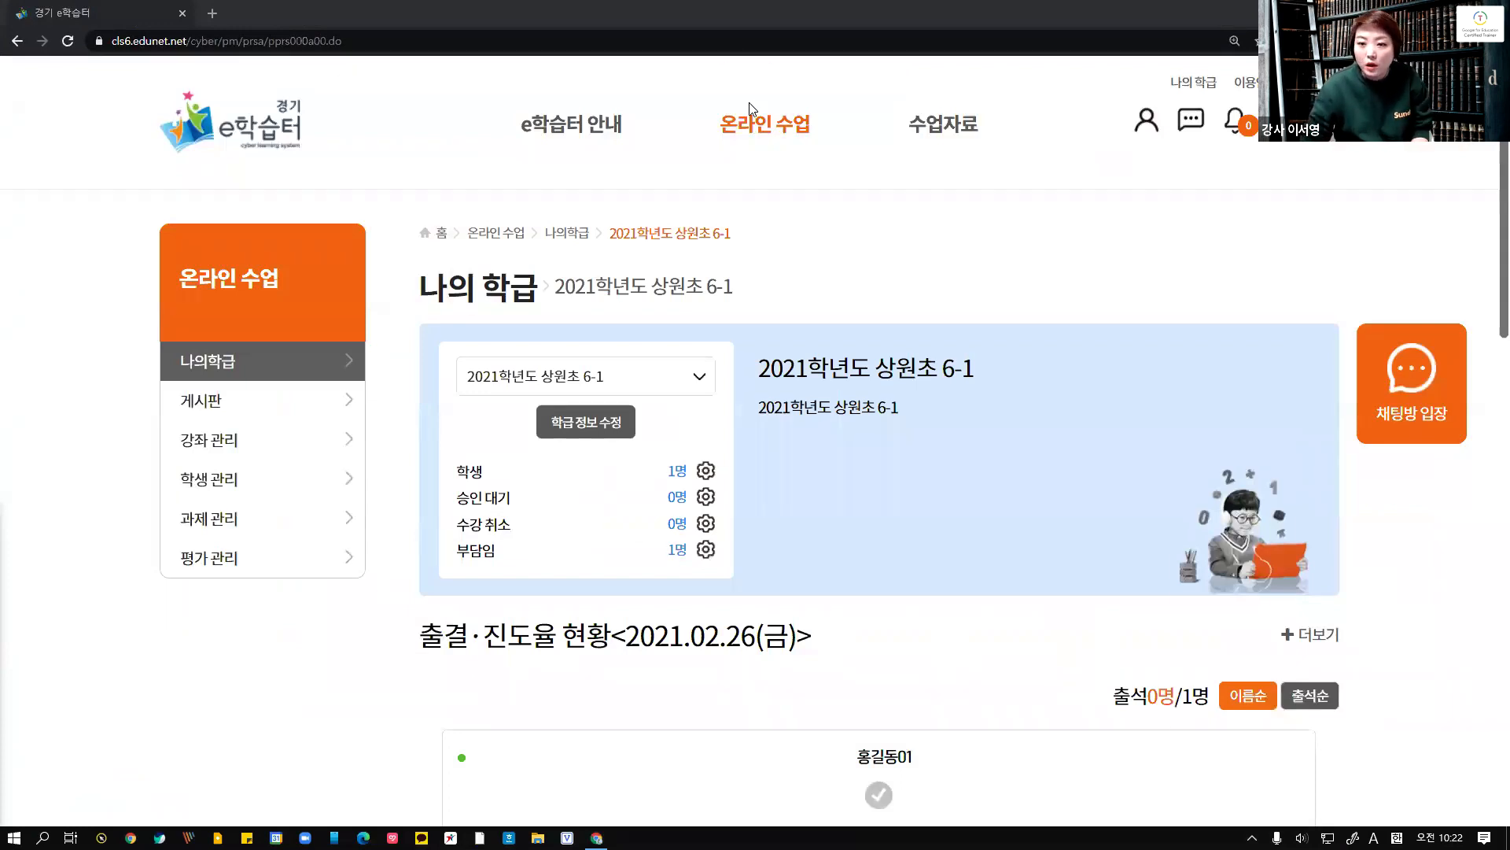
Switch to the presentation to view the slide on the class main screen, then return to the class page
{"action": "key", "text": "alt+Tab"}
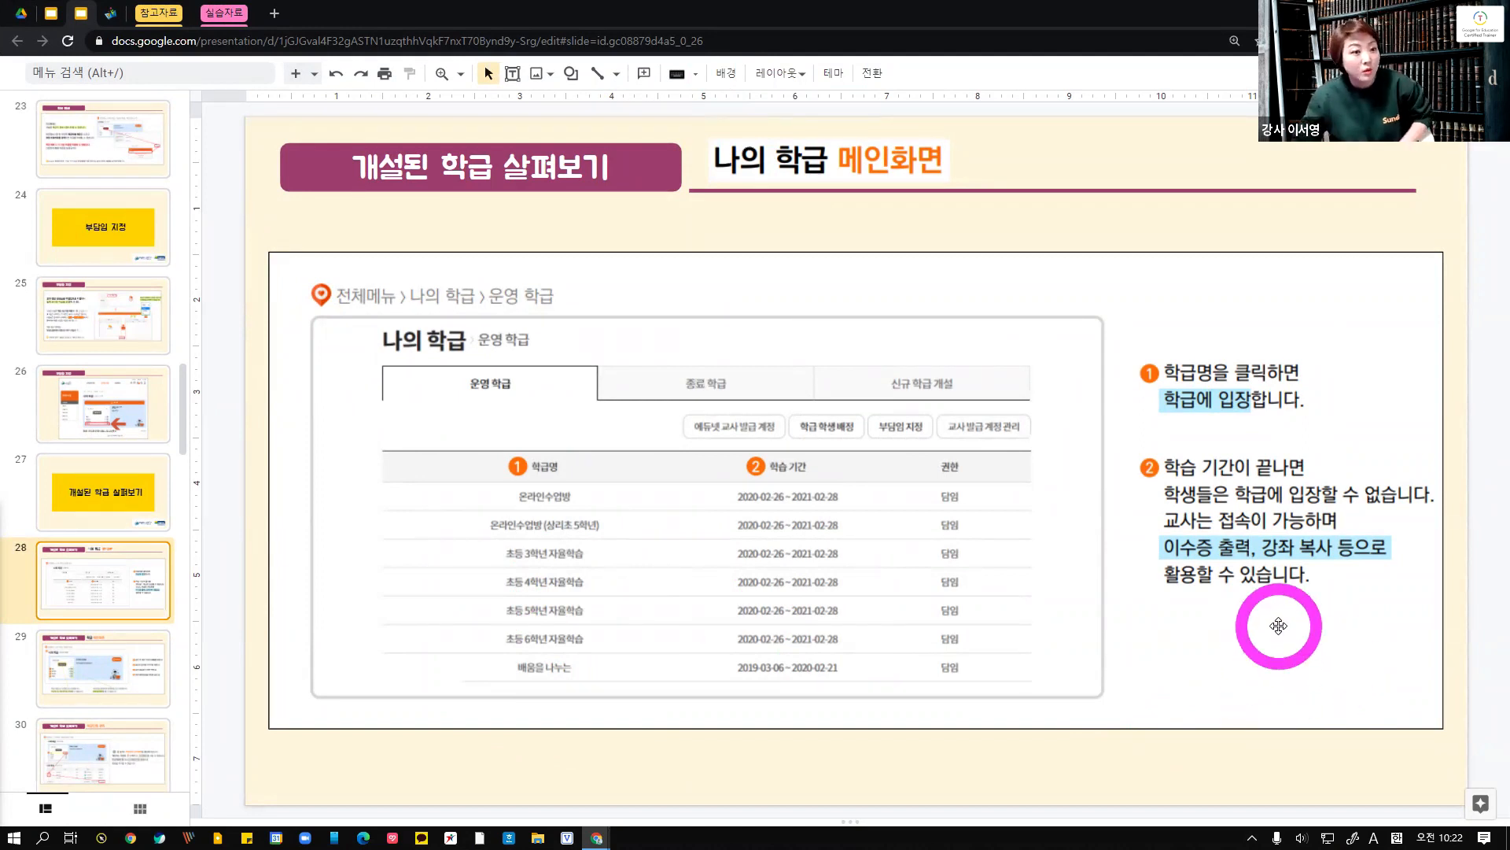
{"action": "left_click", "coordinate": [72, 682]}
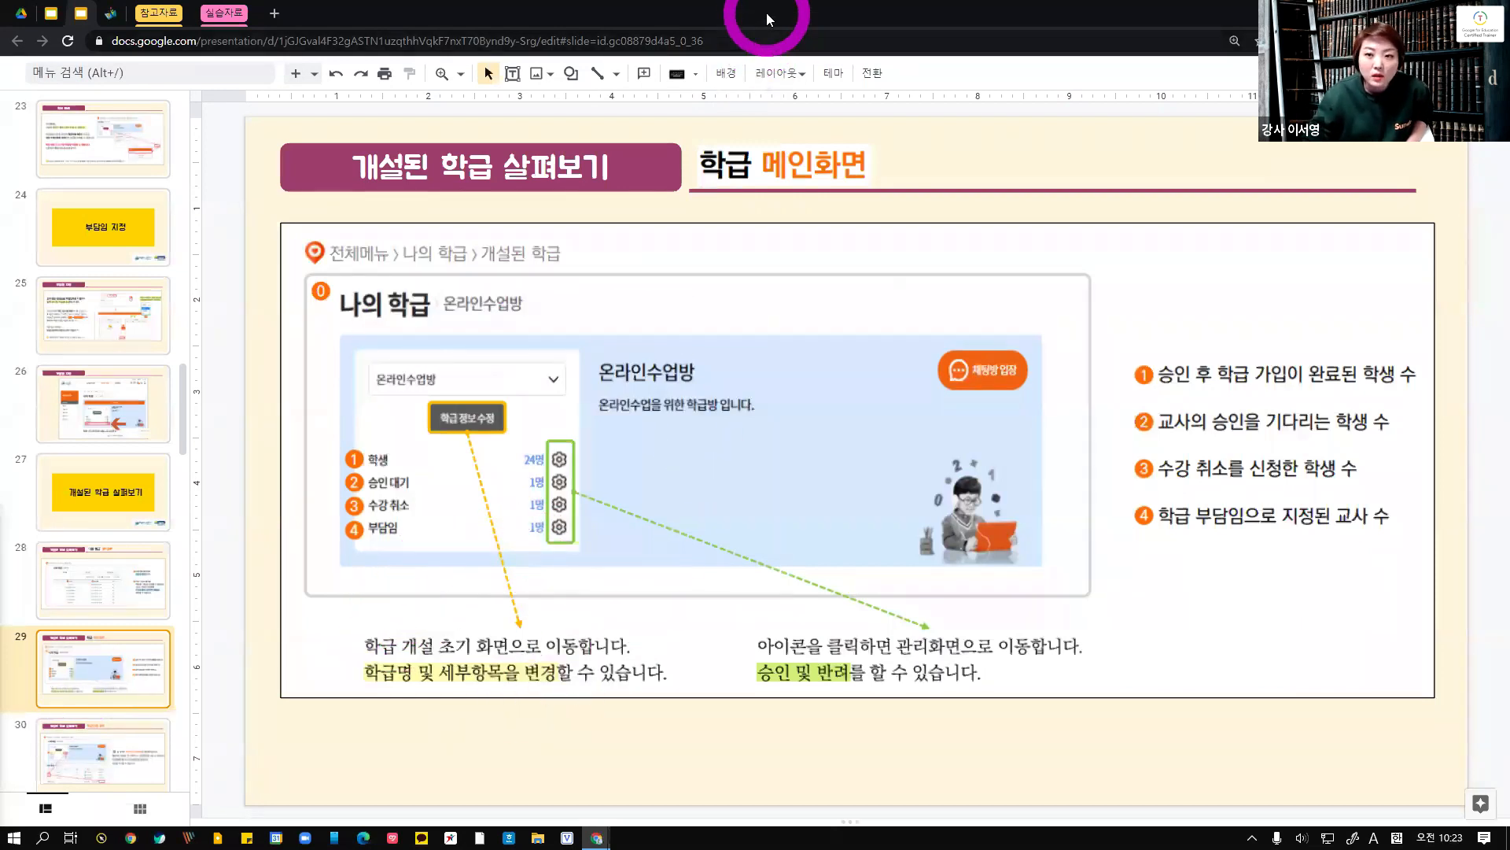
{"action": "left_click", "coordinate": [1418, 11]}
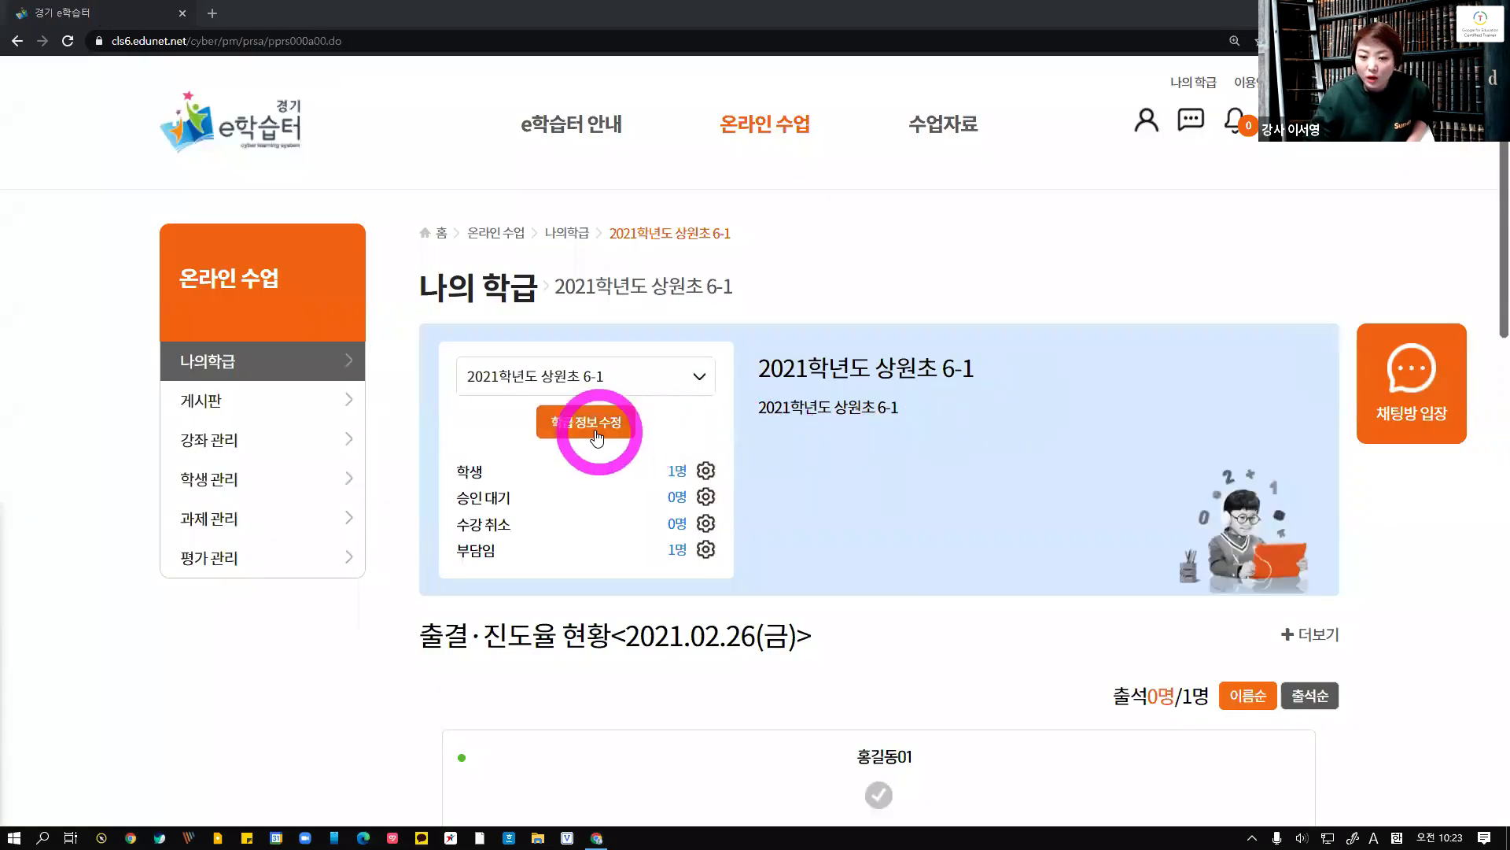
Open the class information edit page, review its settings, and go back to the class main page
{"action": "left_click", "coordinate": [586, 425]}
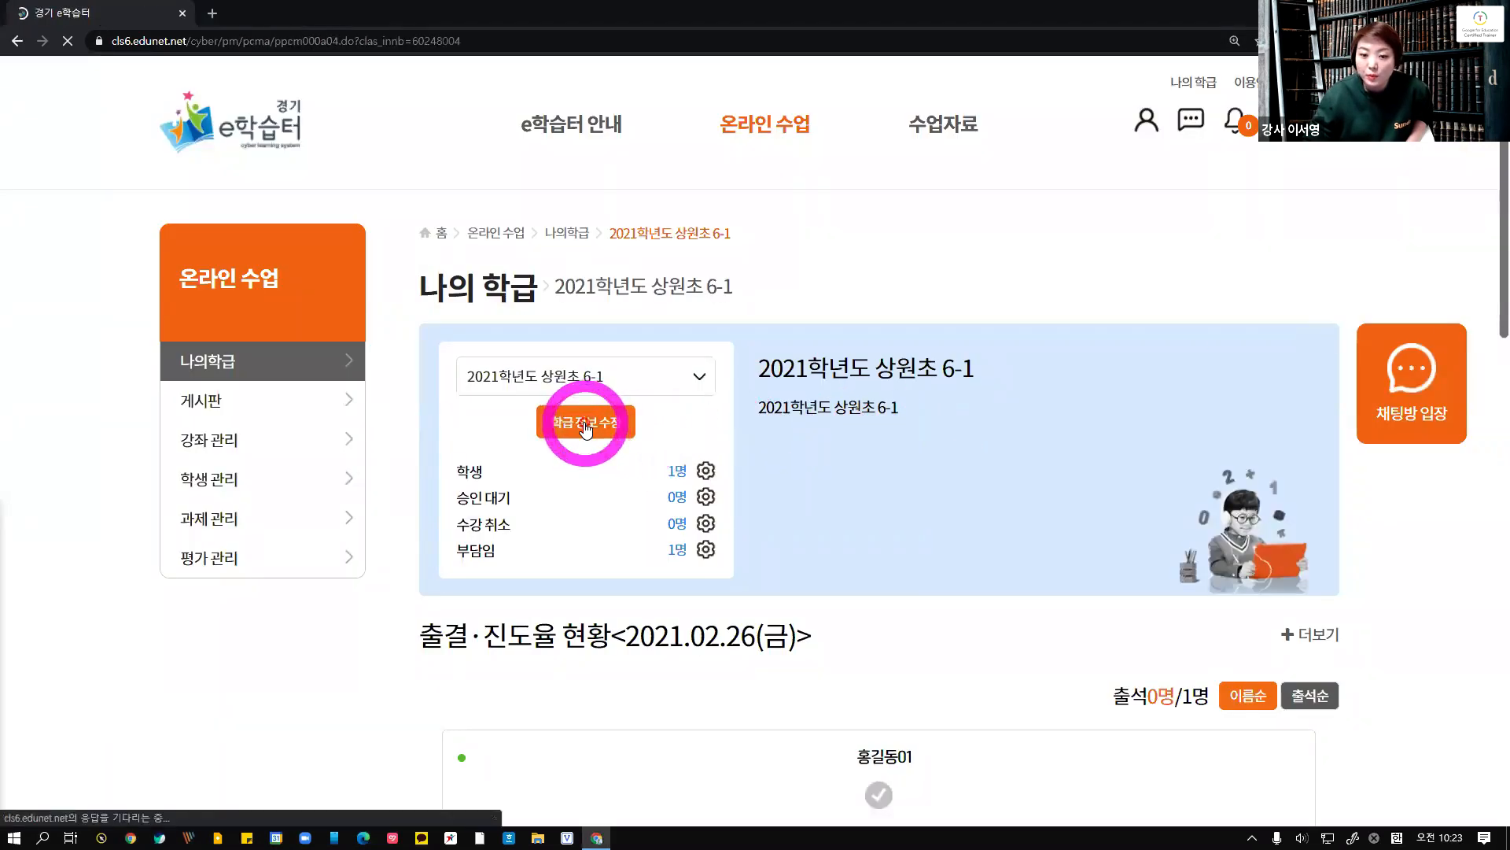
{"action": "scroll", "coordinate": [779, 468], "scroll_direction": "down", "scroll_amount": 3}
{"action": "scroll", "coordinate": [779, 468], "scroll_direction": "down", "scroll_amount": 8}
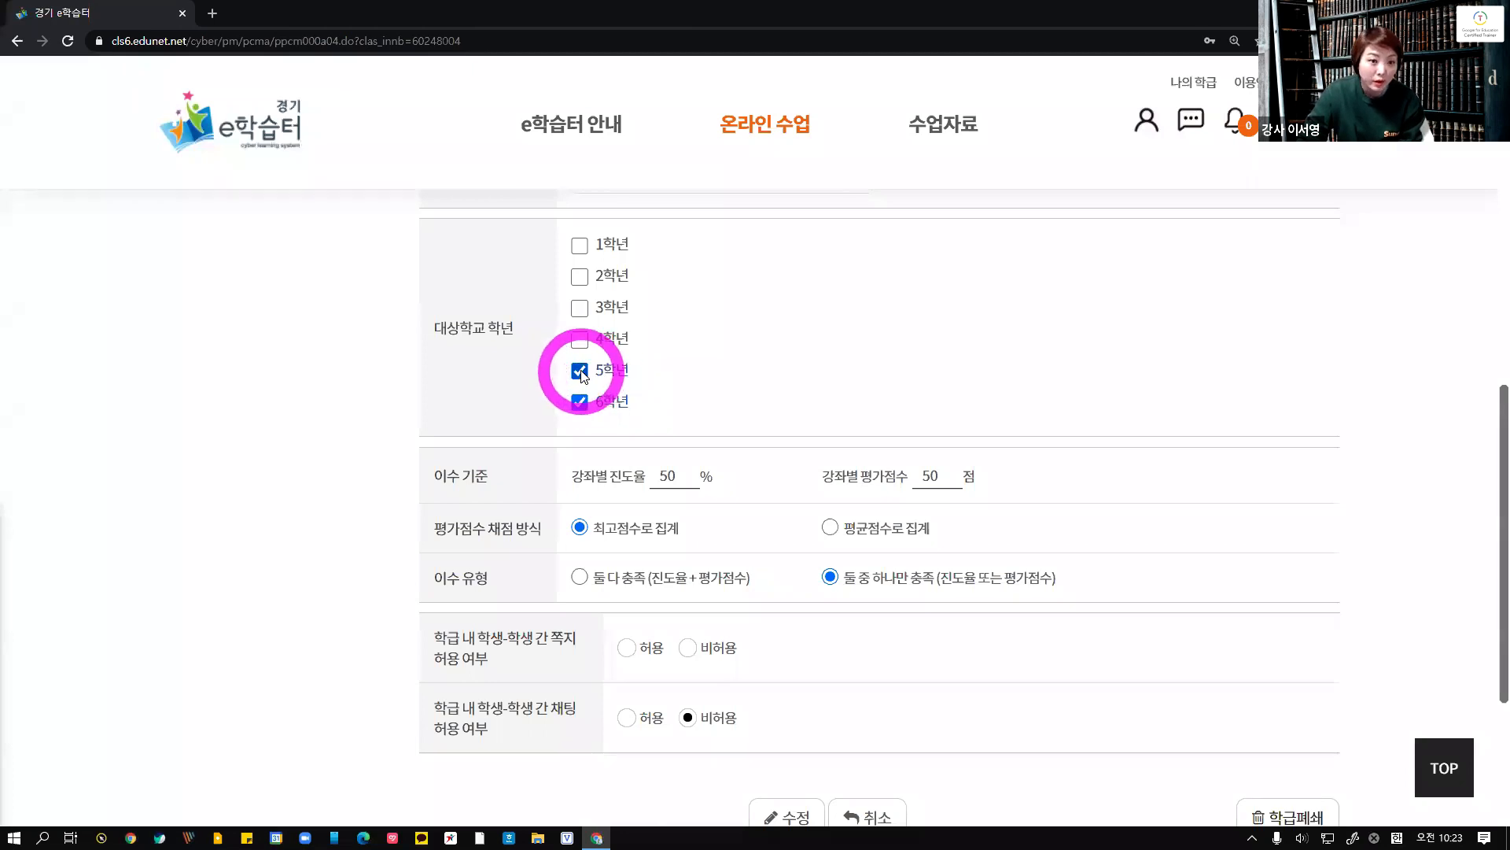
{"action": "left_click", "coordinate": [17, 41]}
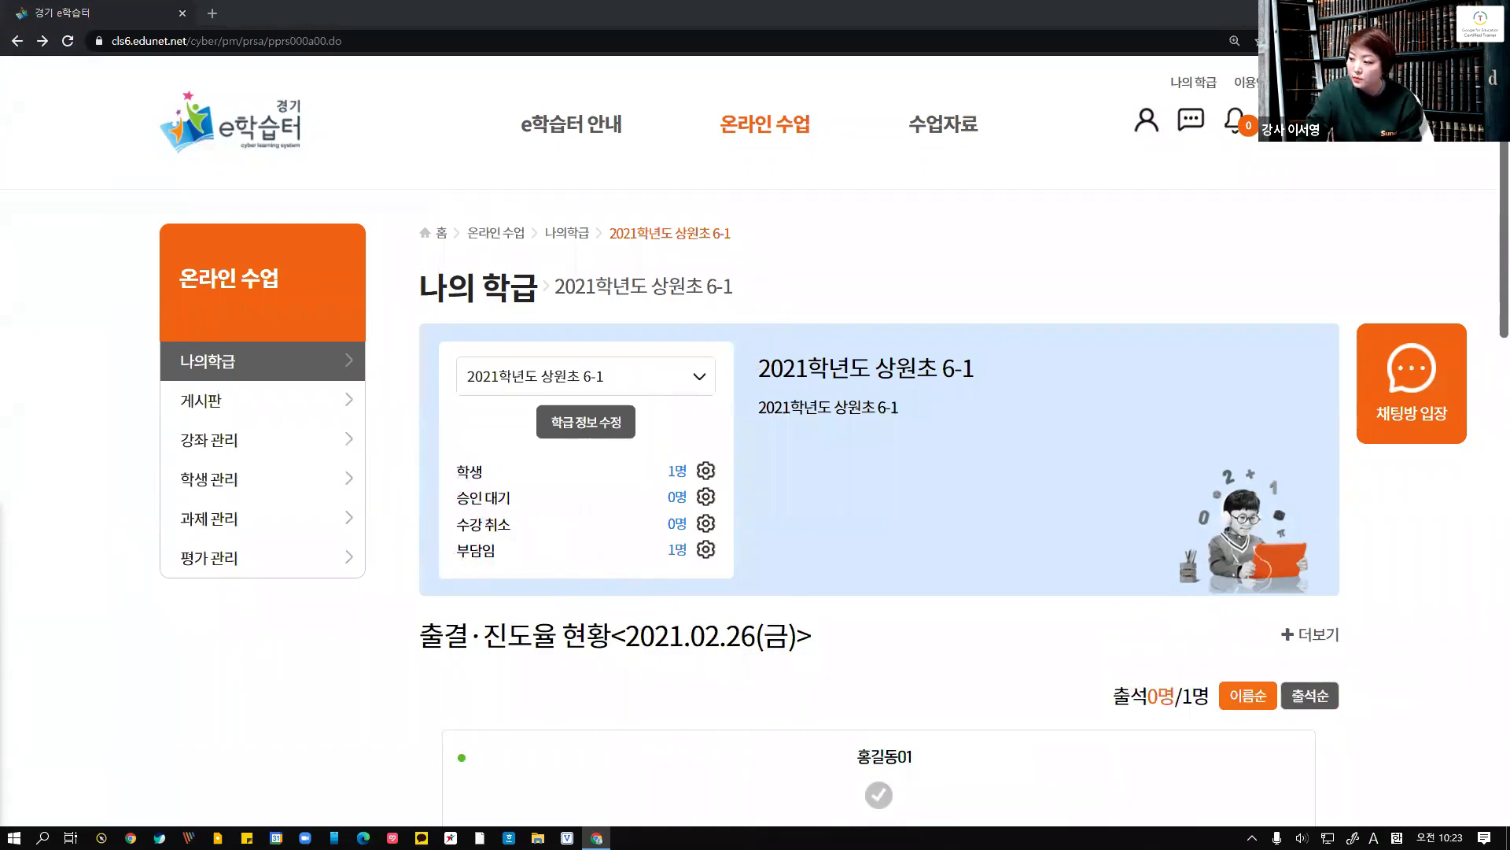
Browse the presentation slides on 승인대기 관리, 수강취소 관리 and the 강좌 section, then return to the browser
{"action": "left_click_drag", "start_coordinate": [0, 176], "coordinate": [866, 176]}
{"action": "double_click", "coordinate": [855, 175]}
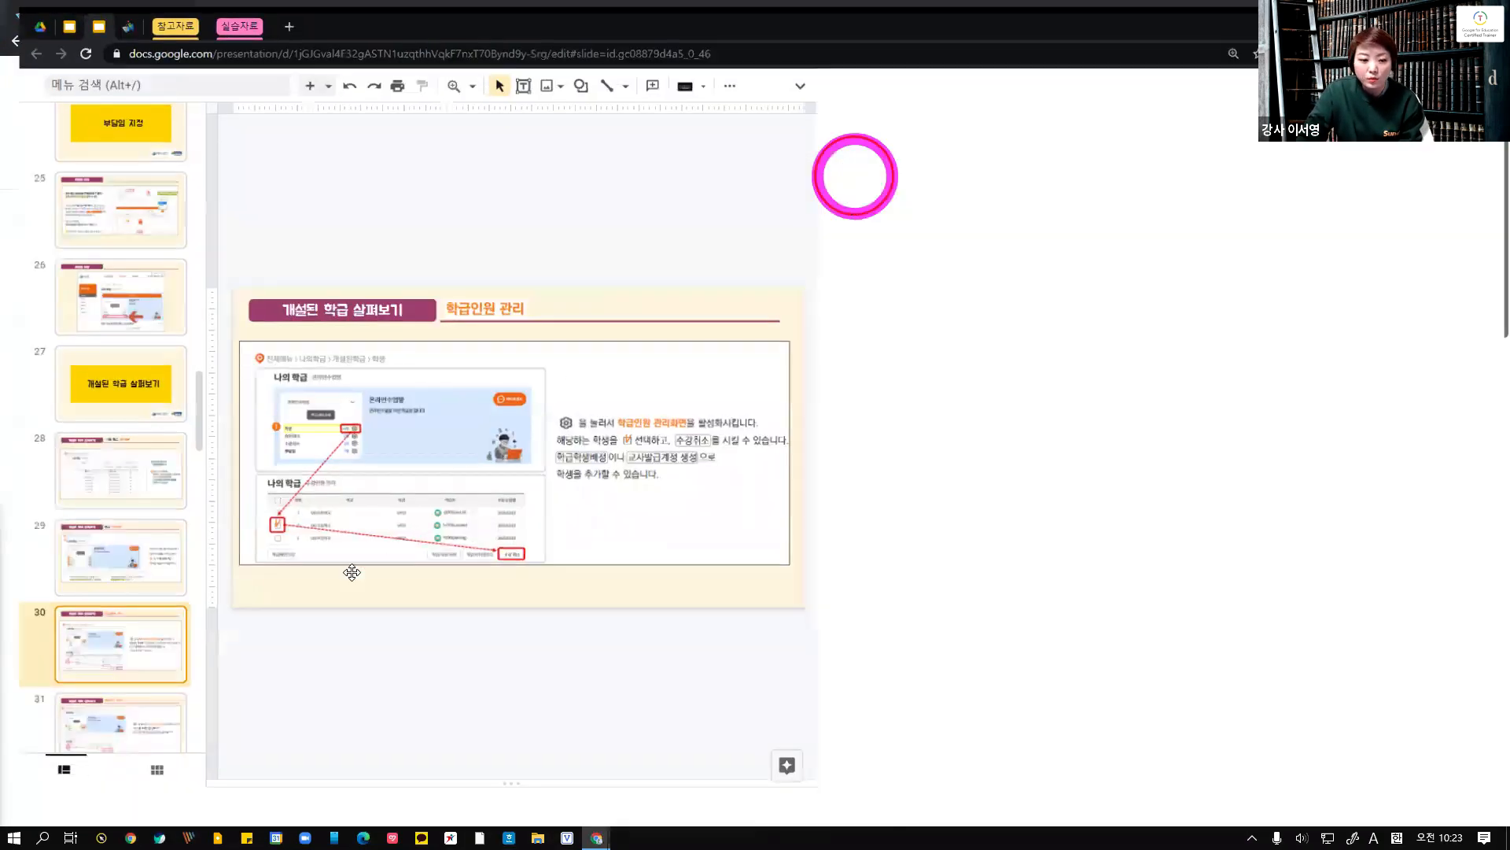
{"action": "left_click", "coordinate": [97, 722]}
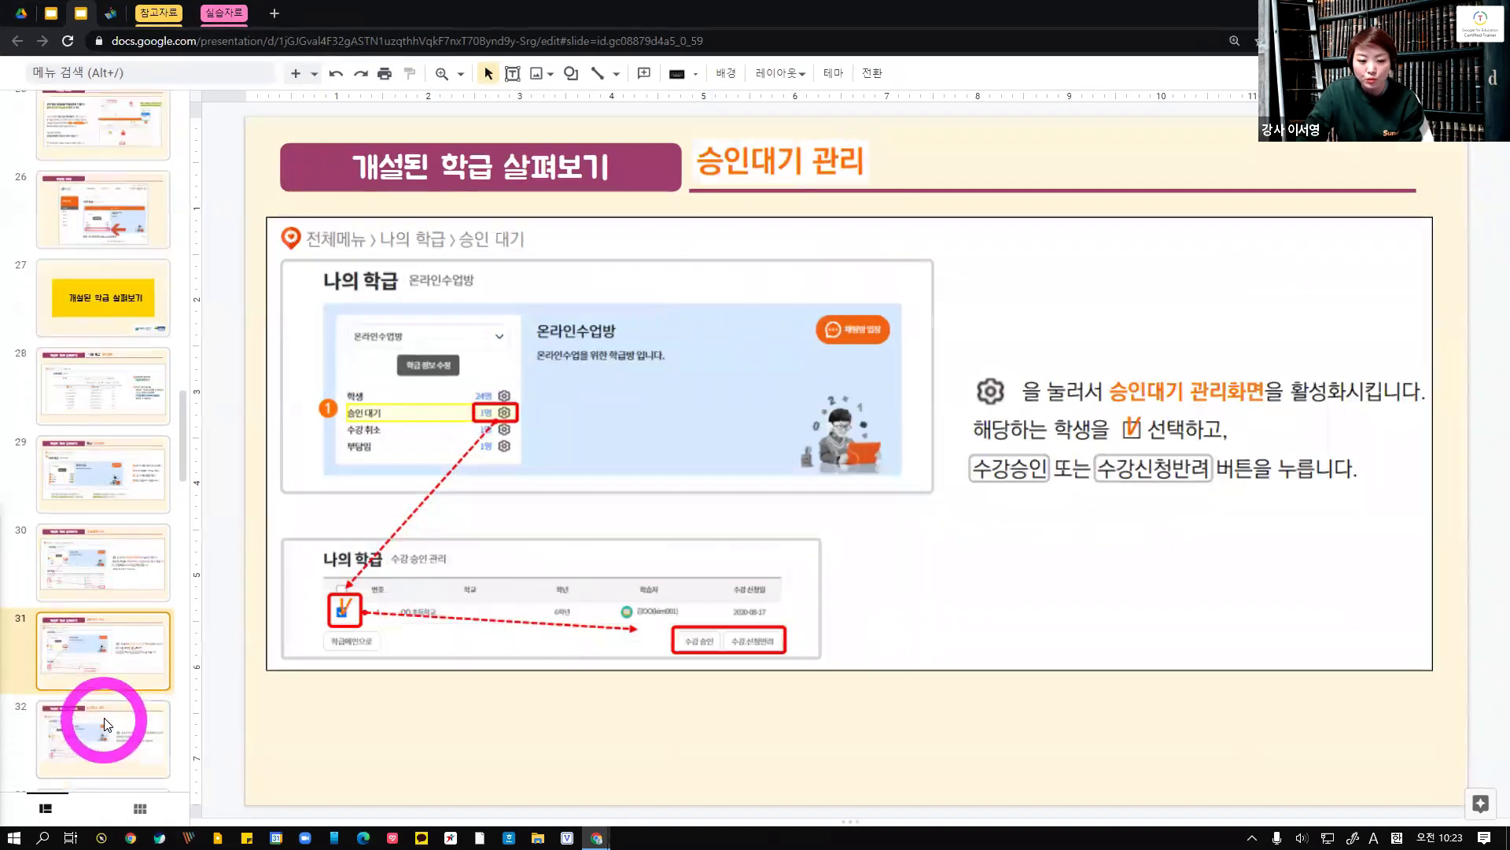
{"action": "left_click", "coordinate": [102, 720]}
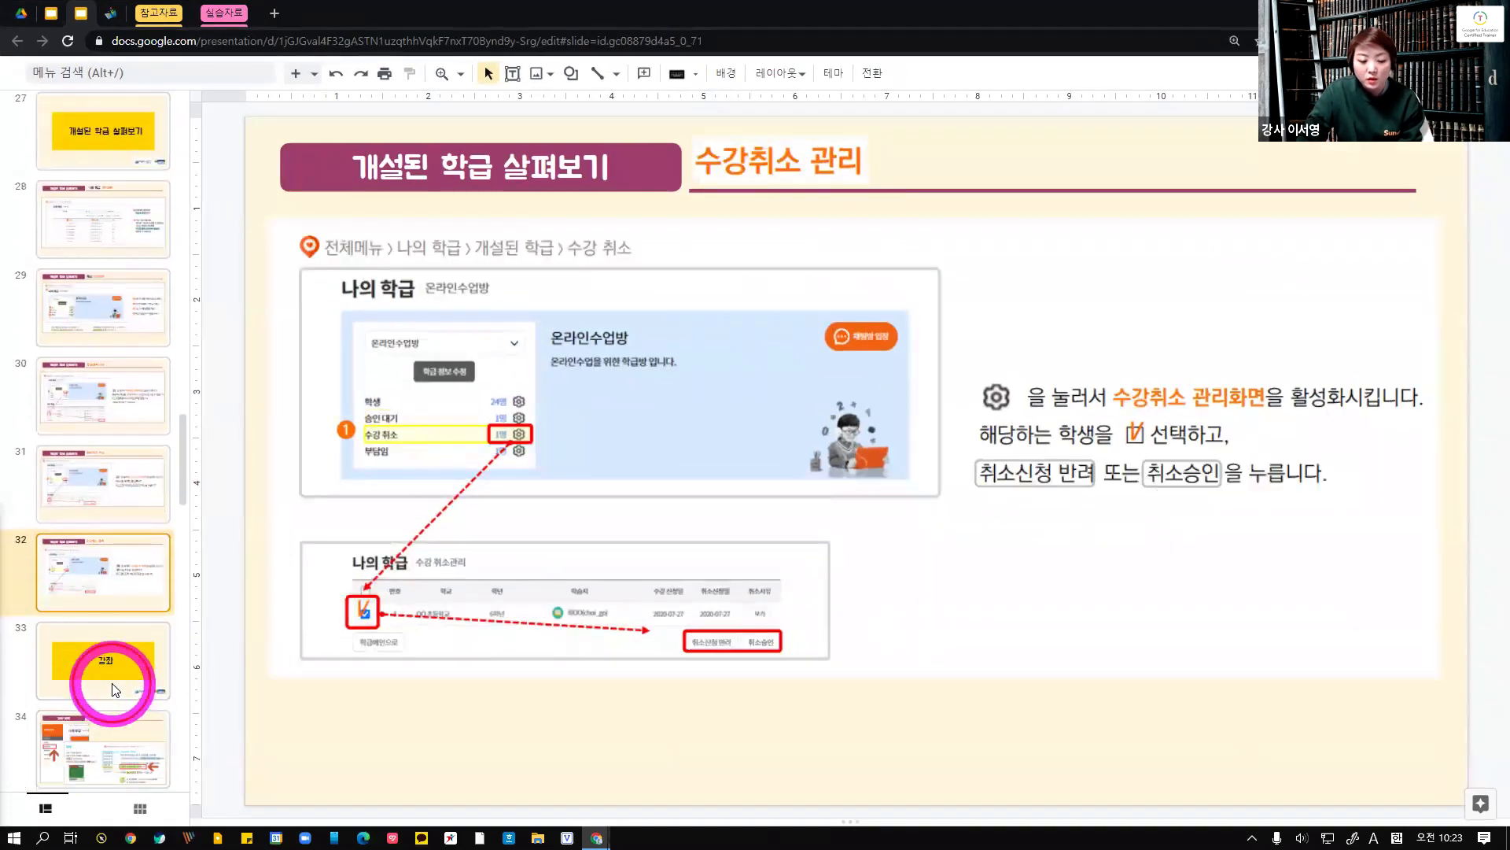
{"action": "left_click", "coordinate": [115, 689]}
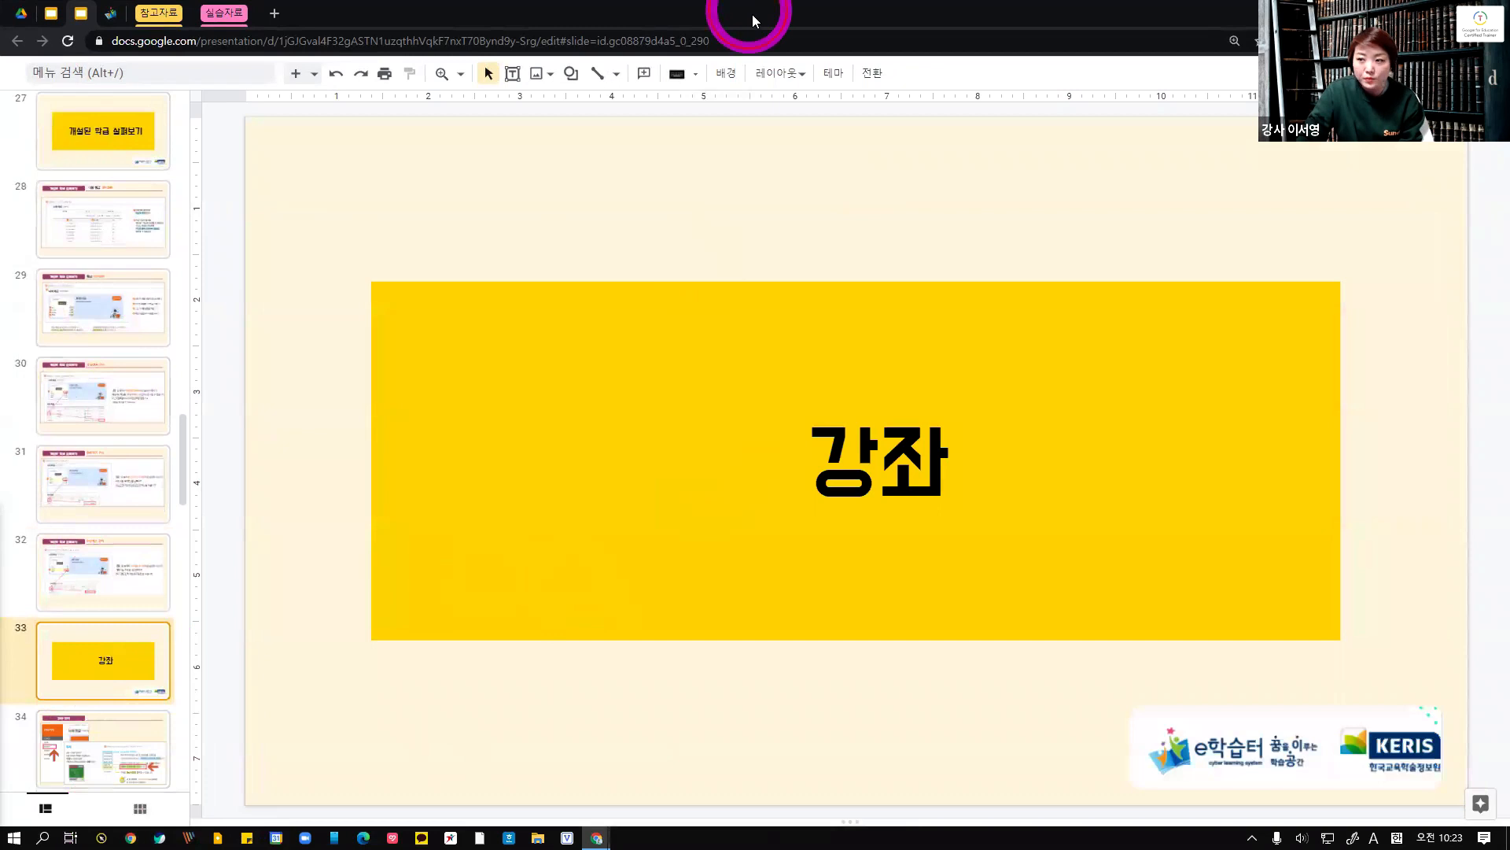
{"action": "left_click_drag", "start_coordinate": [753, 21], "coordinate": [749, 0]}
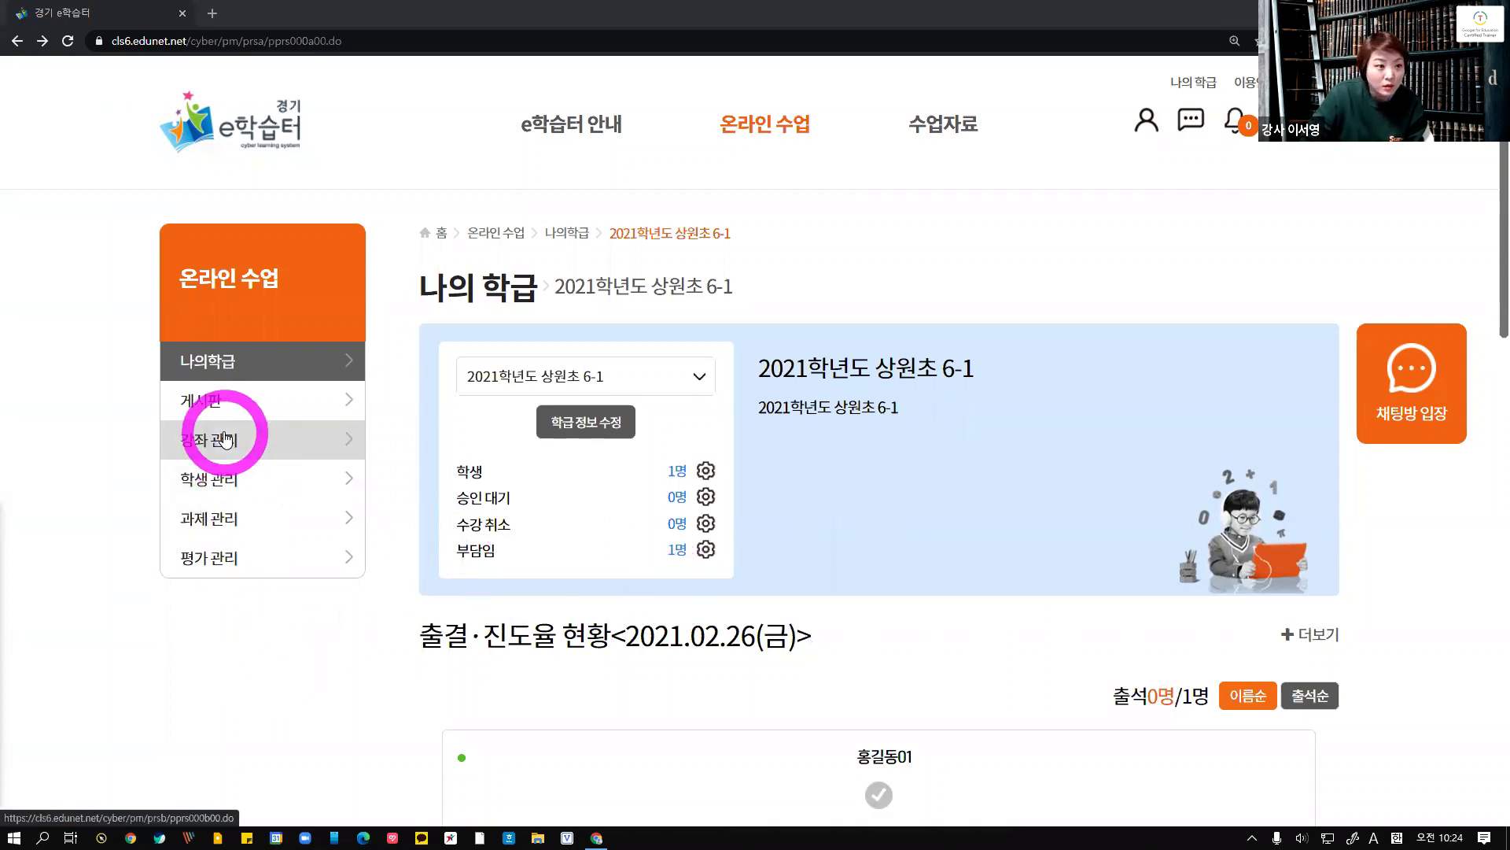
Review the sections of the class main page and open 강좌 관리
{"action": "scroll", "coordinate": [829, 717], "scroll_direction": "down", "scroll_amount": 10}
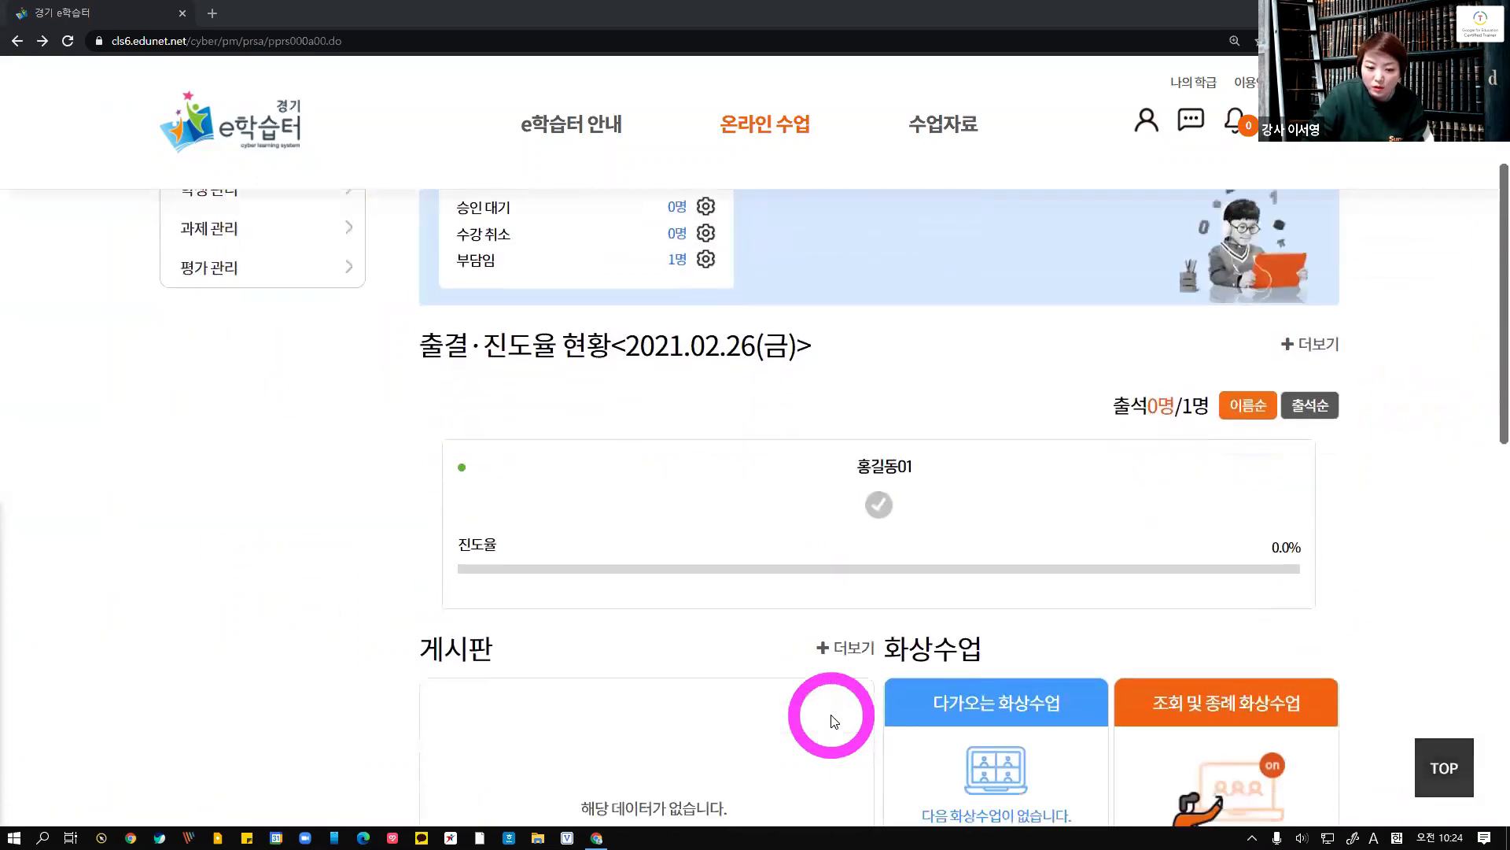
{"action": "scroll", "coordinate": [832, 717], "scroll_direction": "down", "scroll_amount": 3}
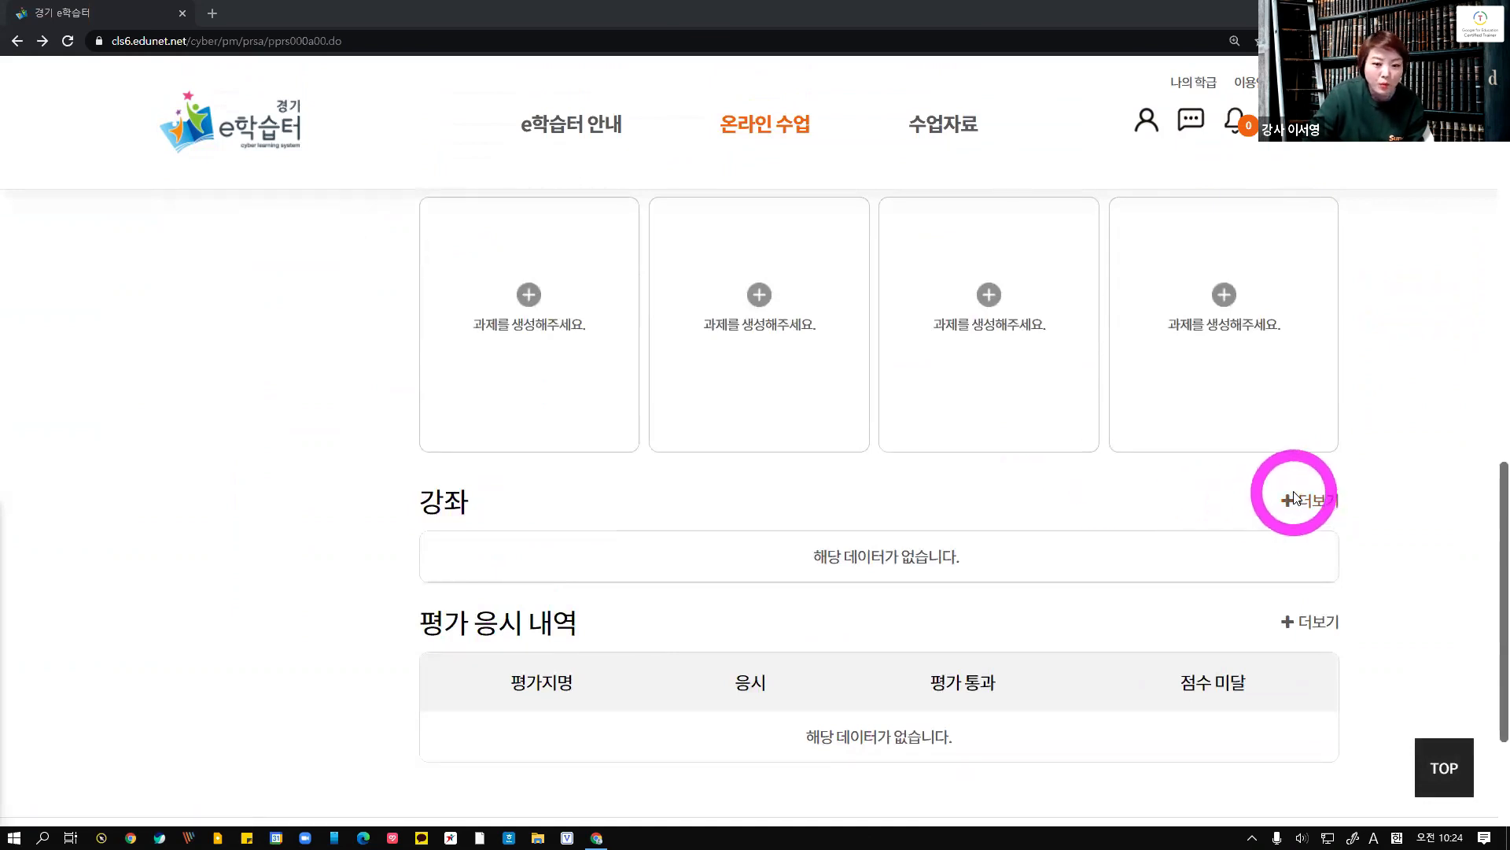
{"action": "scroll", "coordinate": [324, 676], "scroll_direction": "up", "scroll_amount": 13}
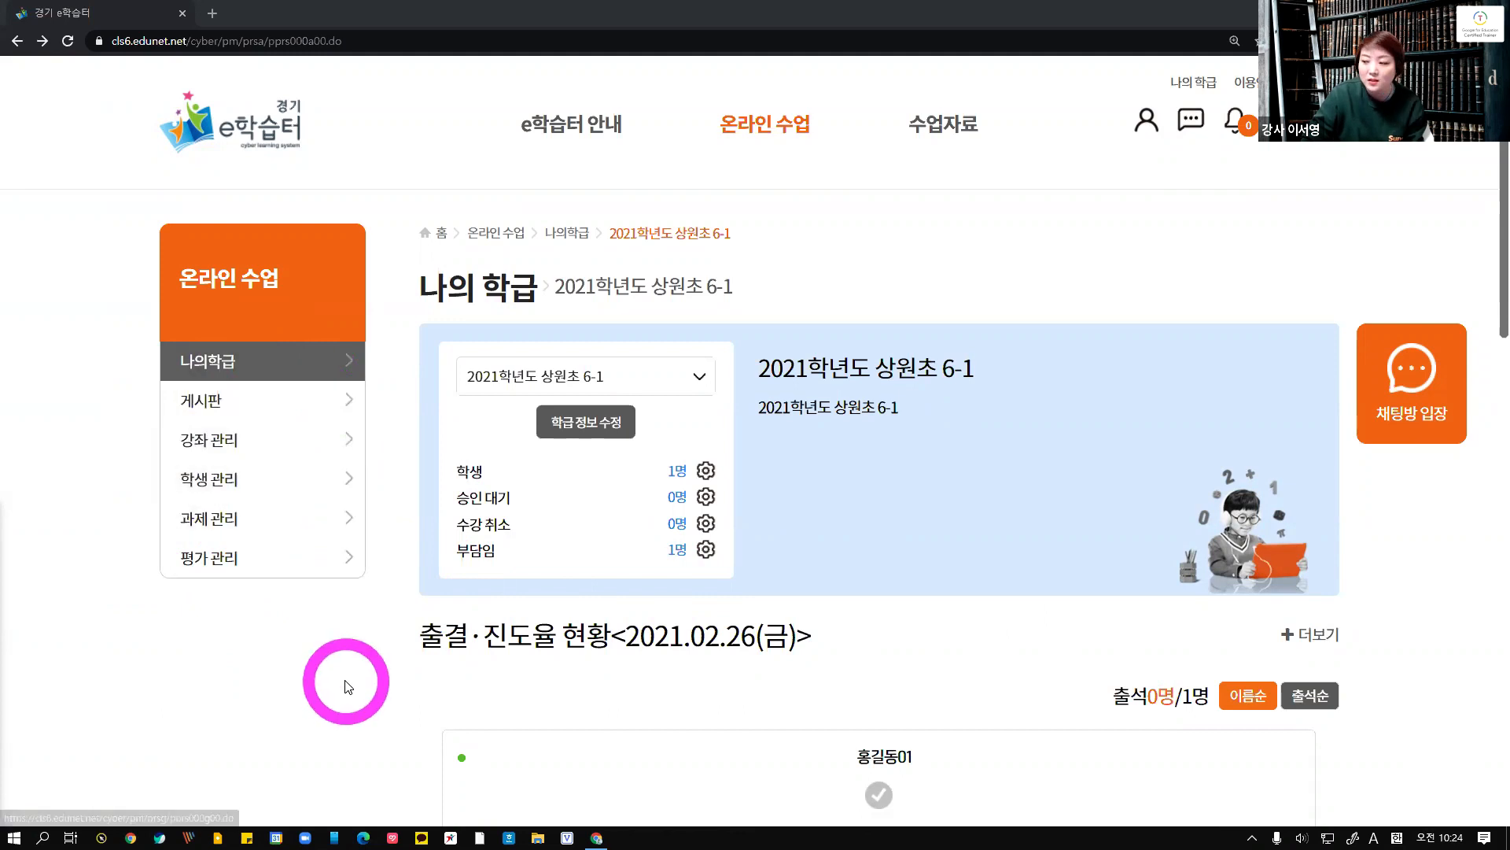
{"action": "left_click", "coordinate": [228, 445]}
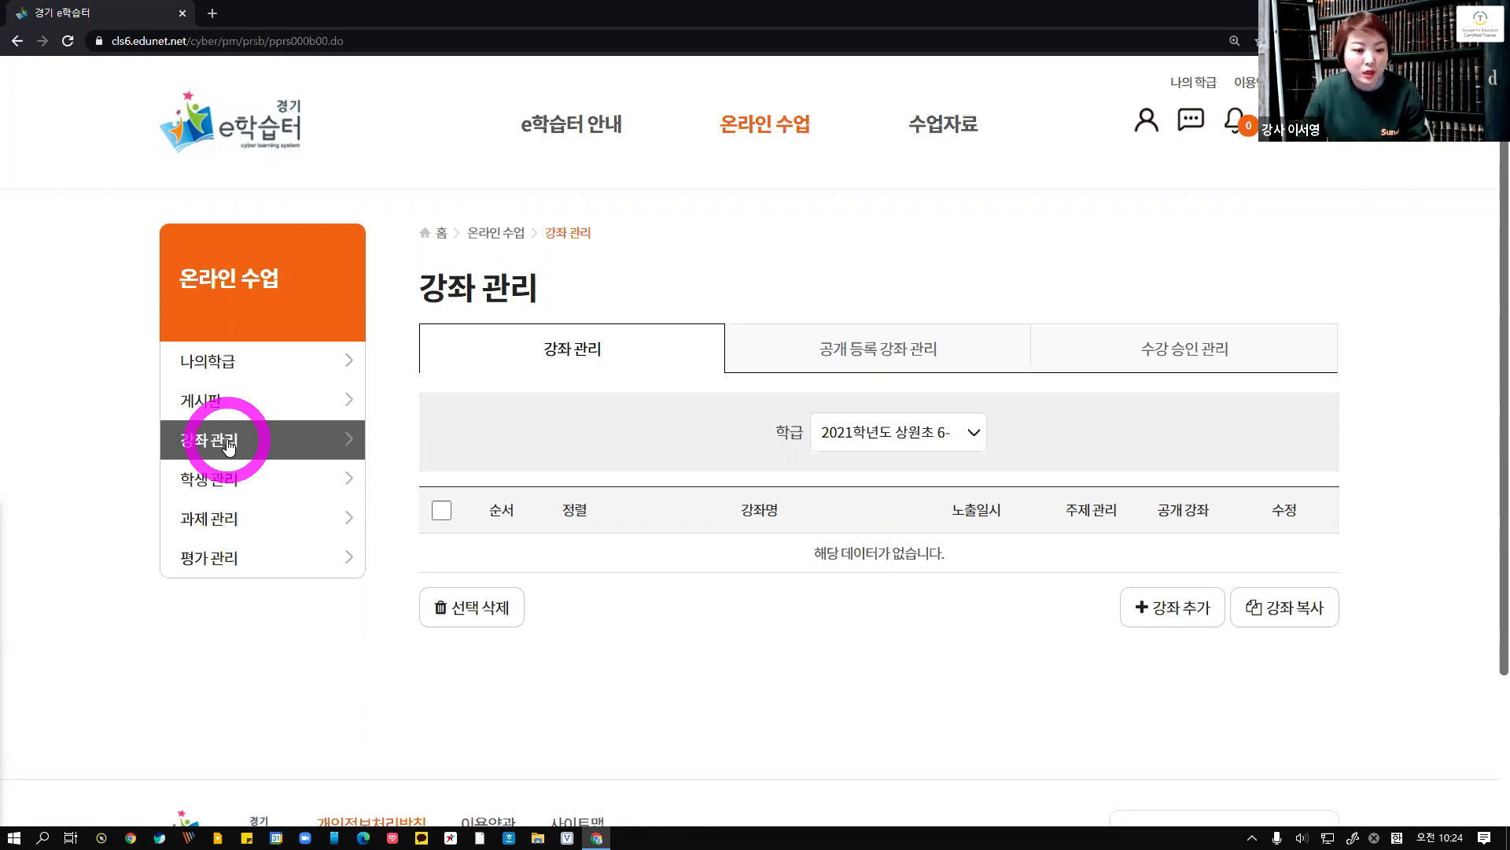
Choose class 2021학년도 상원초 6-1, open the course registration dialog, compare the 일반수업 and 화상수업 options, and close it
{"action": "left_click", "coordinate": [973, 432]}
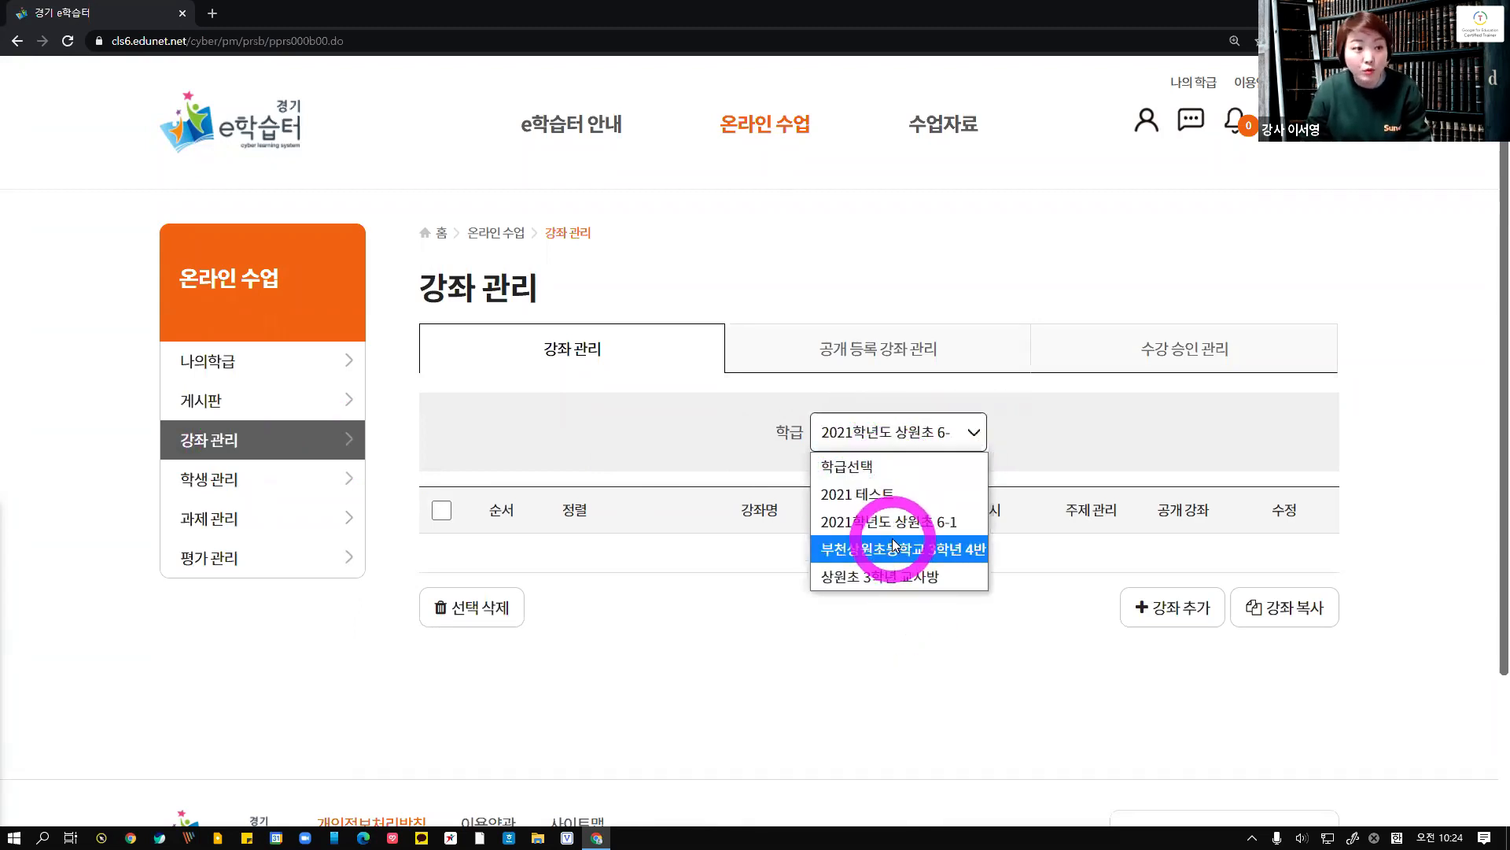
{"action": "left_click", "coordinate": [873, 521]}
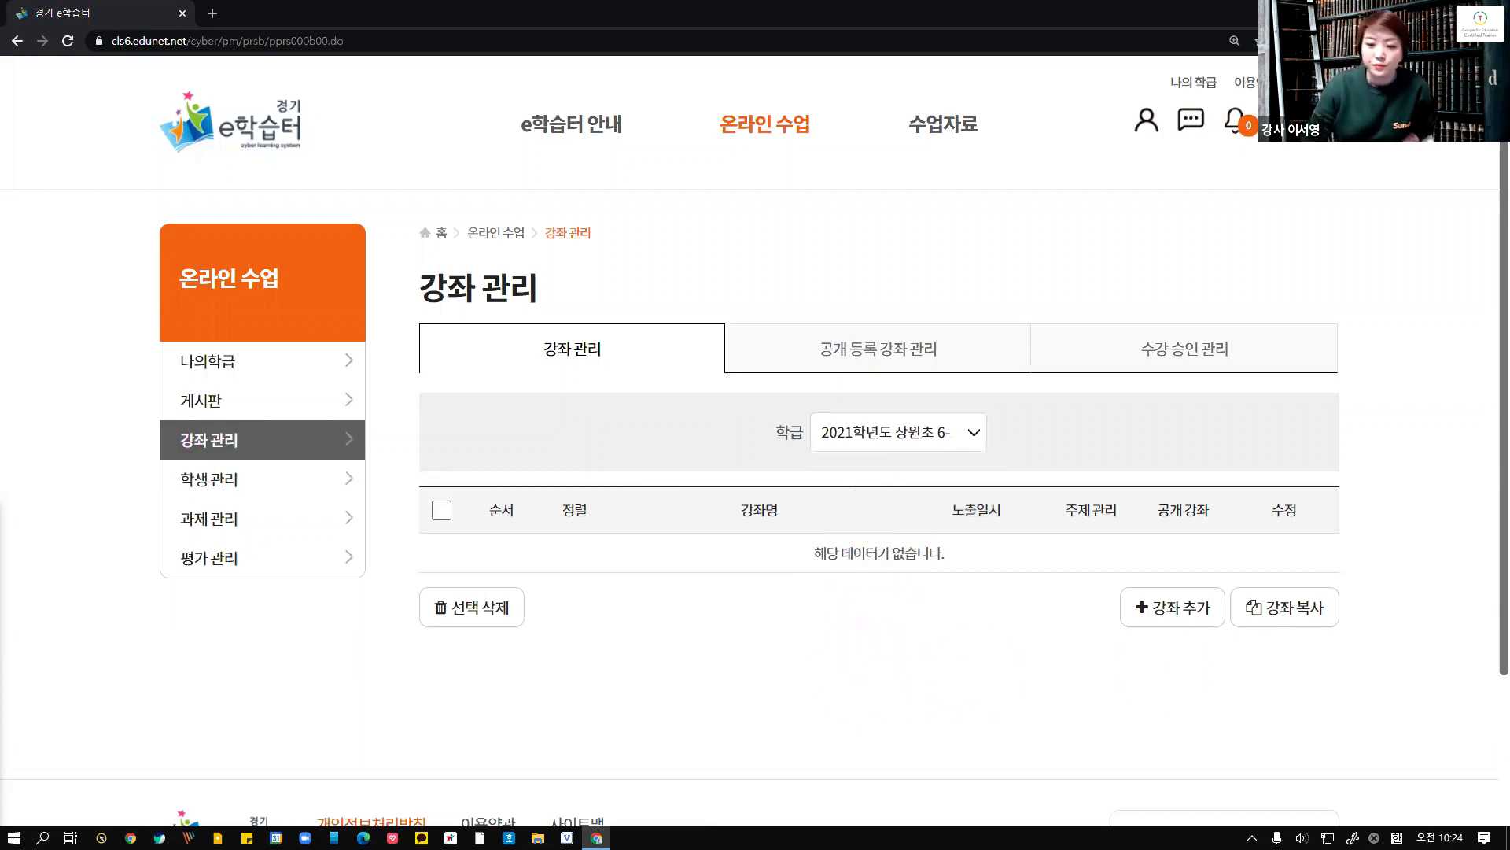
{"action": "left_click", "coordinate": [1179, 614]}
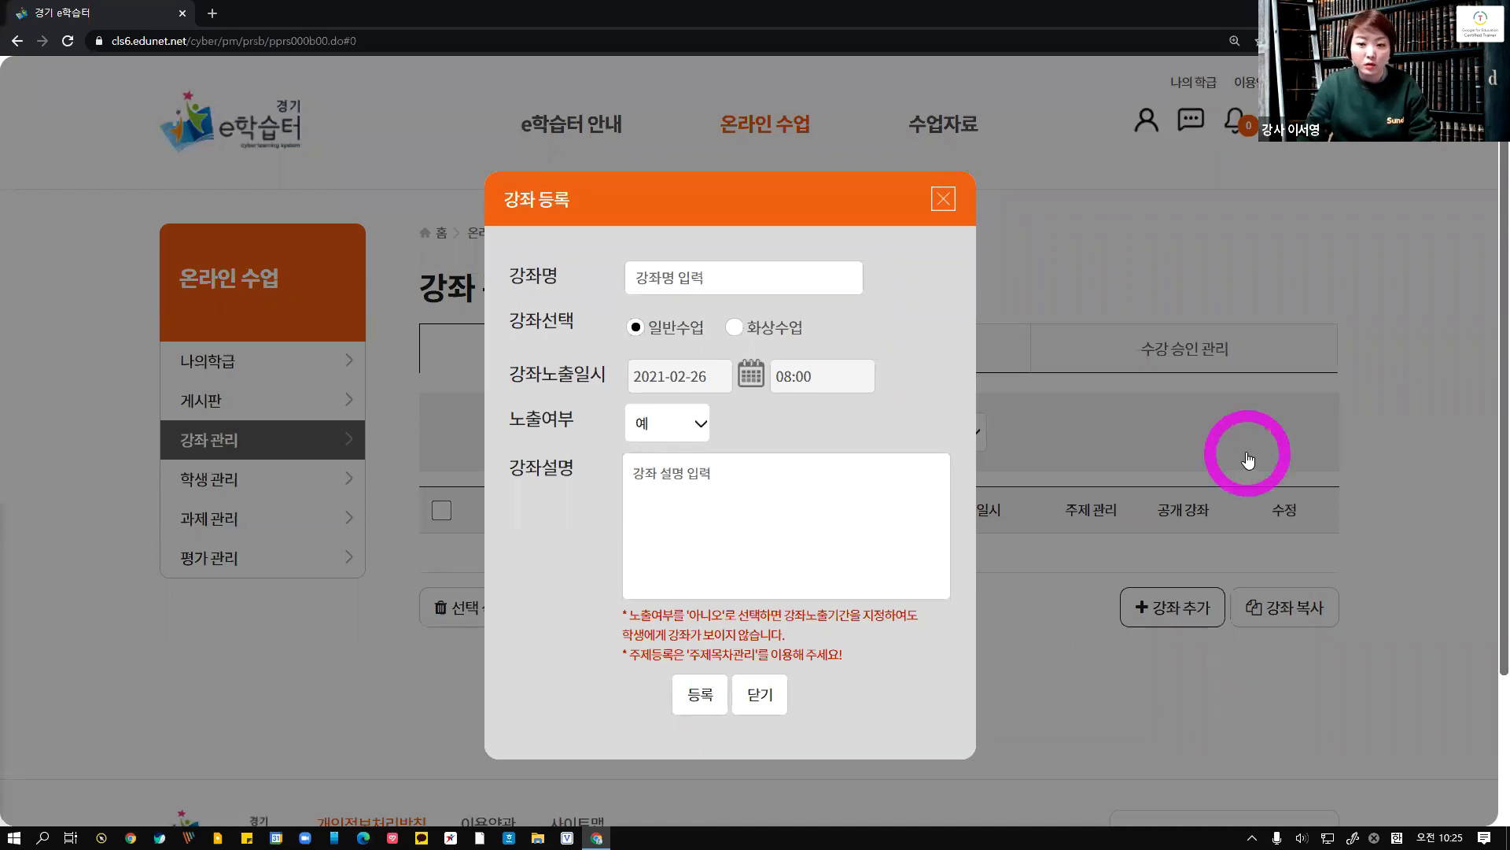
{"action": "left_click", "coordinate": [785, 344]}
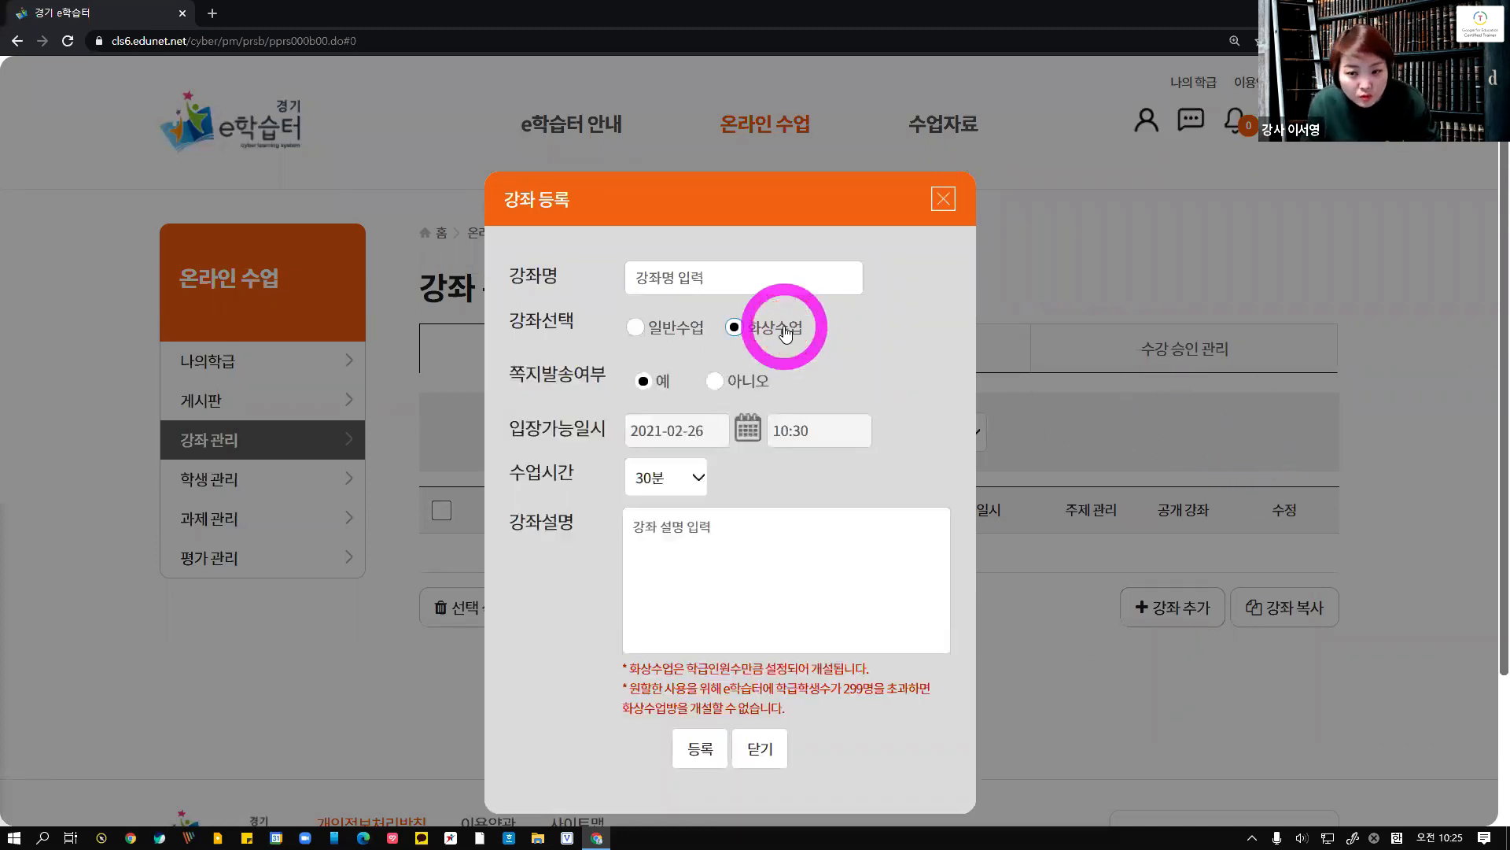
{"action": "left_click", "coordinate": [663, 338]}
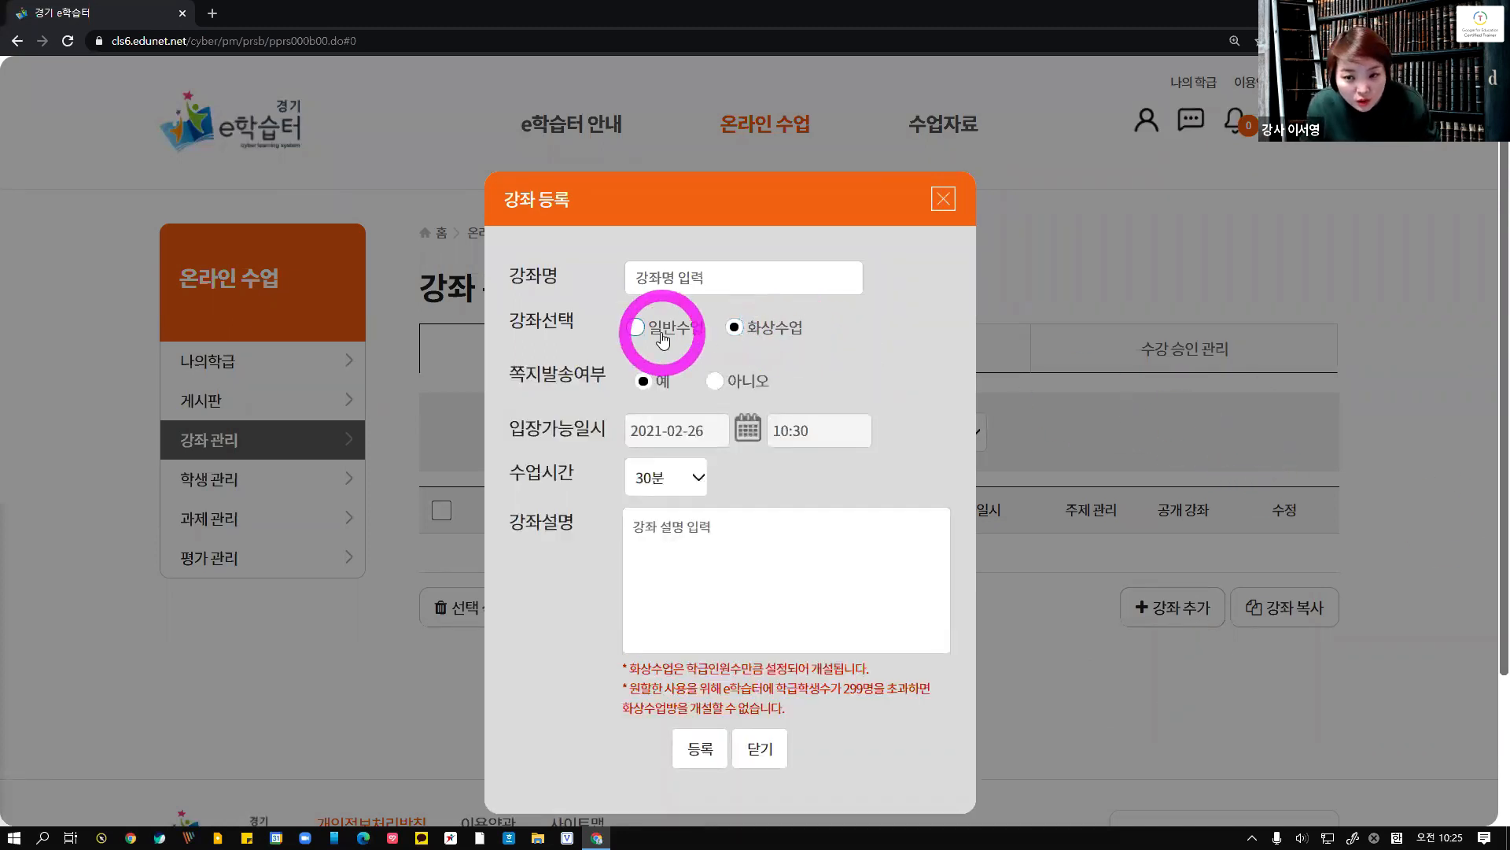
{"action": "left_click", "coordinate": [767, 337]}
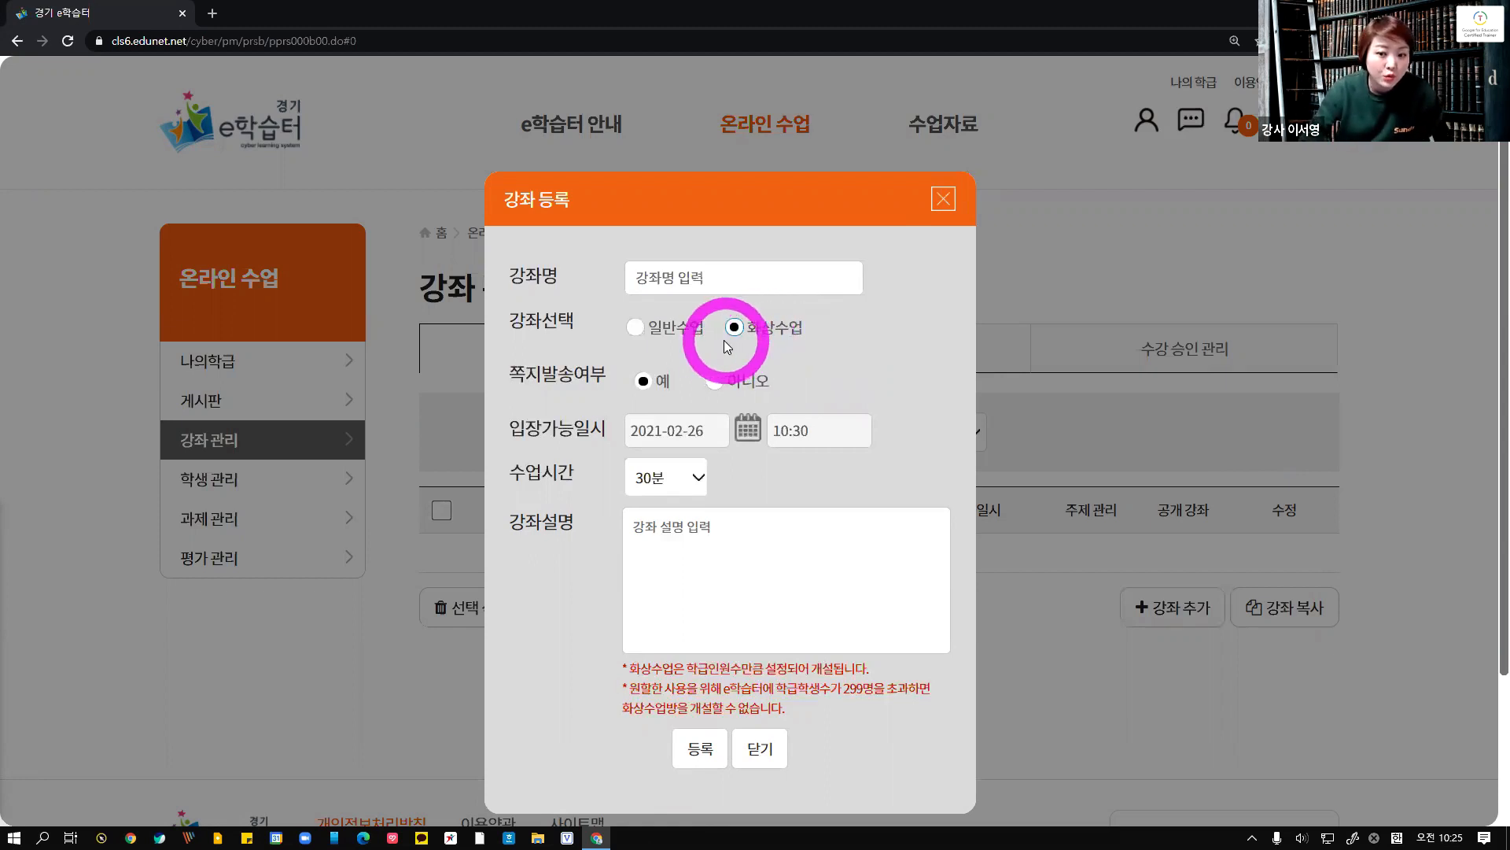
{"action": "left_click", "coordinate": [639, 329]}
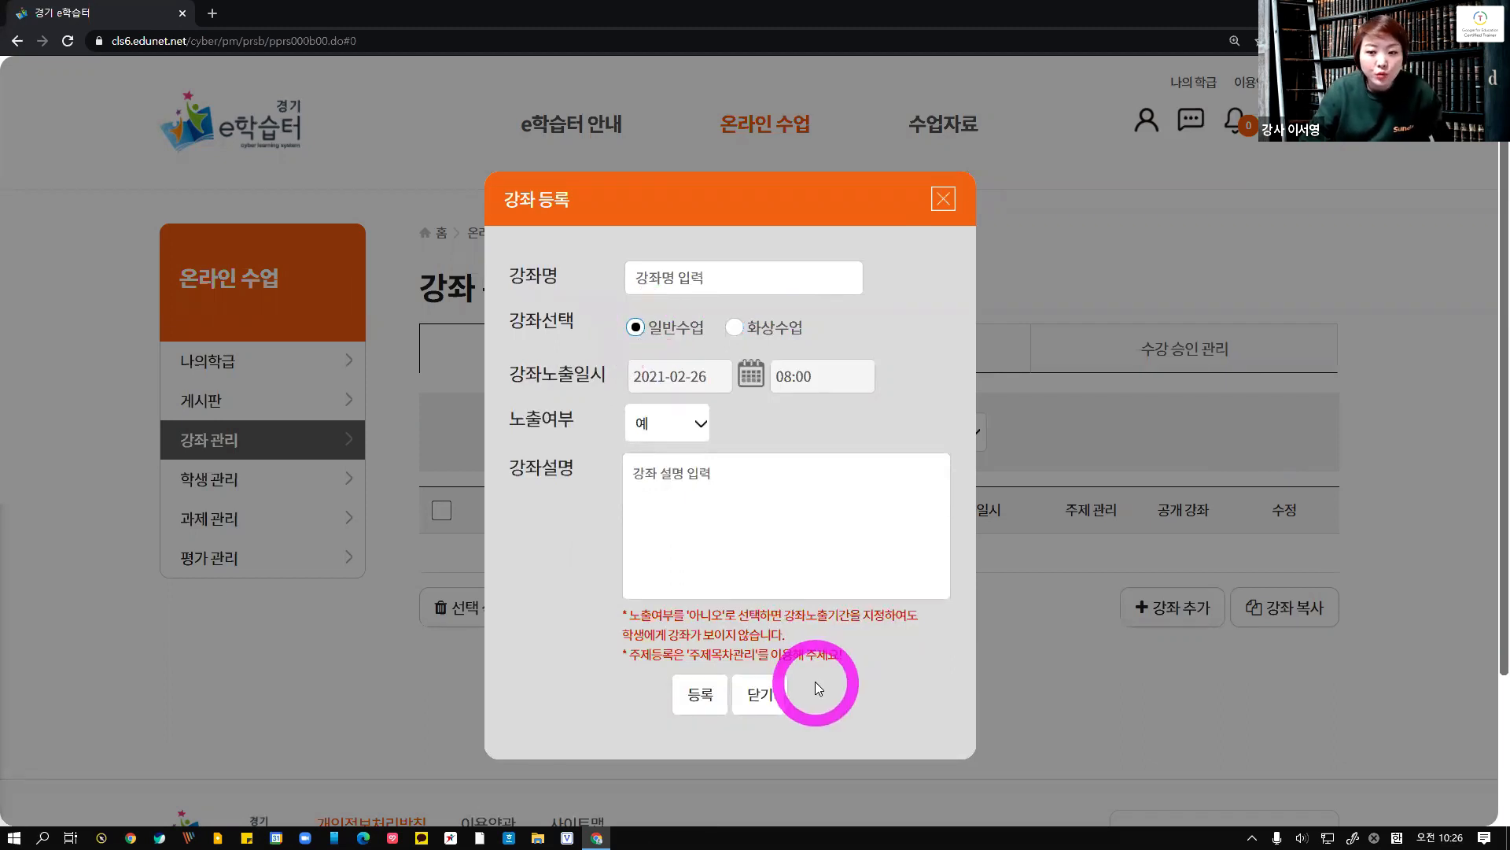
{"action": "left_click", "coordinate": [760, 694]}
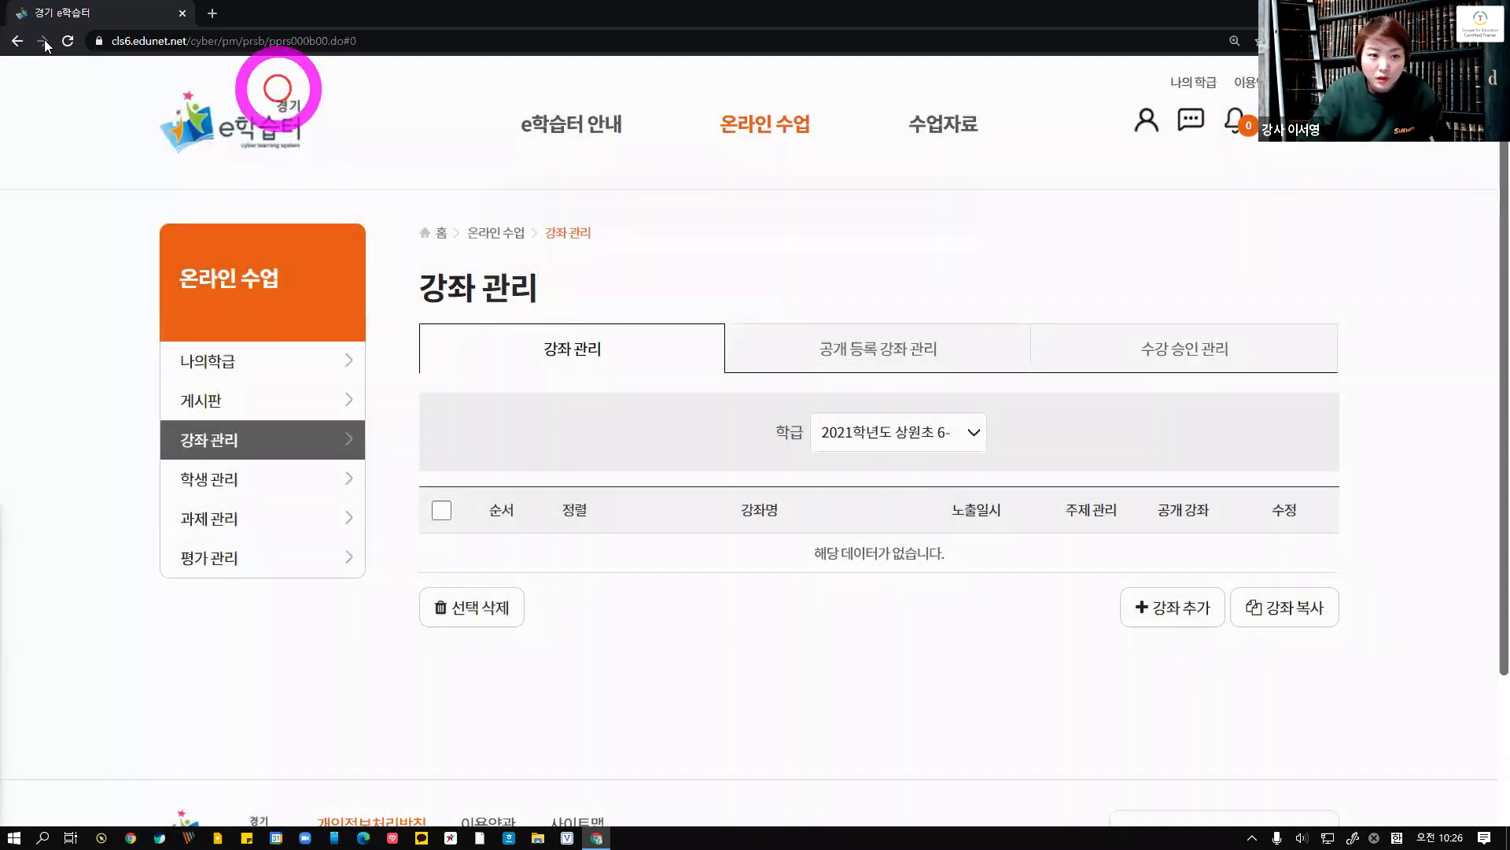
Switch to the 2021 테스트 class and open topic management for its 2월 25일(목) course
{"action": "left_click", "coordinate": [972, 432]}
{"action": "left_click", "coordinate": [913, 496]}
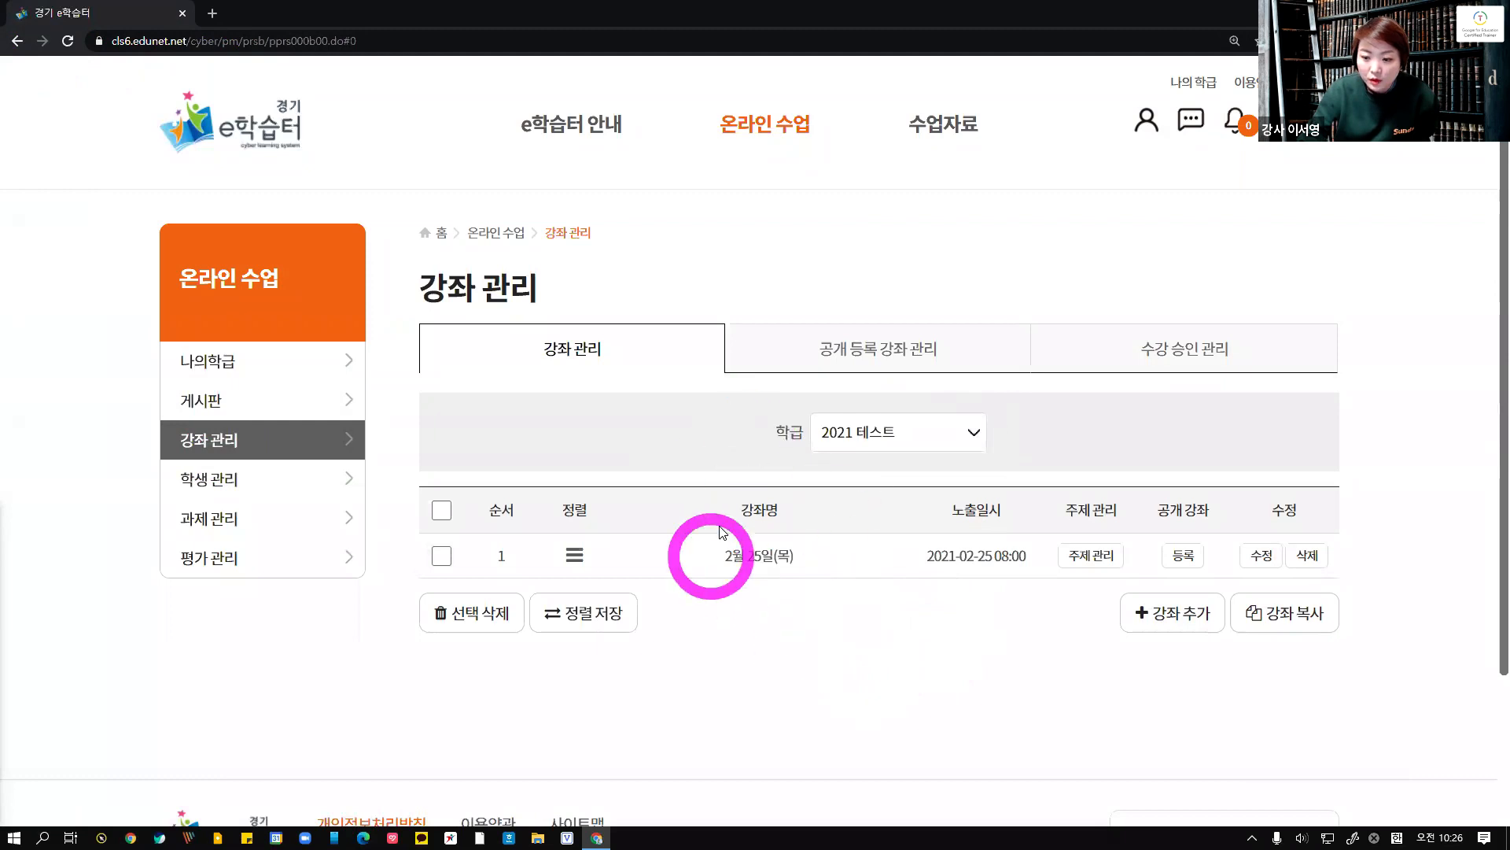
{"action": "left_click", "coordinate": [758, 560]}
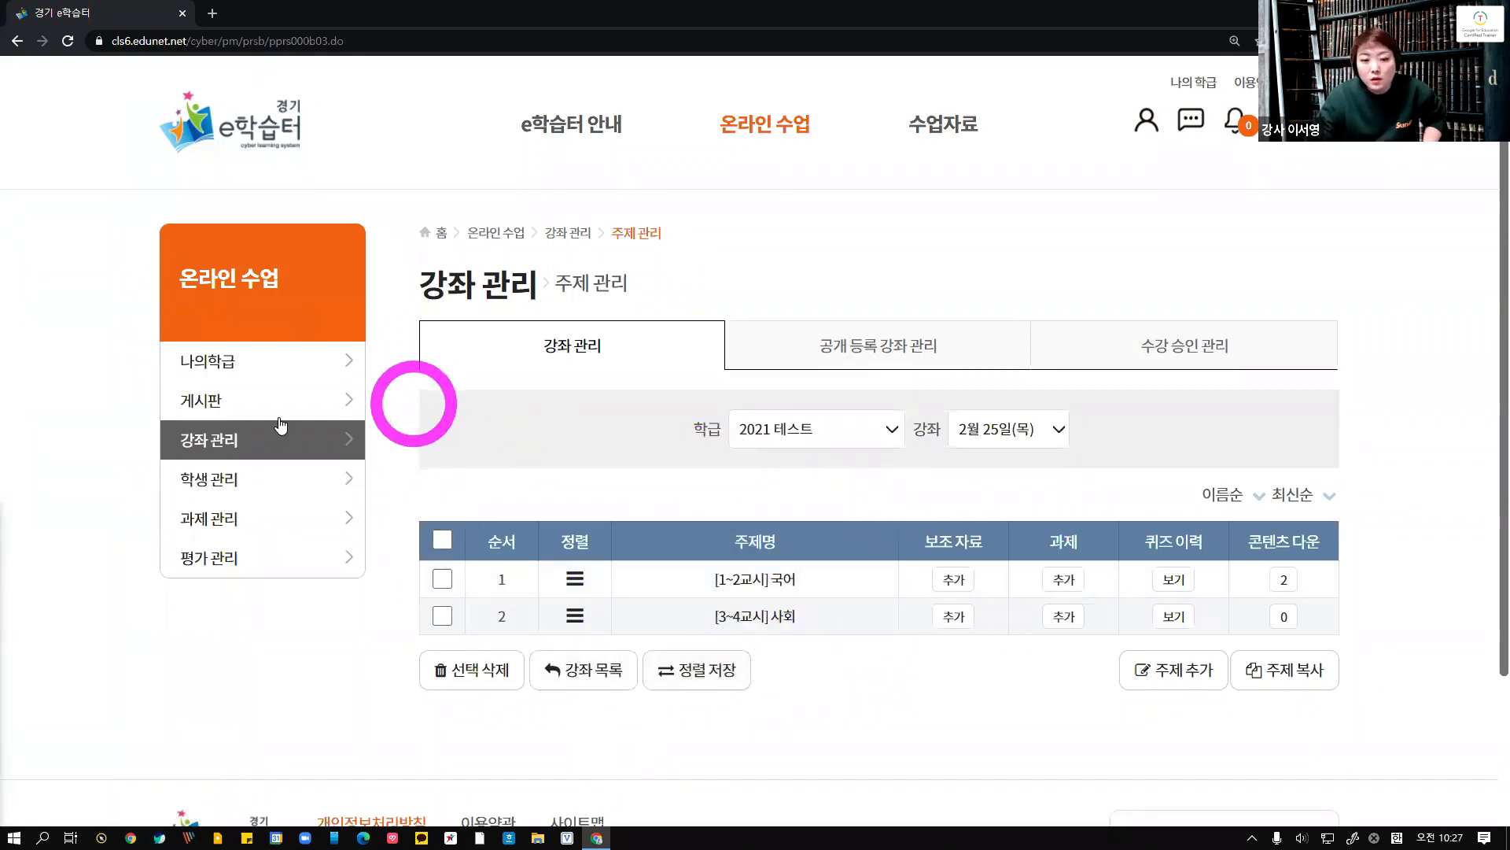
Switch topic management to class 2021학년도 상원초 6-1 and try to add a topic, dismissing the alerts
{"action": "left_click", "coordinate": [892, 441]}
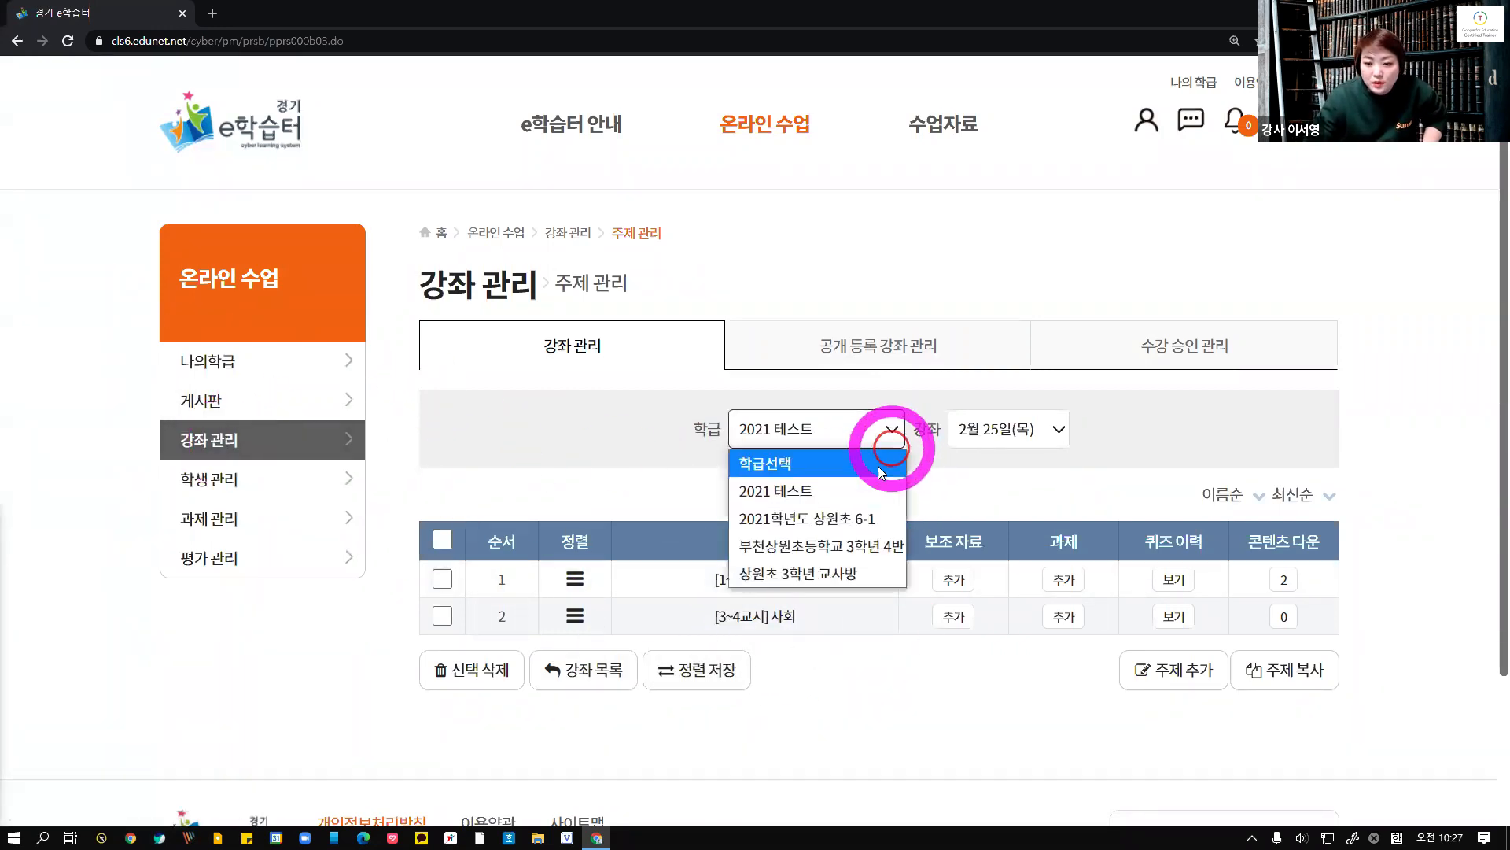
{"action": "left_click", "coordinate": [814, 517]}
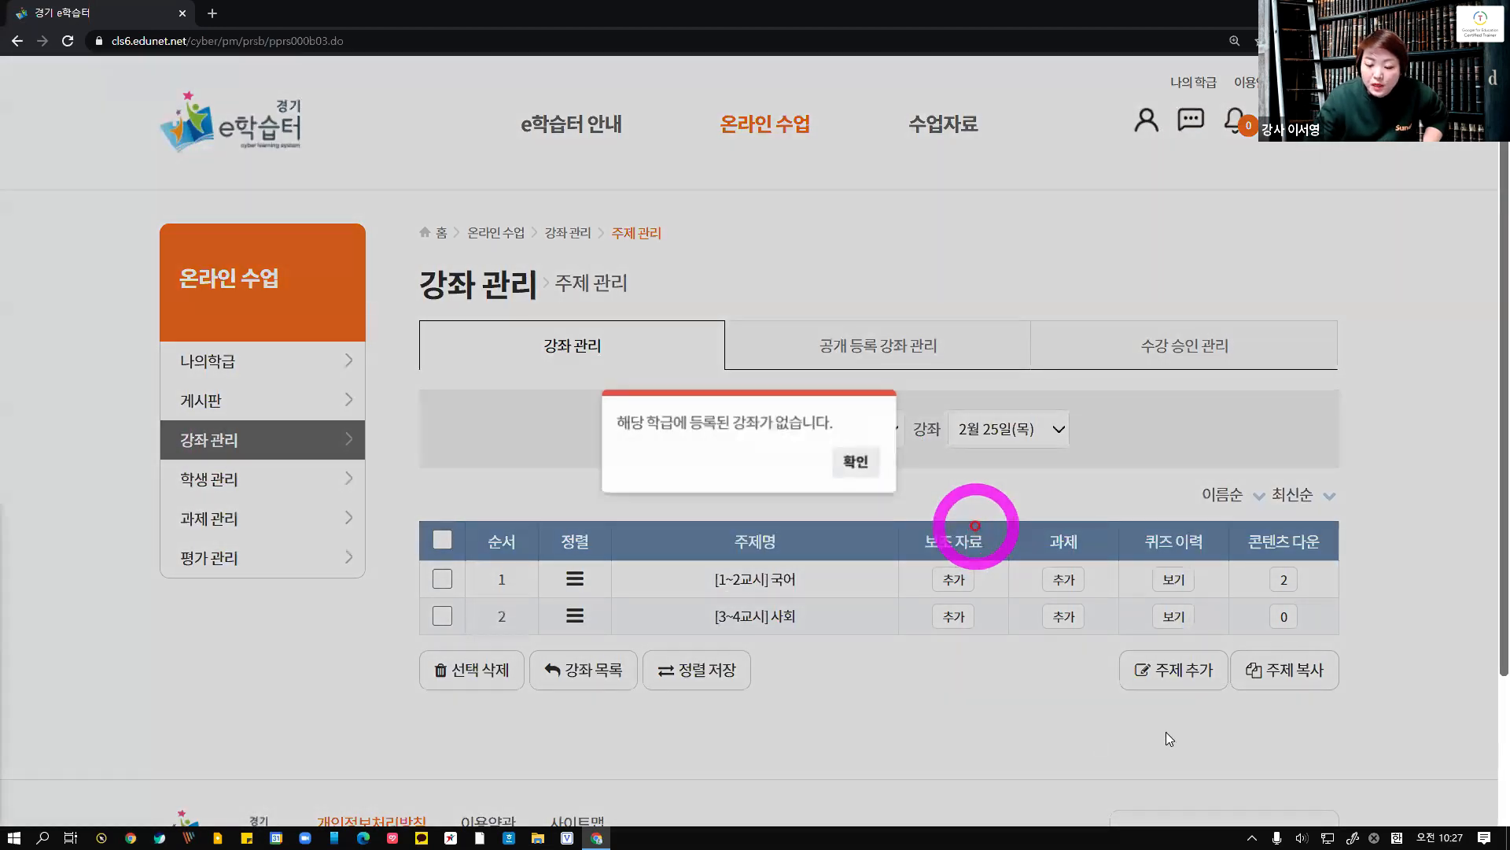
{"action": "left_click", "coordinate": [856, 460]}
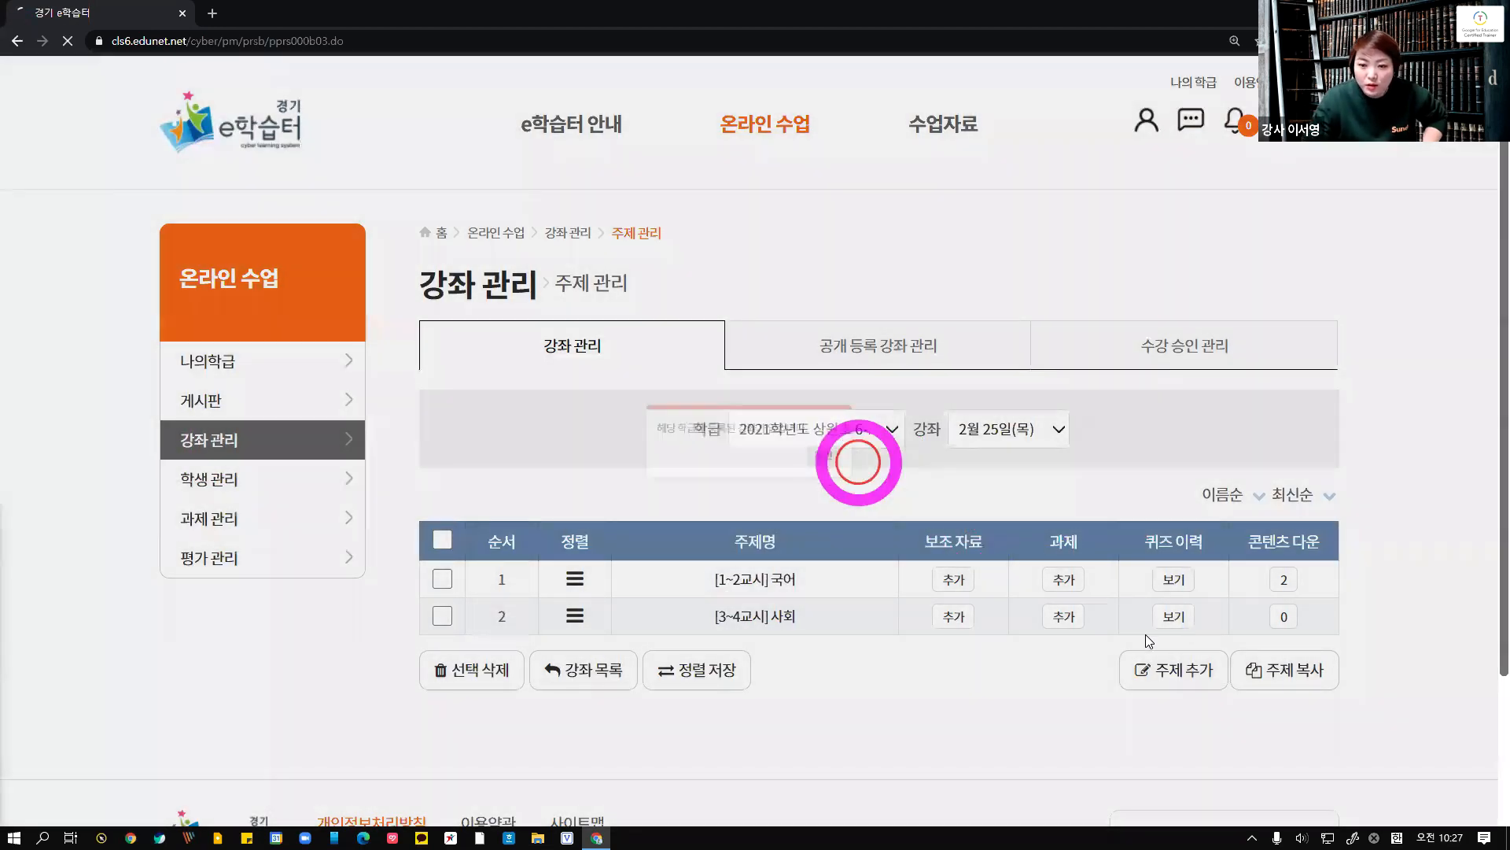
{"action": "left_click", "coordinate": [1170, 627]}
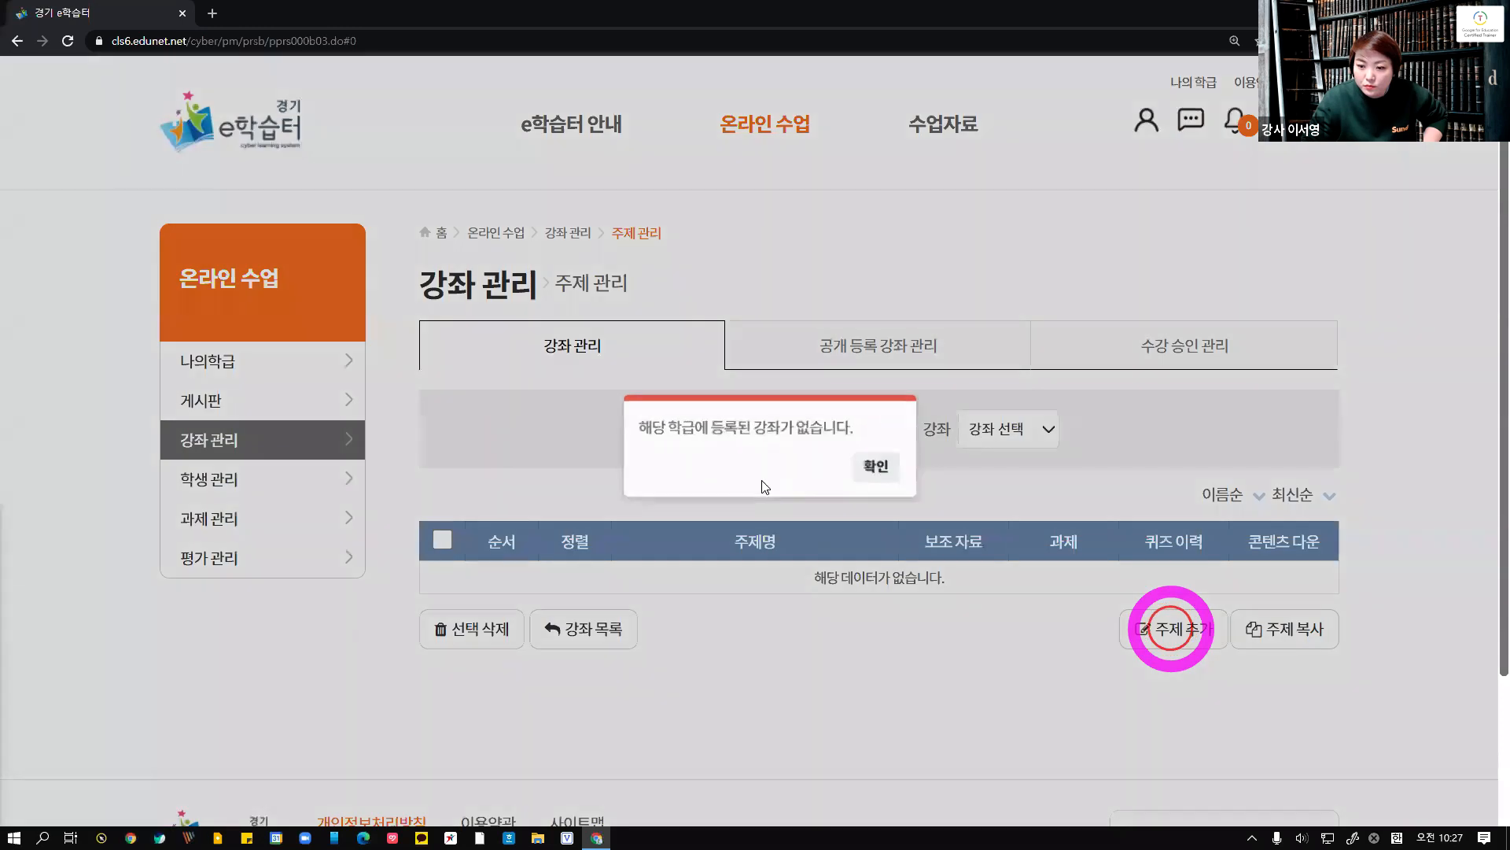
{"action": "left_click", "coordinate": [859, 467]}
Return to 강좌 관리, start adding a course, and name it 2월 26일(금)
{"action": "left_click", "coordinate": [221, 438]}
{"action": "left_click", "coordinate": [1171, 606]}
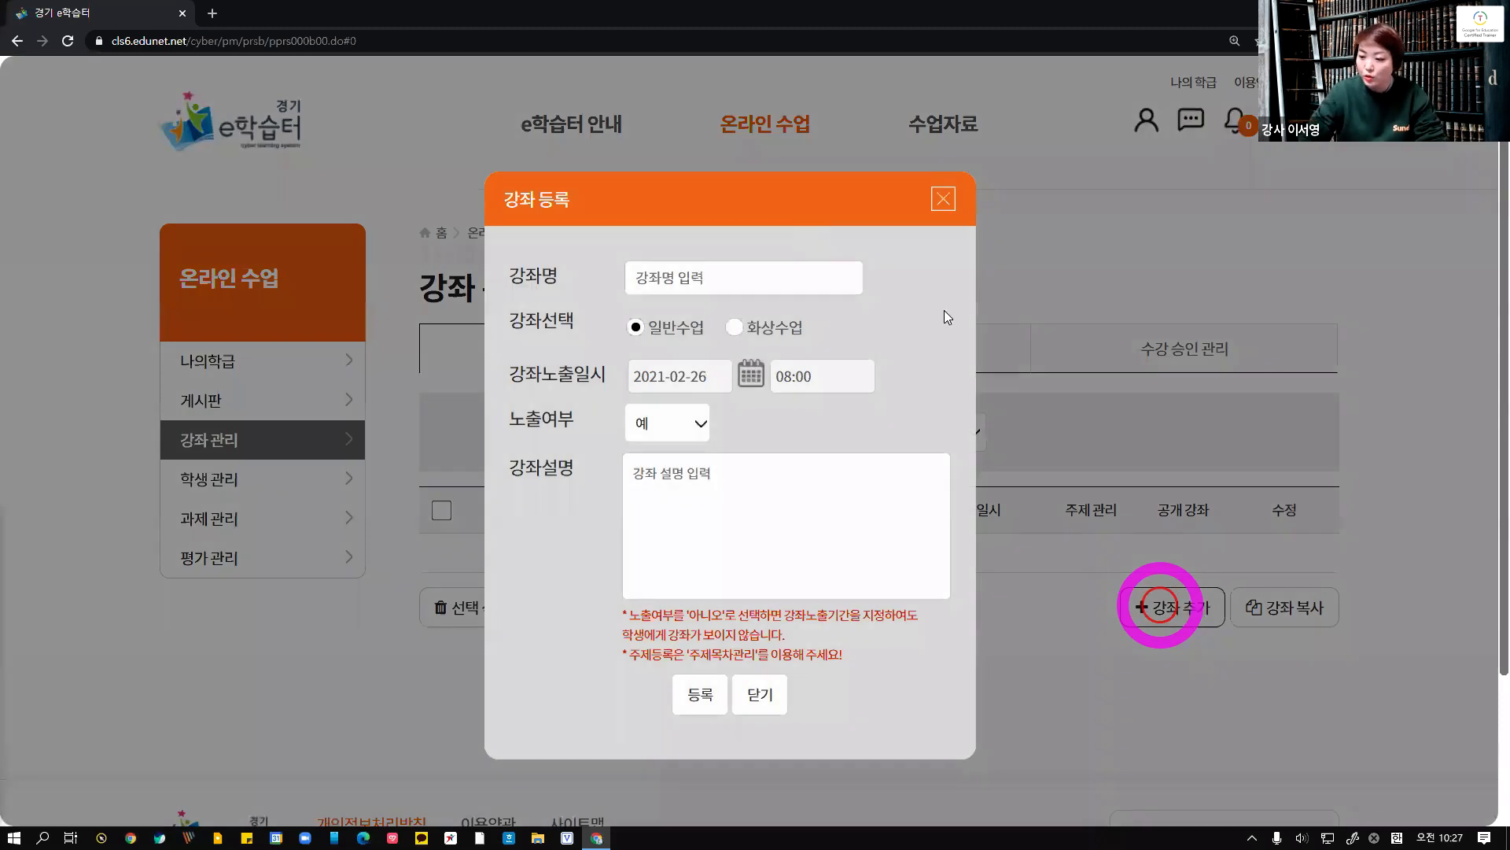
{"action": "left_click", "coordinate": [722, 261]}
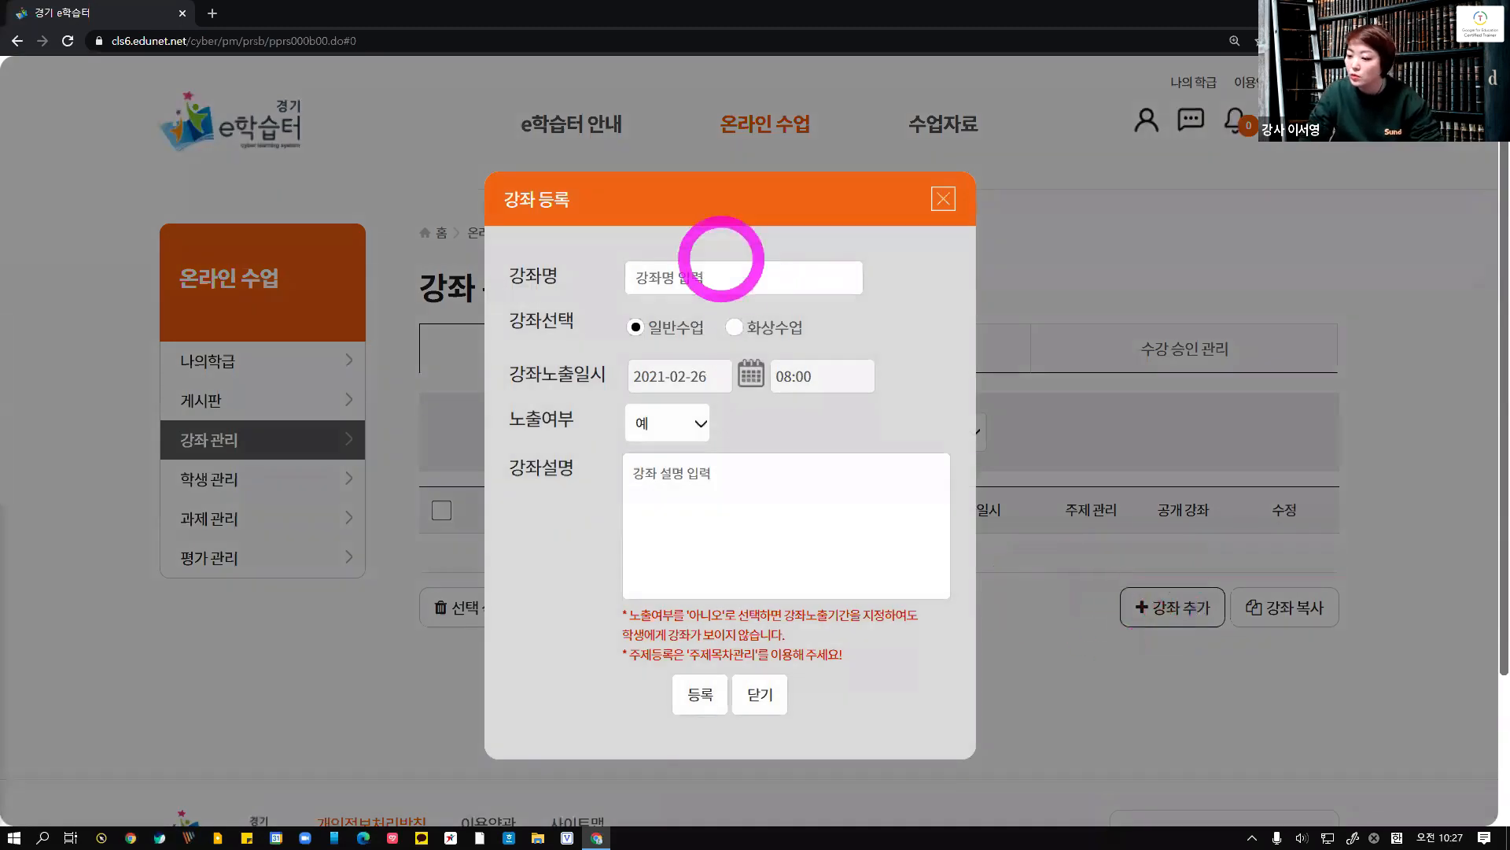
{"action": "left_click", "coordinate": [767, 277]}
{"action": "type", "text": "2dnjf"}
{"action": "key", "text": "BackSpace"}
{"action": "key", "text": "BackSpace"}
{"action": "key", "text": "BackSpace"}
{"action": "key", "text": "BackSpace"}
{"action": "key", "text": "Hangul"}
{"action": "type", "text": "월 26일"}
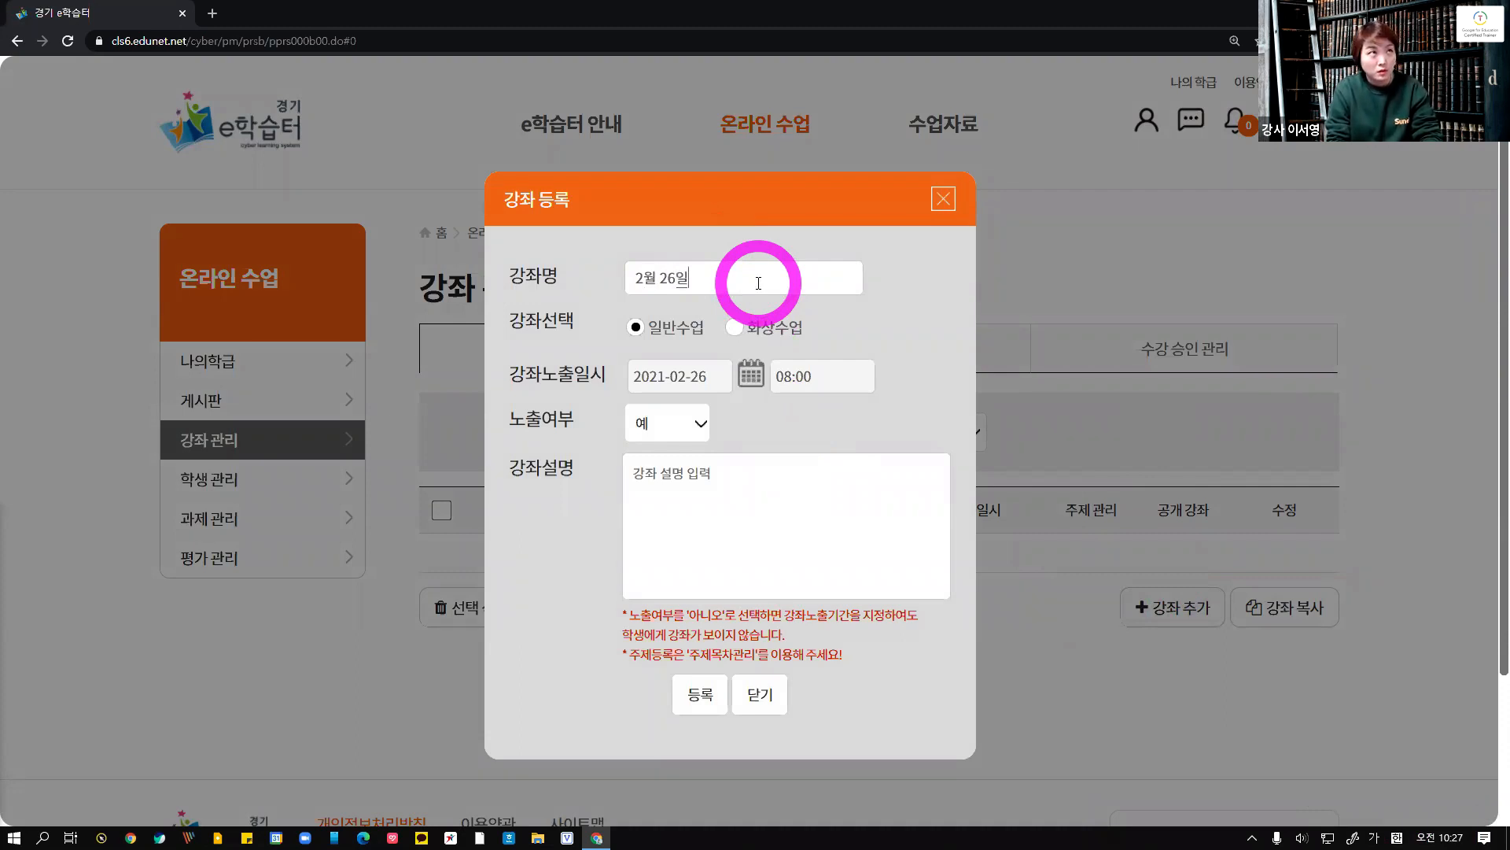
{"action": "type", "text": "(금)"}
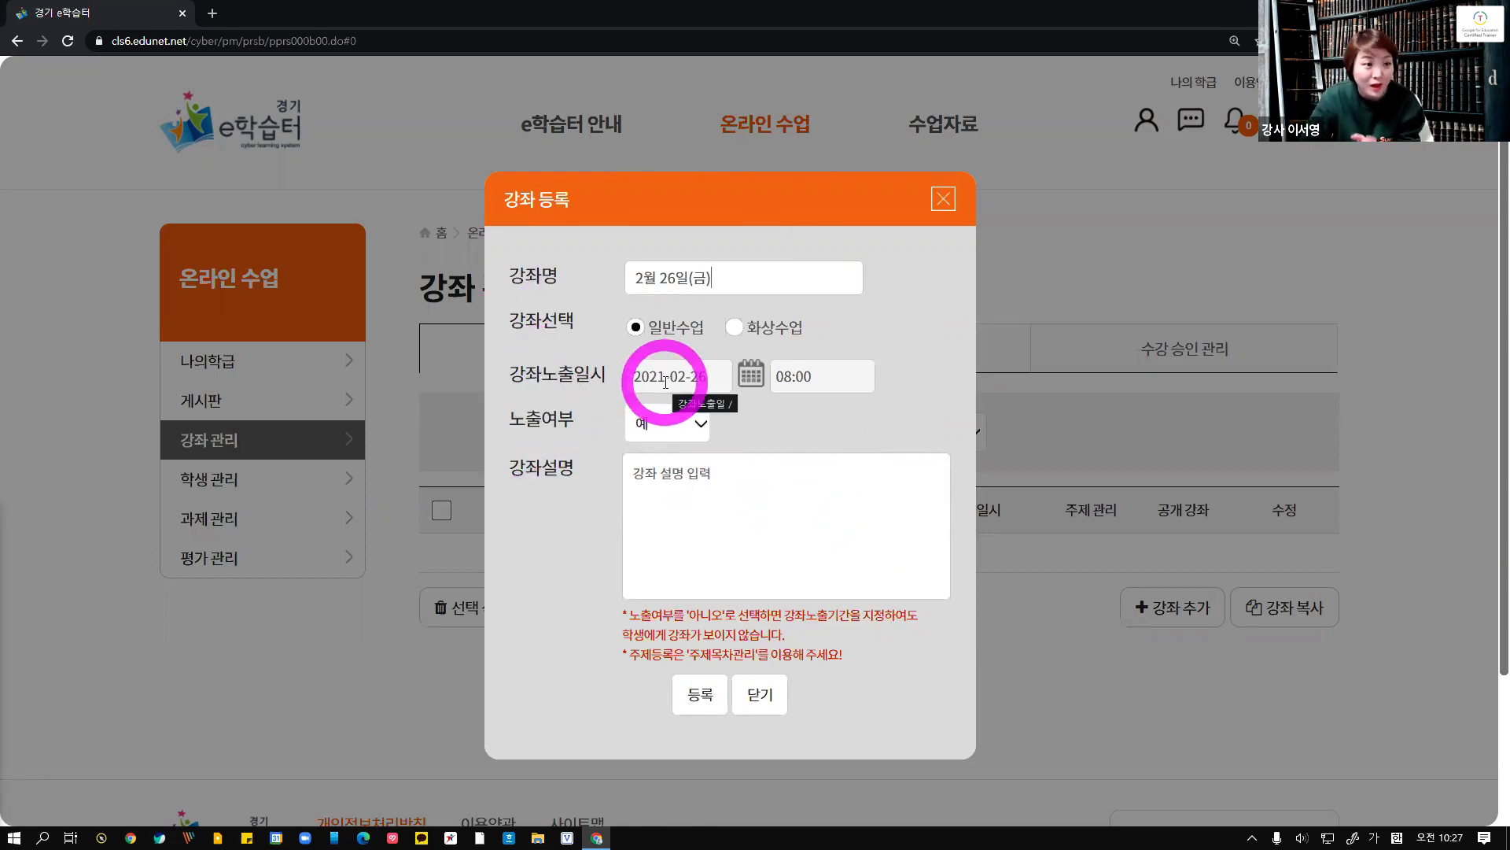
Set the course exposure date to 2021-02-27 using the calendar
{"action": "left_click", "coordinate": [751, 375]}
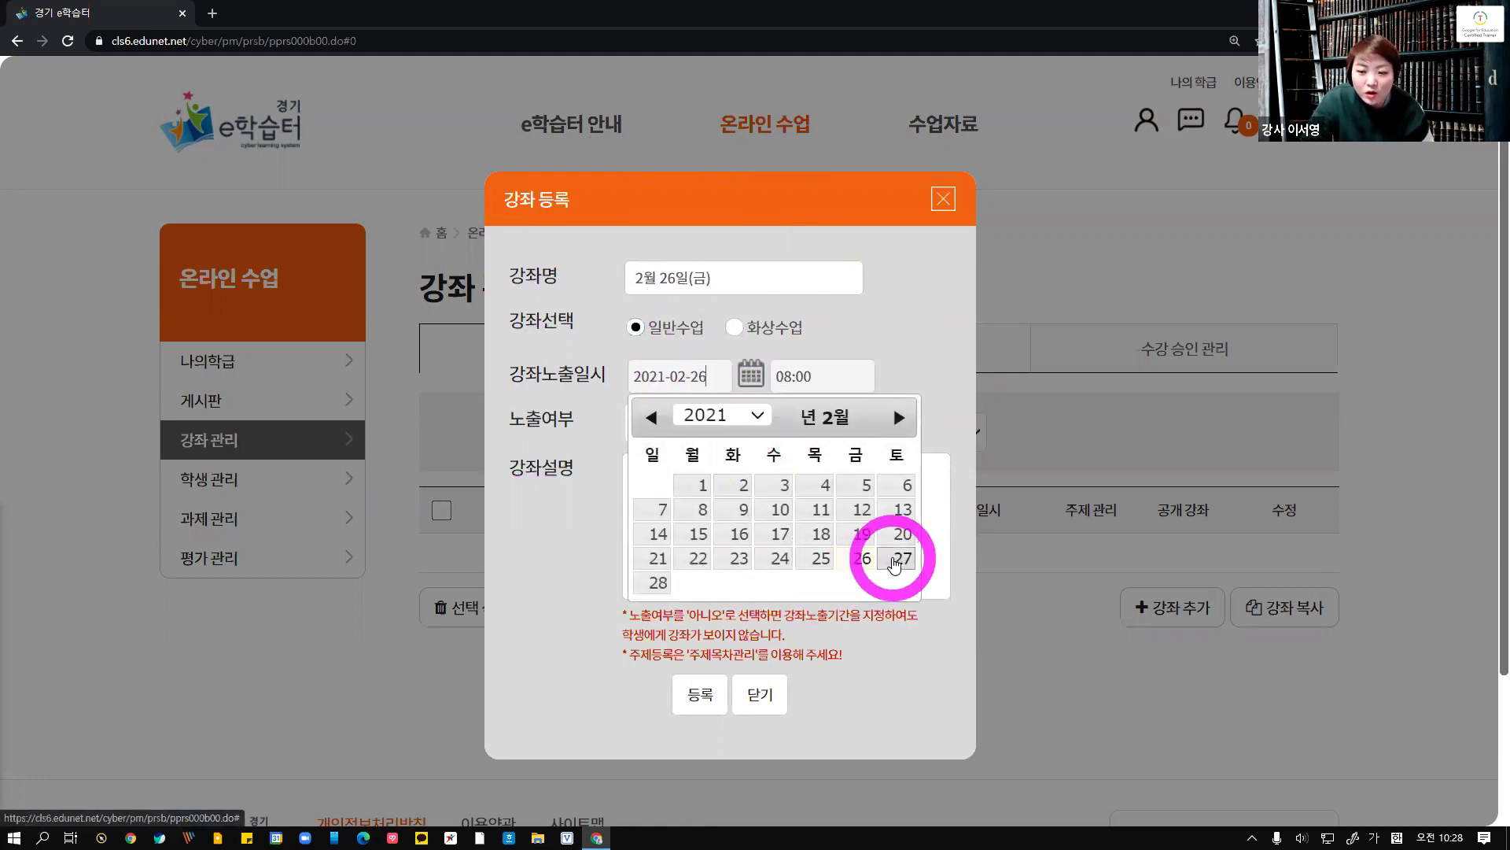
{"action": "left_click", "coordinate": [897, 557]}
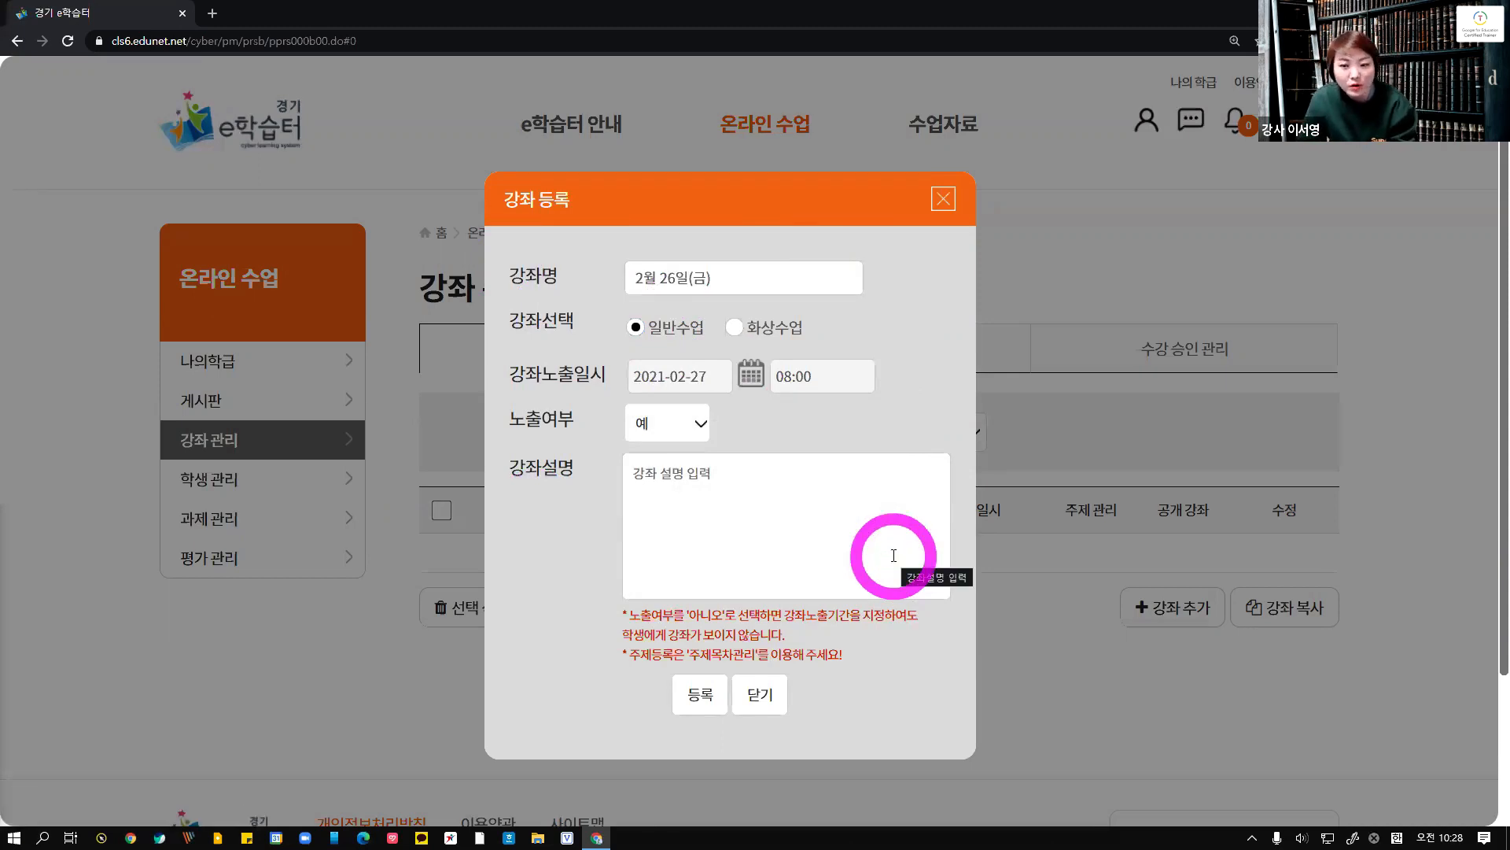
Set the course exposure to 08:10 on 2021-02-26
{"action": "left_click", "coordinate": [816, 379]}
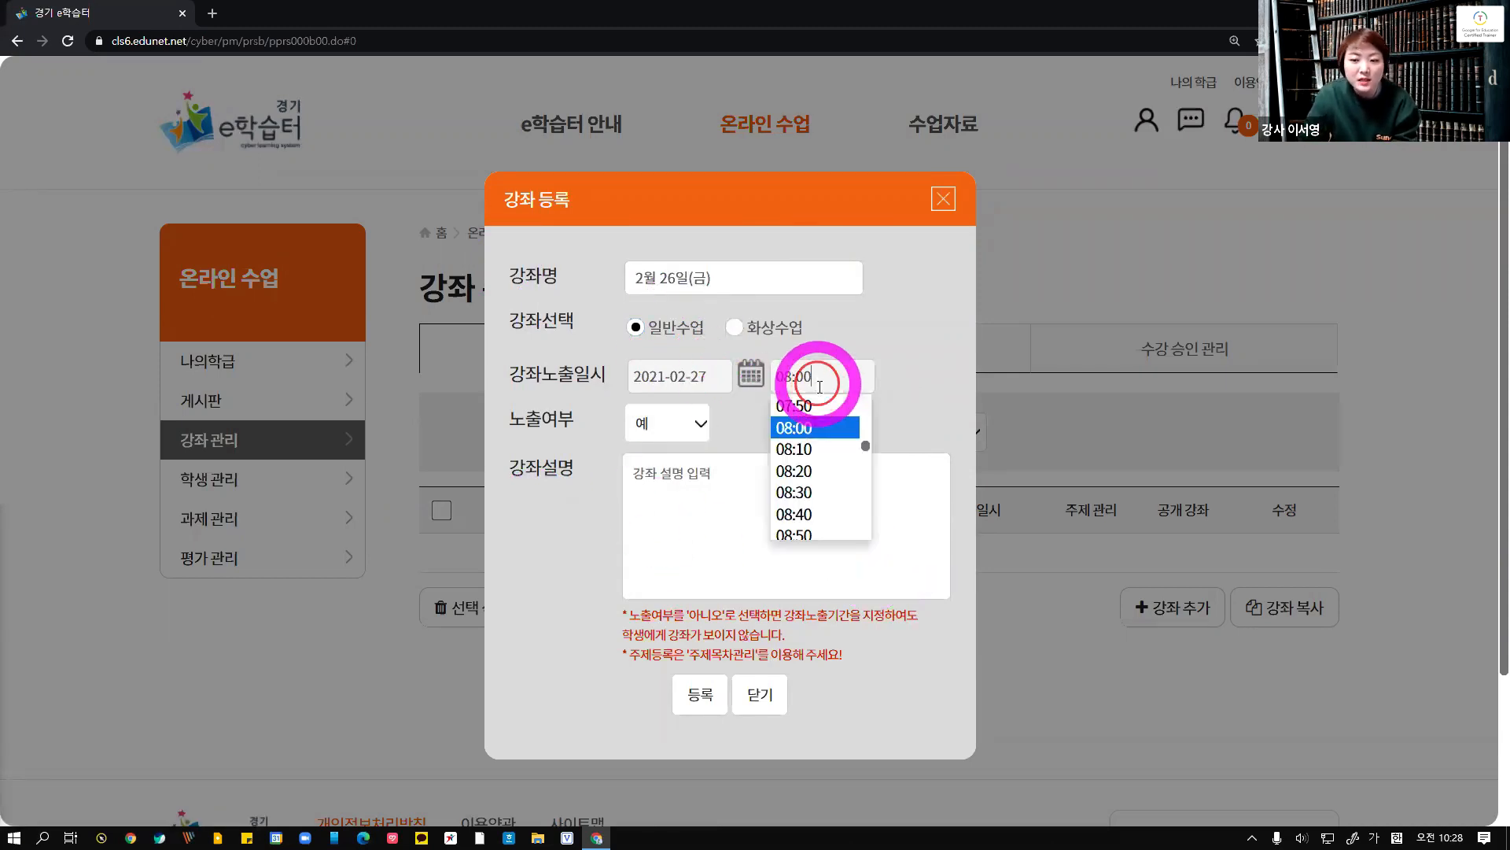
{"action": "left_click", "coordinate": [806, 455]}
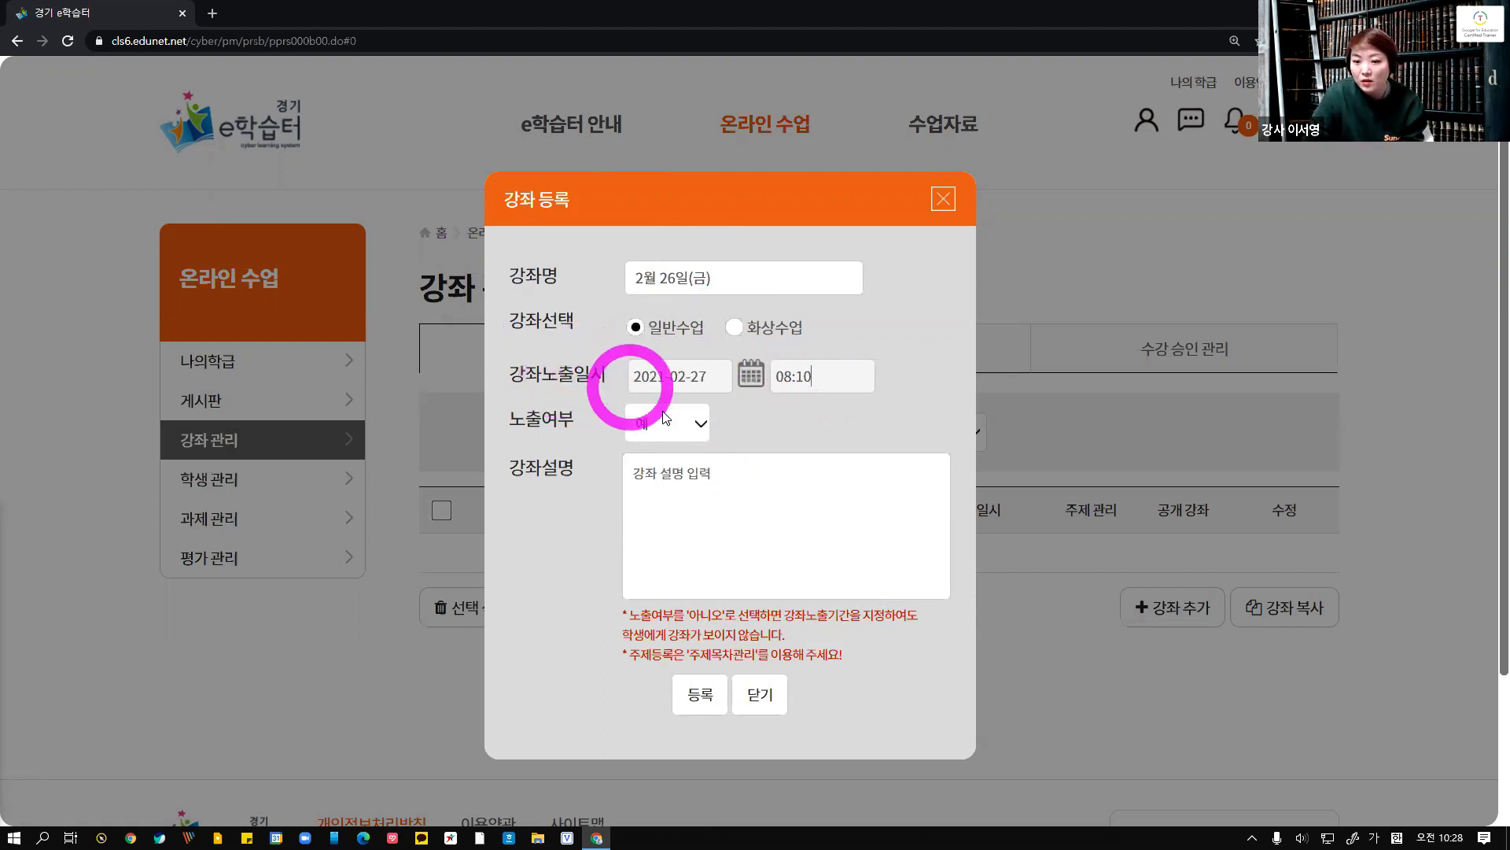
{"action": "left_click", "coordinate": [751, 374]}
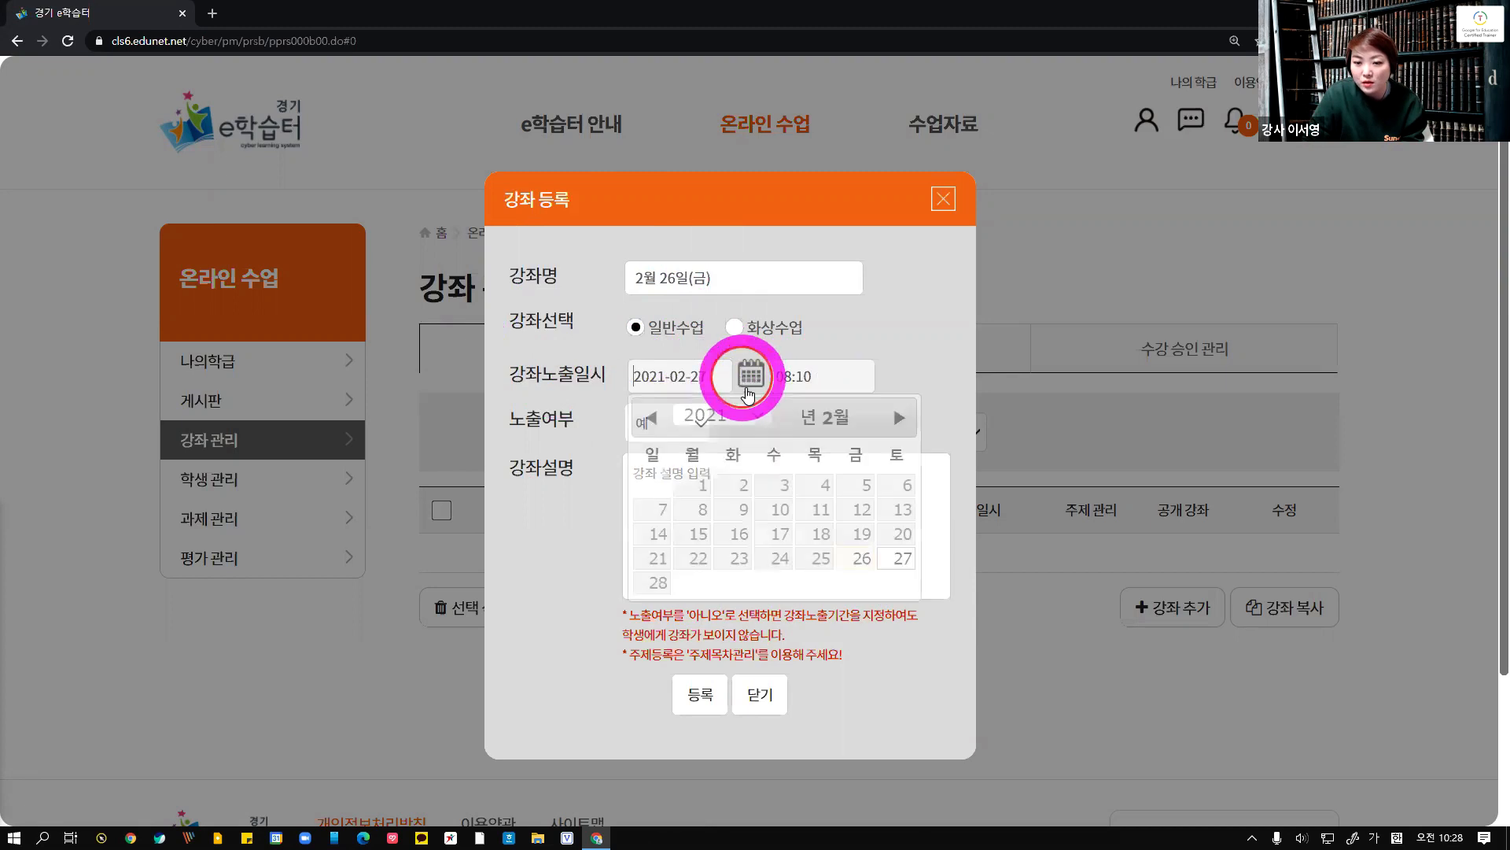
{"action": "left_click", "coordinate": [863, 557]}
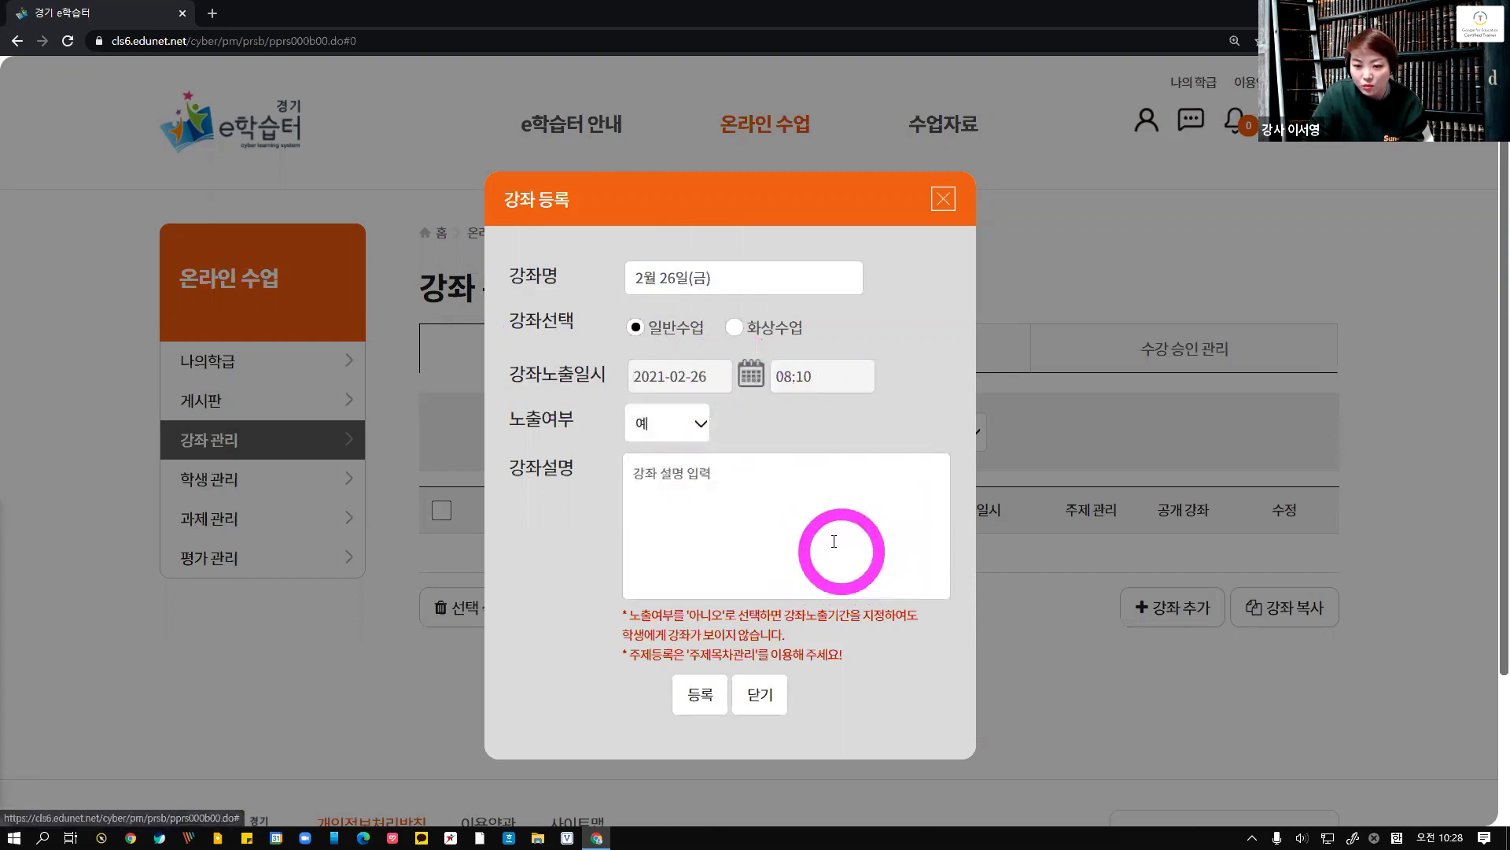
Register the 2월 26일(금) course and confirm the prompts
{"action": "left_click", "coordinate": [708, 694]}
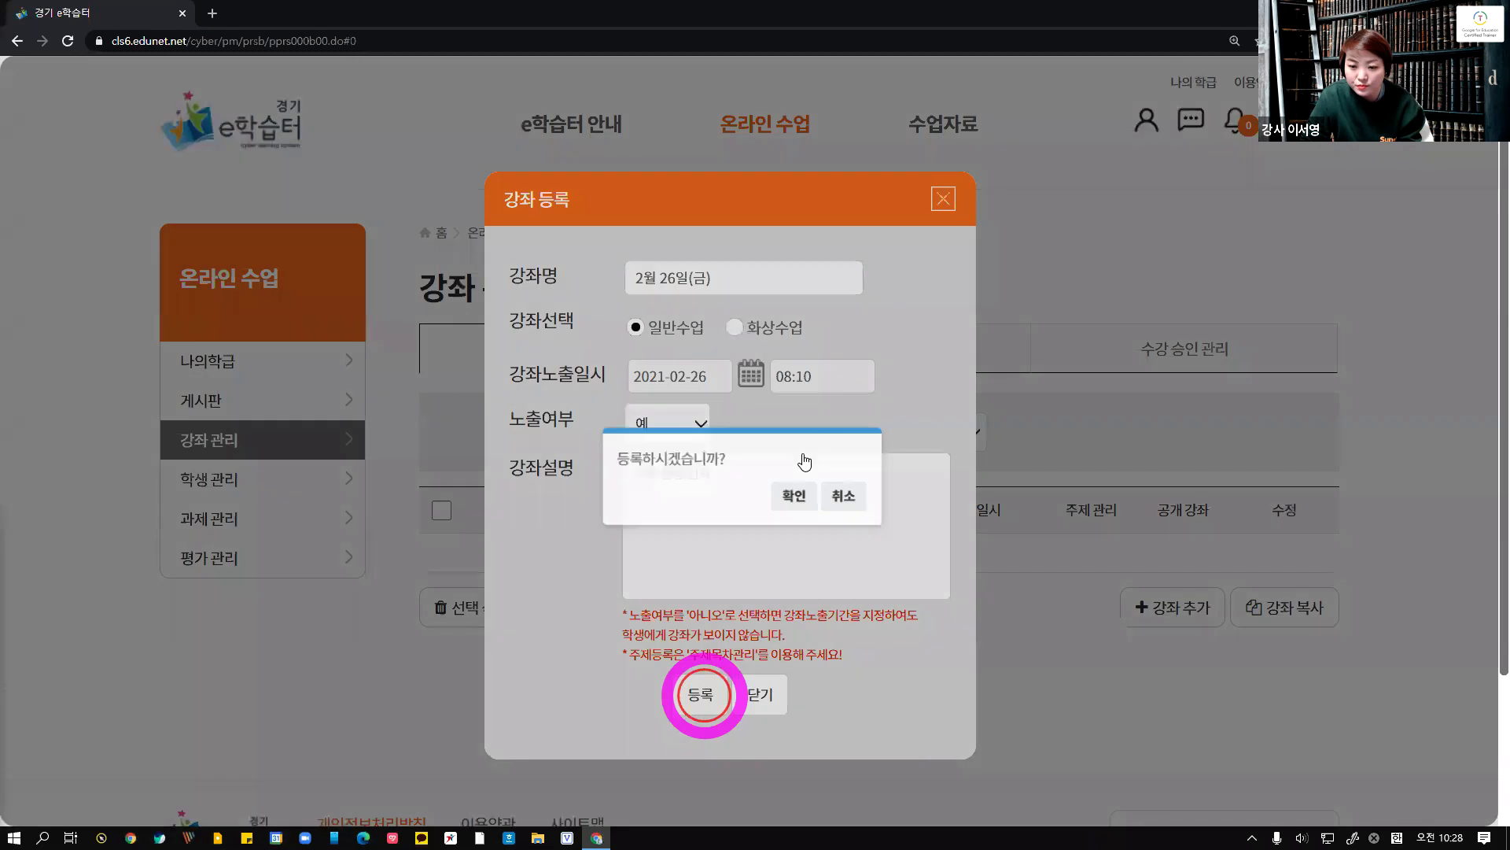
{"action": "left_click", "coordinate": [800, 460]}
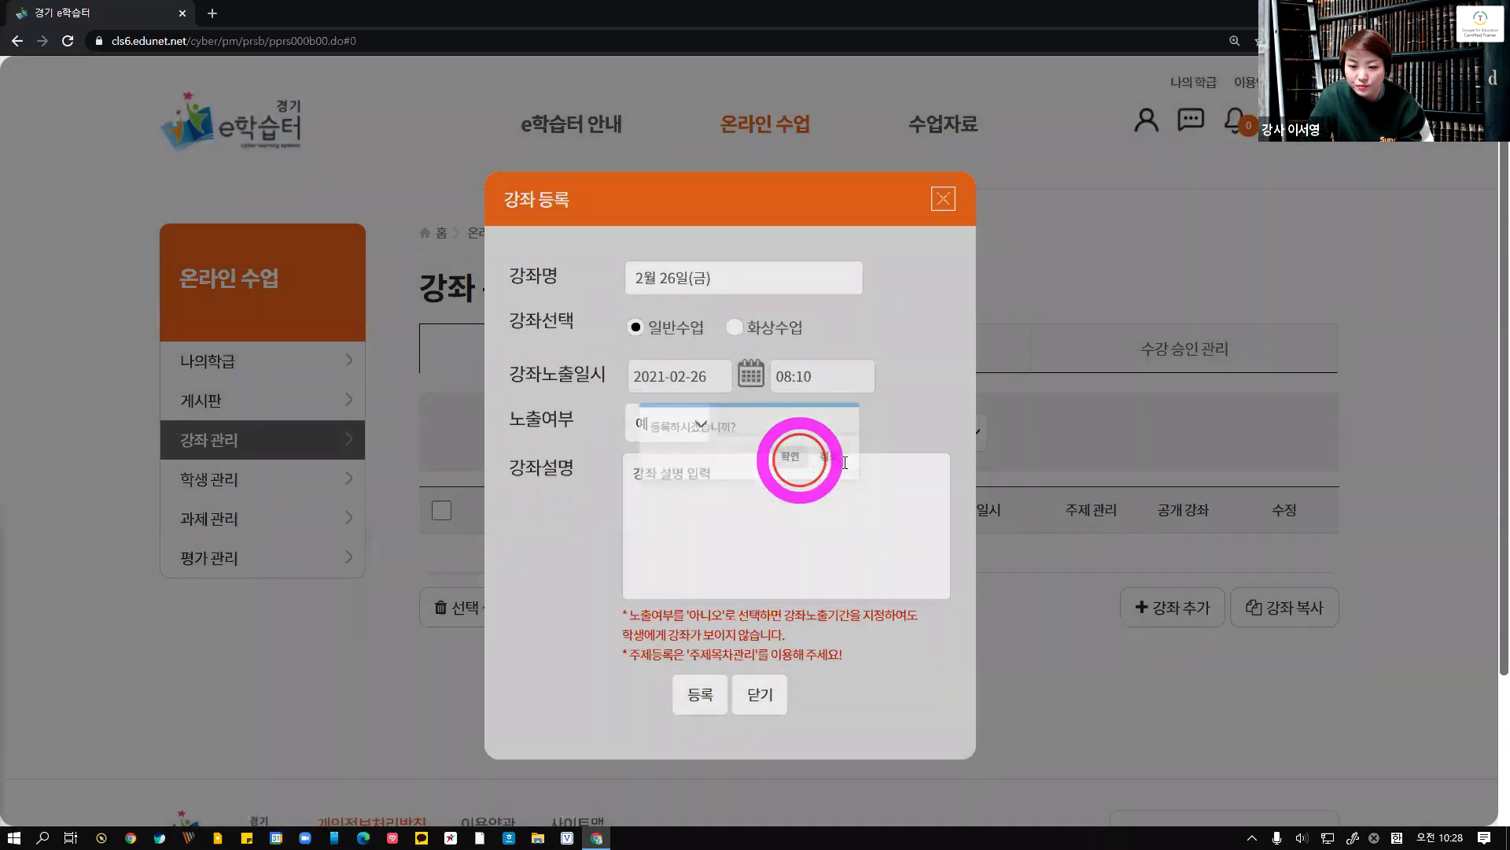
{"action": "left_click", "coordinate": [844, 462]}
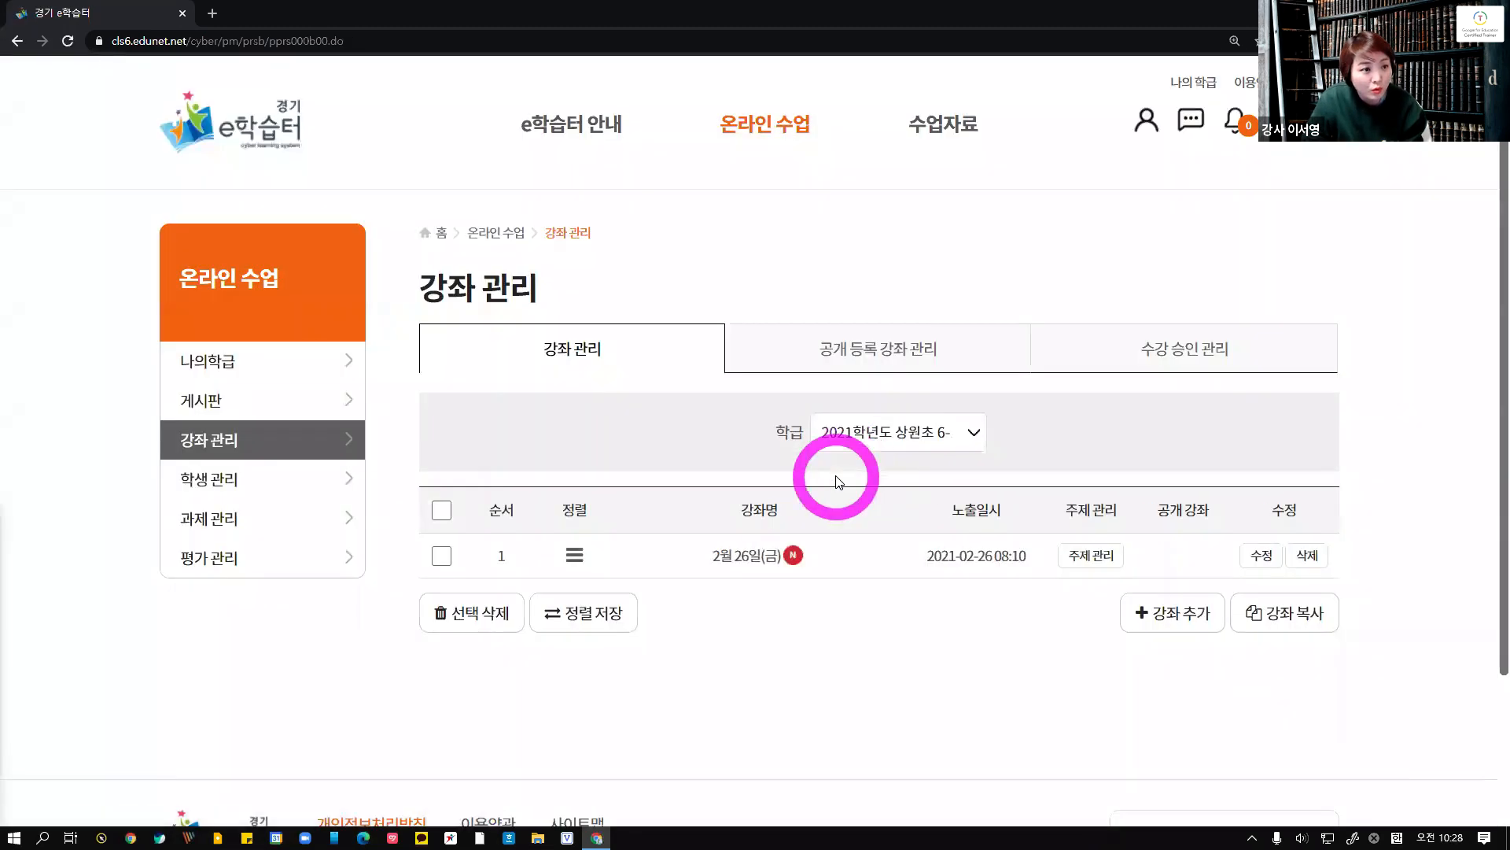
{"action": "left_click", "coordinate": [1157, 612]}
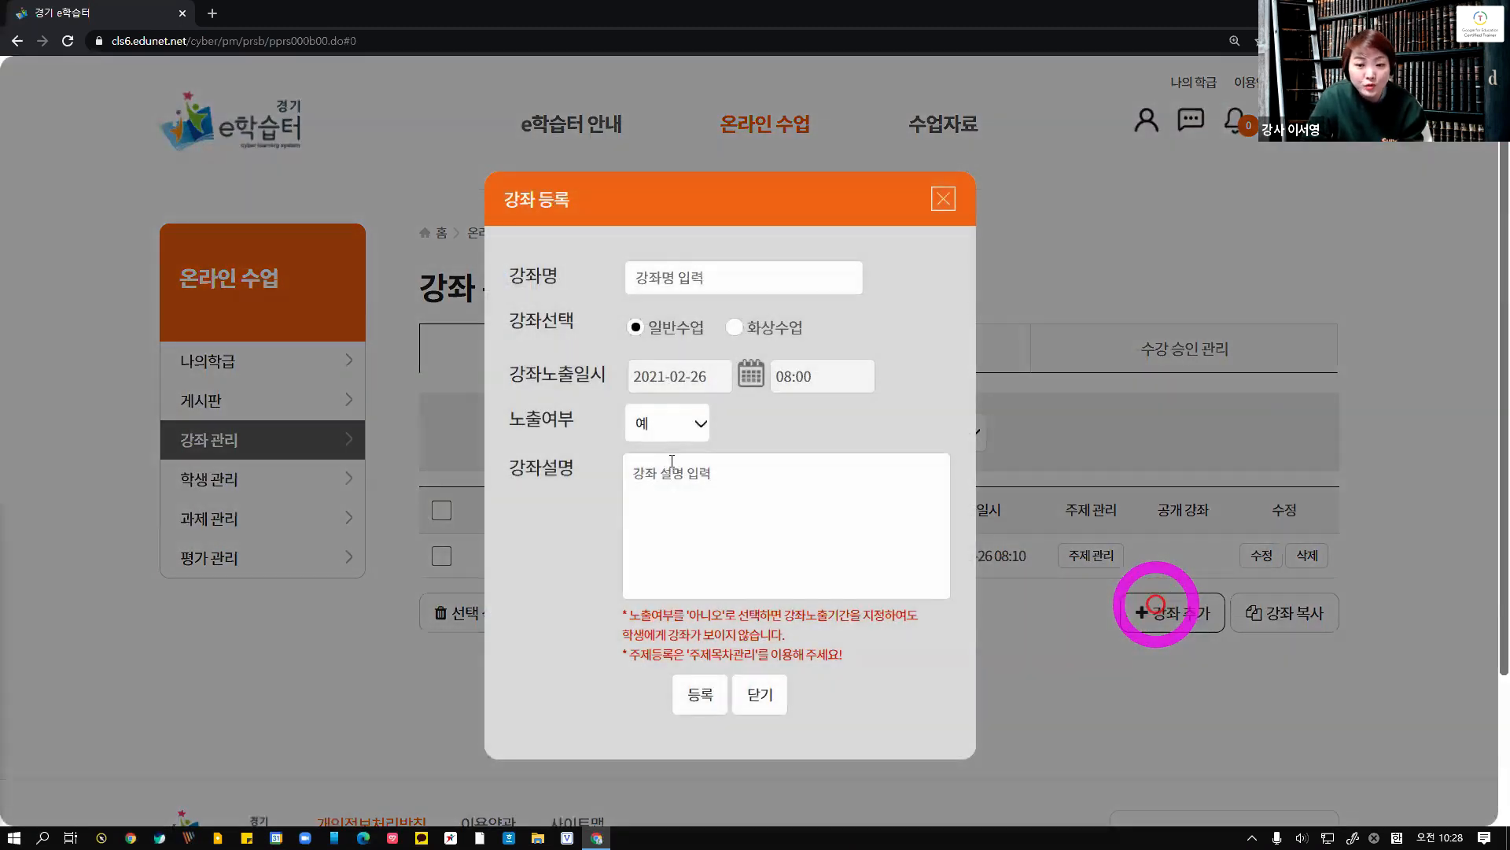
{"action": "left_click", "coordinate": [673, 430]}
{"action": "left_click", "coordinate": [696, 425]}
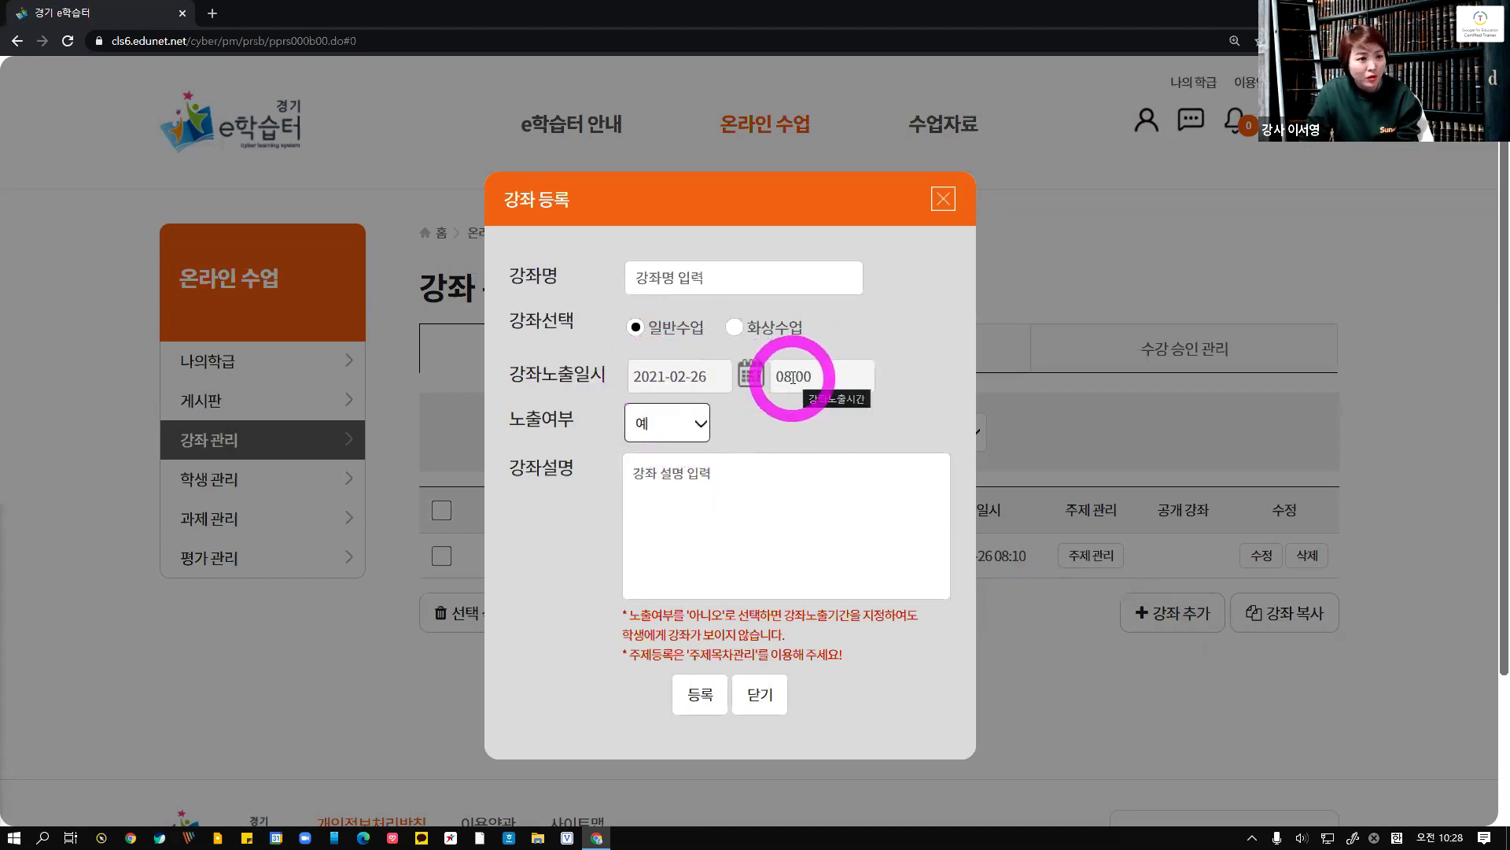
{"action": "left_click", "coordinate": [669, 425]}
{"action": "left_click", "coordinate": [673, 481]}
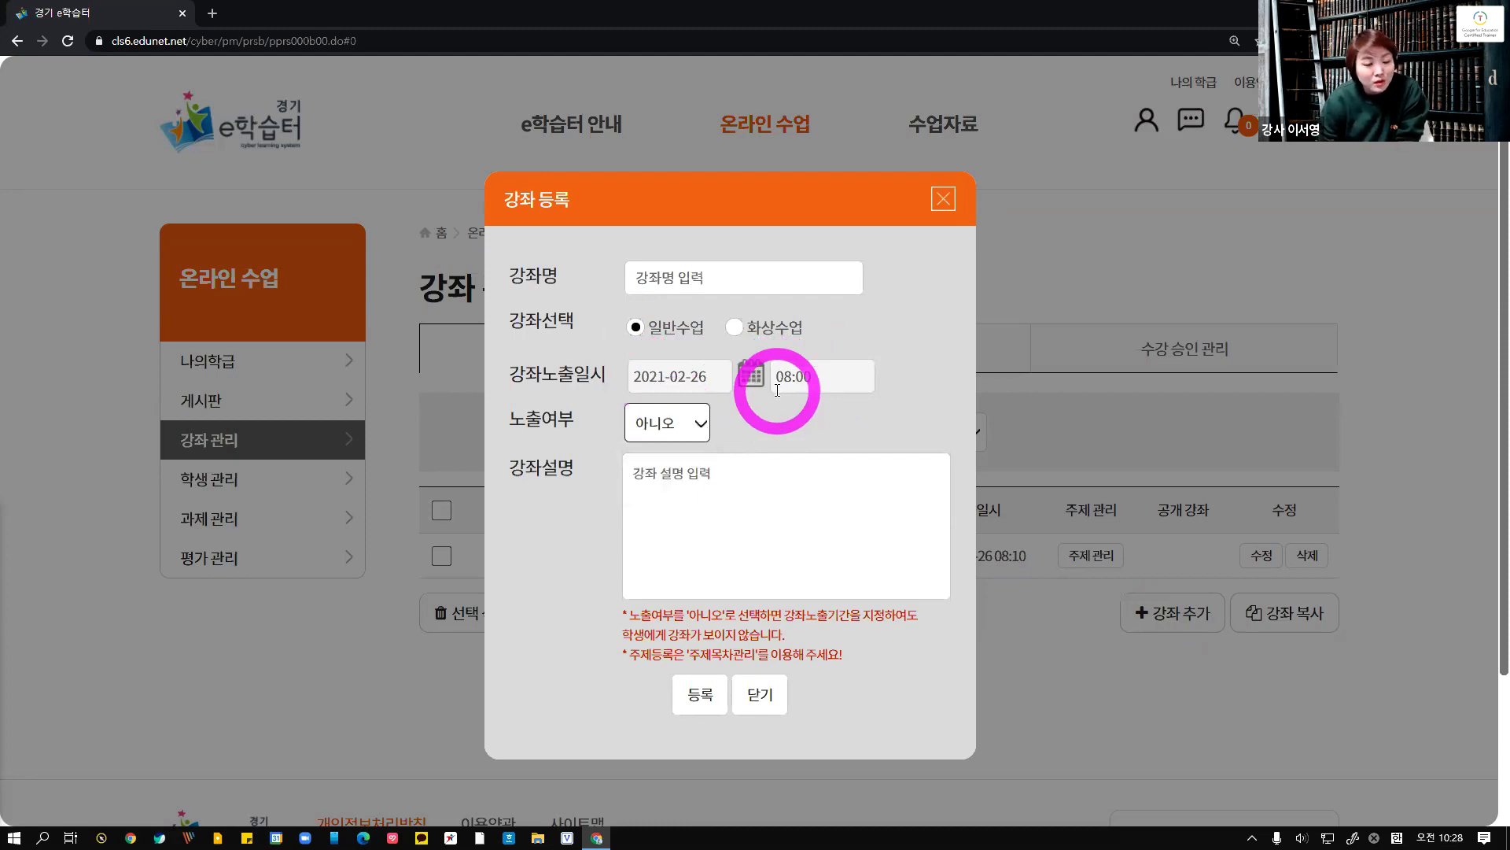
{"action": "left_click", "coordinate": [664, 422]}
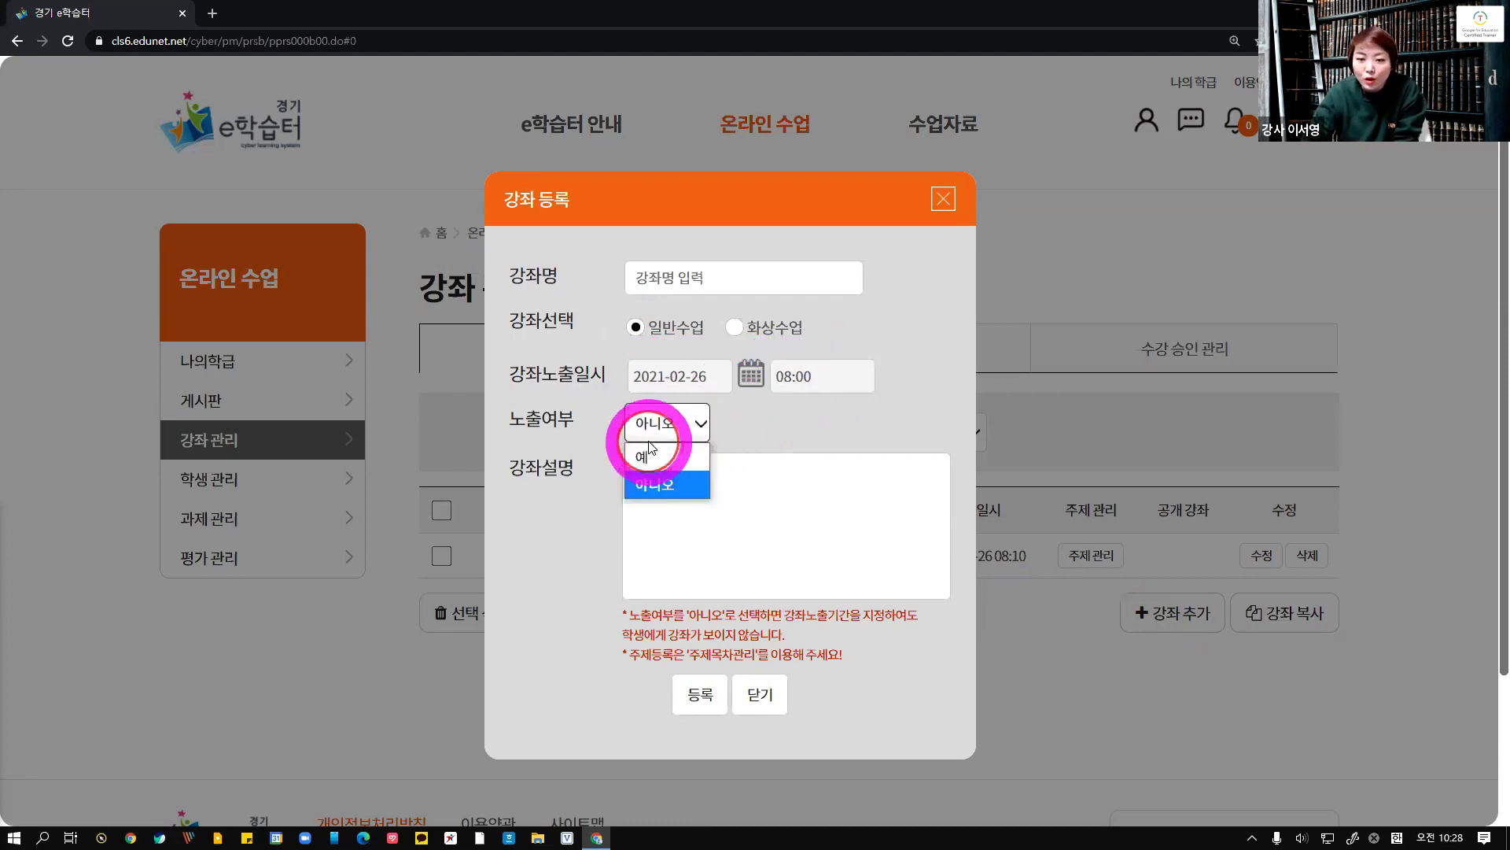
{"action": "left_click", "coordinate": [647, 450]}
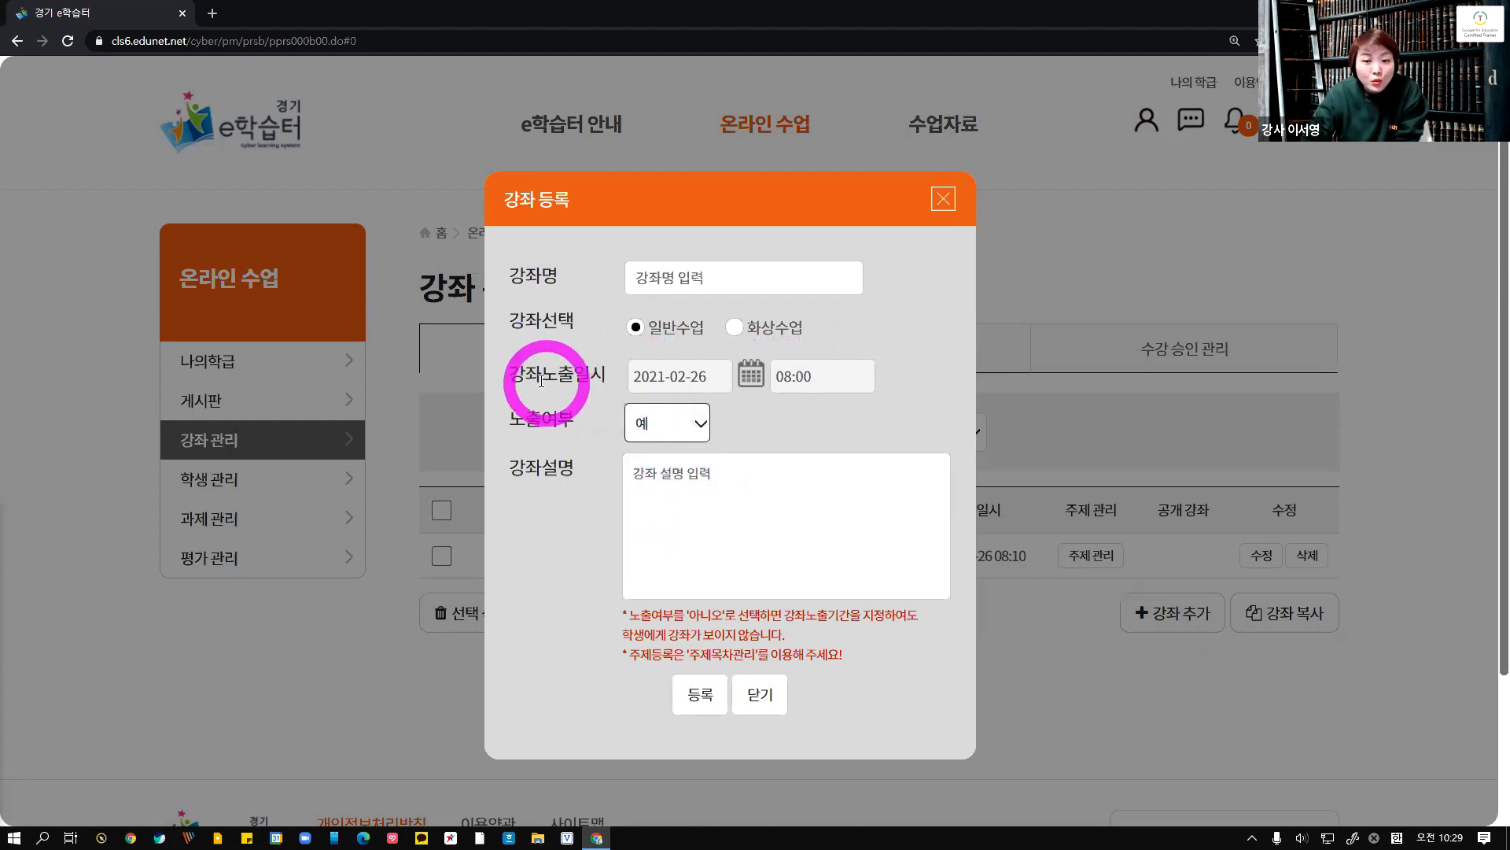
{"action": "left_click", "coordinate": [940, 206]}
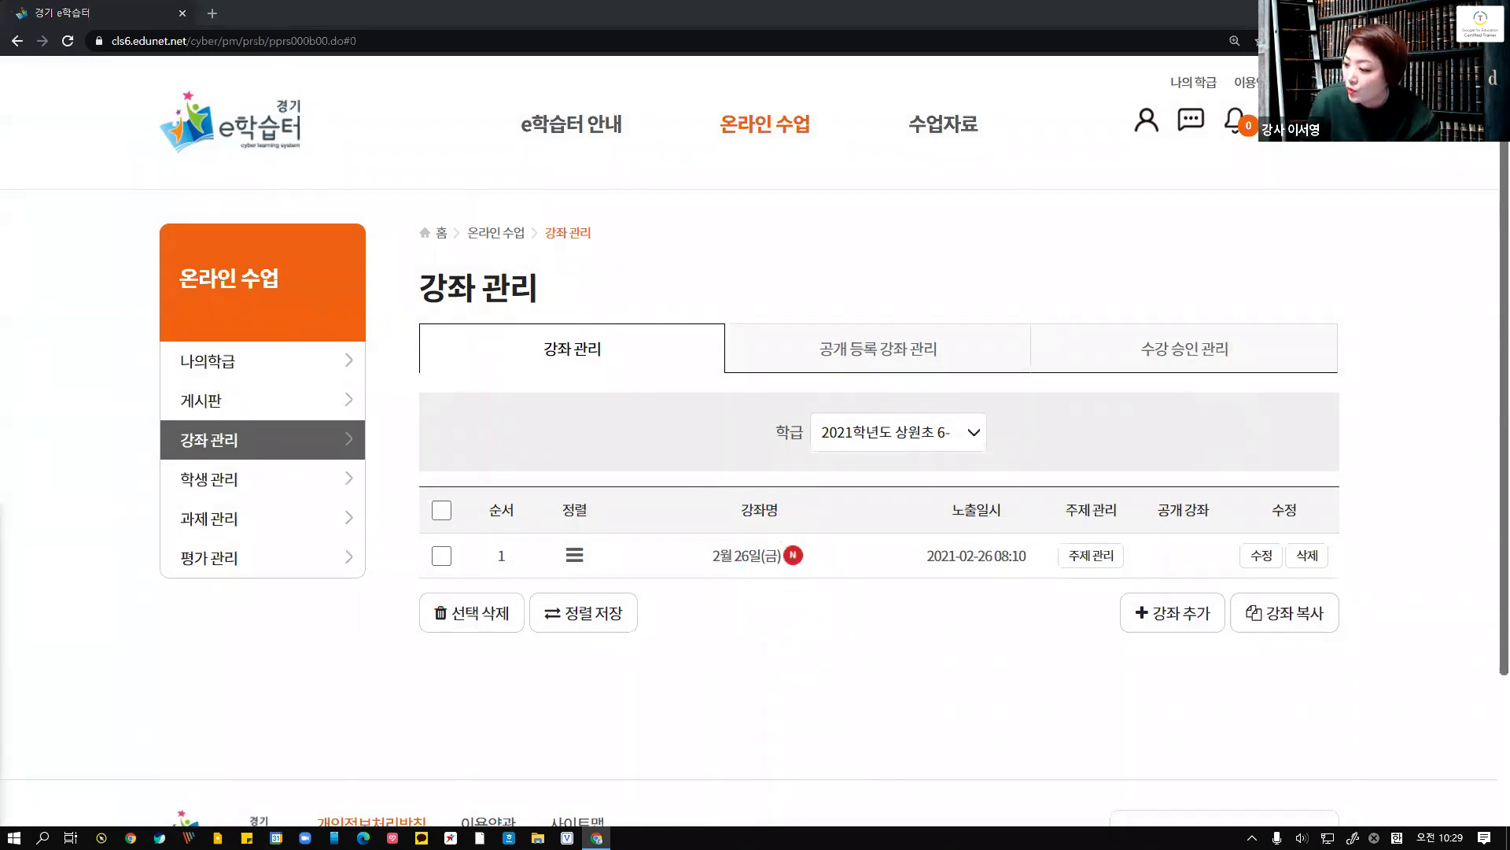
Open topic management for the 2월 26일(금) course and start adding a user topic
{"action": "left_click", "coordinate": [767, 556]}
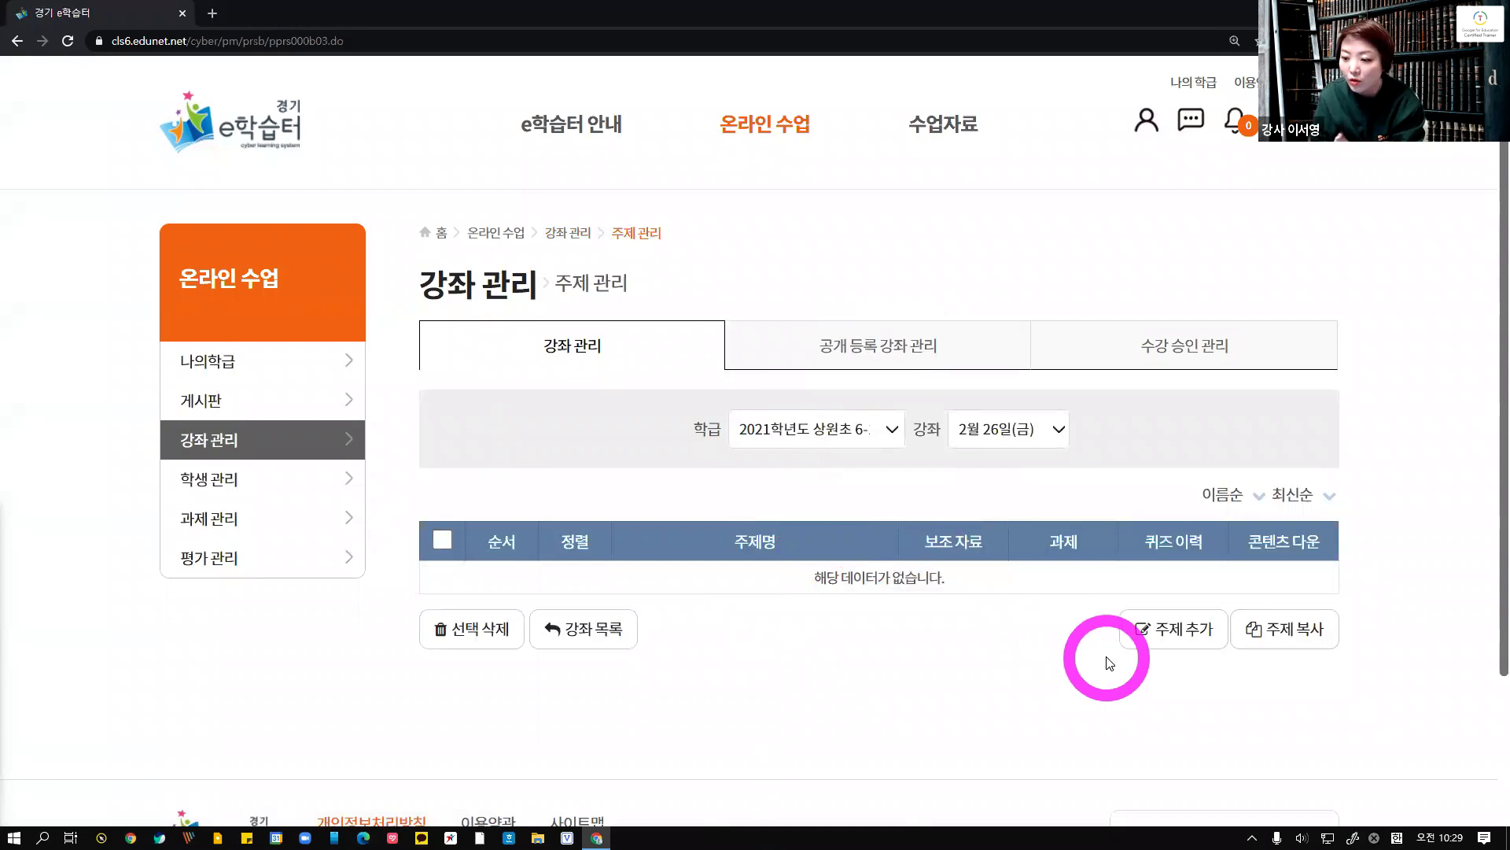
{"action": "left_click", "coordinate": [1154, 640]}
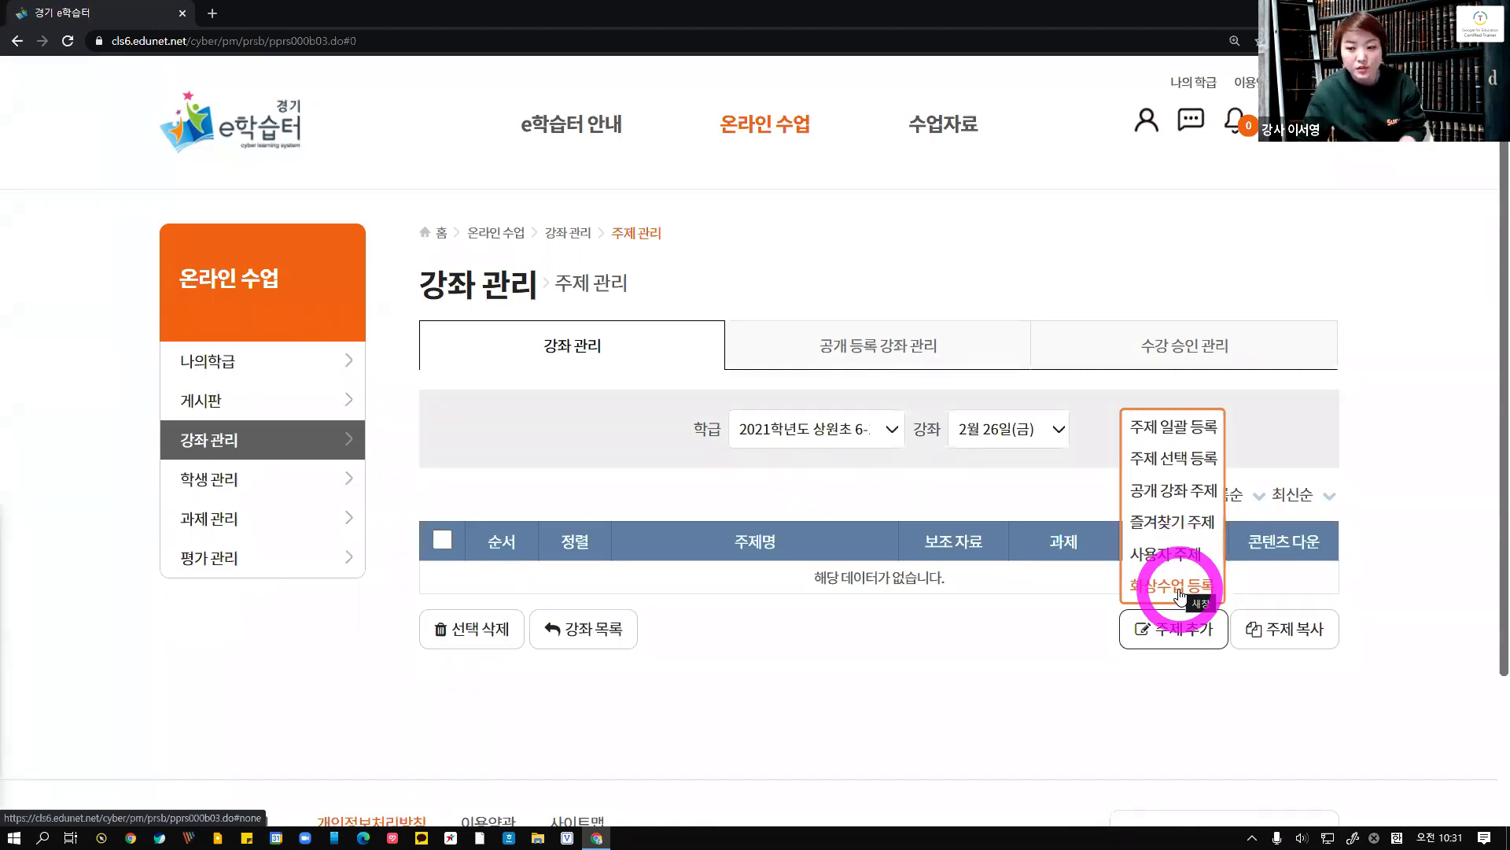
{"action": "left_click", "coordinate": [1468, 627]}
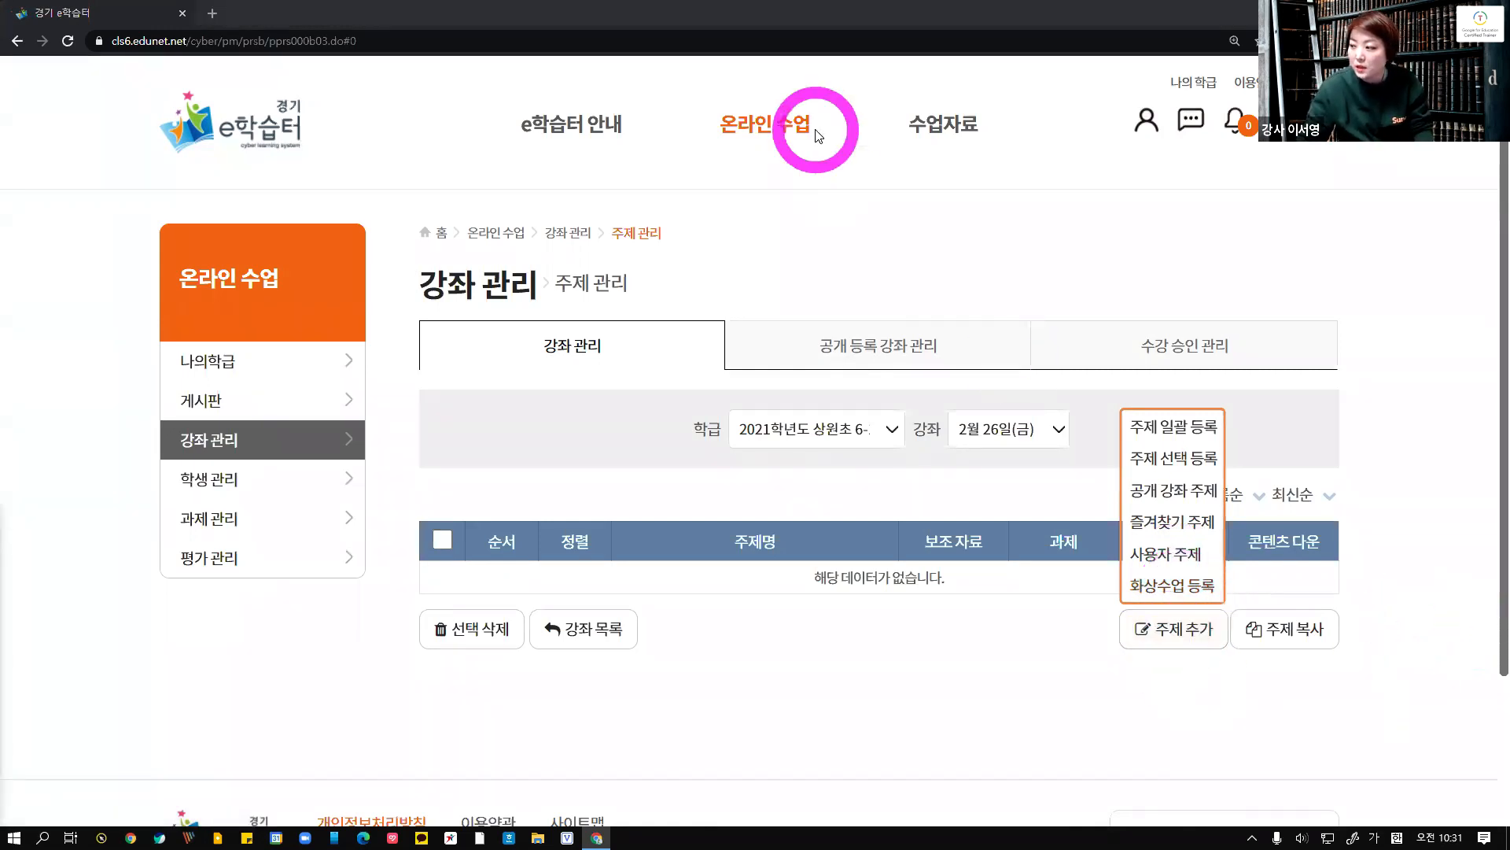
{"action": "left_click", "coordinate": [1162, 557]}
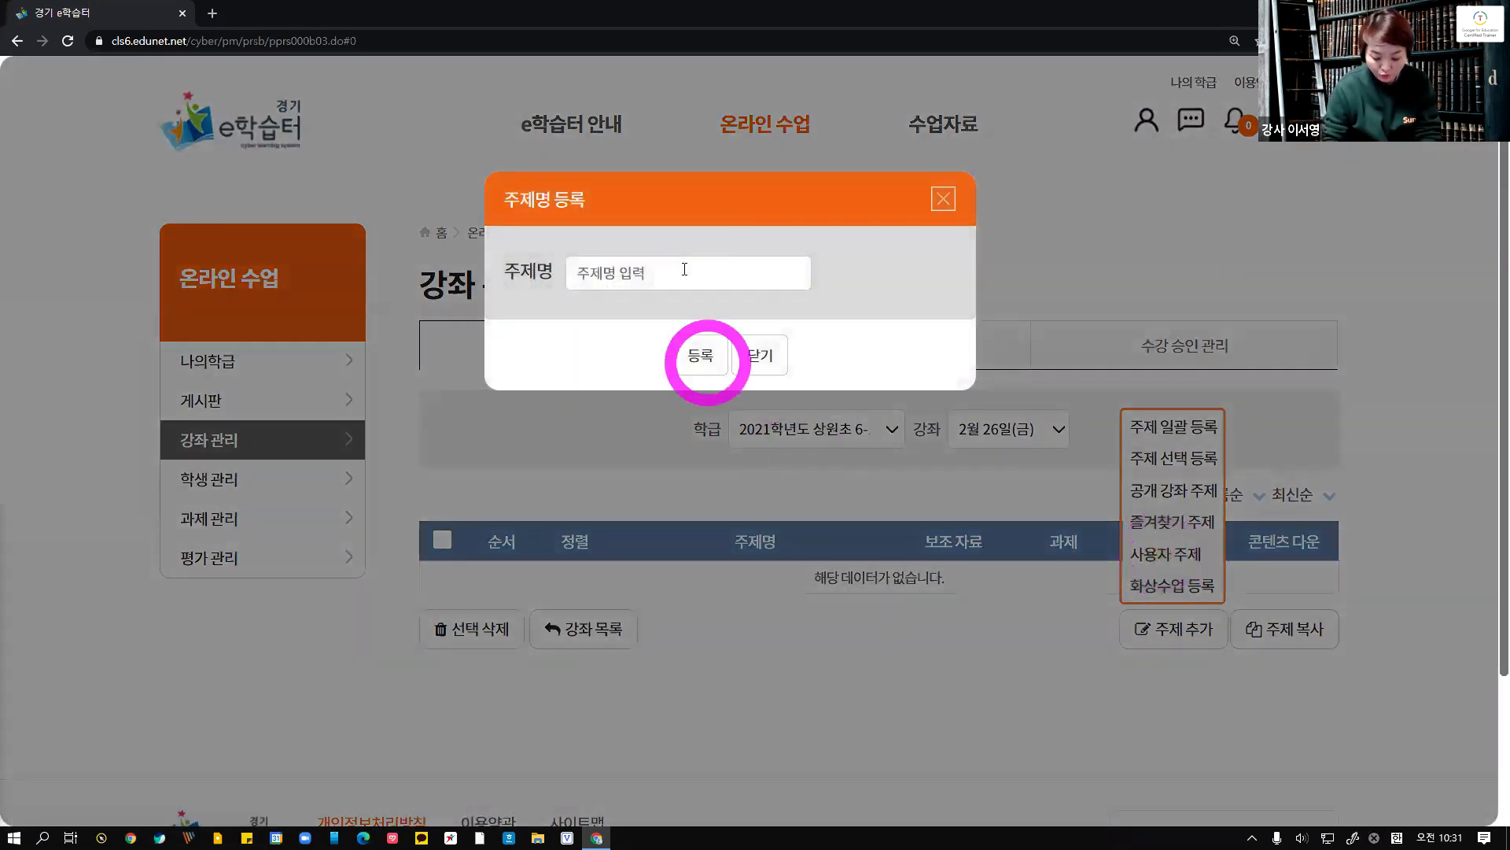
Register a topic named [1~2교시] 국어 and confirm the prompts
{"action": "left_click", "coordinate": [684, 269]}
{"action": "type", "text": "{1~2"}
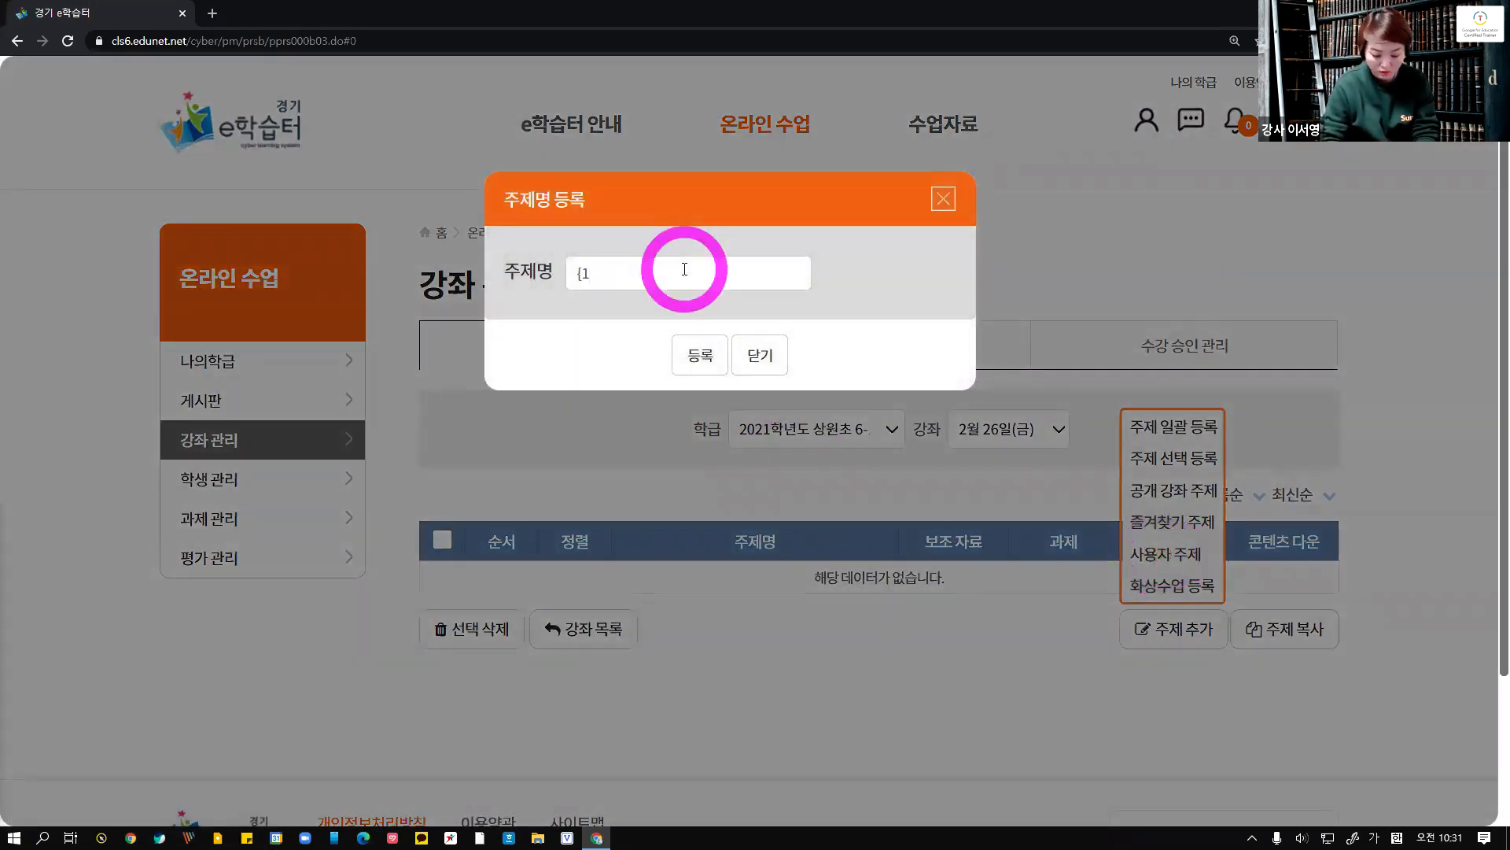
{"action": "key", "text": "BackSpace"}
{"action": "key", "text": "BackSpace"}
{"action": "key", "text": "BackSpace"}
{"action": "key", "text": "BackSpace"}
{"action": "type", "text": "["}
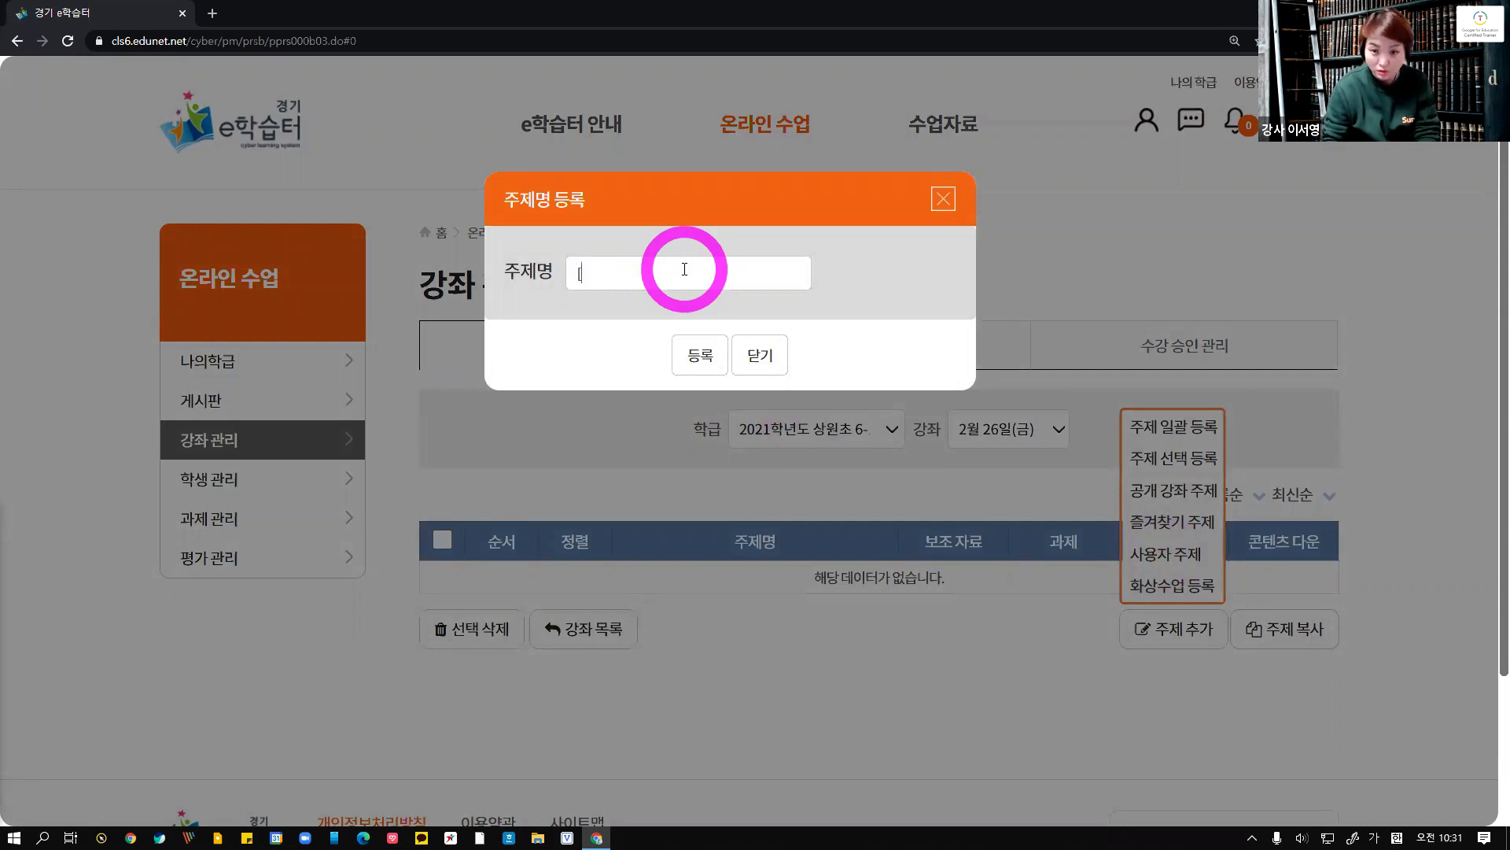
{"action": "type", "text": "1~2교시] 국어"}
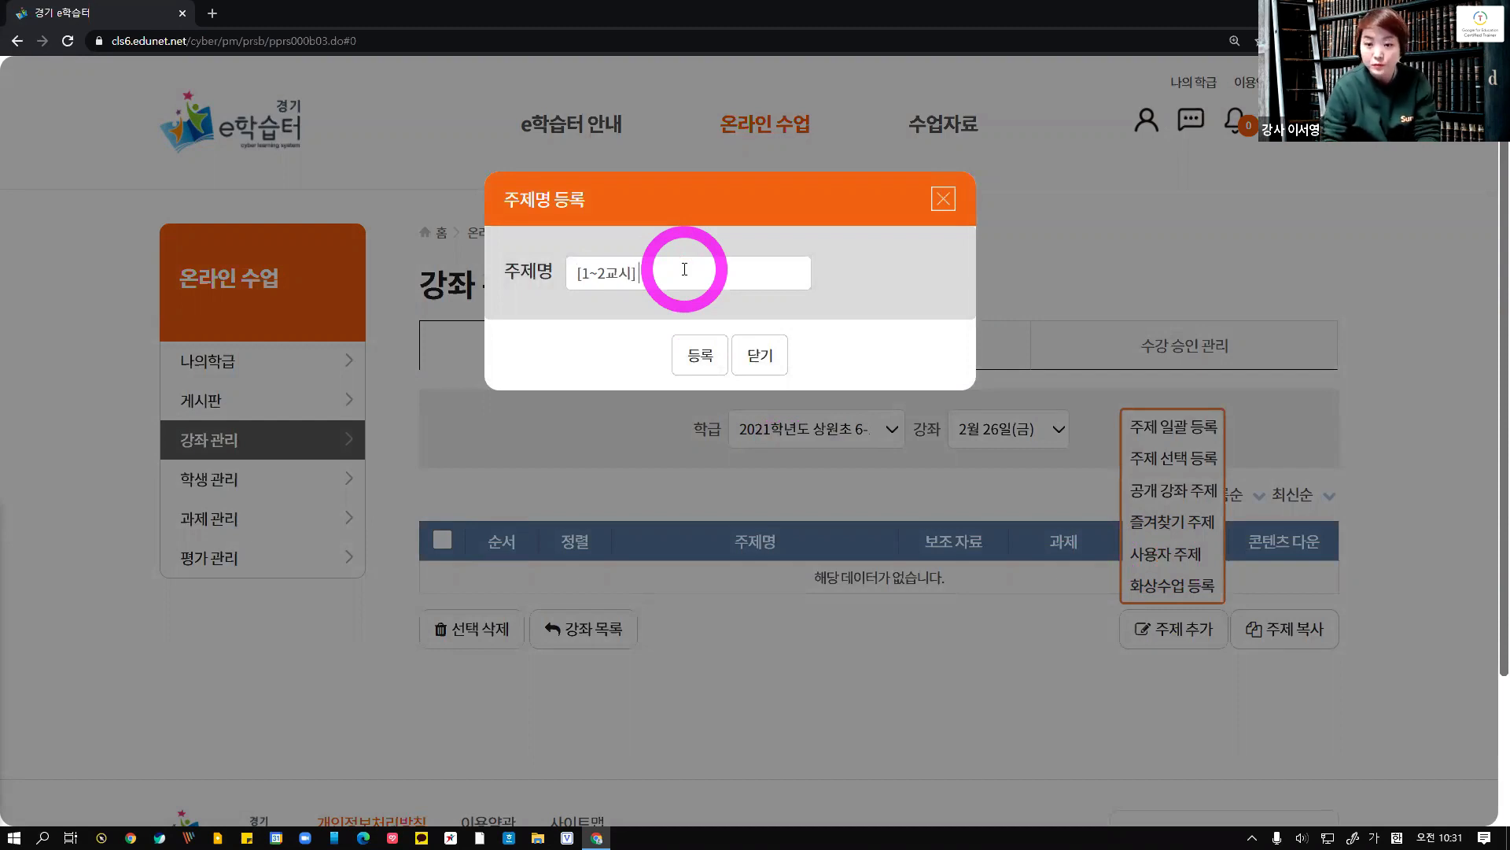
{"action": "left_click", "coordinate": [678, 347]}
{"action": "left_click", "coordinate": [801, 454]}
{"action": "left_click", "coordinate": [854, 461]}
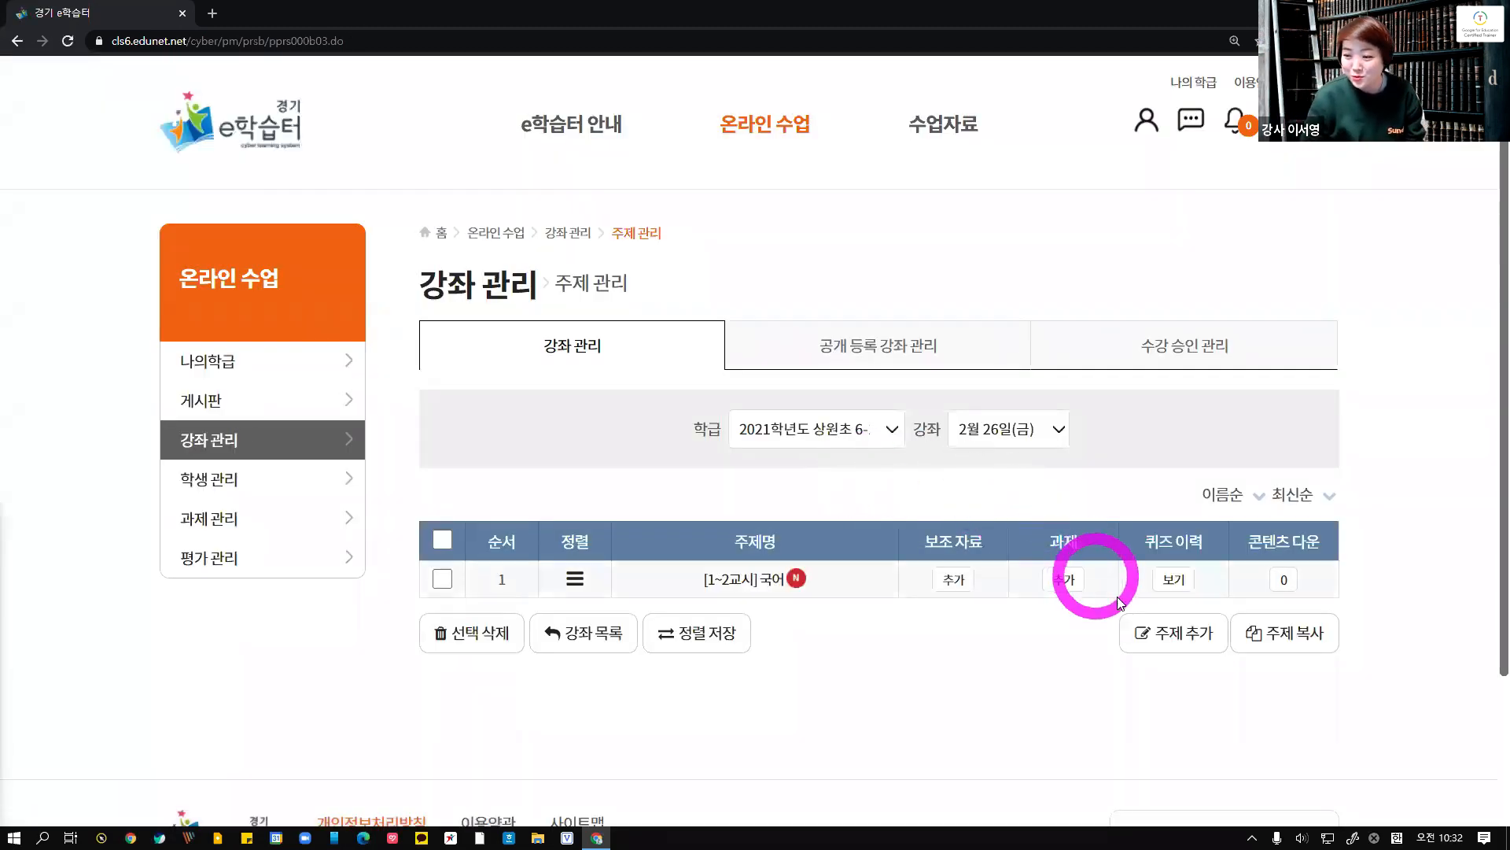
Add a second user topic named [3~4교시]수학 and confirm its registration
{"action": "left_click", "coordinate": [1170, 631]}
{"action": "left_click", "coordinate": [1166, 557]}
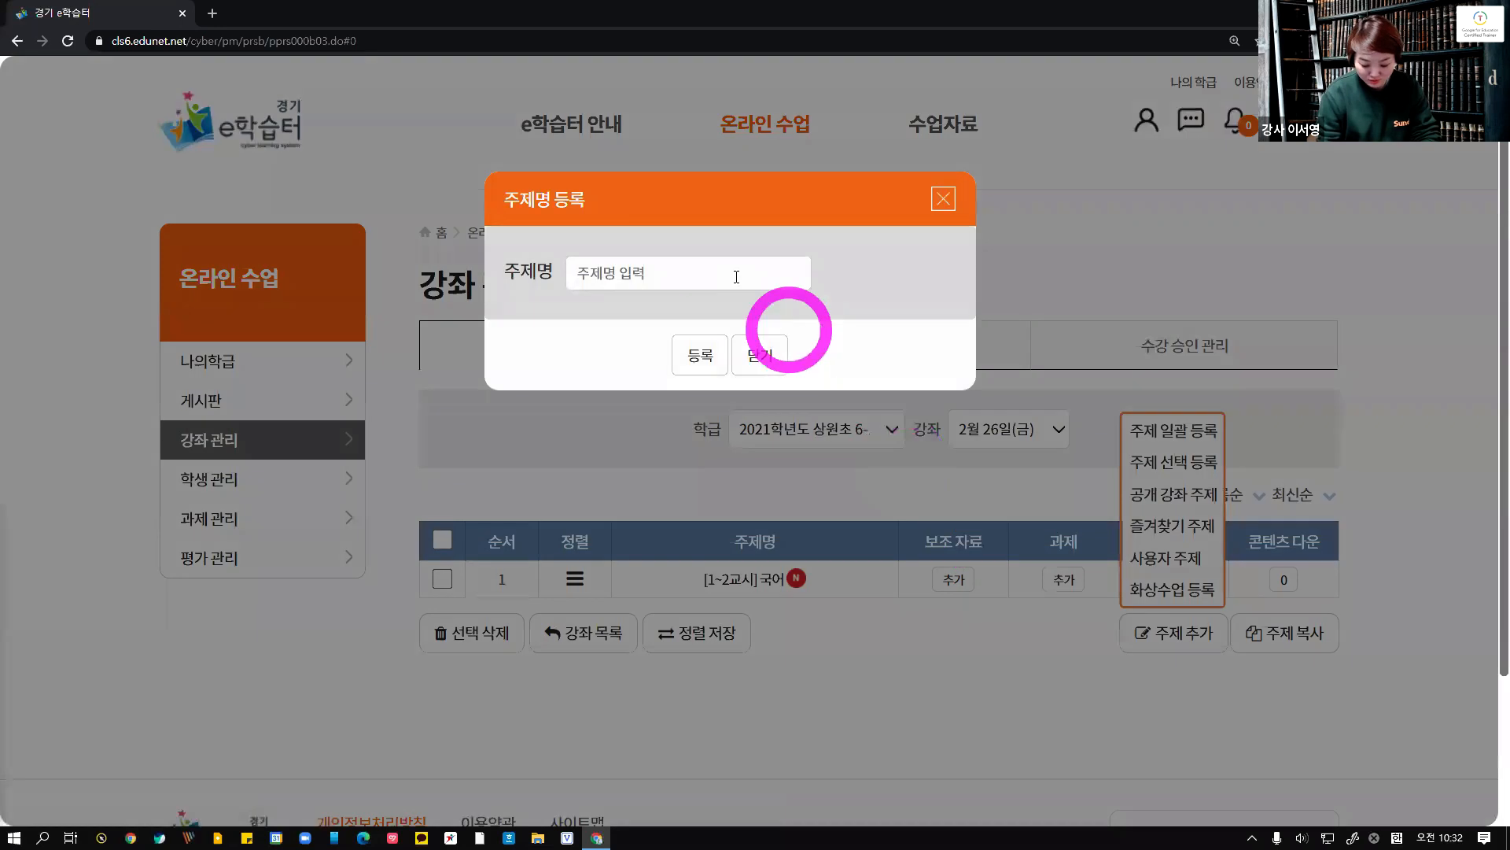
{"action": "left_click", "coordinate": [736, 277]}
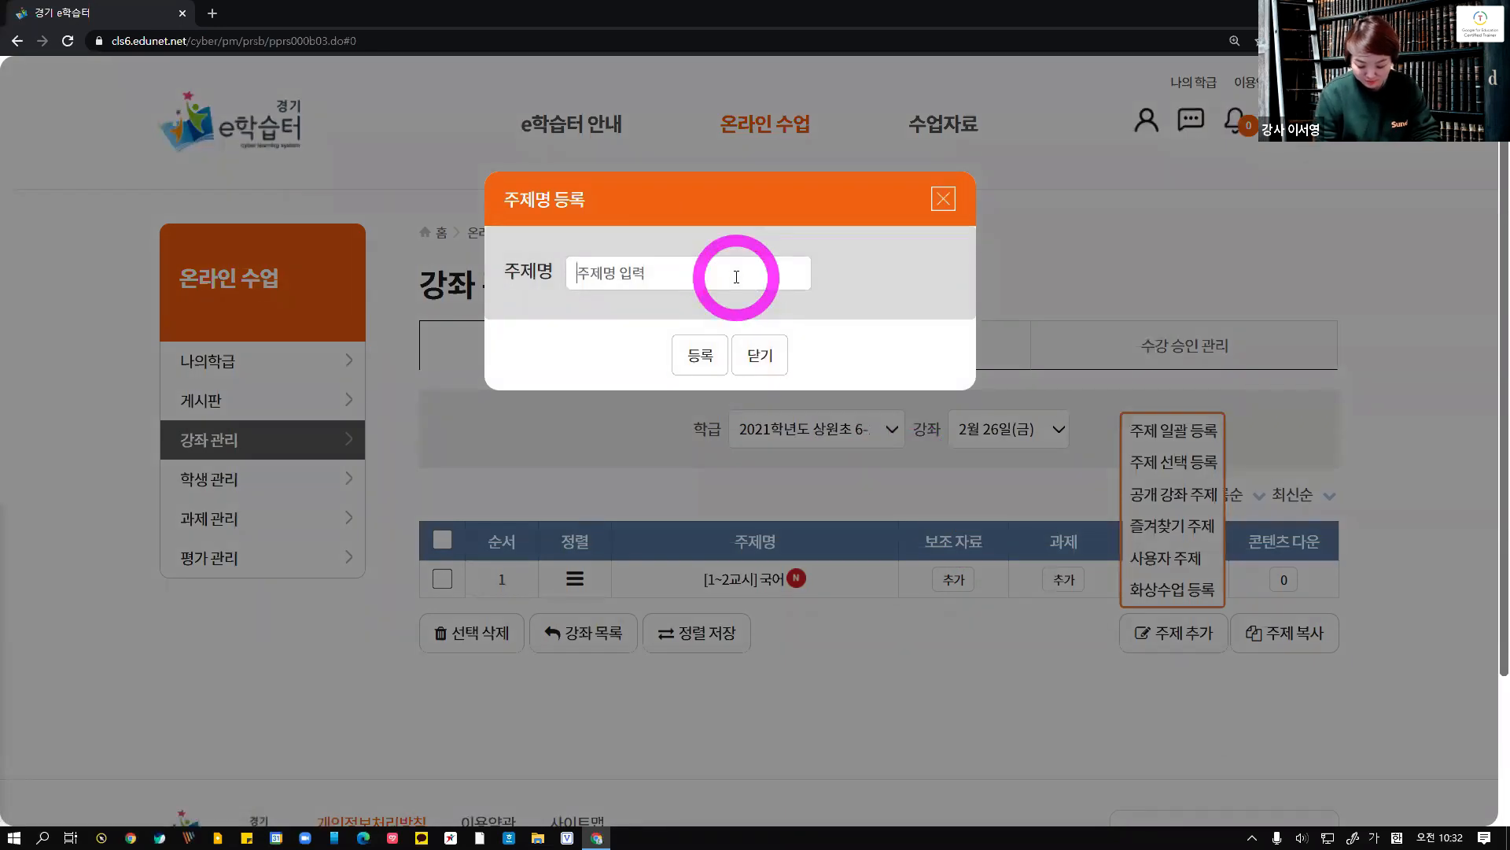
{"action": "type", "text": "[3~4"}
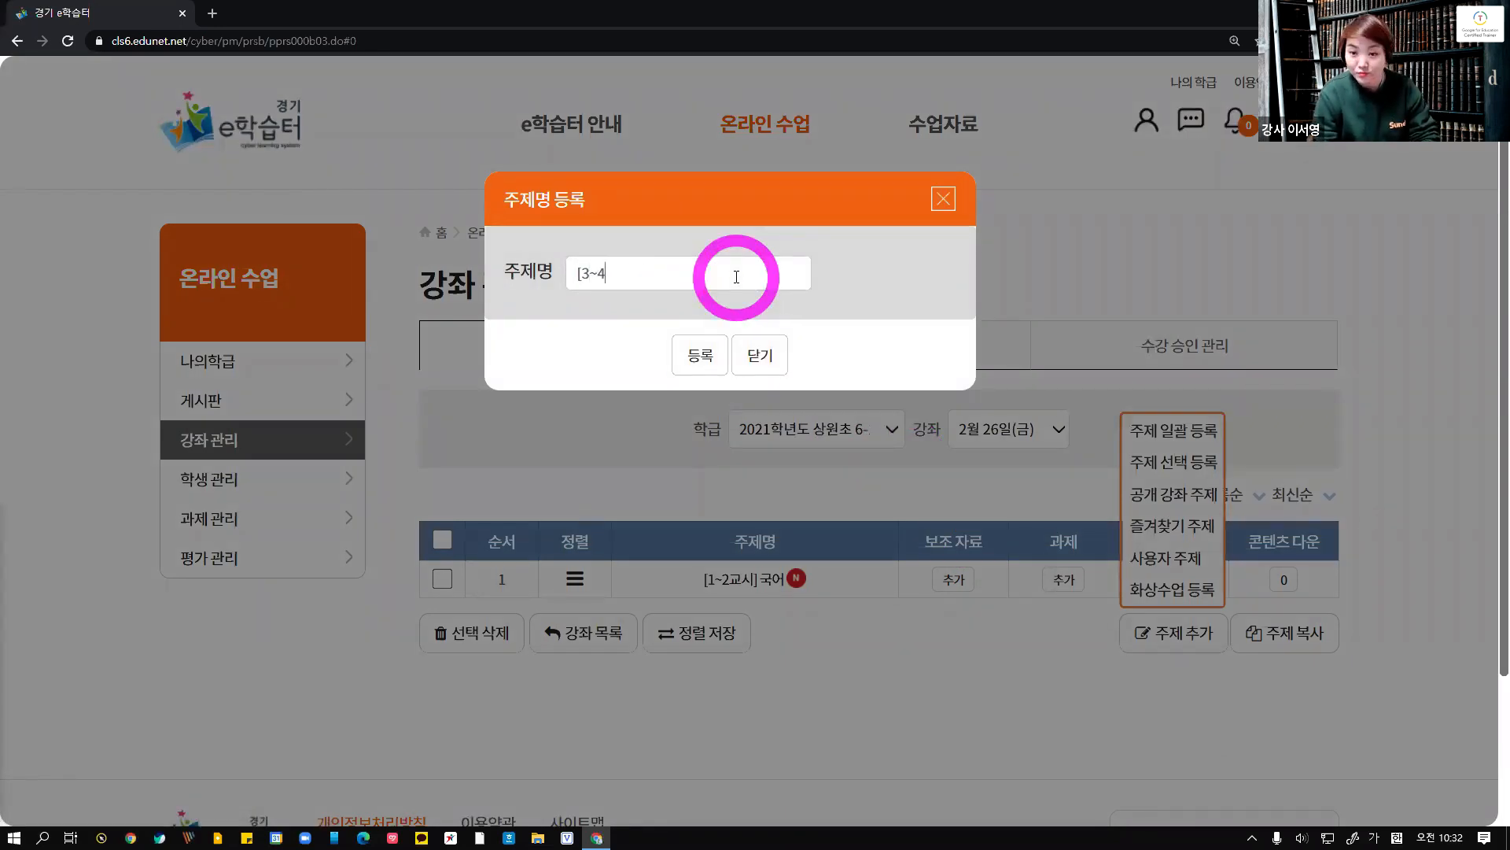
{"action": "type", "text": "교시]"}
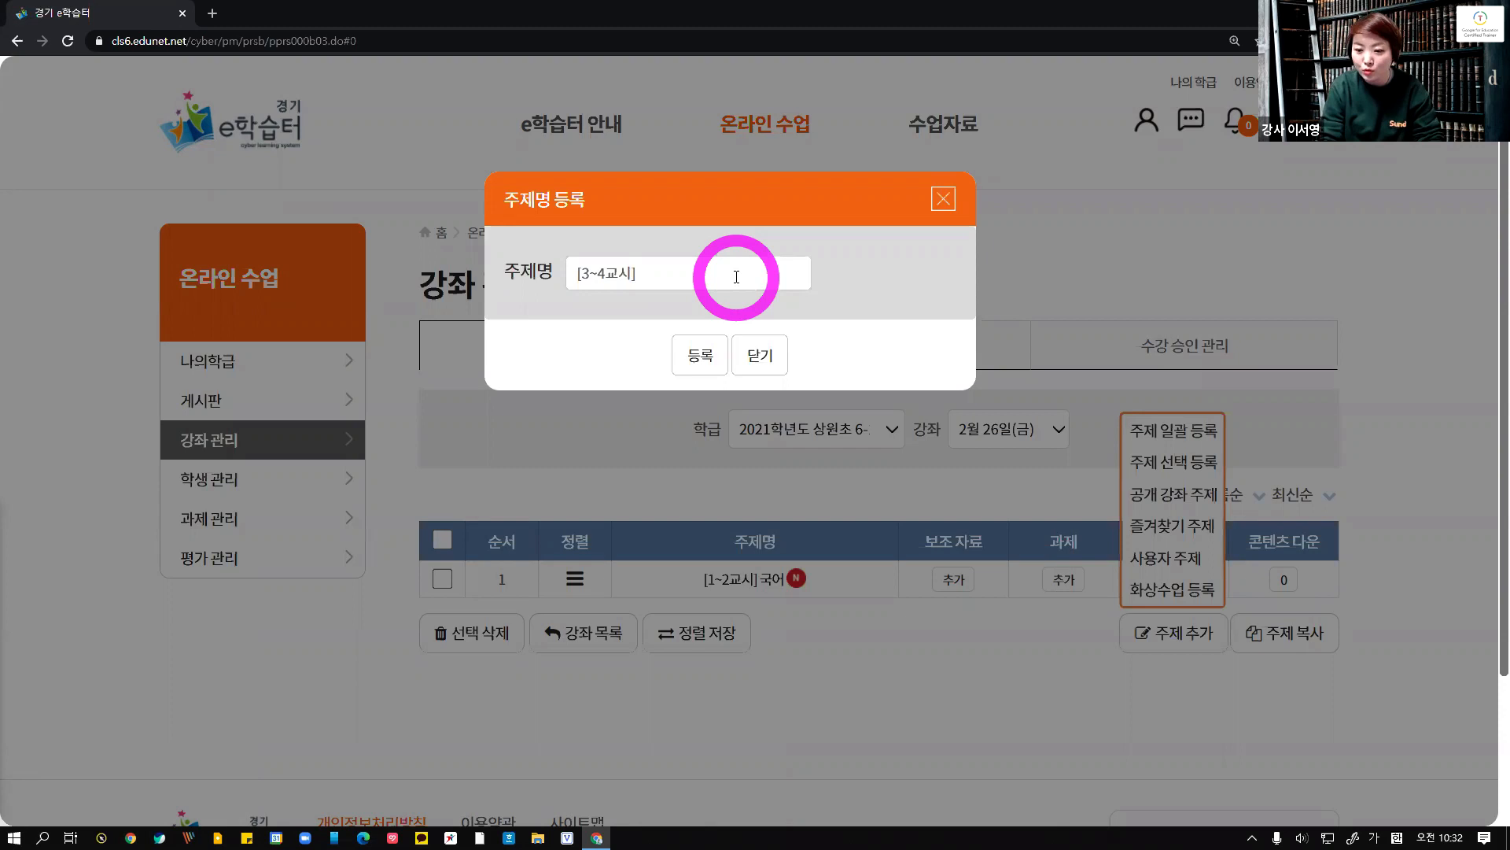
{"action": "type", "text": "수학"}
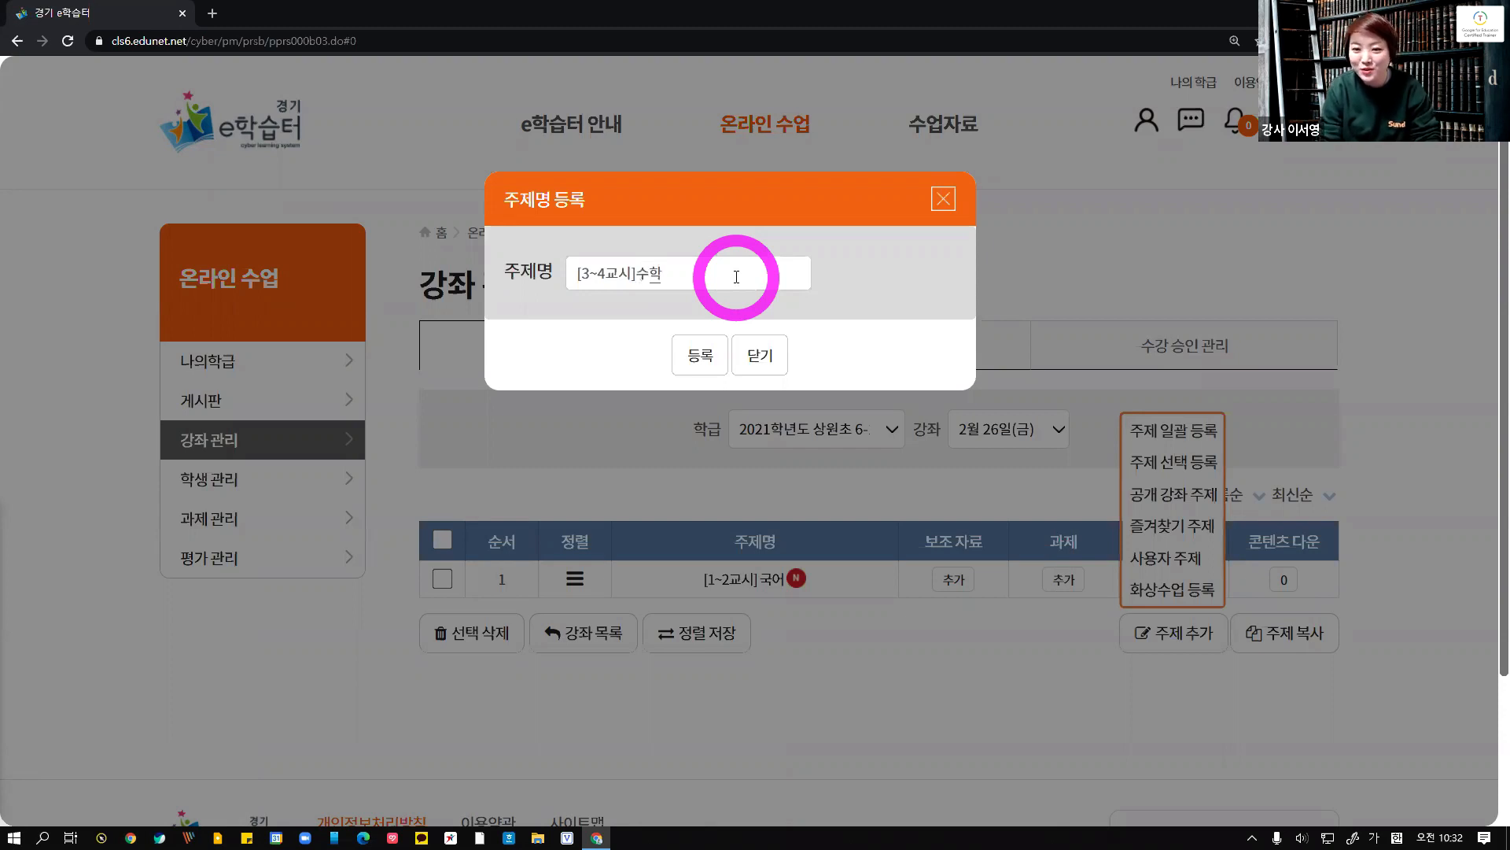
{"action": "left_click", "coordinate": [706, 353]}
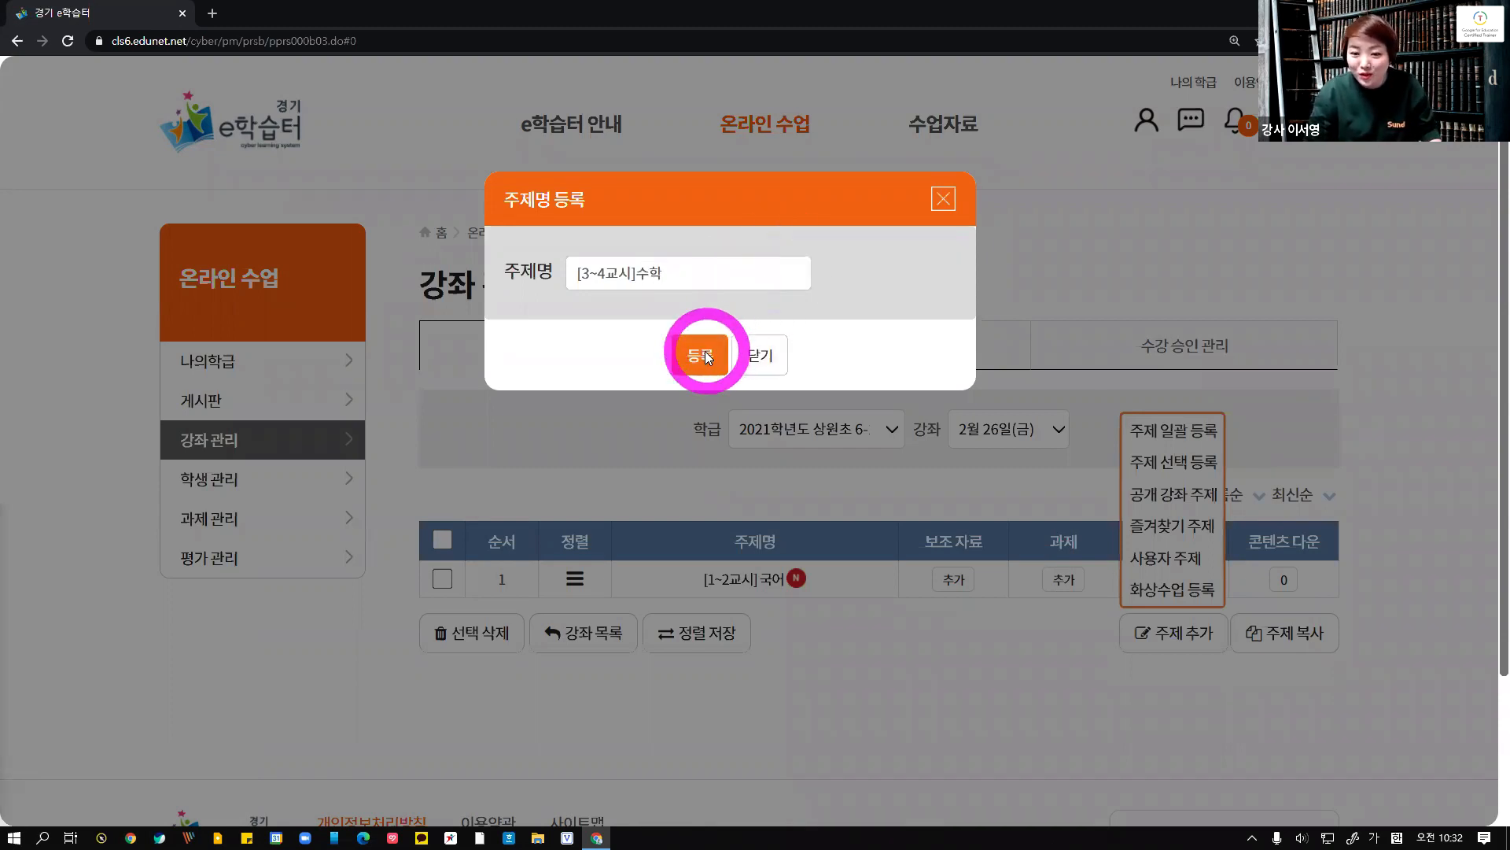
{"action": "left_click", "coordinate": [797, 464]}
{"action": "left_click", "coordinate": [854, 470]}
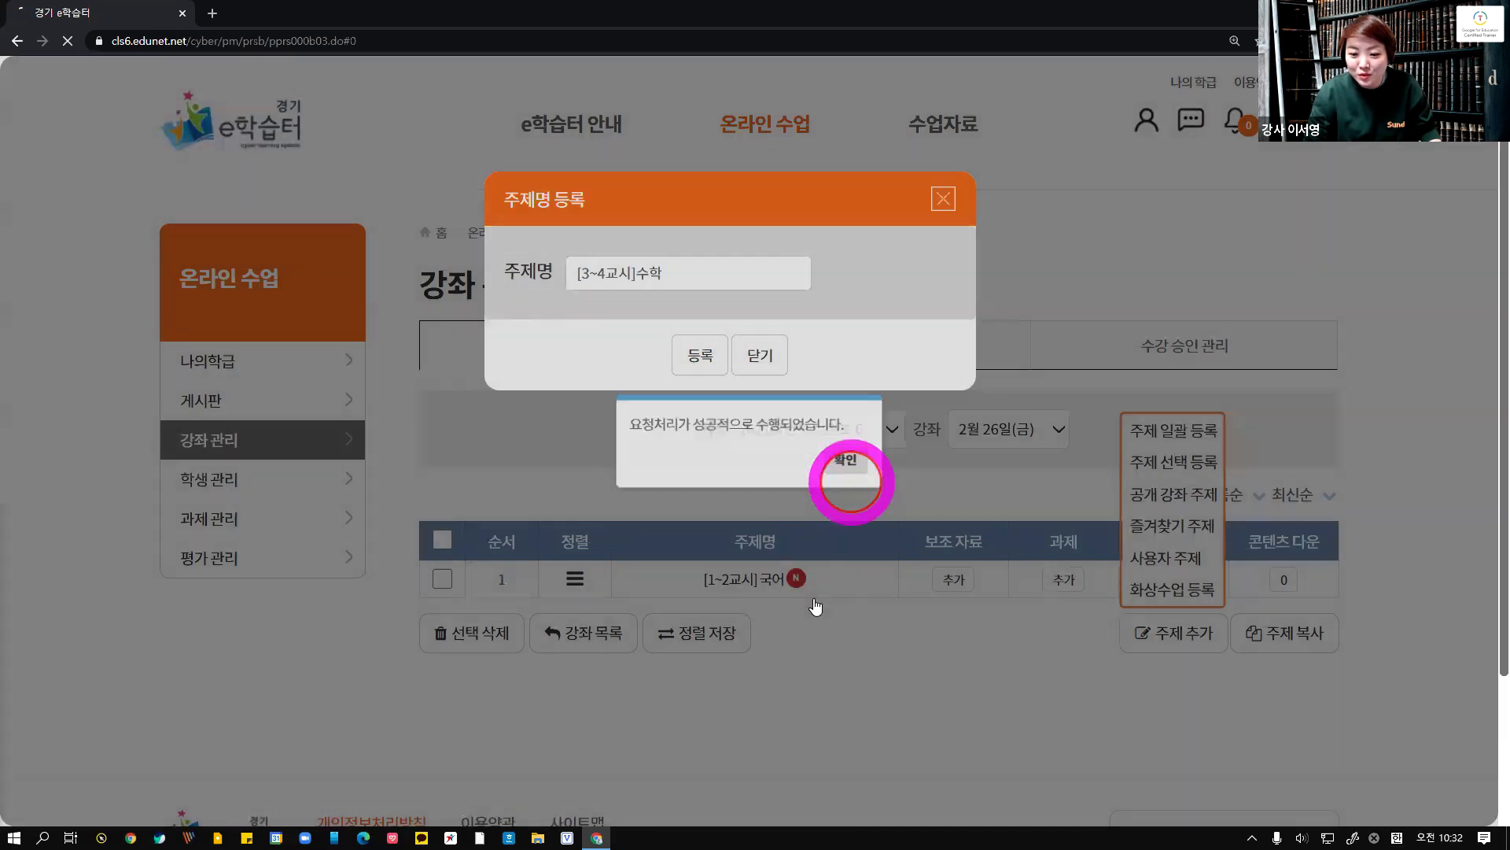
Try to reorder the two topics in the list
{"action": "scroll", "coordinate": [769, 590], "scroll_direction": "down", "scroll_amount": 2}
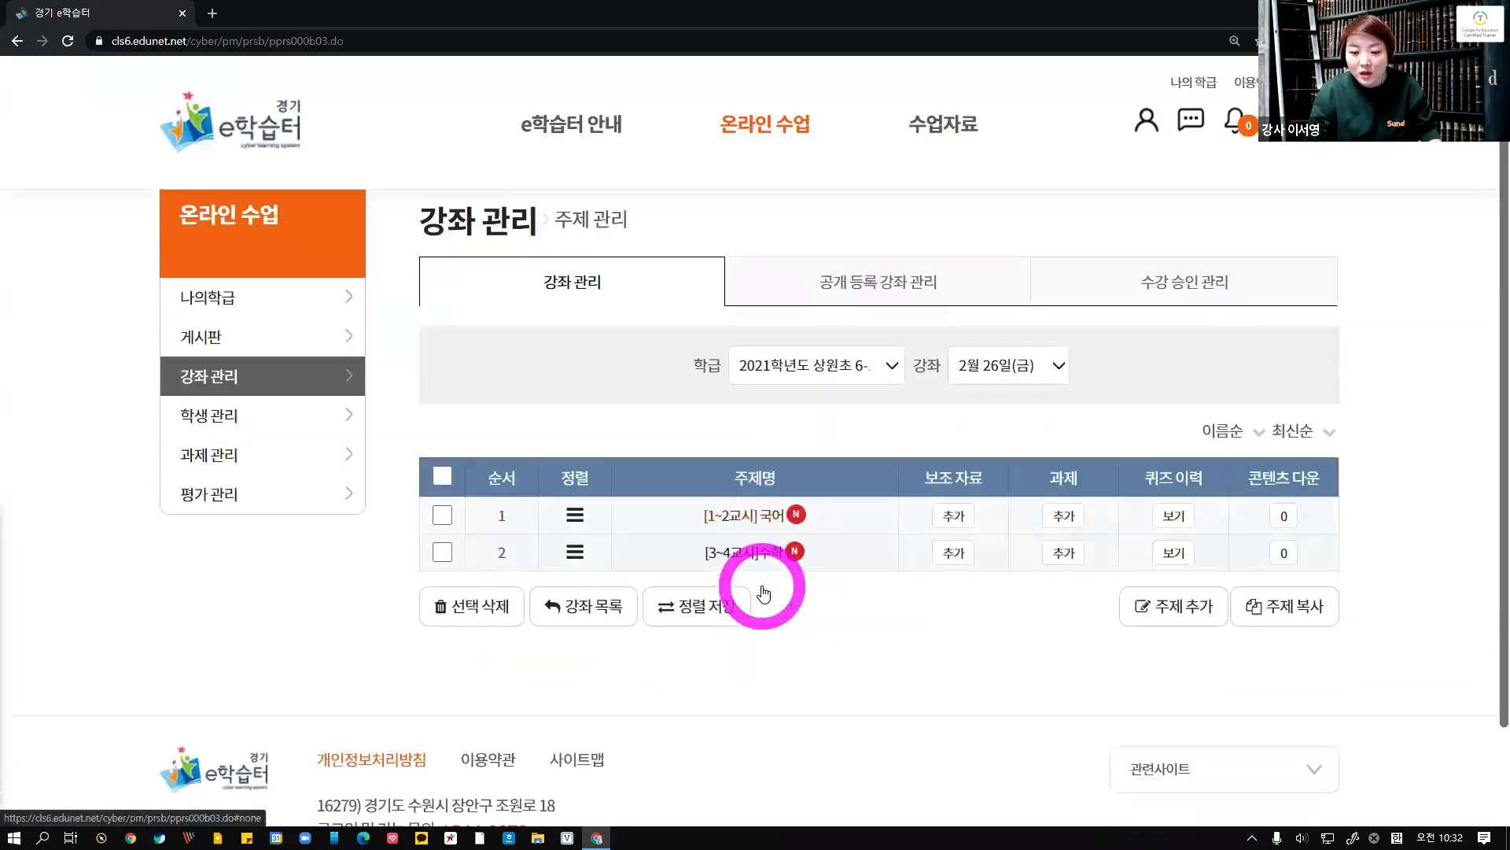
{"action": "mouse_move", "coordinate": [575, 459]}
{"action": "left_mouse_down"}
{"action": "mouse_move", "coordinate": [580, 417]}
{"action": "mouse_move", "coordinate": [583, 462]}
{"action": "left_mouse_up"}
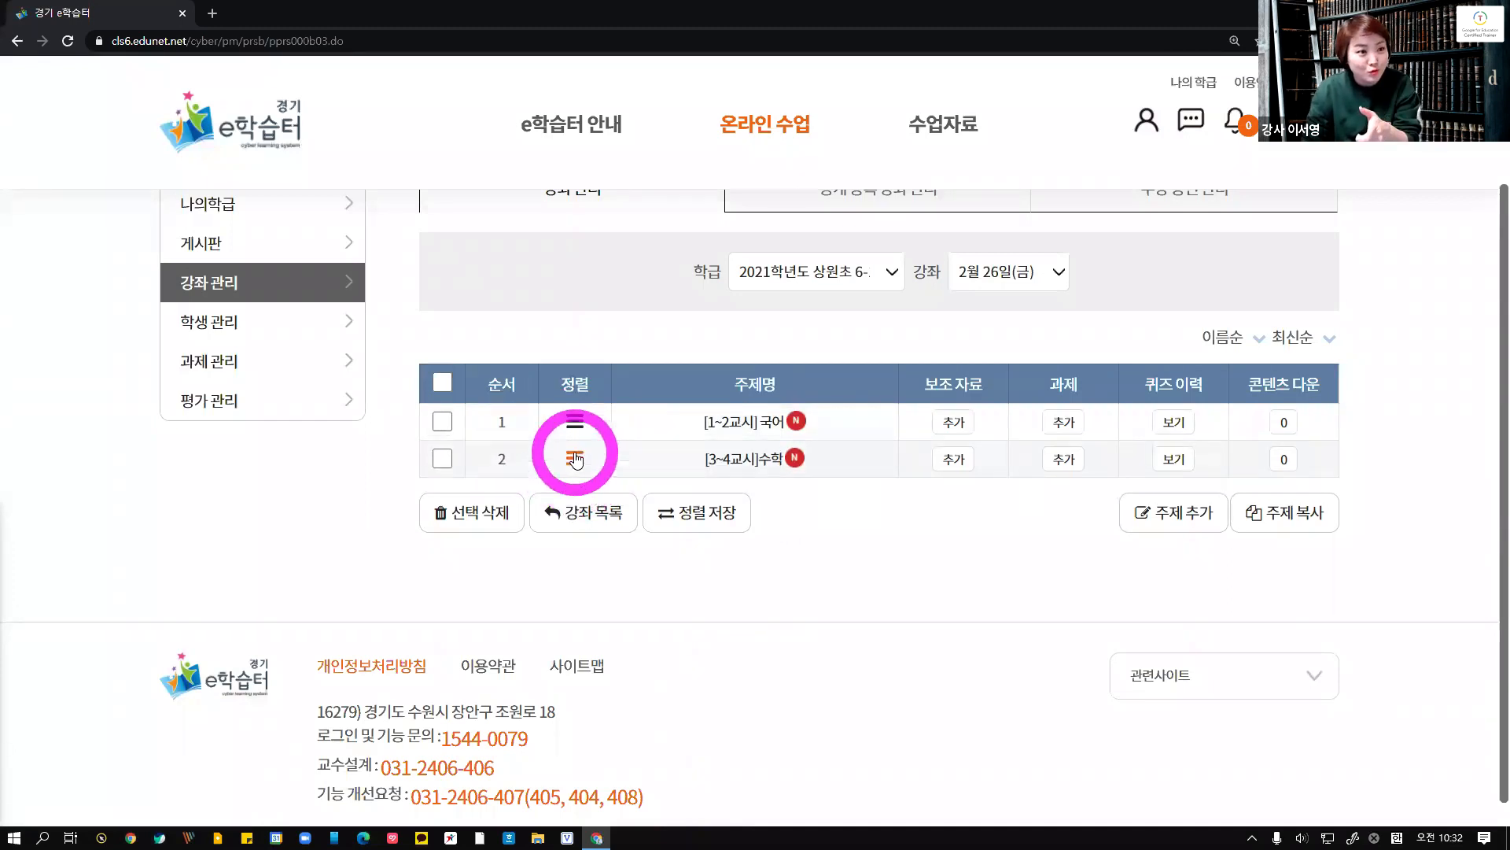
{"action": "mouse_move", "coordinate": [575, 458]}
{"action": "left_mouse_down"}
{"action": "mouse_move", "coordinate": [579, 417]}
{"action": "mouse_move", "coordinate": [578, 469]}
{"action": "left_mouse_up"}
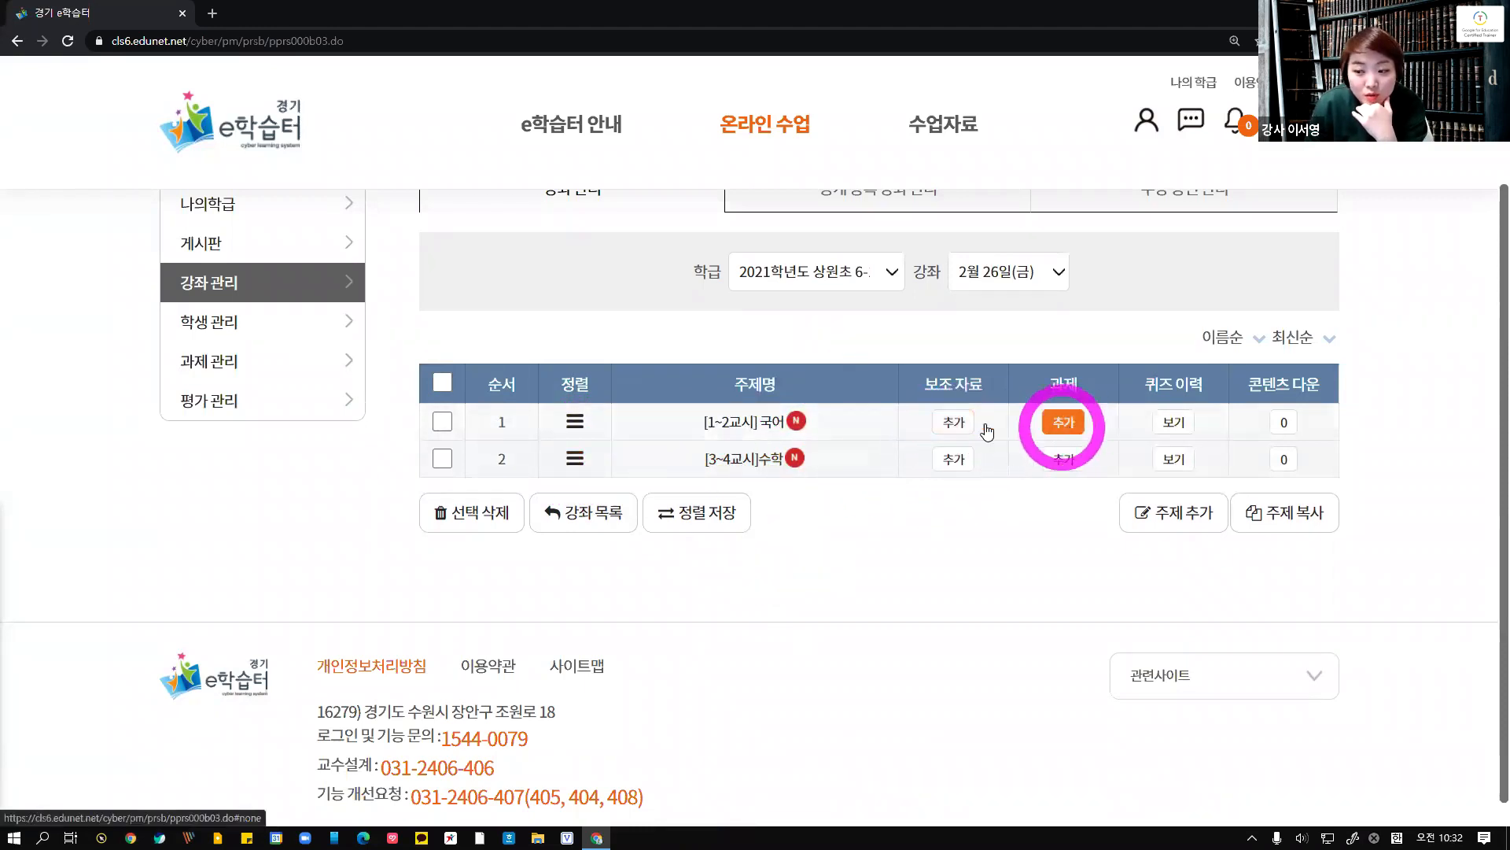
Open and close the supplementary materials window for the [1~2교시] 국어 topic, then reopen the topic-add options
{"action": "left_click", "coordinate": [955, 422]}
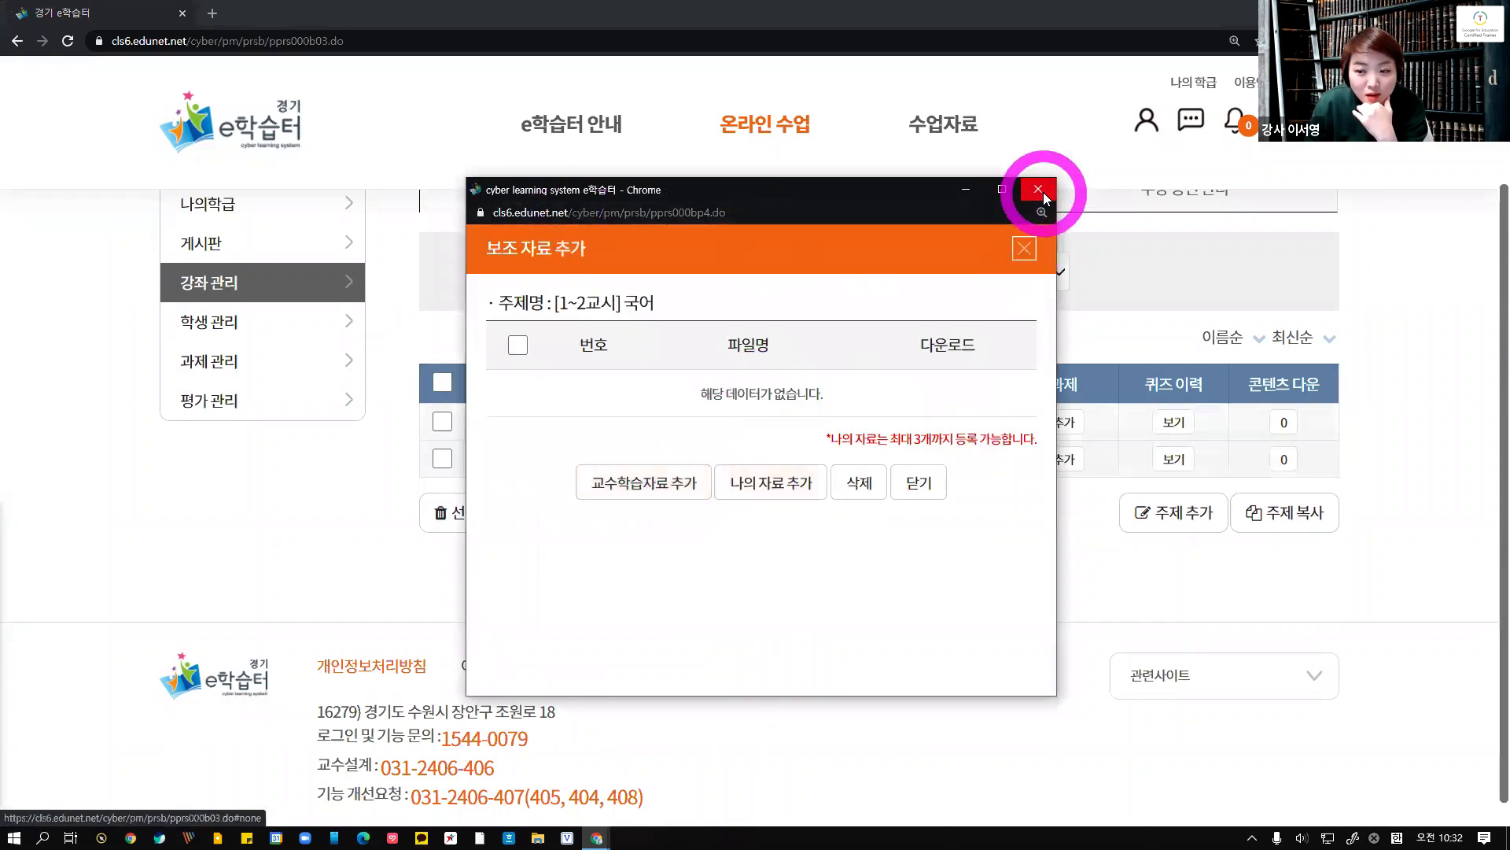
{"action": "left_click", "coordinate": [1039, 190]}
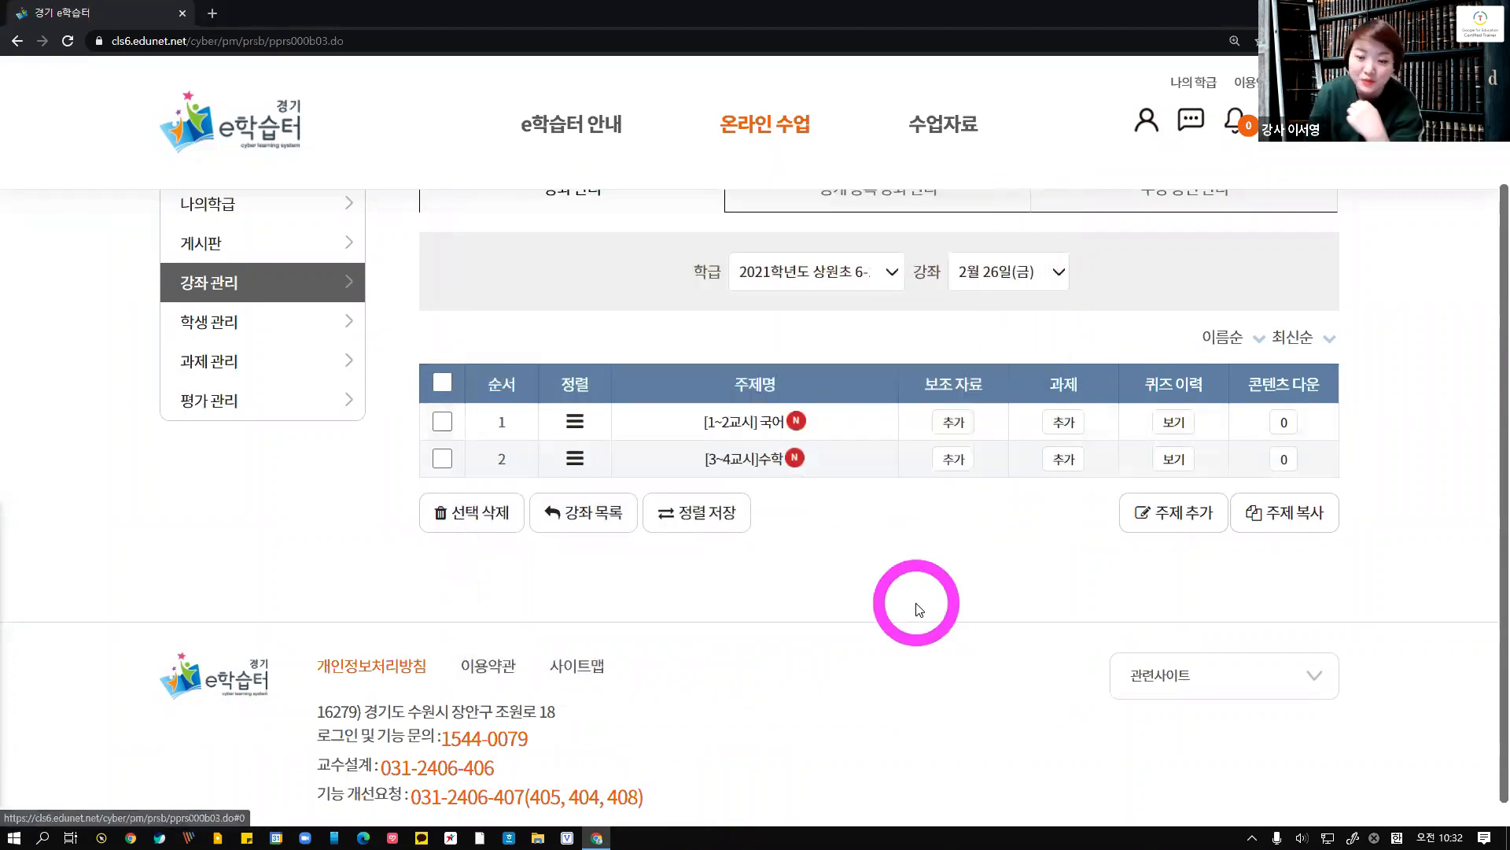
{"action": "left_click", "coordinate": [1135, 524]}
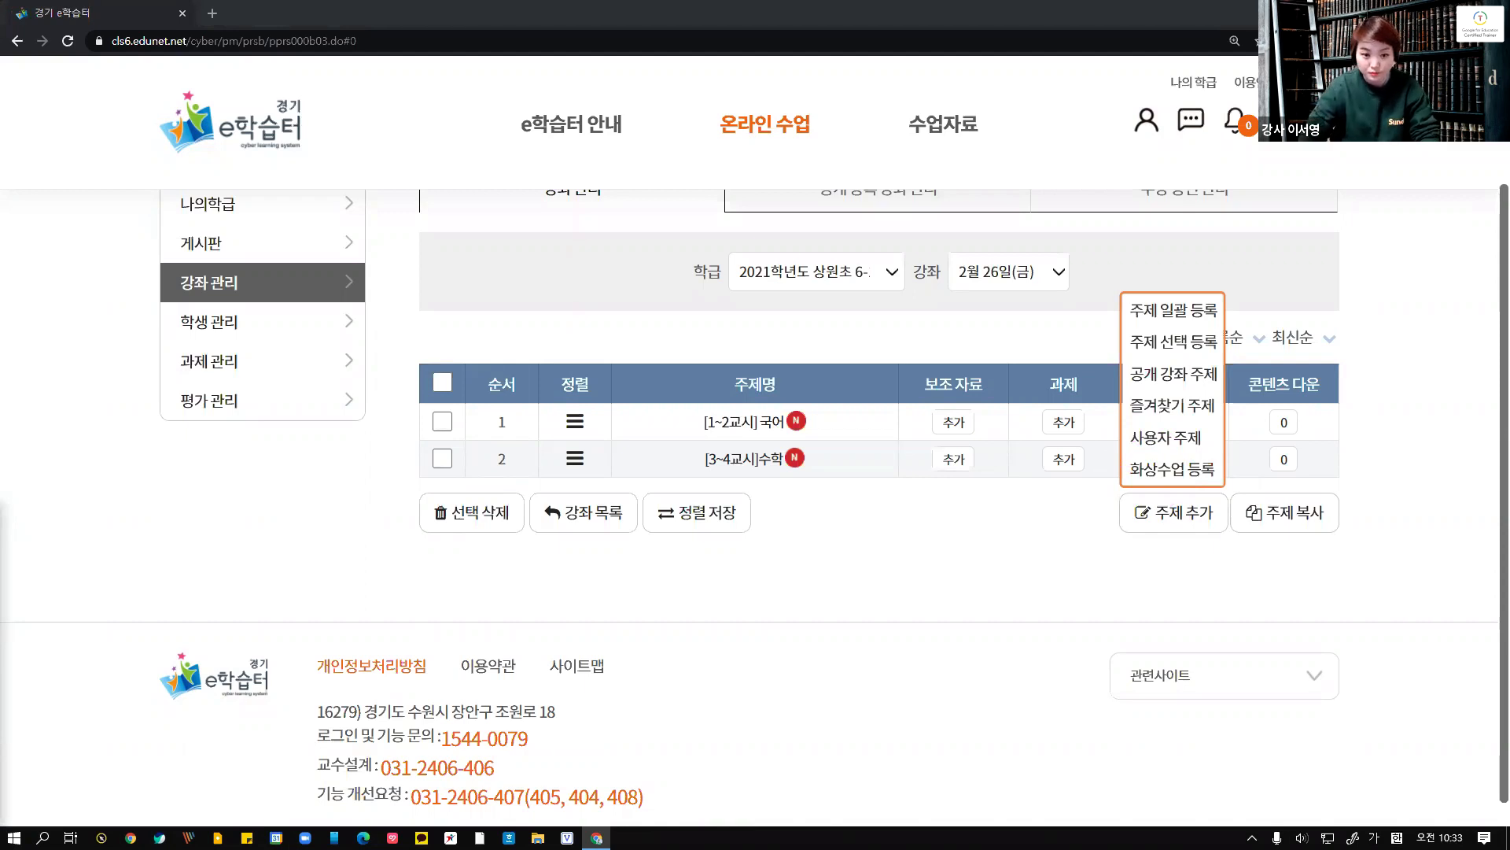
{"action": "left_click", "coordinate": [140, 756]}
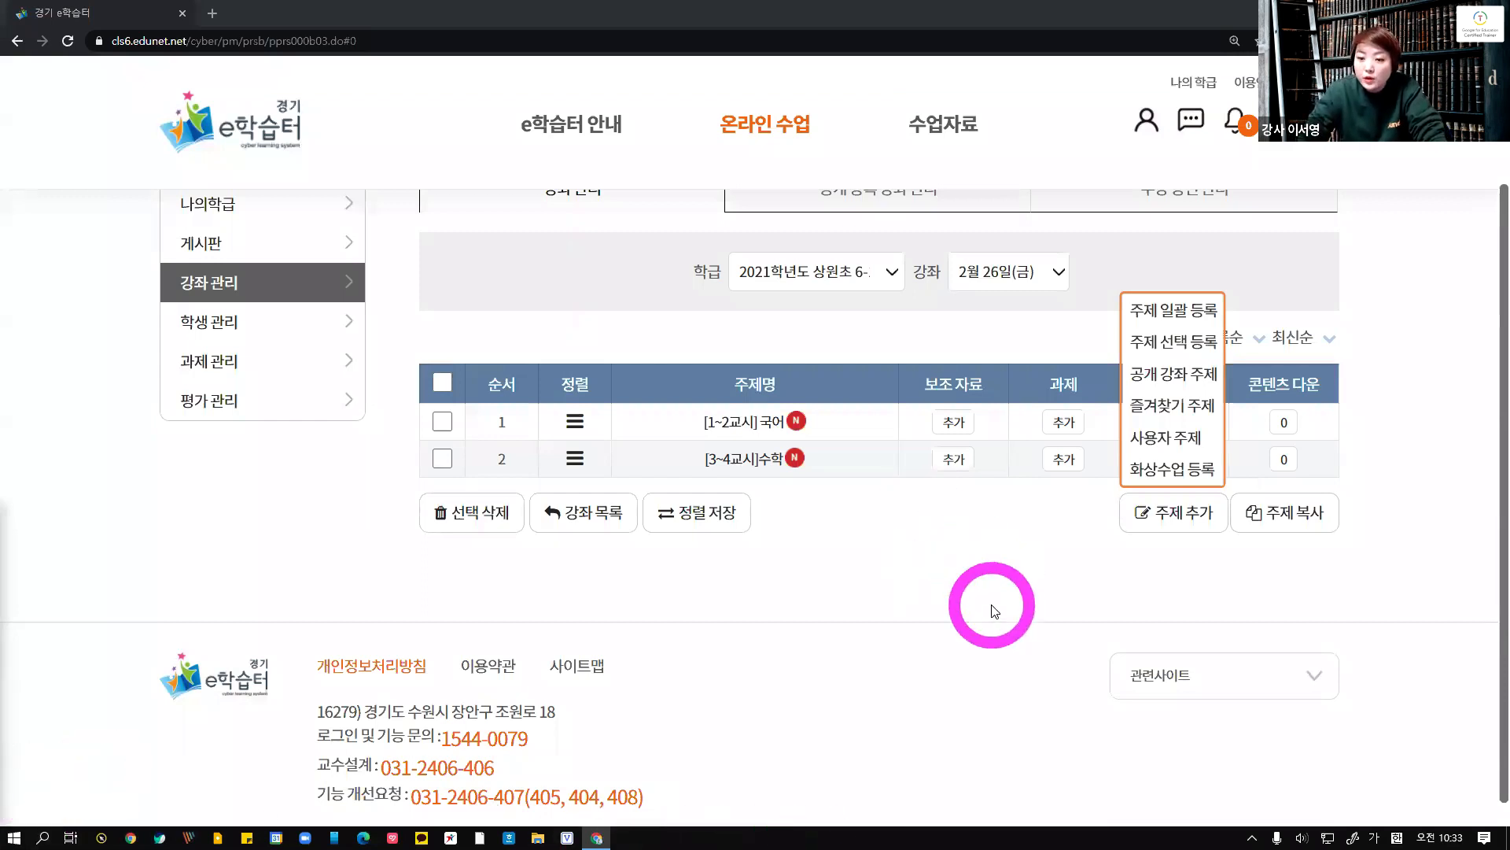
Start registering a video class topic and name it [5~6교시]과학(화상수업)
{"action": "left_click", "coordinate": [1180, 469]}
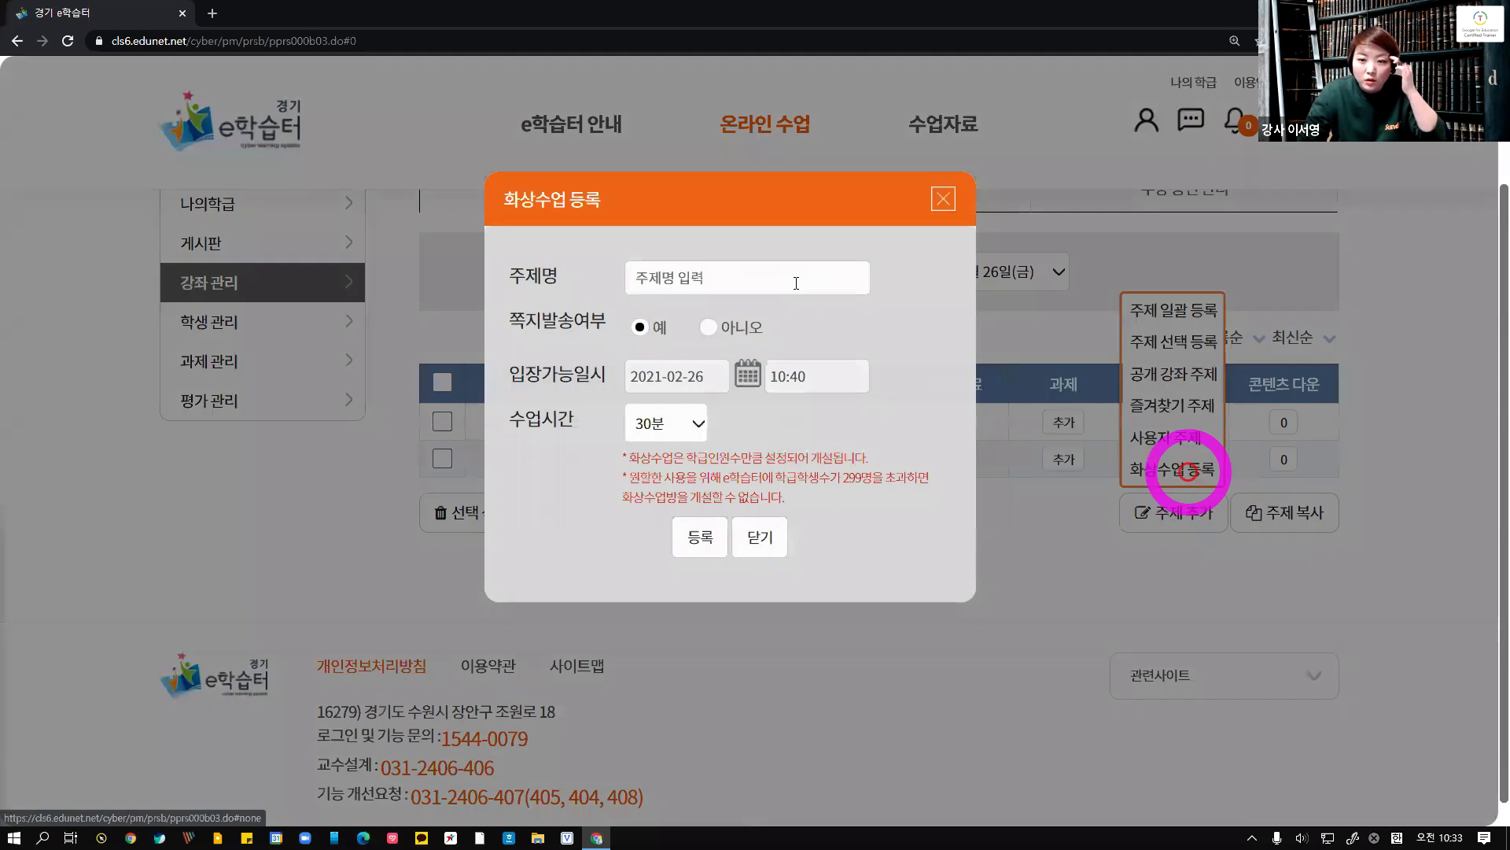
{"action": "left_click", "coordinate": [796, 284]}
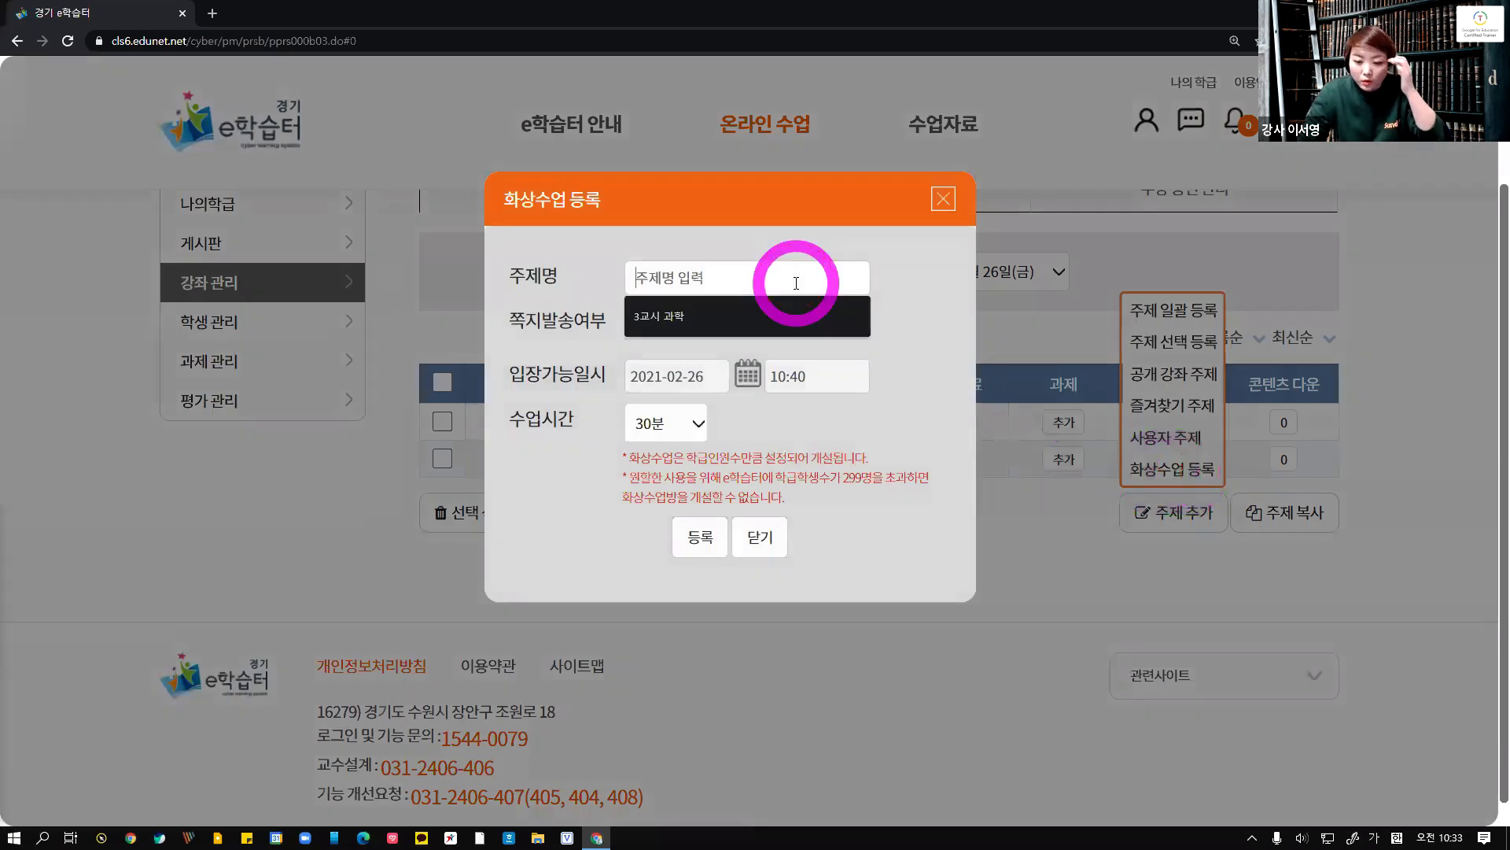
{"action": "type", "text": "[5"}
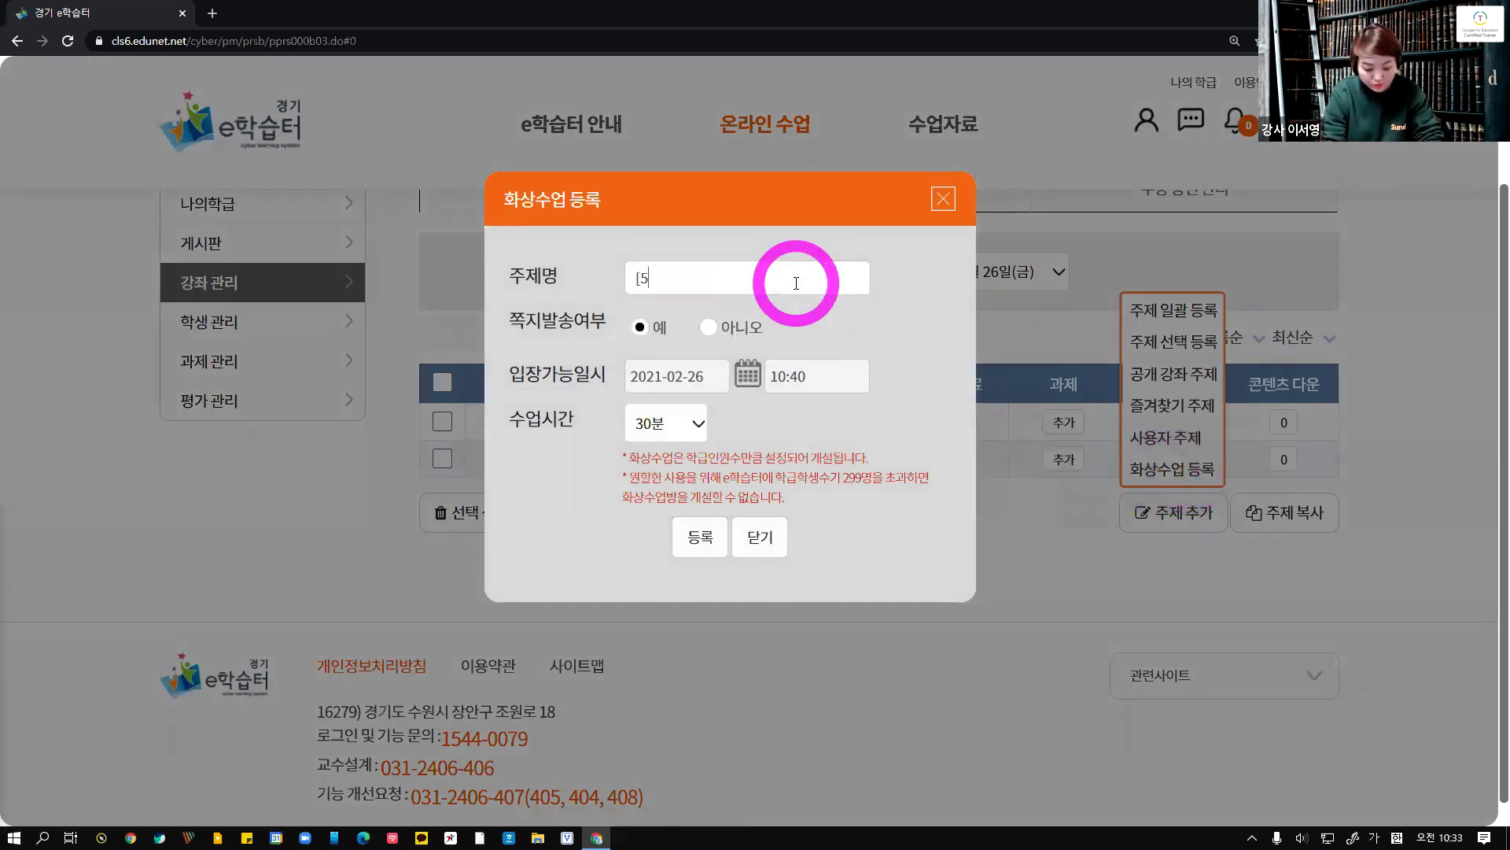
{"action": "type", "text": "~6교시"}
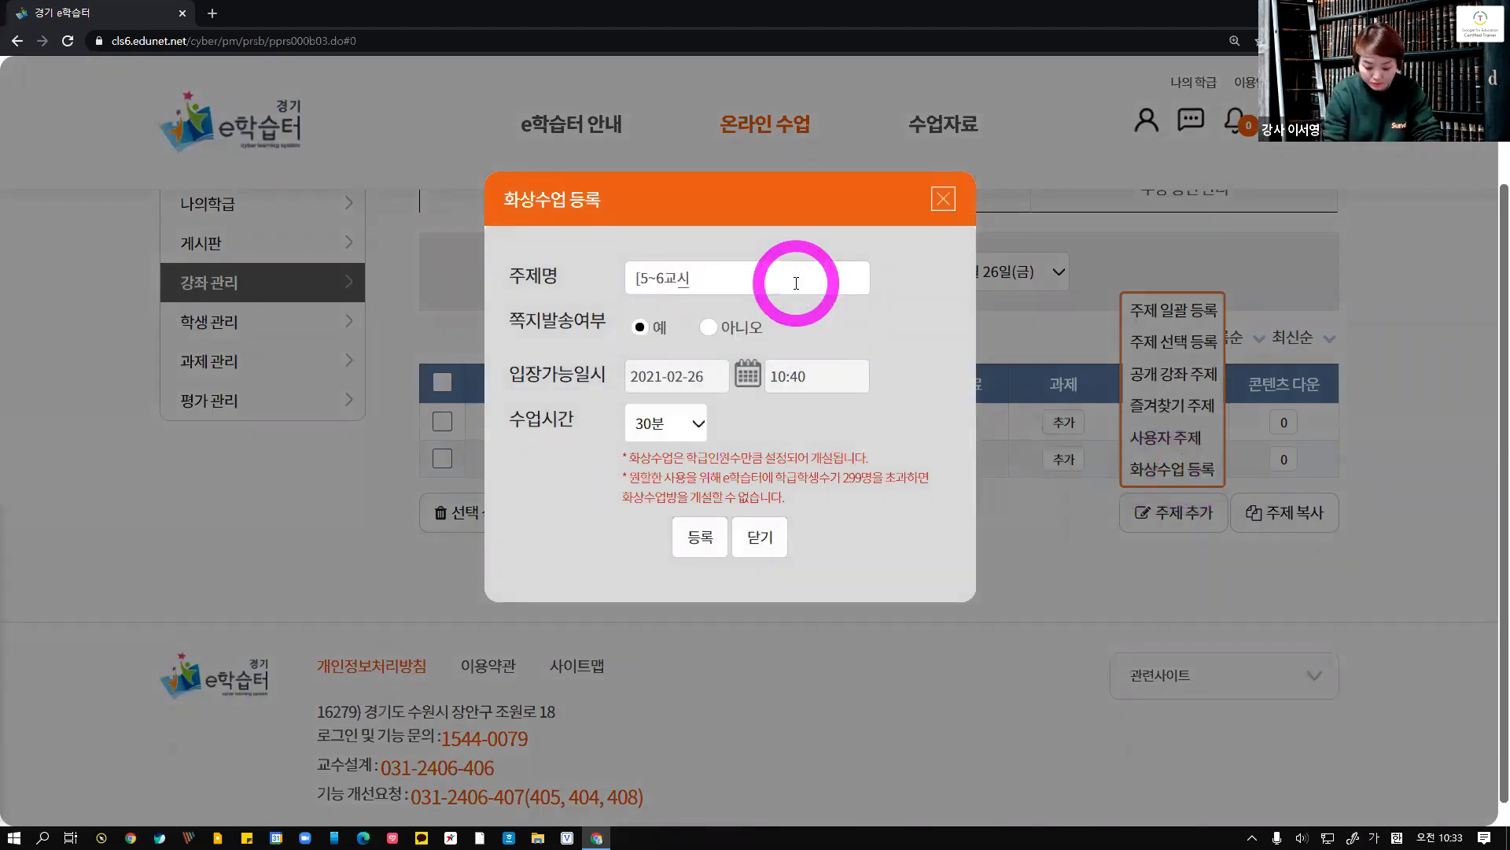
{"action": "type", "text": "] 과학"}
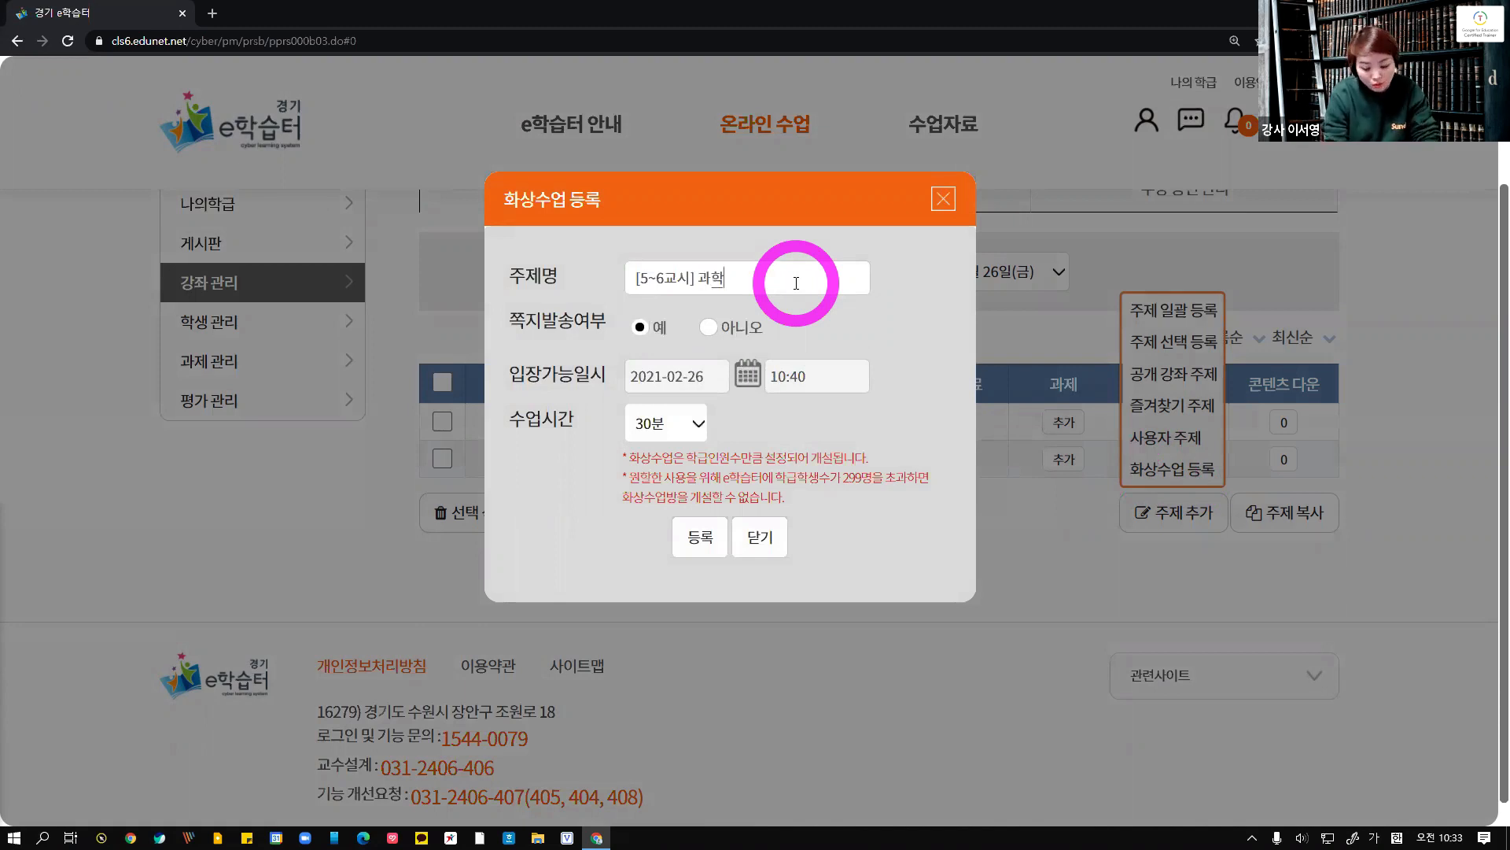
{"action": "type", "text": "(화"}
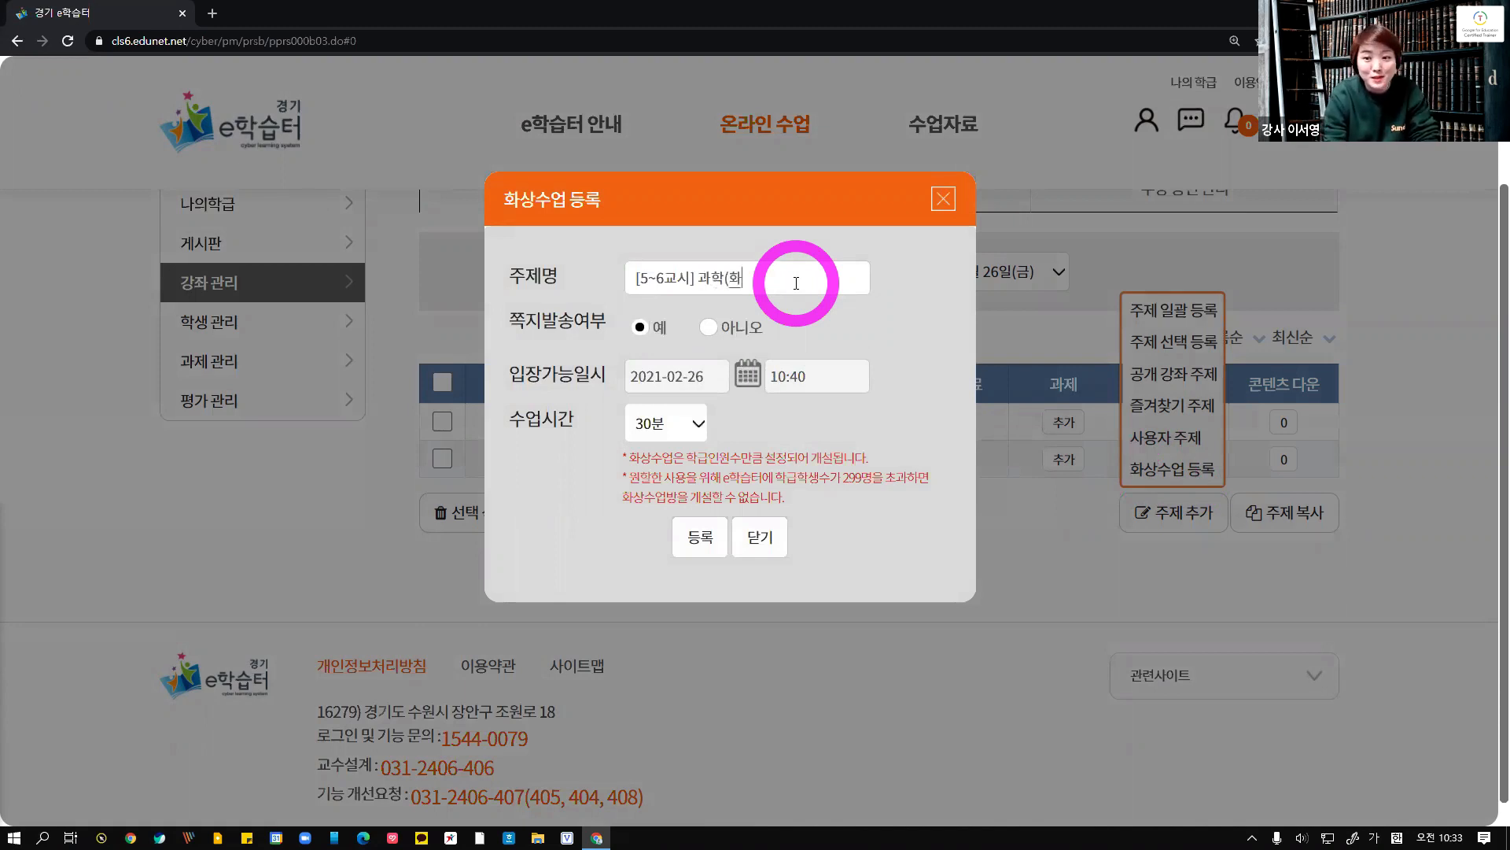
{"action": "type", "text": "상수어ㅂ)"}
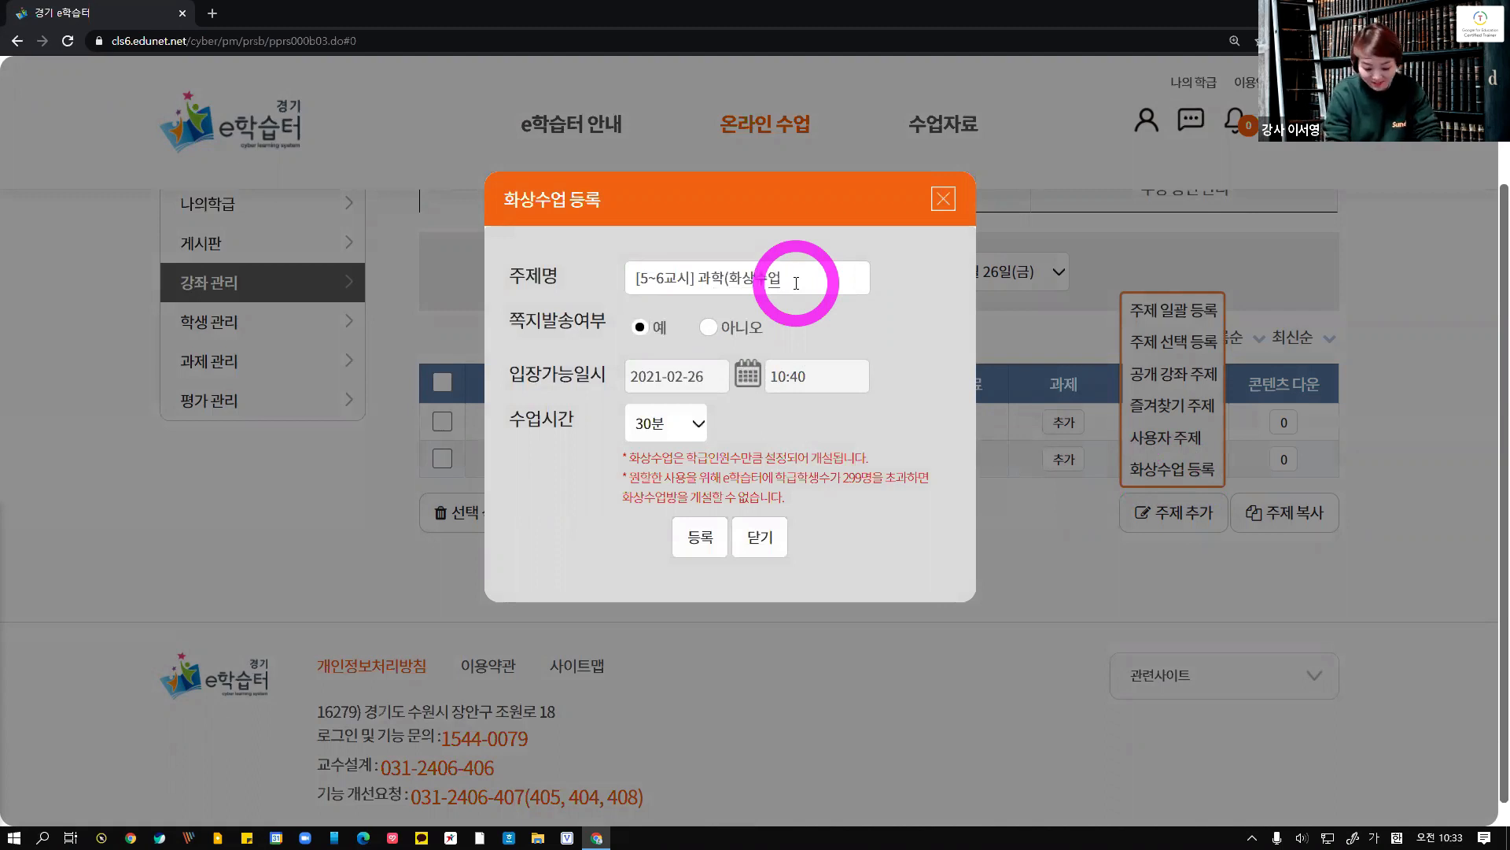
{"action": "key", "text": "BackSpace"}
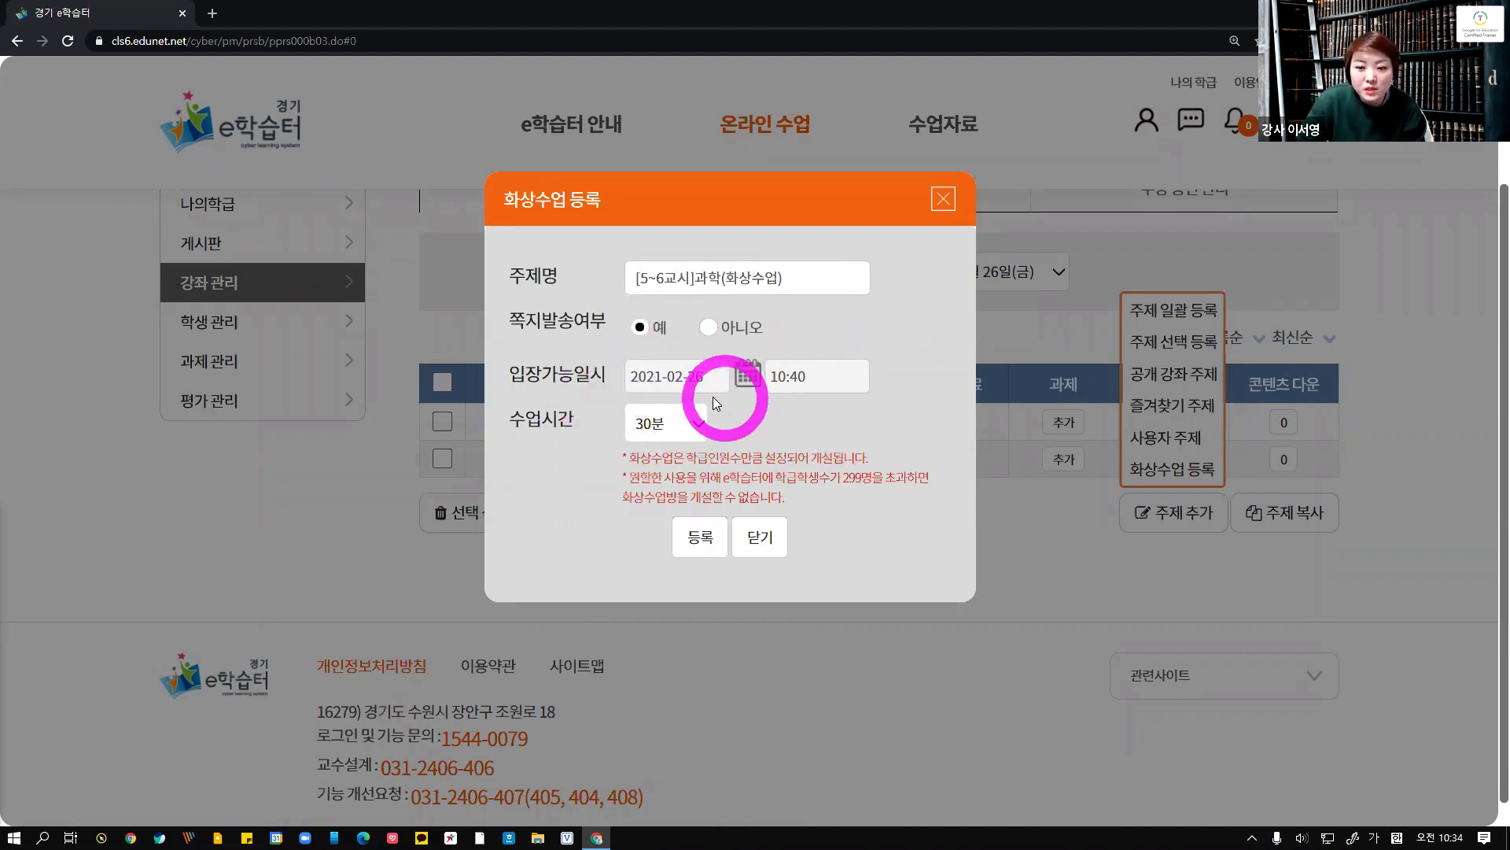
Set the video class entry date to 2021-02-26 and the entry time to 11:00
{"action": "left_click", "coordinate": [746, 375]}
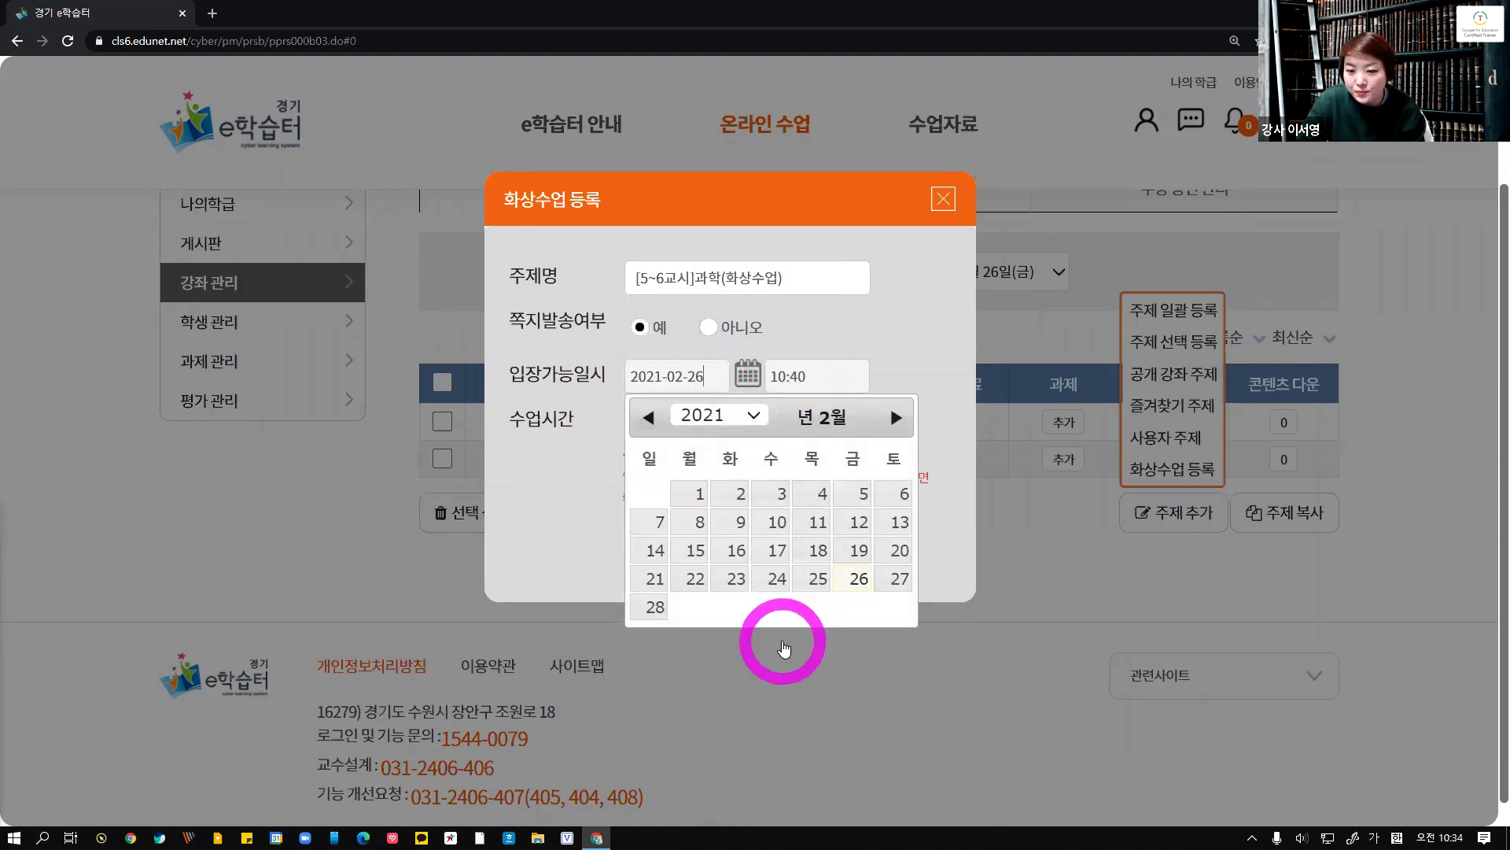
{"action": "left_click", "coordinate": [857, 579]}
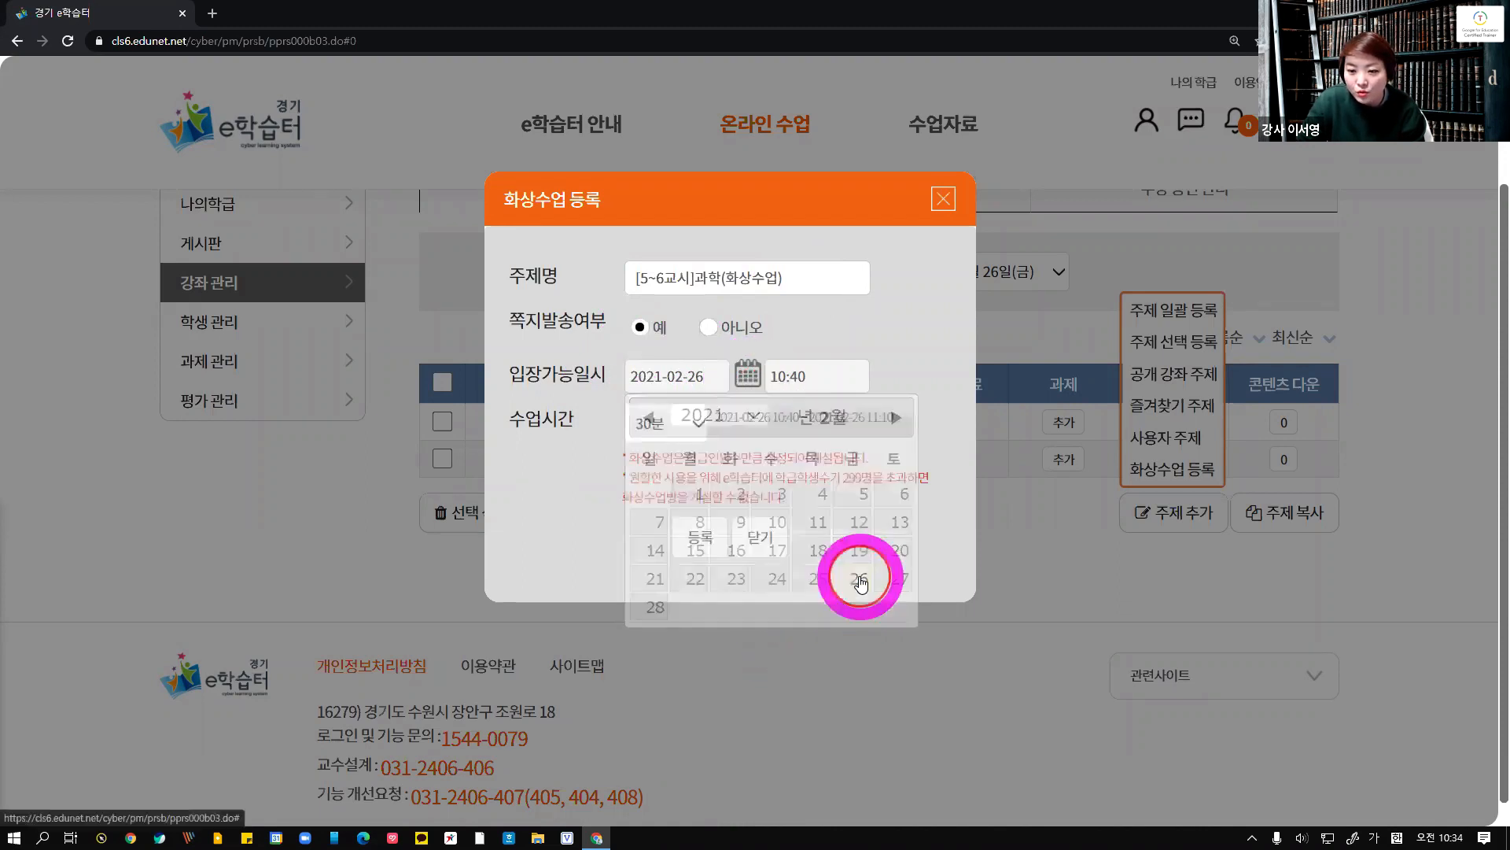
{"action": "left_click", "coordinate": [802, 381]}
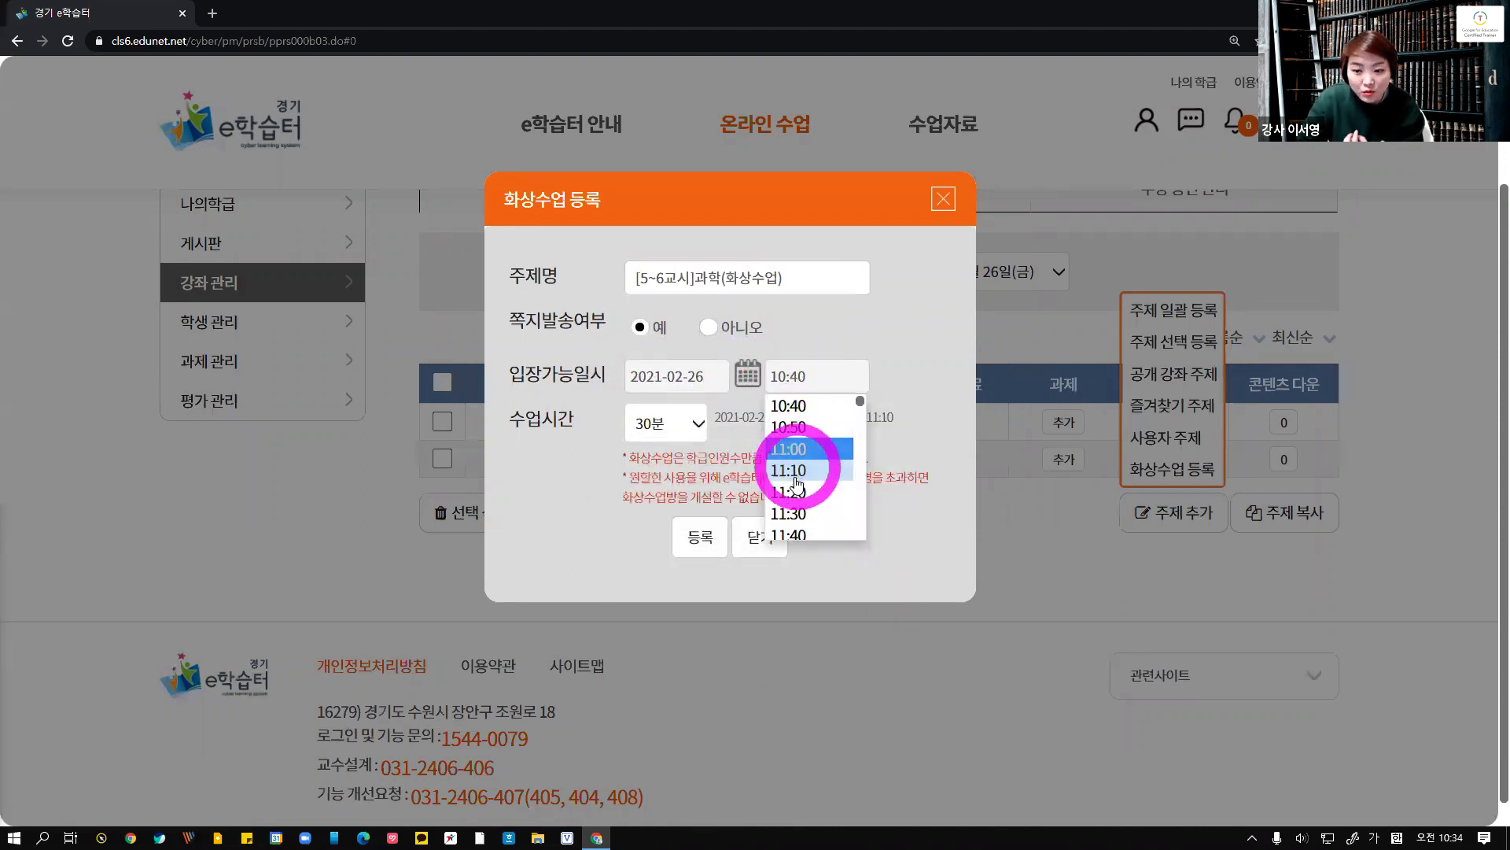
{"action": "scroll", "coordinate": [798, 483], "scroll_direction": "down", "scroll_amount": 4}
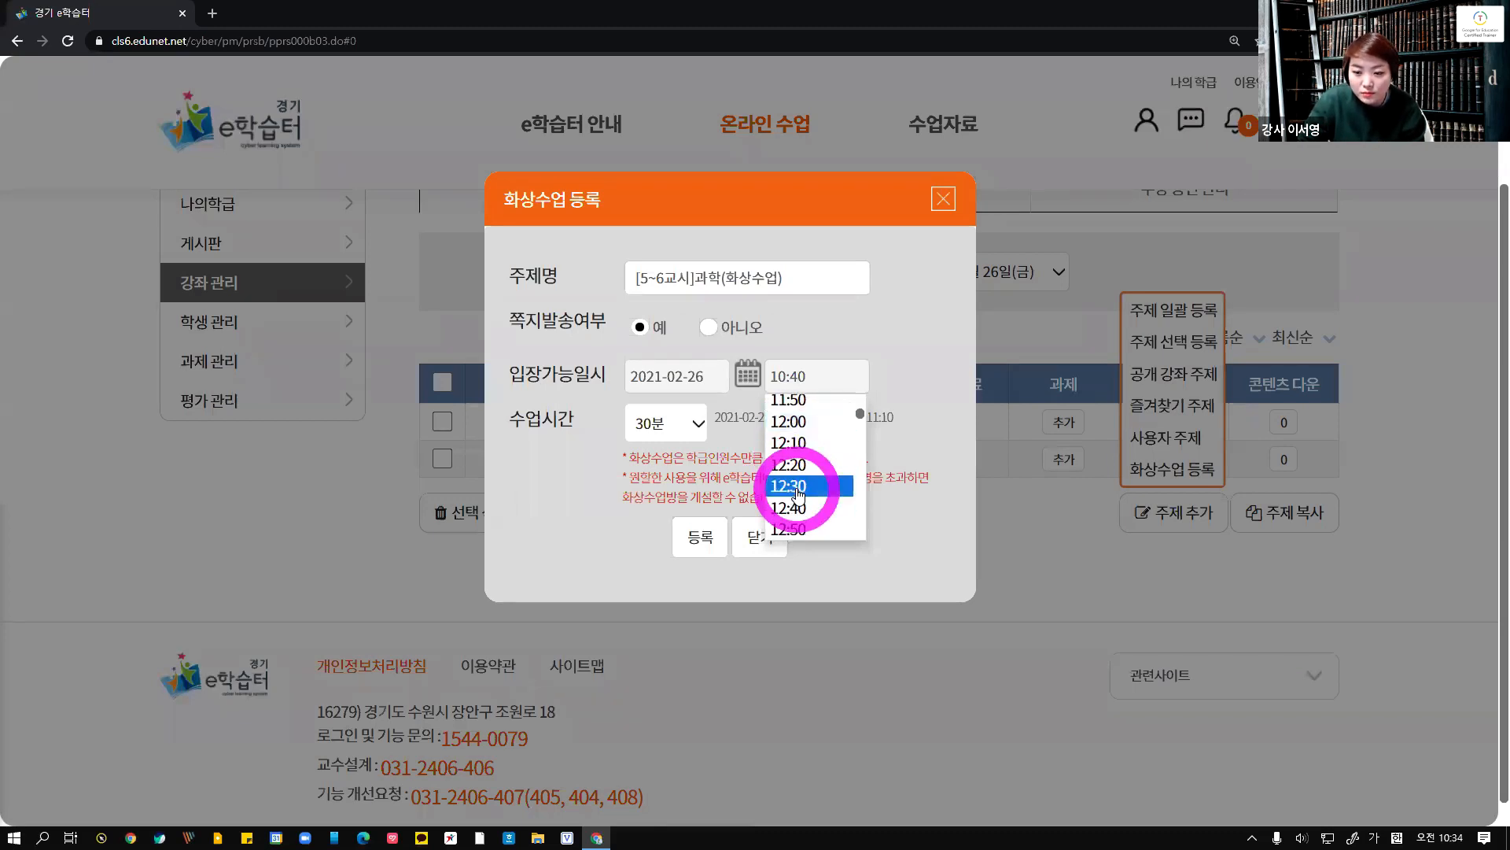
{"action": "scroll", "coordinate": [798, 494], "scroll_direction": "up", "scroll_amount": 3}
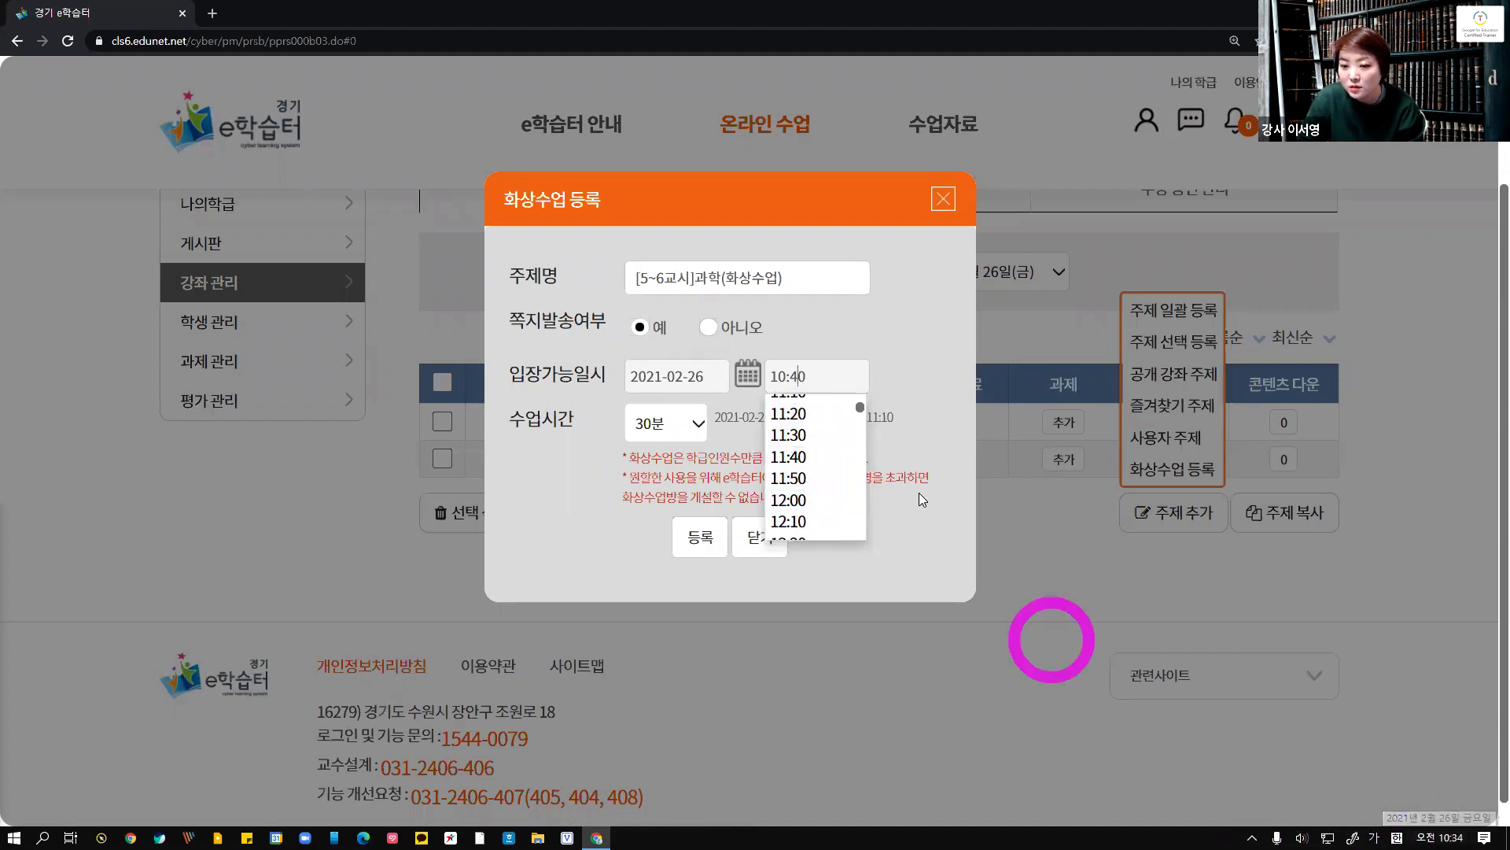
{"action": "scroll", "coordinate": [827, 526], "scroll_direction": "up", "scroll_amount": 3}
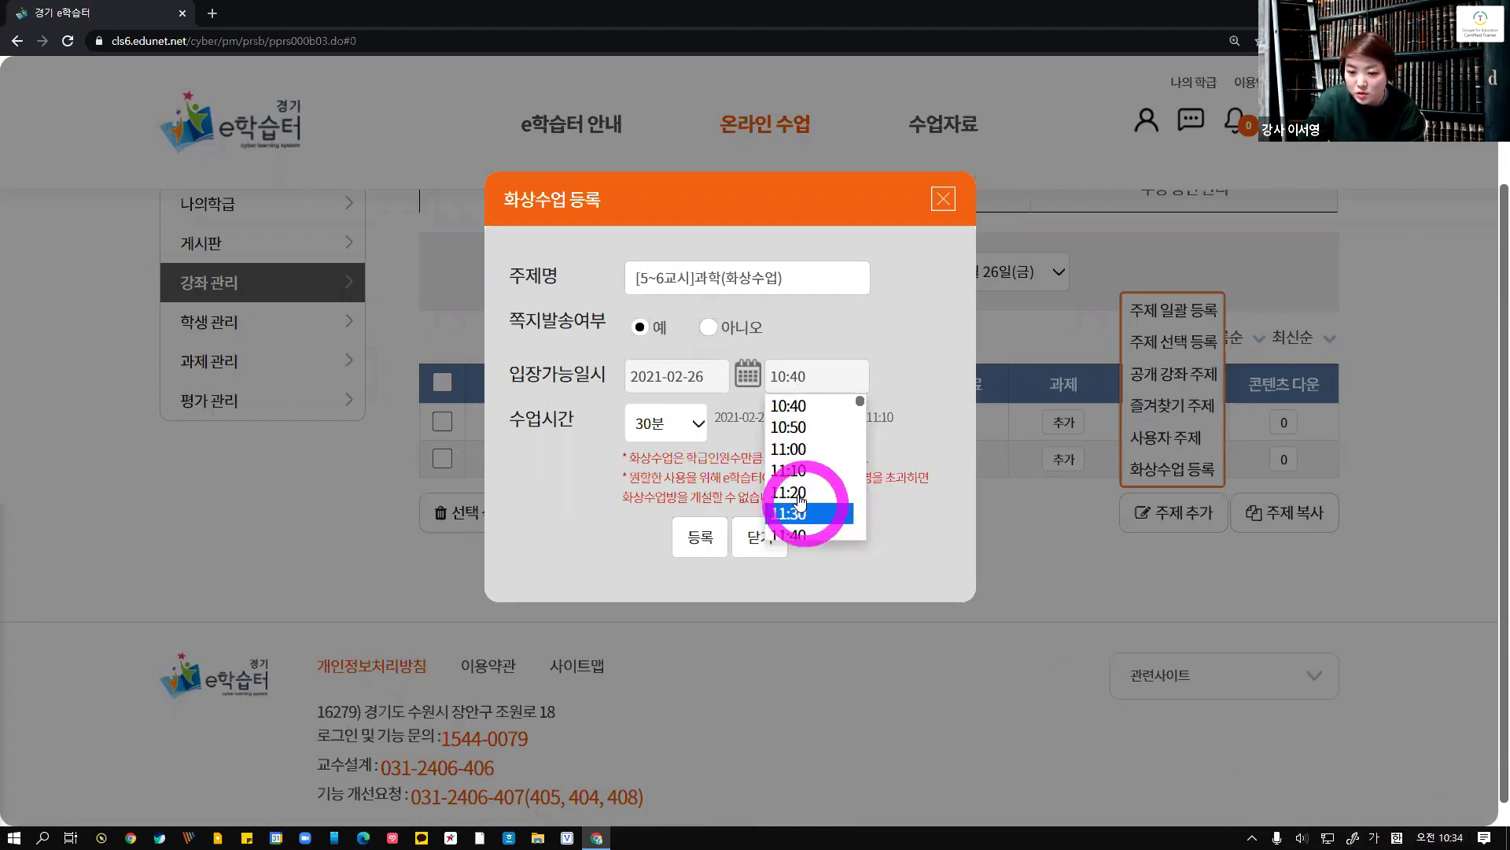
{"action": "left_click", "coordinate": [787, 447]}
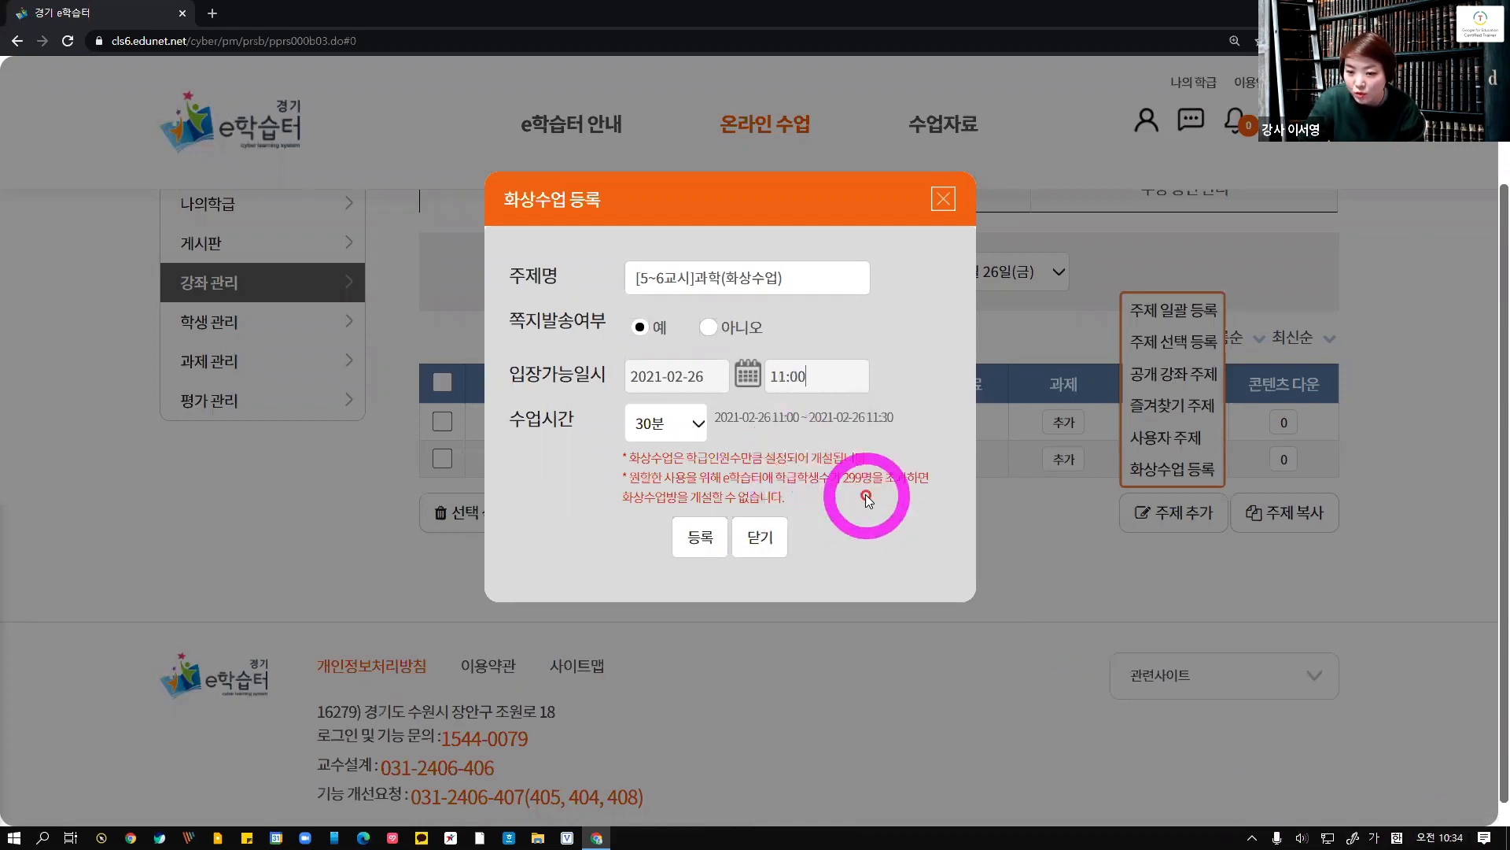
Set the class duration to 100분, register the video class, confirm, and close the dialog
{"action": "left_click", "coordinate": [665, 424]}
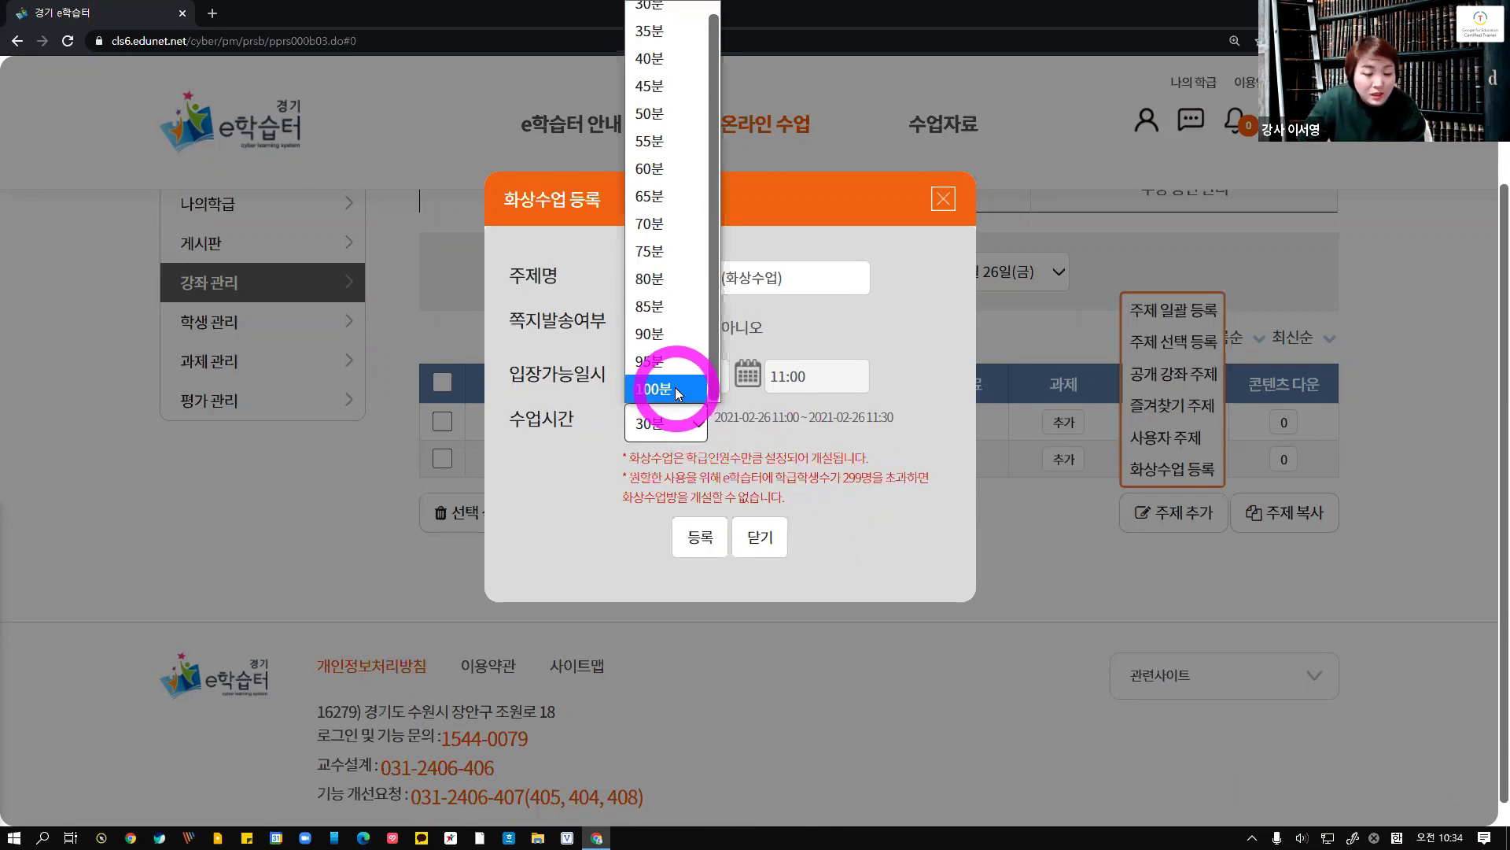
{"action": "left_click", "coordinate": [674, 389]}
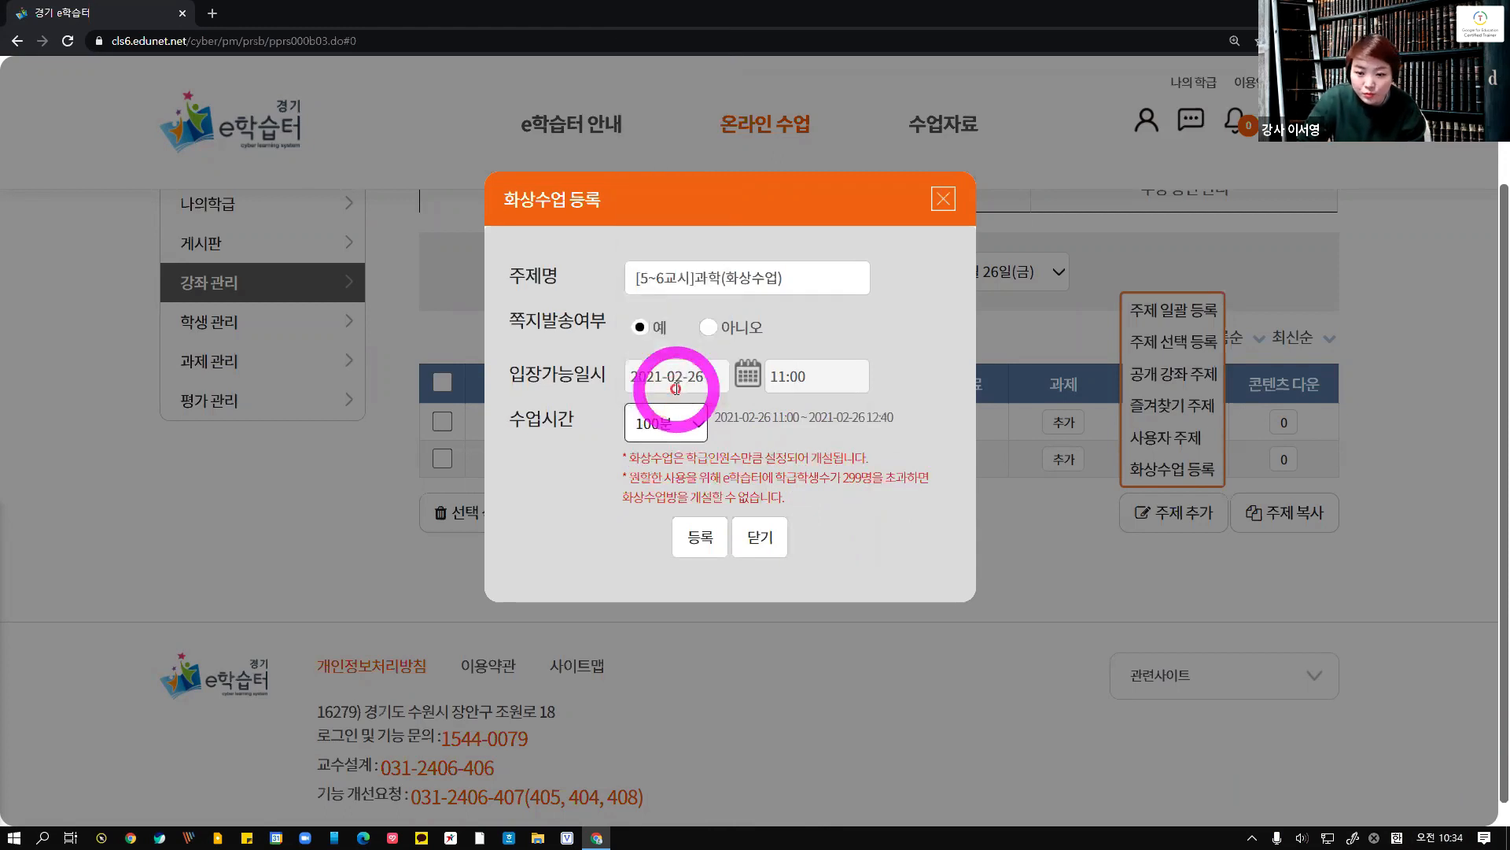
{"action": "left_click", "coordinate": [710, 541]}
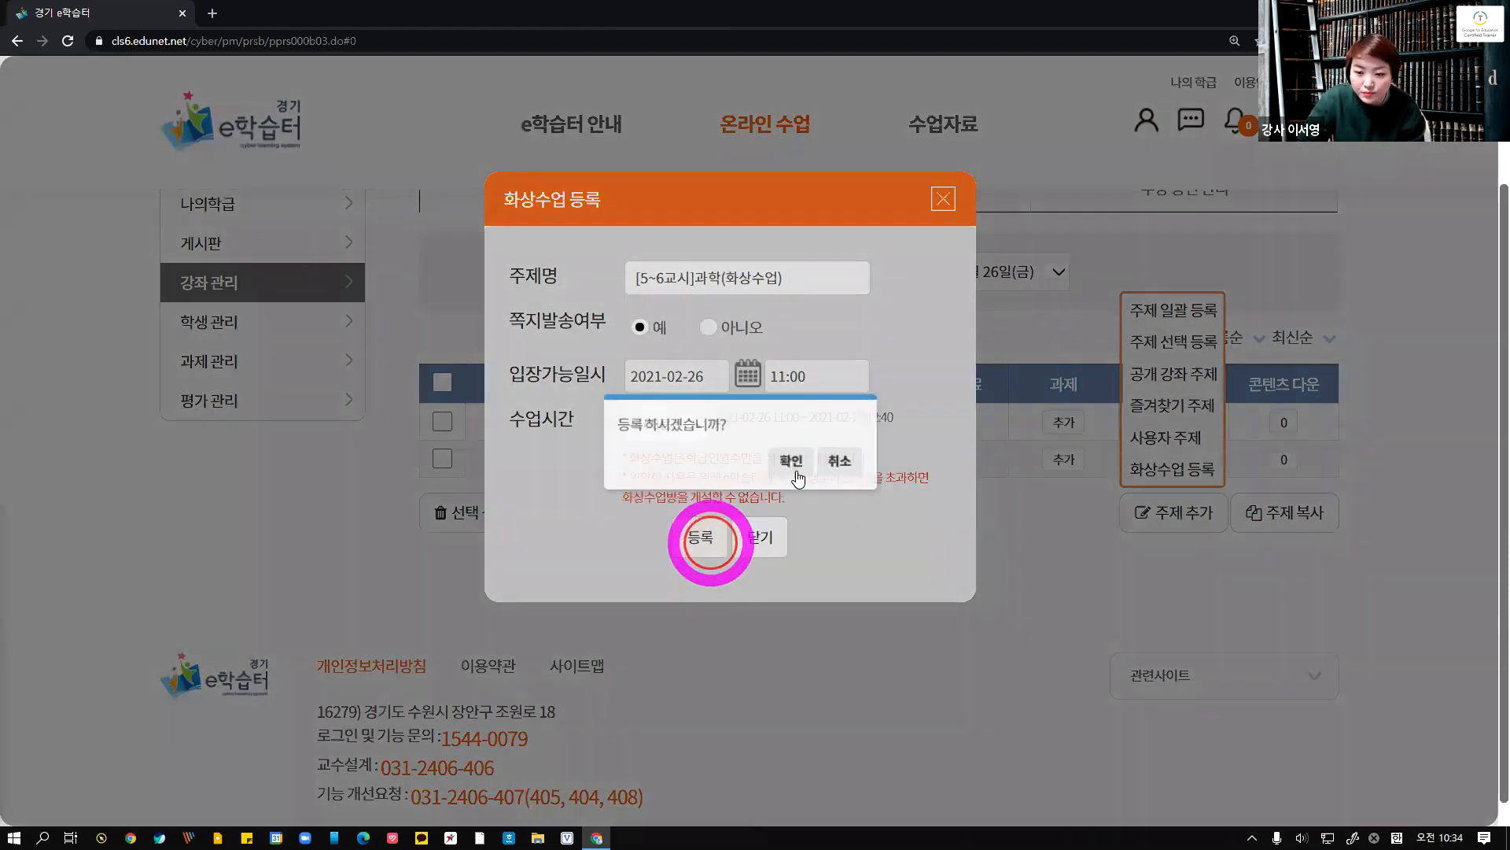
{"action": "left_click", "coordinate": [799, 459]}
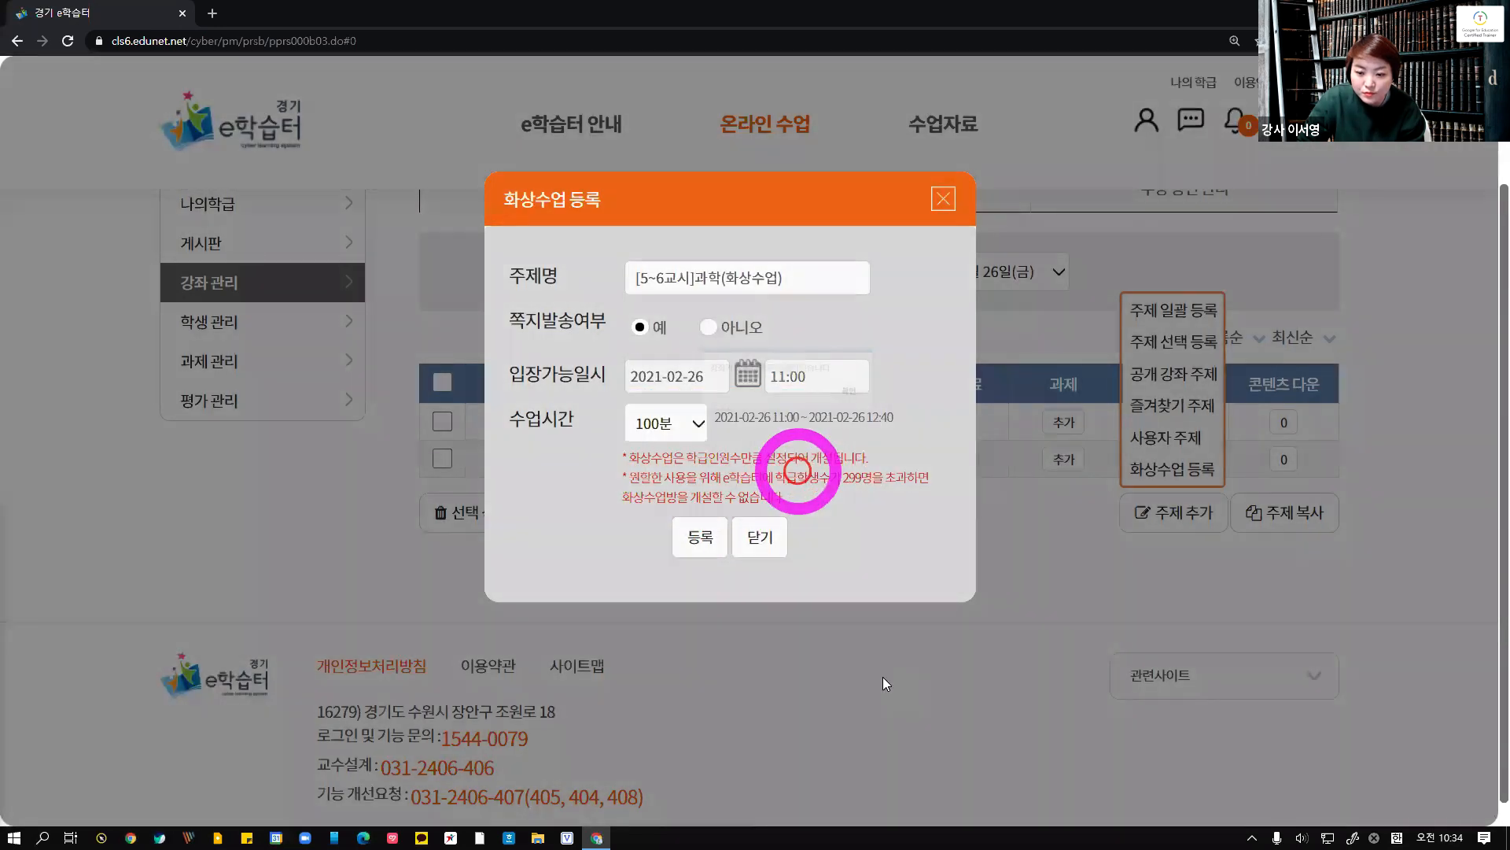
{"action": "left_click", "coordinate": [857, 461]}
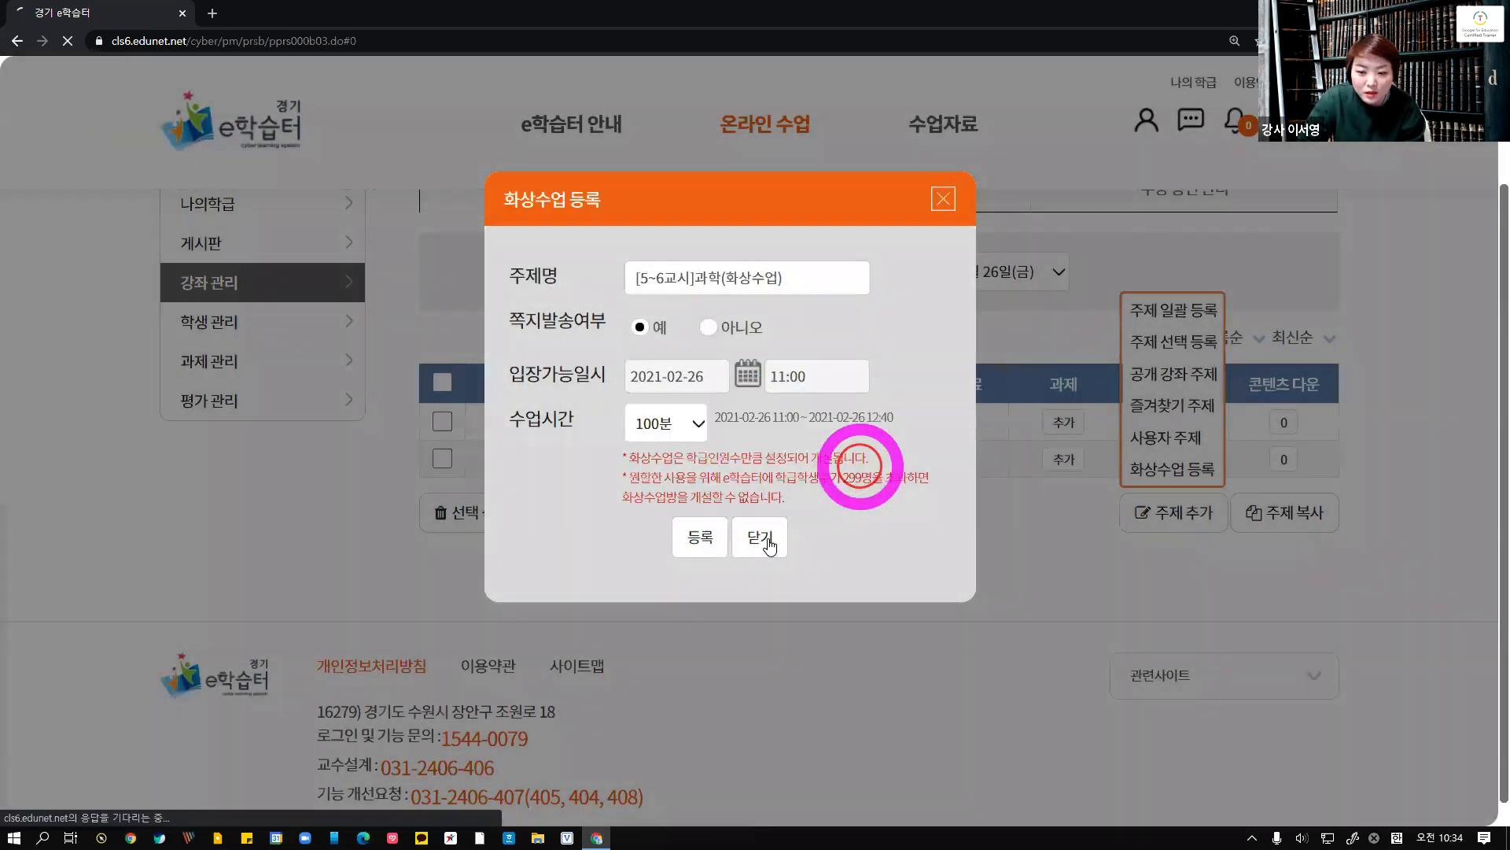
{"action": "left_click", "coordinate": [767, 539]}
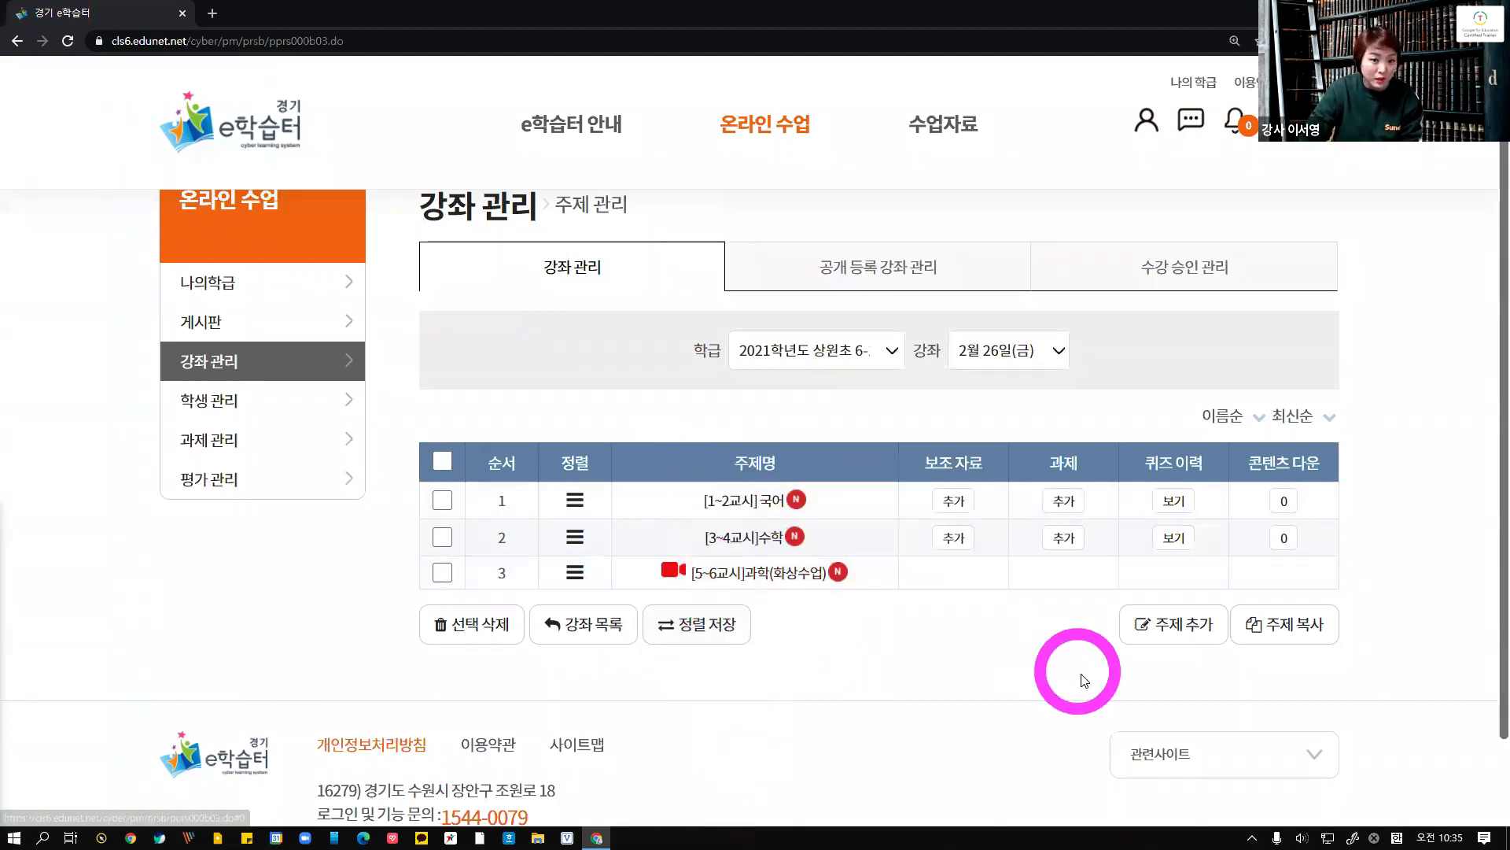
Log out and log back in using a saved student account's ID and password
{"action": "scroll", "coordinate": [843, 516], "scroll_direction": "up", "scroll_amount": 1}
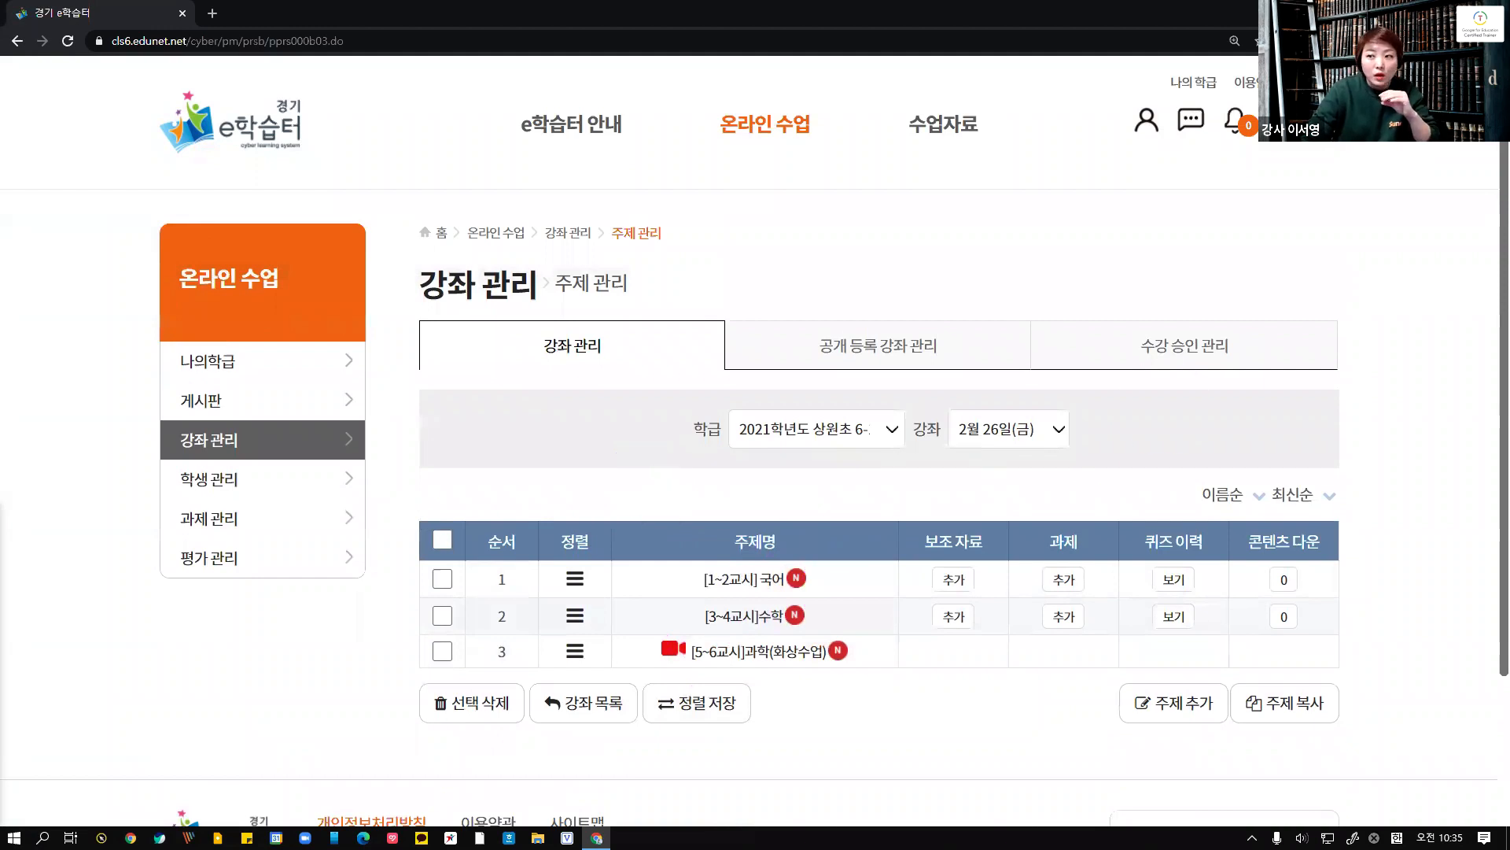
{"action": "left_click", "coordinate": [1316, 83]}
{"action": "left_click", "coordinate": [1163, 410]}
{"action": "double_click", "coordinate": [1109, 400]}
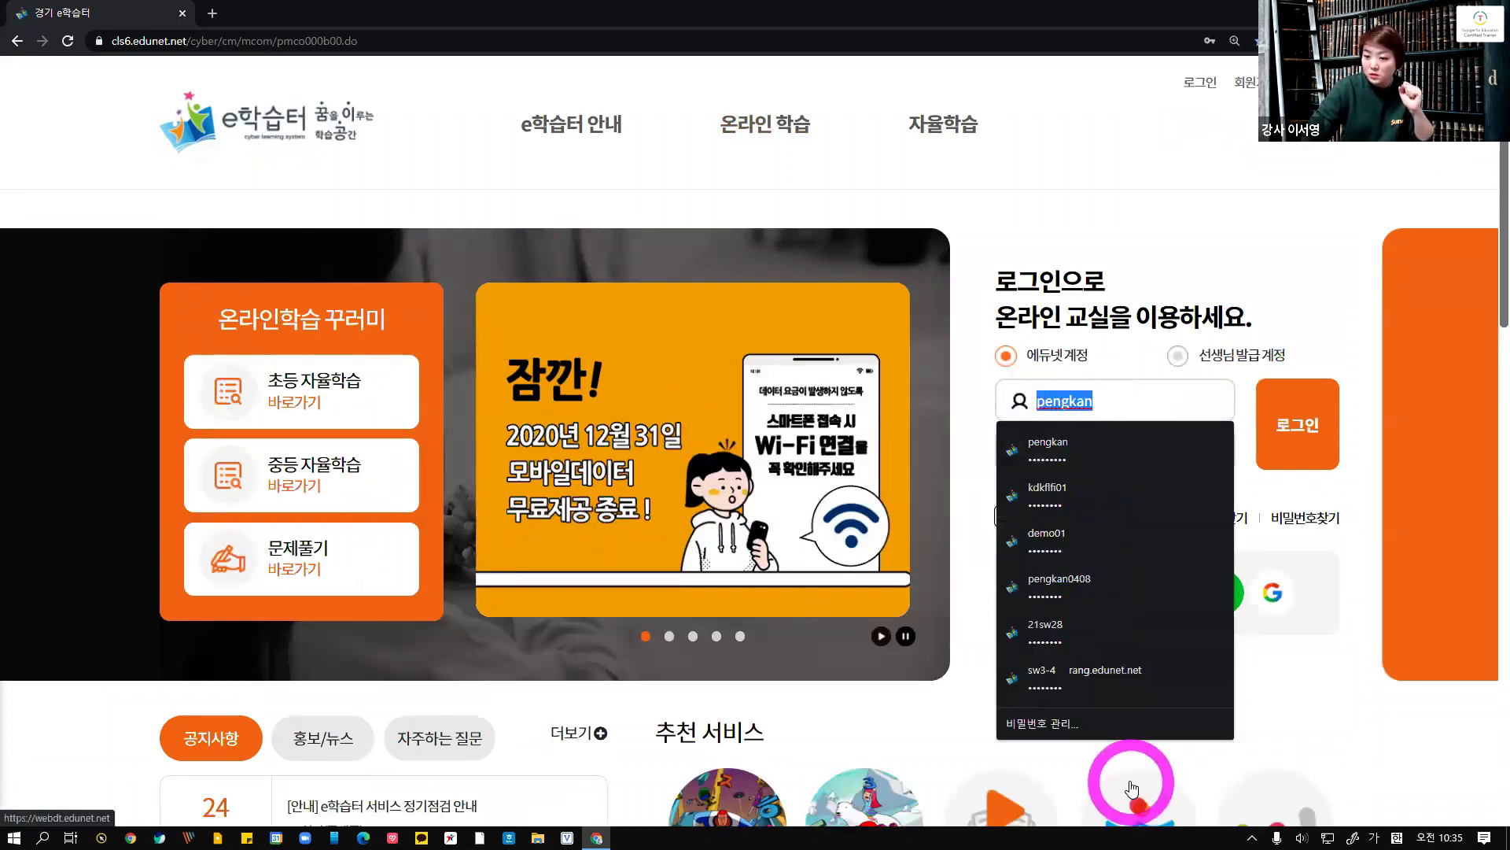
{"action": "left_click", "coordinate": [1085, 472]}
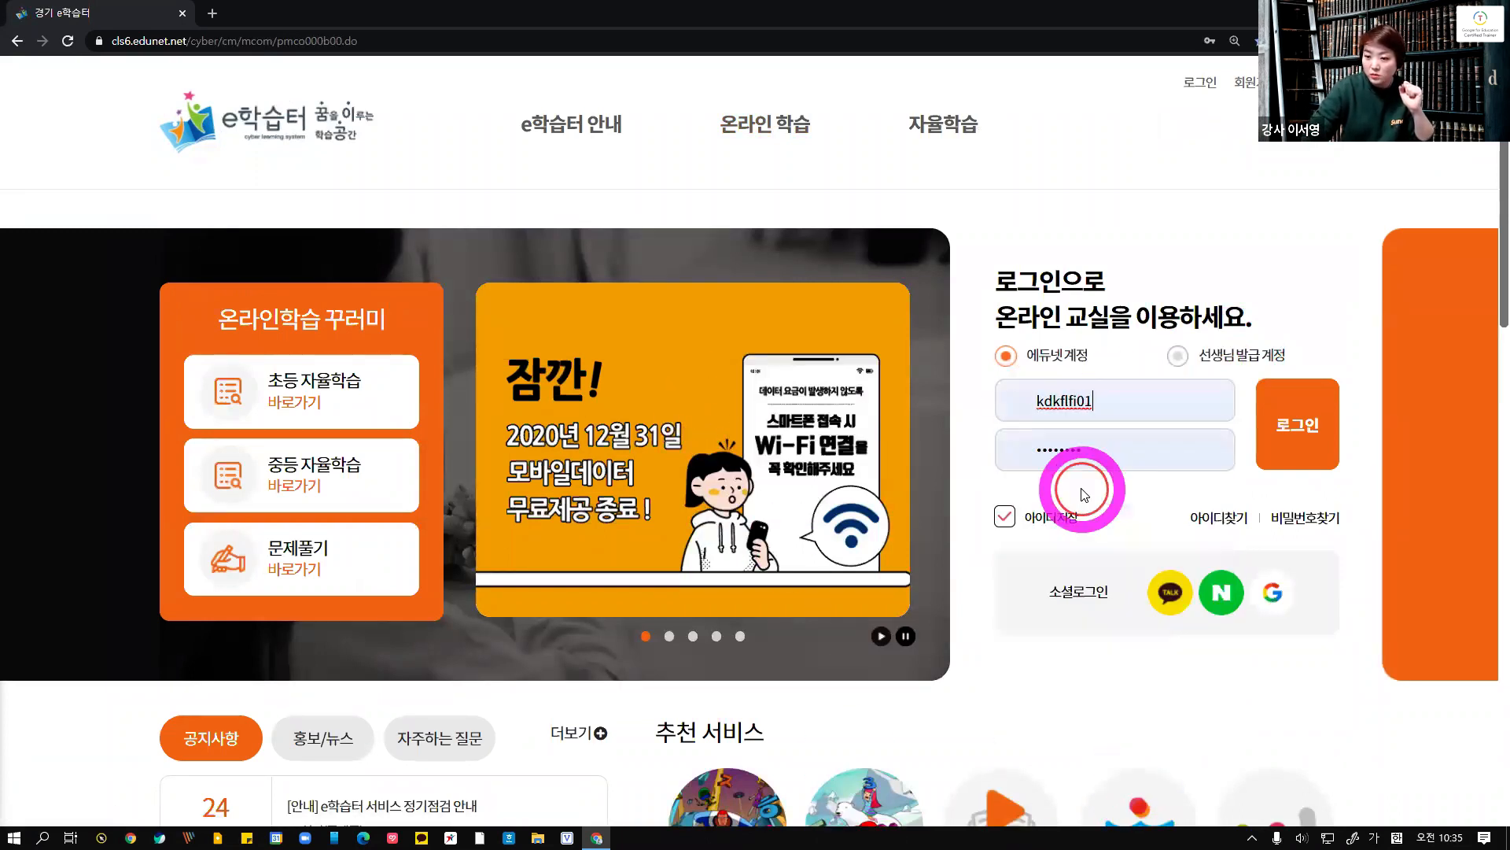
{"action": "left_click", "coordinate": [1298, 444]}
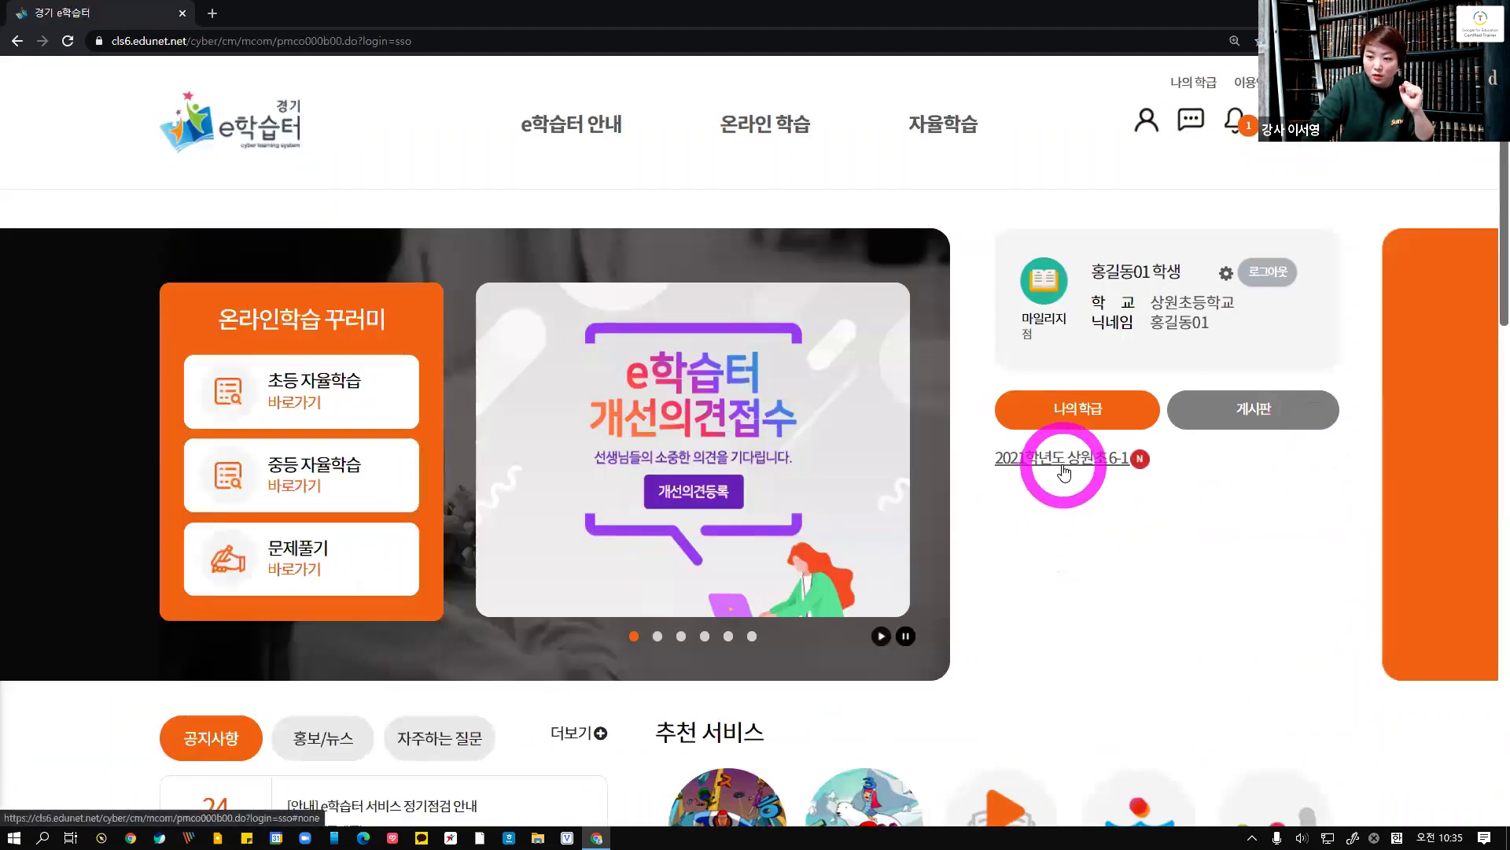
Review the student's class page sections for online learning and upcoming video classes
{"action": "scroll", "coordinate": [1066, 471], "scroll_direction": "down", "scroll_amount": 10}
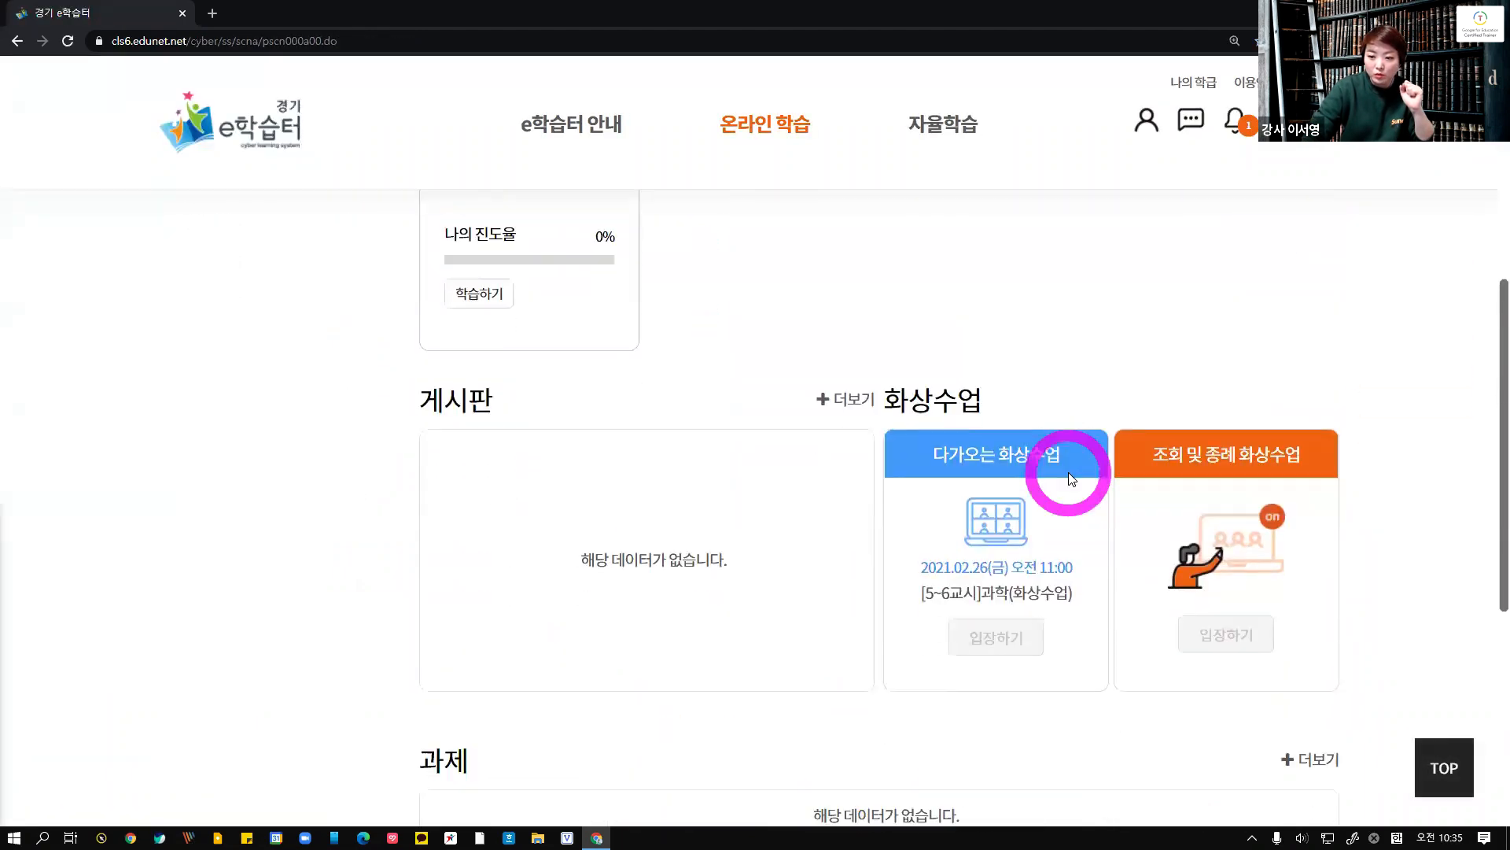
{"action": "scroll", "coordinate": [1071, 480], "scroll_direction": "up", "scroll_amount": 2}
{"action": "scroll", "coordinate": [1099, 606], "scroll_direction": "down", "scroll_amount": 4}
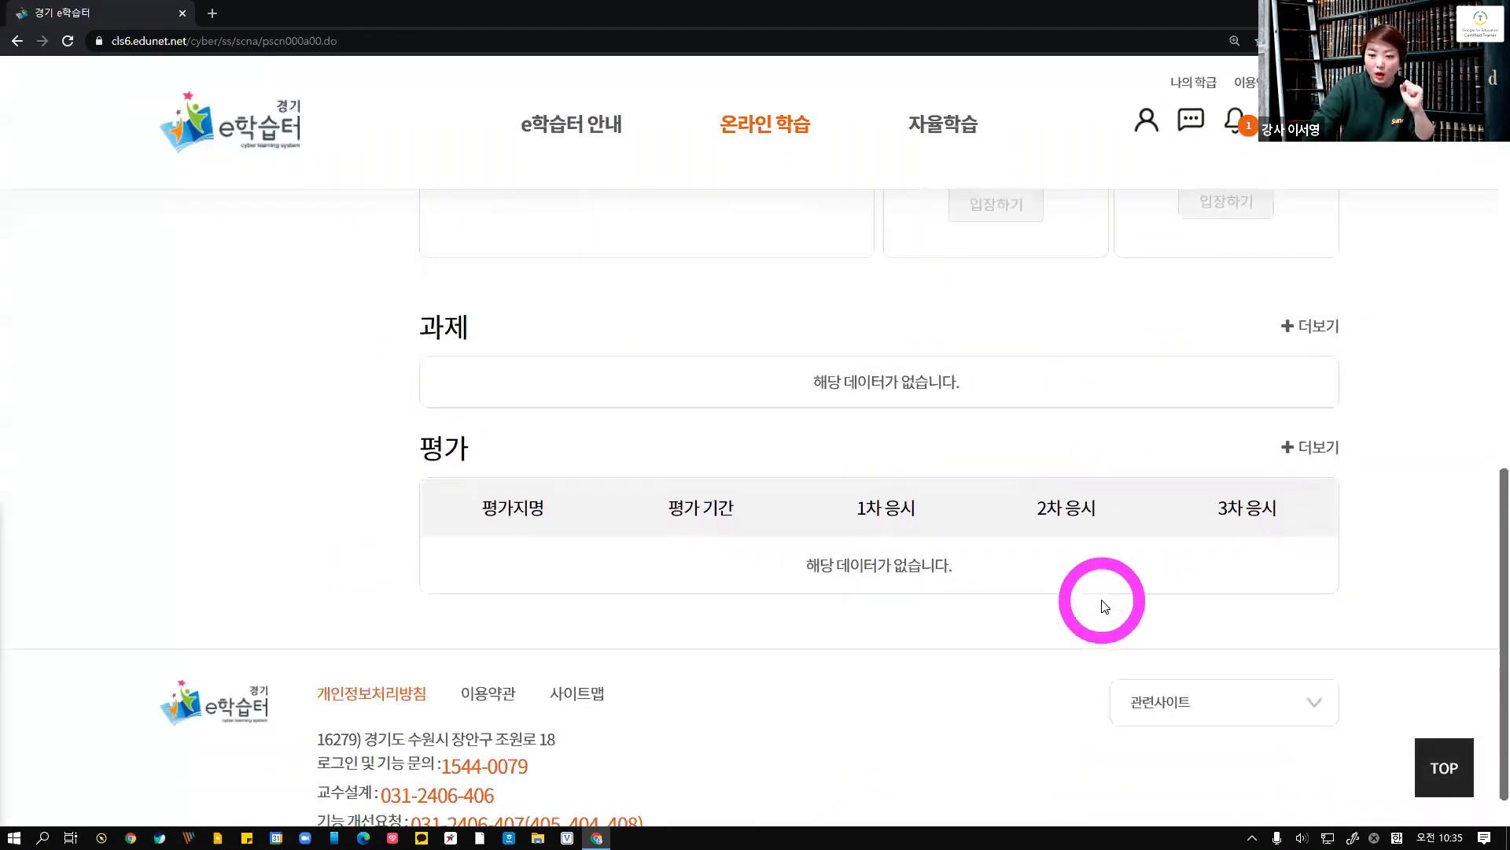
{"action": "scroll", "coordinate": [1103, 605], "scroll_direction": "up", "scroll_amount": 7}
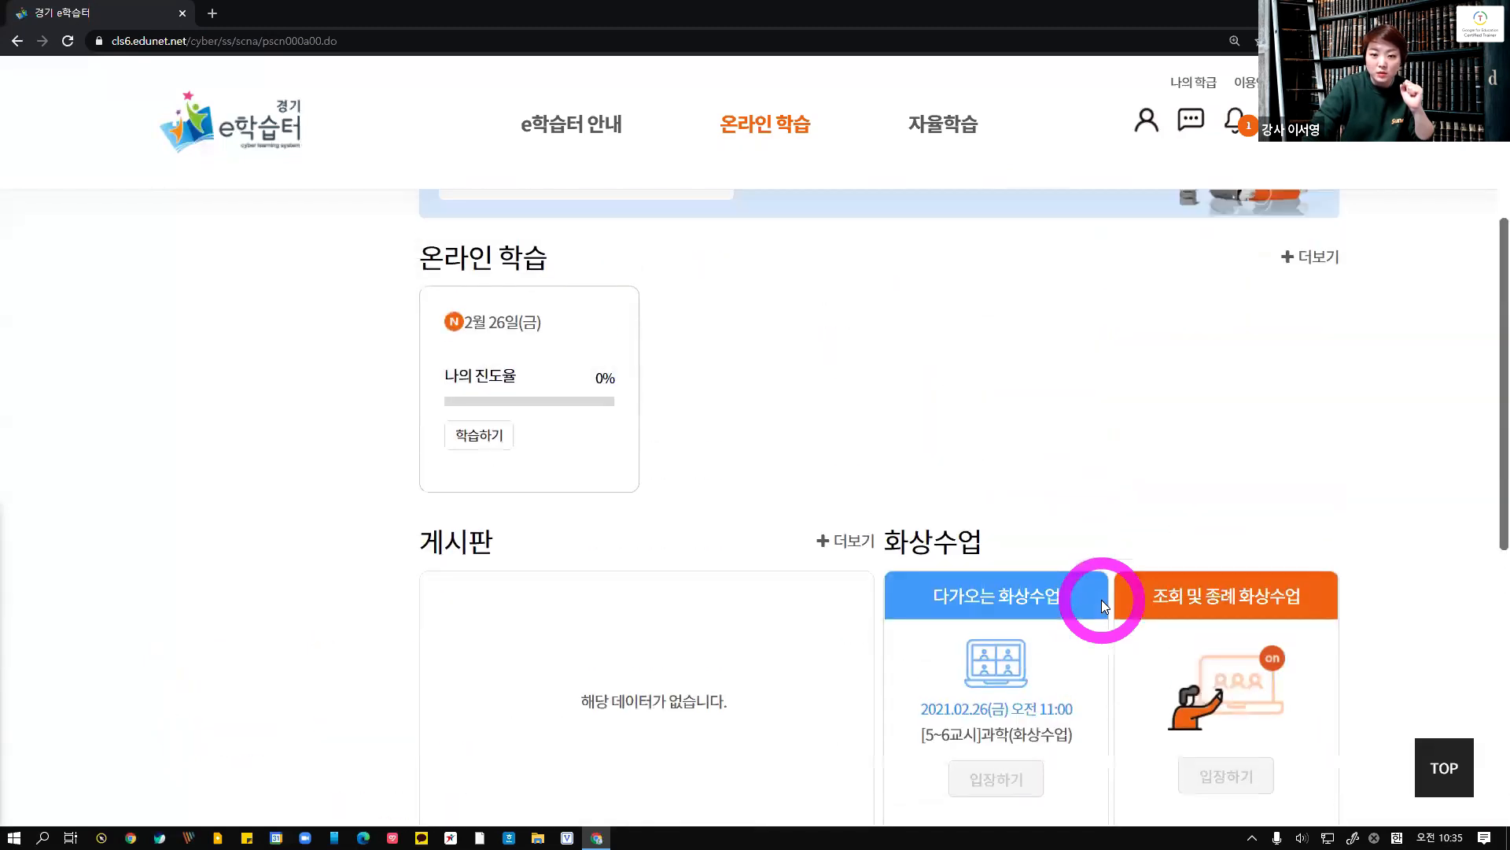
{"action": "scroll", "coordinate": [669, 621], "scroll_direction": "up", "scroll_amount": 1}
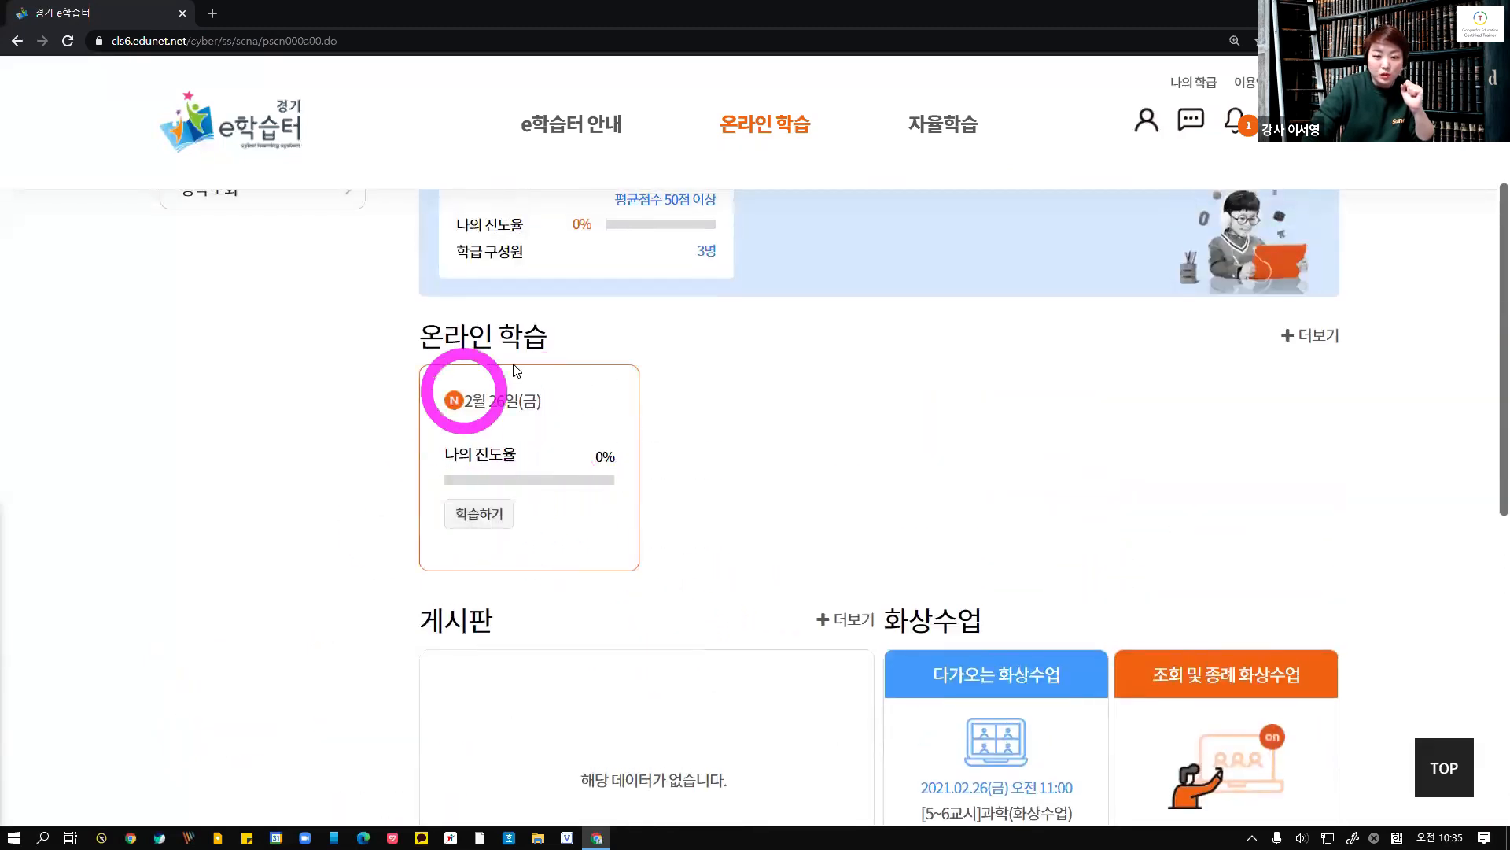
Open the 2월 26일(금) course learning page as the student to view the video class card
{"action": "left_click", "coordinate": [499, 517]}
{"action": "scroll", "coordinate": [748, 555], "scroll_direction": "down", "scroll_amount": 6}
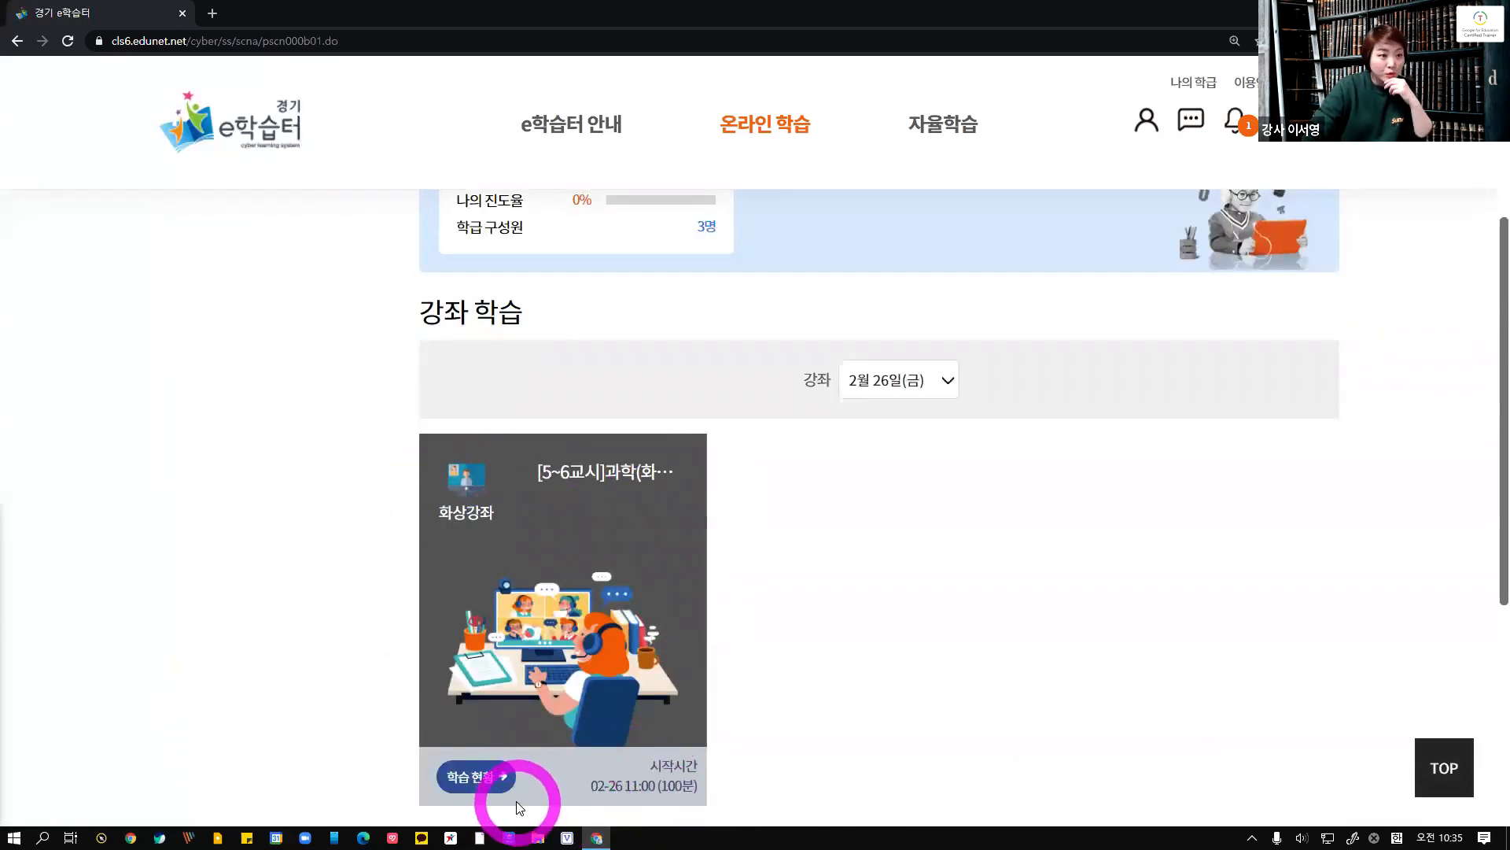
{"action": "left_click", "coordinate": [15, 43]}
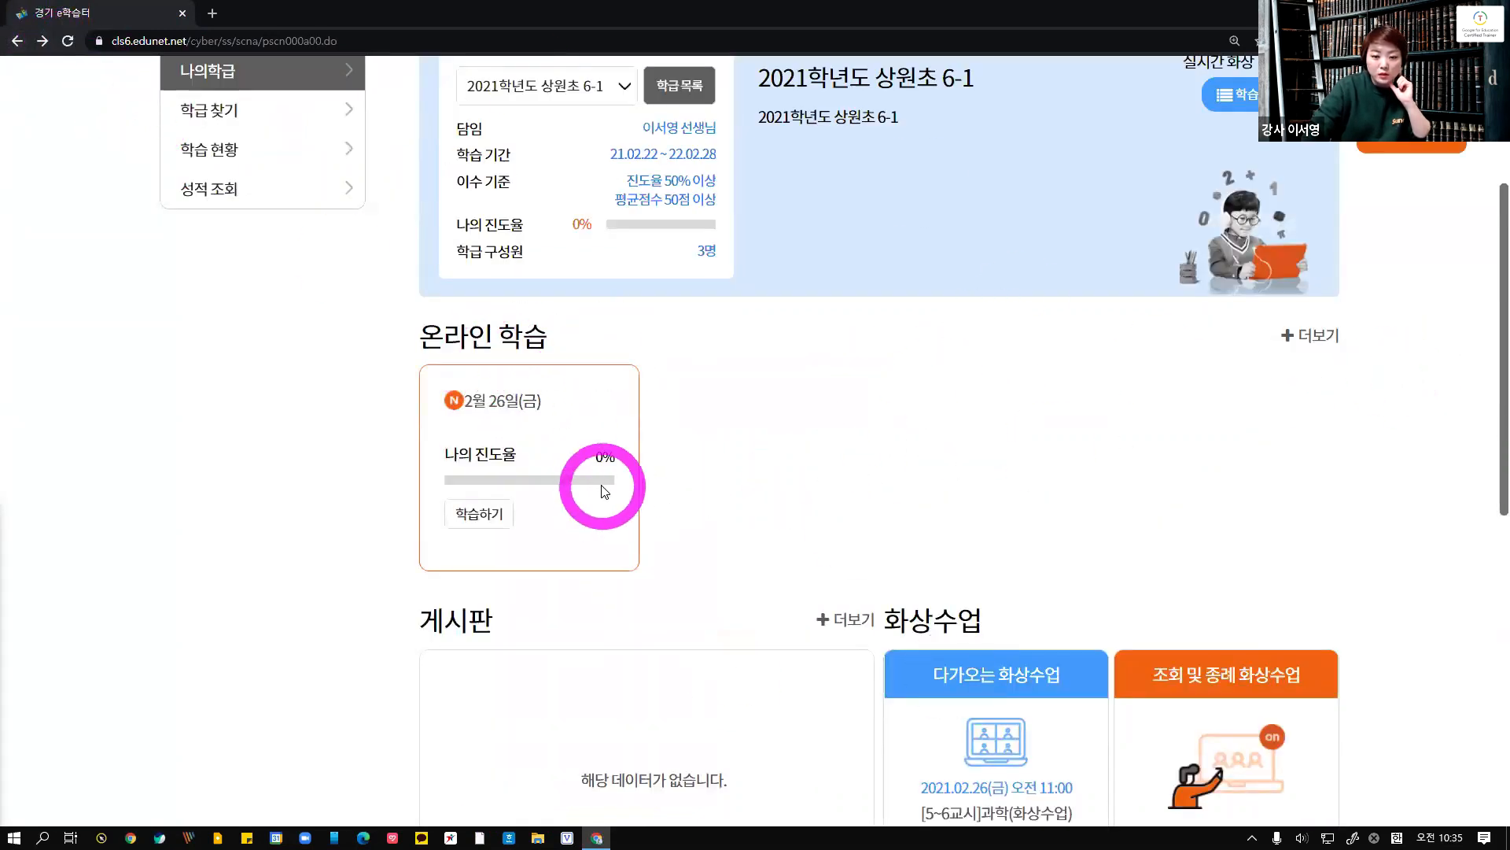
{"action": "left_click", "coordinate": [494, 405]}
{"action": "scroll", "coordinate": [809, 630], "scroll_direction": "down", "scroll_amount": 8}
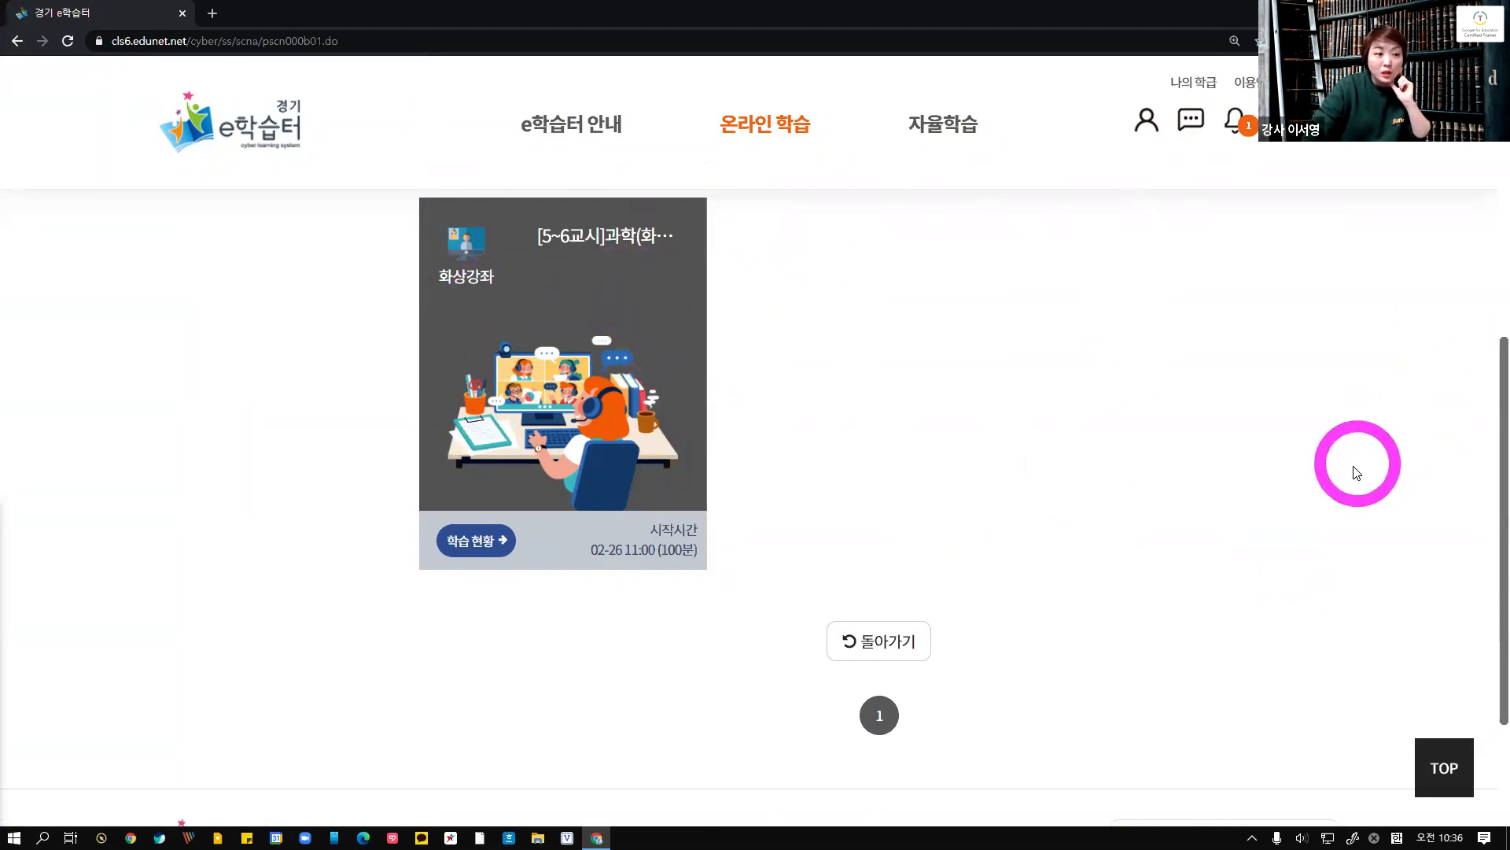
Log out of the student account and log back in as the teacher using a saved account
{"action": "left_click", "coordinate": [1319, 81]}
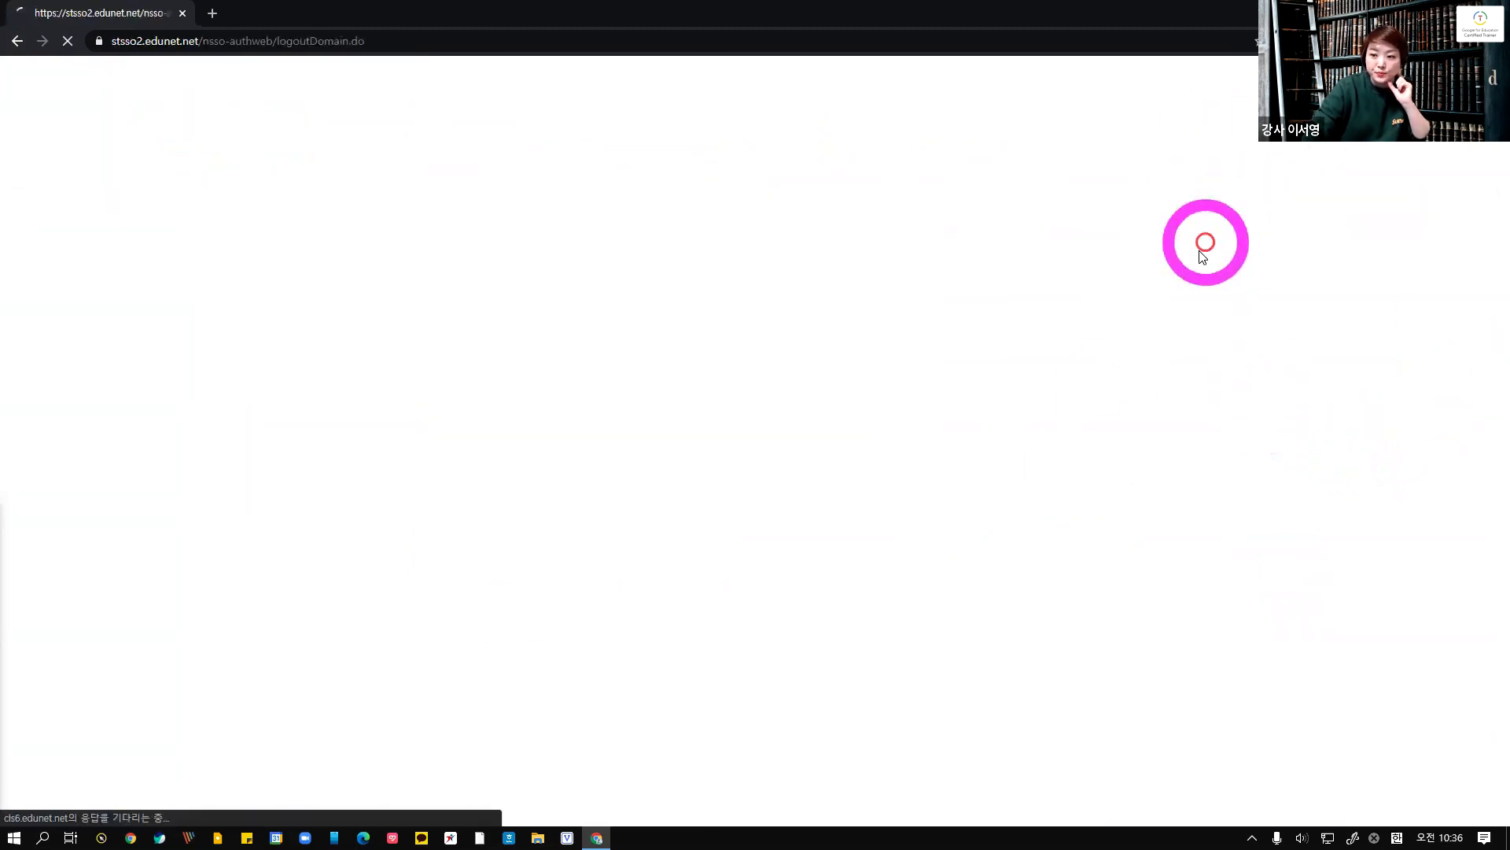
{"action": "left_click", "coordinate": [1158, 401]}
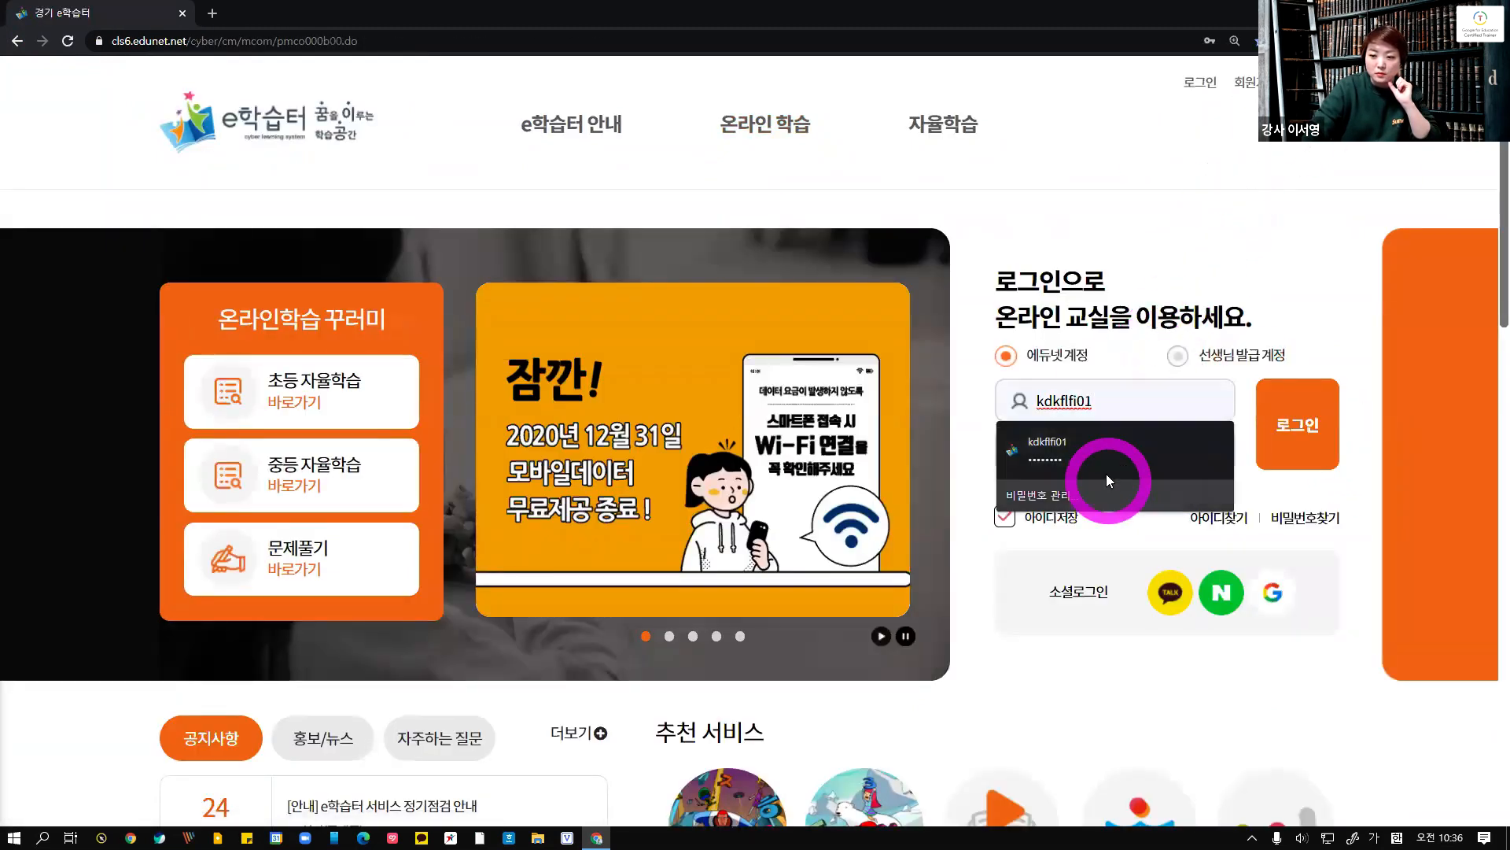
{"action": "double_click", "coordinate": [1105, 399]}
{"action": "key", "text": "BackSpace"}
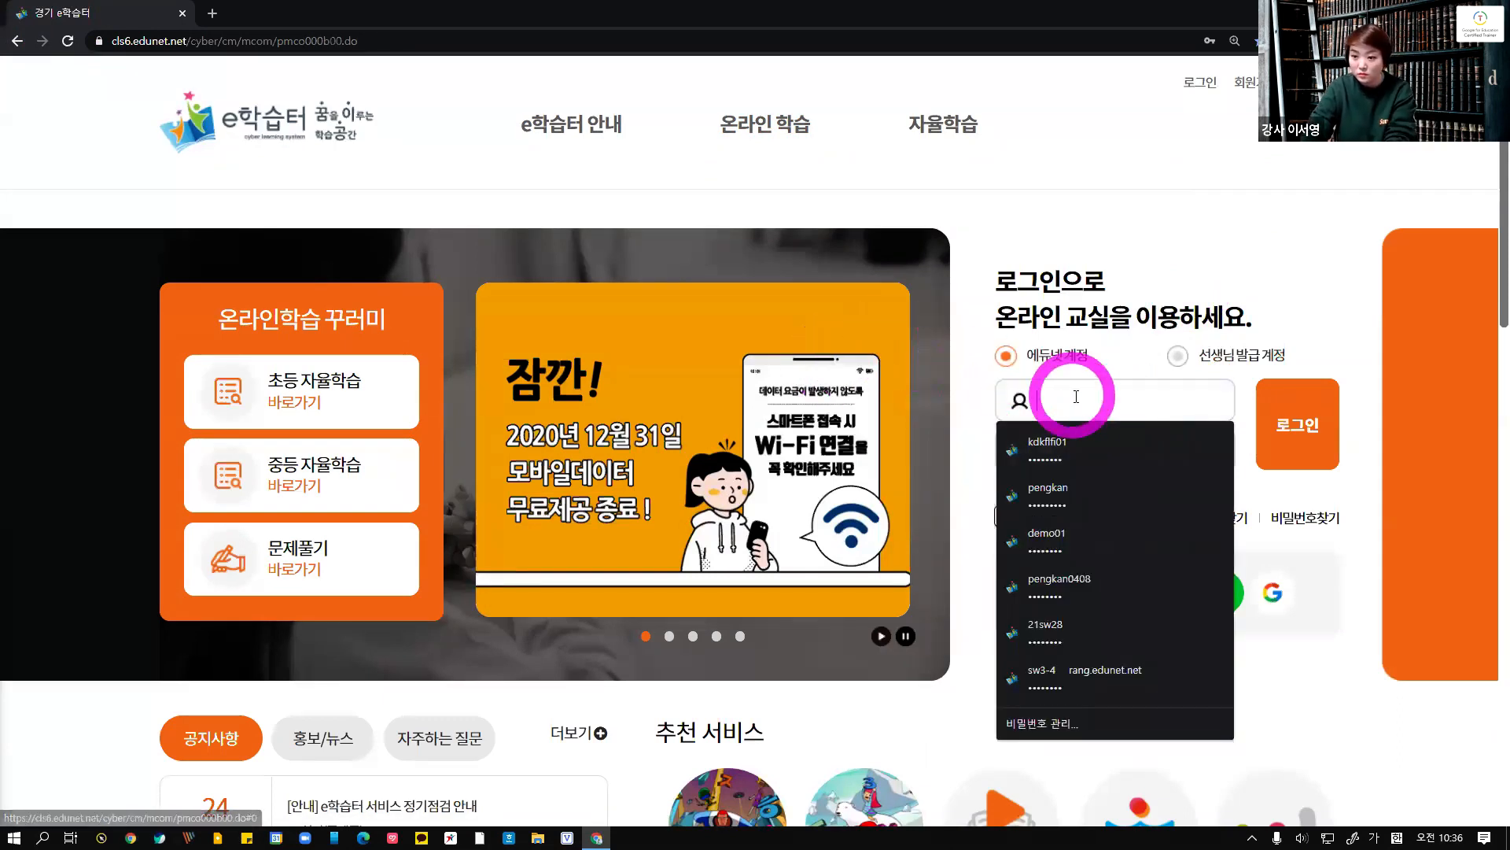
{"action": "left_click", "coordinate": [1058, 499]}
{"action": "left_click", "coordinate": [1294, 441]}
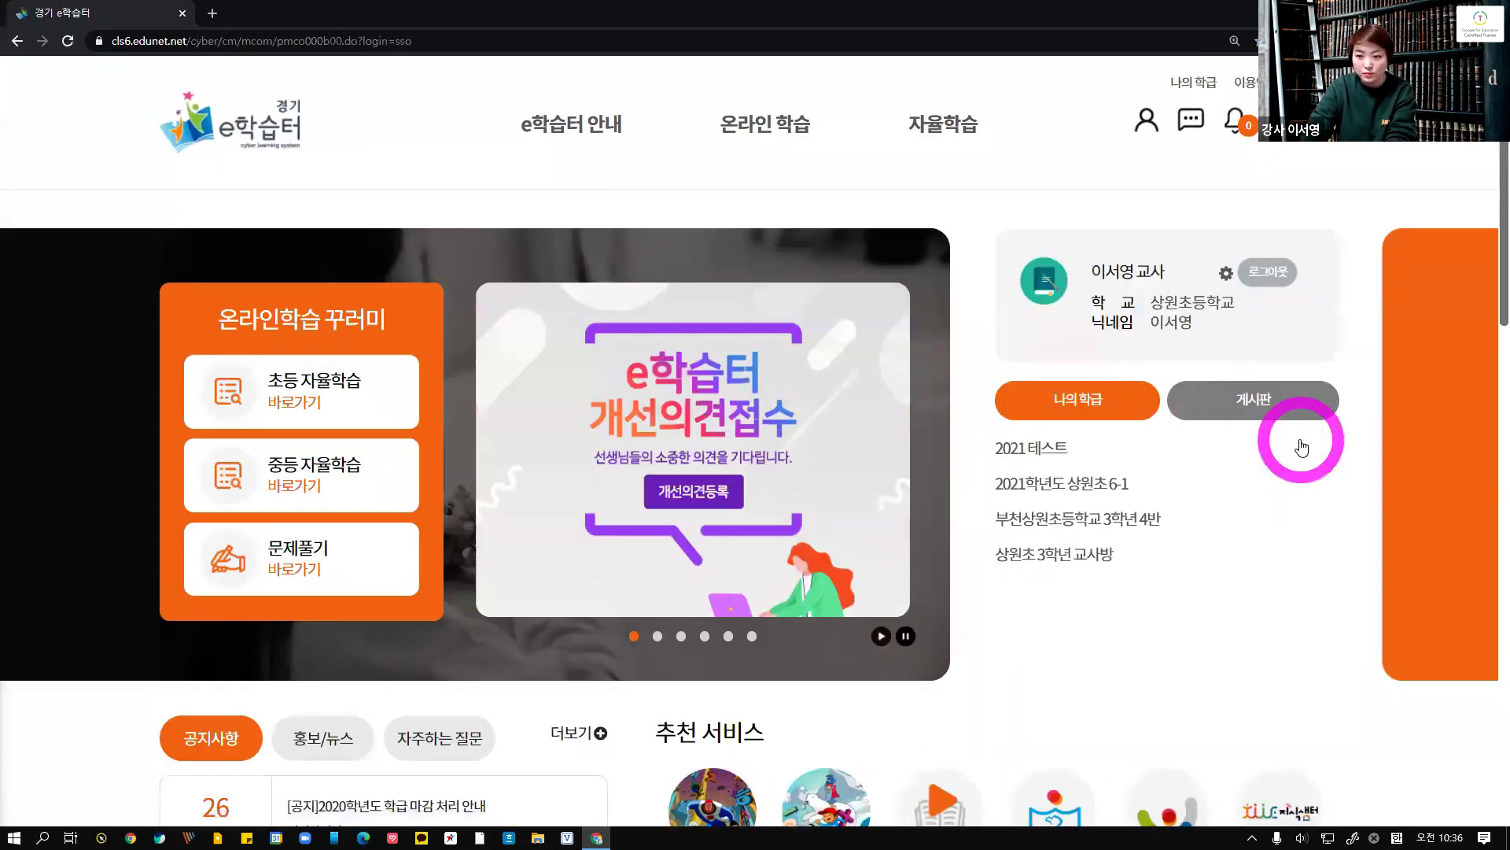
Review the presentation slides on course management, course composition, and adding content to topics
{"action": "left_click_drag", "start_coordinate": [796, 100], "coordinate": [799, 3]}
{"action": "scroll", "coordinate": [126, 551], "scroll_direction": "down", "scroll_amount": 2}
{"action": "left_click", "coordinate": [123, 546]}
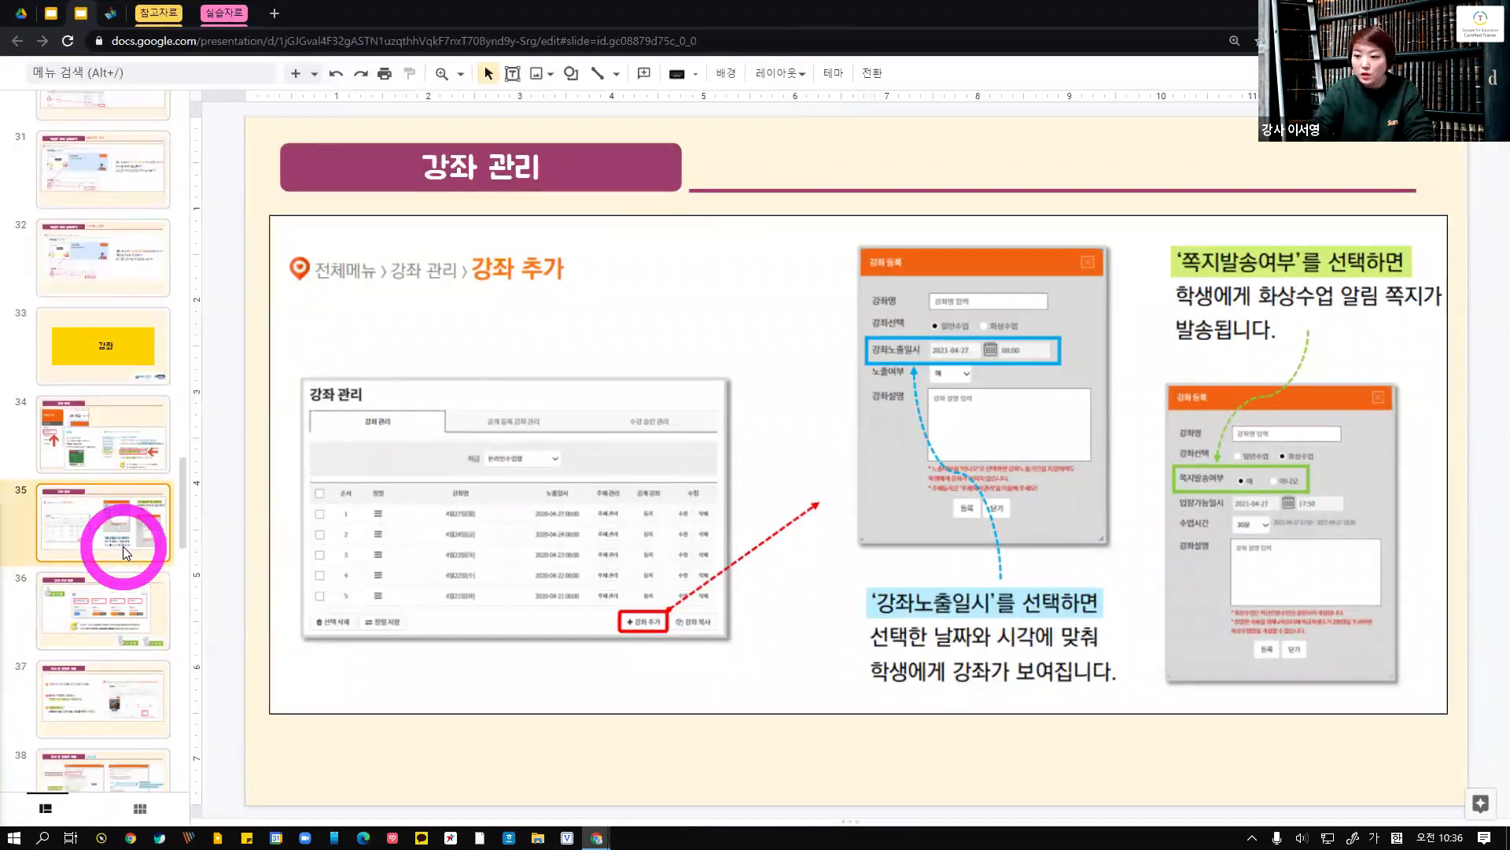
{"action": "left_click", "coordinate": [89, 635]}
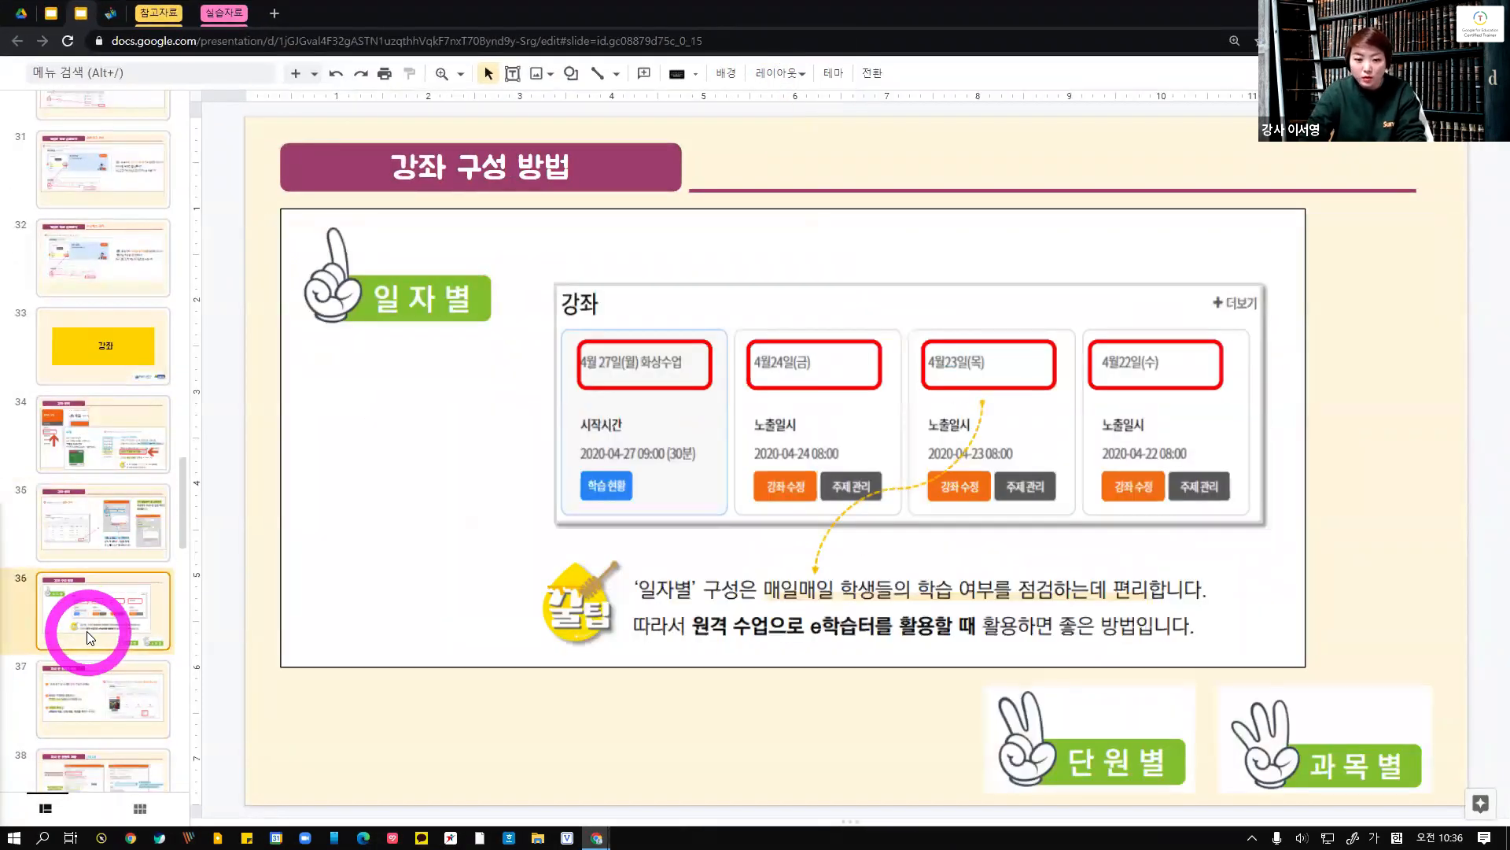
{"action": "left_click", "coordinate": [94, 697]}
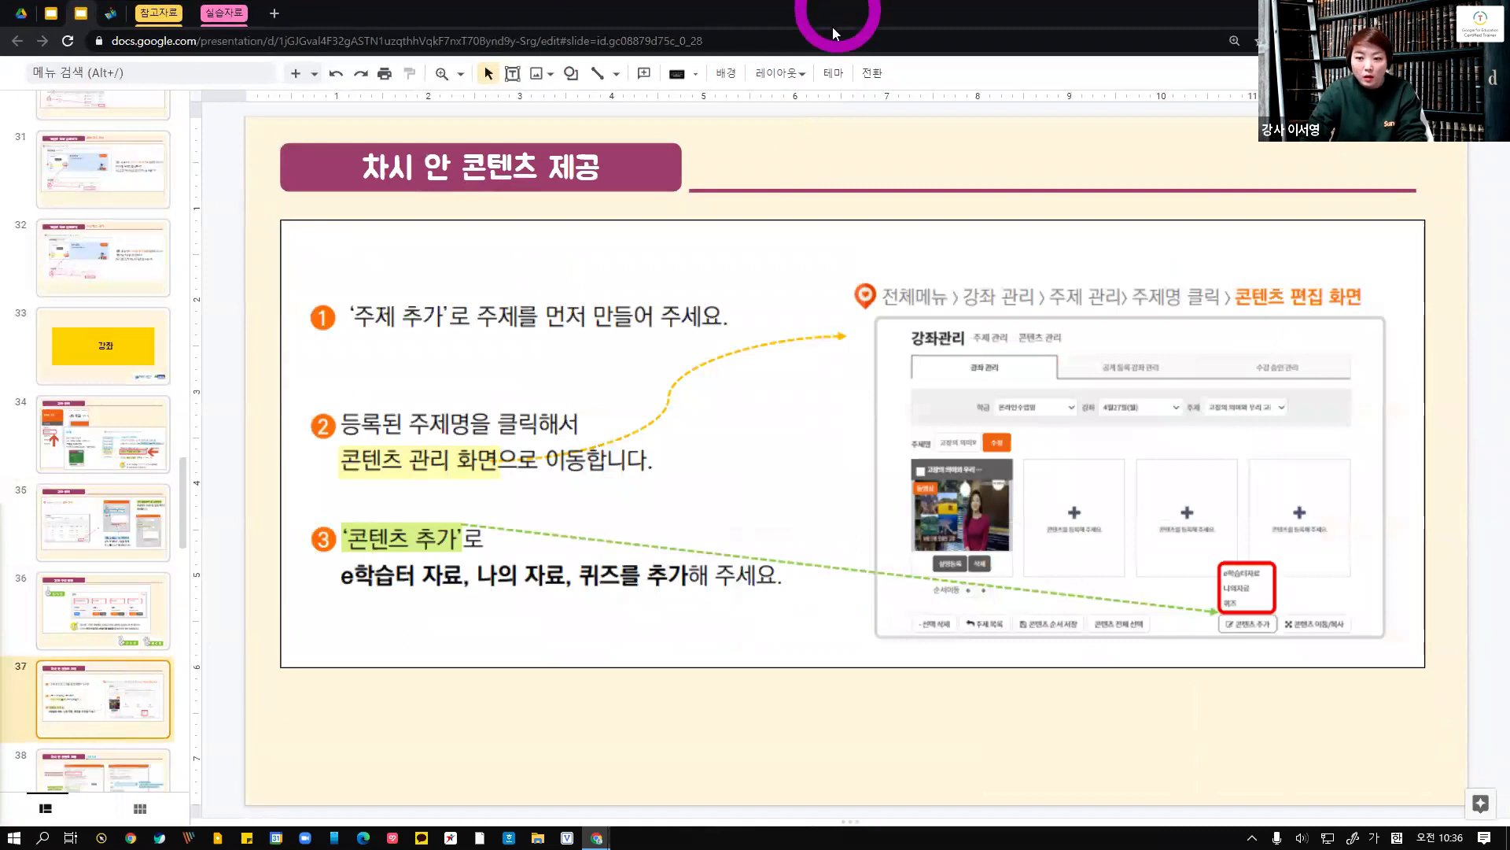
{"action": "left_click", "coordinate": [118, 641]}
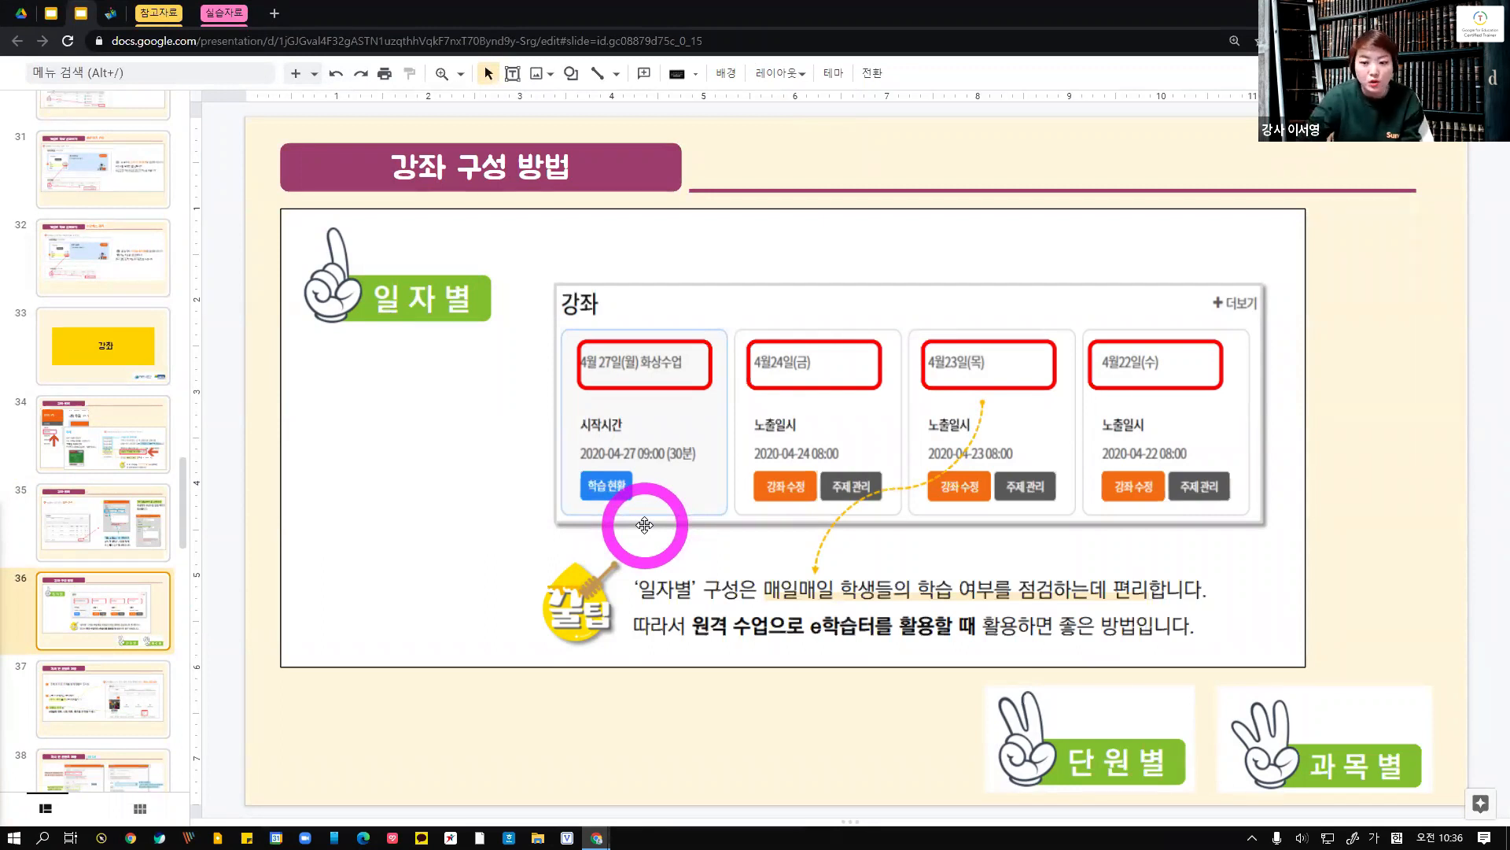
{"action": "left_click", "coordinate": [105, 690]}
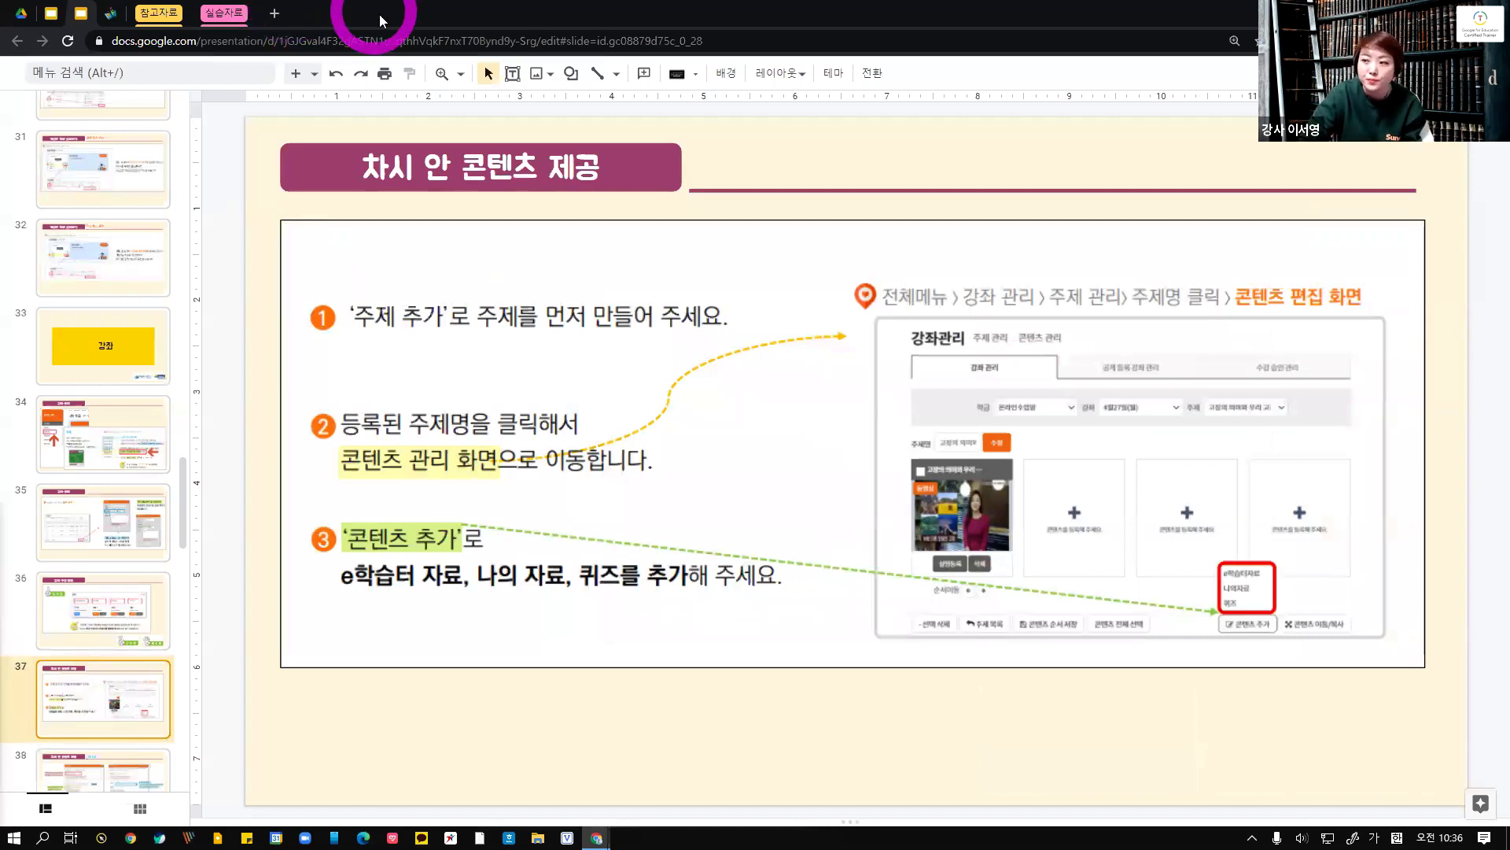
Return to the browser and open the 2021 테스트 class's 2월 25일(목) course topic list
{"action": "key", "text": "alt+Tab"}
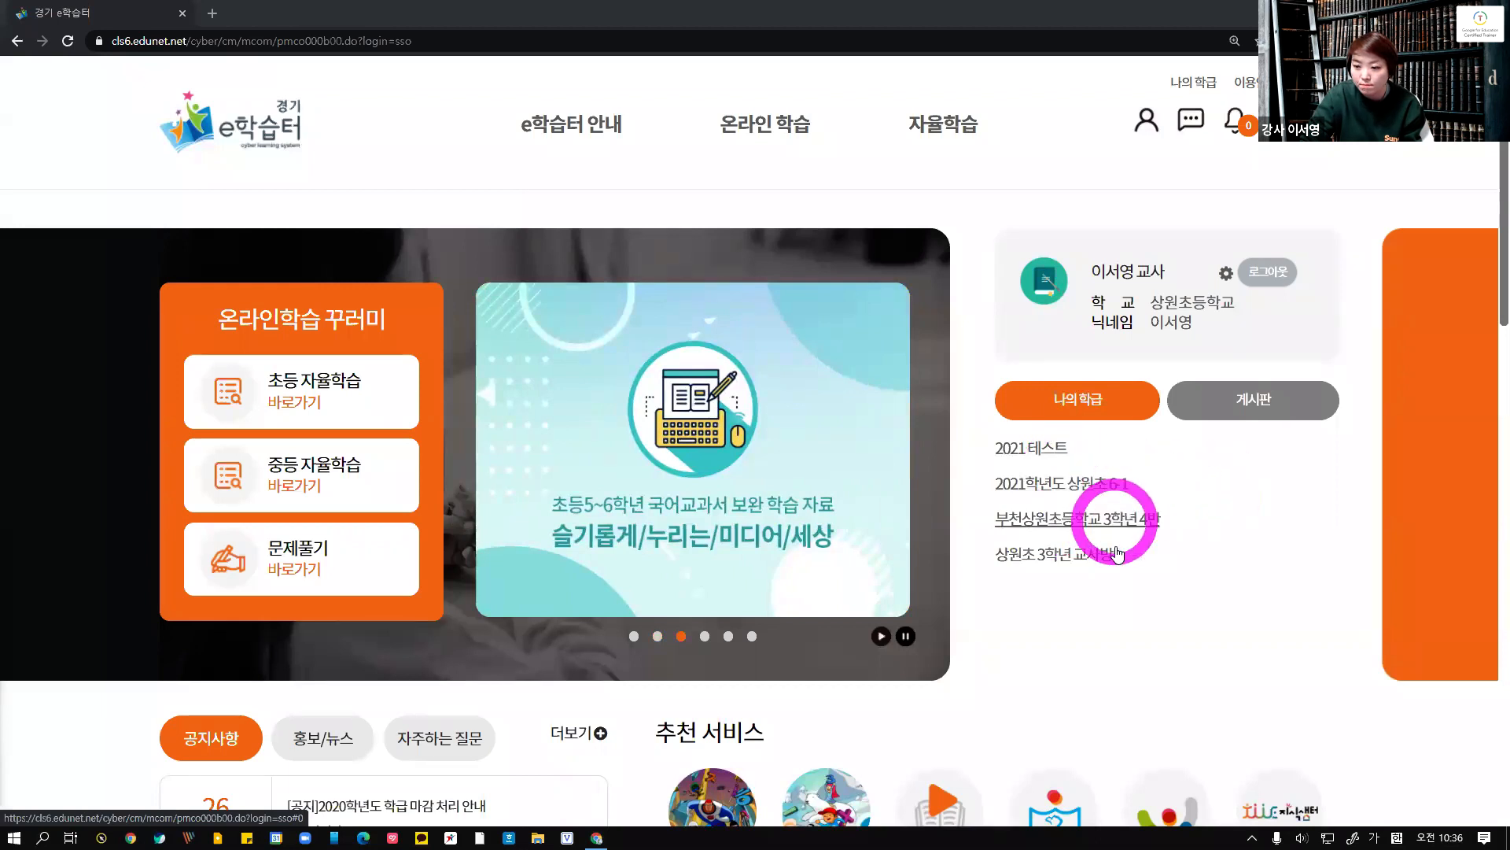
{"action": "left_click", "coordinate": [1099, 492]}
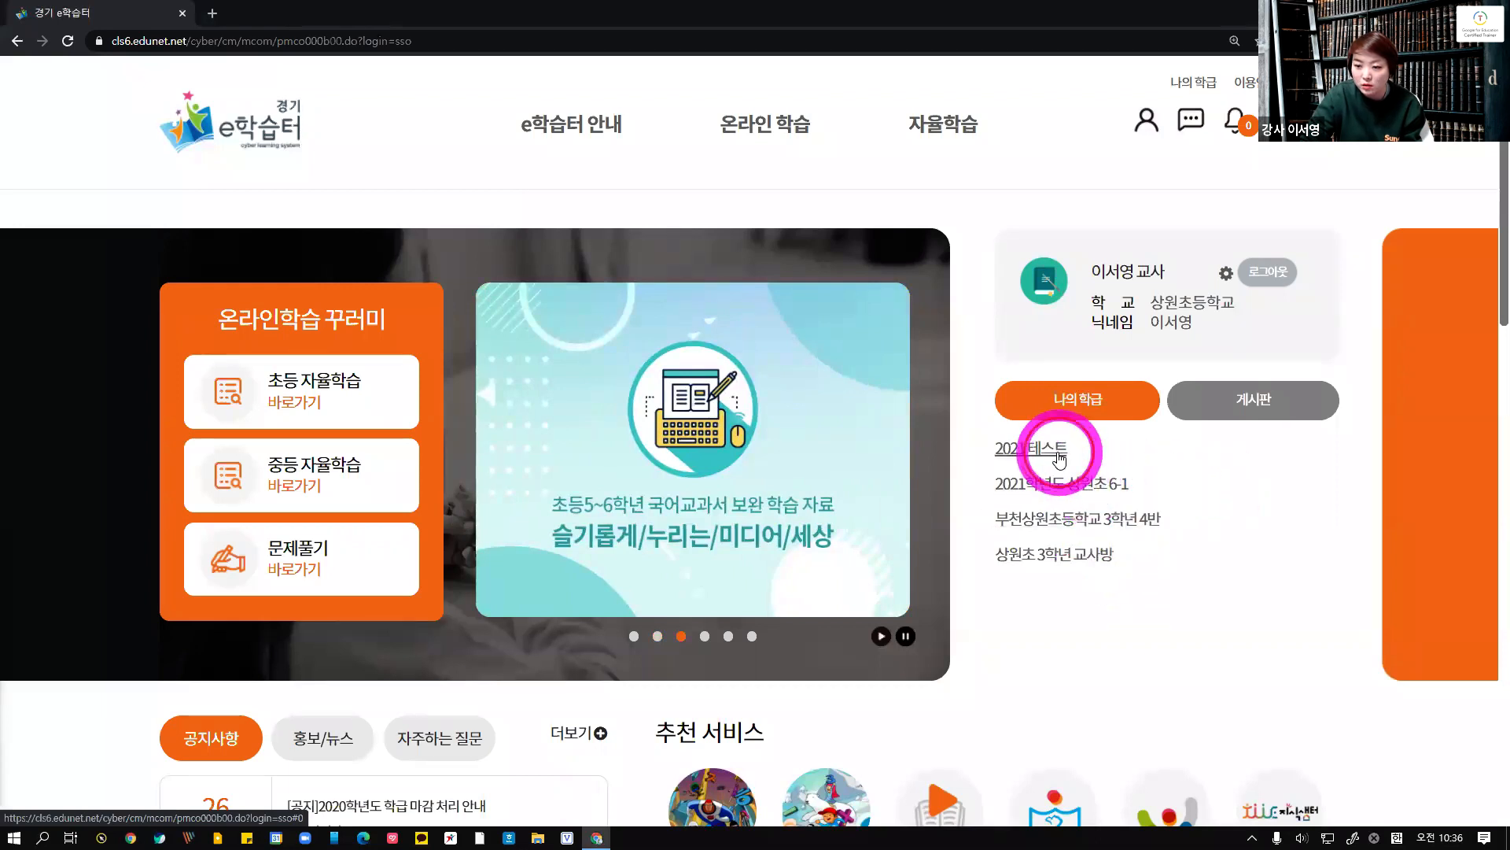
{"action": "left_click", "coordinate": [1058, 446]}
{"action": "scroll", "coordinate": [952, 511], "scroll_direction": "down", "scroll_amount": 5}
{"action": "scroll", "coordinate": [960, 512], "scroll_direction": "down", "scroll_amount": 8}
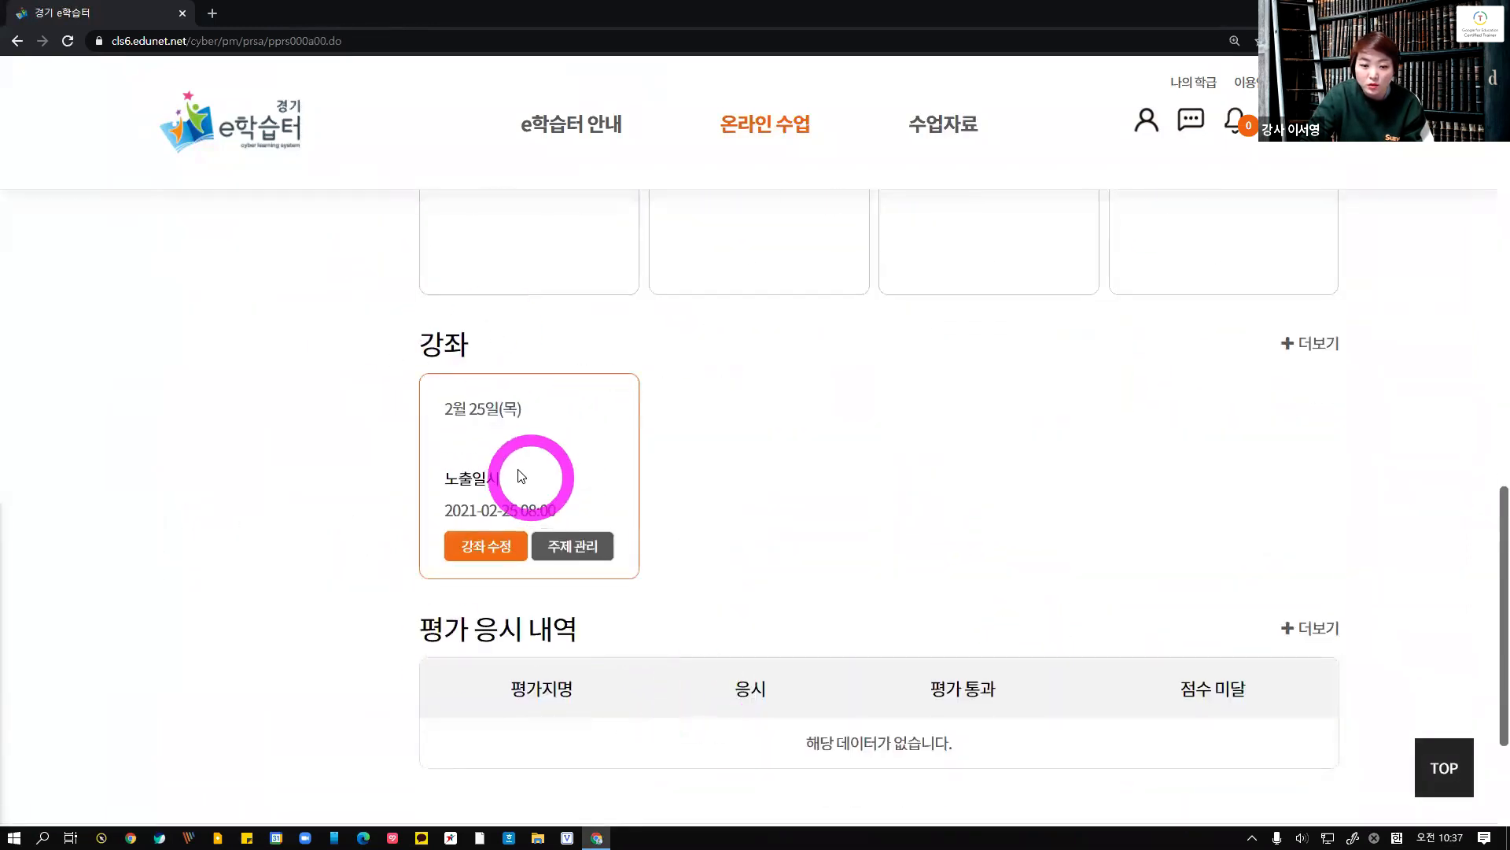
{"action": "left_click", "coordinate": [489, 411]}
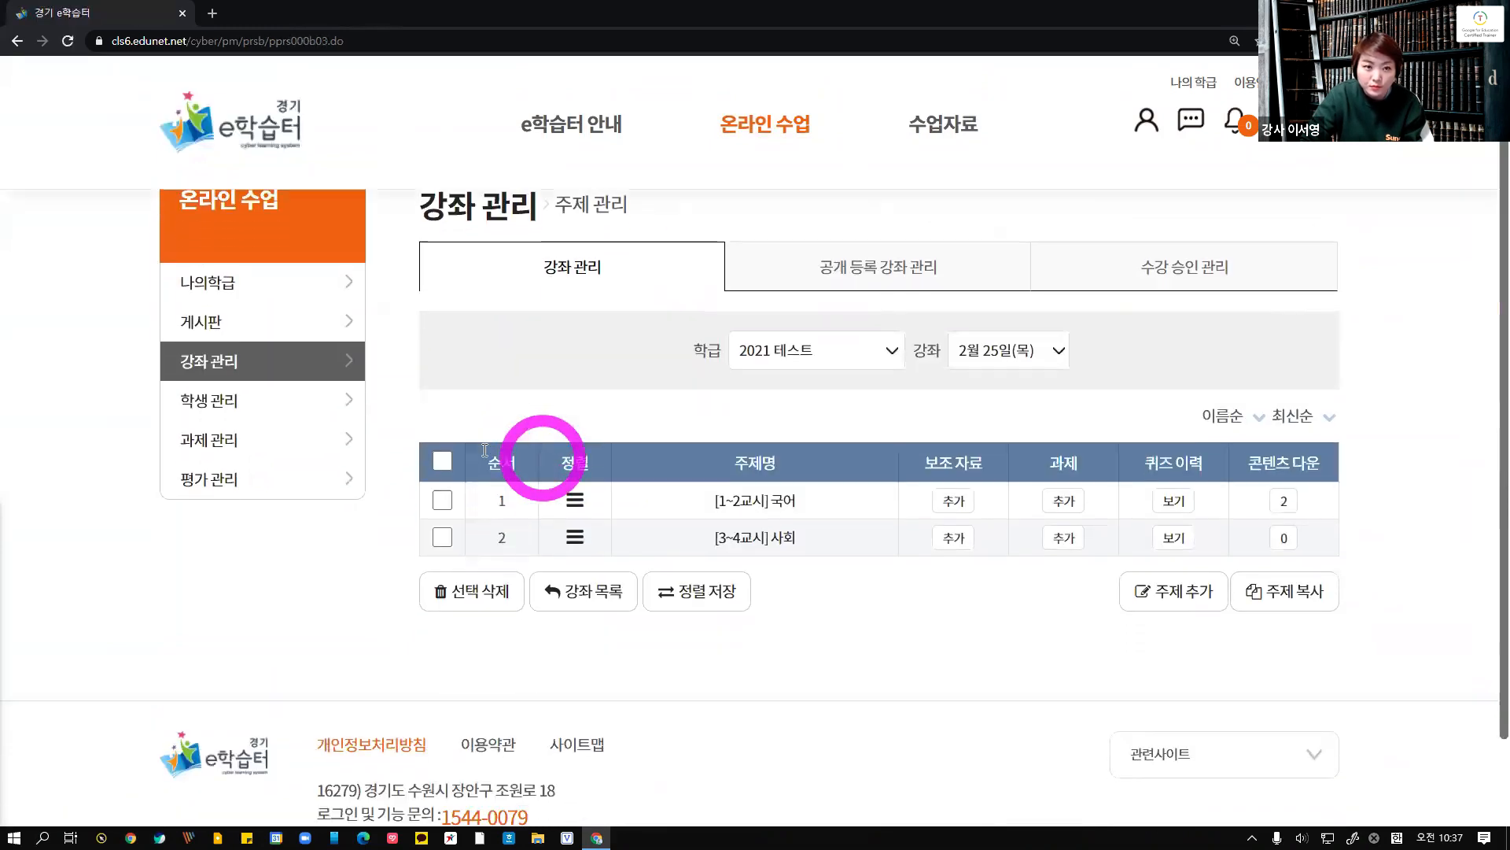
Go back to the 2021 테스트 class page and open its enrolled student list
{"action": "left_click", "coordinate": [18, 40]}
{"action": "scroll", "coordinate": [692, 546], "scroll_direction": "up", "scroll_amount": 10}
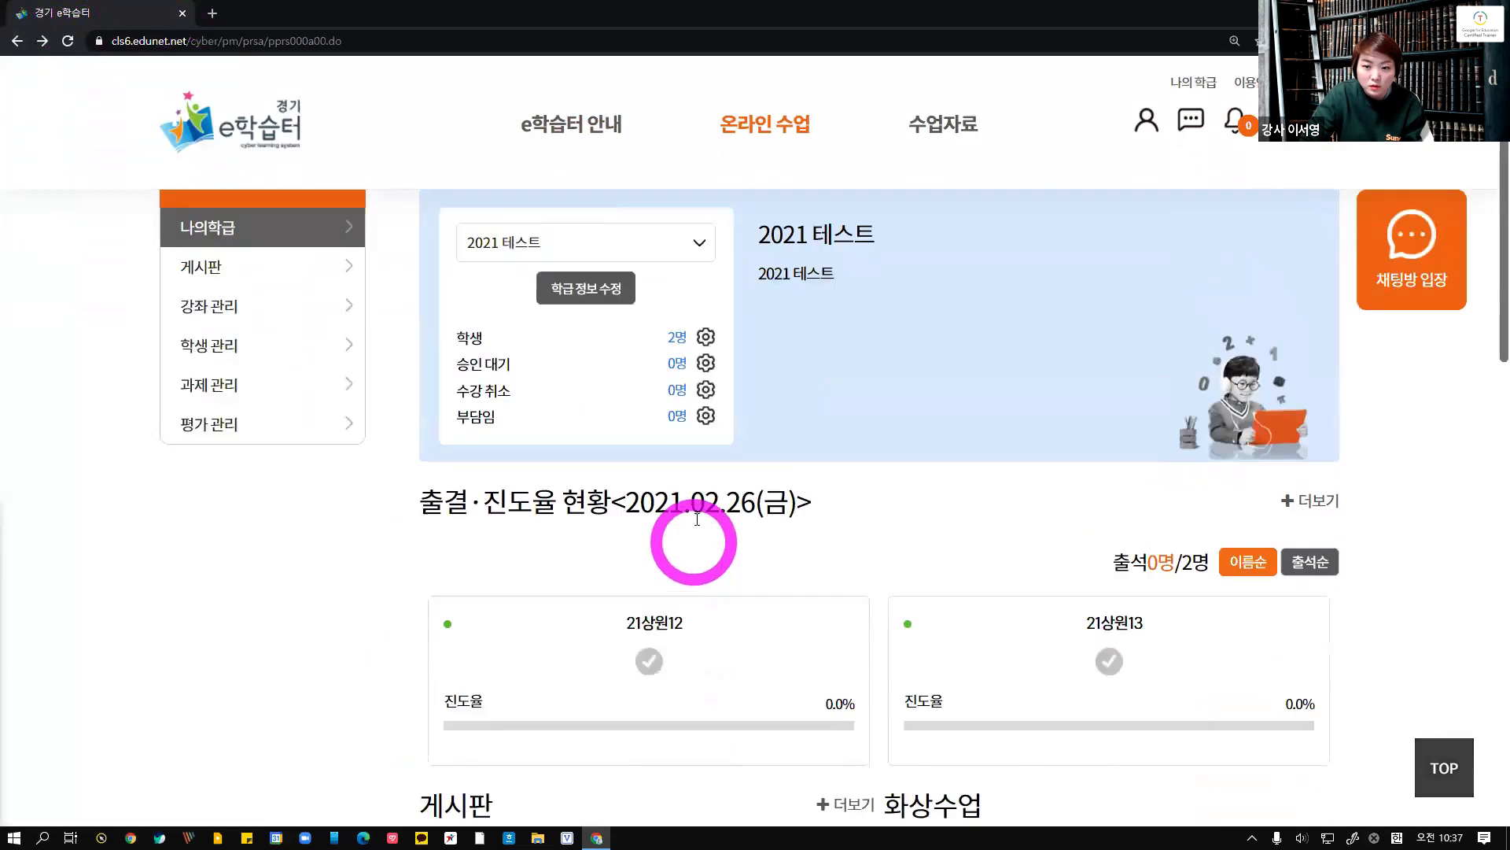
{"action": "left_click", "coordinate": [678, 338]}
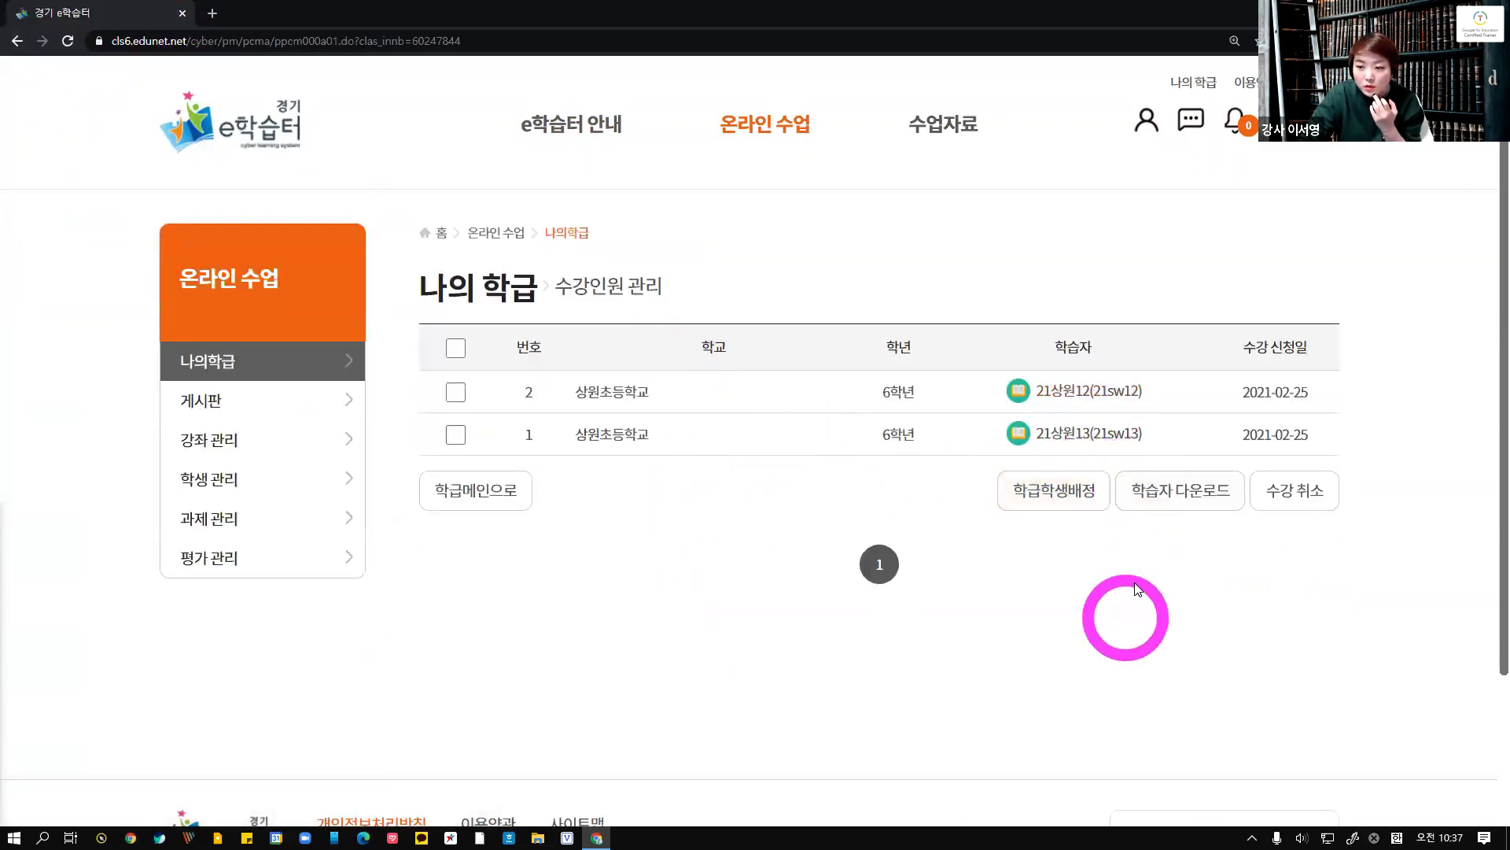
Log out and log in as a different saved student account
{"action": "left_click", "coordinate": [220, 126]}
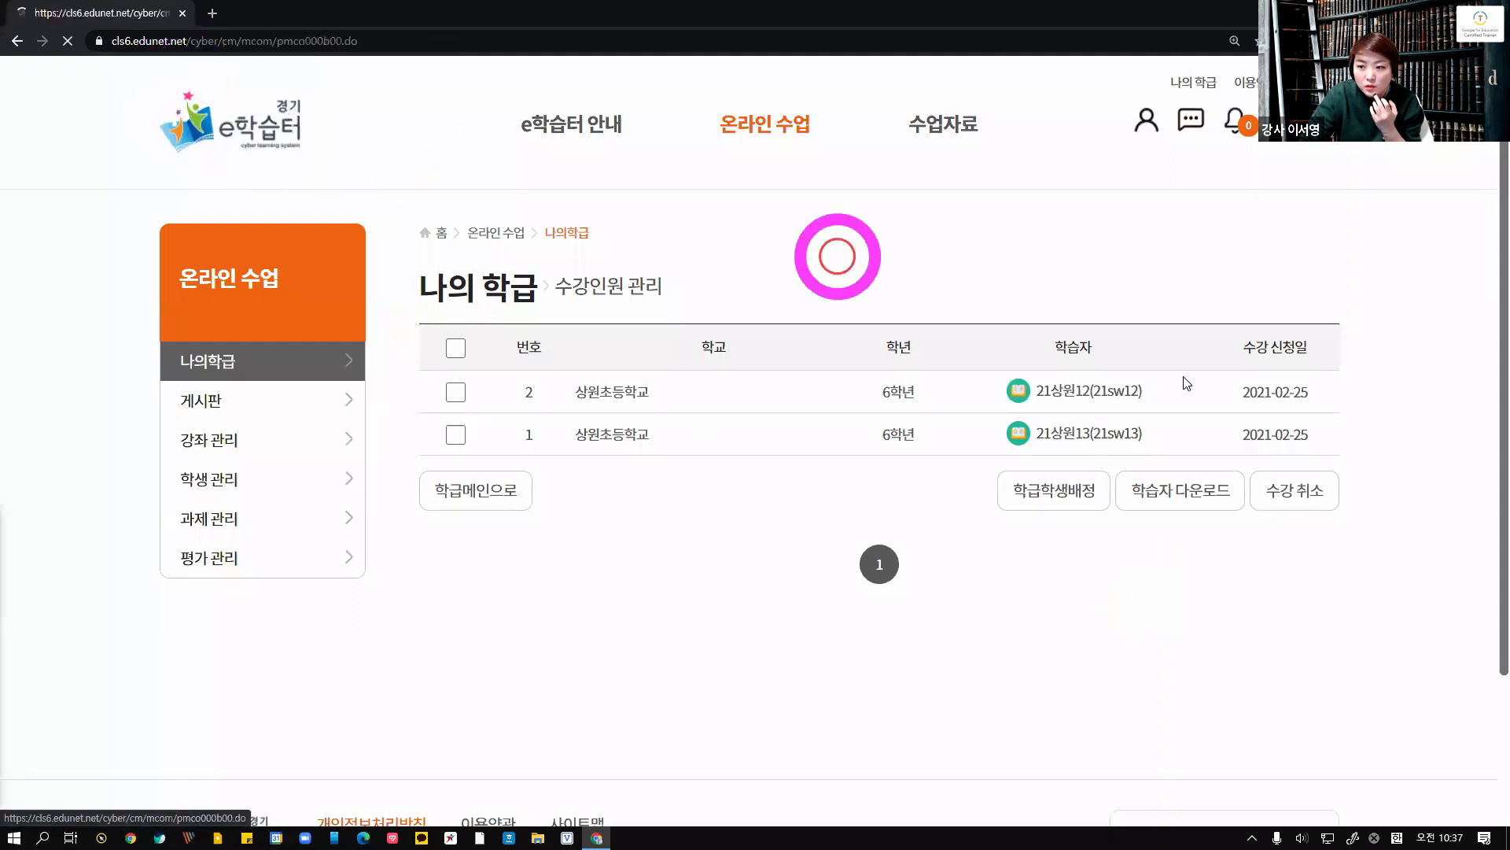
{"action": "left_click", "coordinate": [1268, 273]}
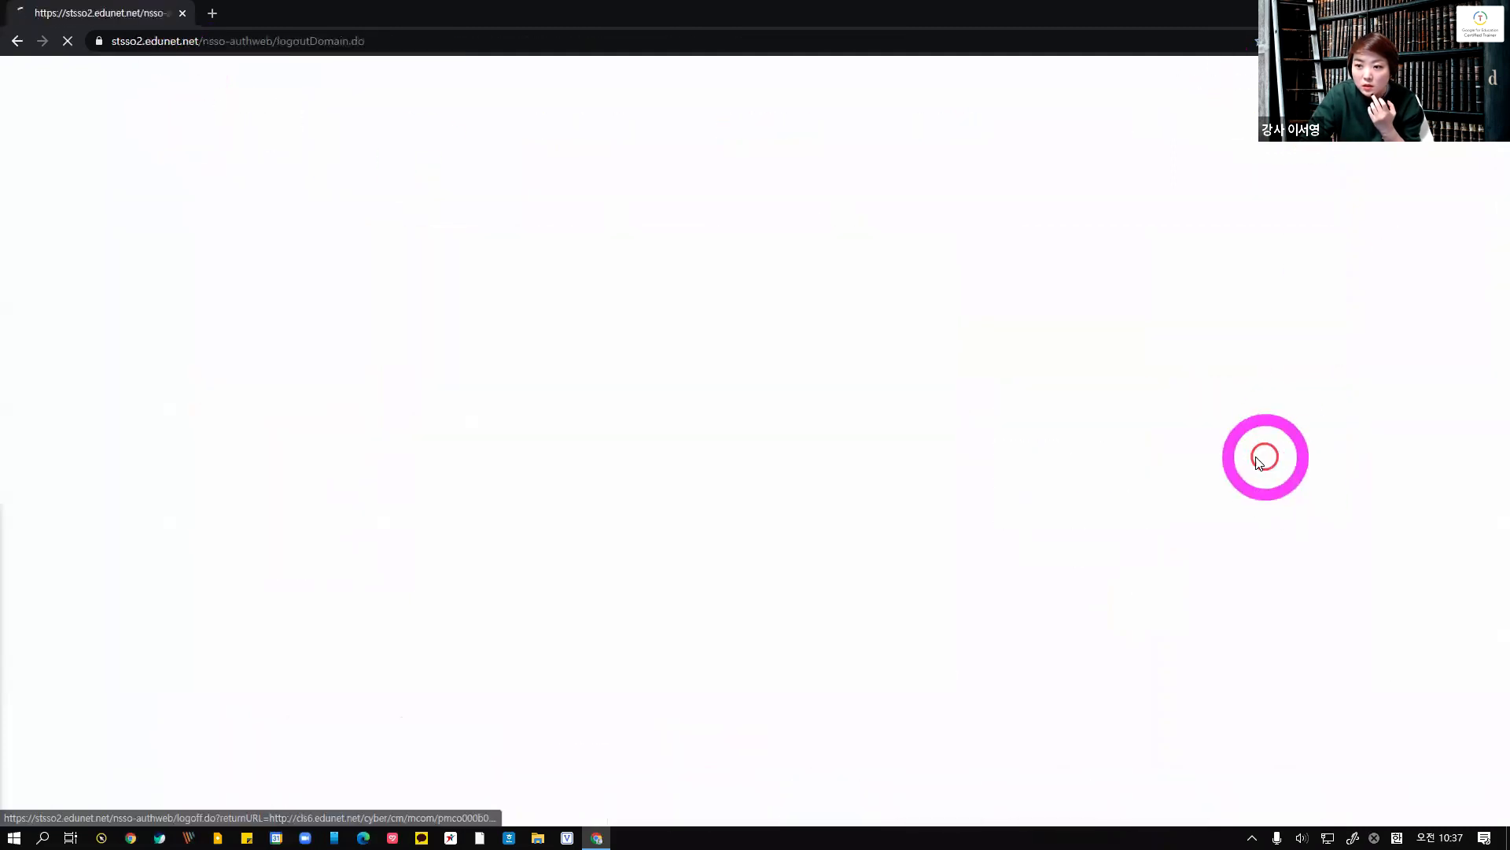
{"action": "left_click", "coordinate": [1142, 401]}
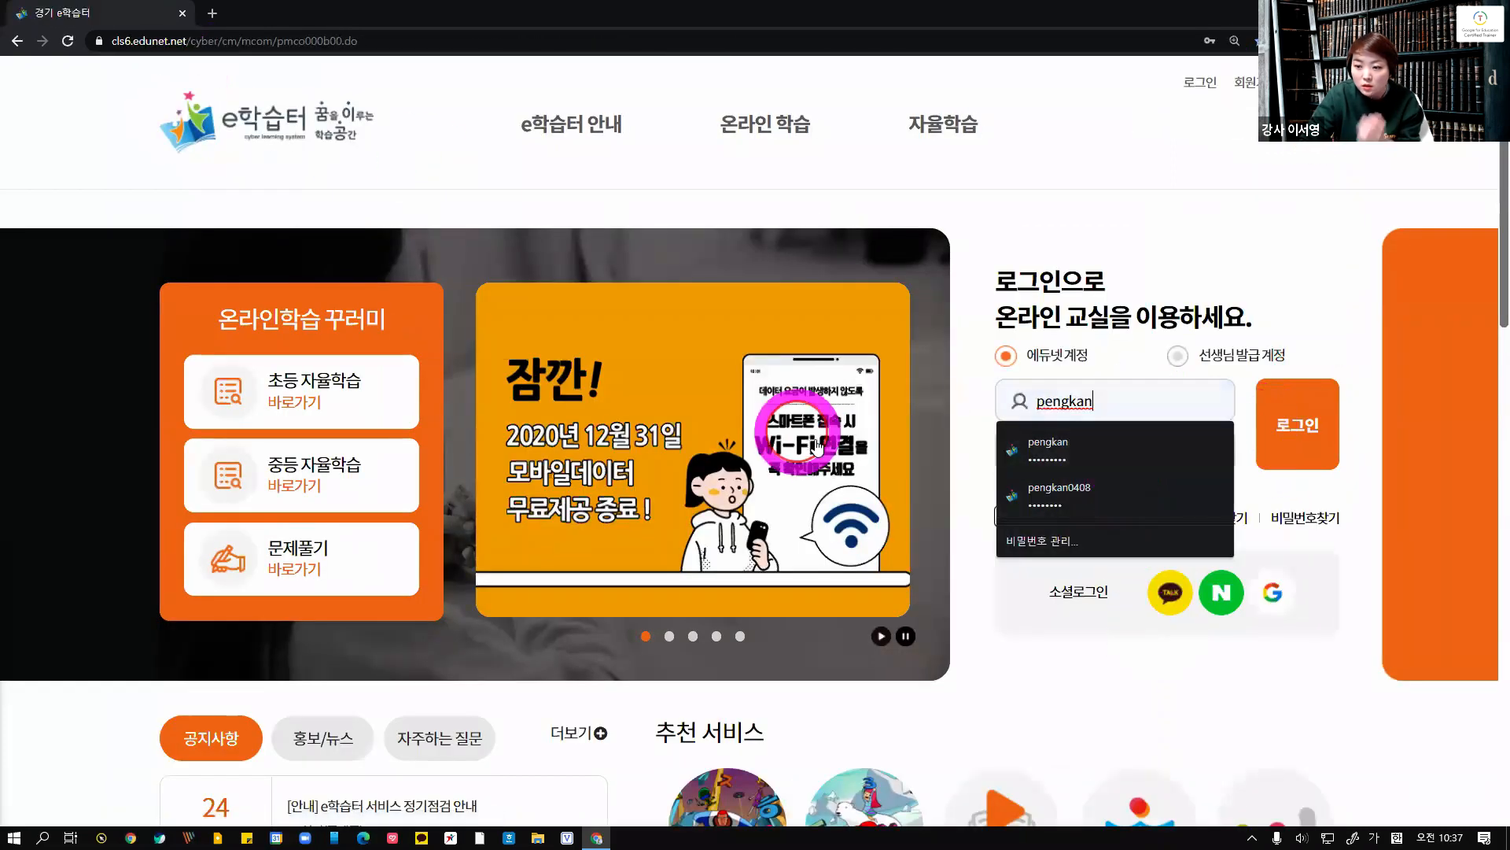
{"action": "left_click", "coordinate": [1047, 447]}
{"action": "left_click", "coordinate": [1109, 403]}
{"action": "left_click_drag", "start_coordinate": [1109, 403], "coordinate": [992, 406]}
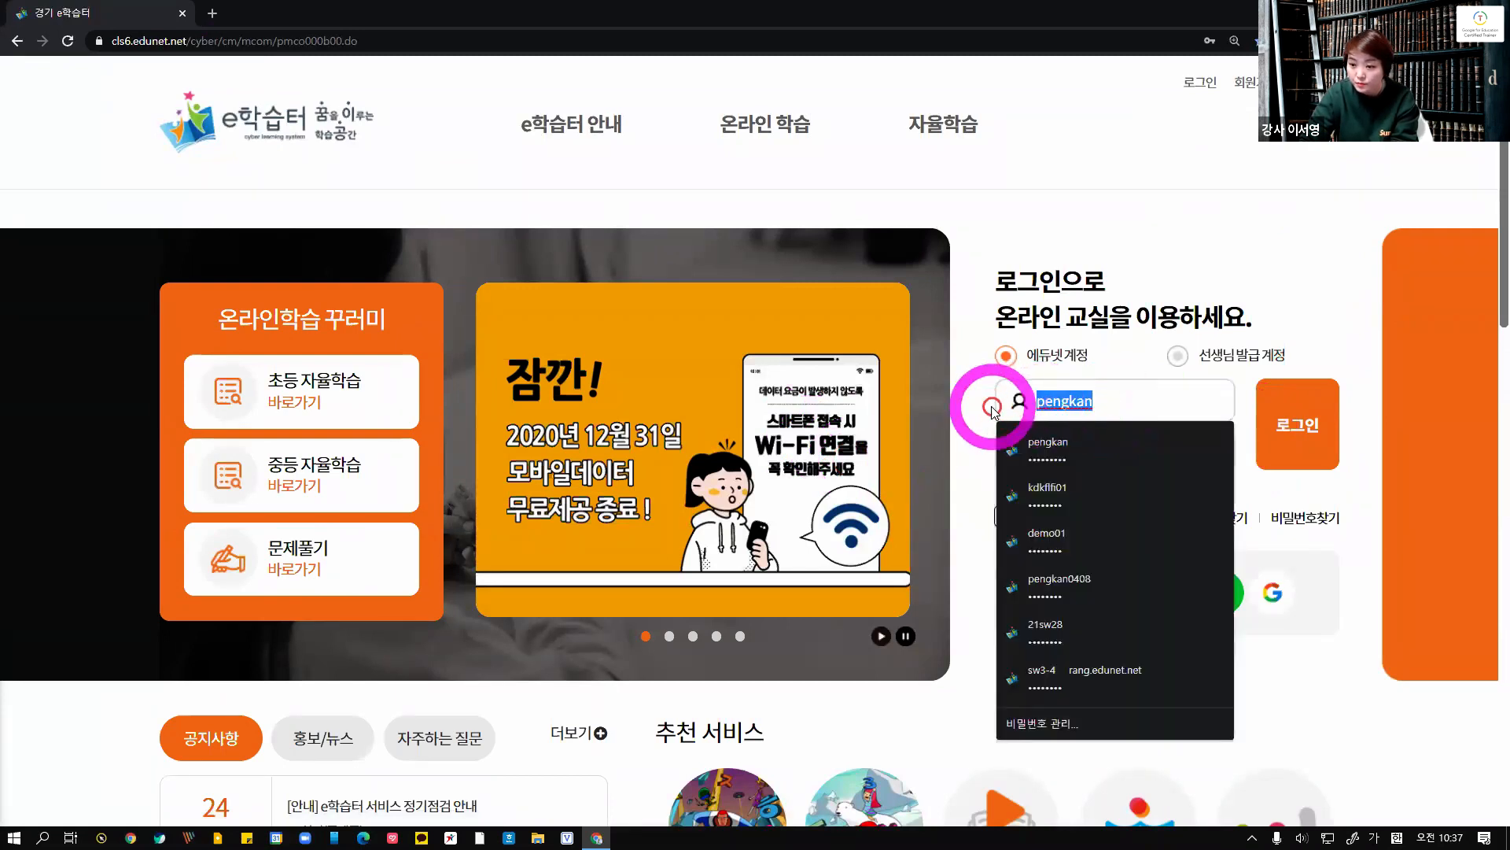
{"action": "key", "text": "BackSpace"}
{"action": "left_click", "coordinate": [1065, 716]}
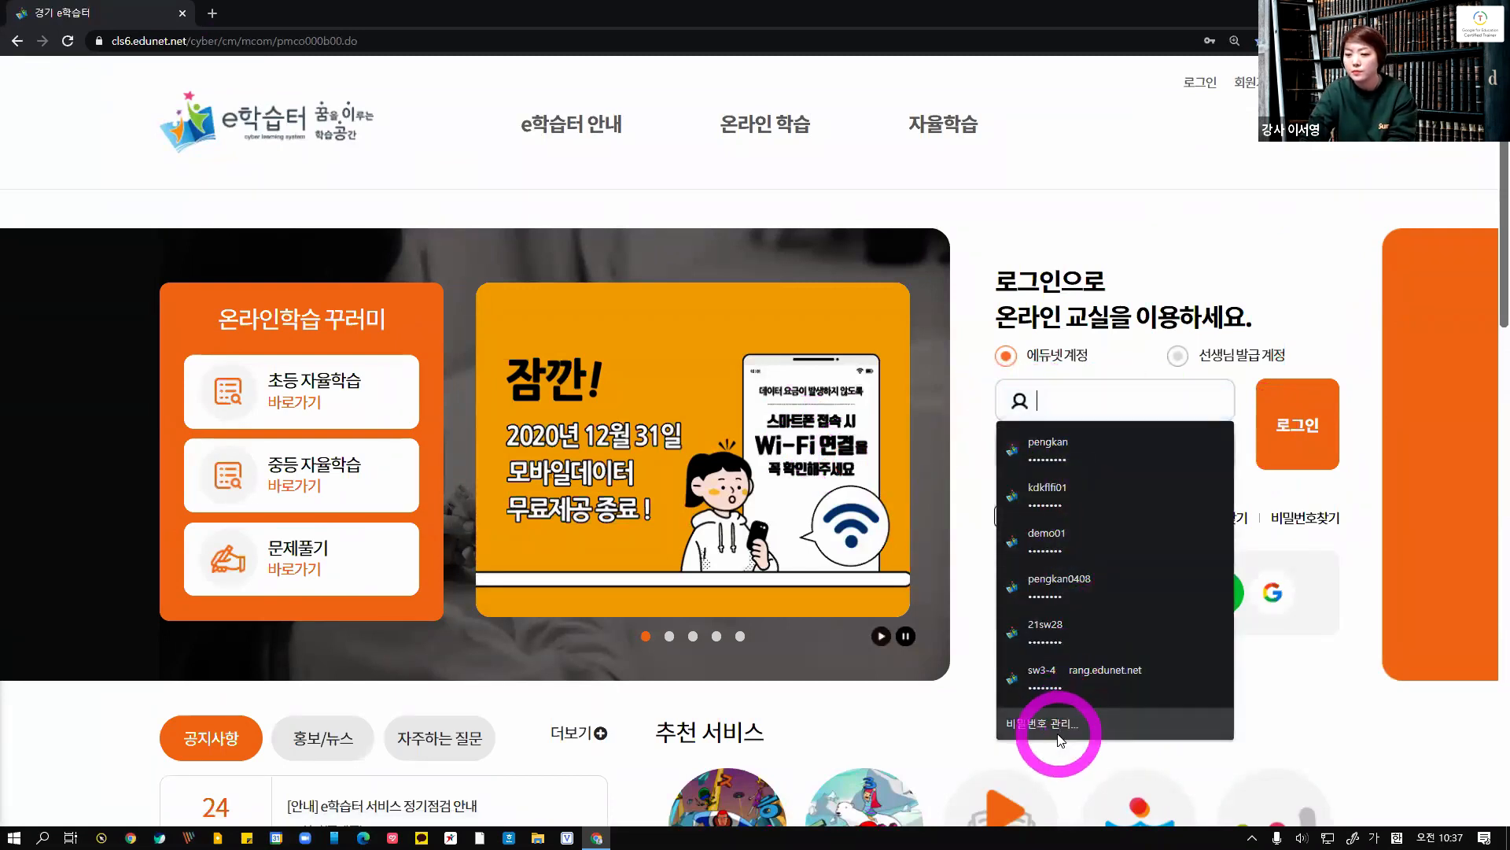
{"action": "left_click", "coordinate": [1053, 471]}
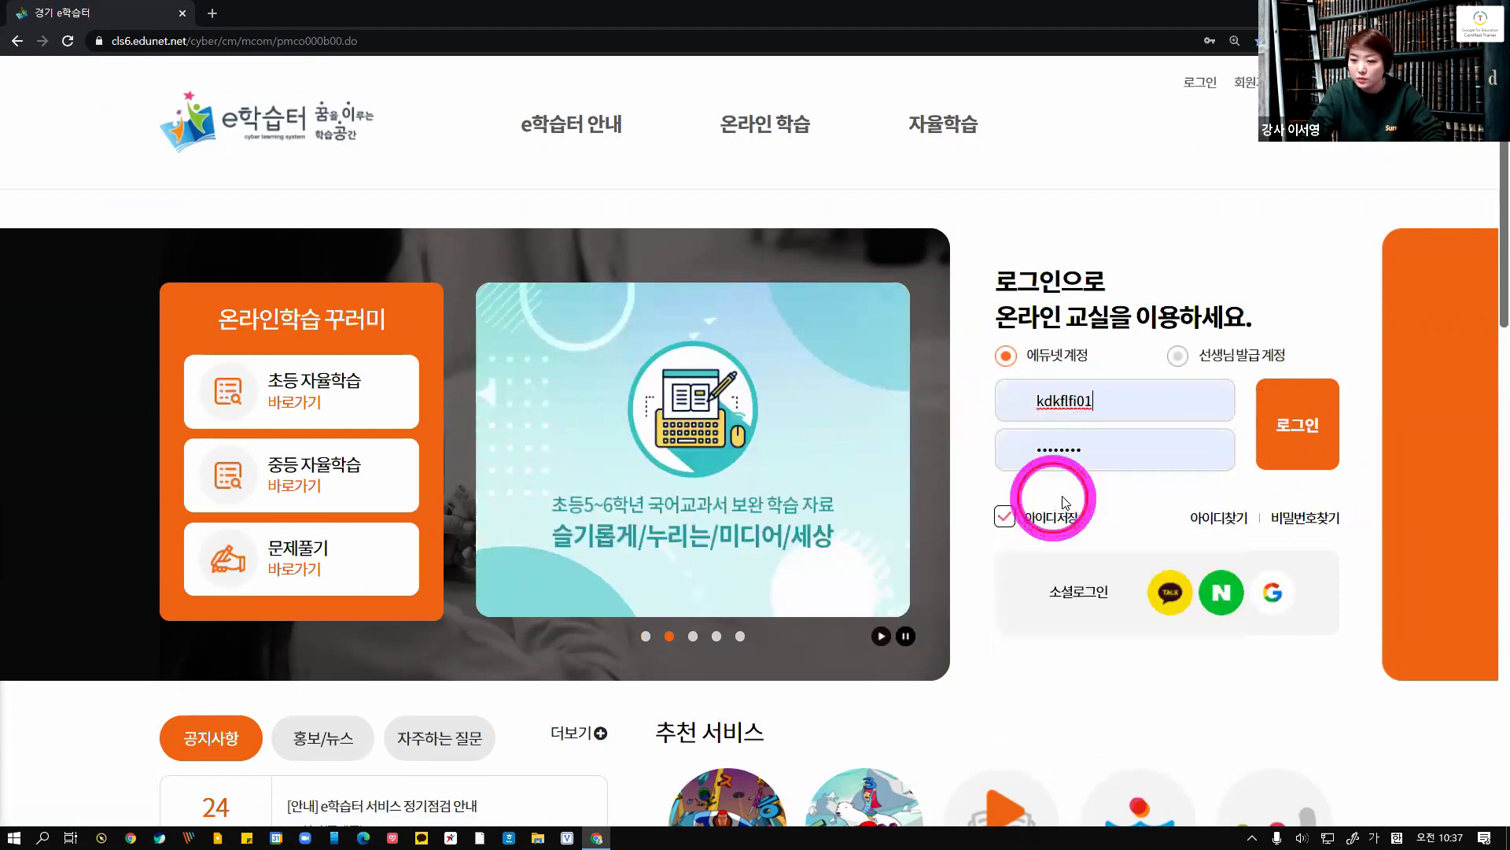
{"action": "left_click", "coordinate": [1278, 428]}
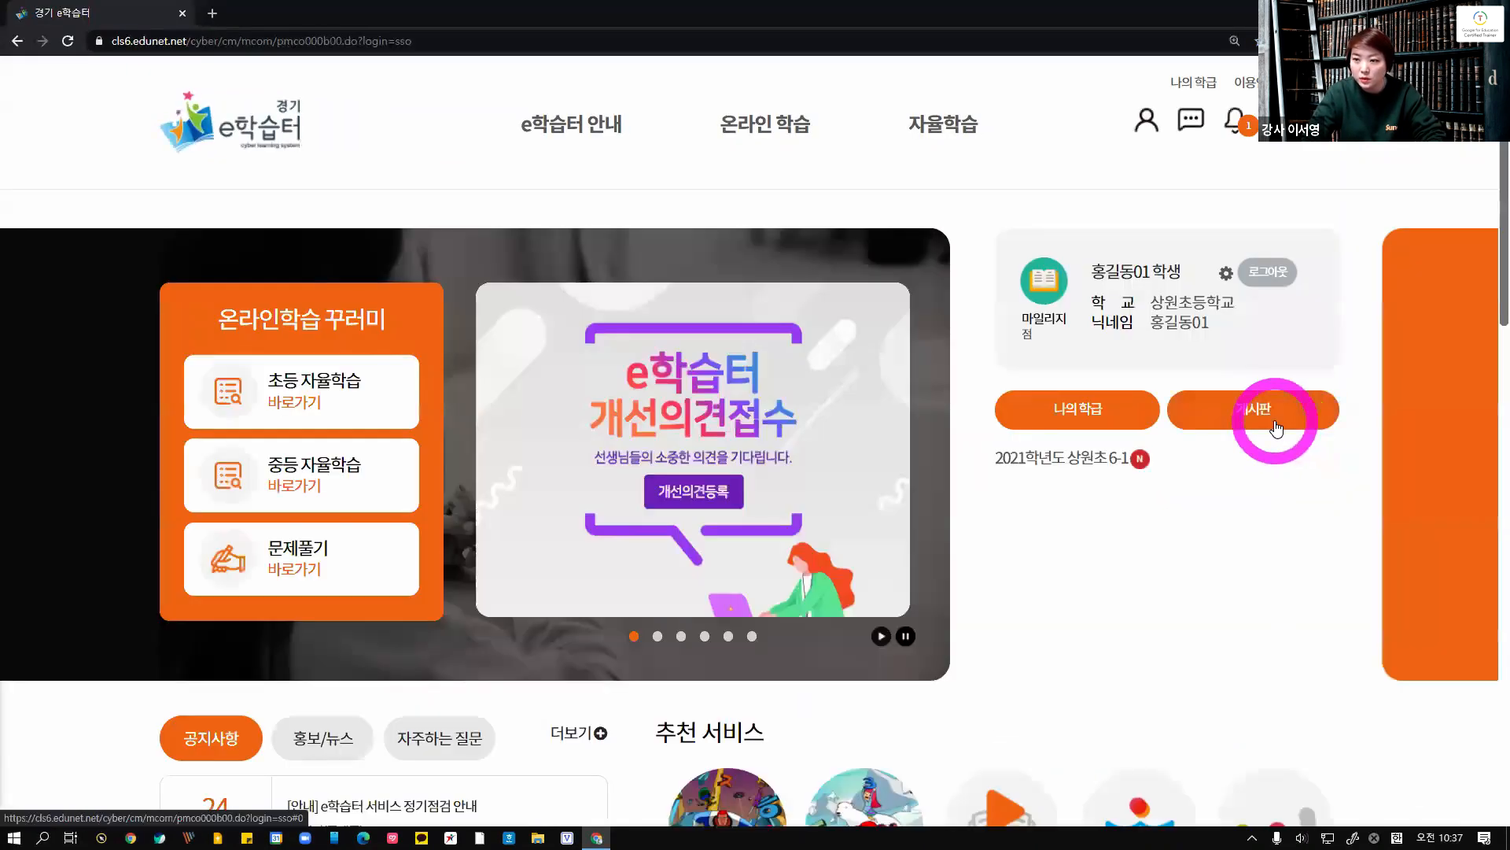
Find the 2021 테스트 class among school classes and apply to enroll in it as the student
{"action": "left_click", "coordinate": [1278, 119]}
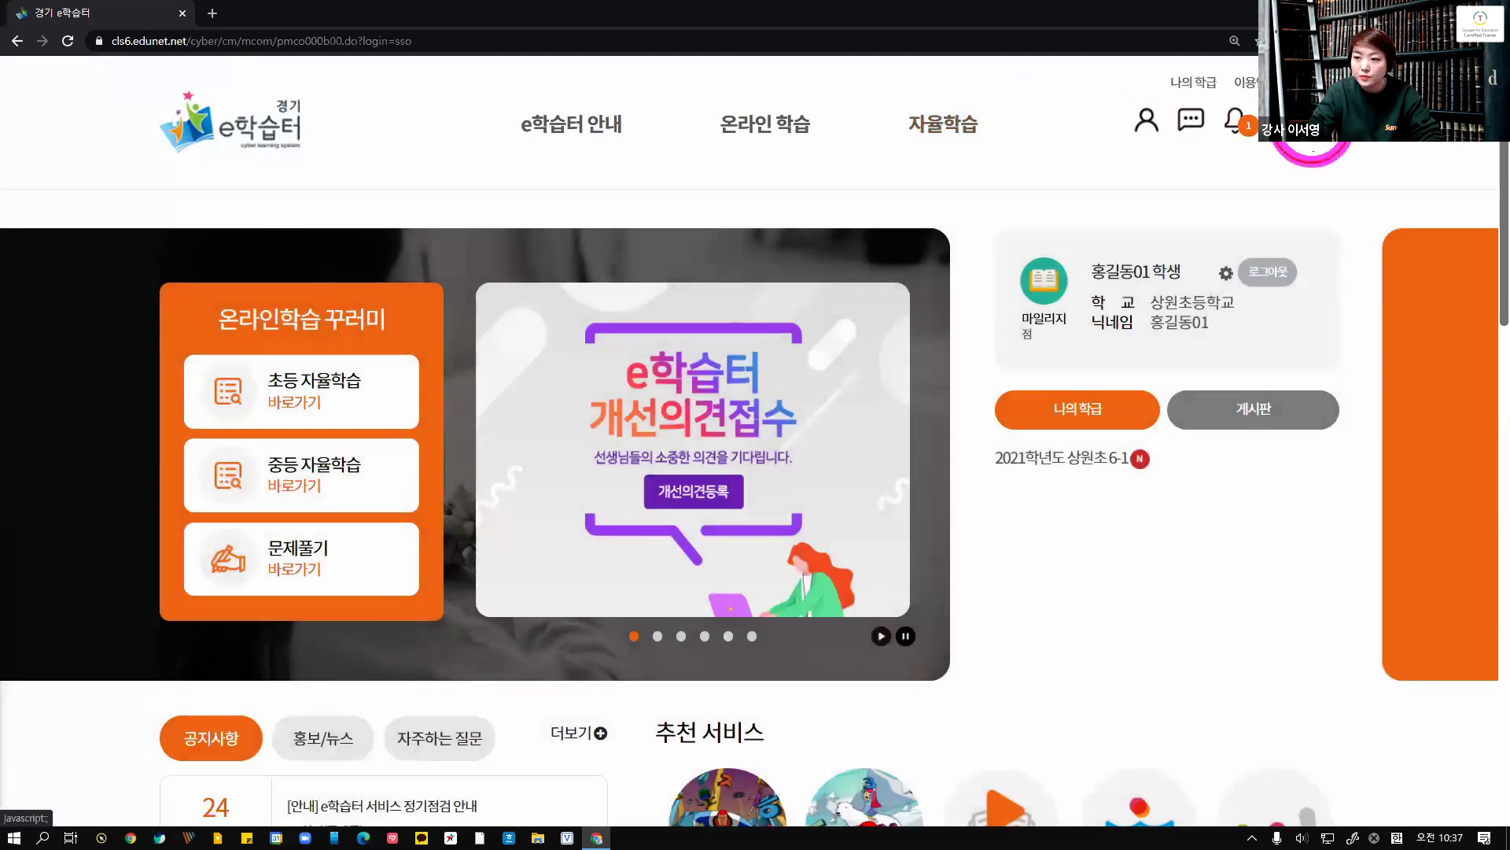
{"action": "left_click", "coordinate": [1311, 124]}
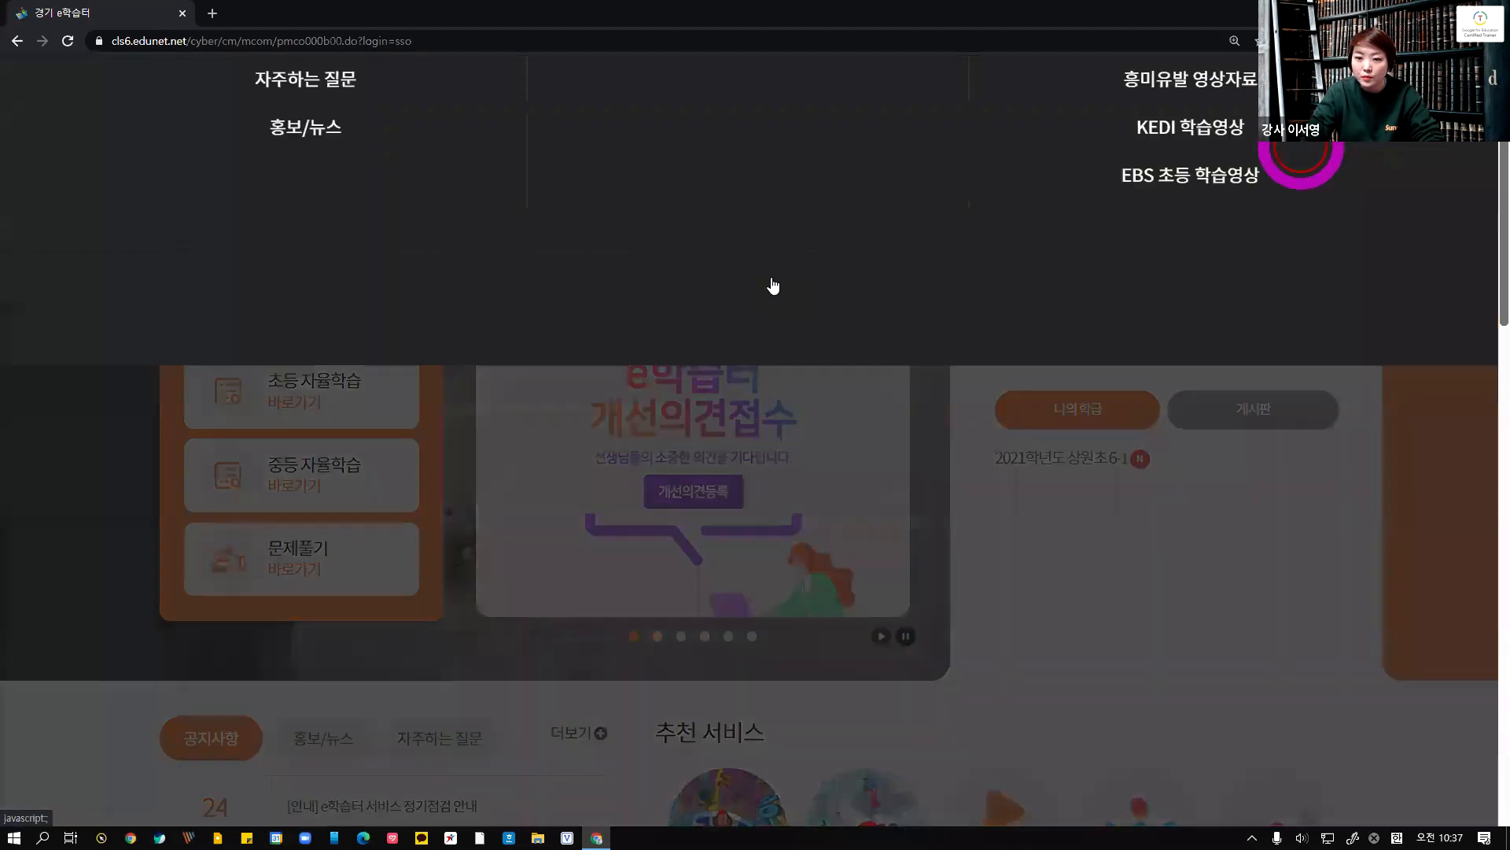
{"action": "left_click", "coordinate": [765, 340]}
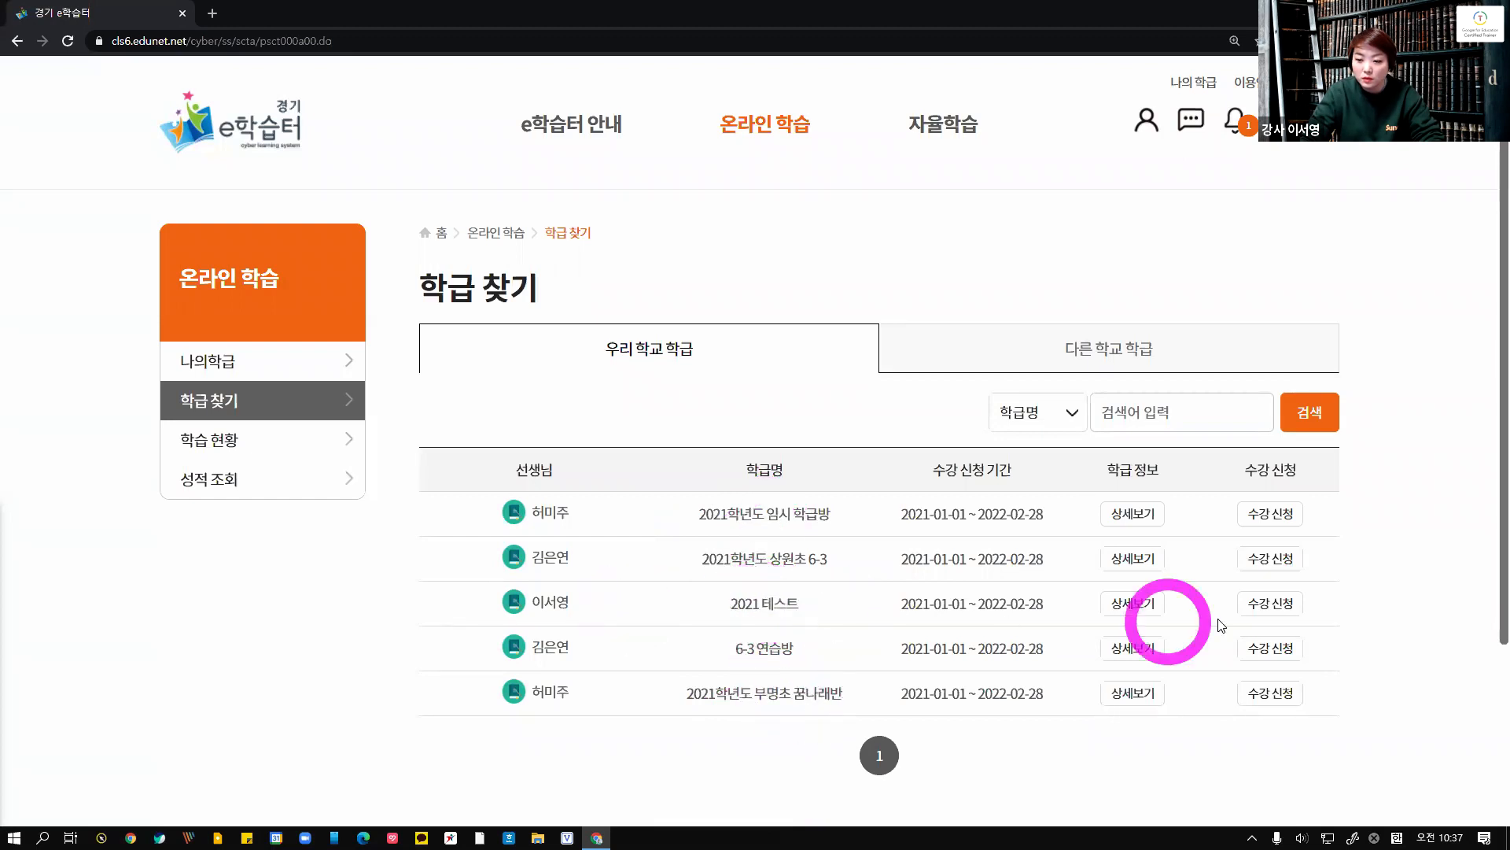
{"action": "left_click", "coordinate": [1263, 604]}
{"action": "left_click", "coordinate": [839, 464]}
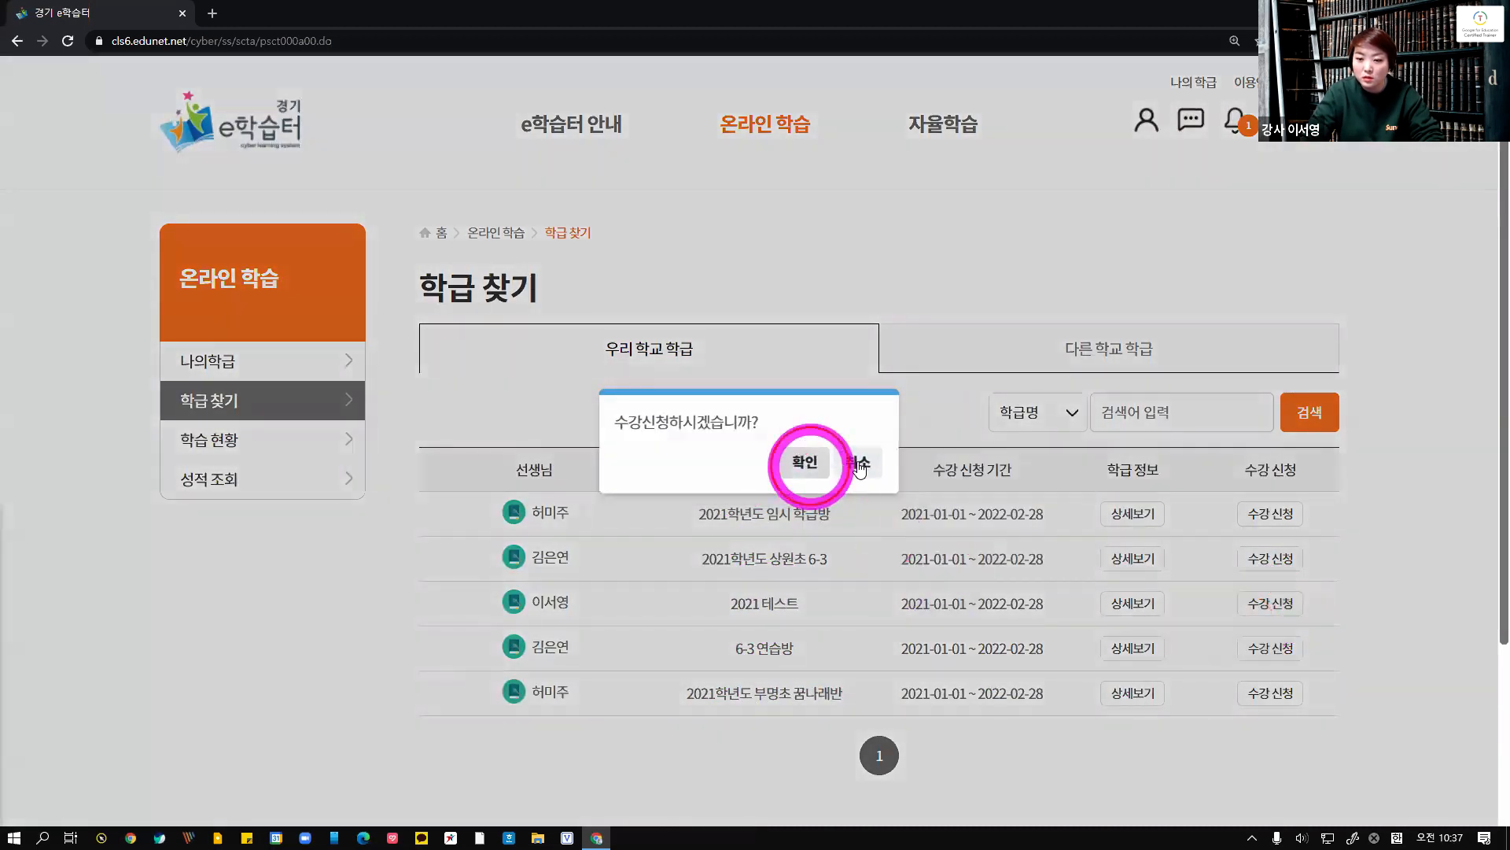
{"action": "left_click", "coordinate": [857, 466]}
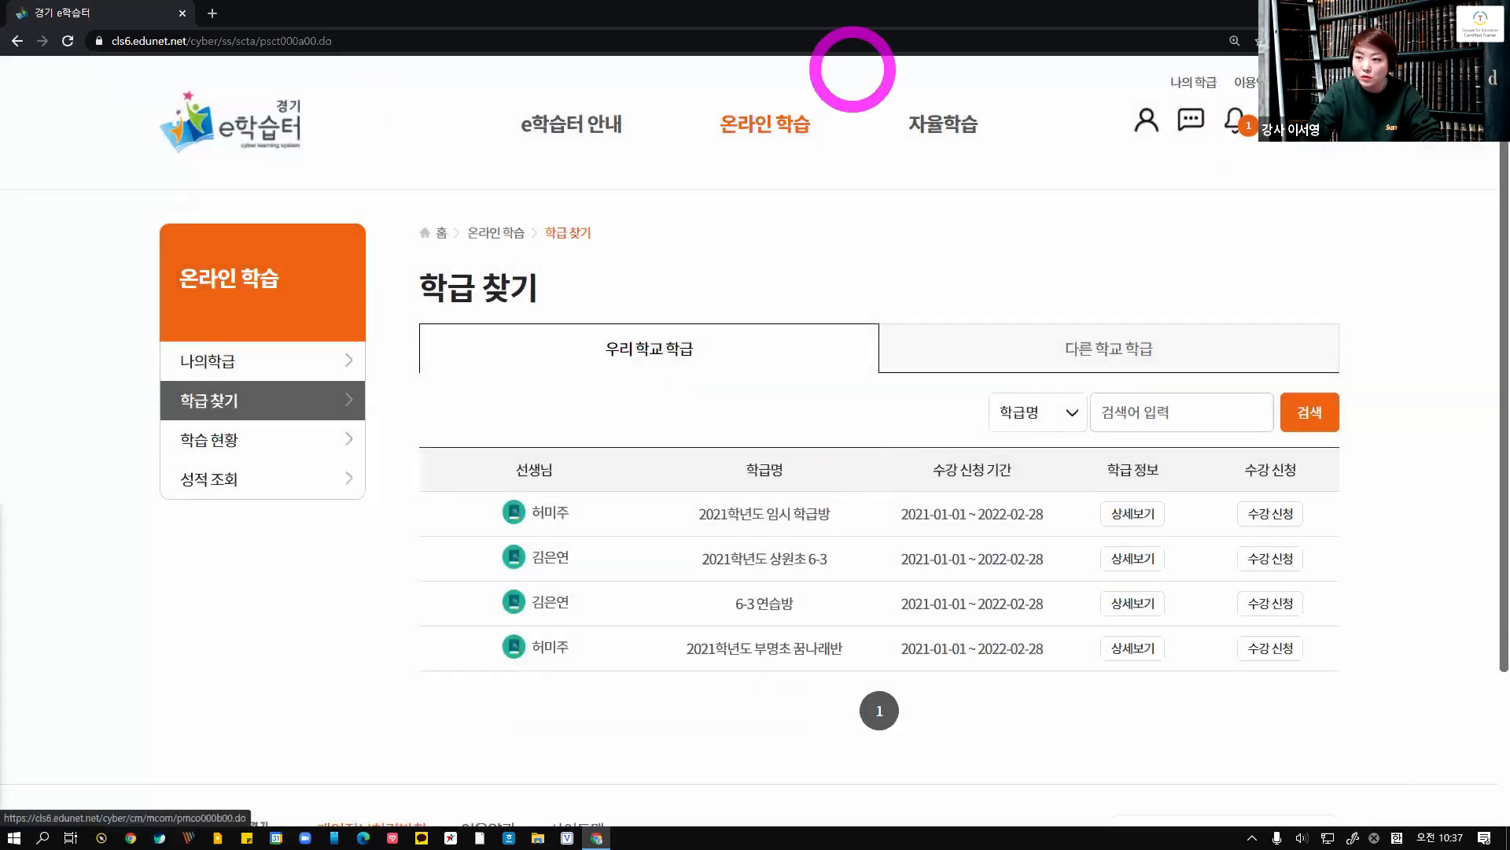
Log out and log back in as the teacher using the saved teacher account
{"action": "left_click", "coordinate": [1318, 82]}
{"action": "left_click", "coordinate": [1158, 402]}
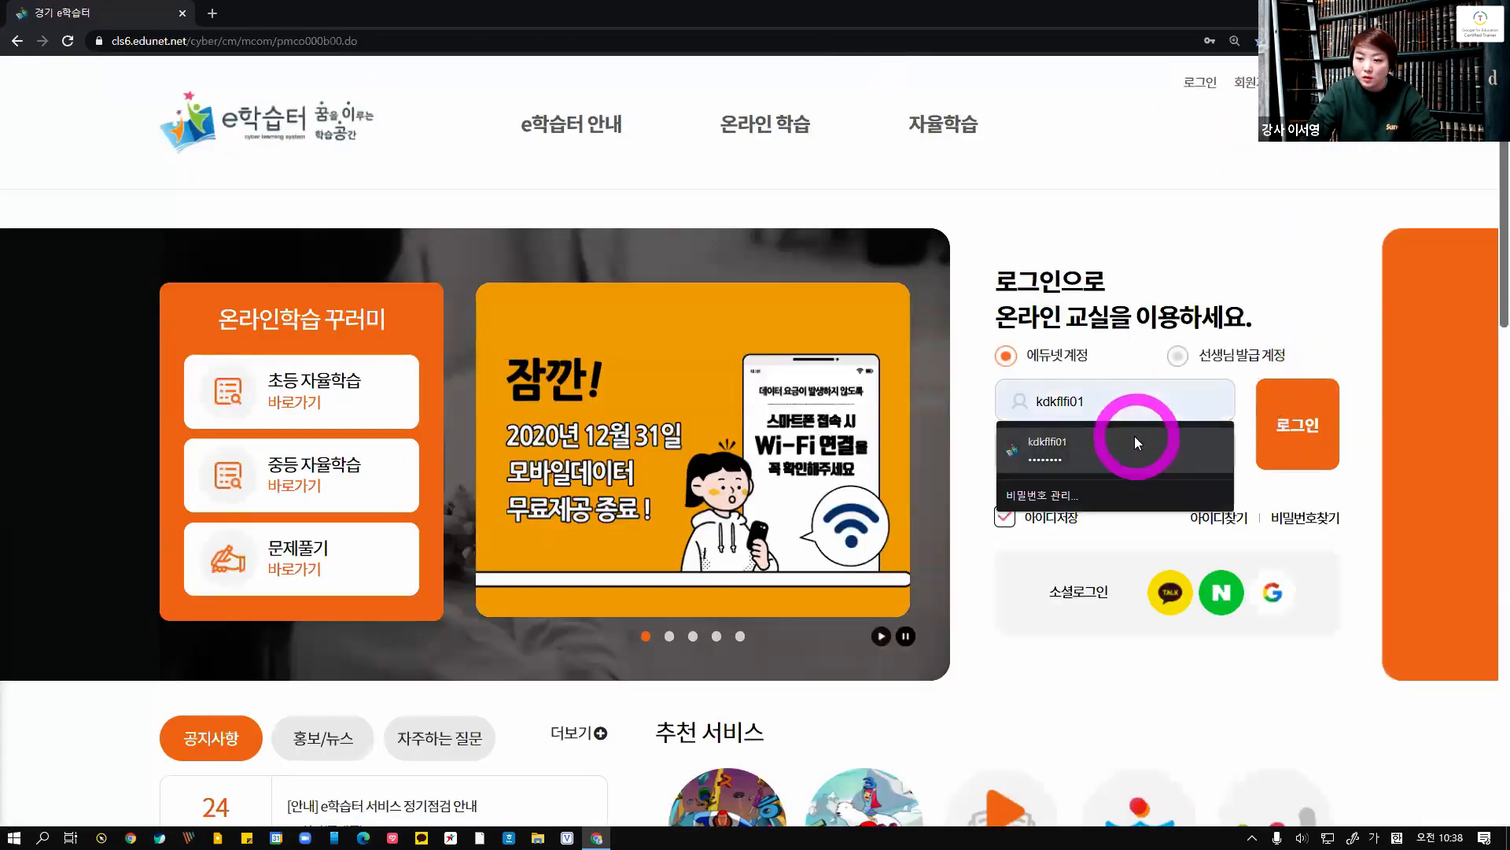
{"action": "left_click_drag", "start_coordinate": [1130, 408], "coordinate": [840, 405]}
{"action": "left_click", "coordinate": [1054, 496]}
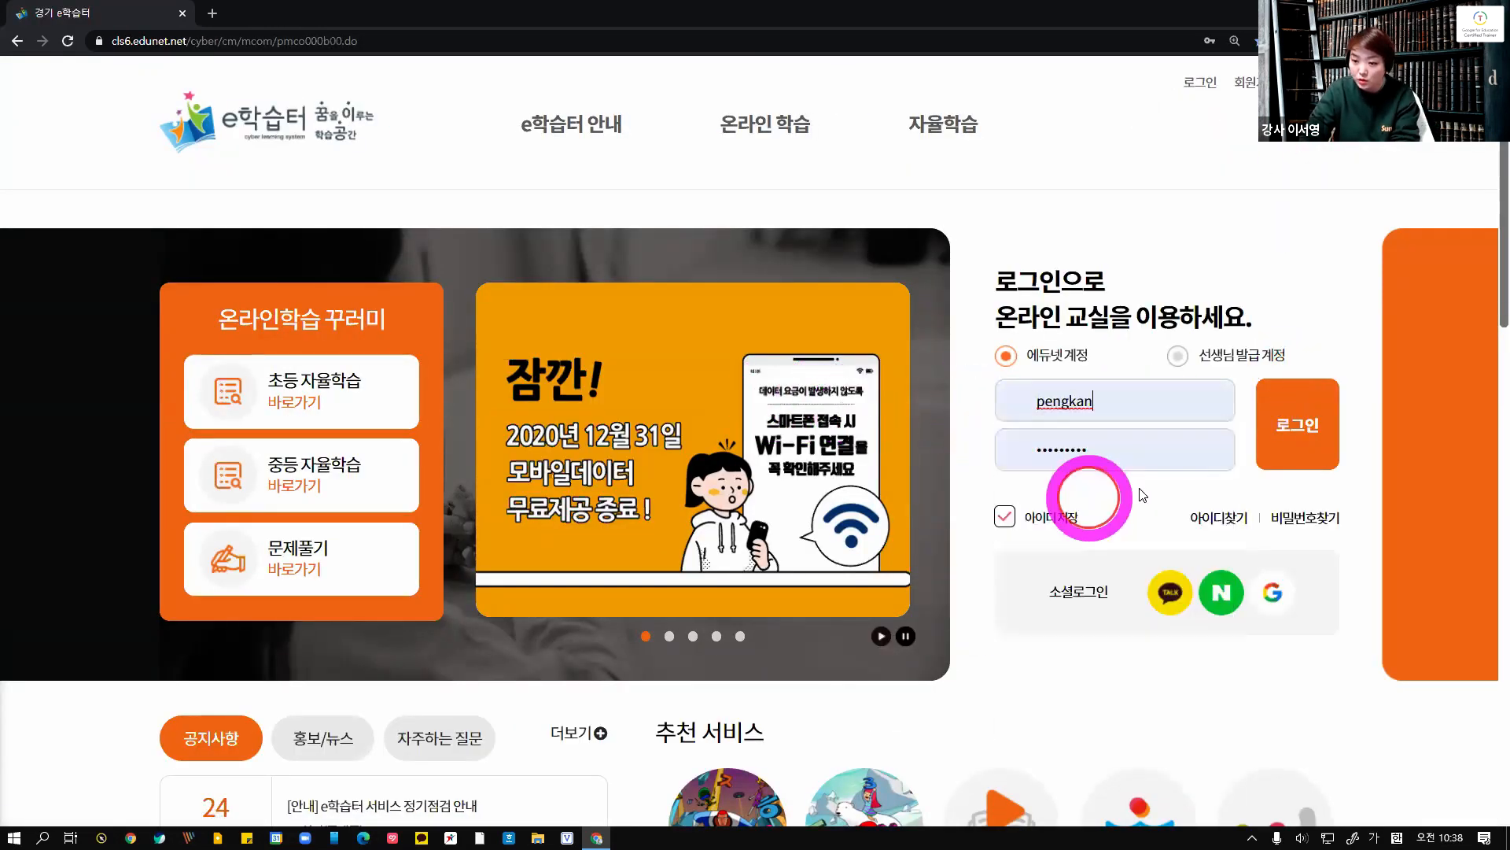
{"action": "left_click", "coordinate": [1308, 423]}
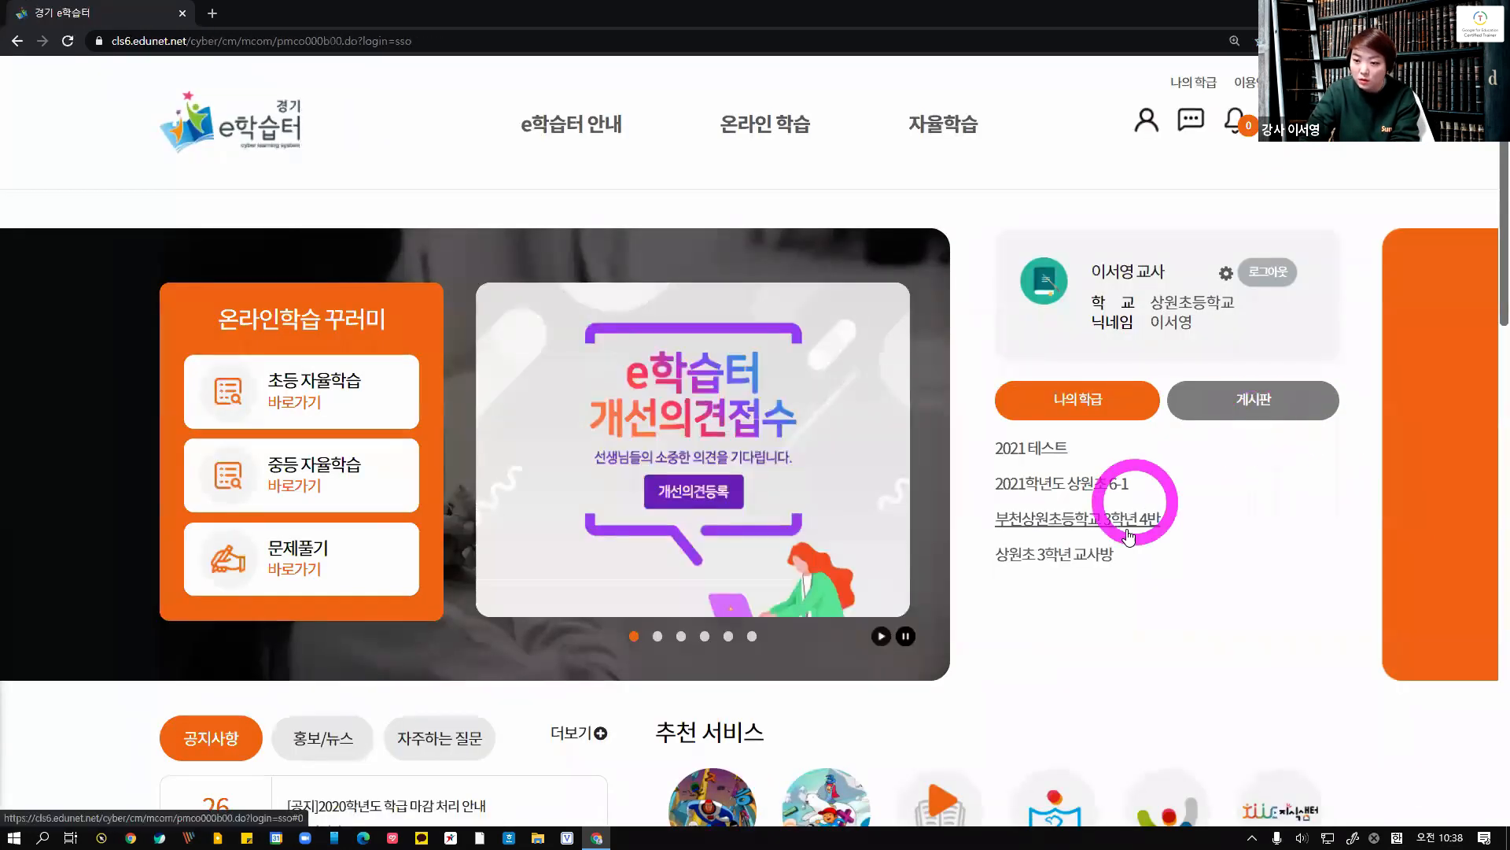
Open the 2021 테스트 class's pending approvals, select the student's request, and approve the enrollment
{"action": "left_click", "coordinate": [1038, 452]}
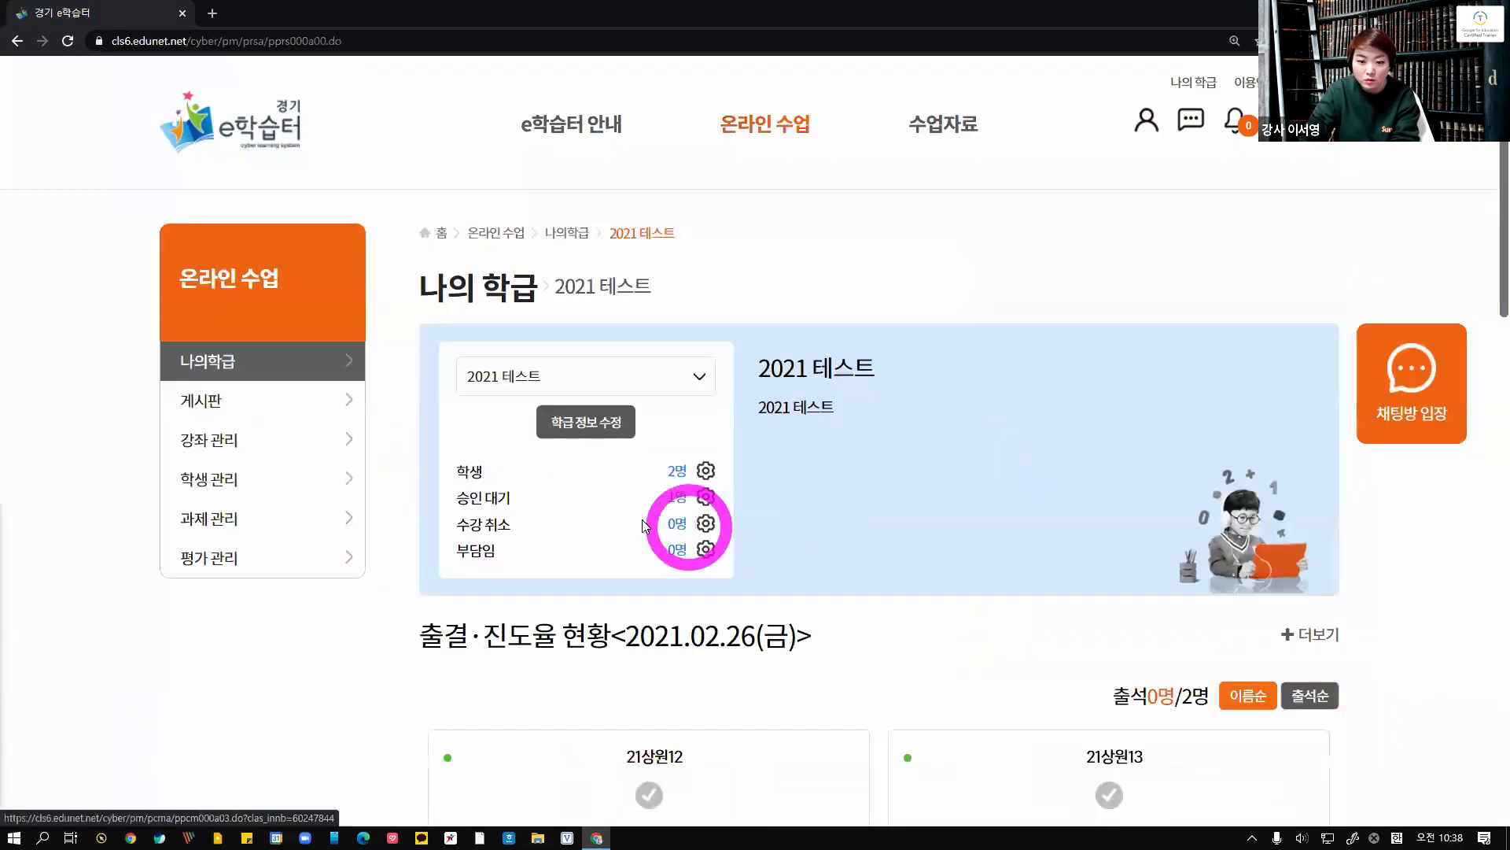
{"action": "left_click", "coordinate": [675, 503]}
{"action": "left_click", "coordinate": [1164, 457]}
{"action": "left_click", "coordinate": [859, 463]}
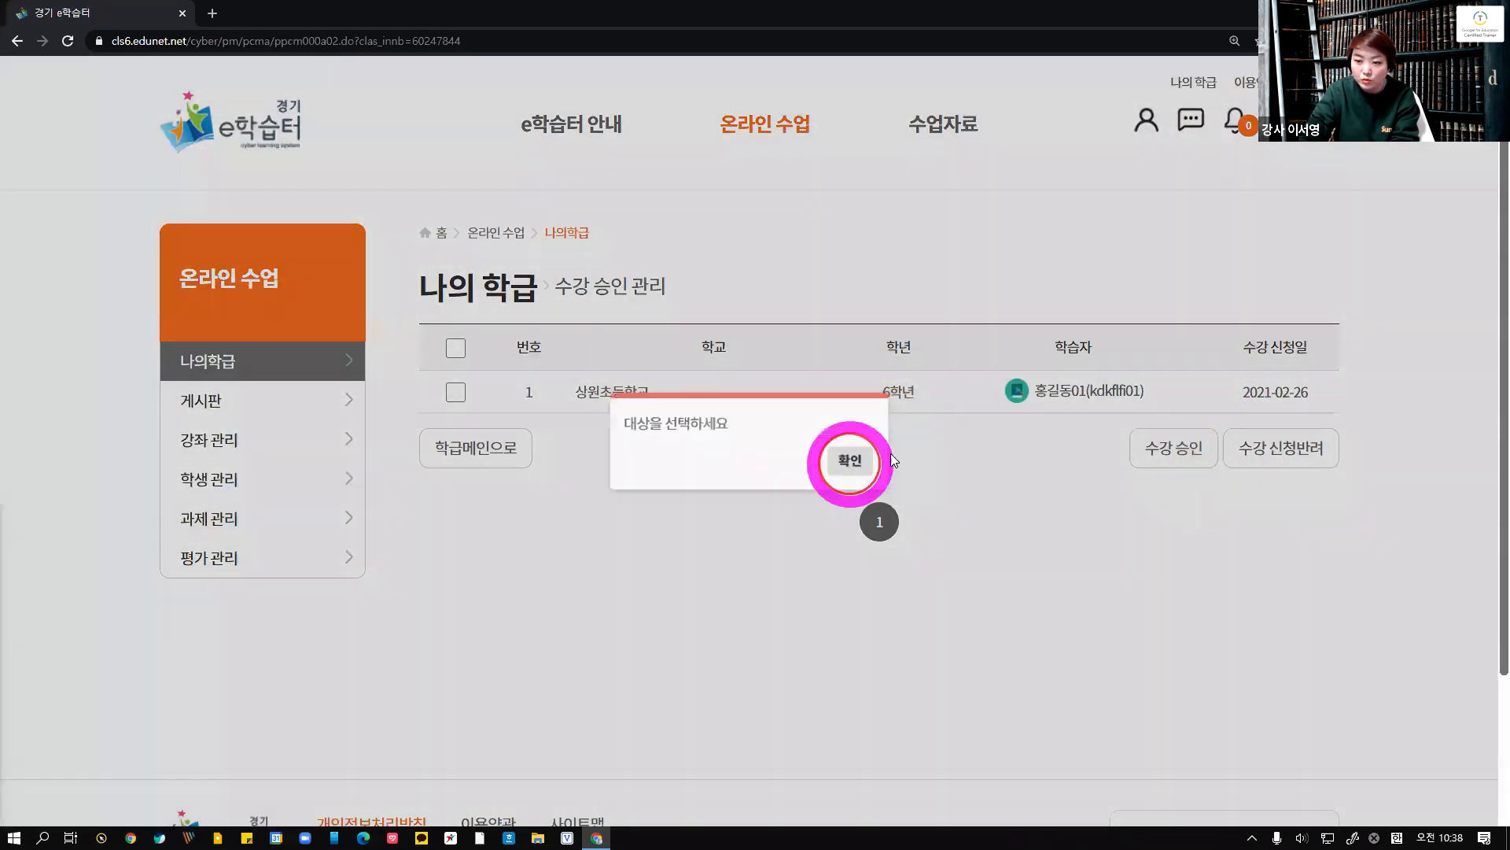
{"action": "left_click", "coordinate": [1168, 458]}
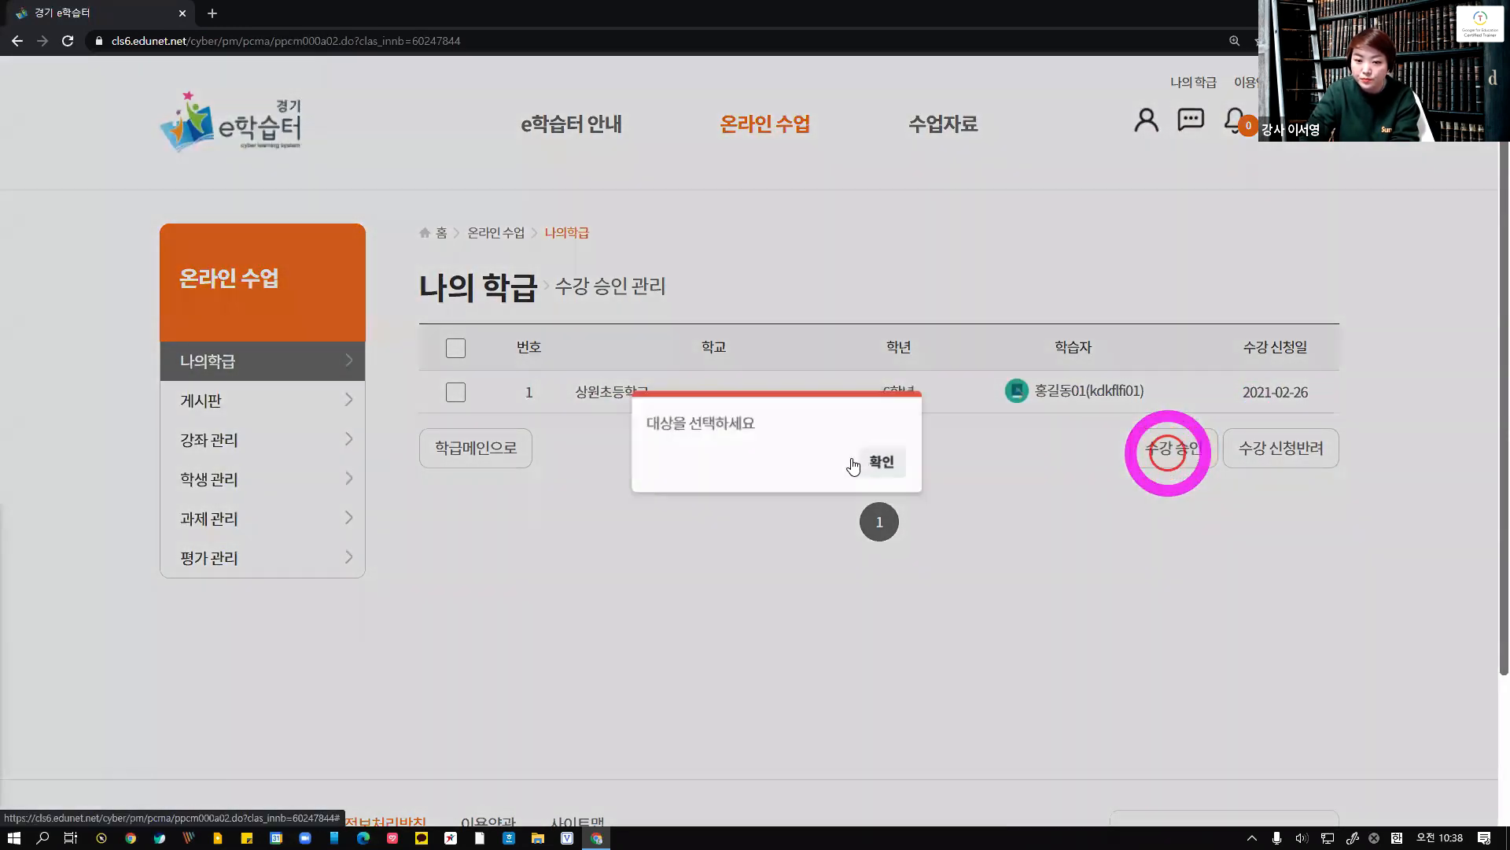
{"action": "left_click", "coordinate": [594, 429]}
{"action": "left_click", "coordinate": [457, 391]}
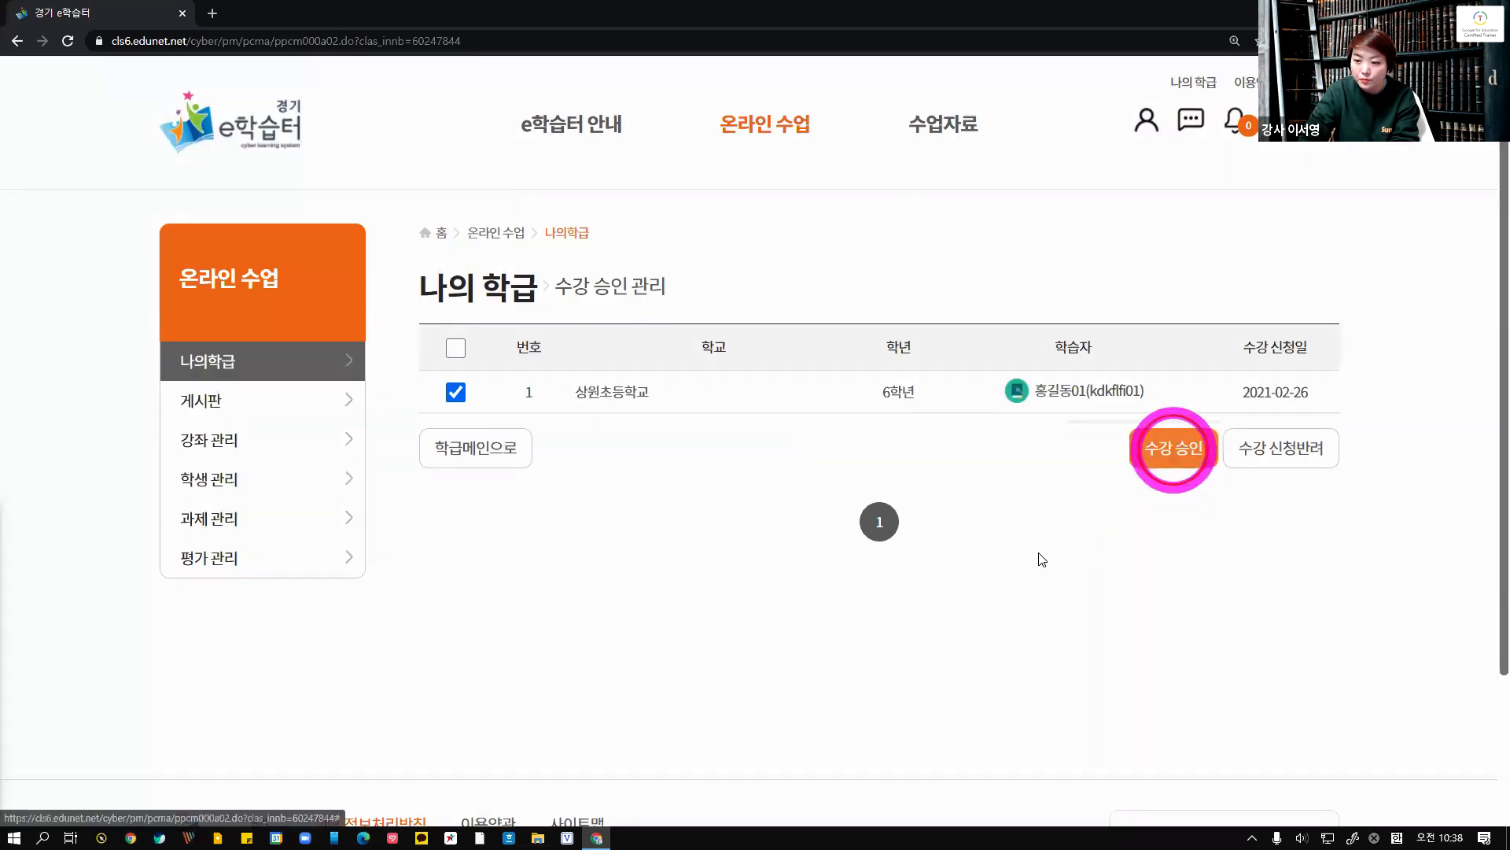
{"action": "left_click", "coordinate": [1172, 447]}
{"action": "left_click", "coordinate": [813, 464]}
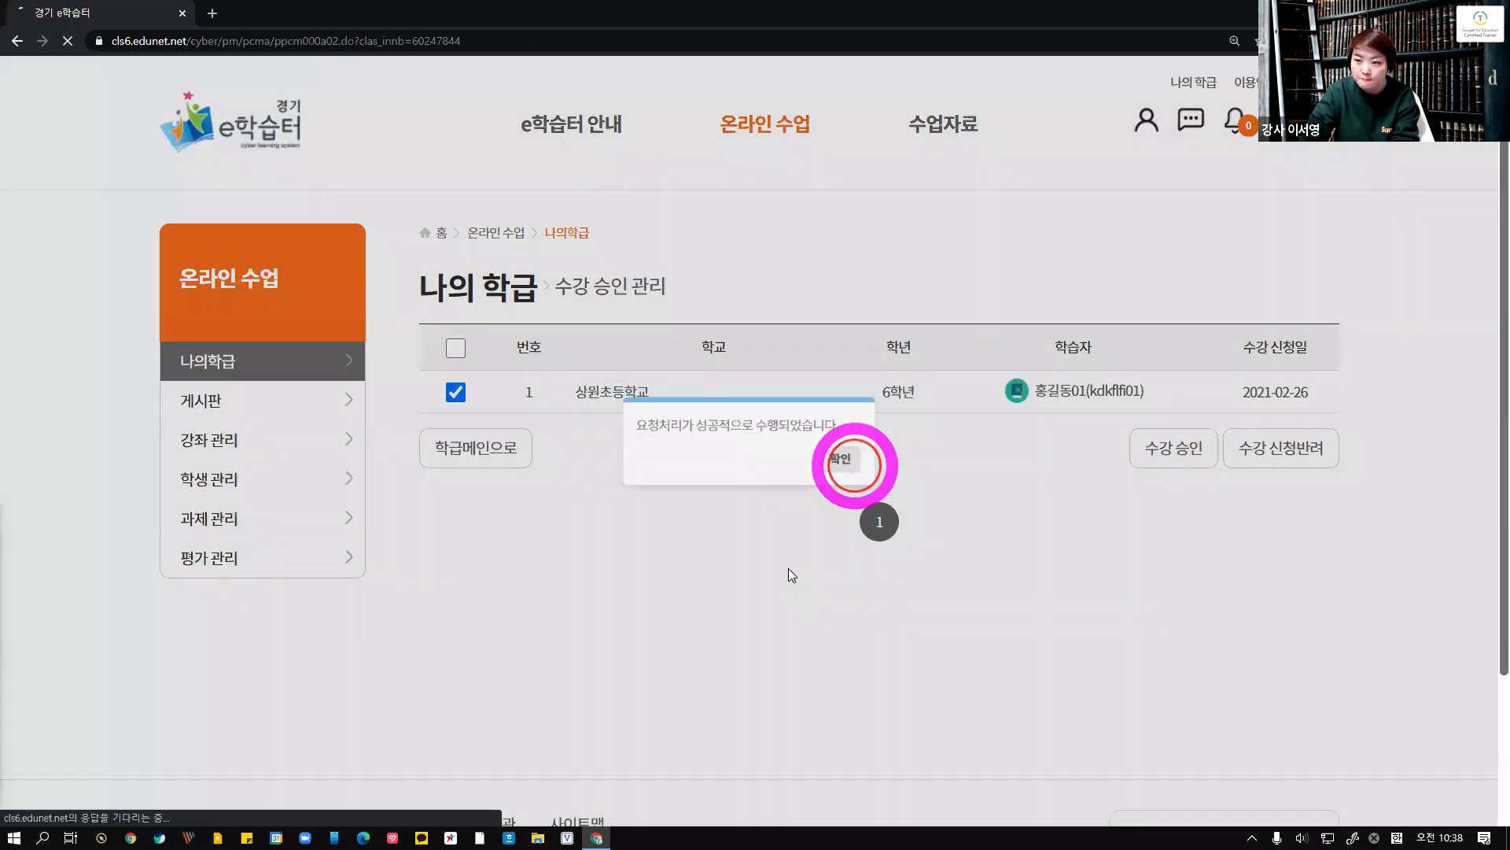
Dismiss the approval confirmation, log out, and log back in with the saved approved student account
{"action": "left_click", "coordinate": [835, 462]}
{"action": "left_click", "coordinate": [1317, 83]}
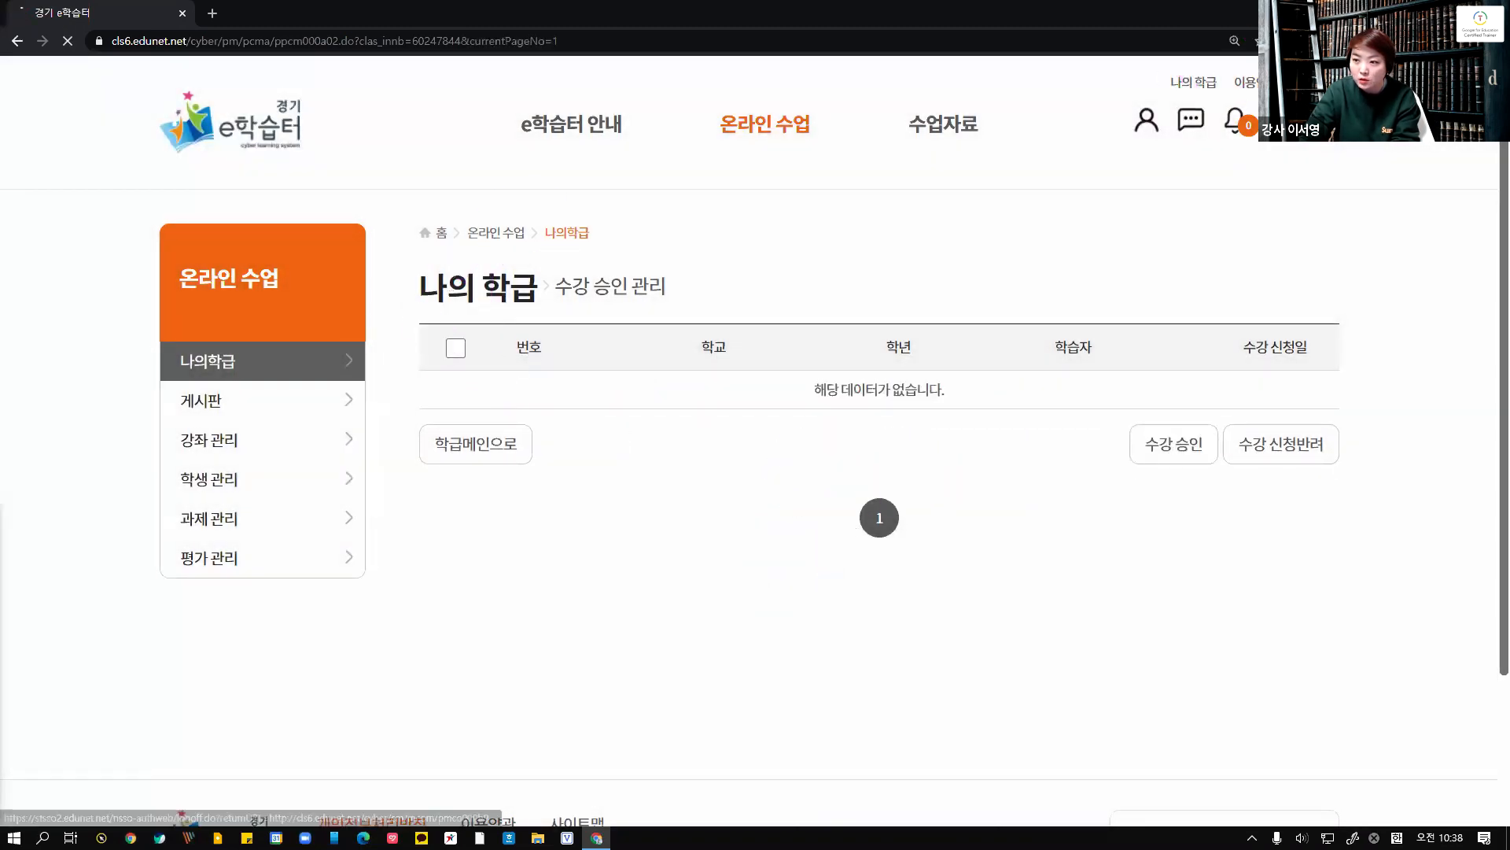
{"action": "left_click", "coordinate": [1145, 398]}
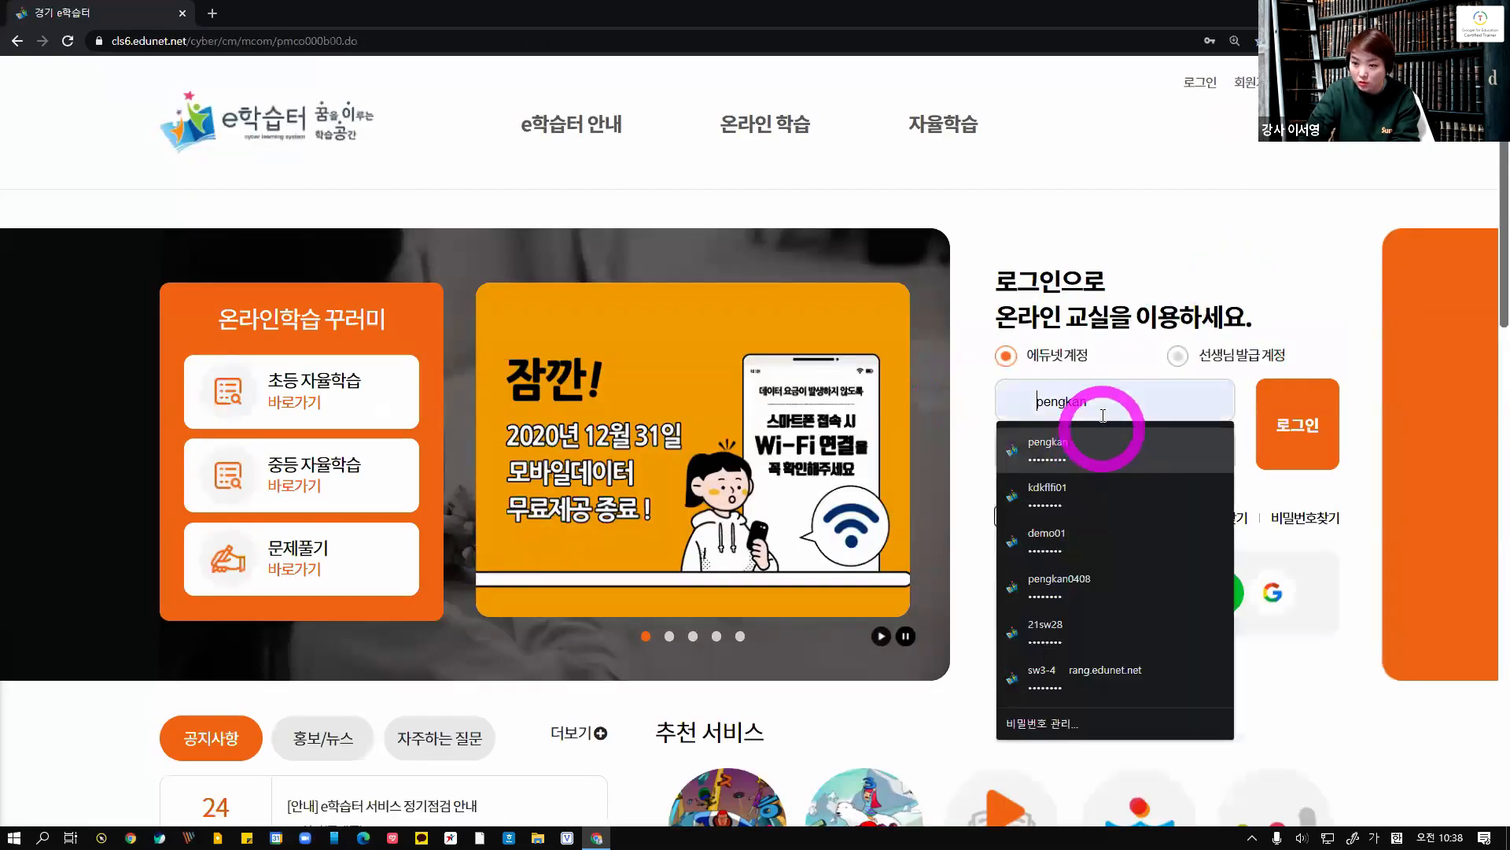
{"action": "left_click", "coordinate": [1088, 487]}
{"action": "left_click", "coordinate": [1290, 440]}
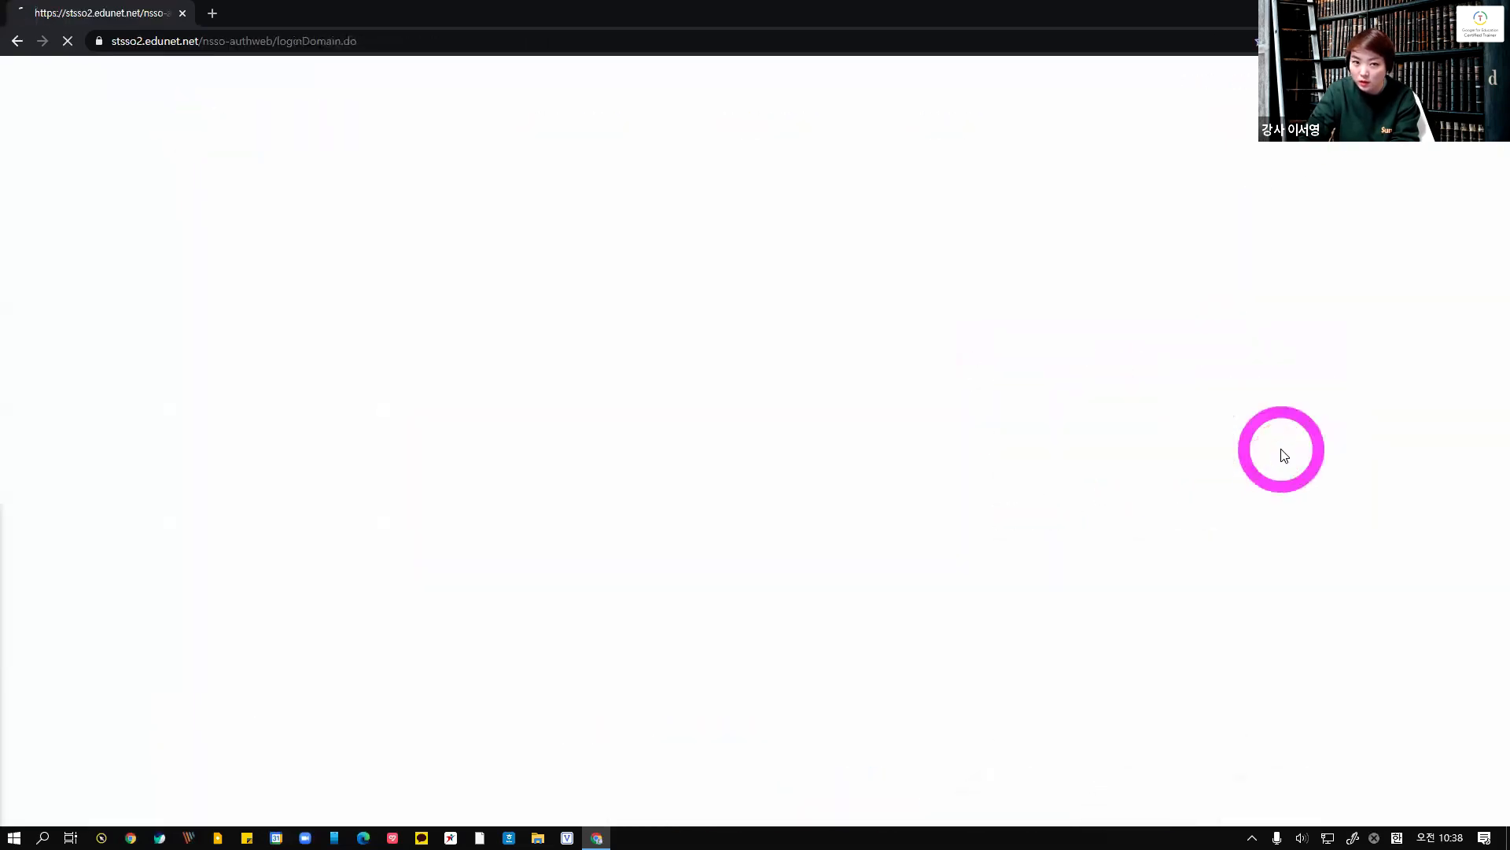
{"action": "left_click", "coordinate": [1021, 458]}
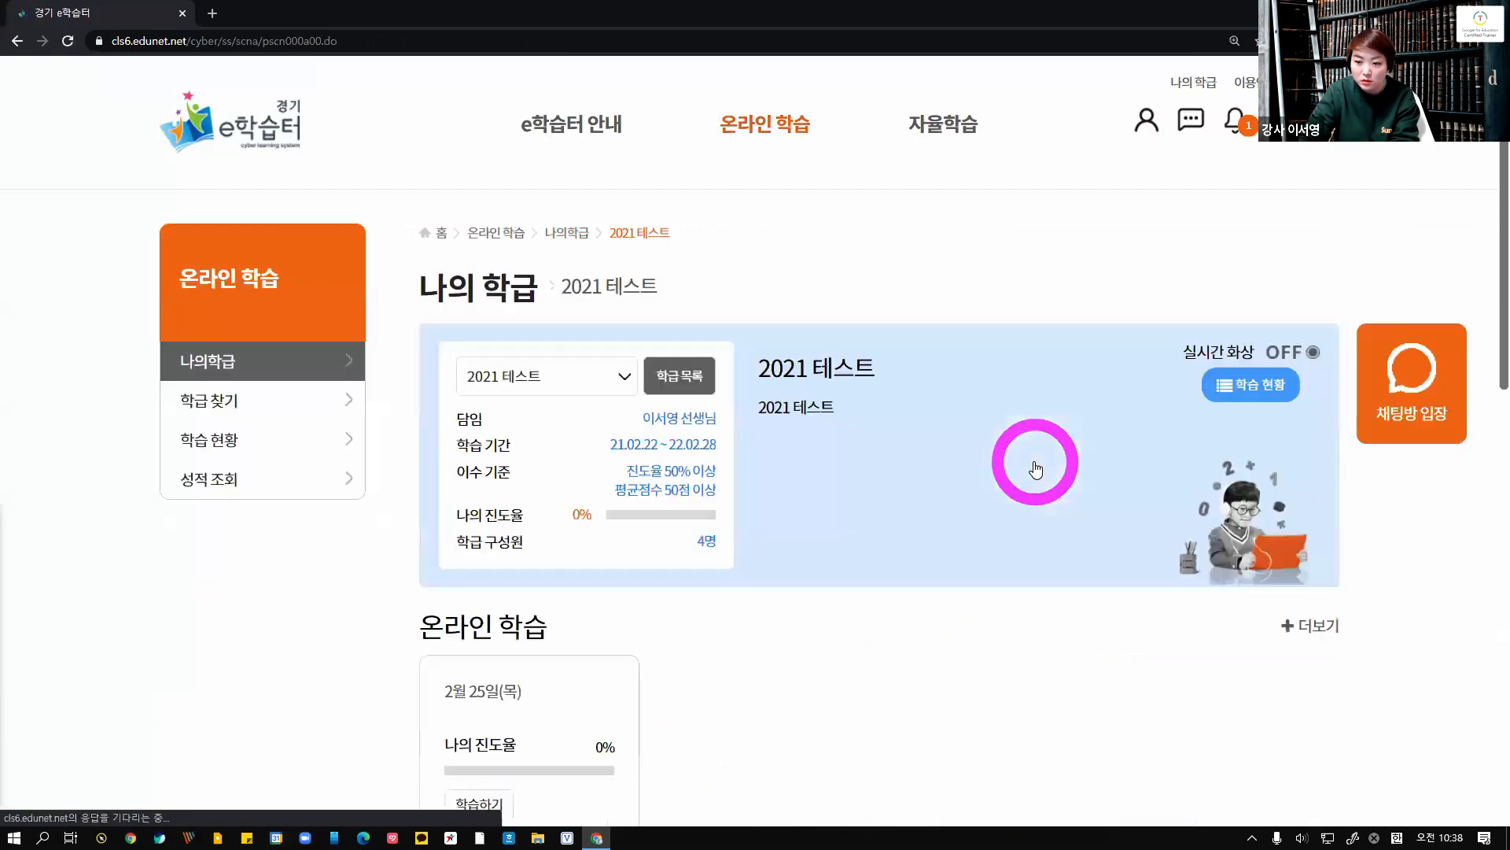
Open the 2021 테스트 class's online learning as the student and view all contents of the [1~2교시] 국어 topic
{"action": "scroll", "coordinate": [618, 519], "scroll_direction": "down", "scroll_amount": 6}
{"action": "scroll", "coordinate": [622, 512], "scroll_direction": "down", "scroll_amount": 4}
{"action": "scroll", "coordinate": [624, 512], "scroll_direction": "up", "scroll_amount": 7}
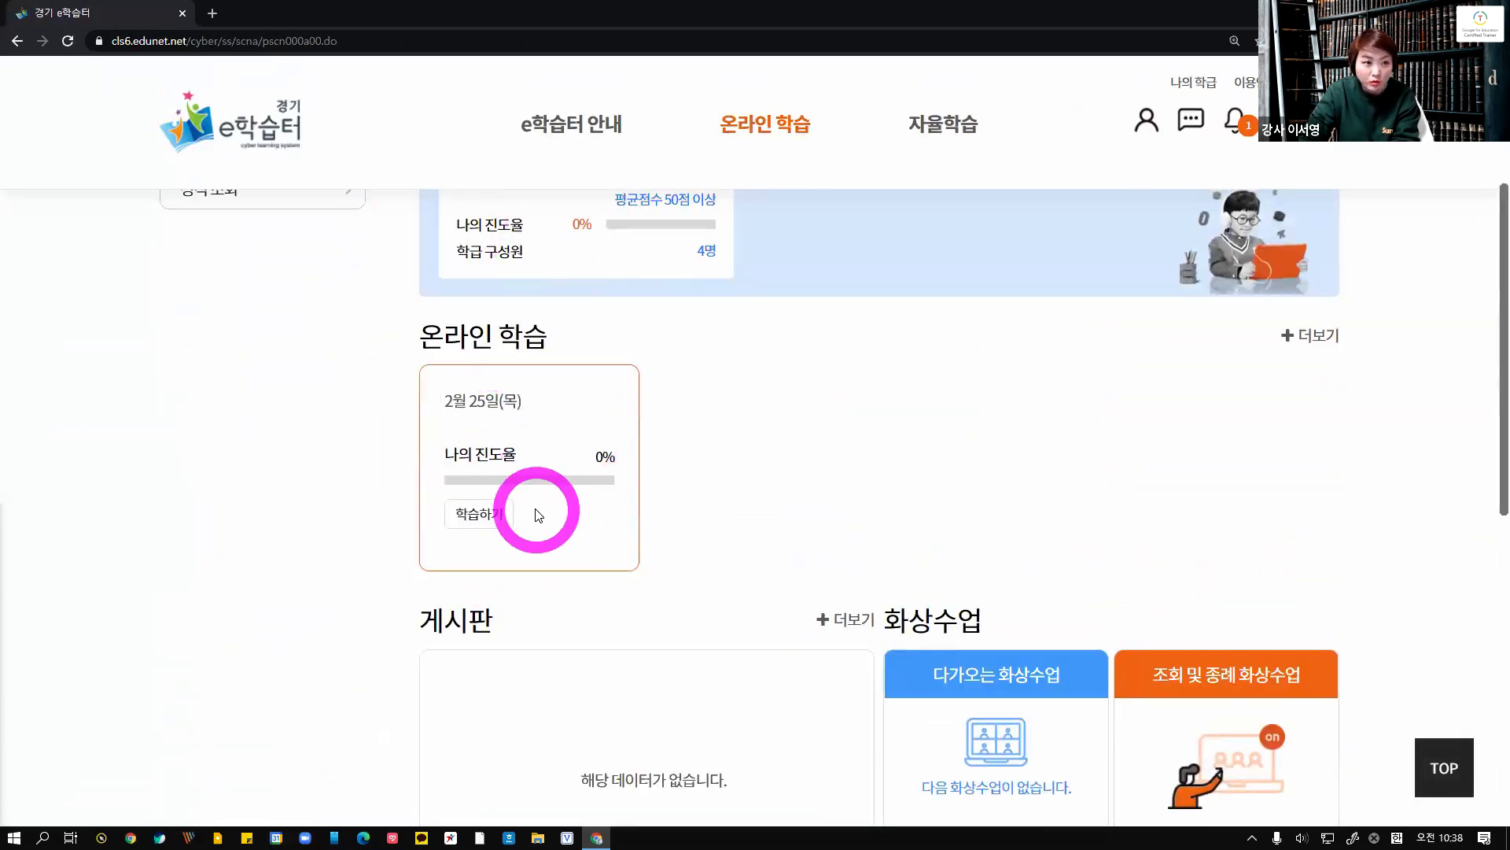
{"action": "left_click", "coordinate": [494, 524]}
{"action": "scroll", "coordinate": [504, 508], "scroll_direction": "down", "scroll_amount": 5}
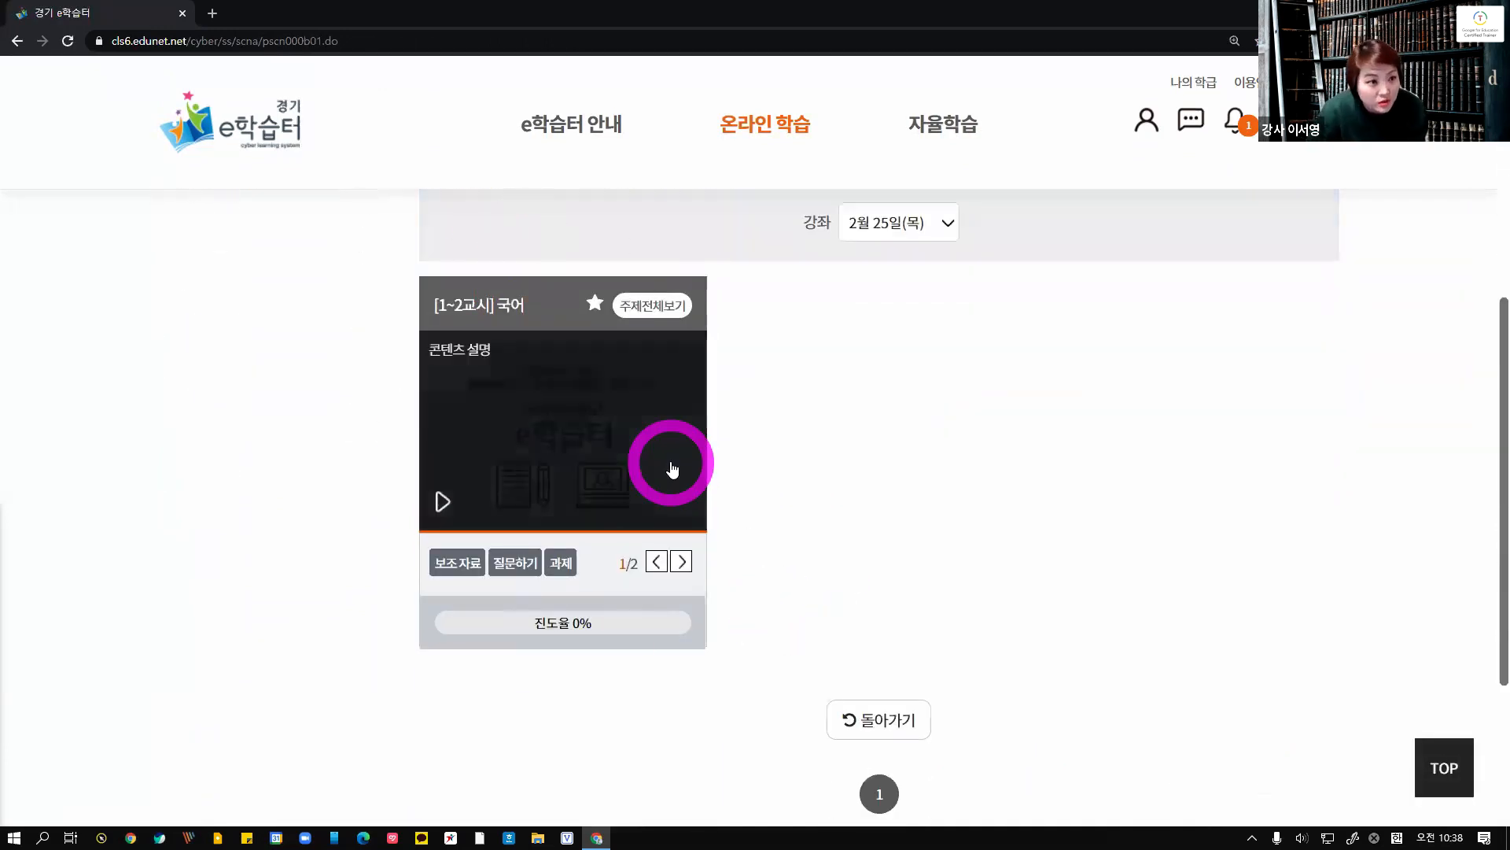
{"action": "left_click", "coordinate": [656, 304]}
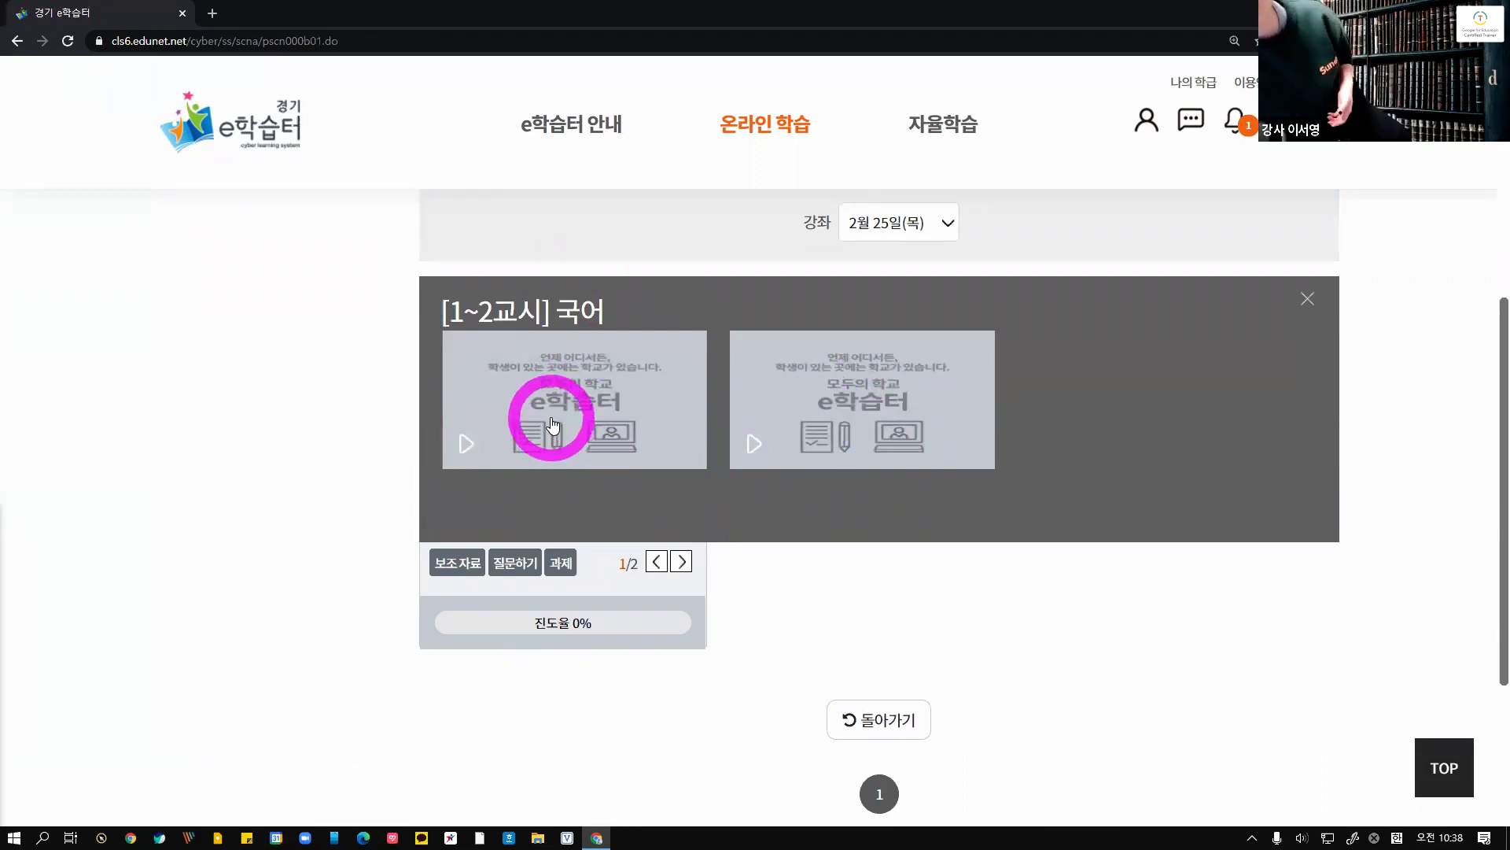
{"action": "left_click", "coordinate": [308, 482]}
{"action": "left_click", "coordinate": [1307, 299]}
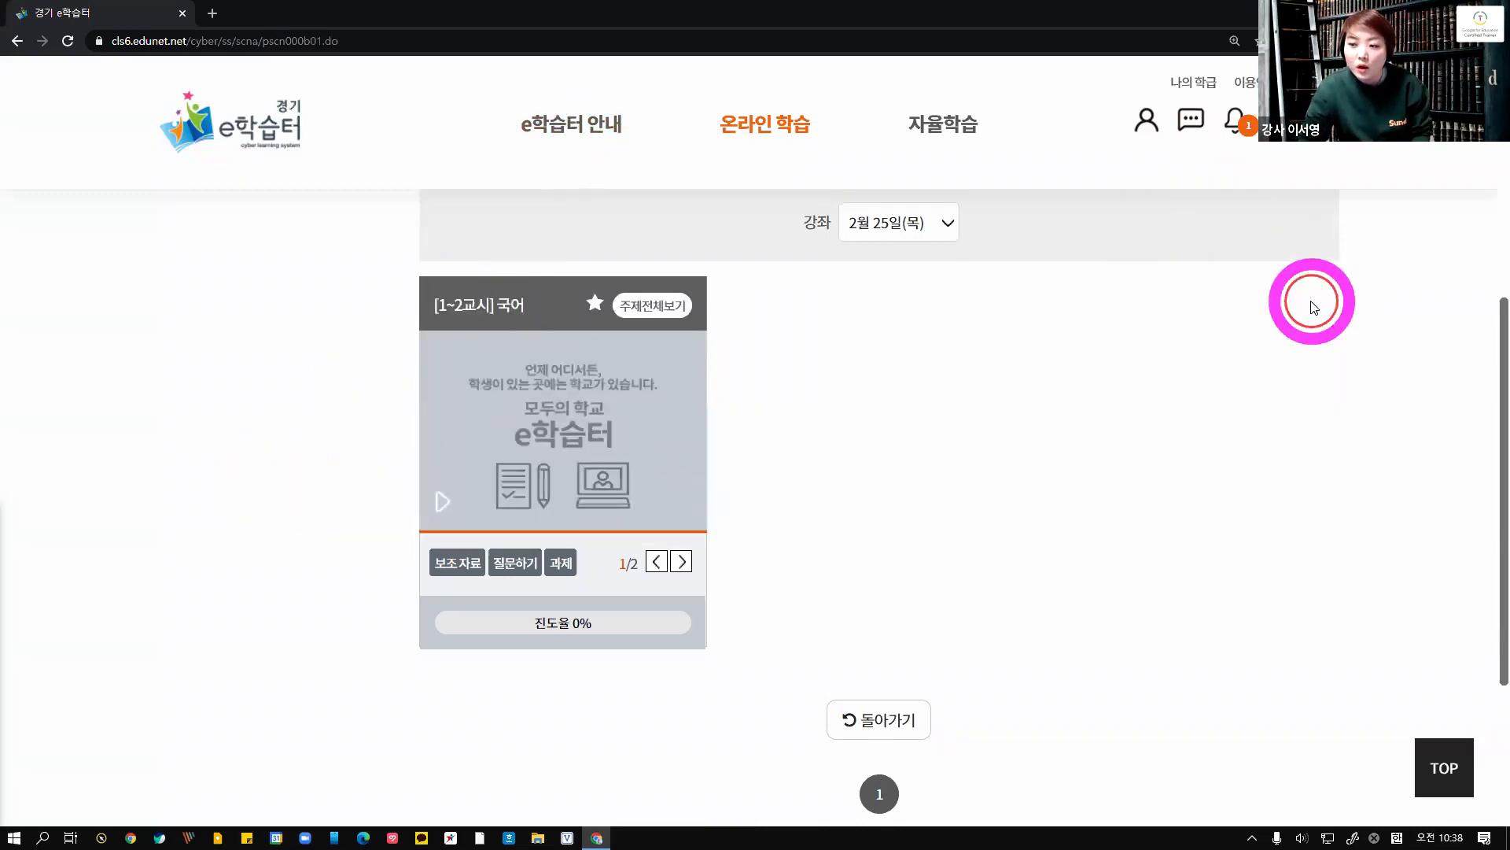
Check the 국어 topic's supplementary materials, question form and assignments from the student view
{"action": "left_click", "coordinate": [465, 573]}
{"action": "left_click", "coordinate": [465, 572]}
{"action": "left_click", "coordinate": [682, 562]}
{"action": "left_click", "coordinate": [478, 573]}
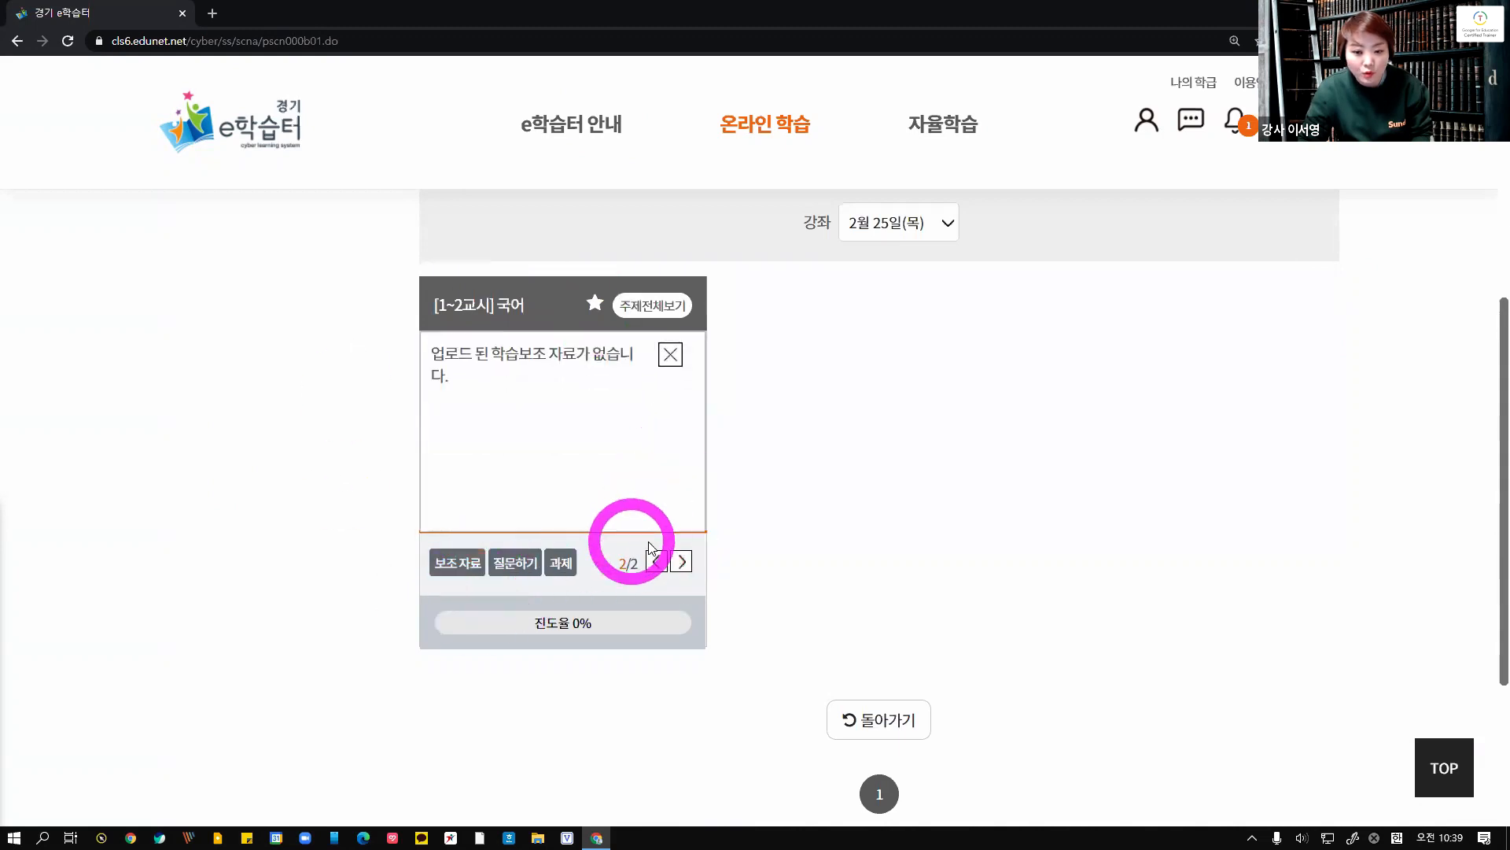
{"action": "left_click", "coordinate": [671, 351]}
{"action": "left_click", "coordinate": [517, 562]}
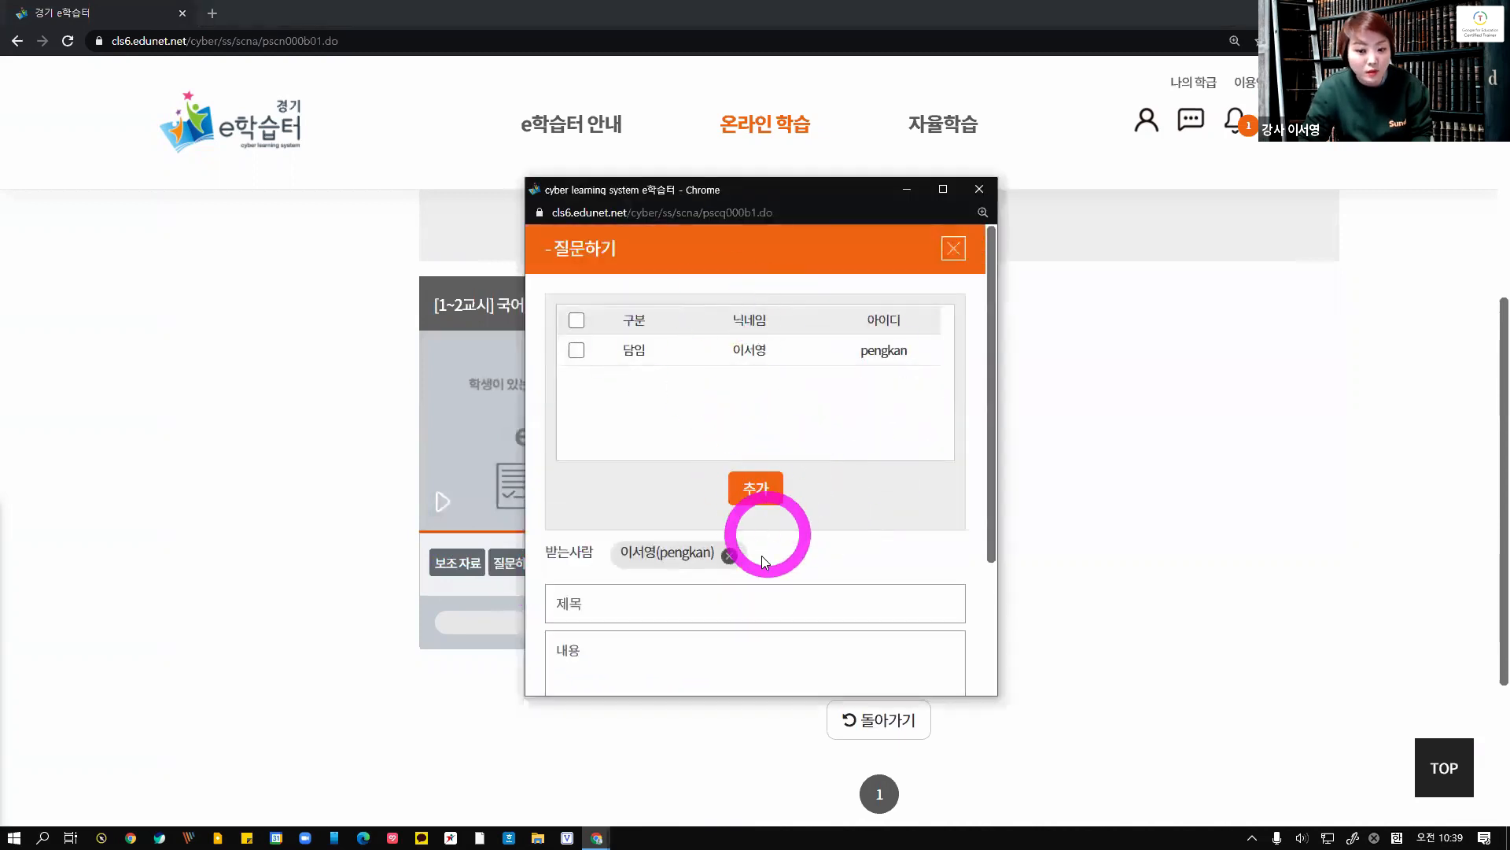
{"action": "left_click", "coordinate": [953, 249]}
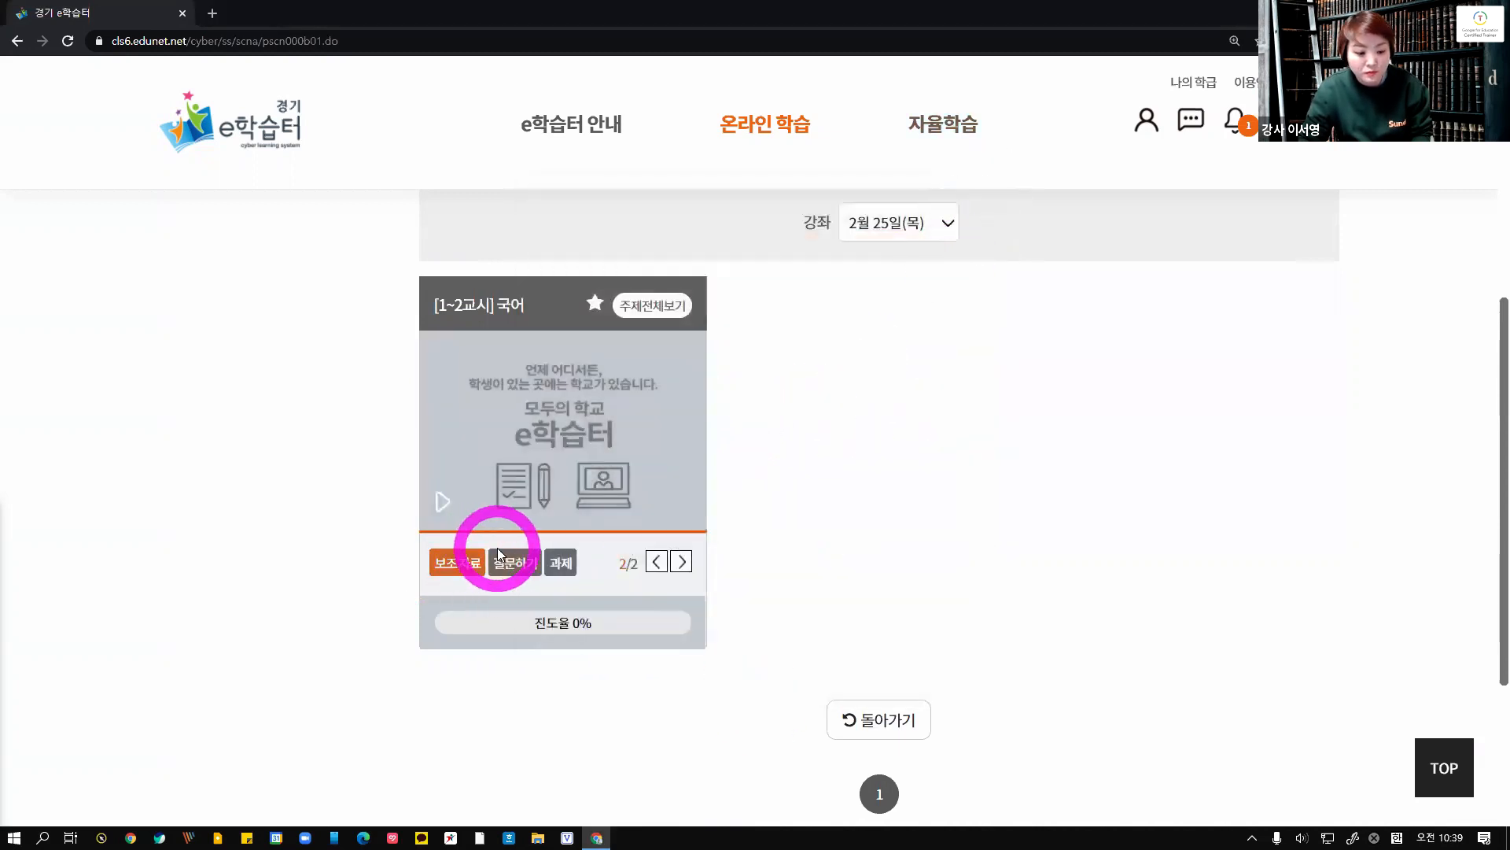
{"action": "left_click", "coordinate": [561, 563]}
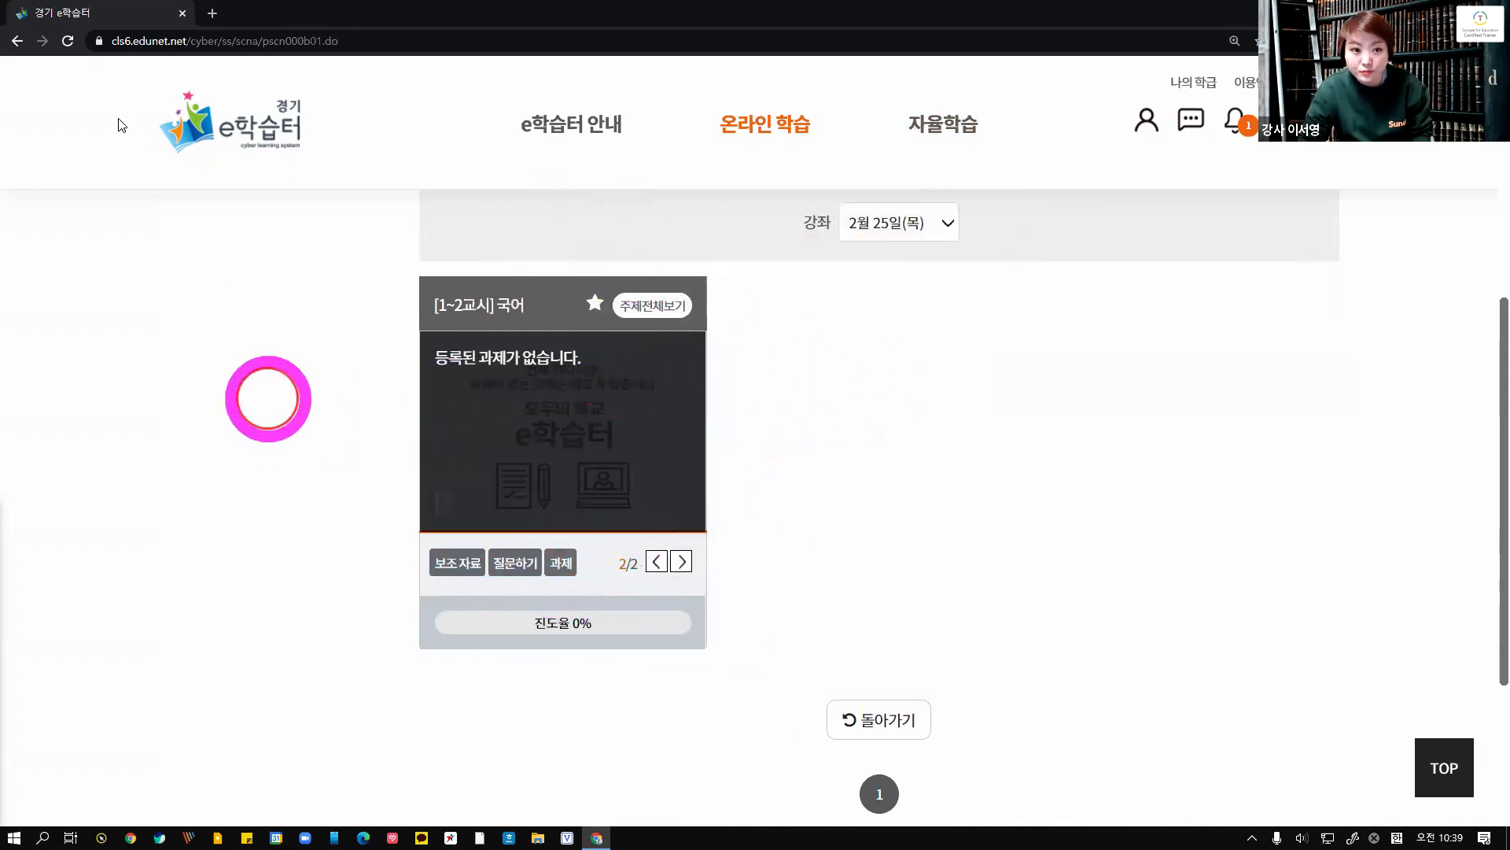
Return to the class page and open 나의학급 to review the student's enrolled classes
{"action": "left_click", "coordinate": [17, 41]}
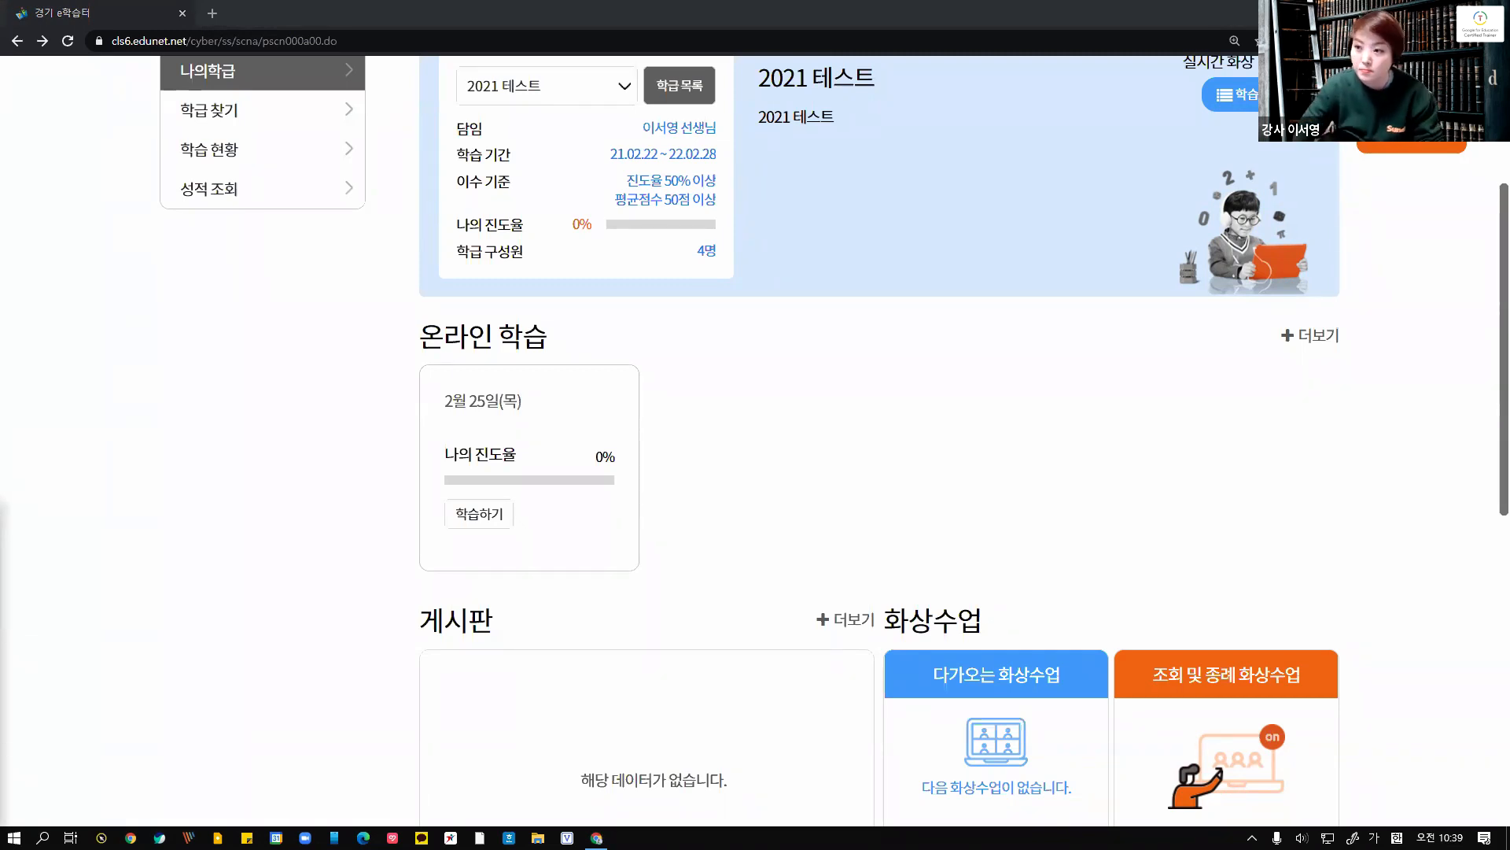
{"action": "left_click", "coordinate": [193, 464]}
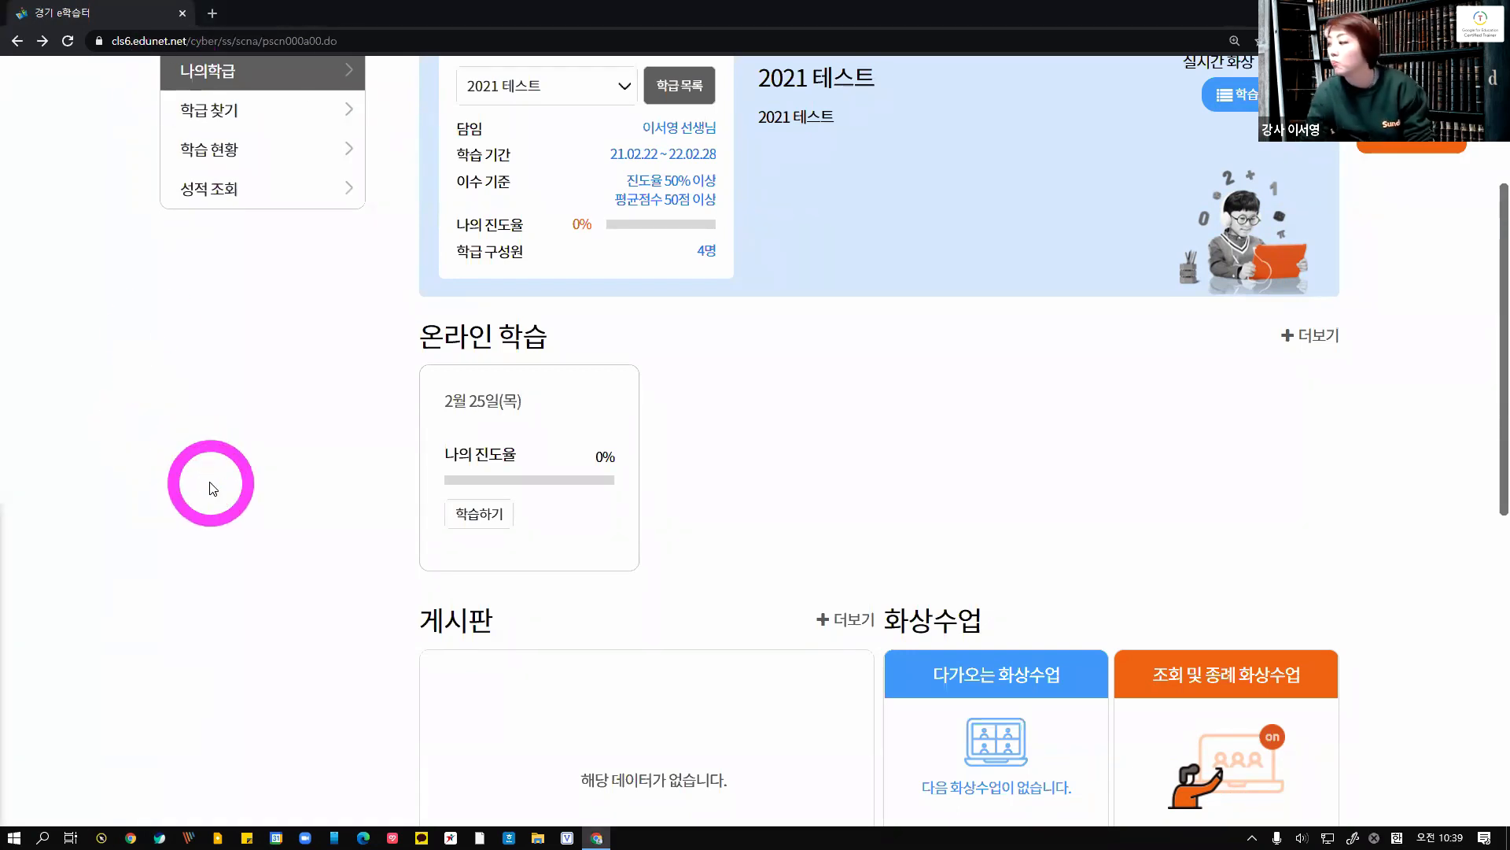
{"action": "scroll", "coordinate": [220, 455], "scroll_direction": "up", "scroll_amount": 4}
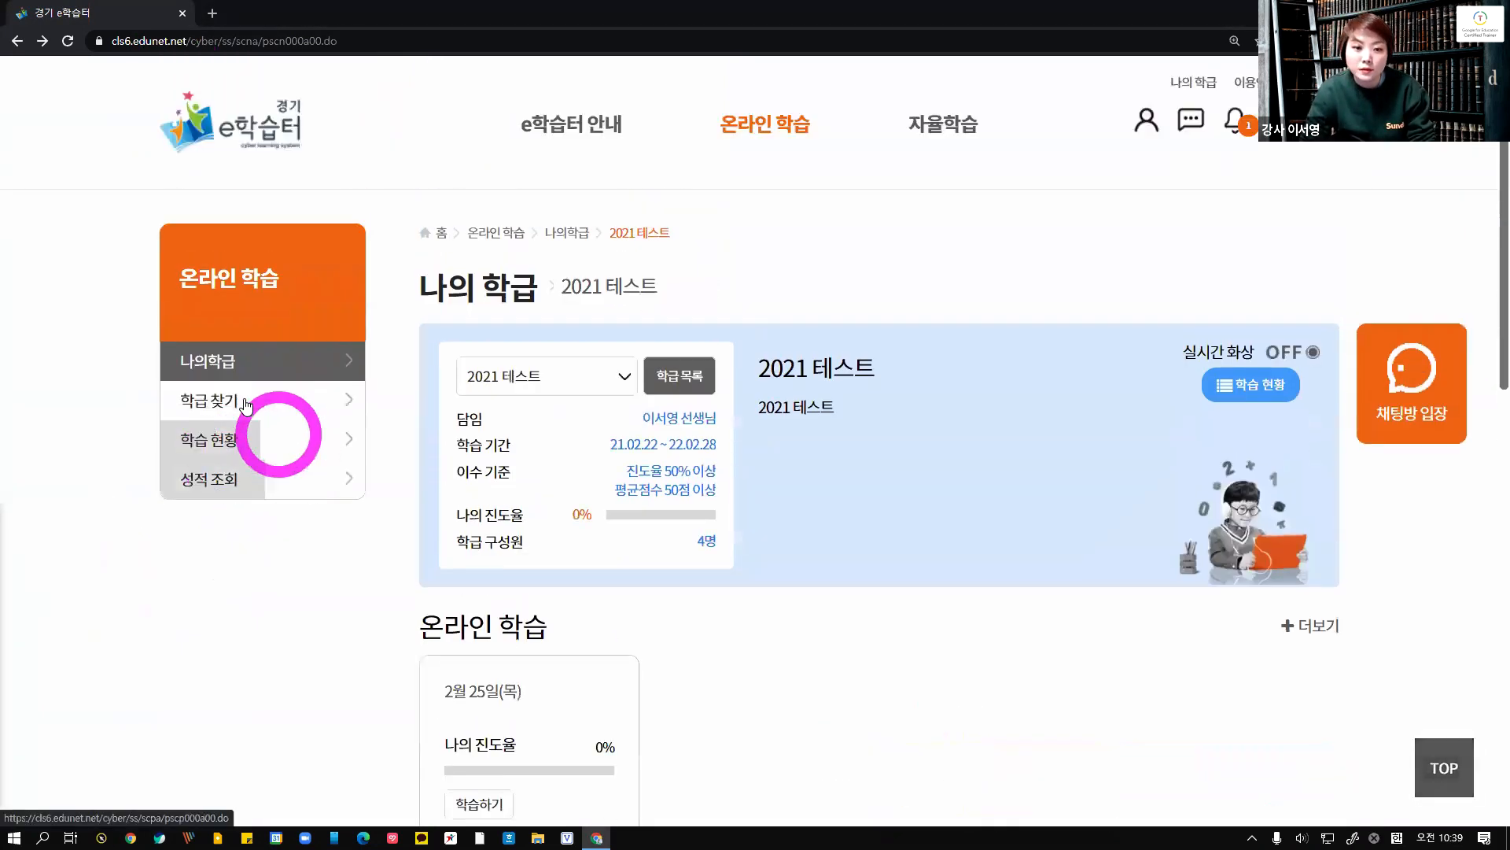
{"action": "left_click", "coordinate": [221, 367]}
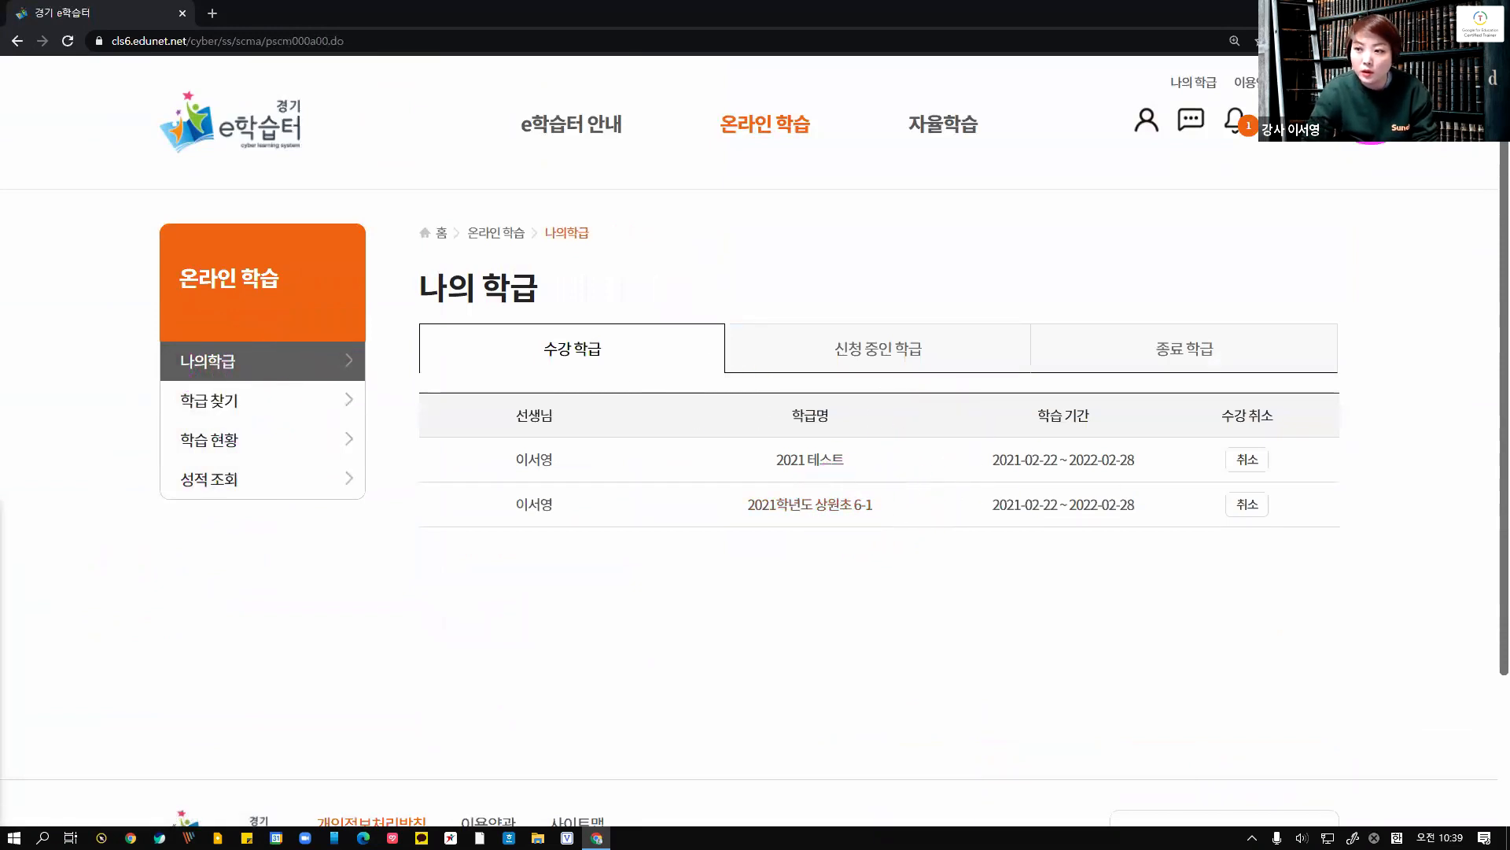
Log out and log back in as the teacher with the saved account, opening the 2021학년도 상원초 6-1 class
{"action": "left_click", "coordinate": [1289, 82]}
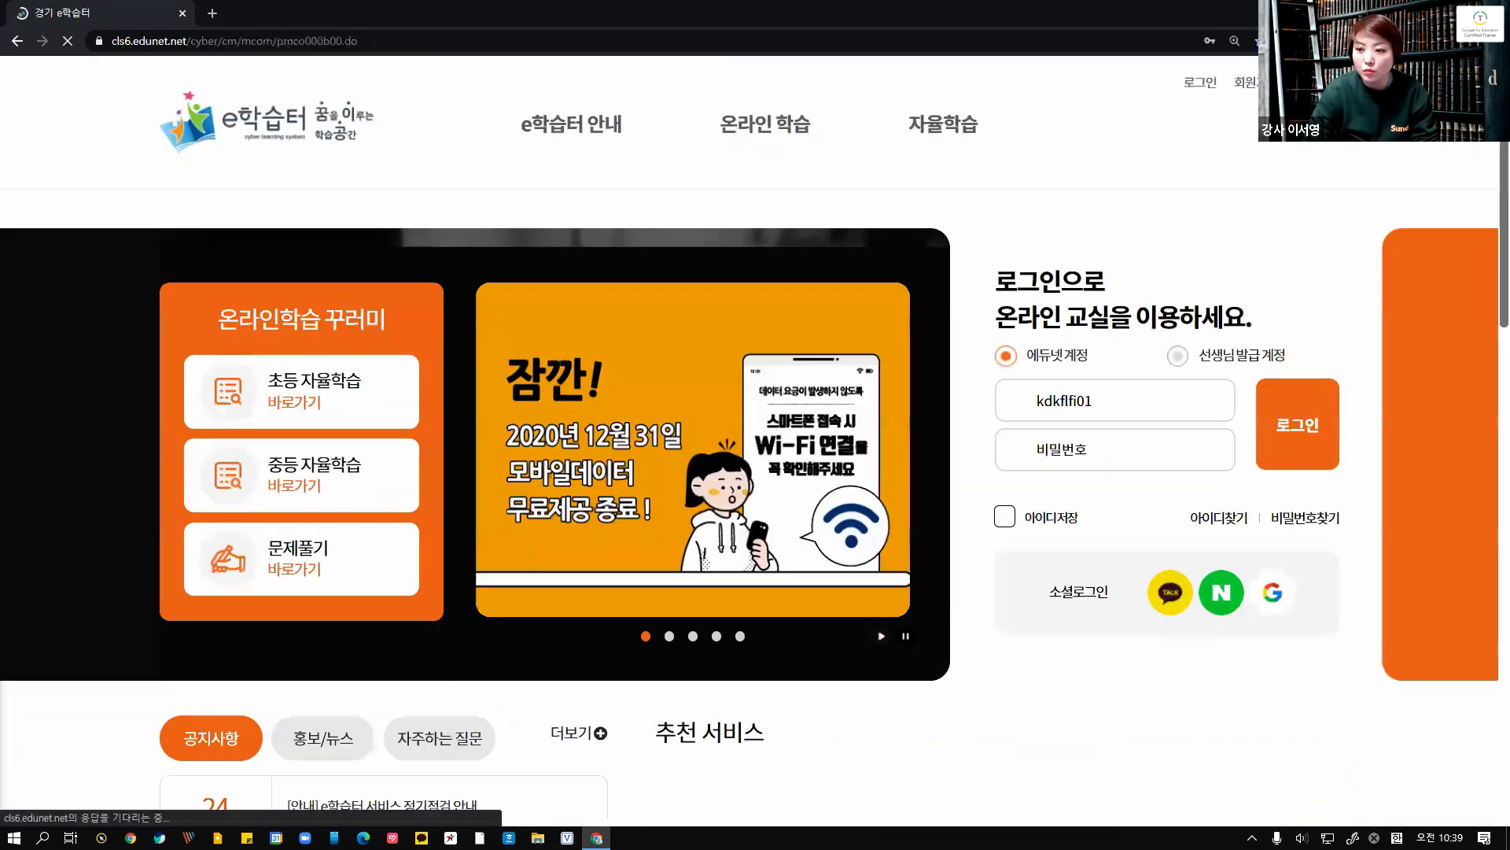
{"action": "left_click", "coordinate": [1045, 398]}
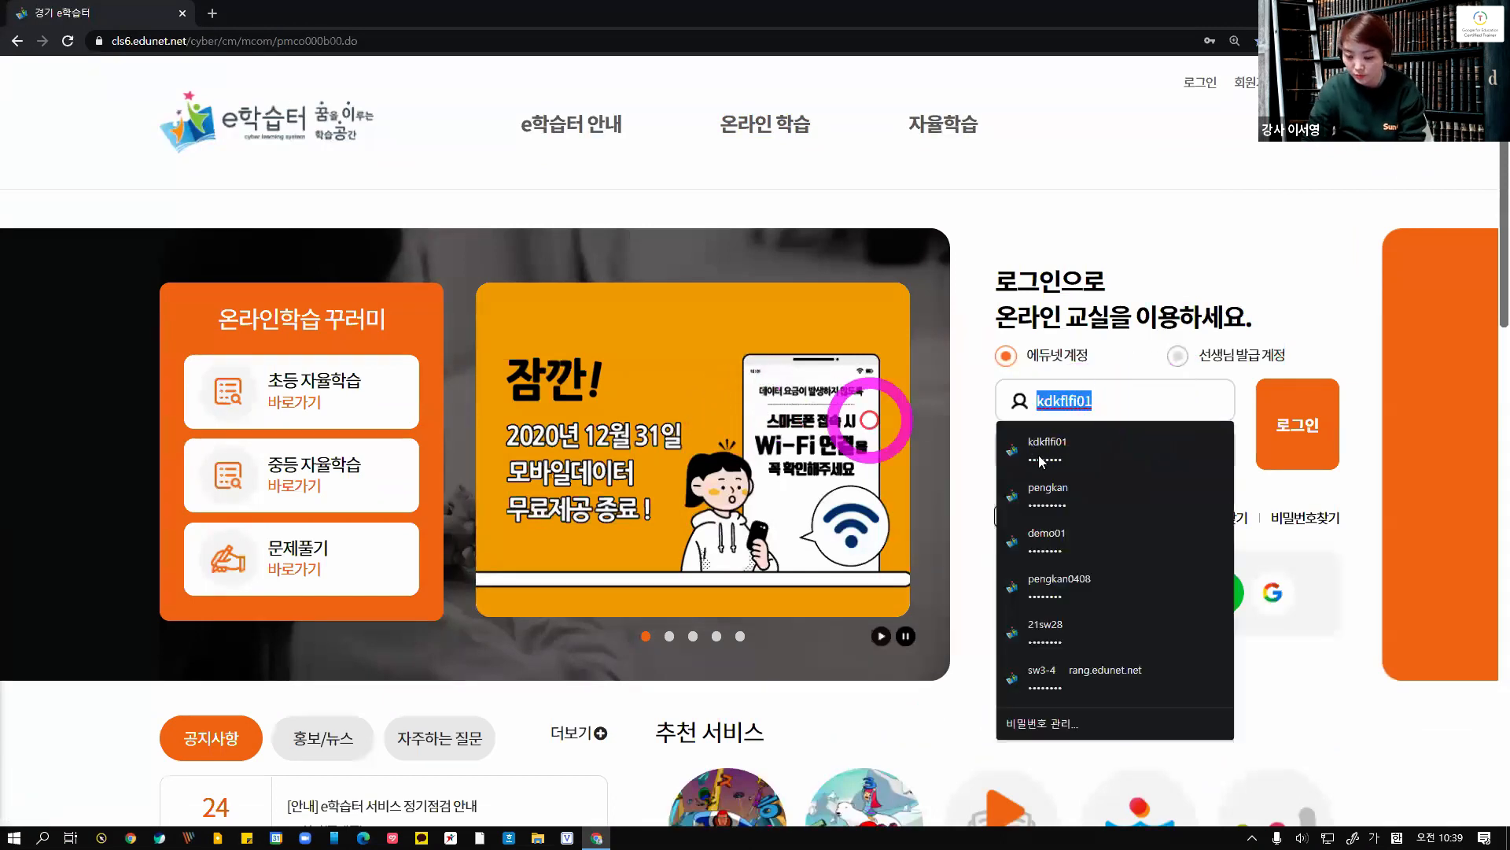
{"action": "left_click", "coordinate": [1061, 487]}
{"action": "left_click", "coordinate": [1336, 456]}
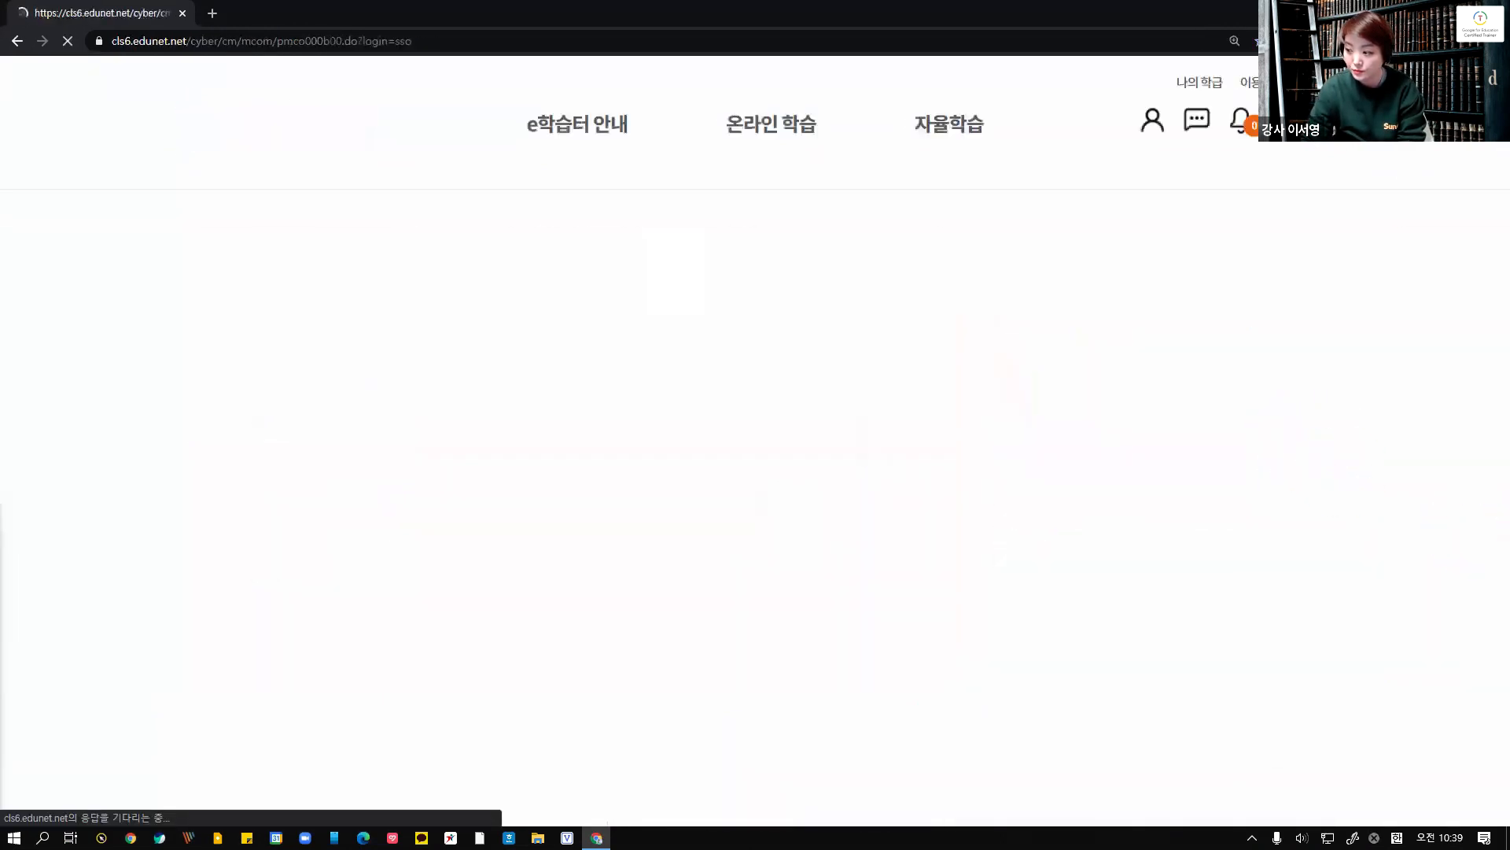
{"action": "left_click", "coordinate": [868, 525]}
{"action": "left_click", "coordinate": [1088, 495]}
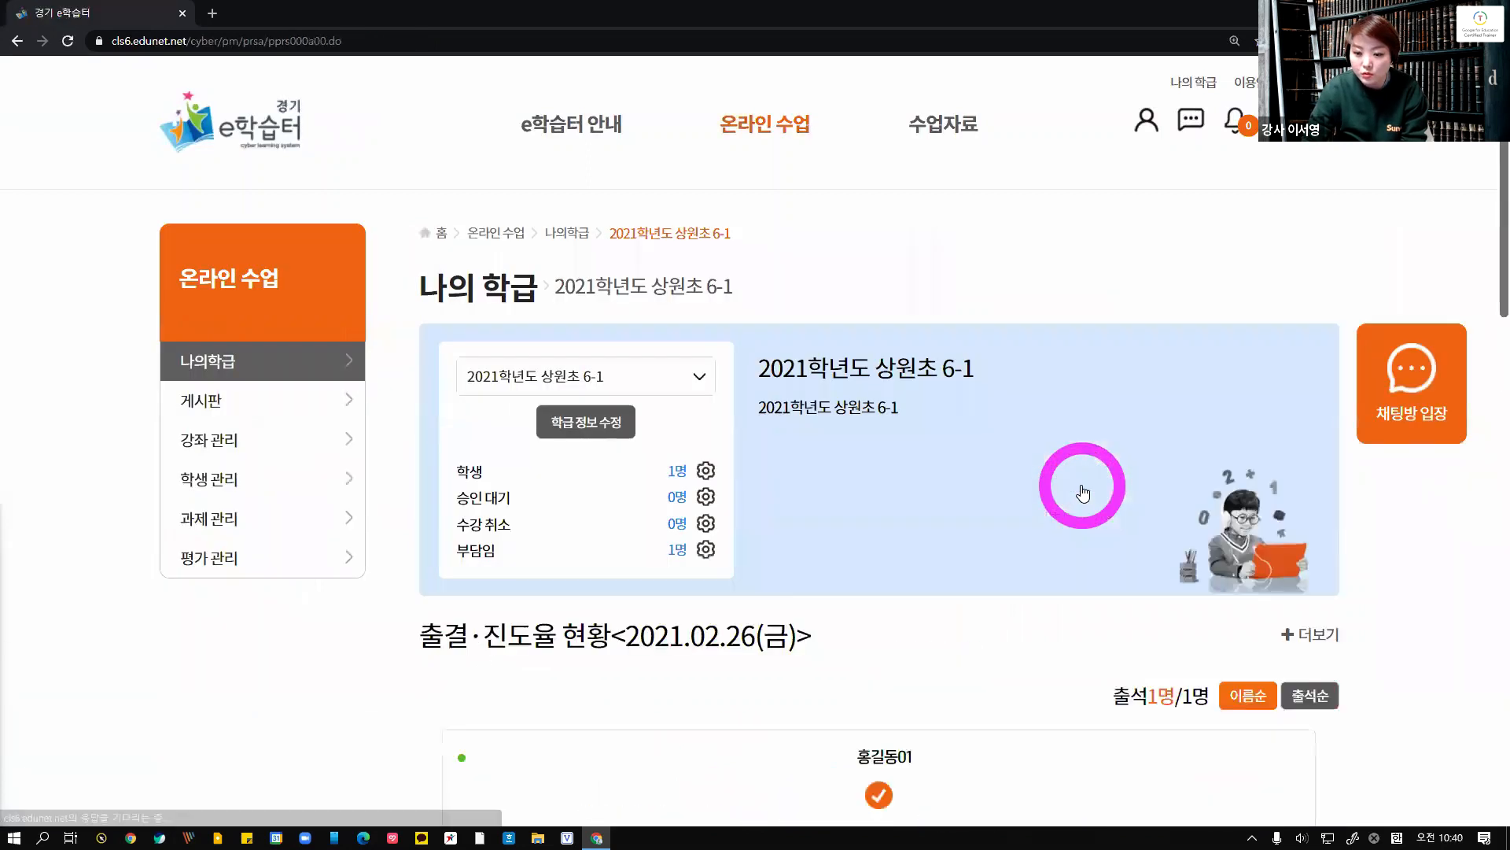
Open content management for the [1~2교시] 국어 topic in the 2월 26일(금) course of the class
{"action": "scroll", "coordinate": [1086, 491], "scroll_direction": "down", "scroll_amount": 3}
{"action": "scroll", "coordinate": [1086, 490], "scroll_direction": "up", "scroll_amount": 1}
{"action": "scroll", "coordinate": [1085, 483], "scroll_direction": "down", "scroll_amount": 7}
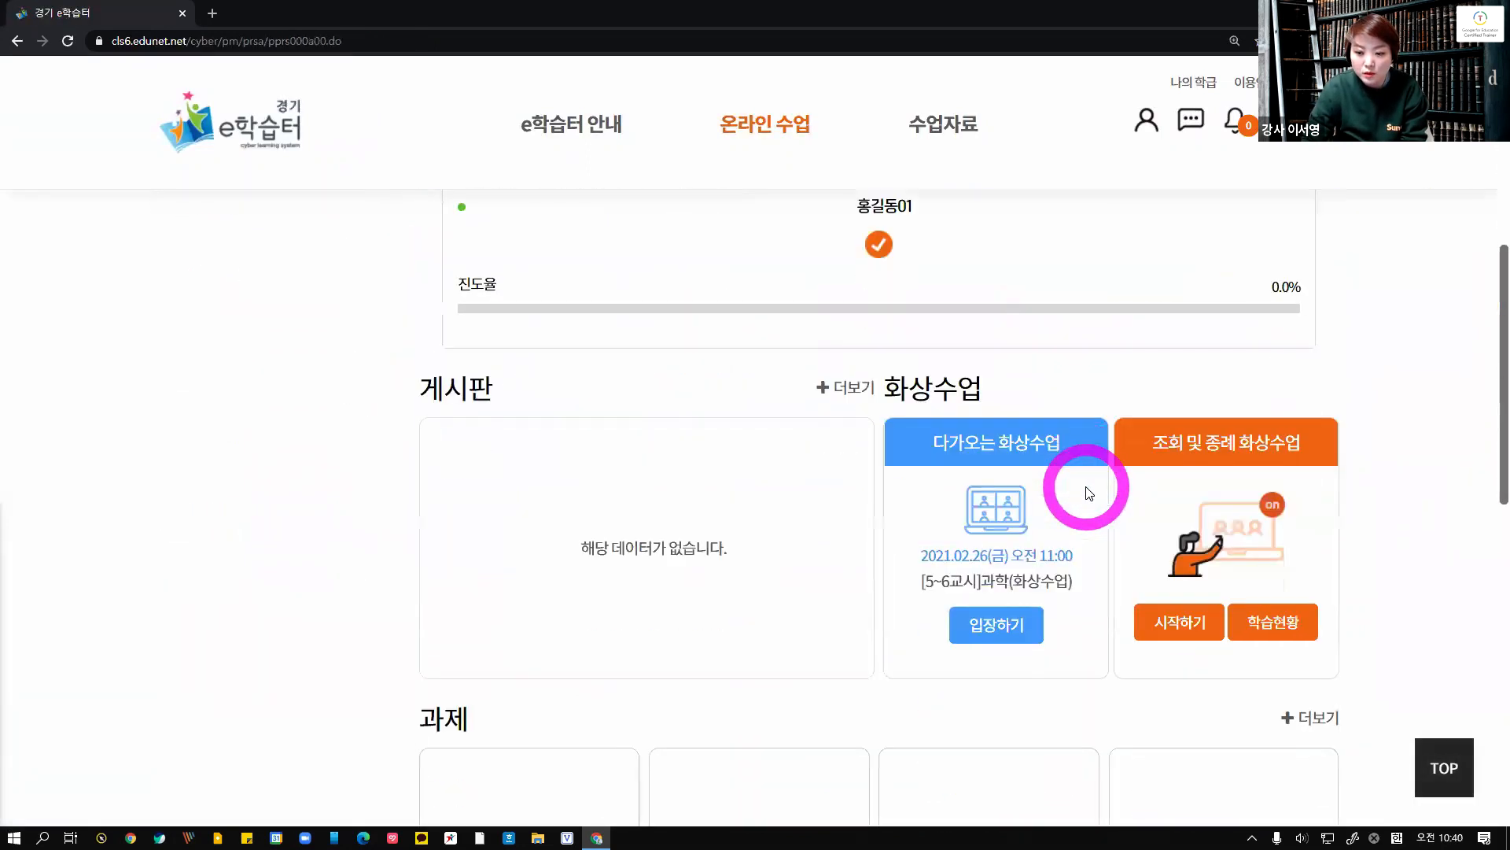
{"action": "scroll", "coordinate": [783, 553], "scroll_direction": "down", "scroll_amount": 3}
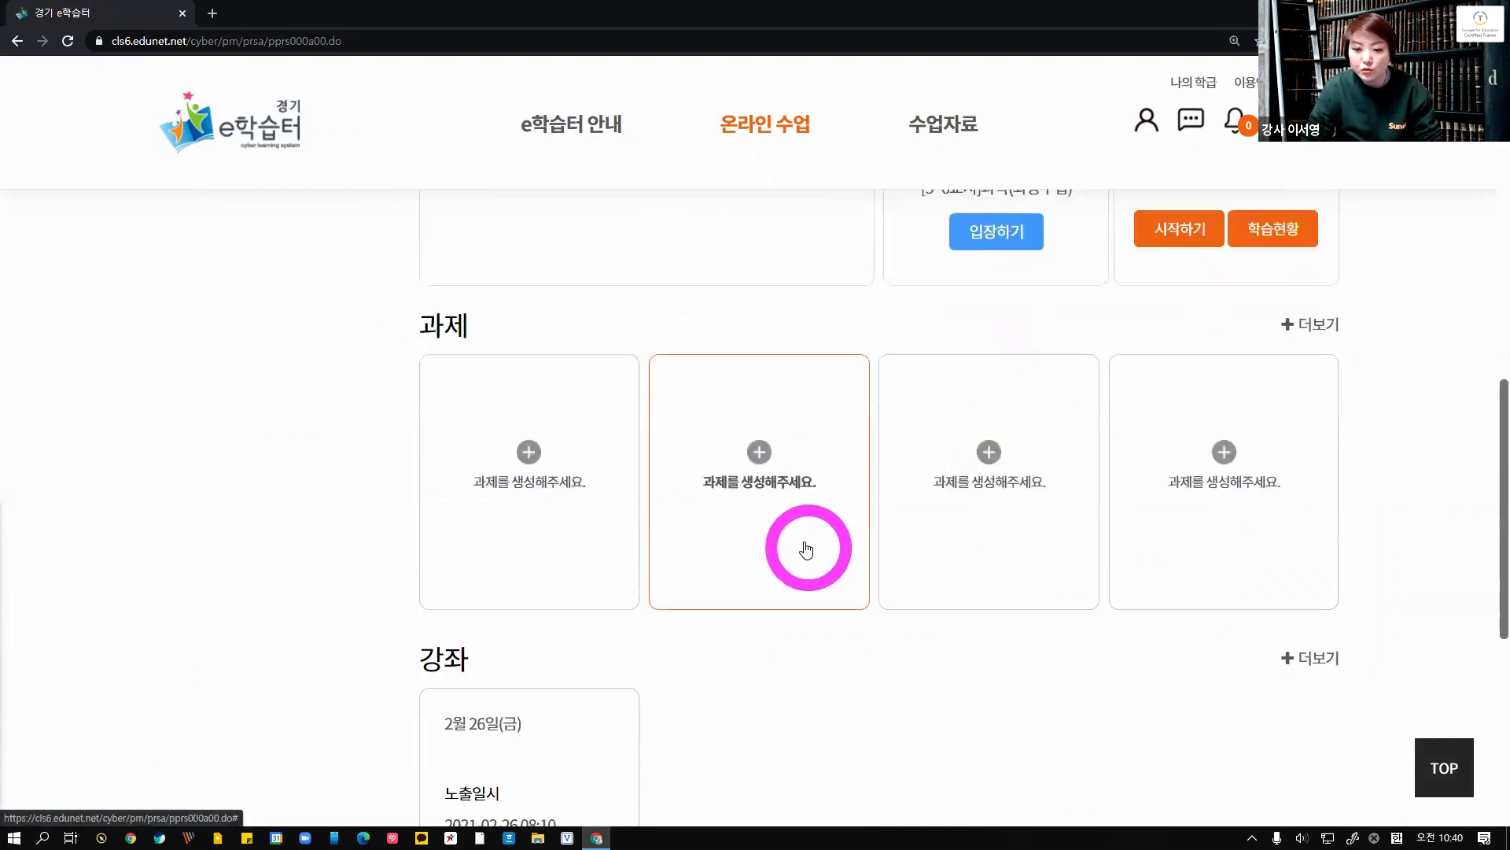
{"action": "scroll", "coordinate": [809, 546], "scroll_direction": "up", "scroll_amount": 12}
{"action": "left_click", "coordinate": [212, 446]}
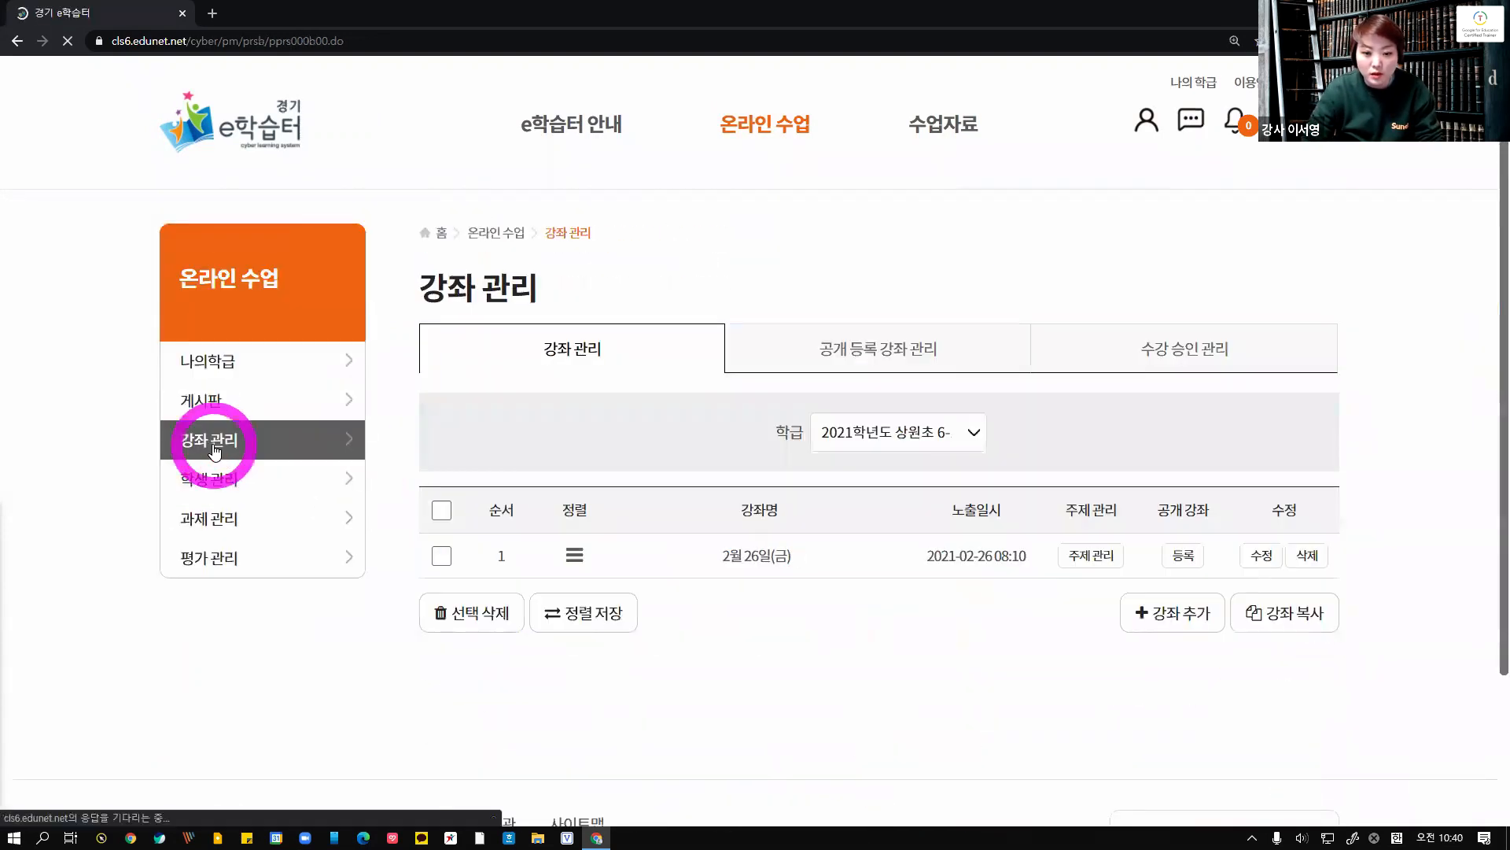
{"action": "left_click", "coordinate": [739, 559]}
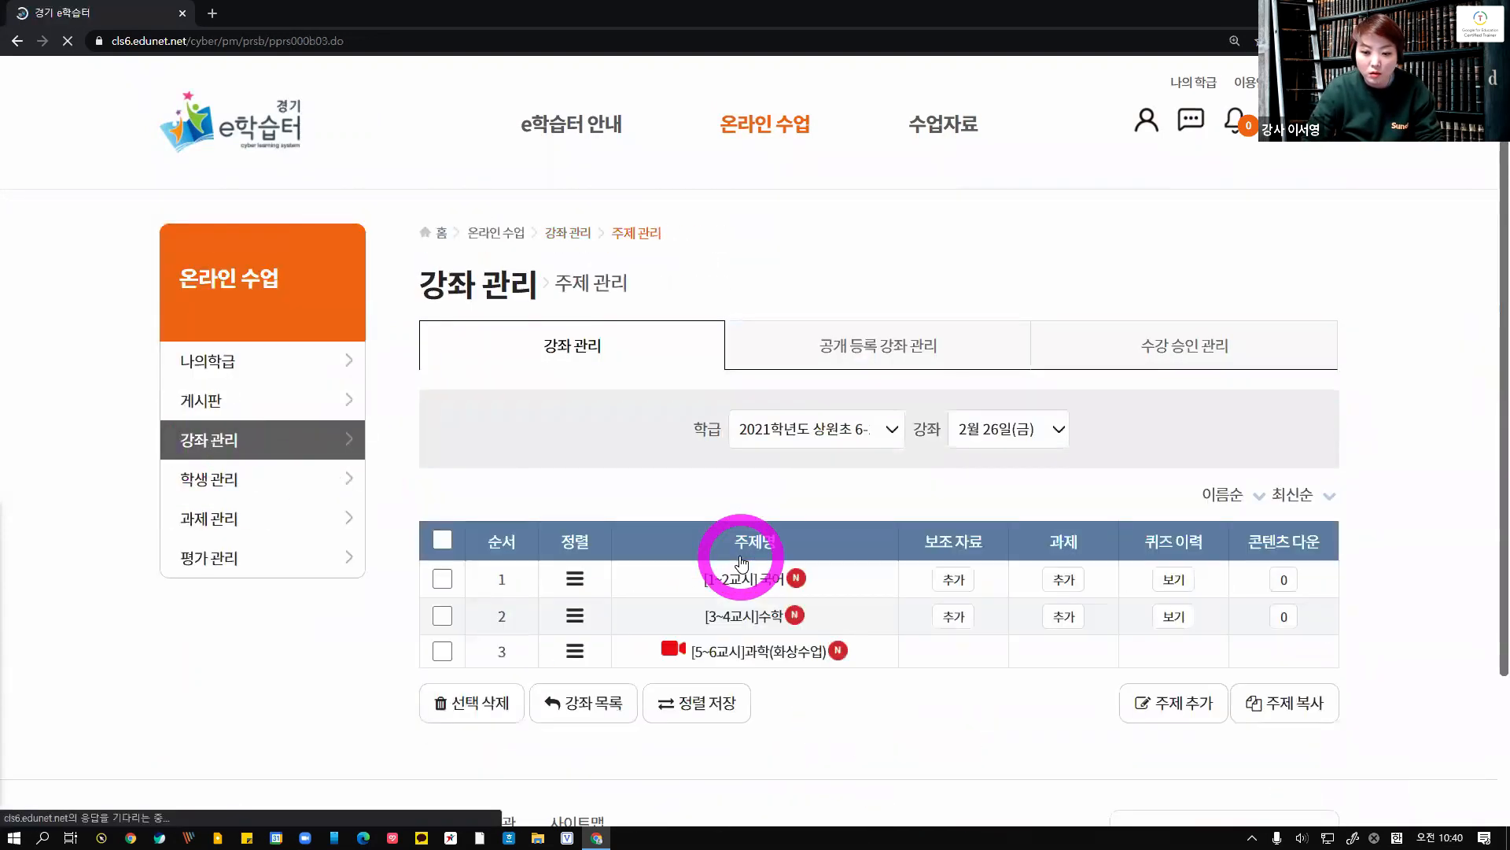
{"action": "scroll", "coordinate": [692, 472], "scroll_direction": "down", "scroll_amount": 3}
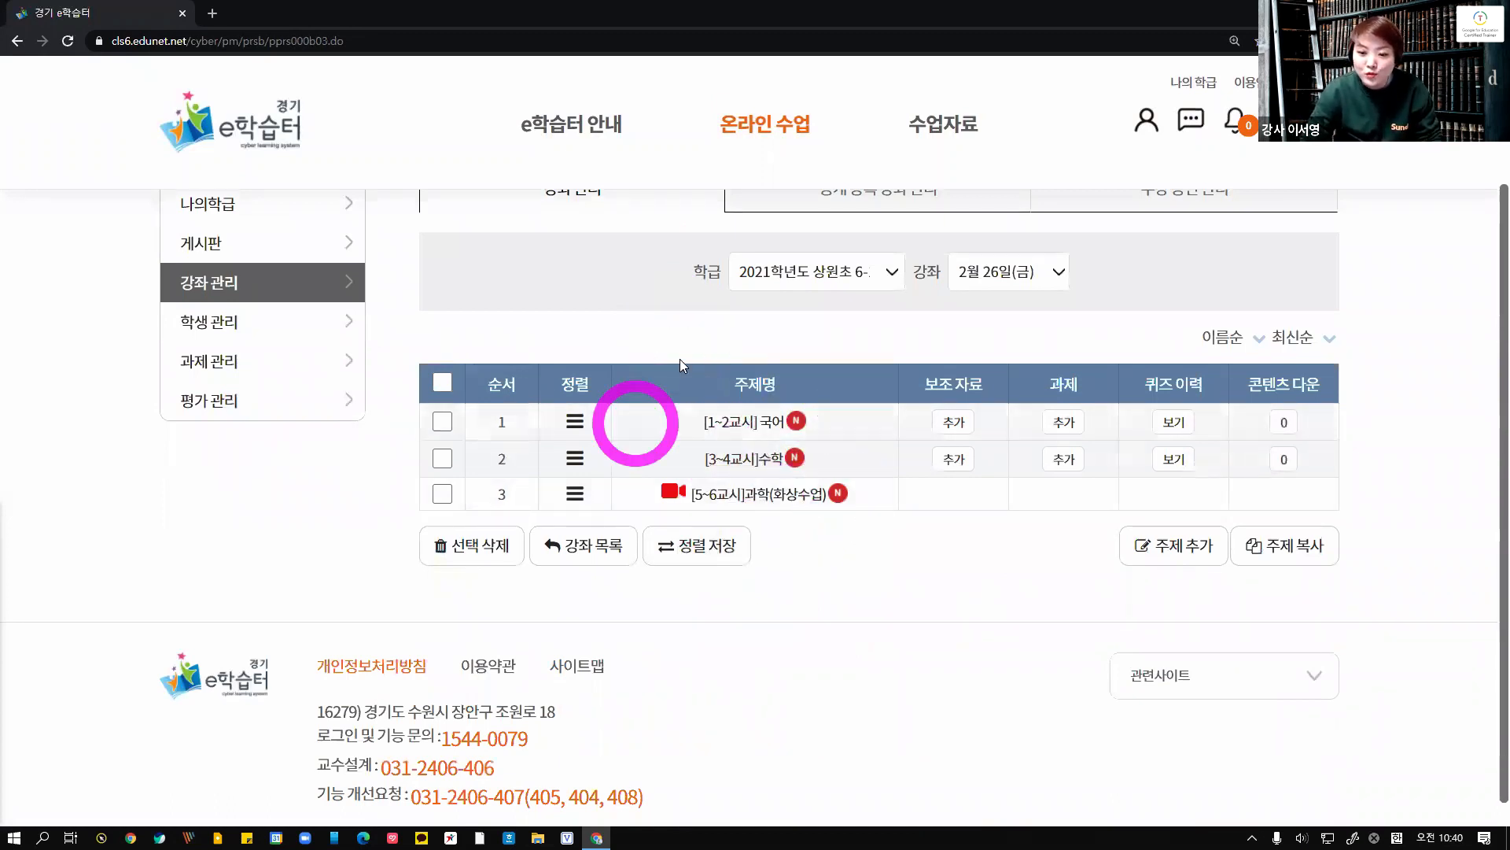
{"action": "left_click", "coordinate": [753, 432]}
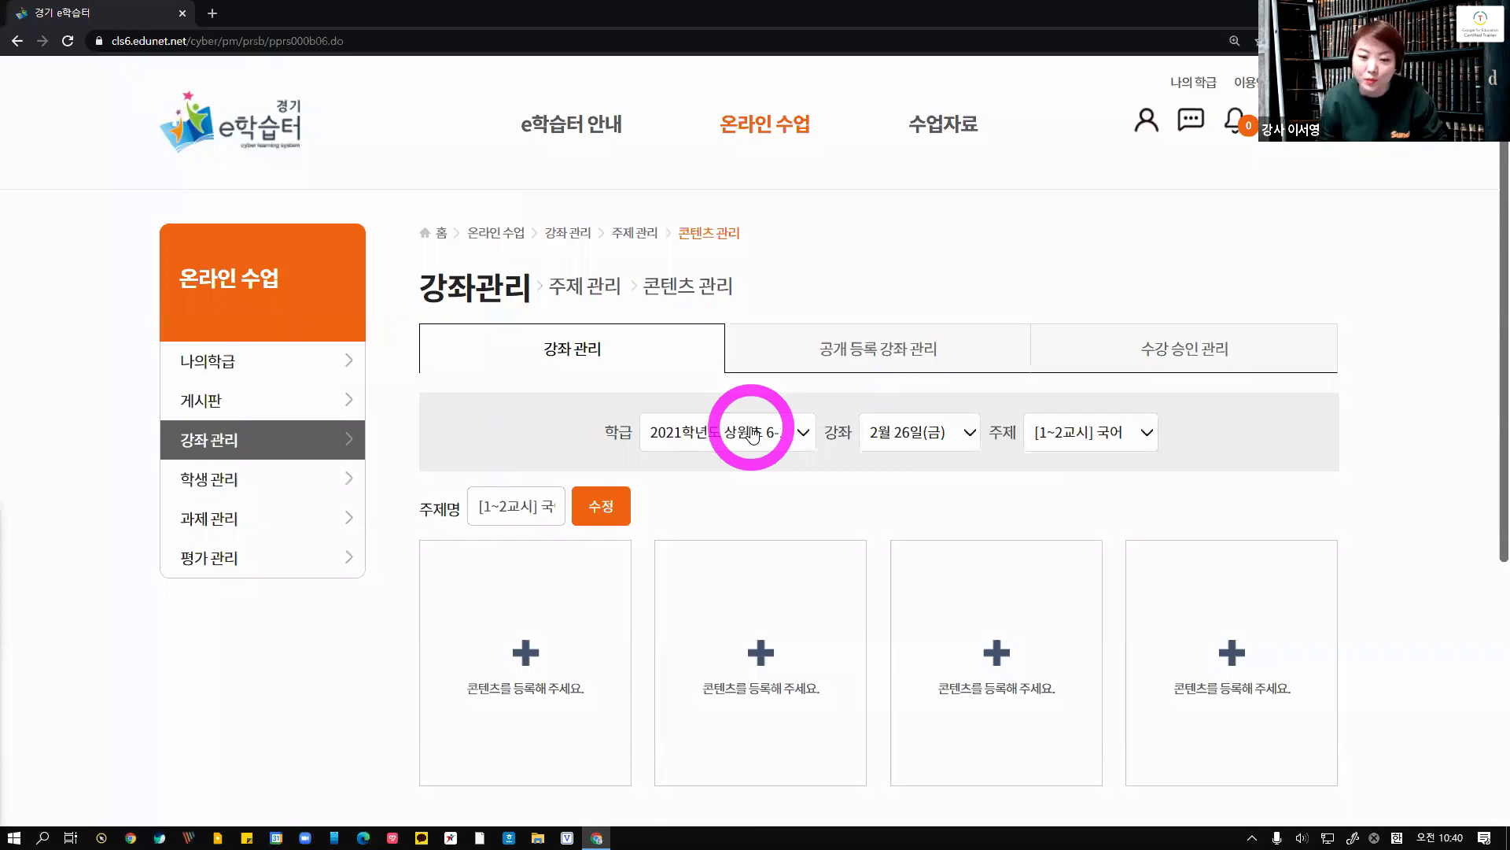
{"action": "scroll", "coordinate": [720, 480], "scroll_direction": "down", "scroll_amount": 3}
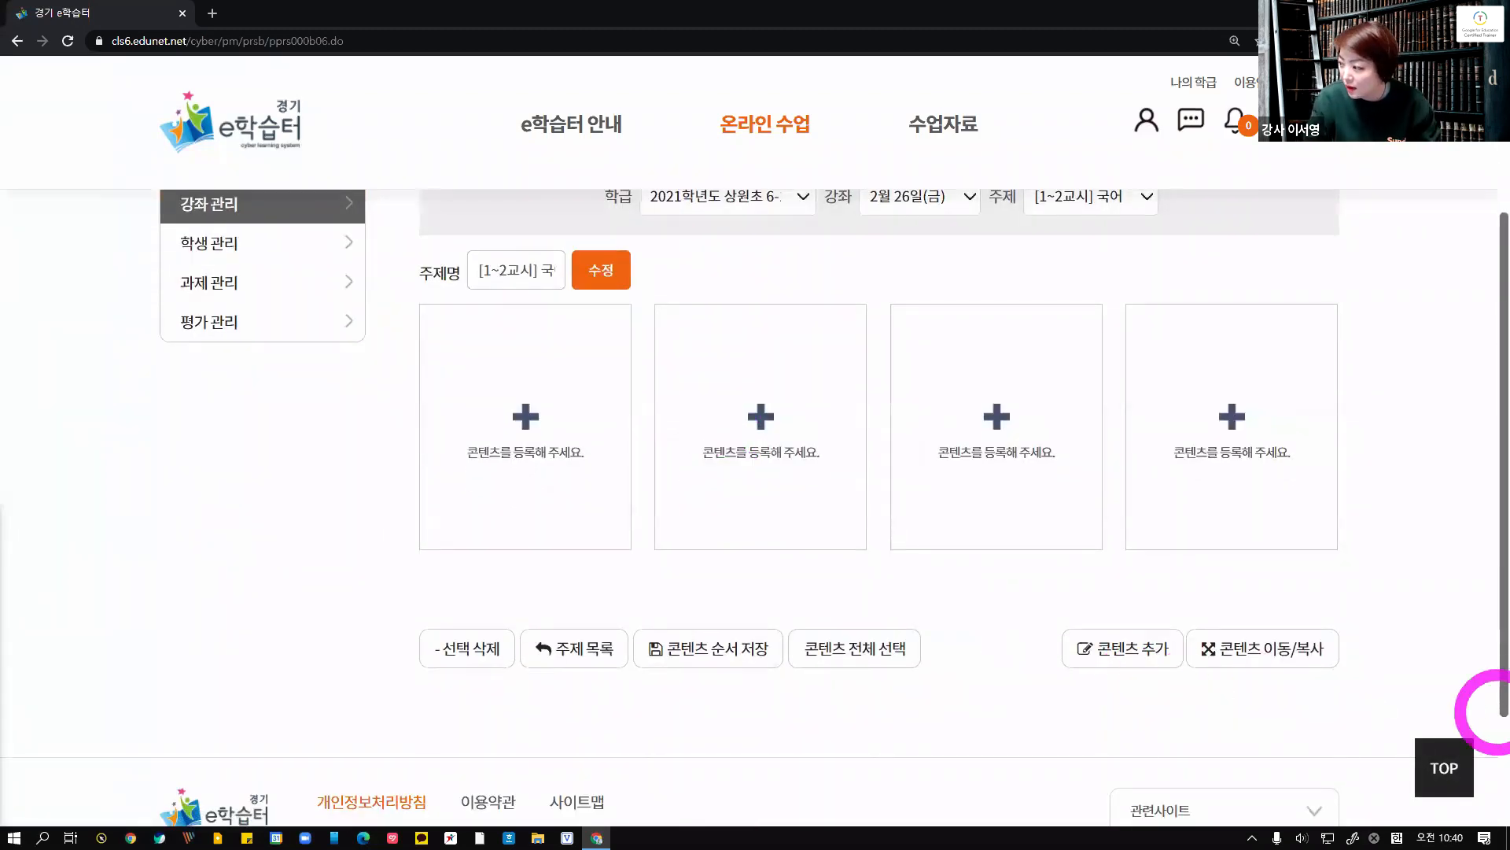
Open the quiz registration form from content adding, add a second quiz entry, and close it without saving
{"action": "left_click", "coordinate": [1151, 652]}
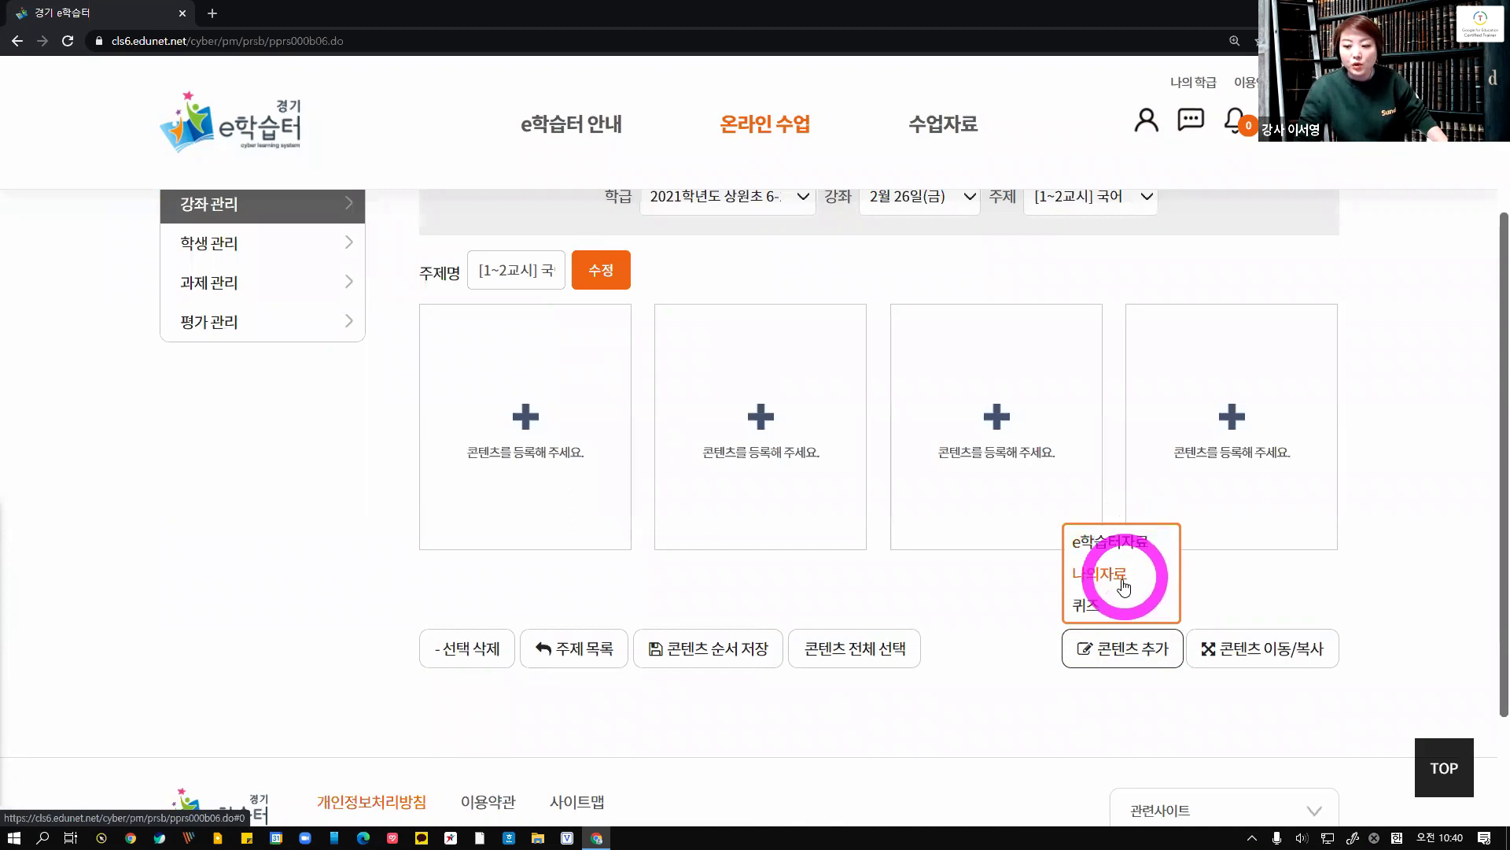
{"action": "left_click", "coordinate": [1098, 612]}
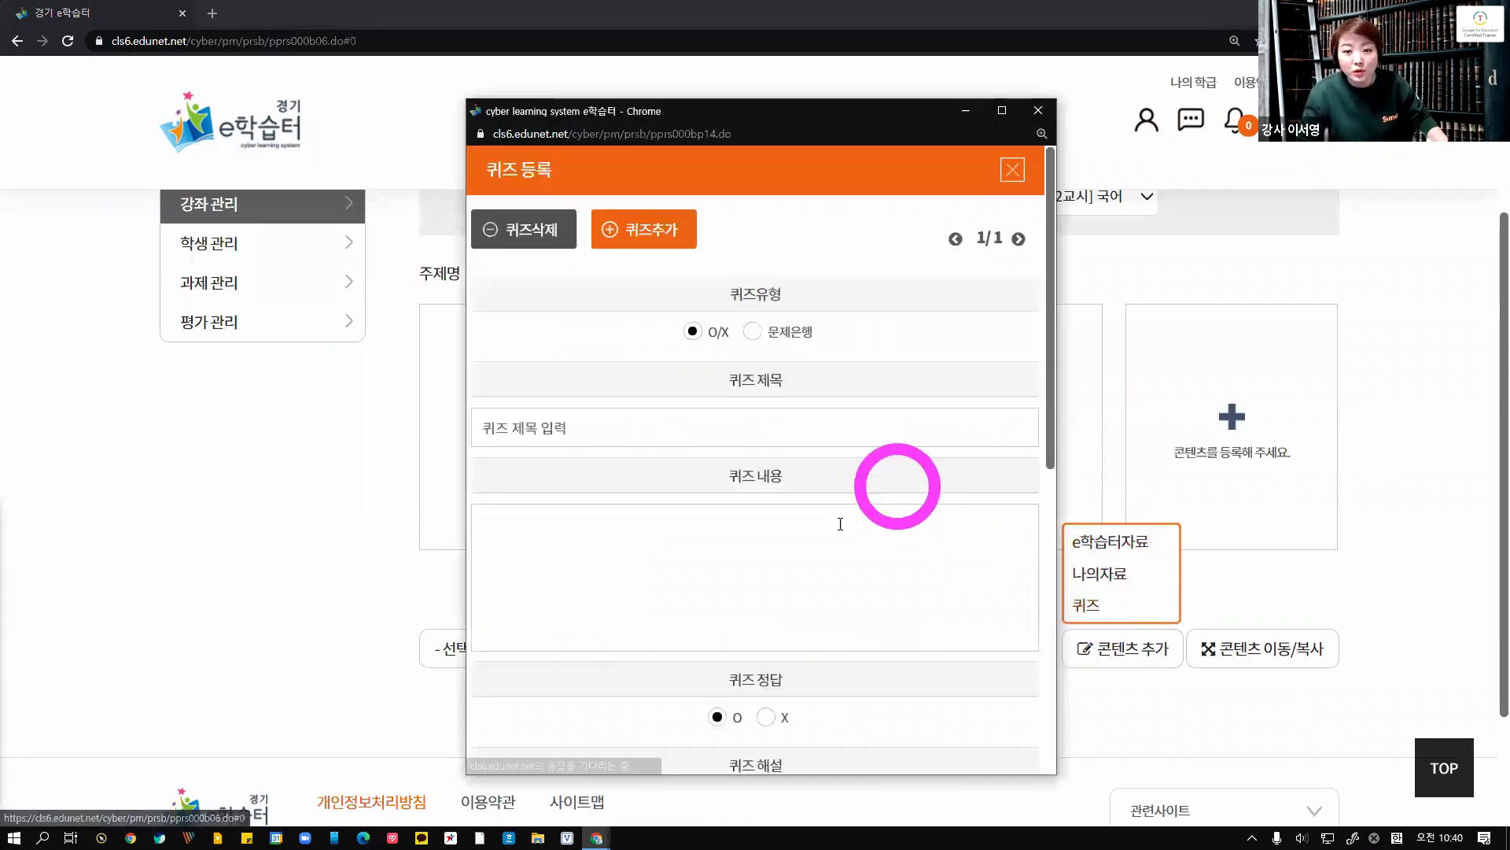
{"action": "left_click", "coordinate": [686, 246]}
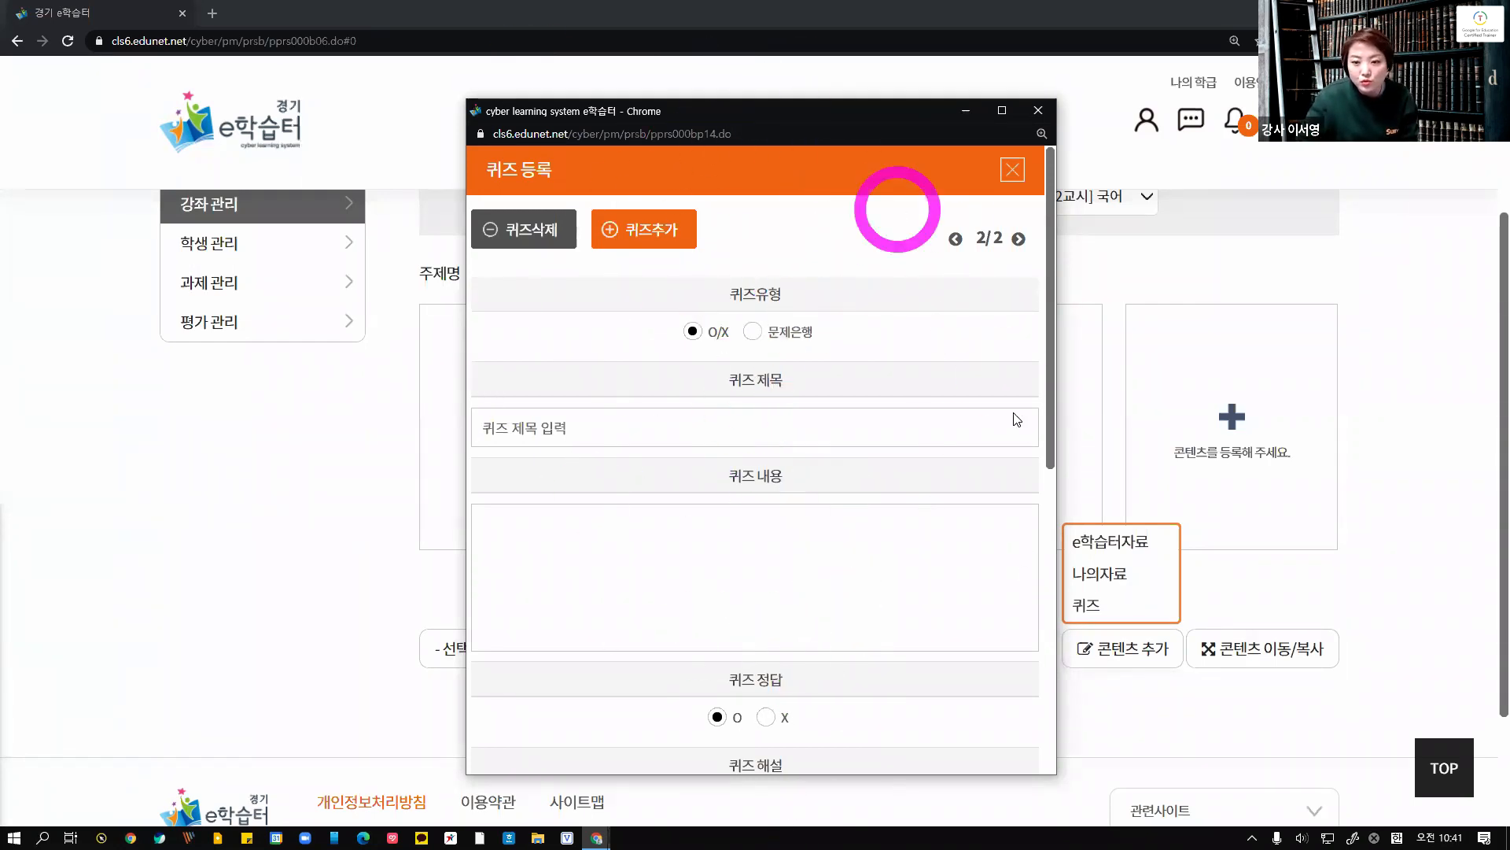
{"action": "left_click", "coordinate": [1039, 110]}
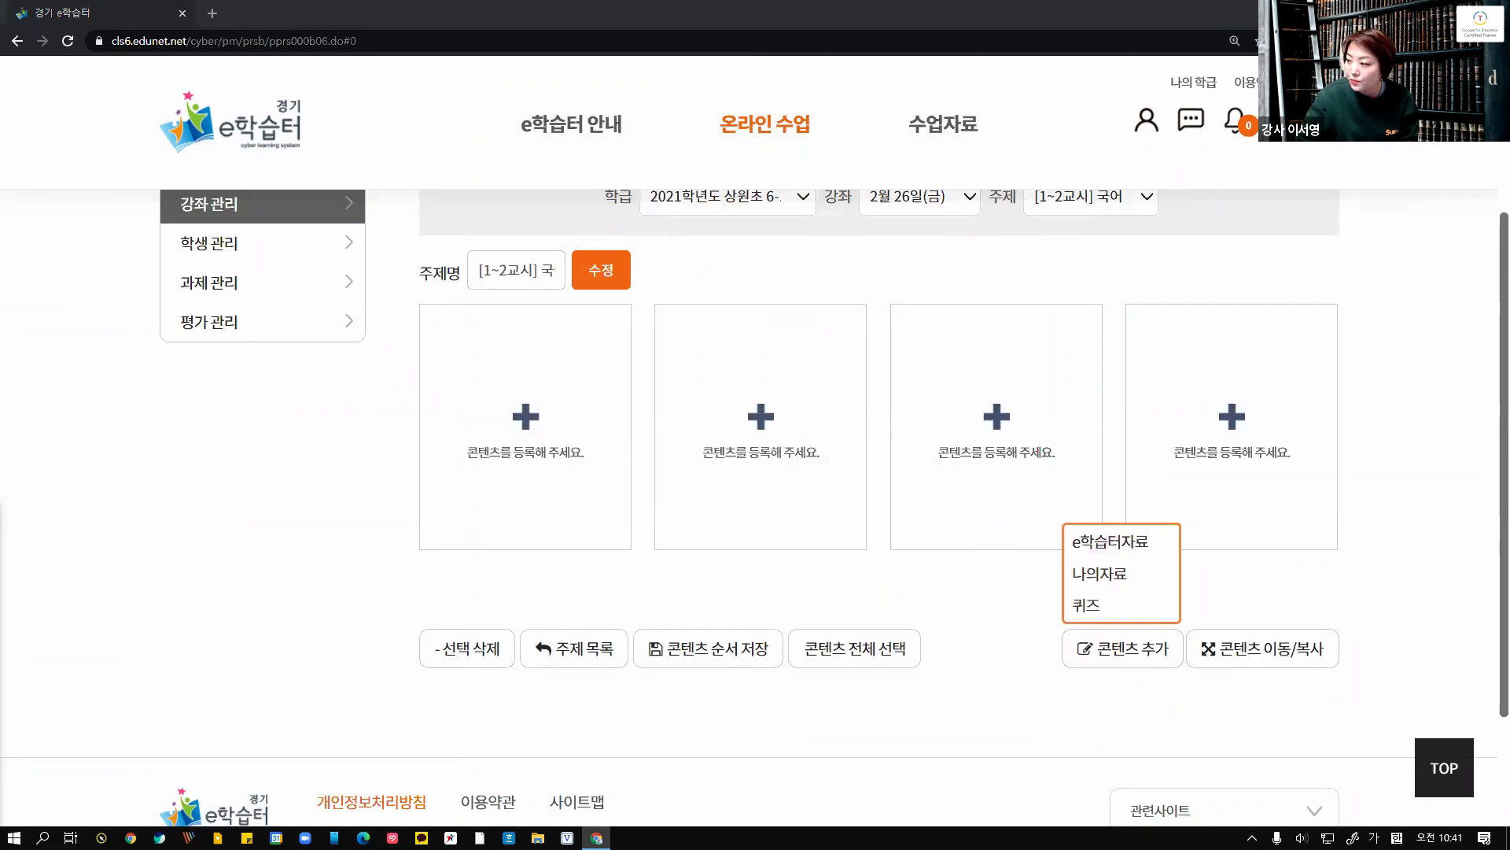
{"action": "left_click_drag", "start_coordinate": [1506, 118], "coordinate": [839, 2]}
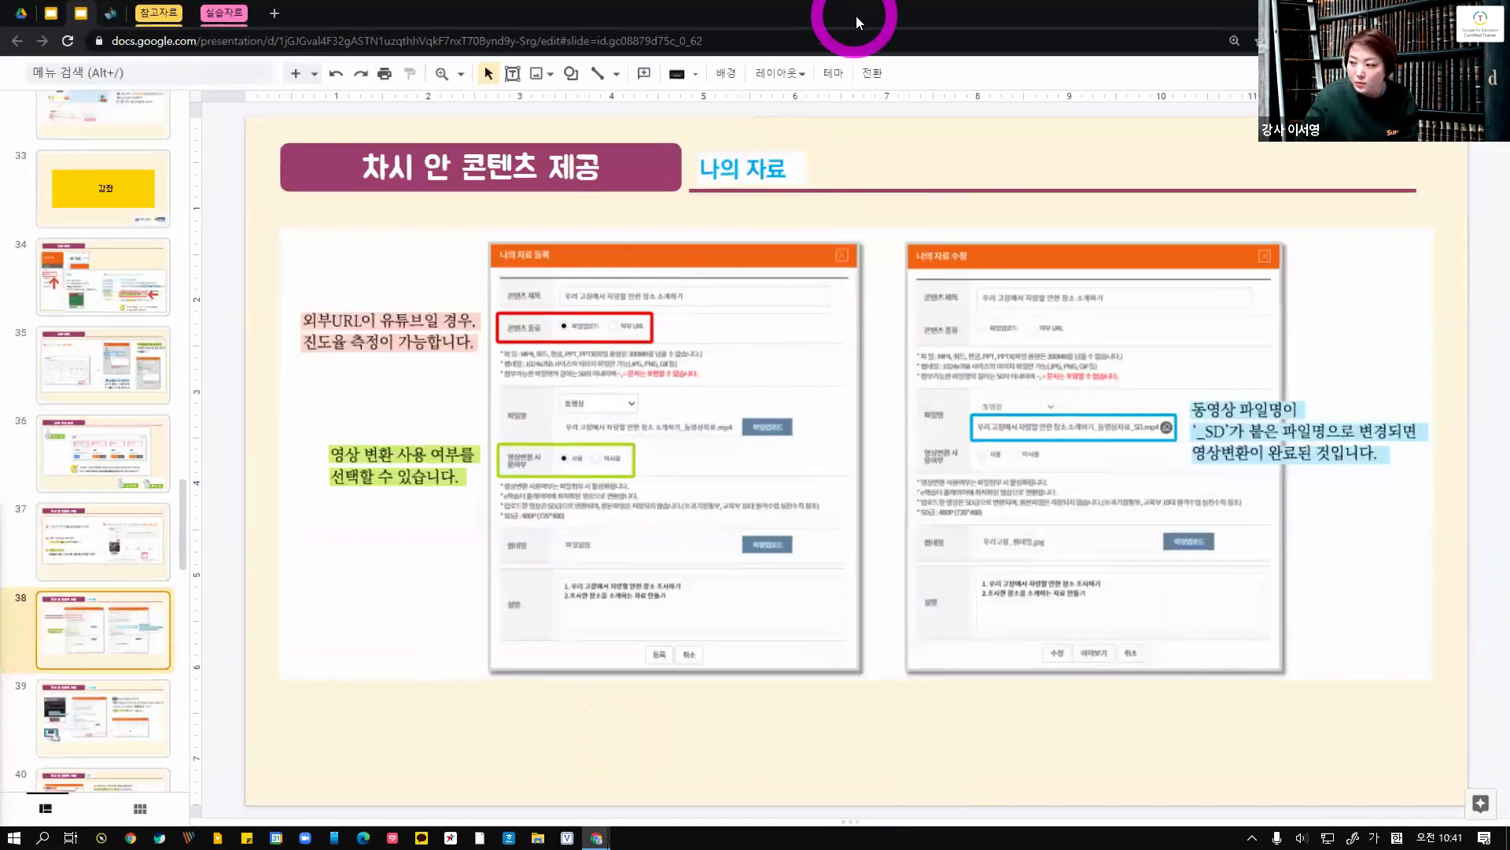
{"action": "left_click_drag", "start_coordinate": [856, 15], "coordinate": [1508, 94]}
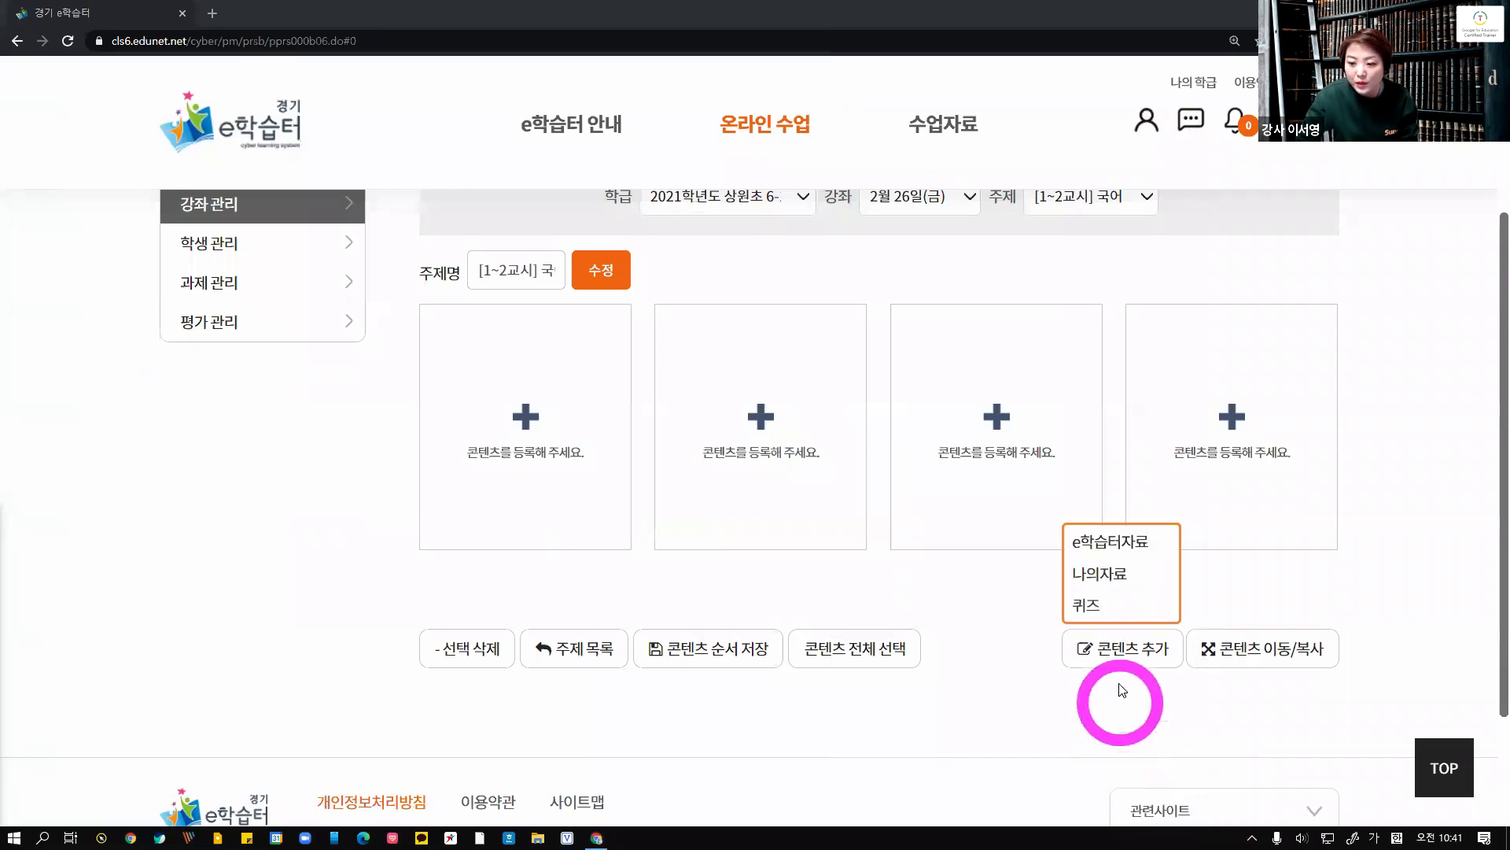
{"action": "left_click", "coordinate": [1116, 574]}
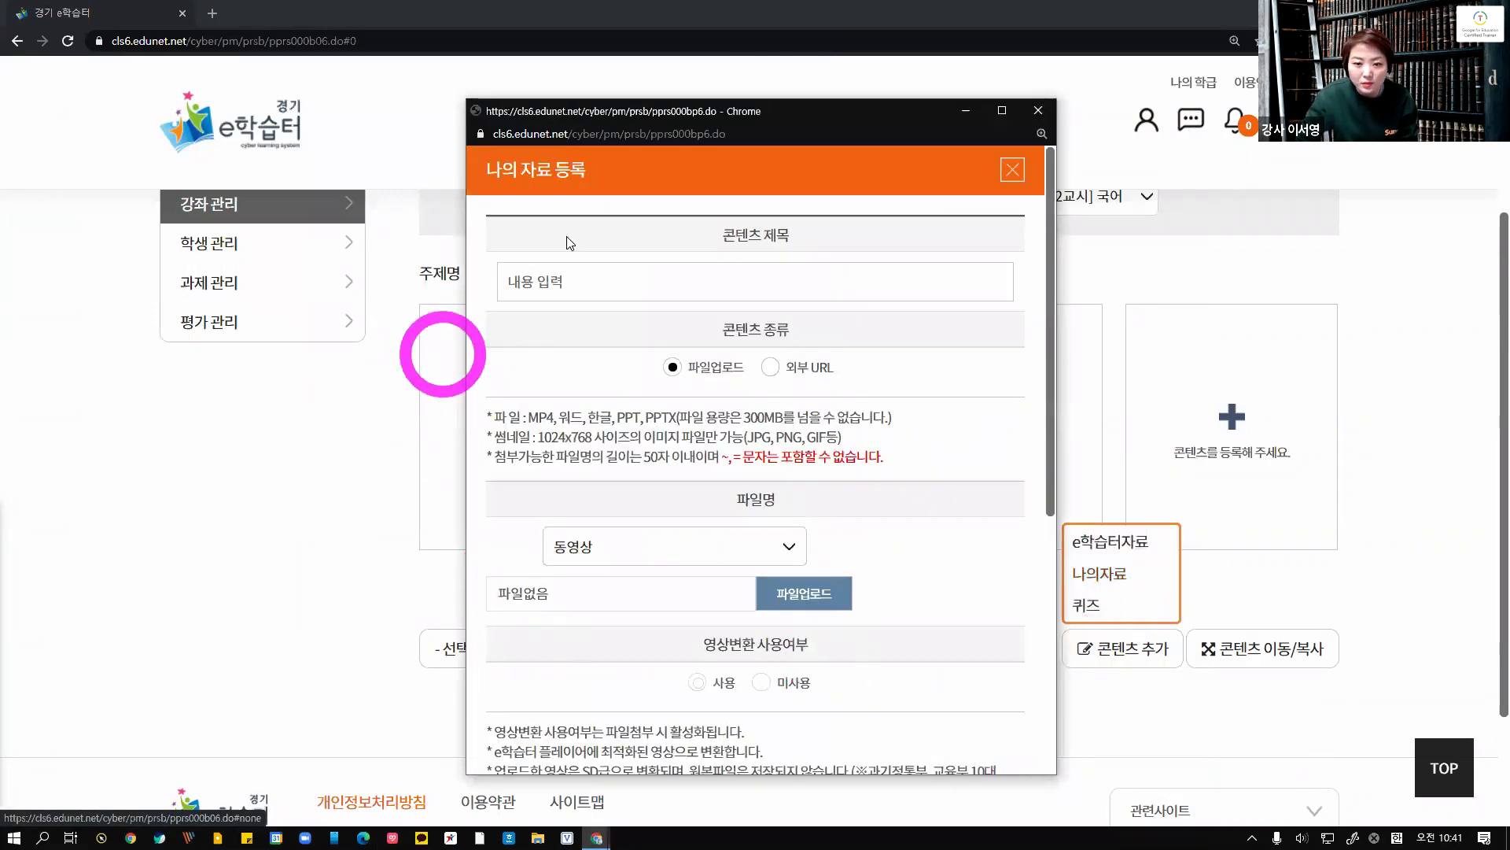
{"action": "left_click", "coordinate": [933, 8]}
{"action": "double_click", "coordinate": [933, 8]}
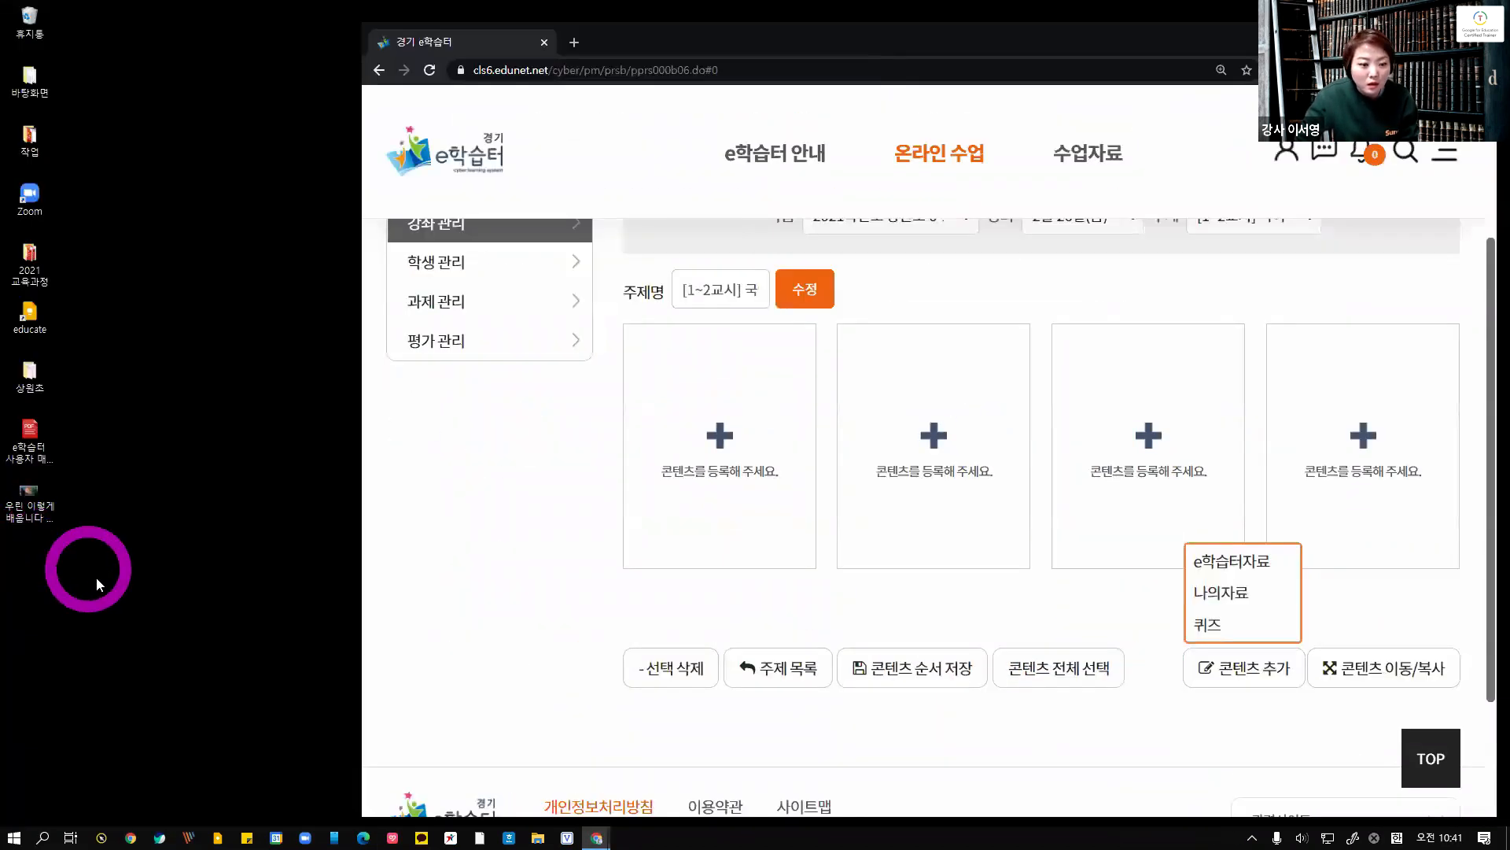
{"action": "left_click", "coordinate": [96, 577]}
{"action": "left_click", "coordinate": [45, 504]}
{"action": "mouse_move", "coordinate": [37, 500]}
{"action": "left_mouse_down"}
{"action": "mouse_move", "coordinate": [142, 543]}
{"action": "mouse_move", "coordinate": [50, 521]}
{"action": "left_mouse_up"}
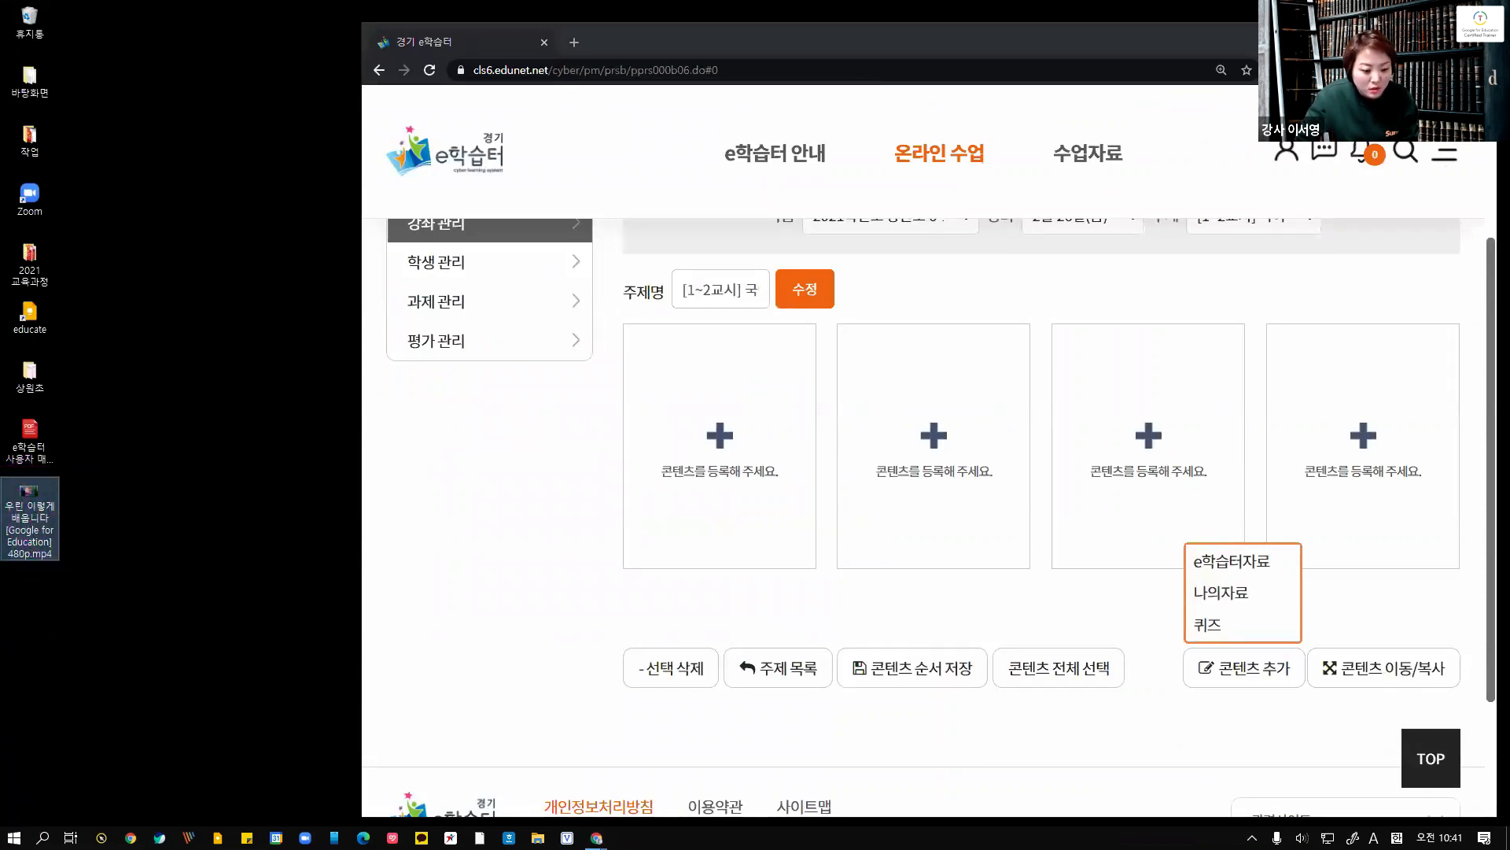
{"action": "left_click", "coordinate": [38, 699]}
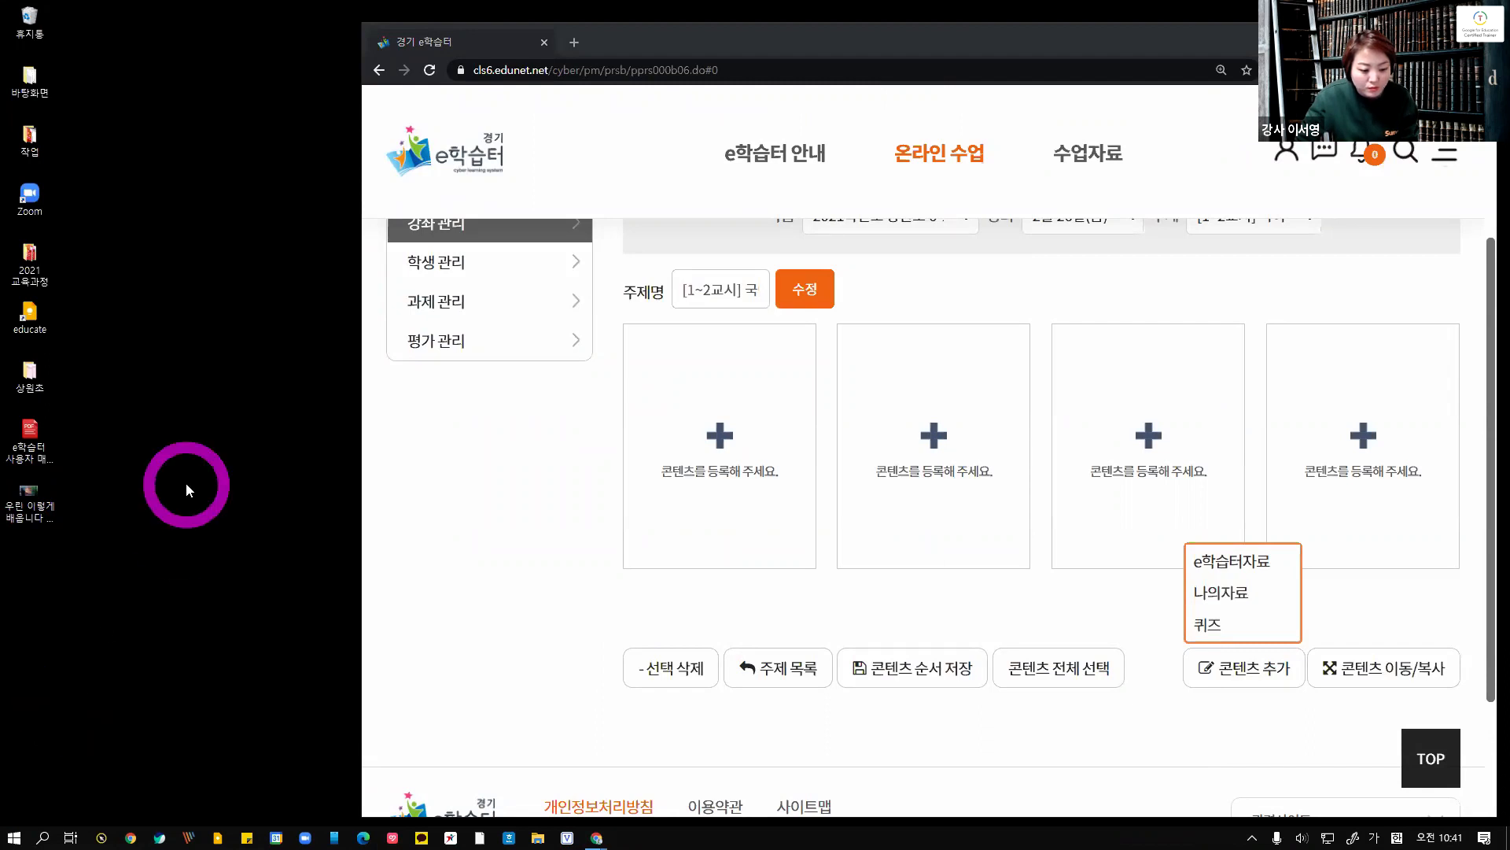
{"action": "left_click", "coordinate": [58, 440]}
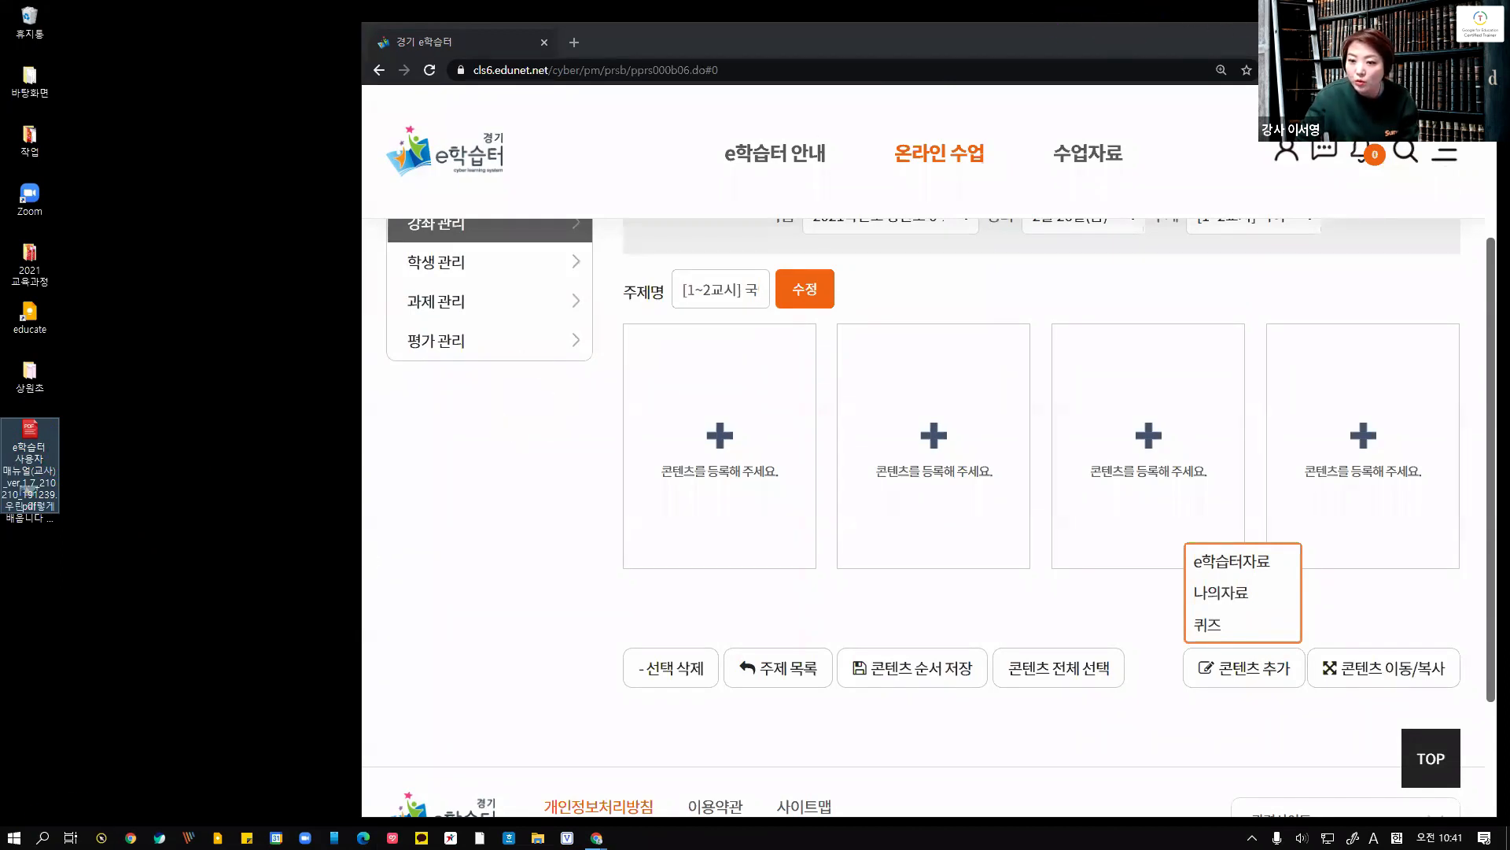
{"action": "left_click", "coordinate": [1443, 34]}
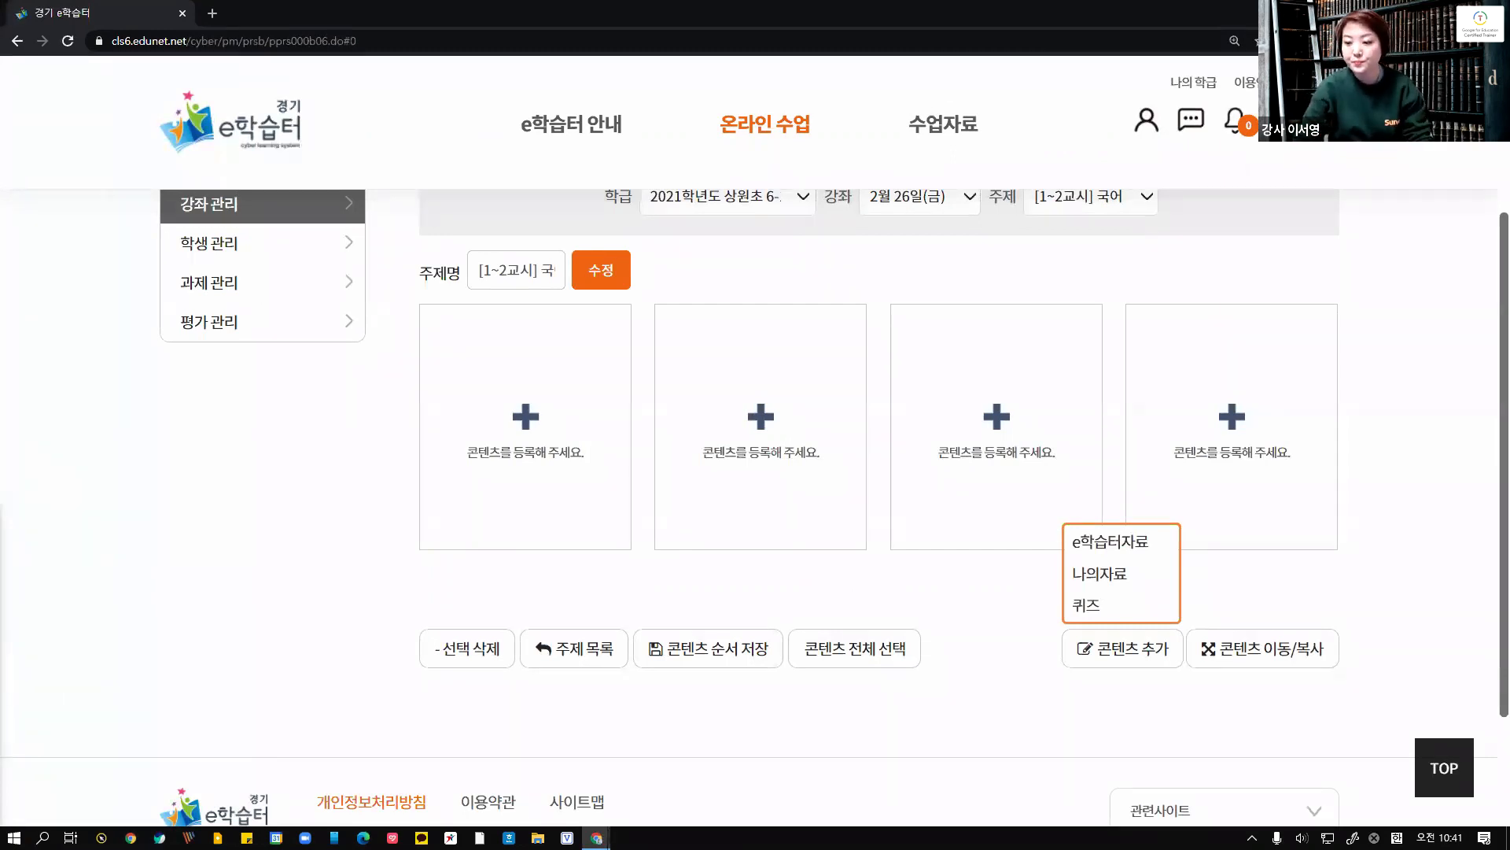
Open the own-materials registration form and enter the content title 동영상 테스트
{"action": "left_click", "coordinate": [1101, 573]}
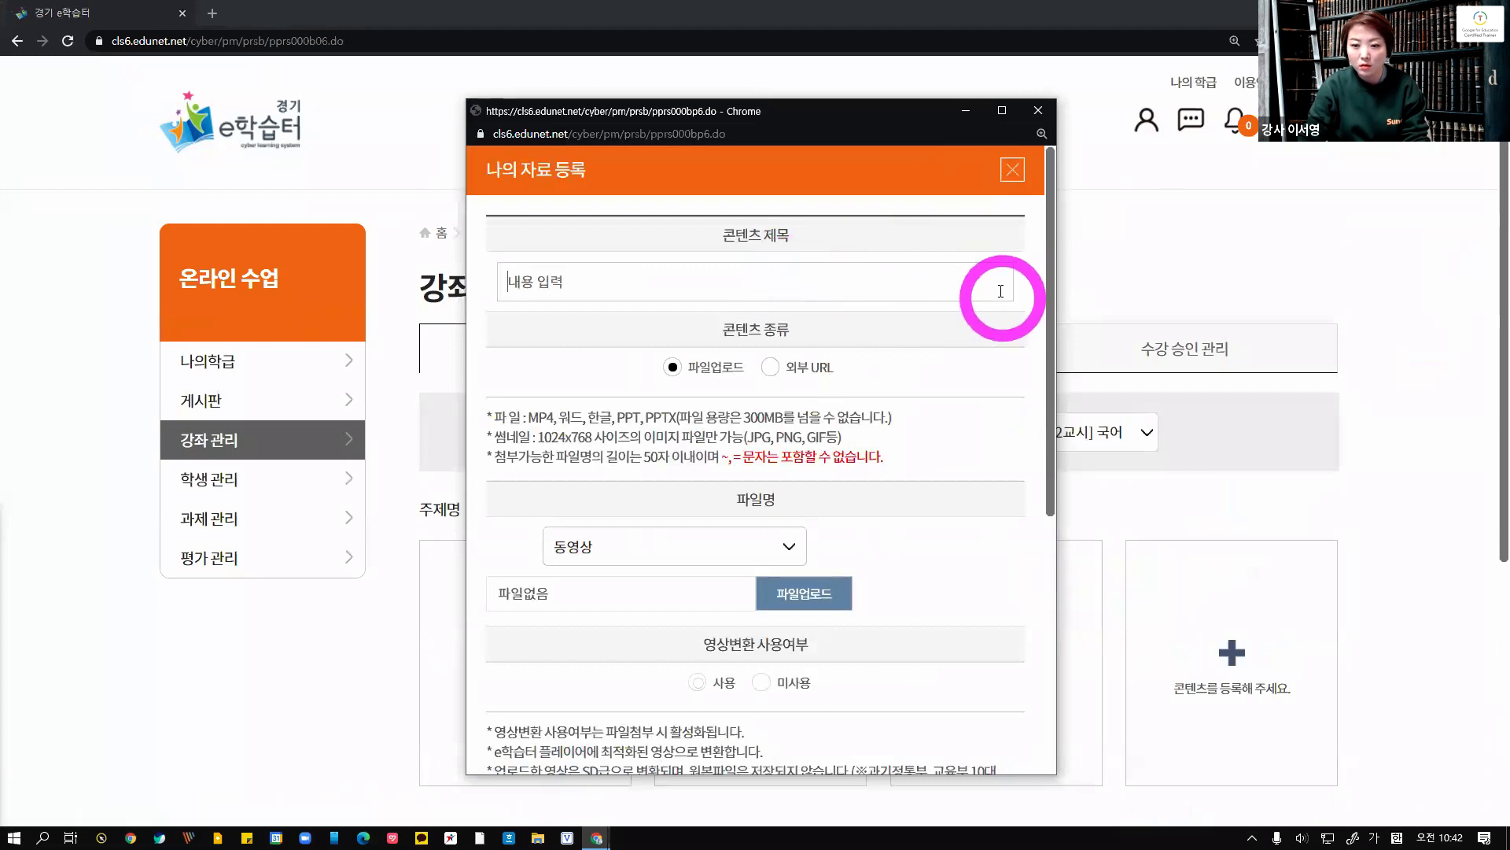
{"action": "left_click", "coordinate": [1001, 289]}
{"action": "type", "text": "동영상 테스트"}
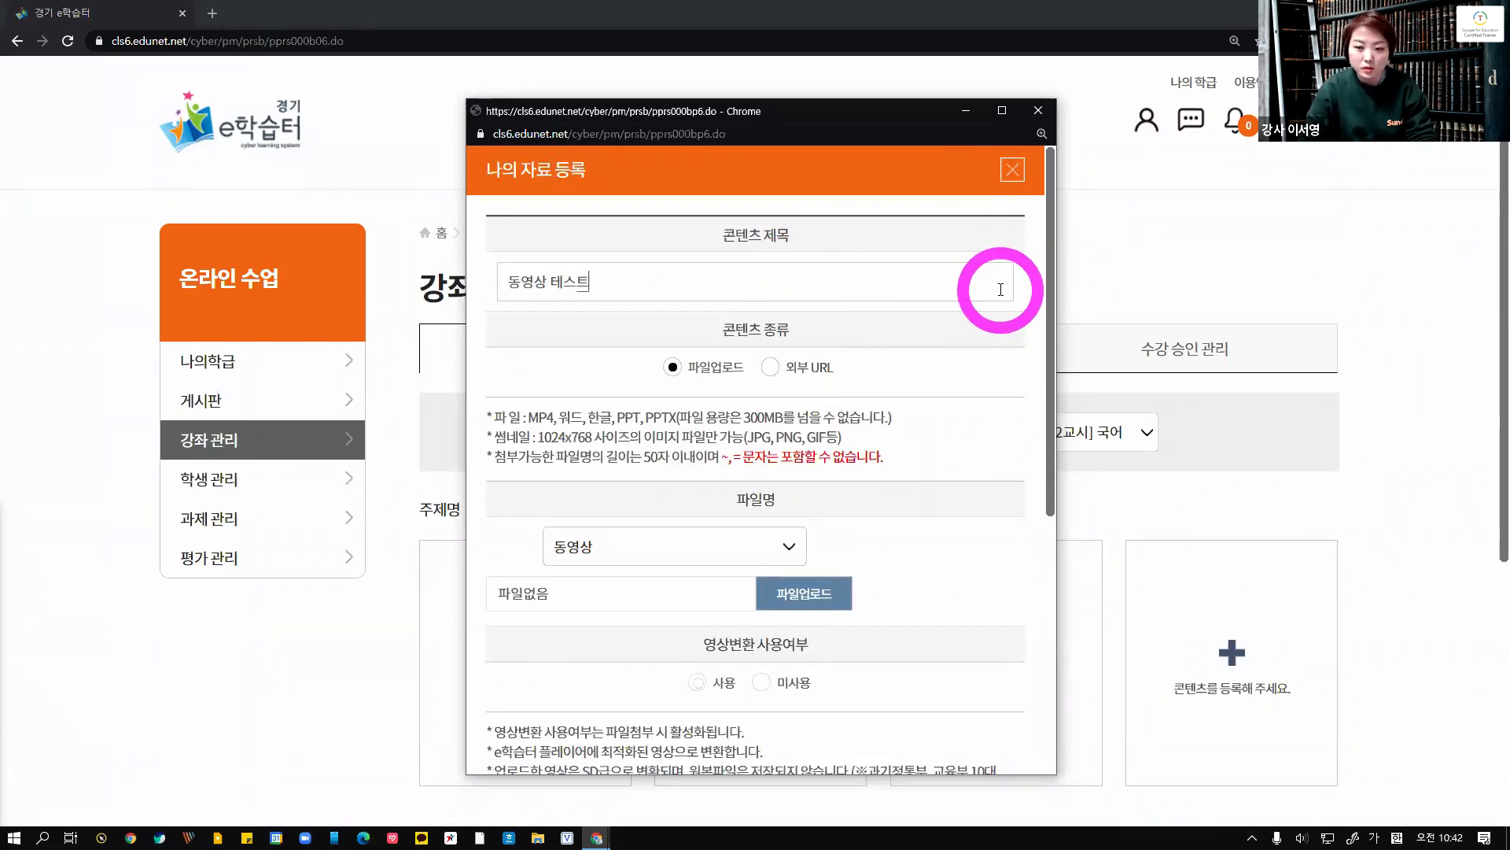
{"action": "scroll", "coordinate": [1000, 289], "scroll_direction": "down", "scroll_amount": 1}
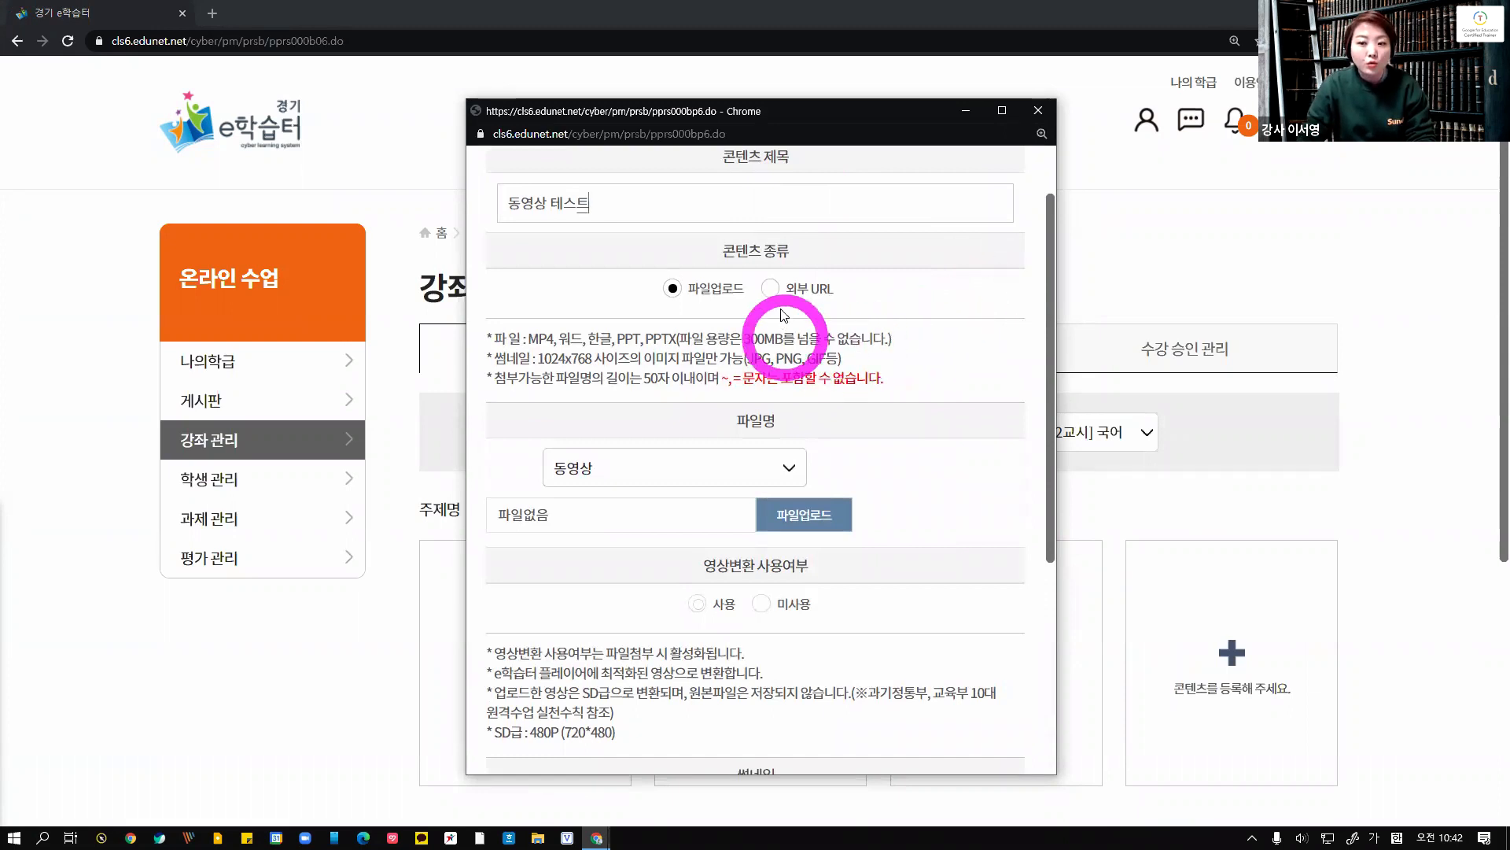
{"action": "left_click", "coordinate": [771, 289]}
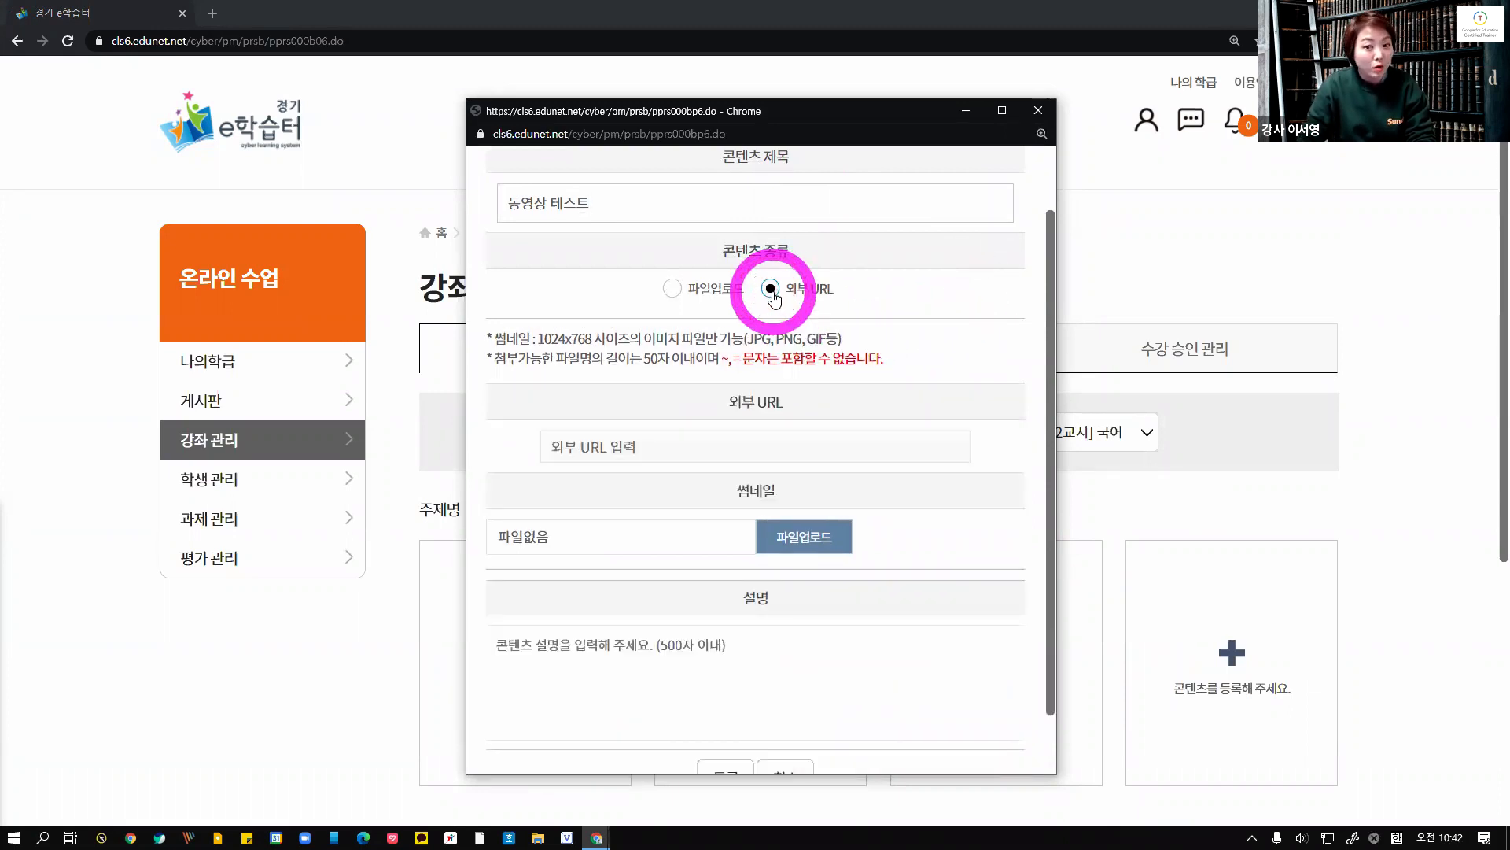
{"action": "left_click", "coordinate": [675, 289]}
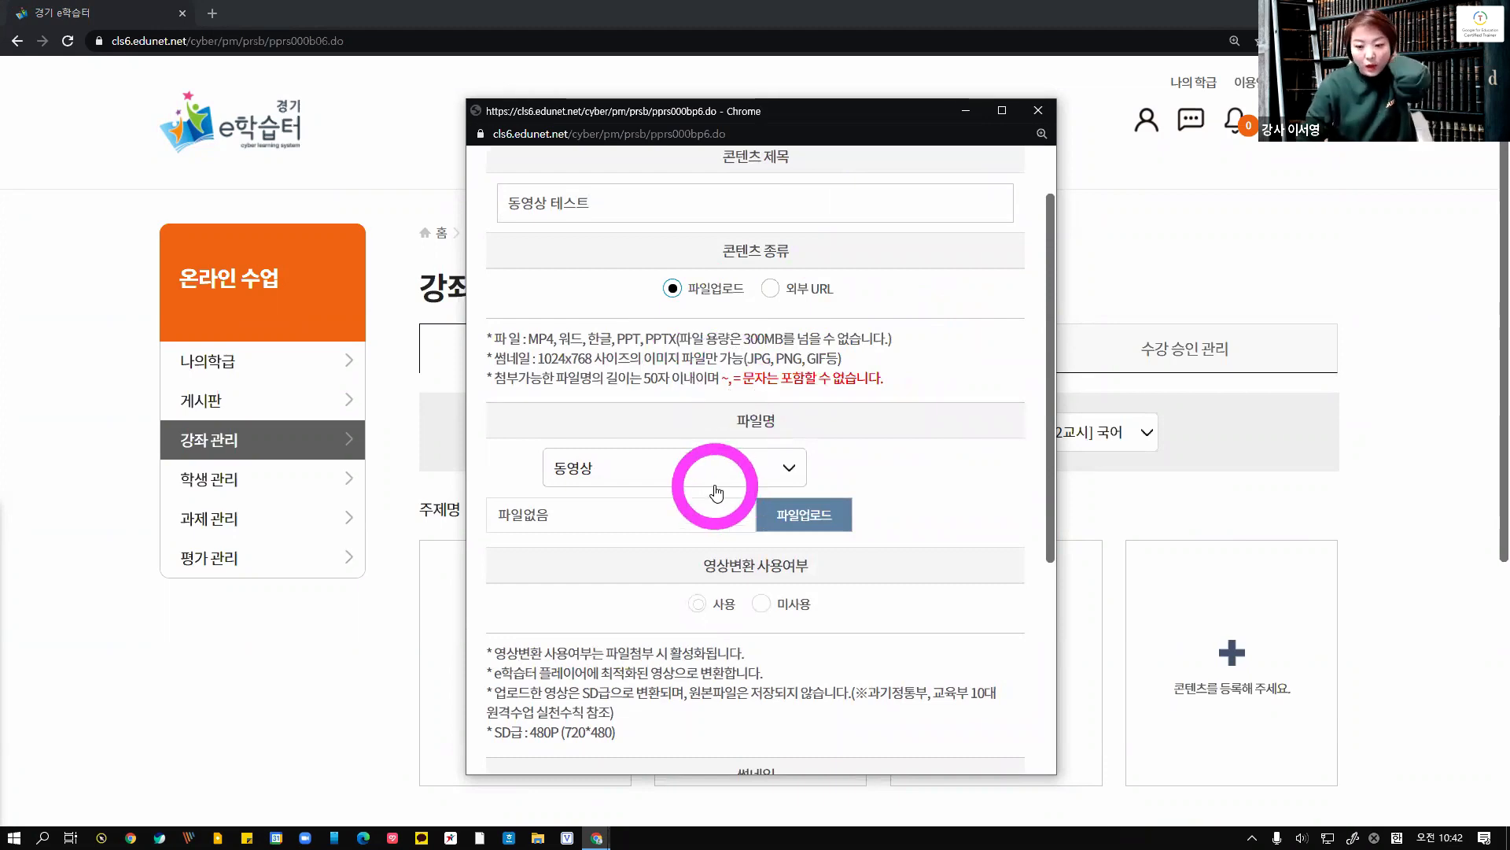
Upload the video file 우린 이렇게 배웁니다 [Google for Education] 480p.mp4 as the content file
{"action": "left_click", "coordinate": [783, 515]}
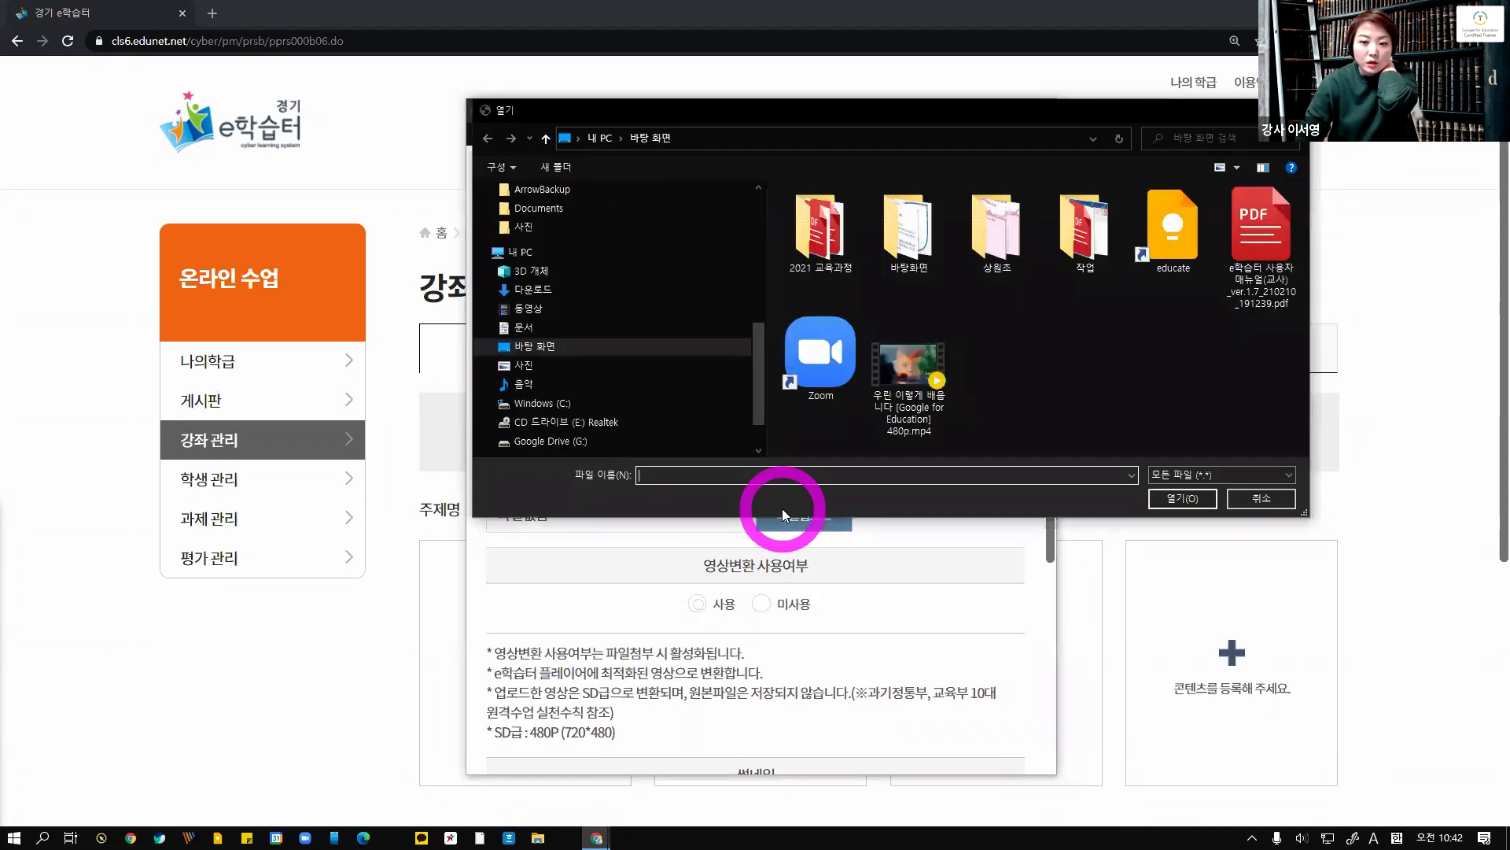
{"action": "left_click", "coordinate": [909, 366]}
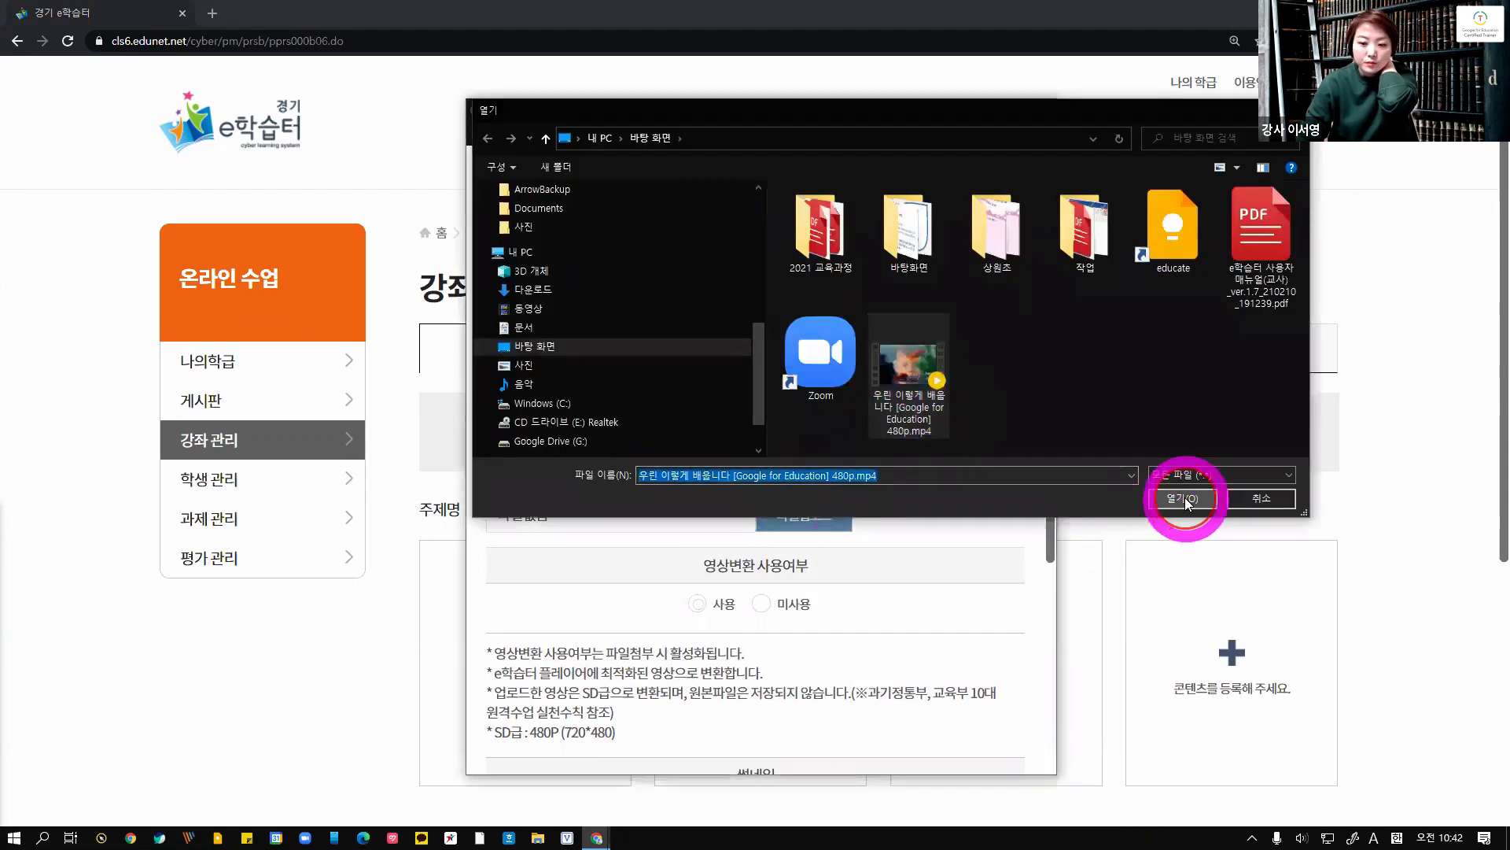
{"action": "left_click", "coordinate": [1186, 499]}
Set the video conversion option to 사용 for the uploaded video
{"action": "scroll", "coordinate": [978, 602], "scroll_direction": "down", "scroll_amount": 3}
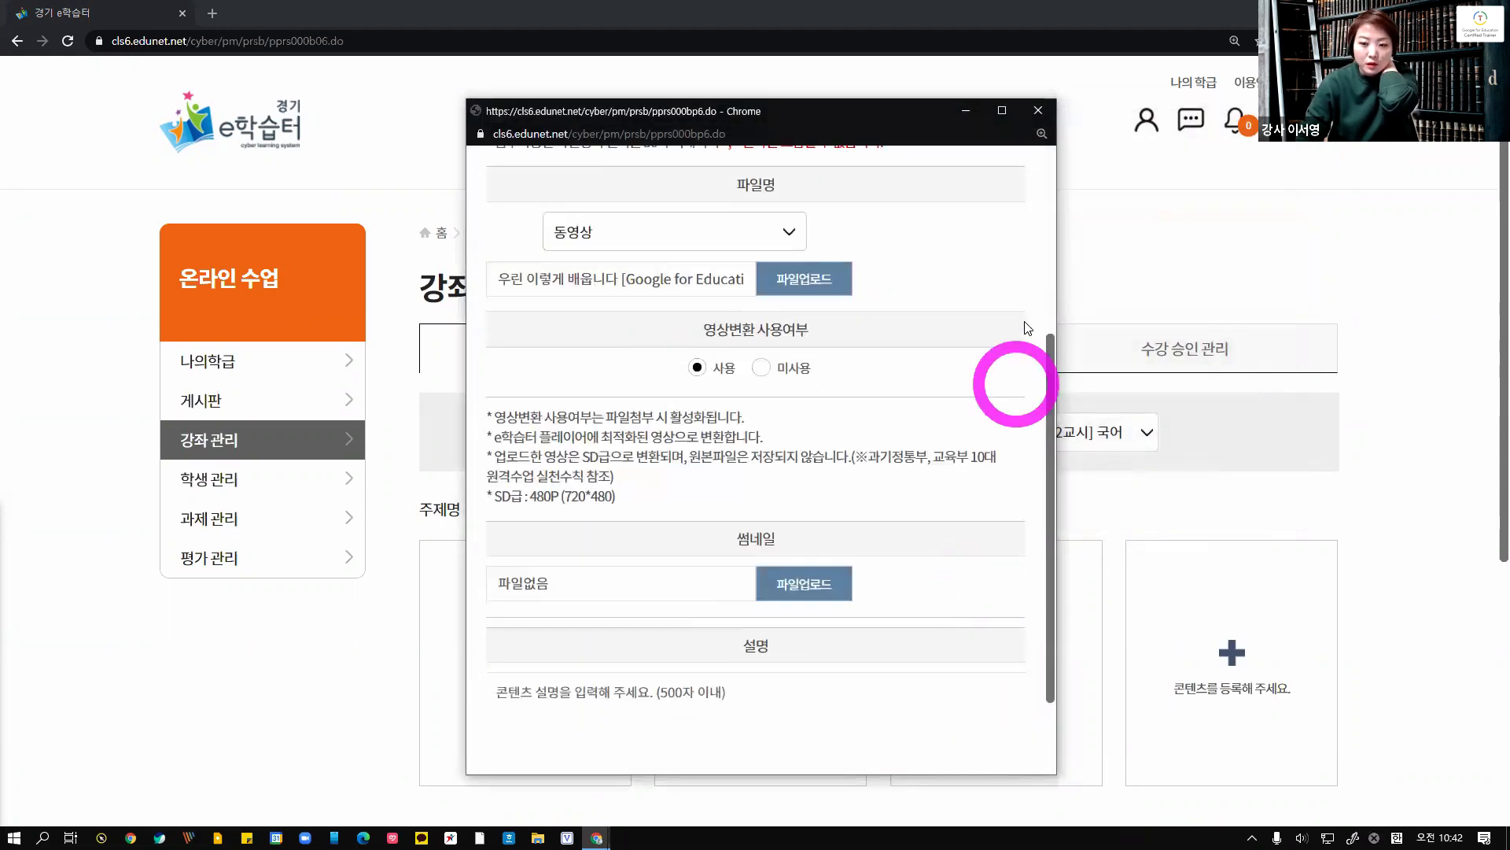
{"action": "left_click", "coordinate": [764, 369]}
{"action": "left_click", "coordinate": [697, 368]}
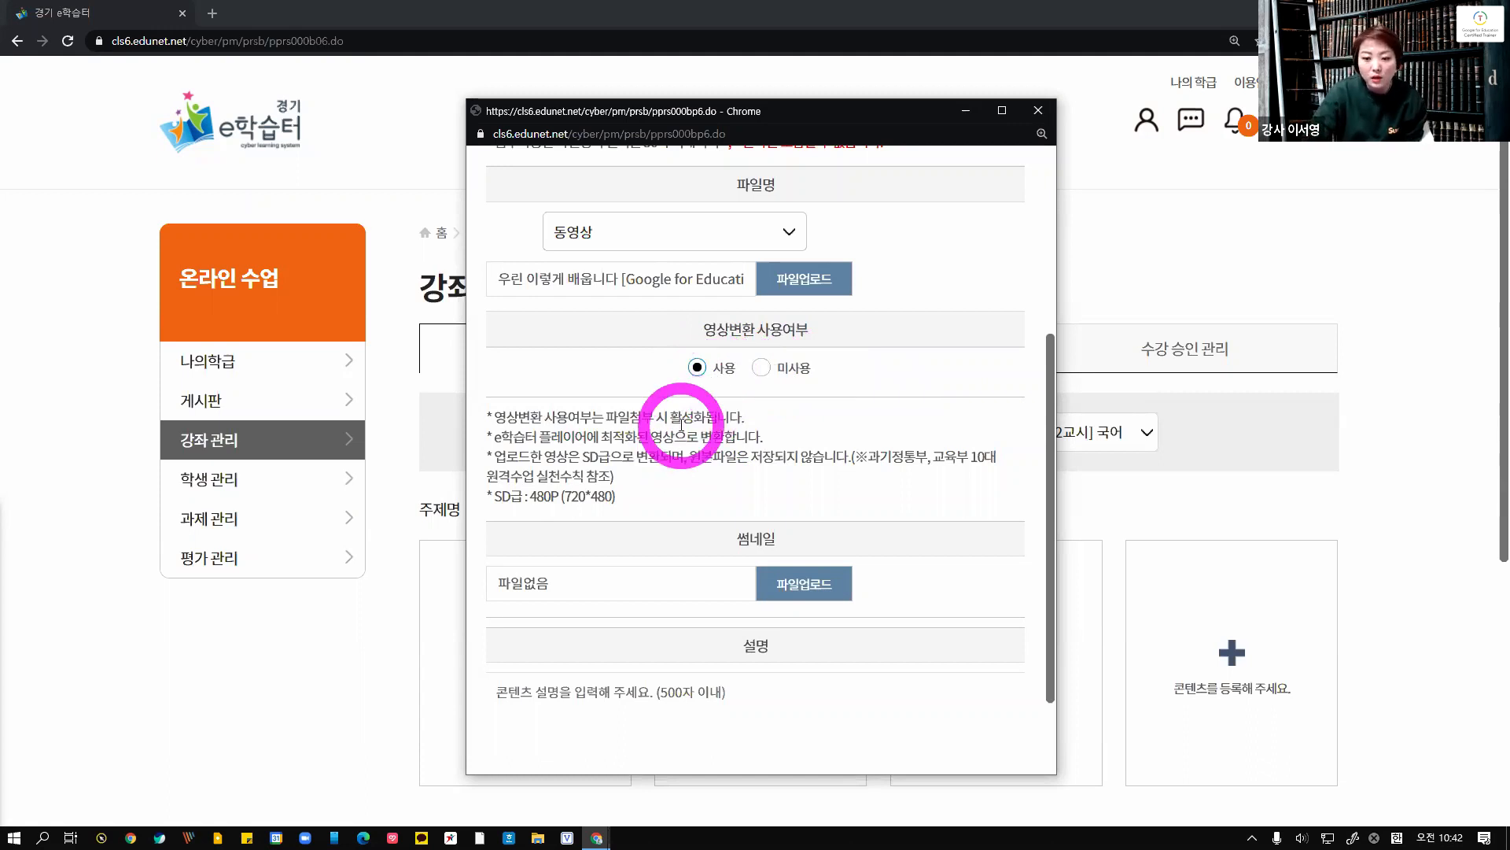
{"action": "scroll", "coordinate": [676, 542], "scroll_direction": "down", "scroll_amount": 2}
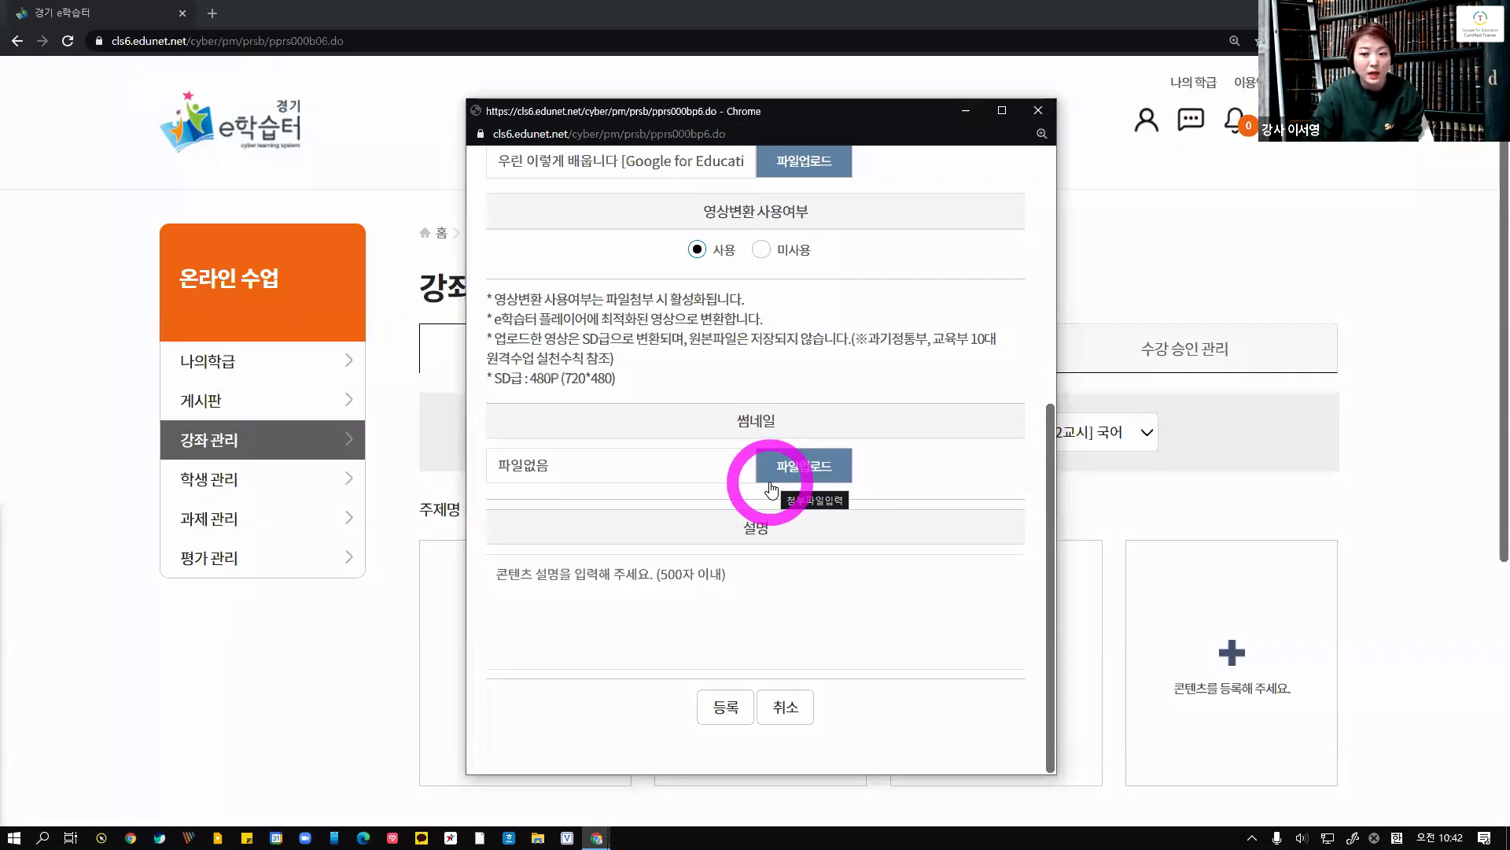
Search the recycle bin folder on the desktop for a thumbnail image file
{"action": "left_click_drag", "start_coordinate": [1200, 8], "coordinate": [1196, 35]}
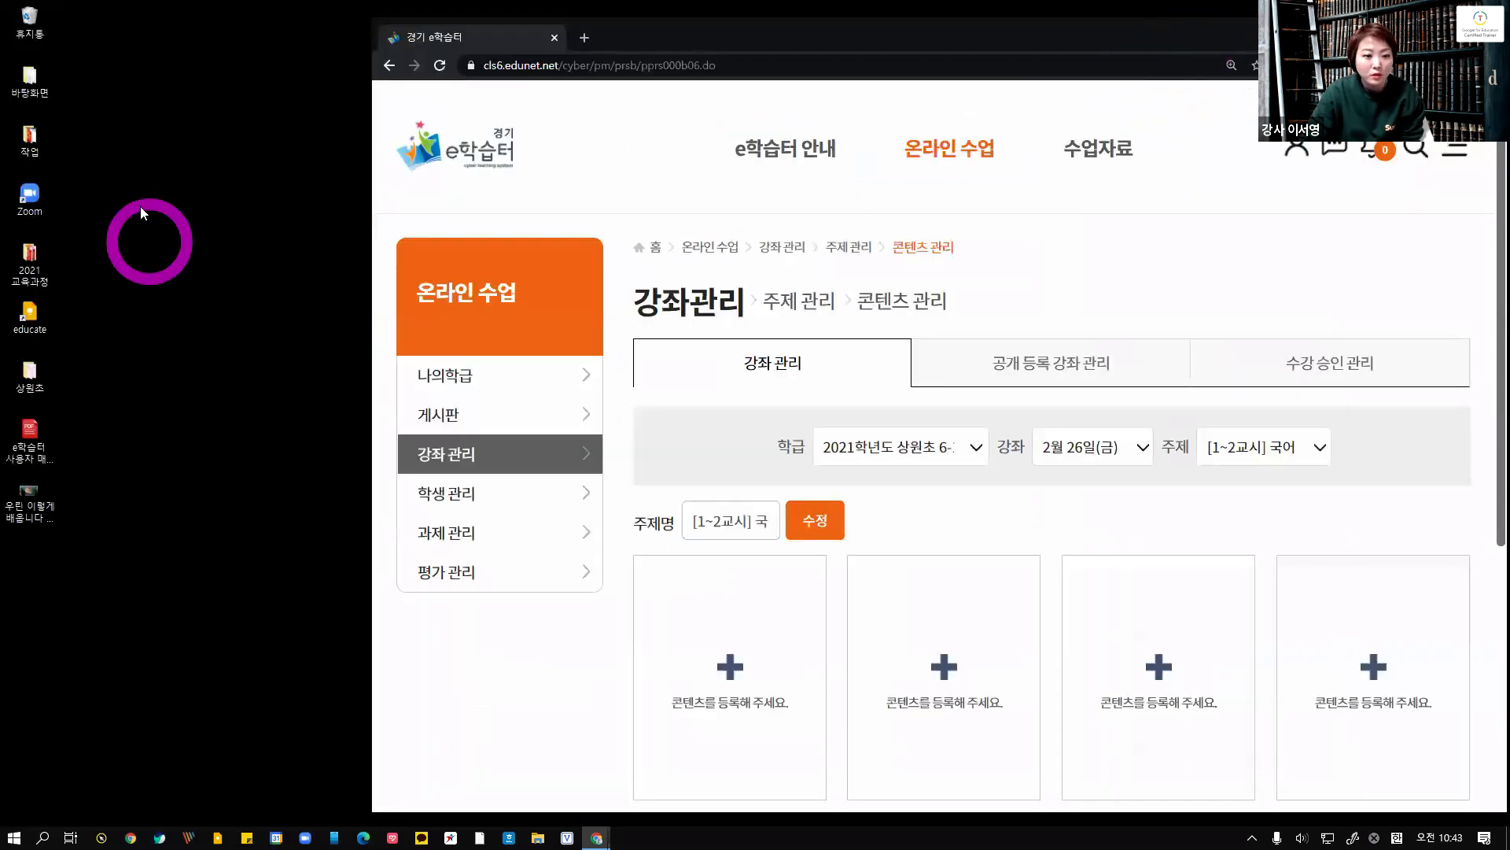
{"action": "right_click", "coordinate": [30, 18]}
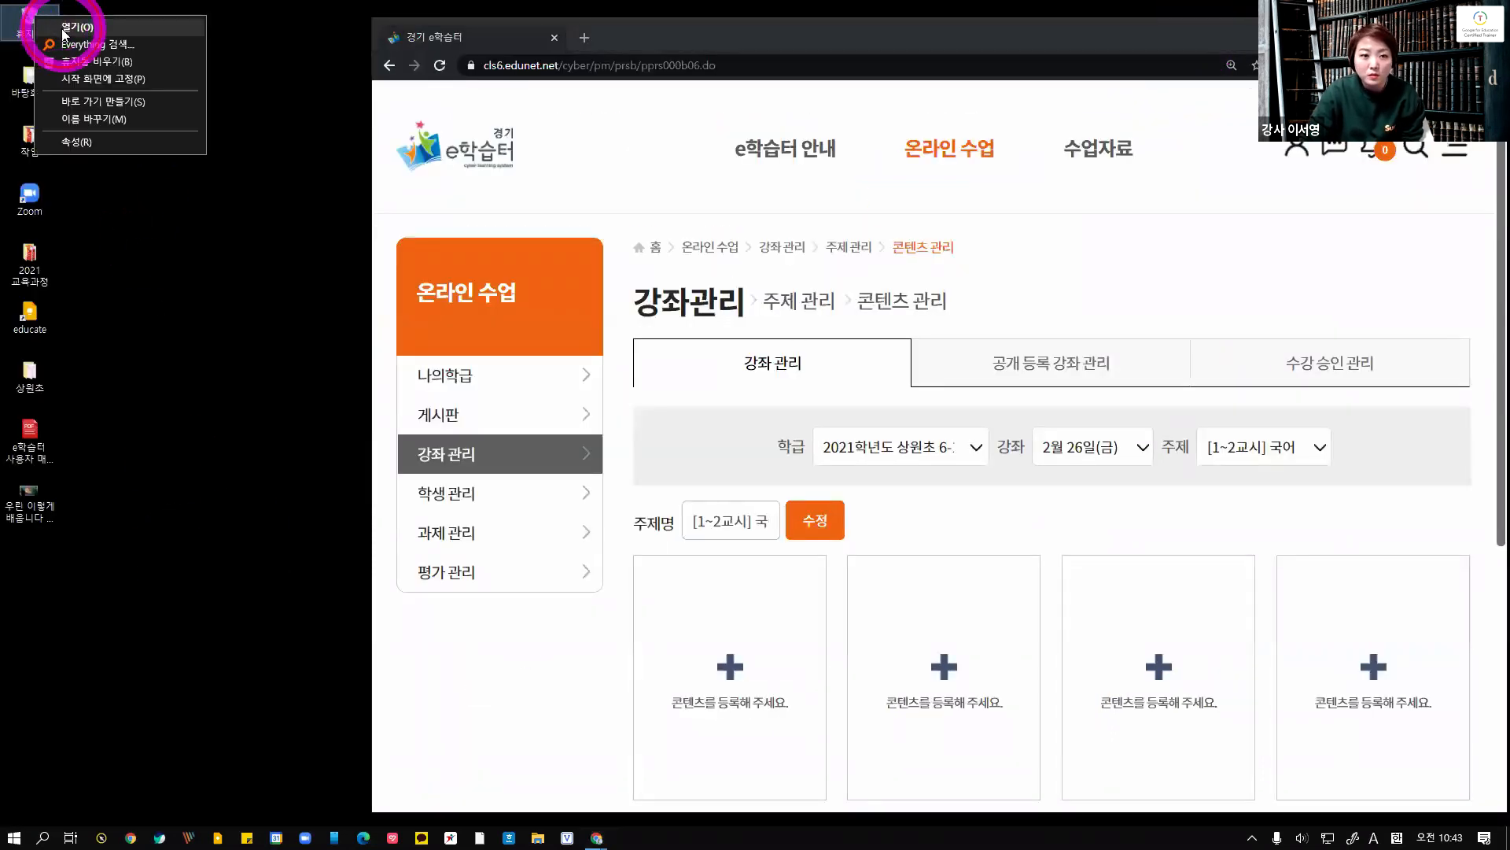
{"action": "left_click", "coordinate": [65, 28]}
{"action": "left_click", "coordinate": [699, 172]}
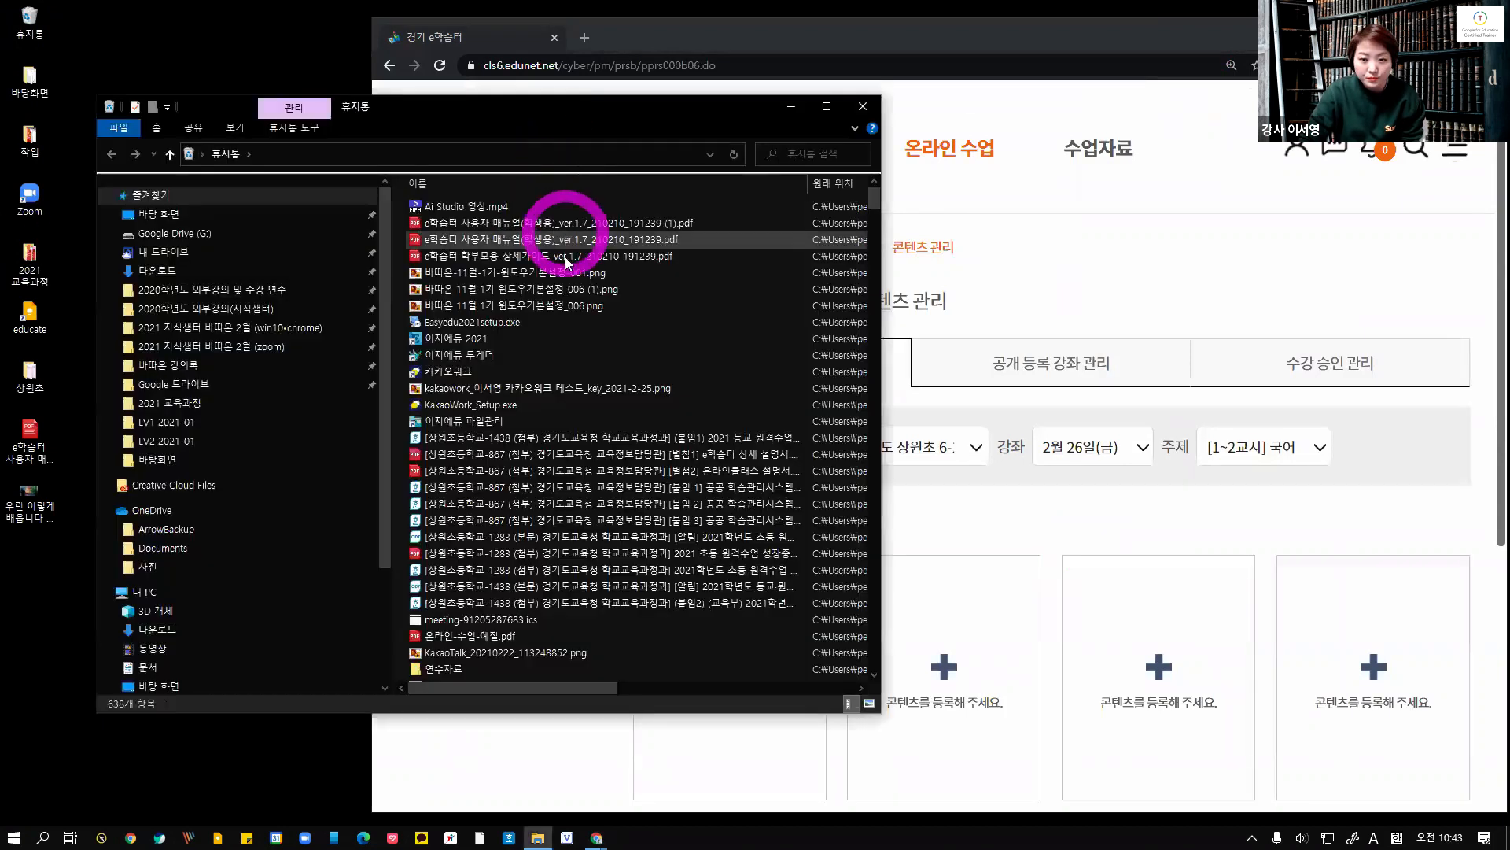
{"action": "right_click", "coordinate": [560, 272]}
{"action": "left_click", "coordinate": [598, 280]}
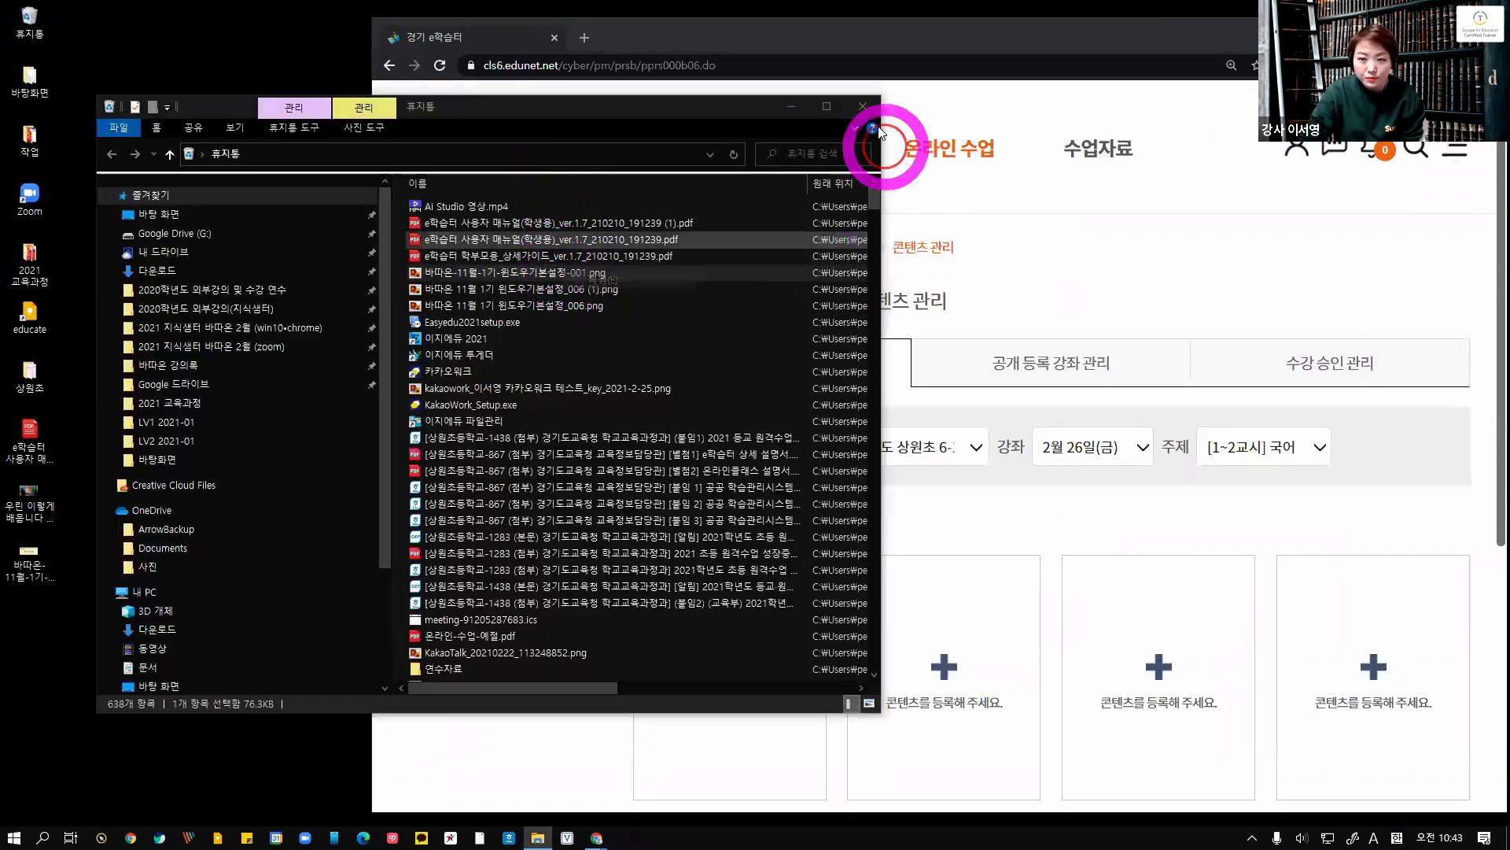
{"action": "left_click", "coordinate": [859, 109]}
{"action": "left_click", "coordinate": [1455, 30]}
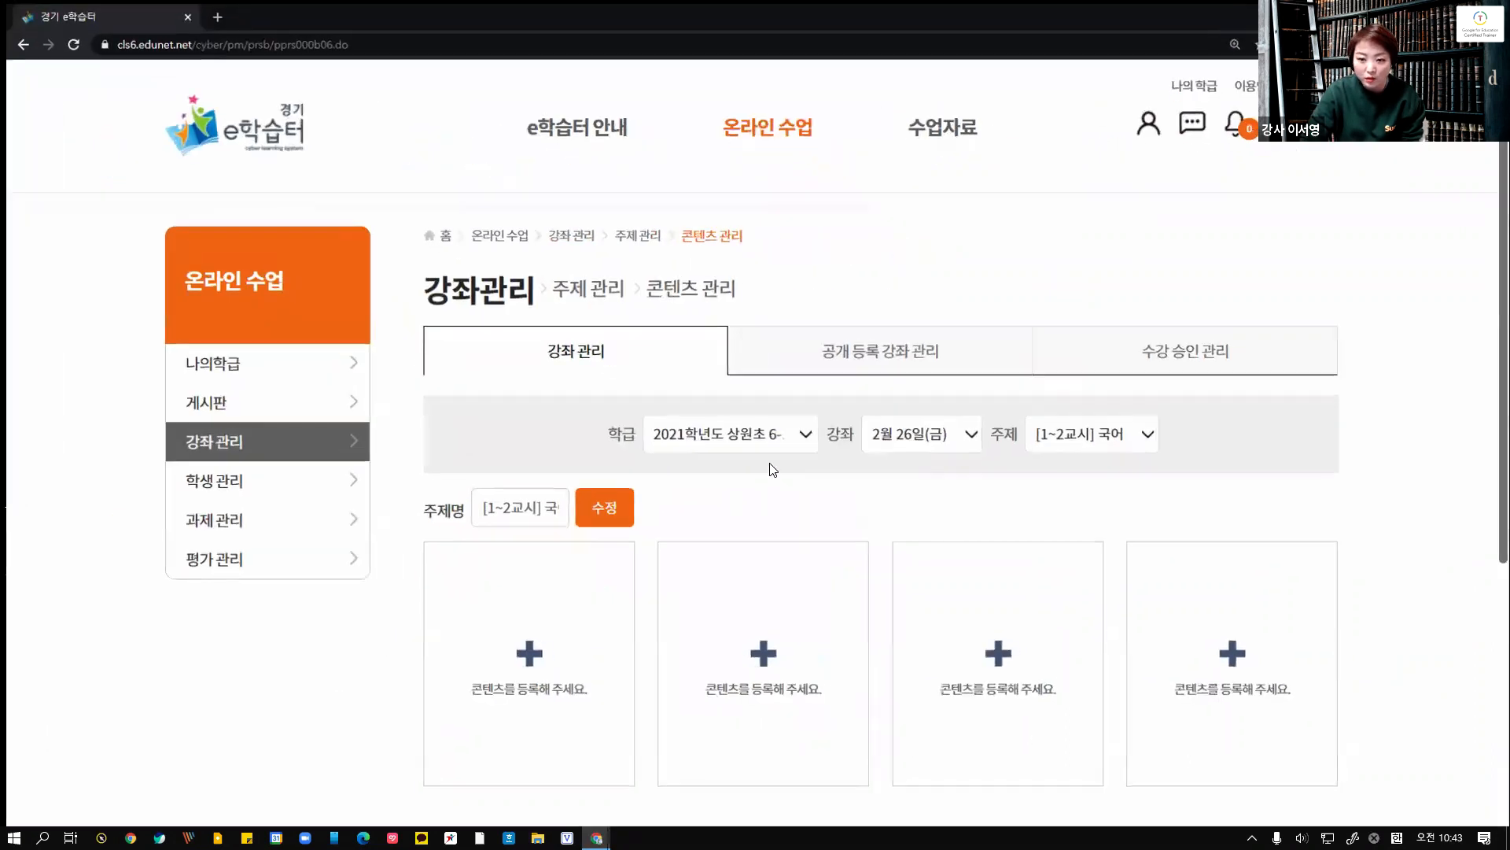
Return to the registration form and upload 바따온-11월-1기-윈도우기본설정-001.png as the thumbnail
{"action": "left_click", "coordinate": [597, 837]}
{"action": "left_click", "coordinate": [758, 814]}
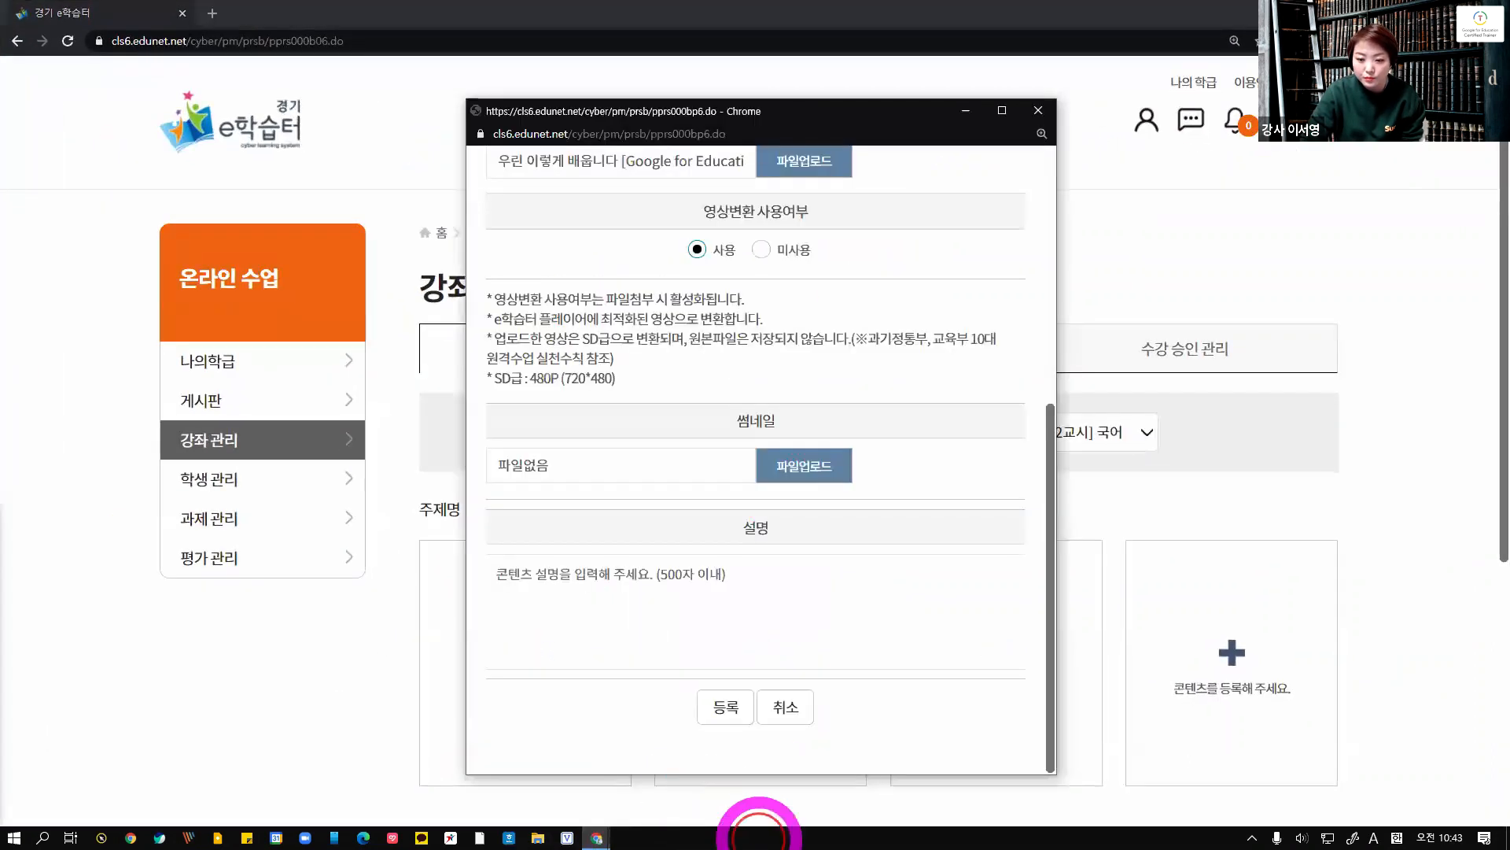
{"action": "left_click", "coordinate": [786, 459]}
{"action": "double_click", "coordinate": [907, 370]}
Enter the description 콘텐츠 설명 and register the content, confirming both prompts
{"action": "left_click", "coordinate": [725, 584]}
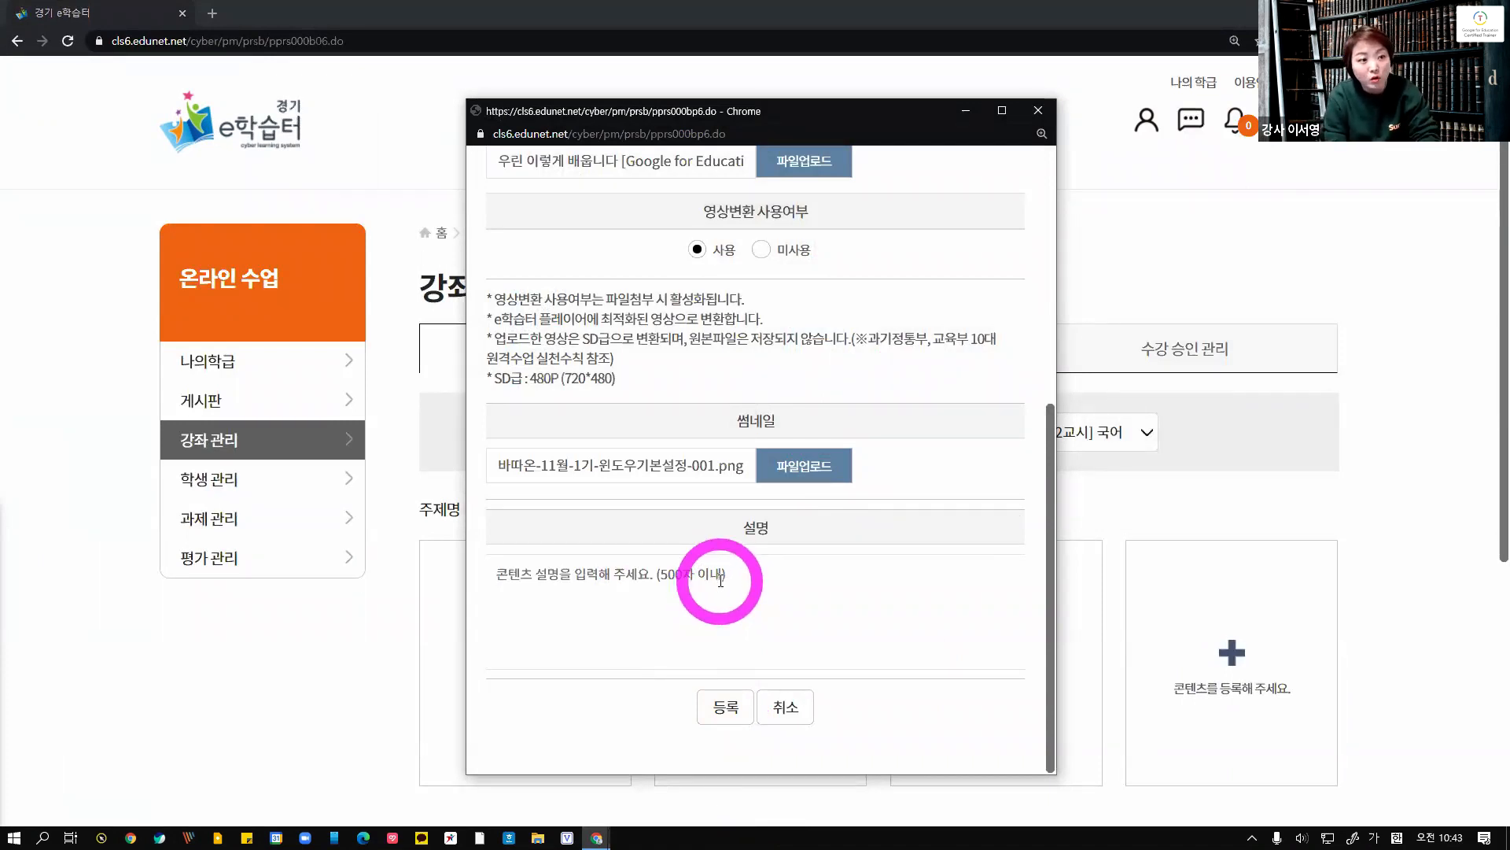
{"action": "type", "text": "콘텐"}
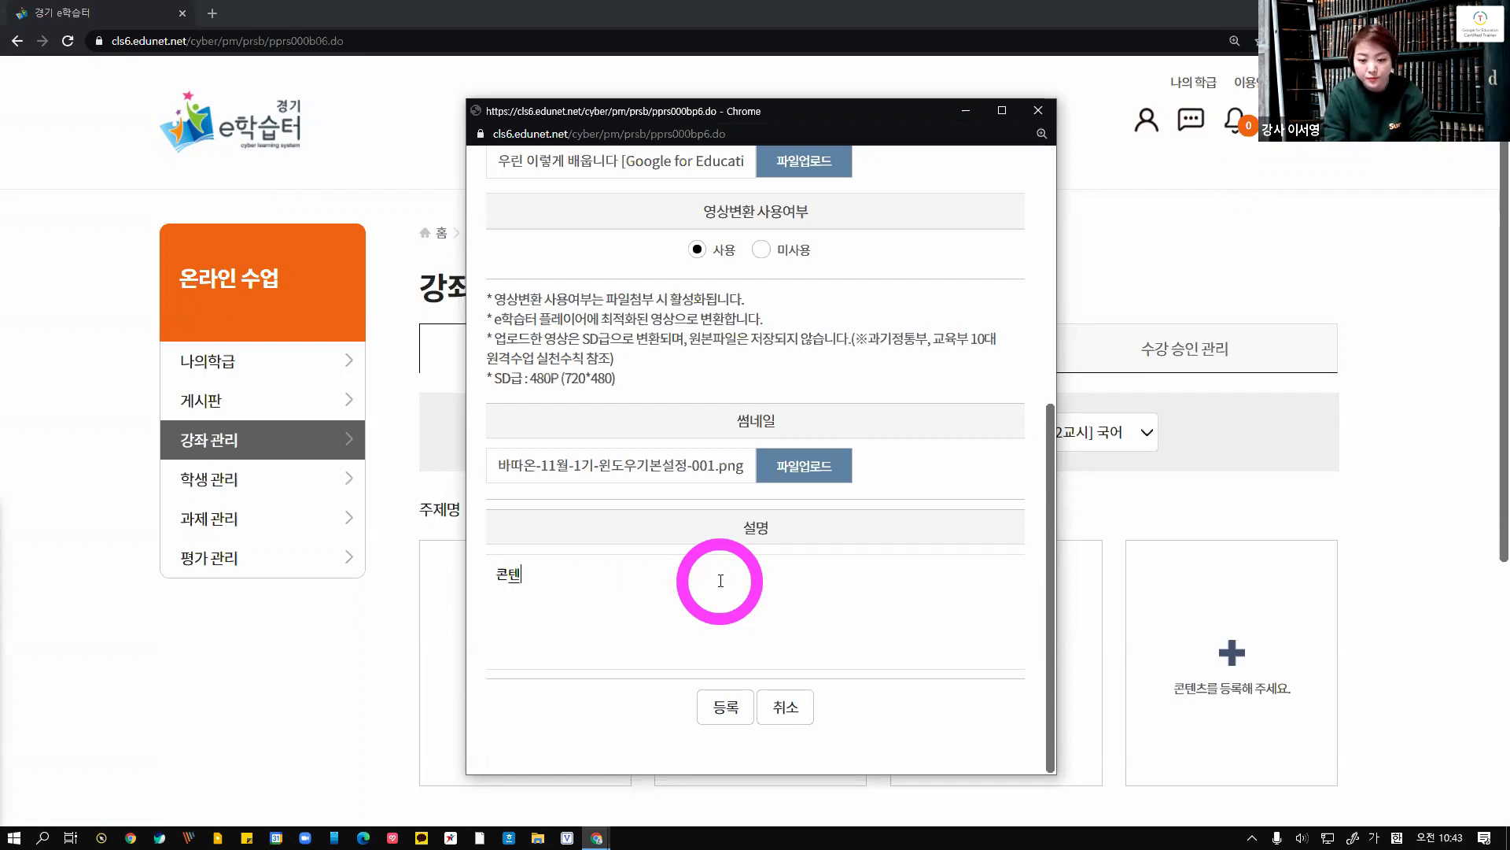
{"action": "left_click", "coordinate": [721, 712]}
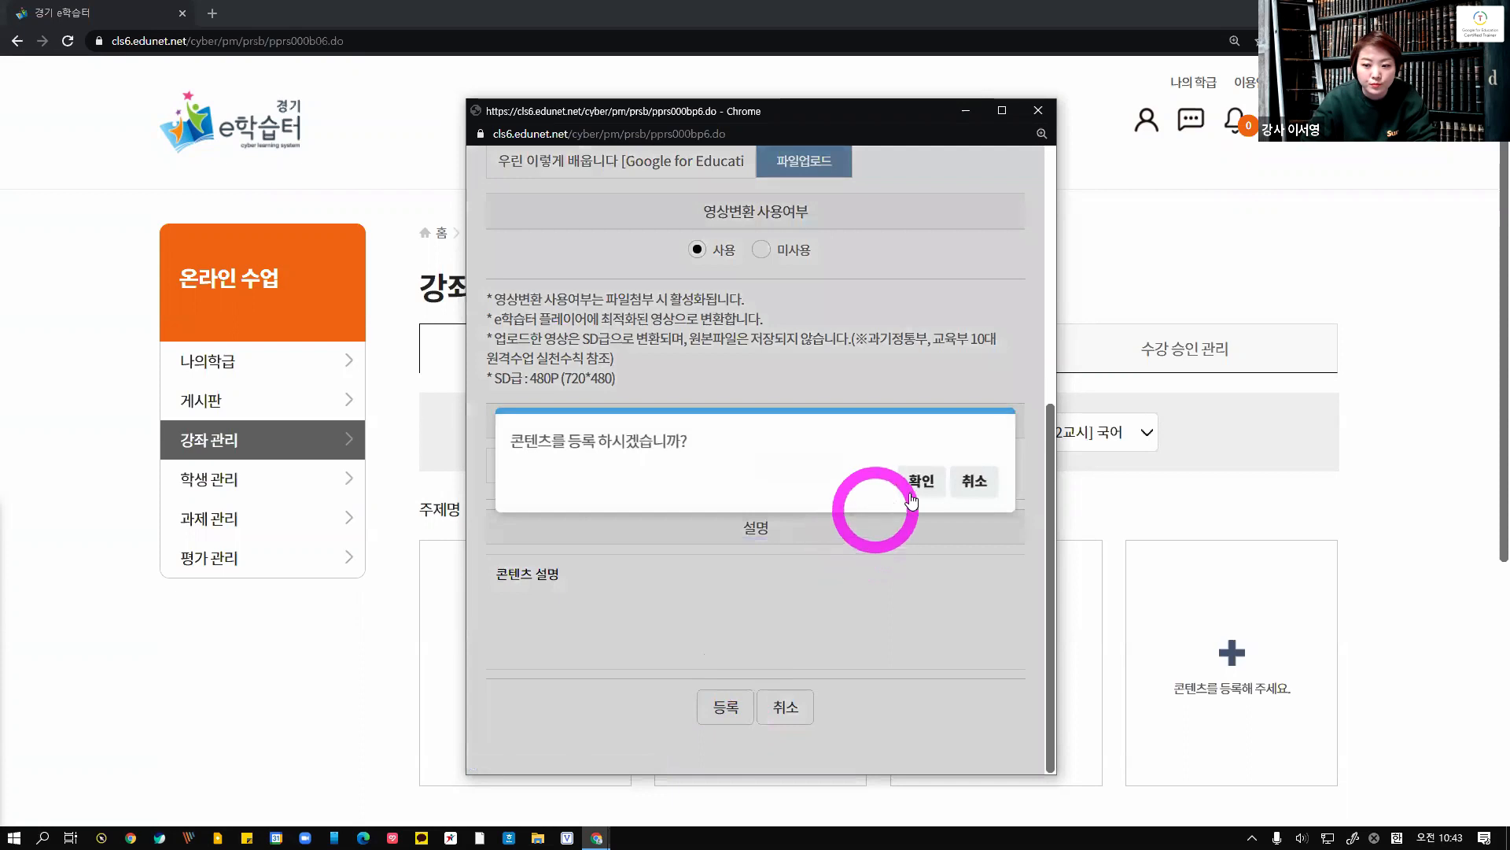
{"action": "left_click", "coordinate": [920, 482]}
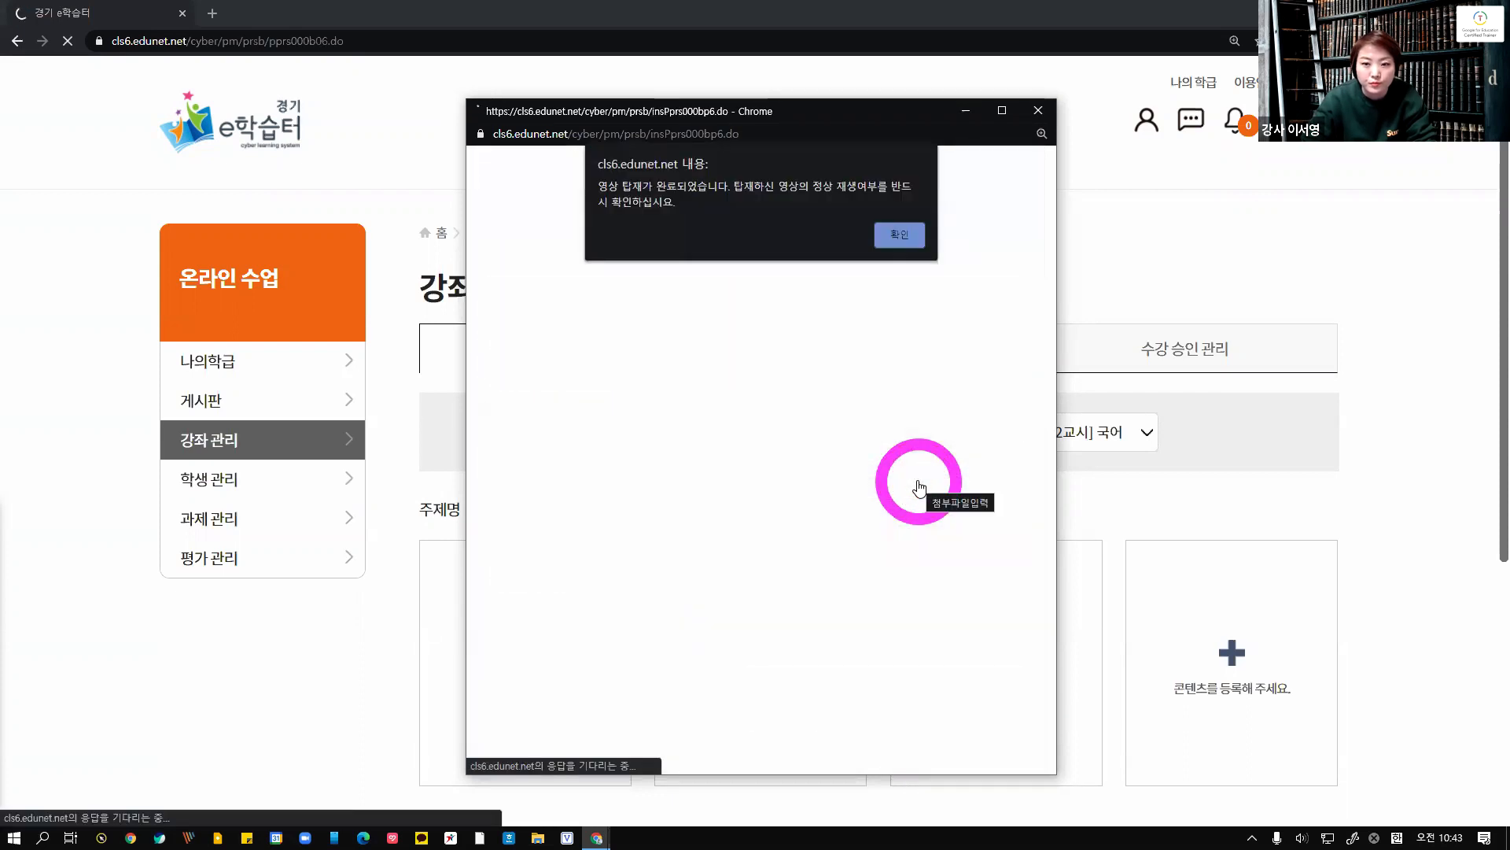
{"action": "left_click", "coordinate": [897, 235]}
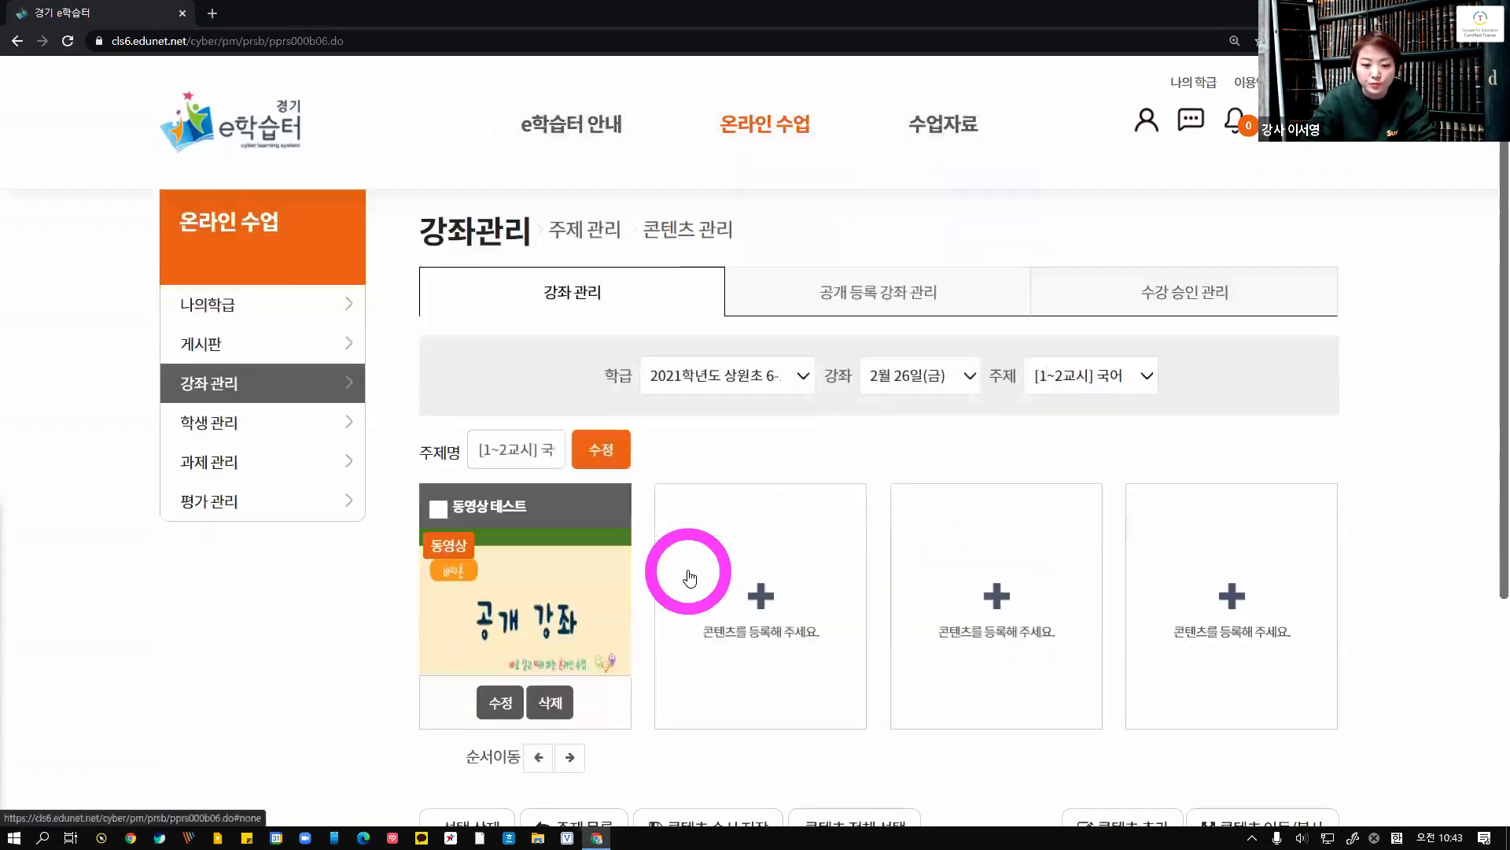
Open e학습터 material registration for the second content slot and filter by 초등학교, 1학년, 1학기 and 국어
{"action": "scroll", "coordinate": [550, 579], "scroll_direction": "down", "scroll_amount": 2}
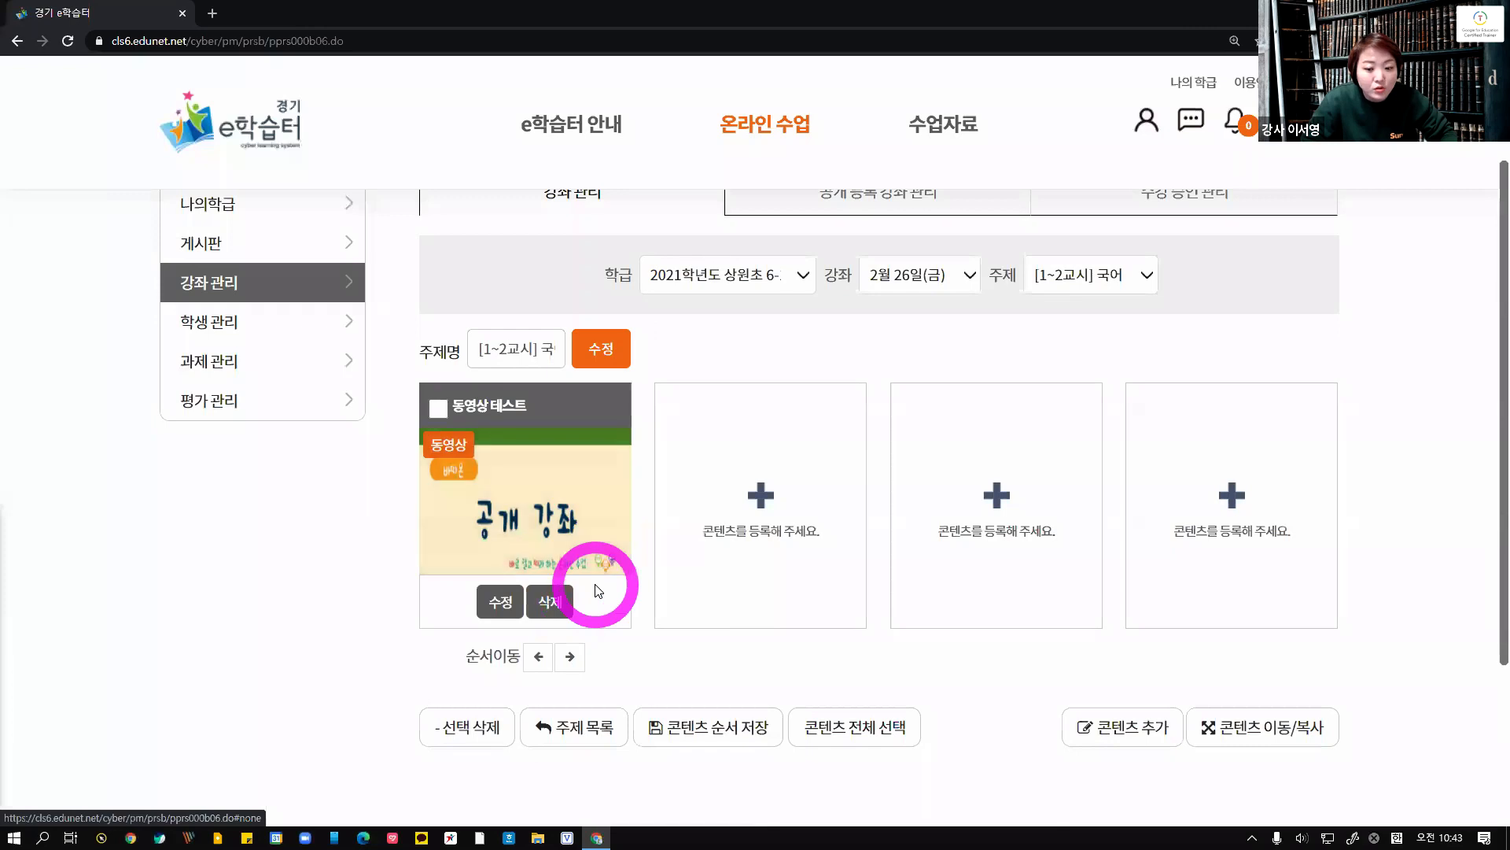
{"action": "left_click", "coordinate": [760, 494]}
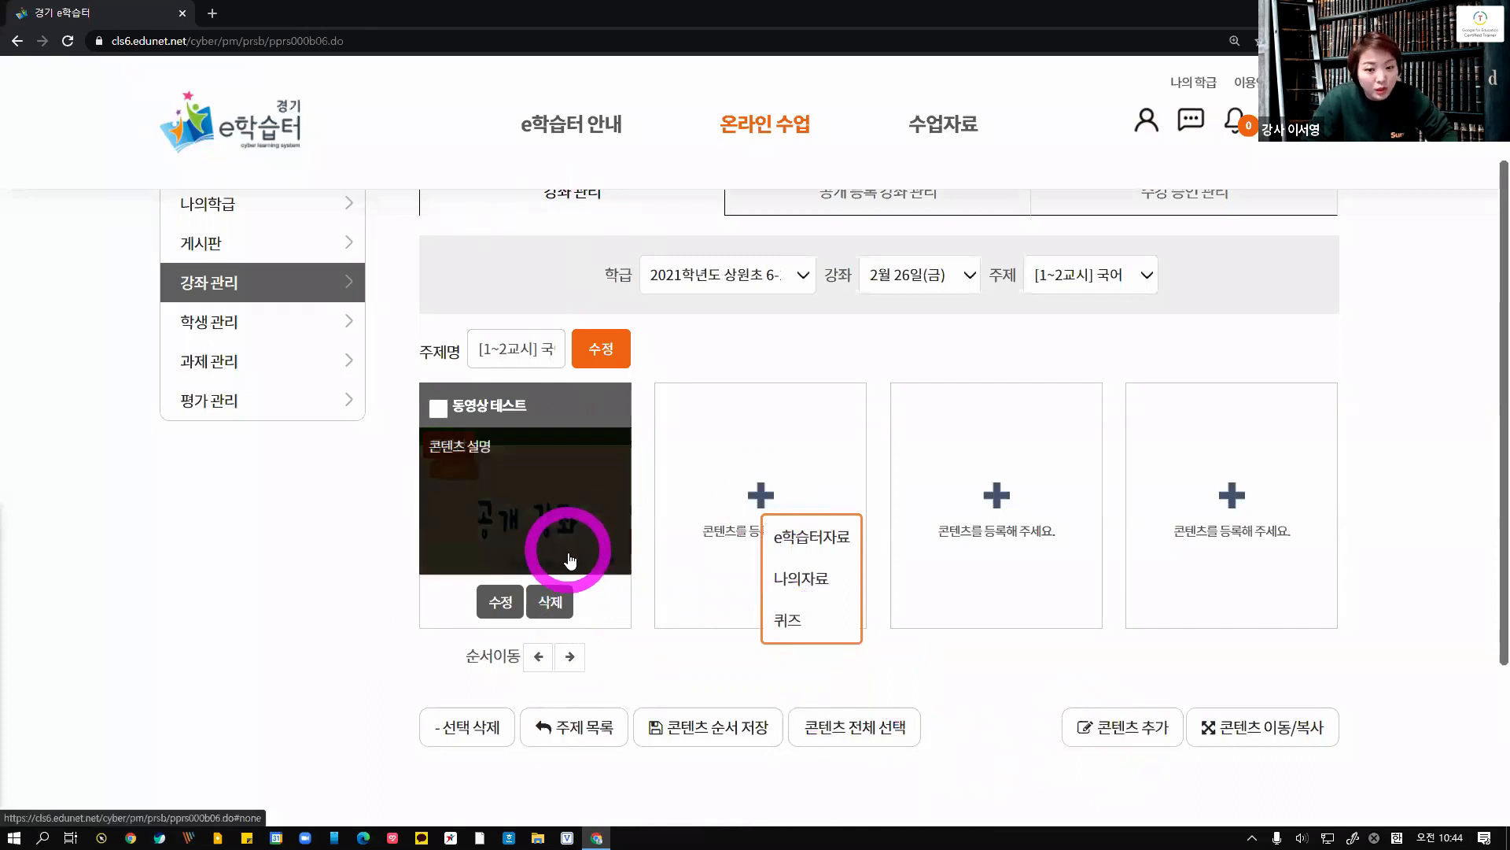
{"action": "left_click", "coordinate": [835, 536]}
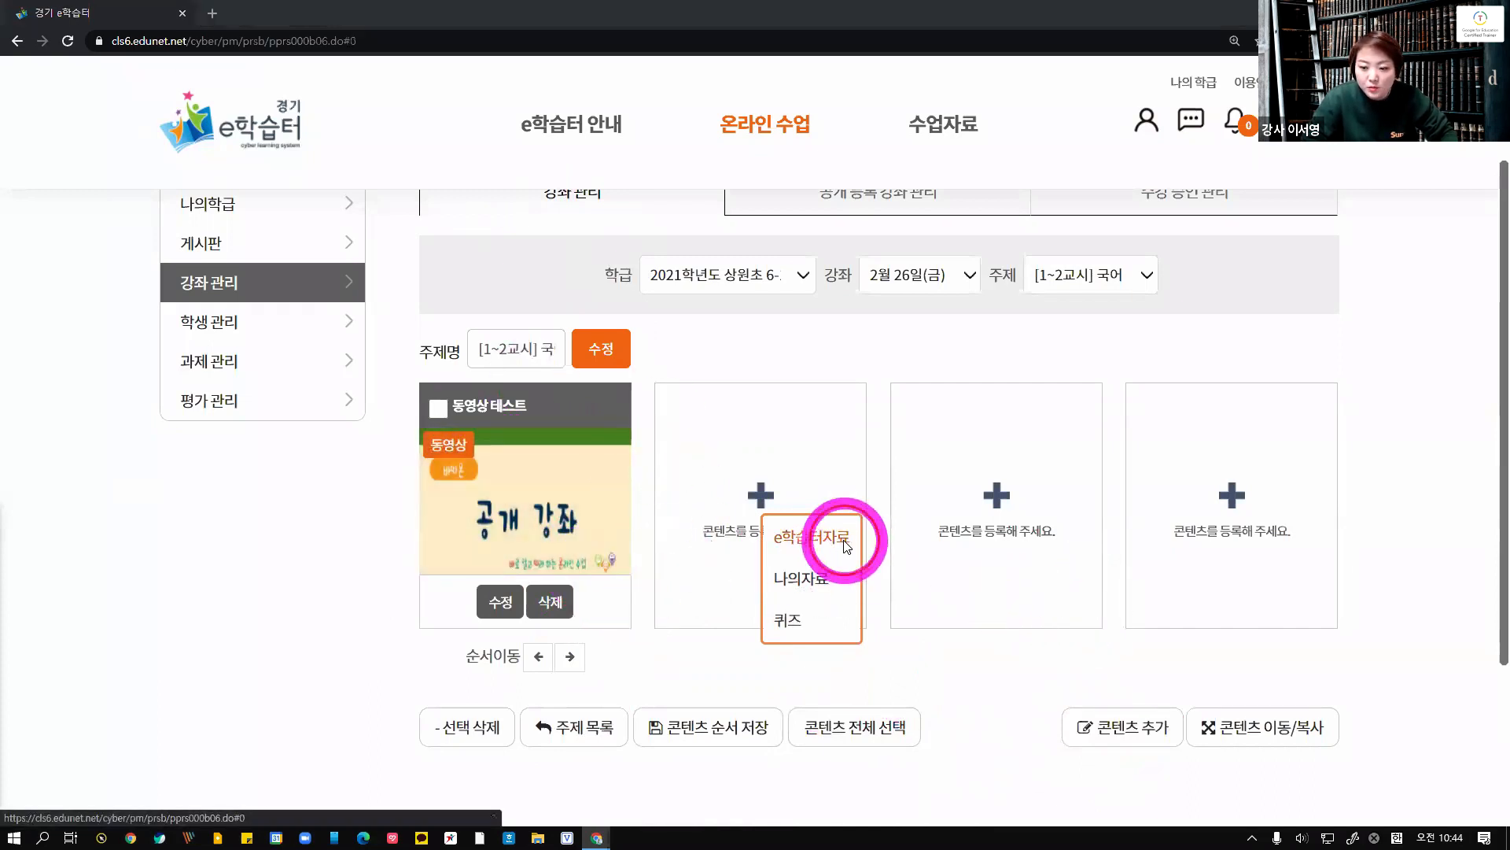
{"action": "left_click", "coordinate": [542, 271]}
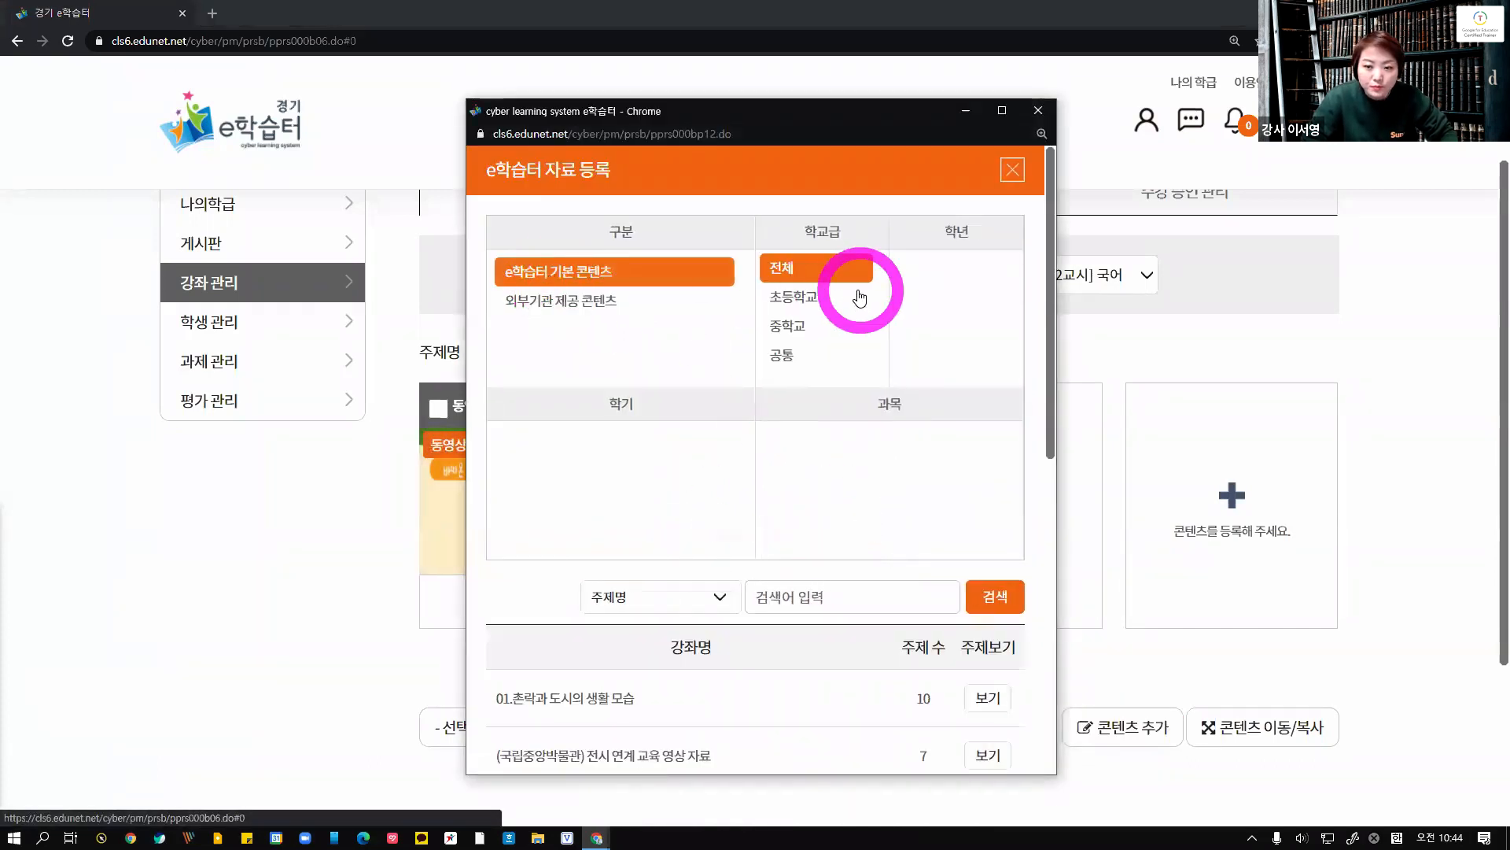
{"action": "left_click", "coordinate": [834, 296]}
{"action": "left_click", "coordinate": [926, 305]}
{"action": "left_click", "coordinate": [614, 473]}
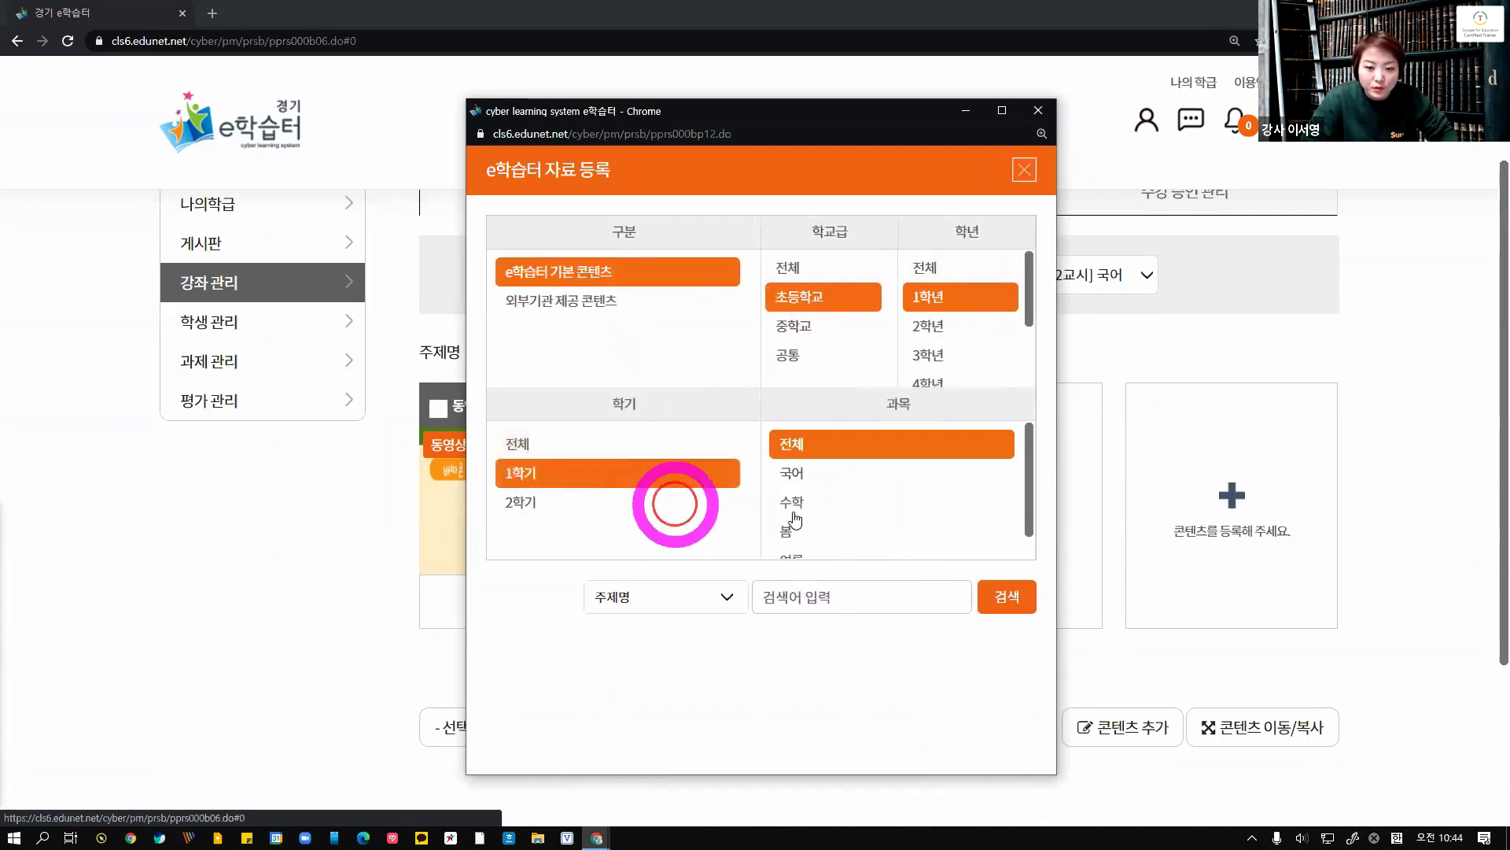
{"action": "left_click", "coordinate": [786, 472]}
{"action": "scroll", "coordinate": [818, 579], "scroll_direction": "down", "scroll_amount": 4}
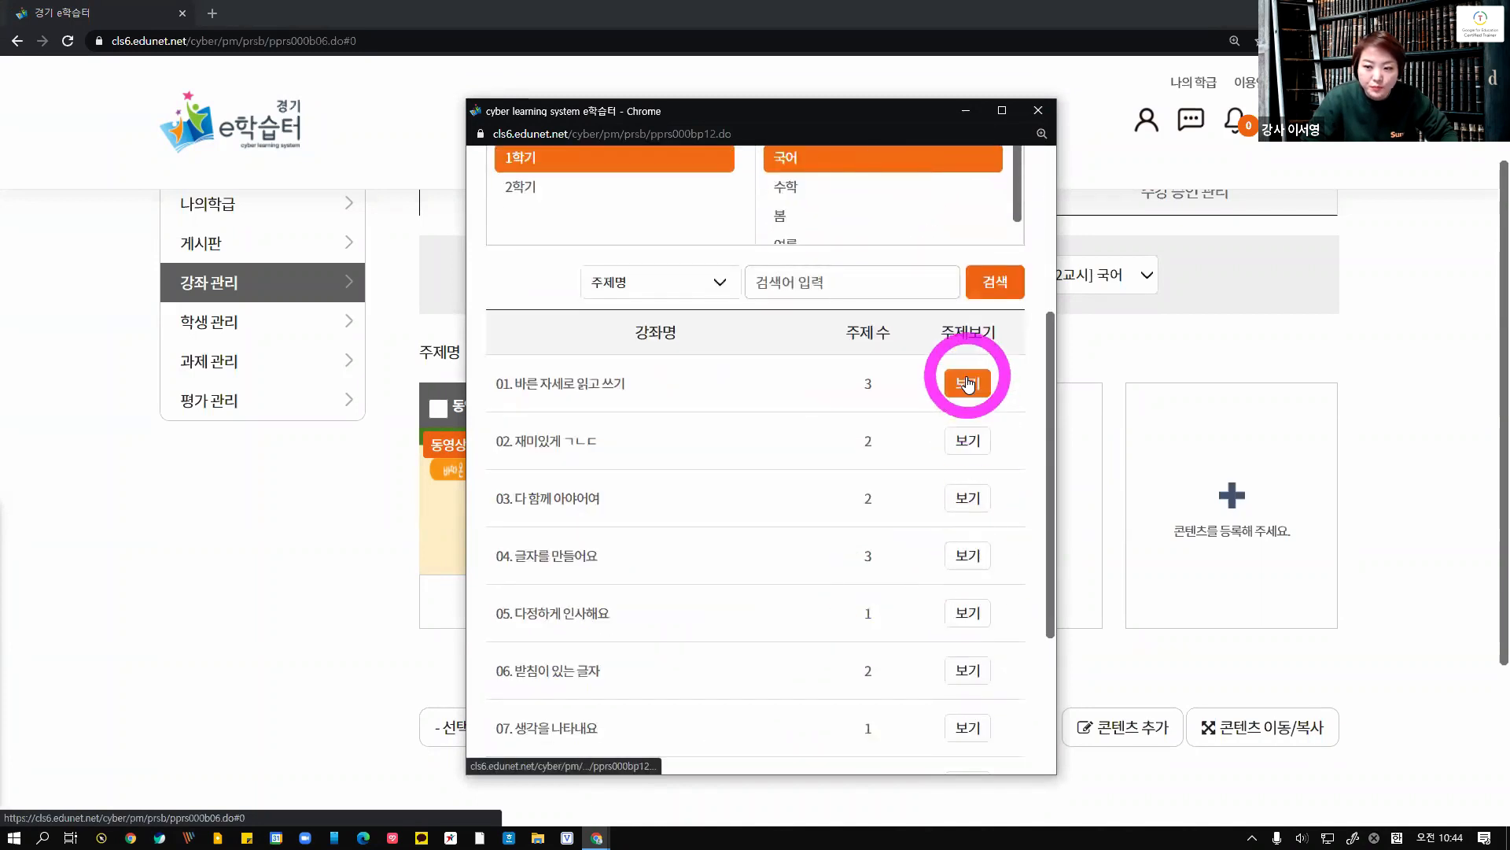
Register all contents of lesson 01. 바른 자세로 읽고 쓰기 to the topic at once and acknowledge the completion notice
{"action": "scroll", "coordinate": [810, 734], "scroll_direction": "down", "scroll_amount": 4}
{"action": "scroll", "coordinate": [758, 404], "scroll_direction": "up", "scroll_amount": 5}
{"action": "left_click", "coordinate": [973, 519]}
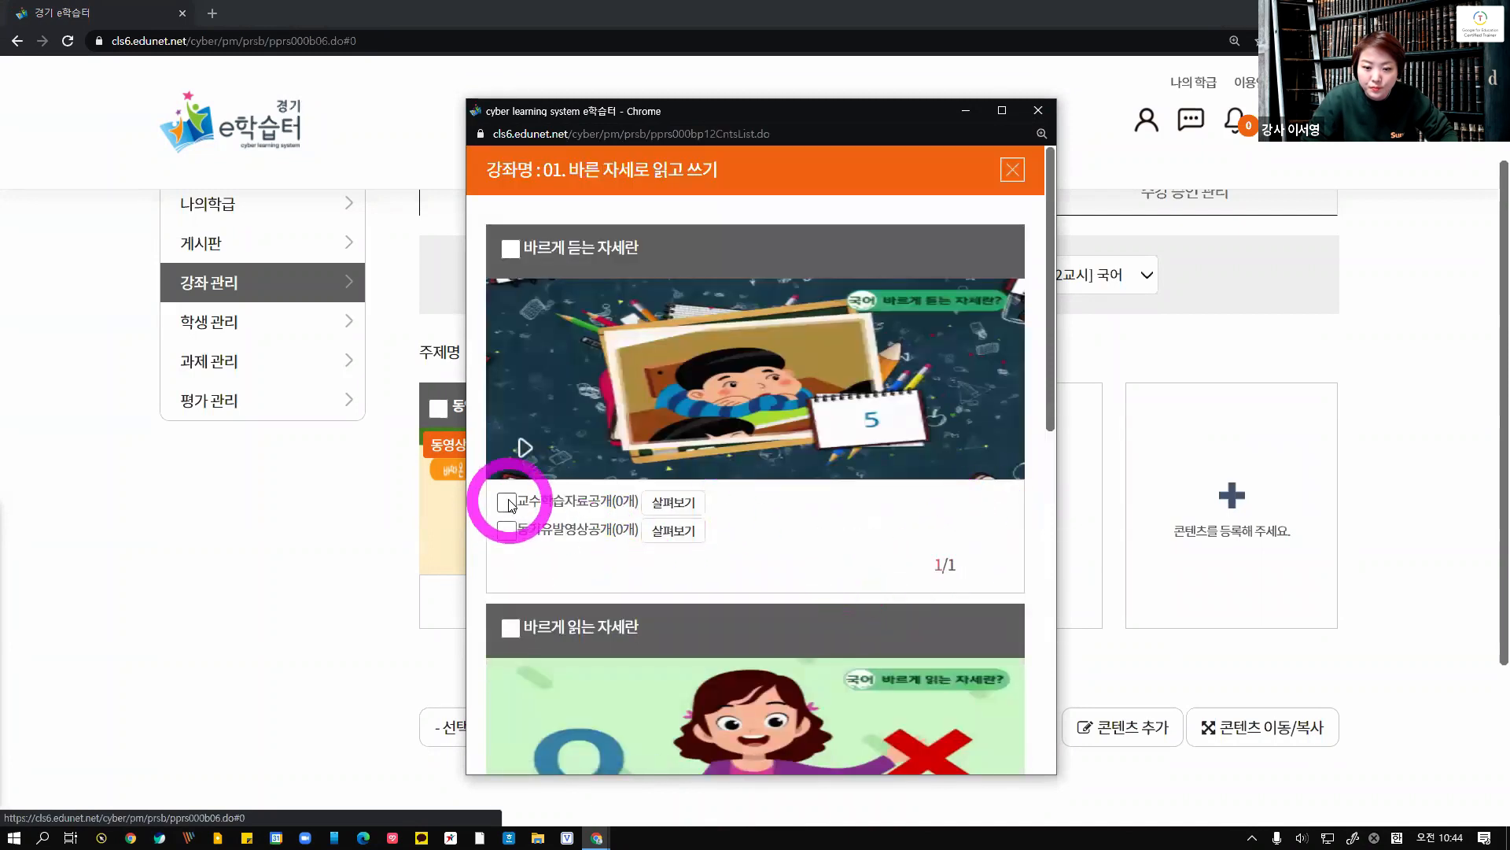
{"action": "scroll", "coordinate": [706, 436], "scroll_direction": "down", "scroll_amount": 9}
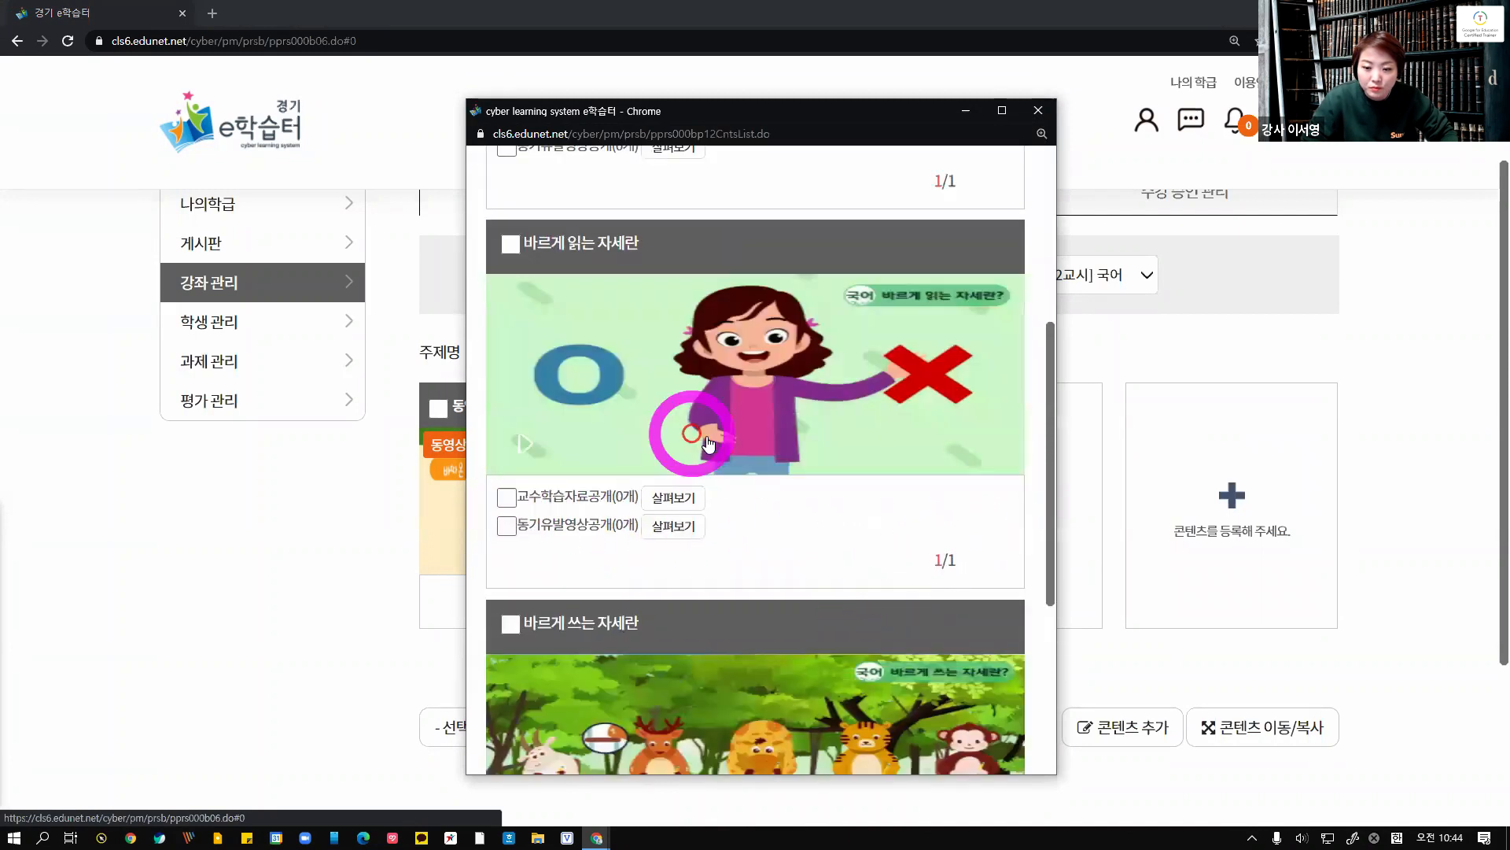
{"action": "left_click", "coordinate": [643, 723]}
{"action": "left_click", "coordinate": [914, 480]}
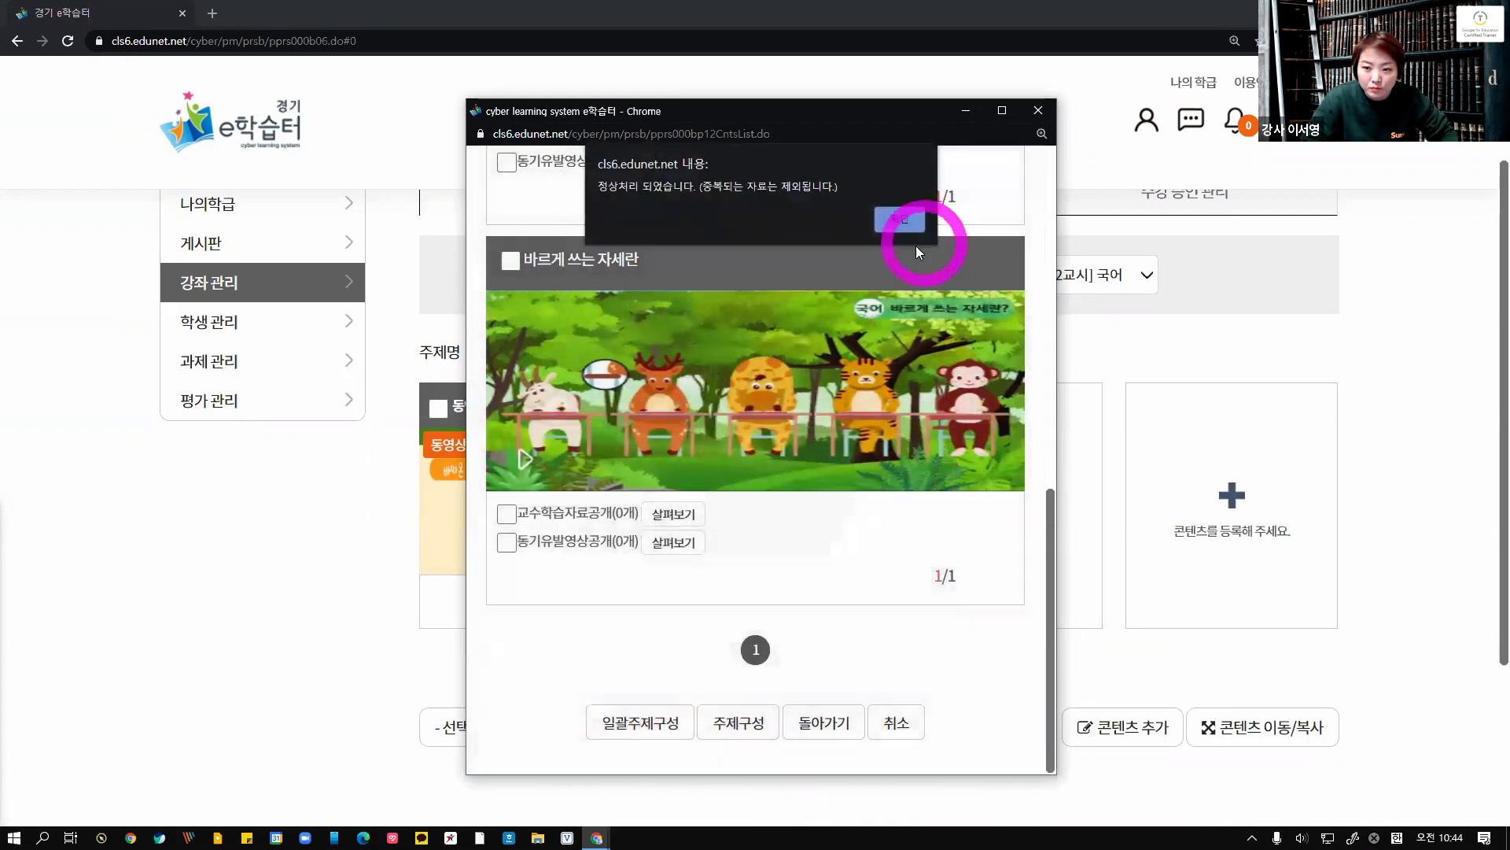
{"action": "left_click", "coordinate": [905, 223]}
Delete the 바르게 쓰는 자세란 content from the topic, confirming the deletion
{"action": "scroll", "coordinate": [926, 573], "scroll_direction": "down", "scroll_amount": 4}
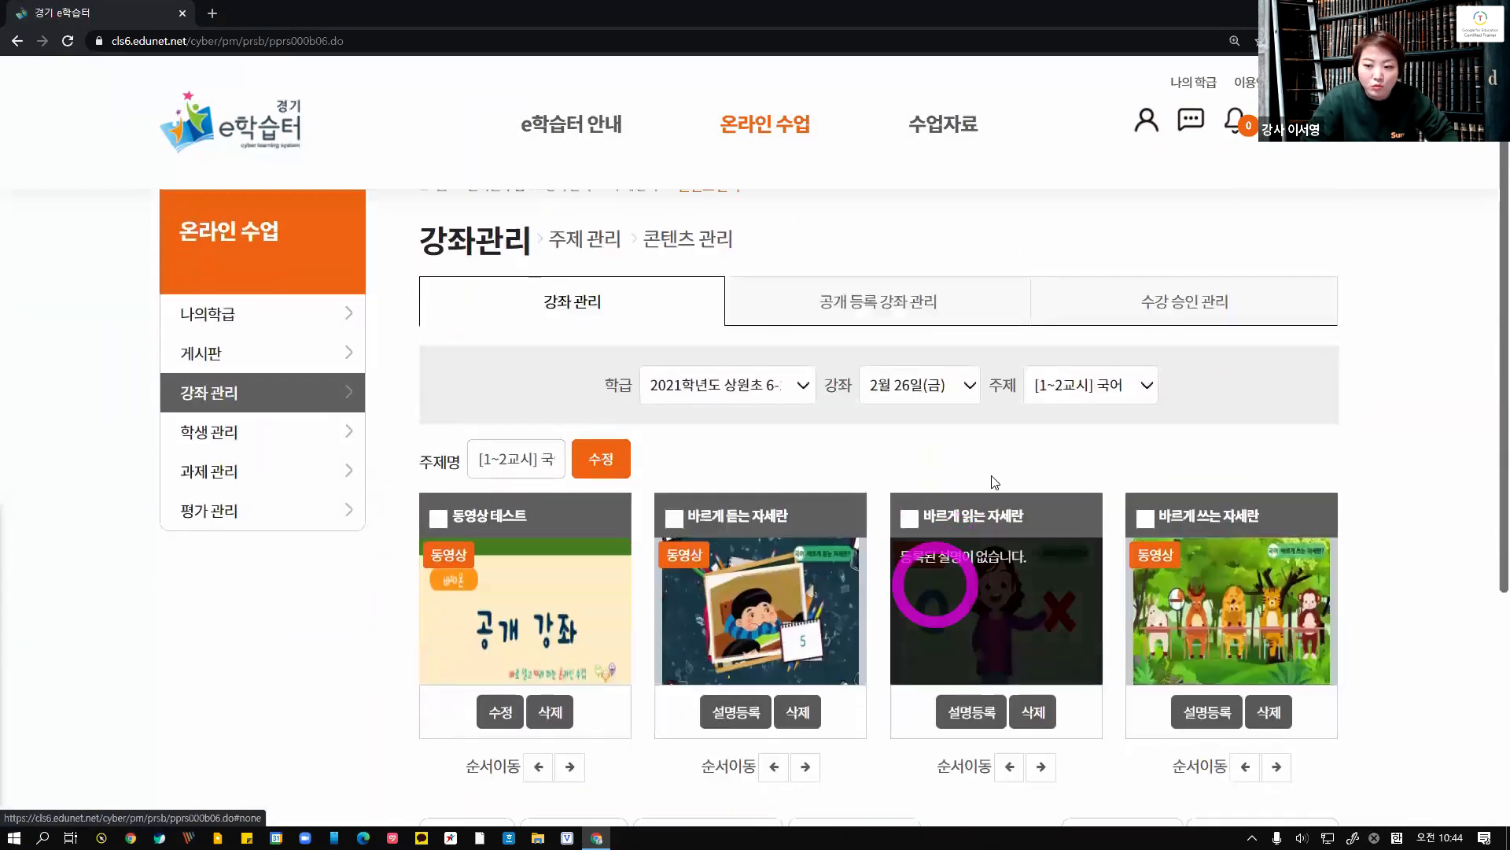
{"action": "left_click", "coordinate": [1269, 444]}
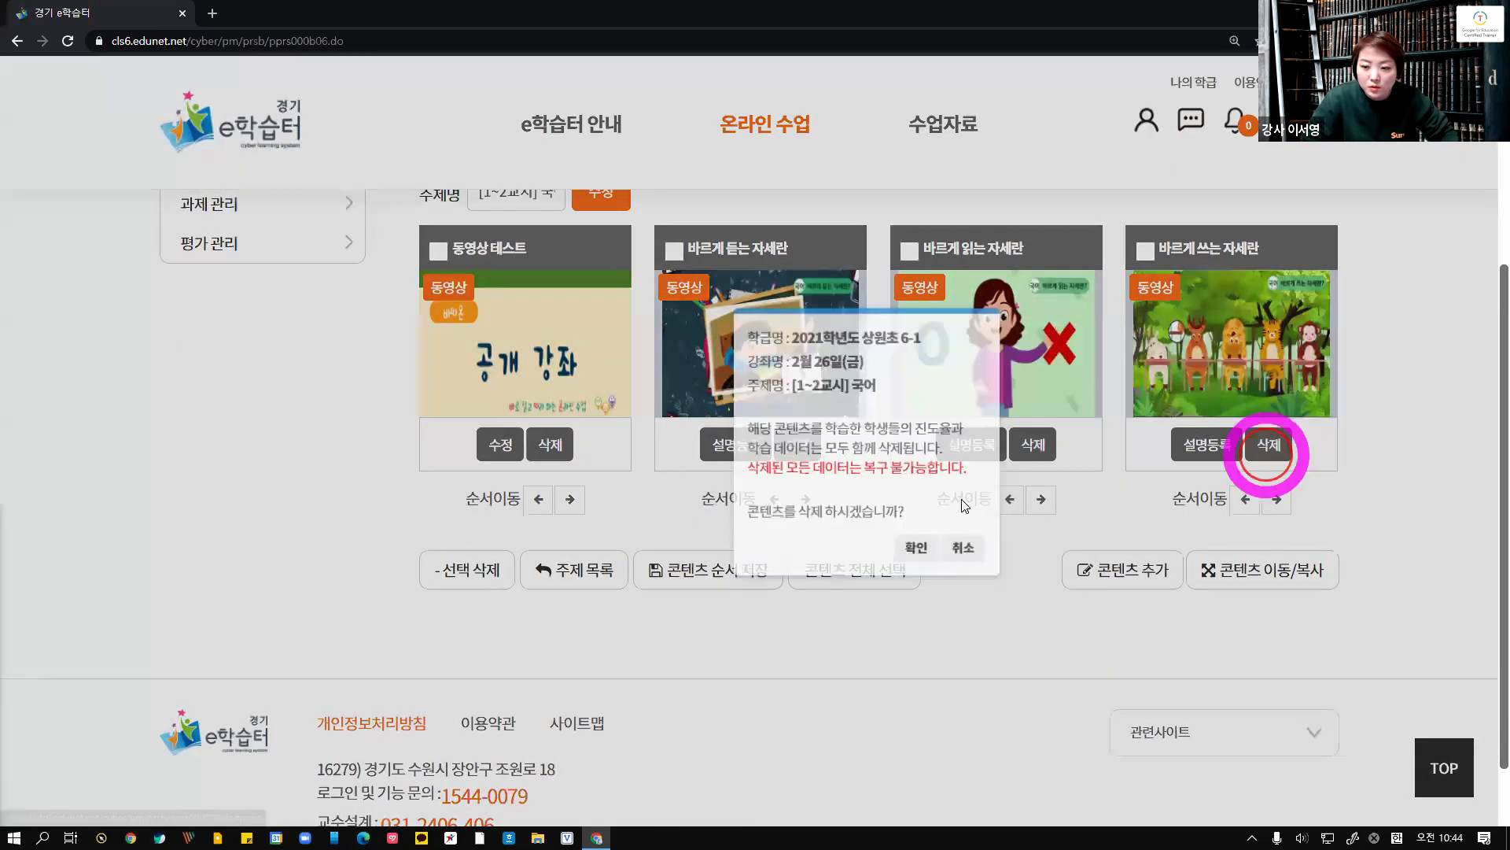
{"action": "left_click", "coordinate": [798, 548]}
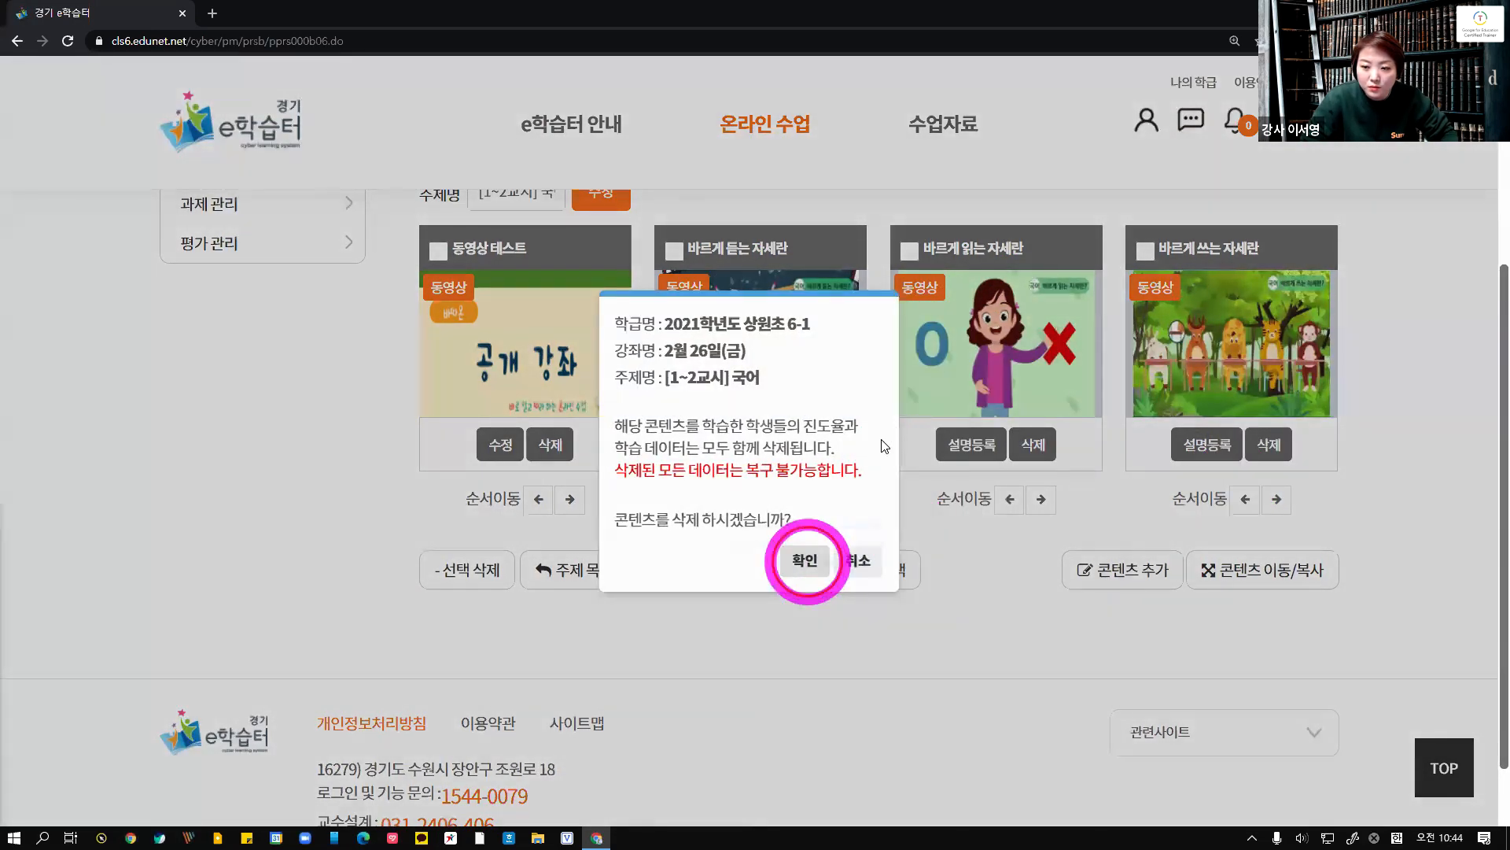
{"action": "left_click", "coordinate": [817, 471]}
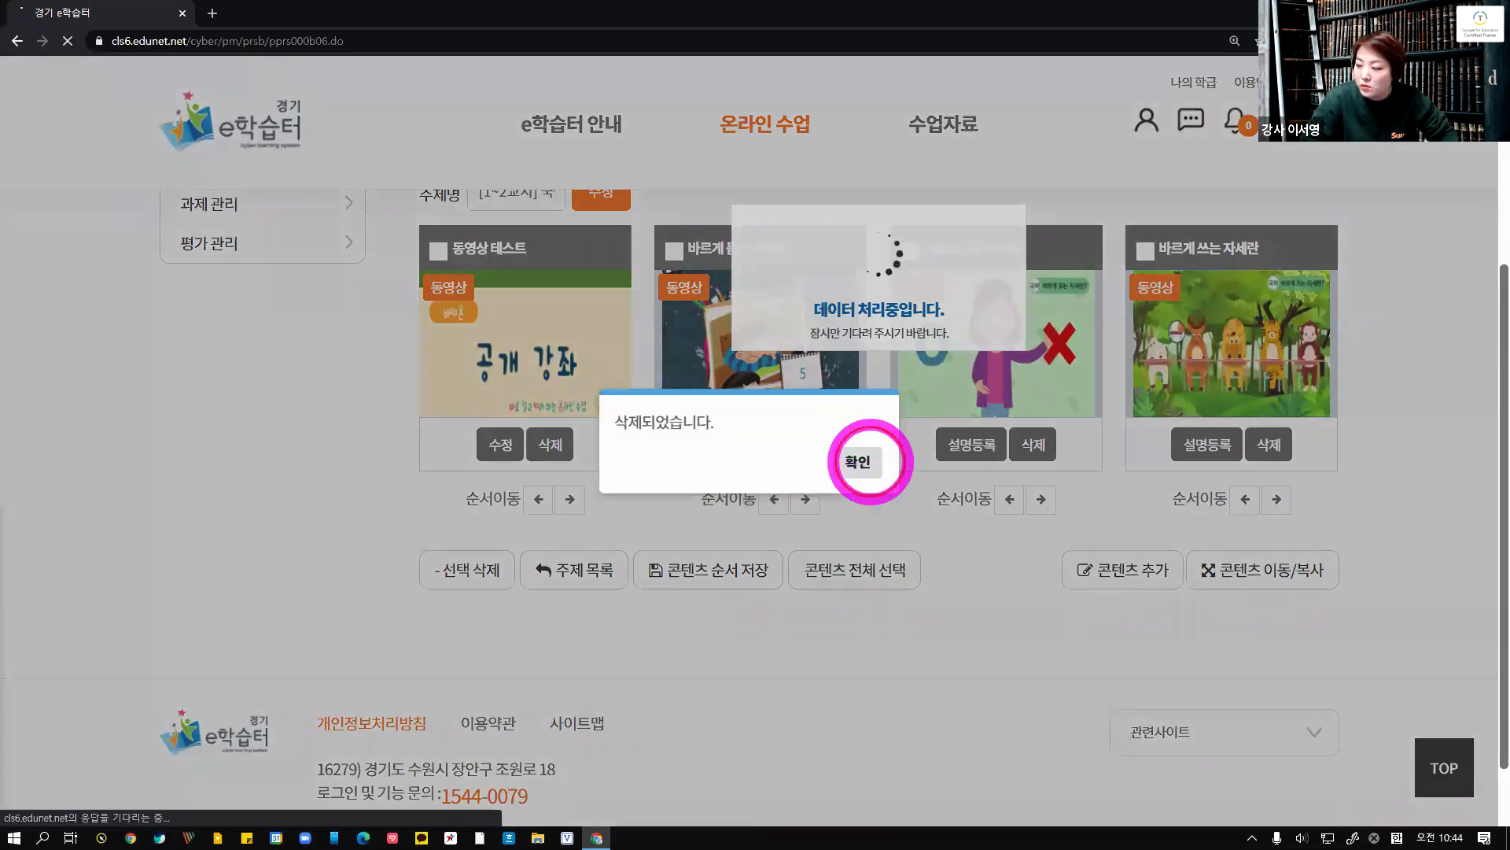
{"action": "left_click", "coordinate": [861, 463]}
{"action": "scroll", "coordinate": [1164, 565], "scroll_direction": "down", "scroll_amount": 2}
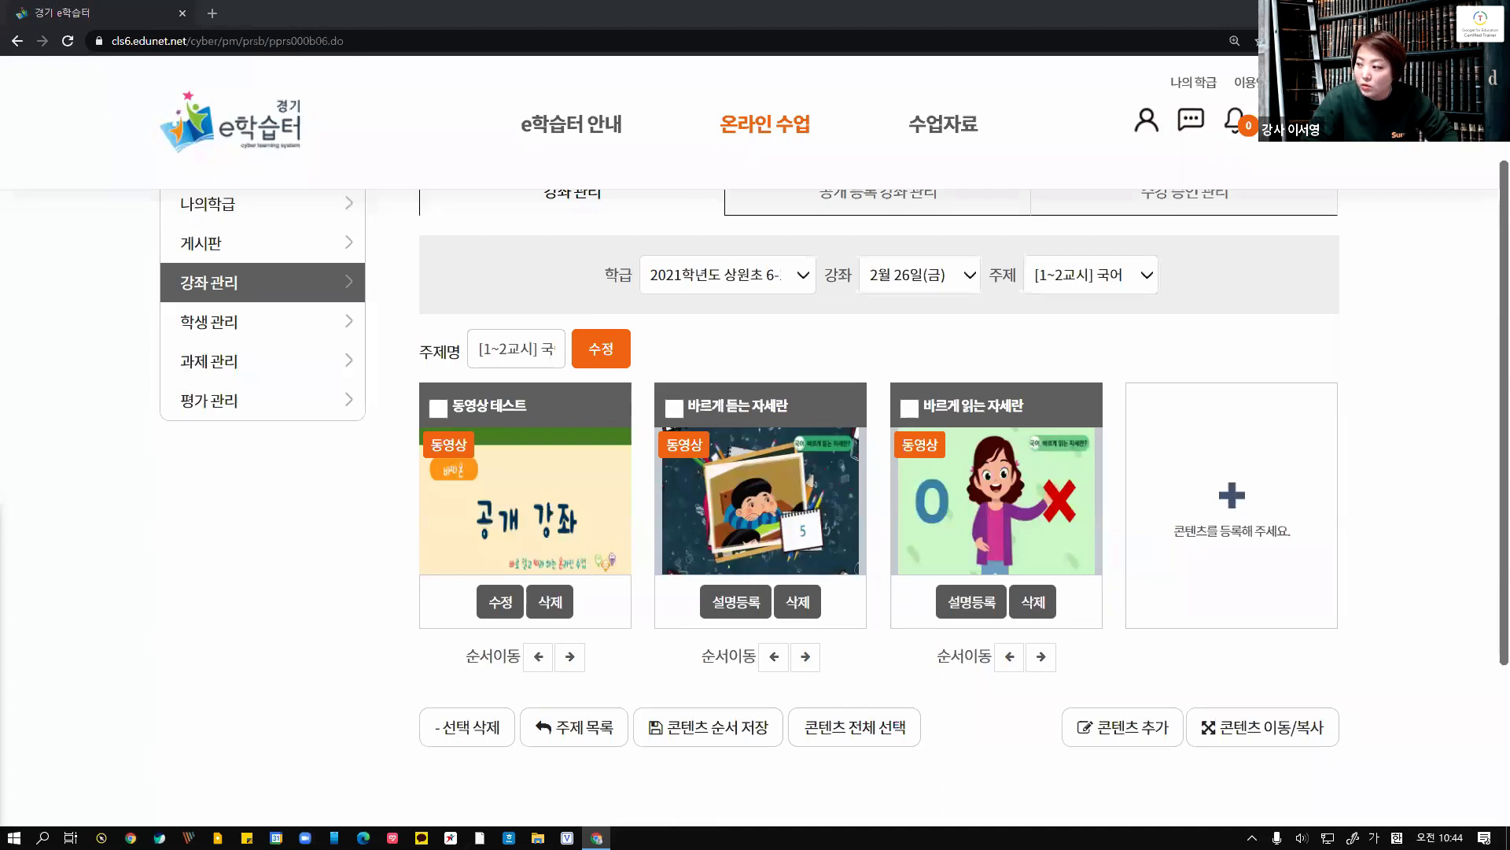
Review the presentation slides on quiz registration and content moving and copying
{"action": "double_click", "coordinate": [988, 112]}
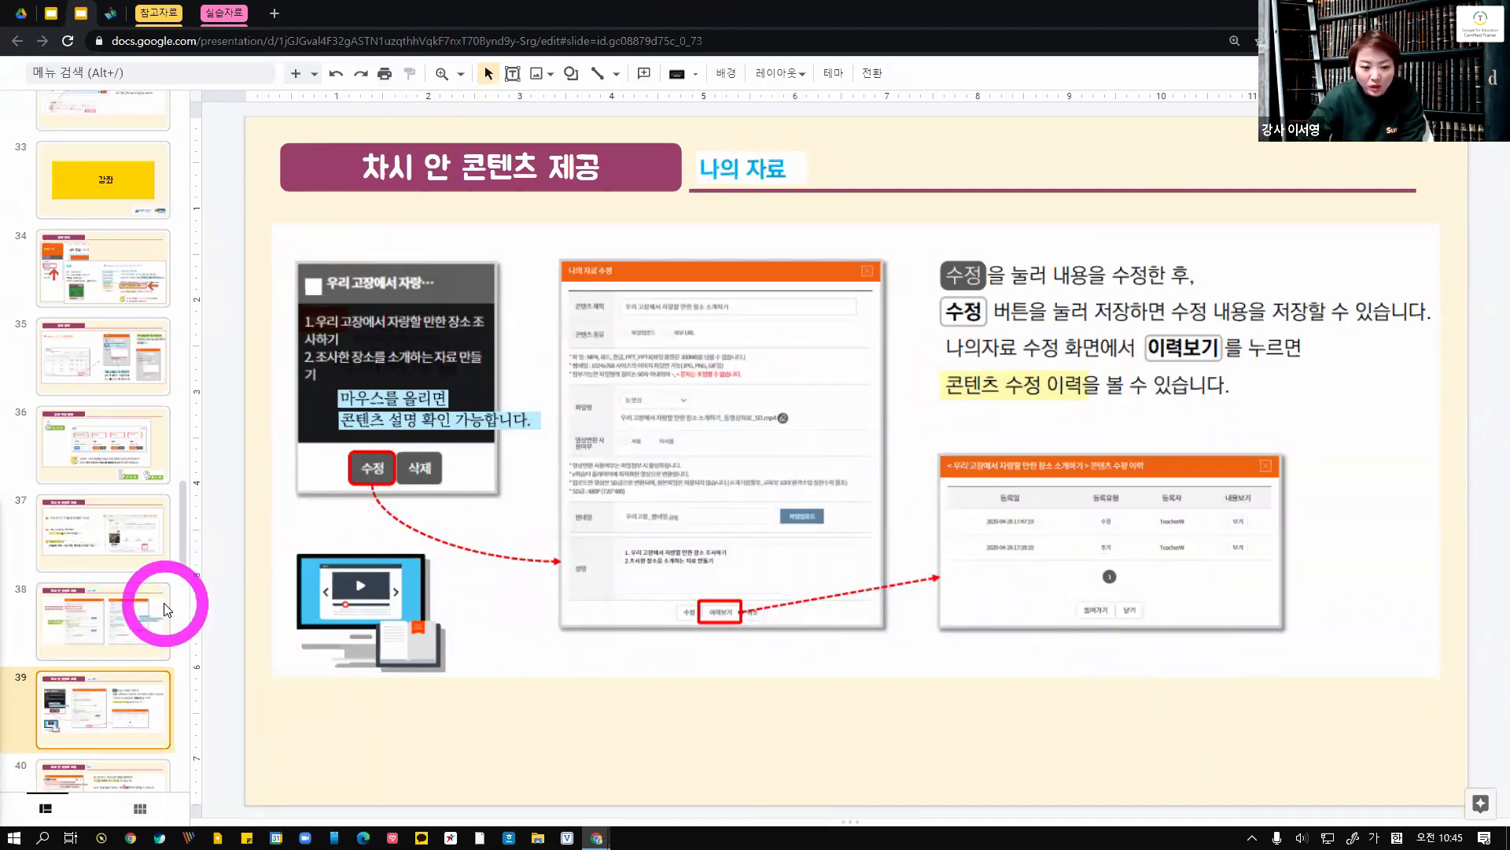
{"action": "scroll", "coordinate": [165, 607], "scroll_direction": "down", "scroll_amount": 2}
{"action": "left_click", "coordinate": [112, 645]}
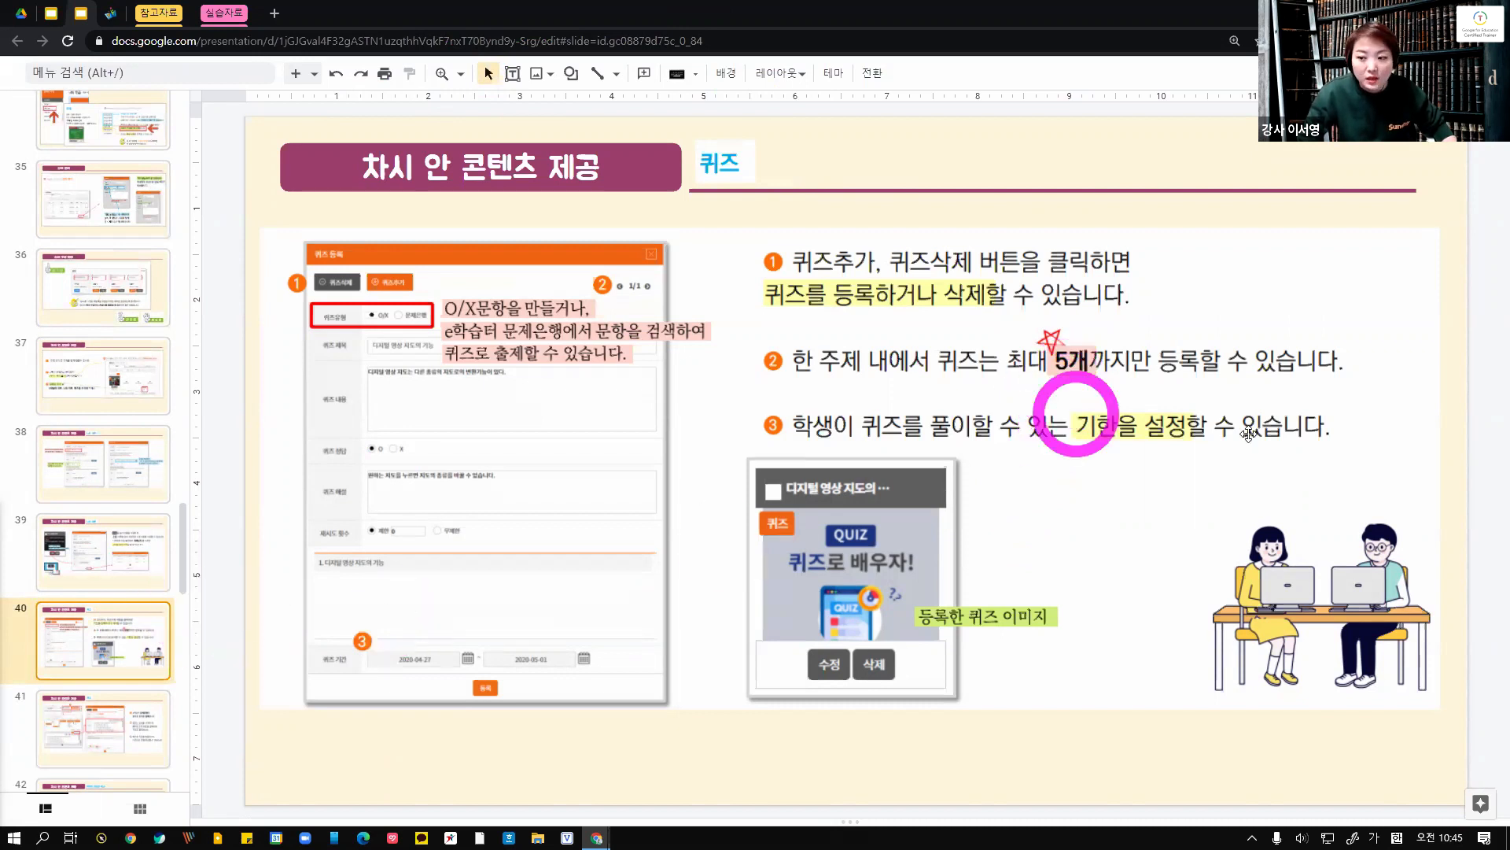
{"action": "scroll", "coordinate": [52, 660], "scroll_direction": "down", "scroll_amount": 1}
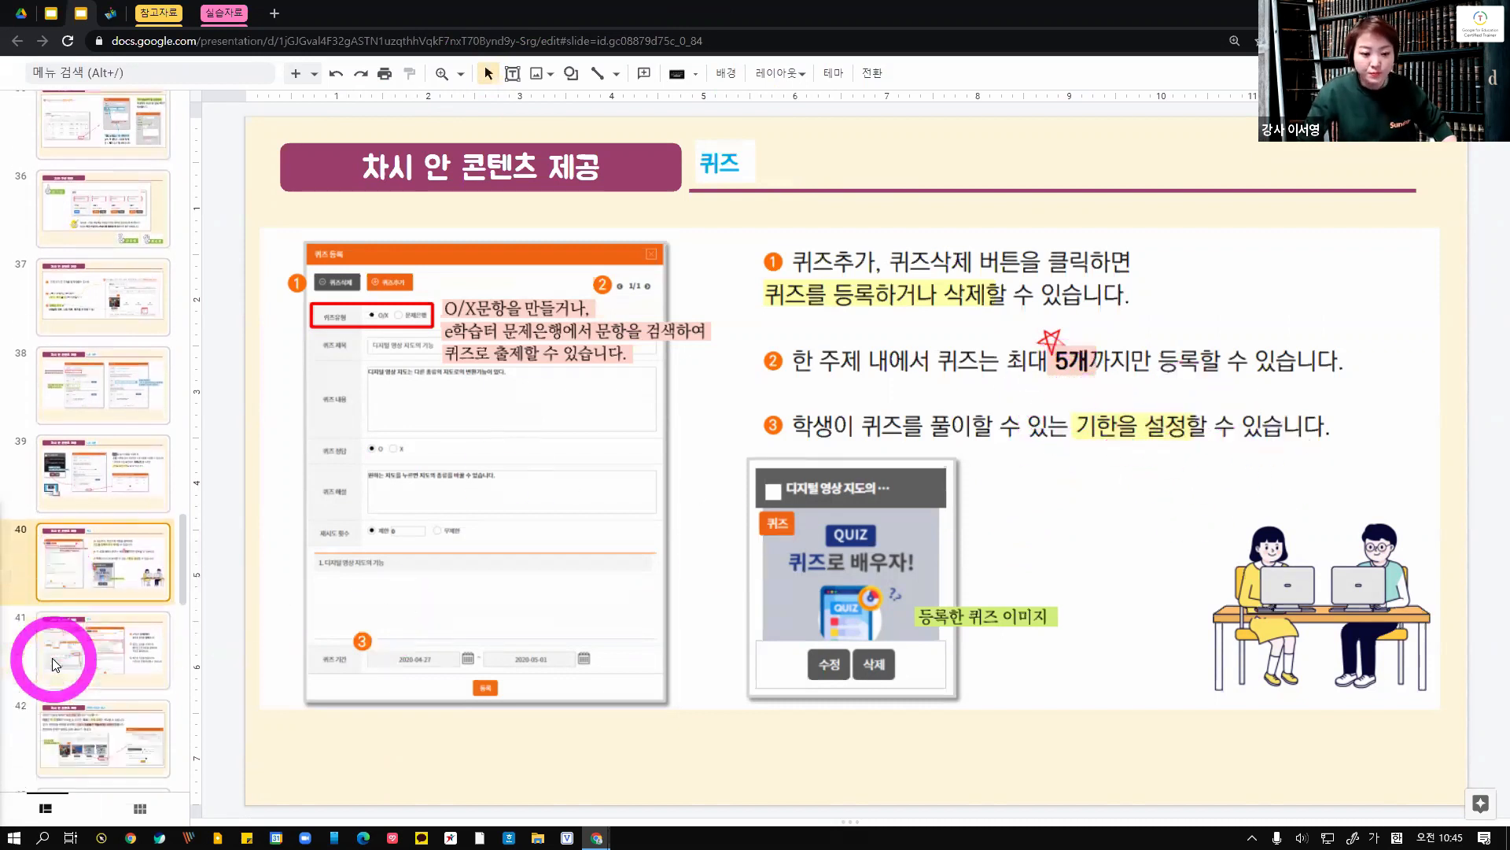
{"action": "left_click", "coordinate": [54, 663]}
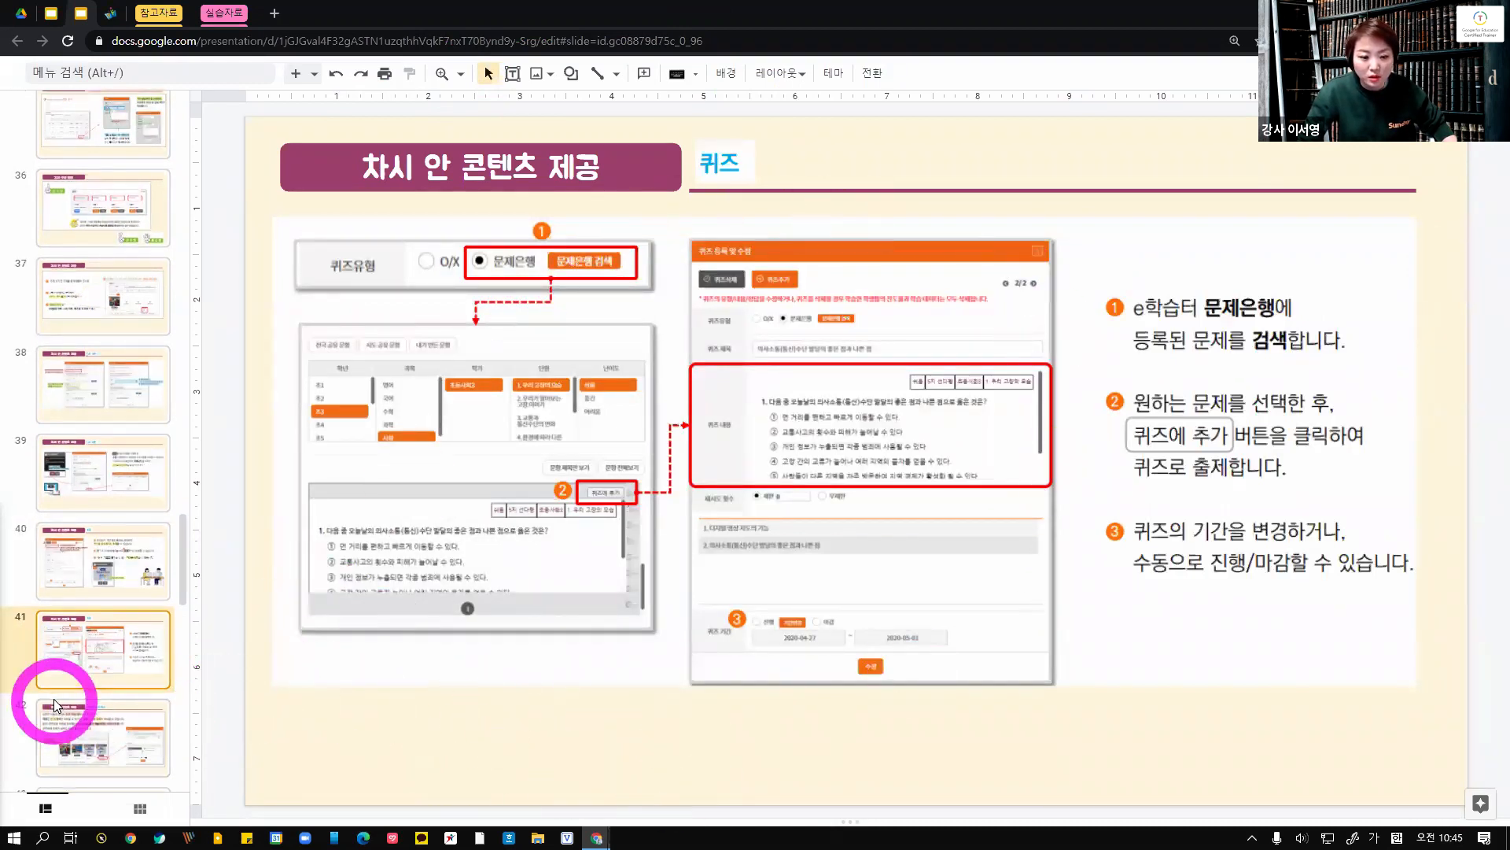
{"action": "scroll", "coordinate": [71, 645], "scroll_direction": "down", "scroll_amount": 2}
{"action": "left_click", "coordinate": [79, 601]}
{"action": "left_click", "coordinate": [77, 676]}
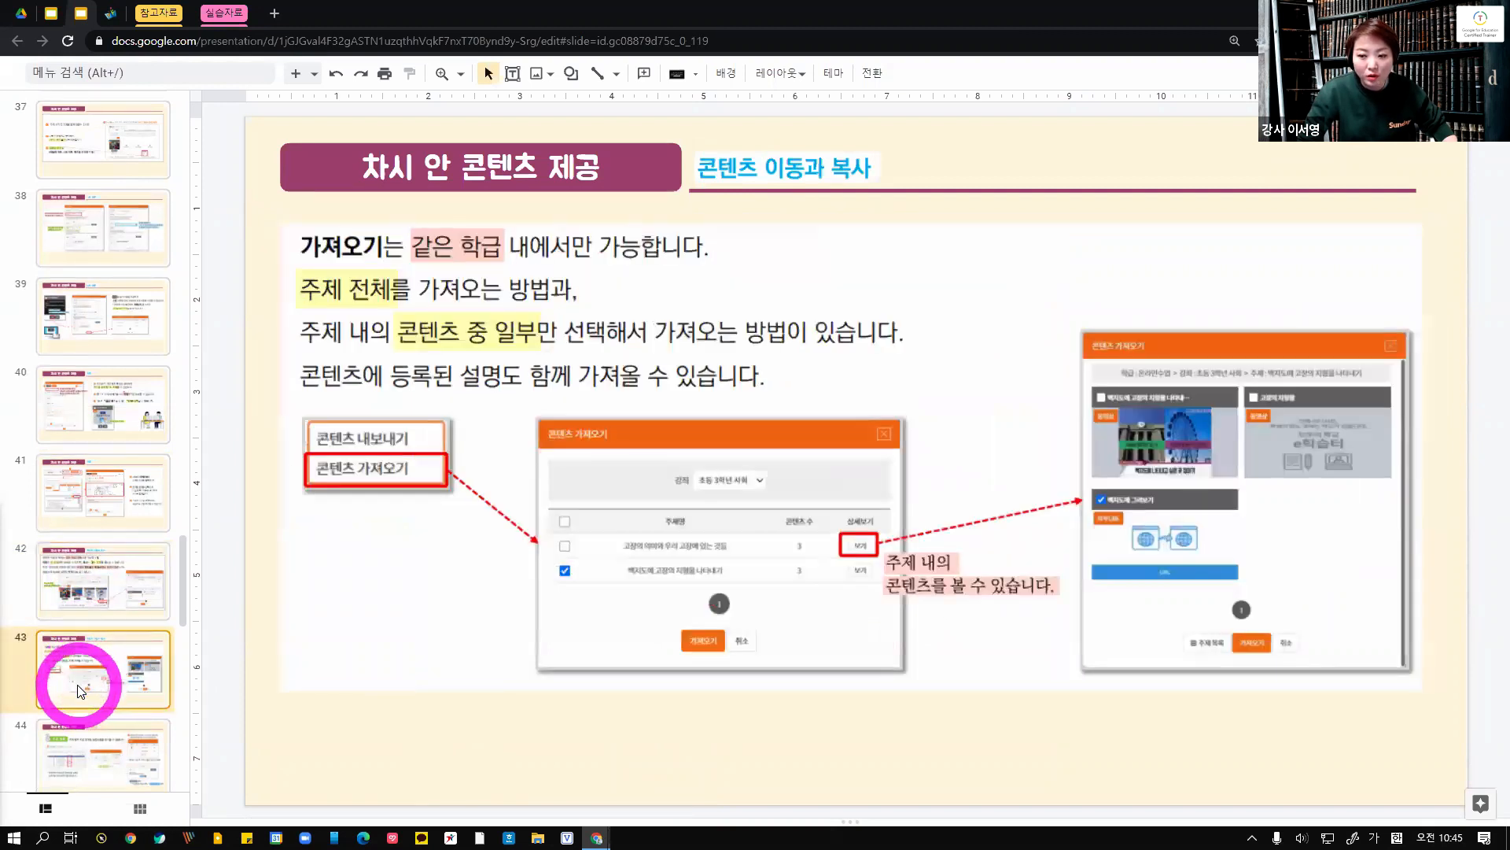
{"action": "left_click", "coordinate": [92, 497]}
{"action": "left_click", "coordinate": [101, 594]}
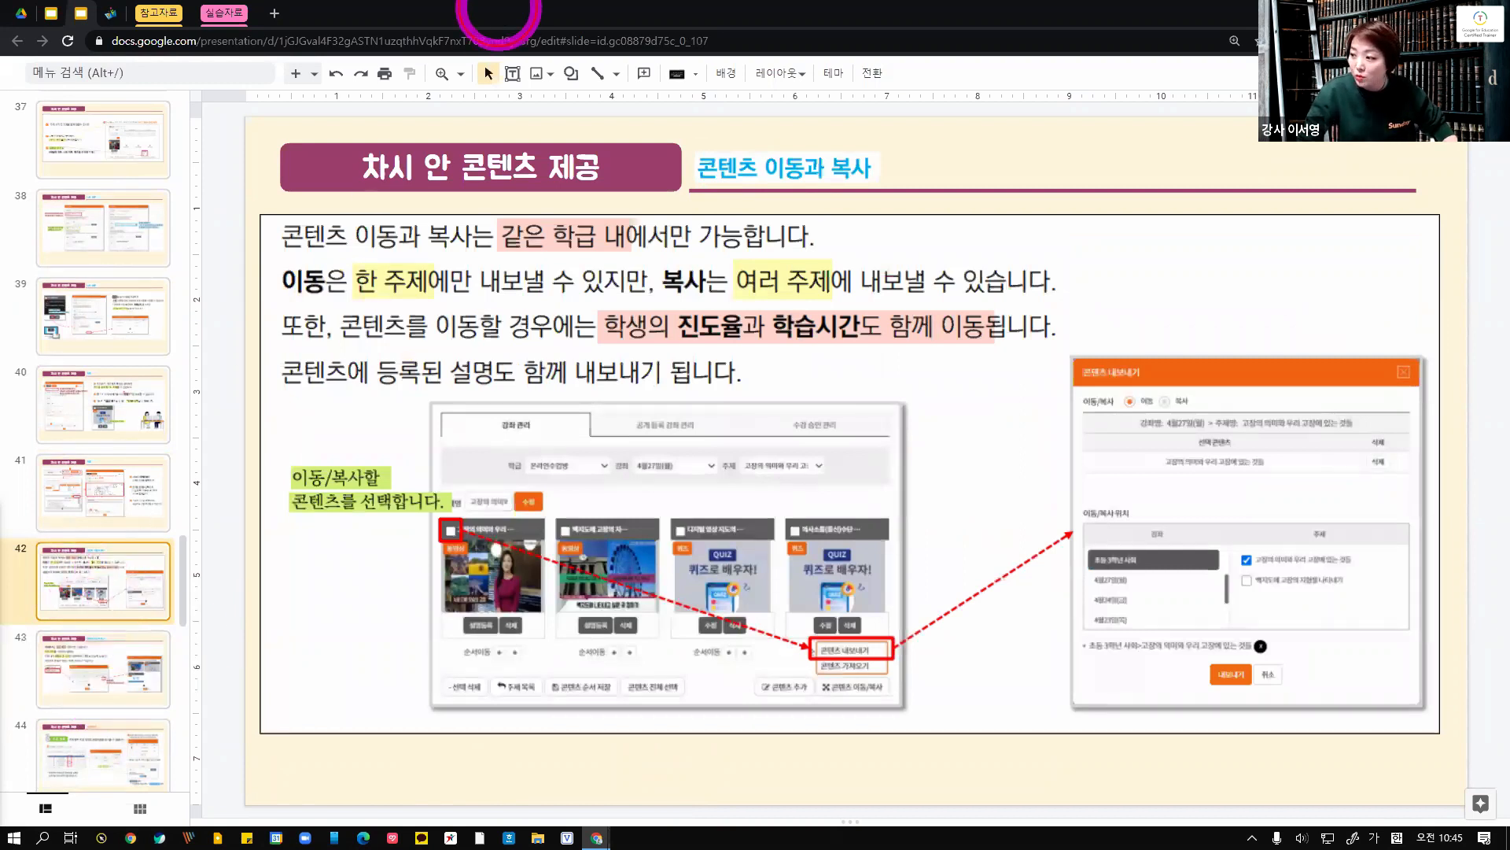
{"action": "left_click_drag", "start_coordinate": [499, 8], "coordinate": [499, 0]}
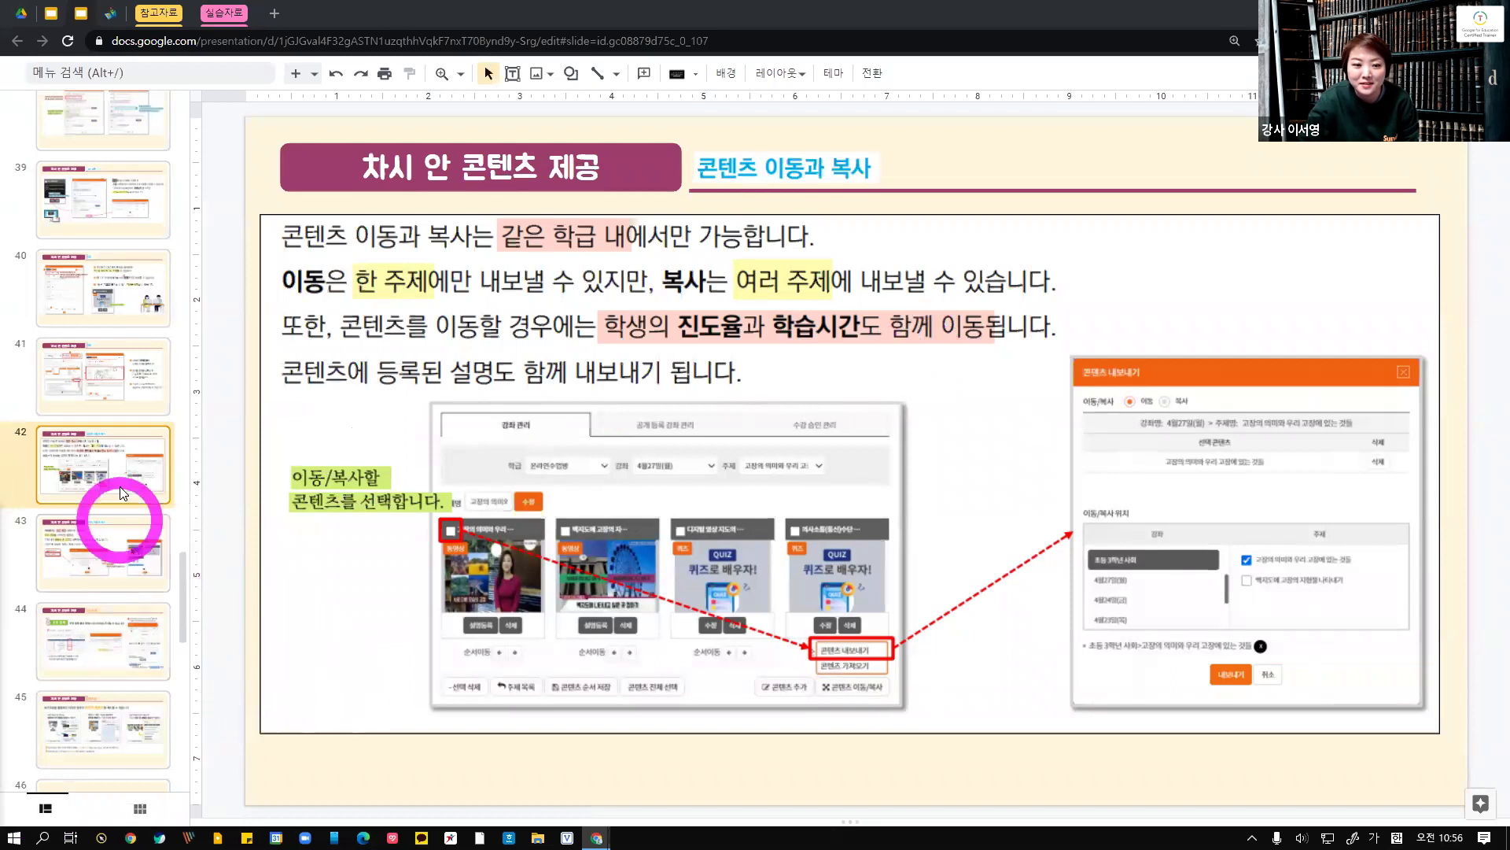
{"action": "left_click", "coordinate": [119, 394]}
{"action": "left_click", "coordinate": [100, 460]}
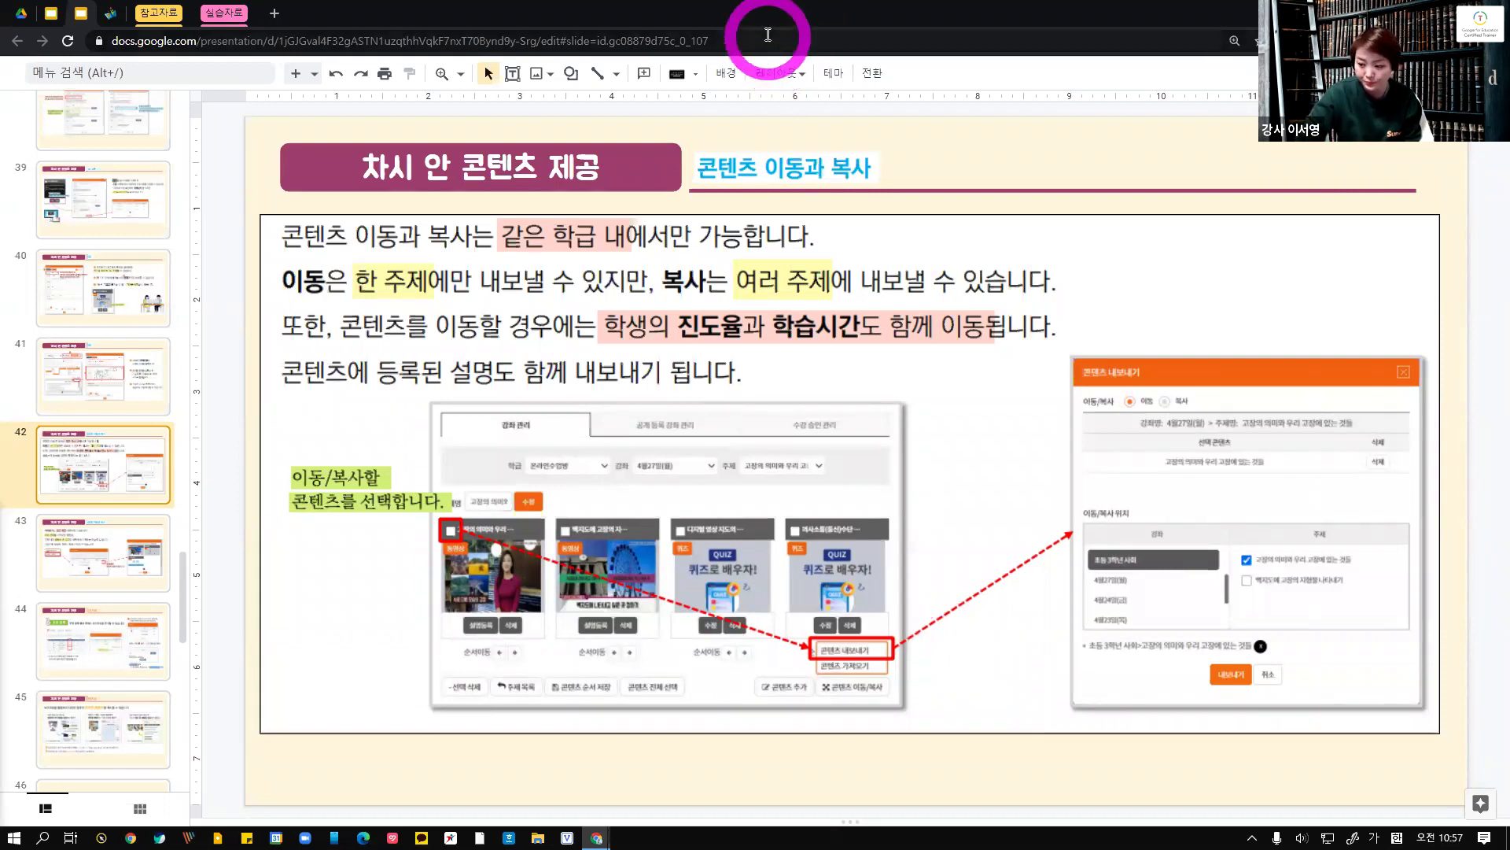
Return to e학습터, select the 글자의 짜임 and 여러 가지 모음자 contents and open content export
{"action": "key", "text": "alt+Tab"}
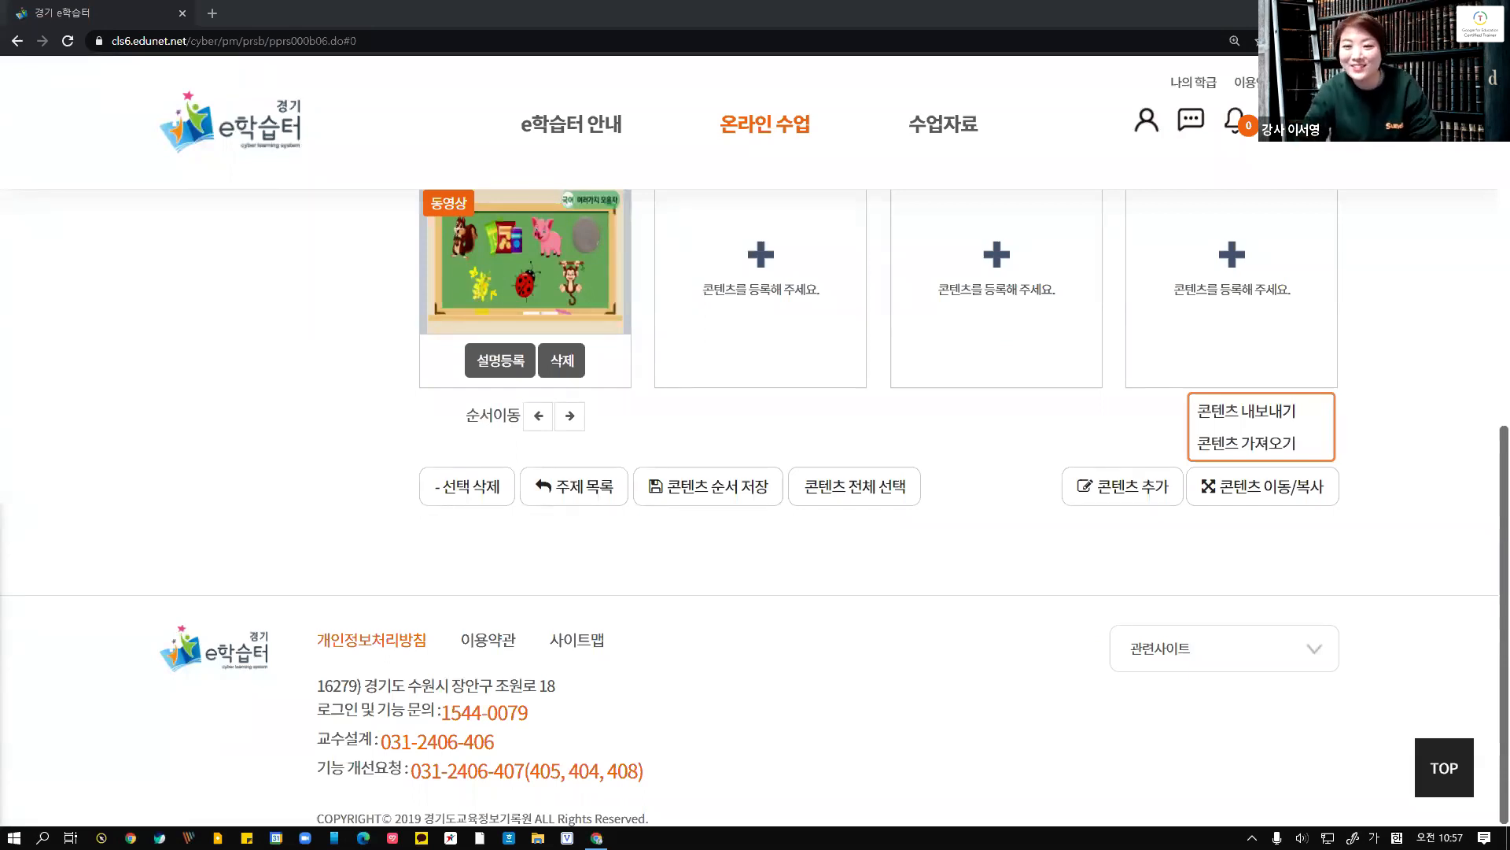
{"action": "scroll", "coordinate": [829, 573], "scroll_direction": "up", "scroll_amount": 4}
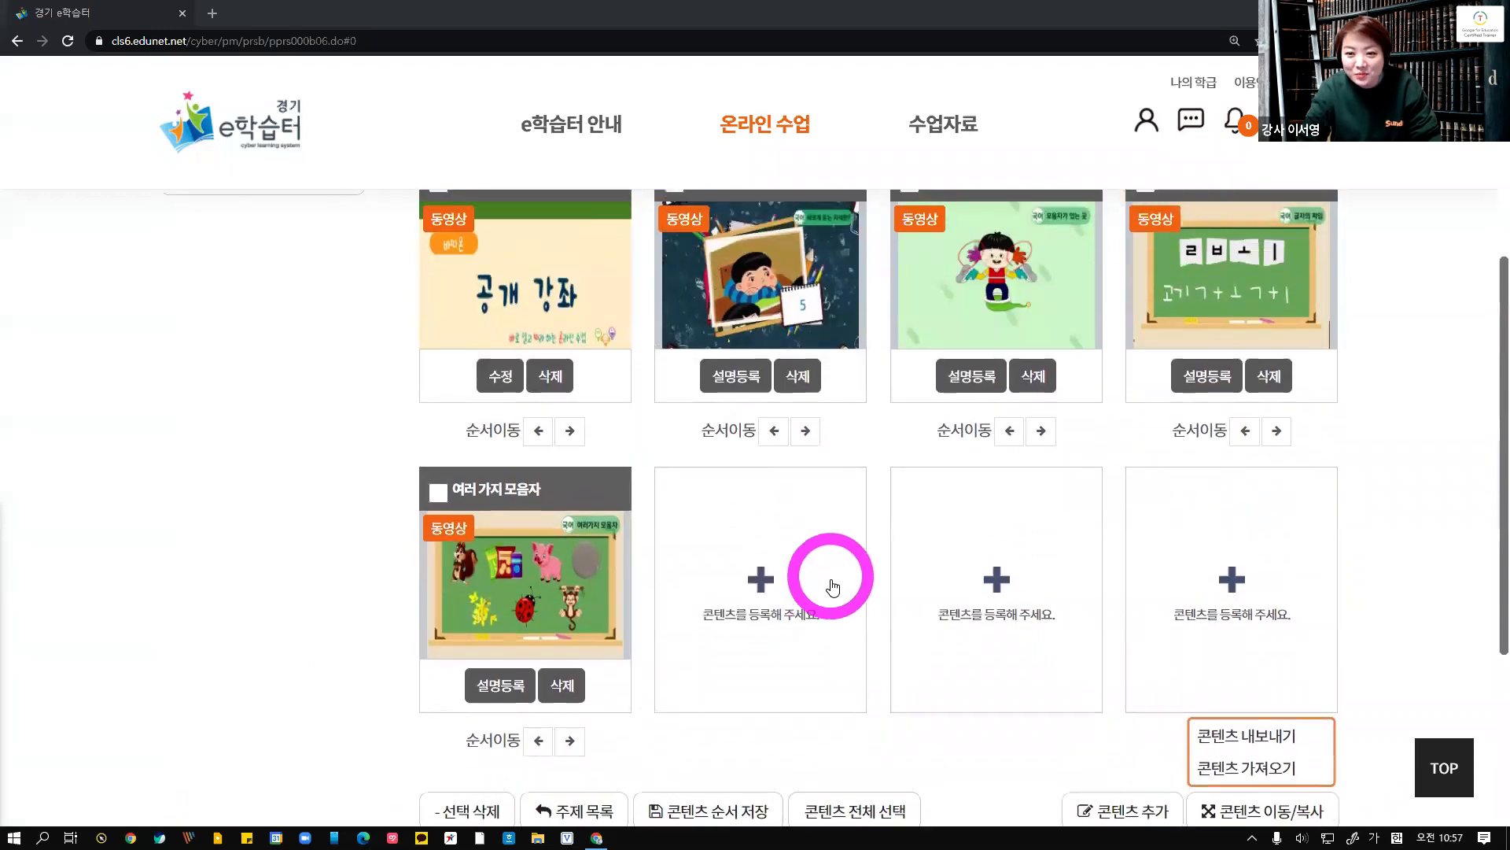
{"action": "scroll", "coordinate": [833, 586], "scroll_direction": "up", "scroll_amount": 3}
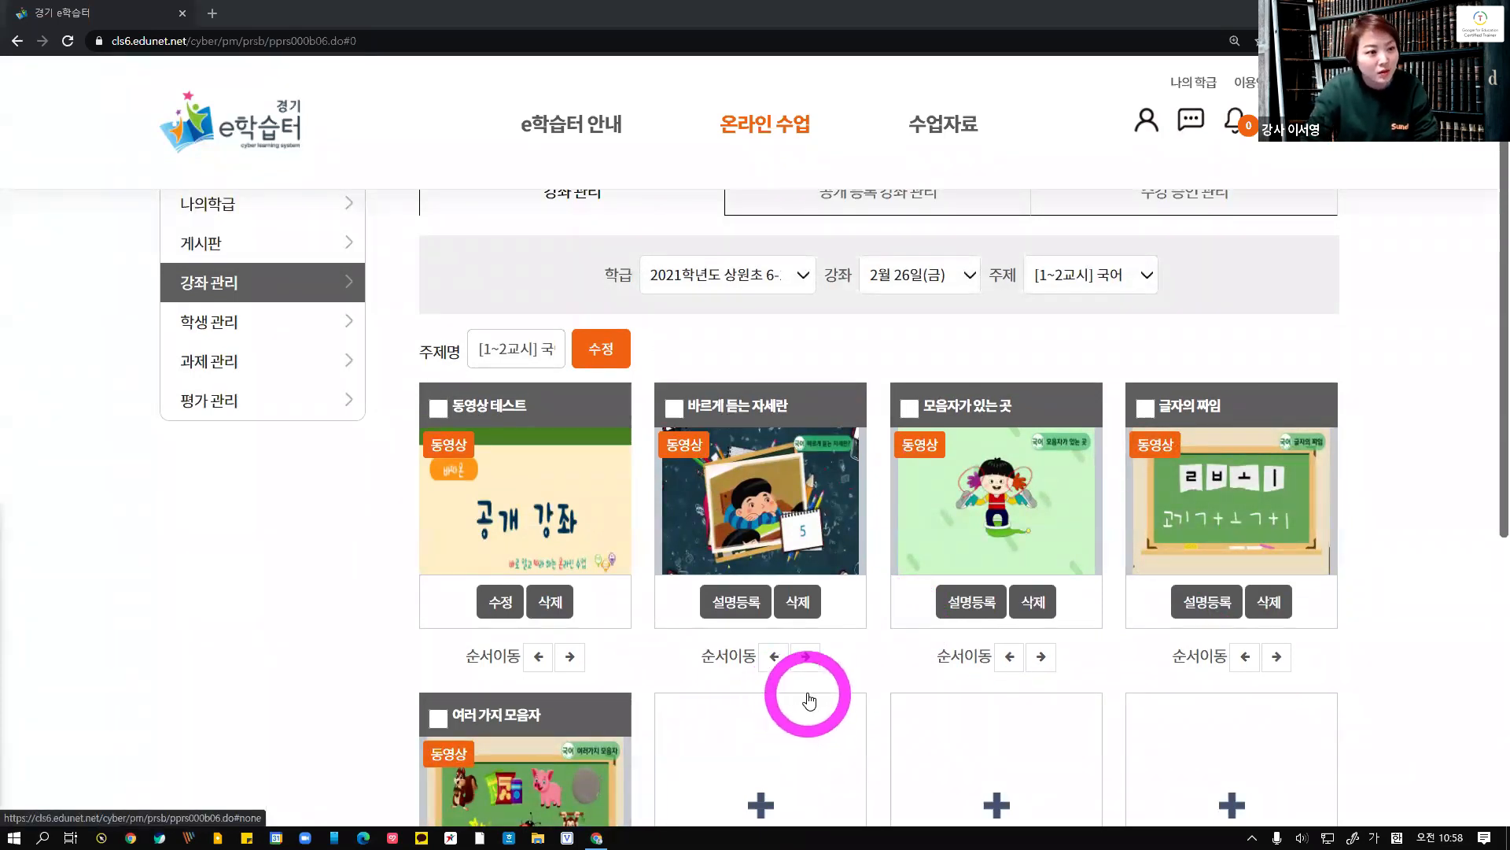
{"action": "mouse_move", "coordinate": [1164, 515]}
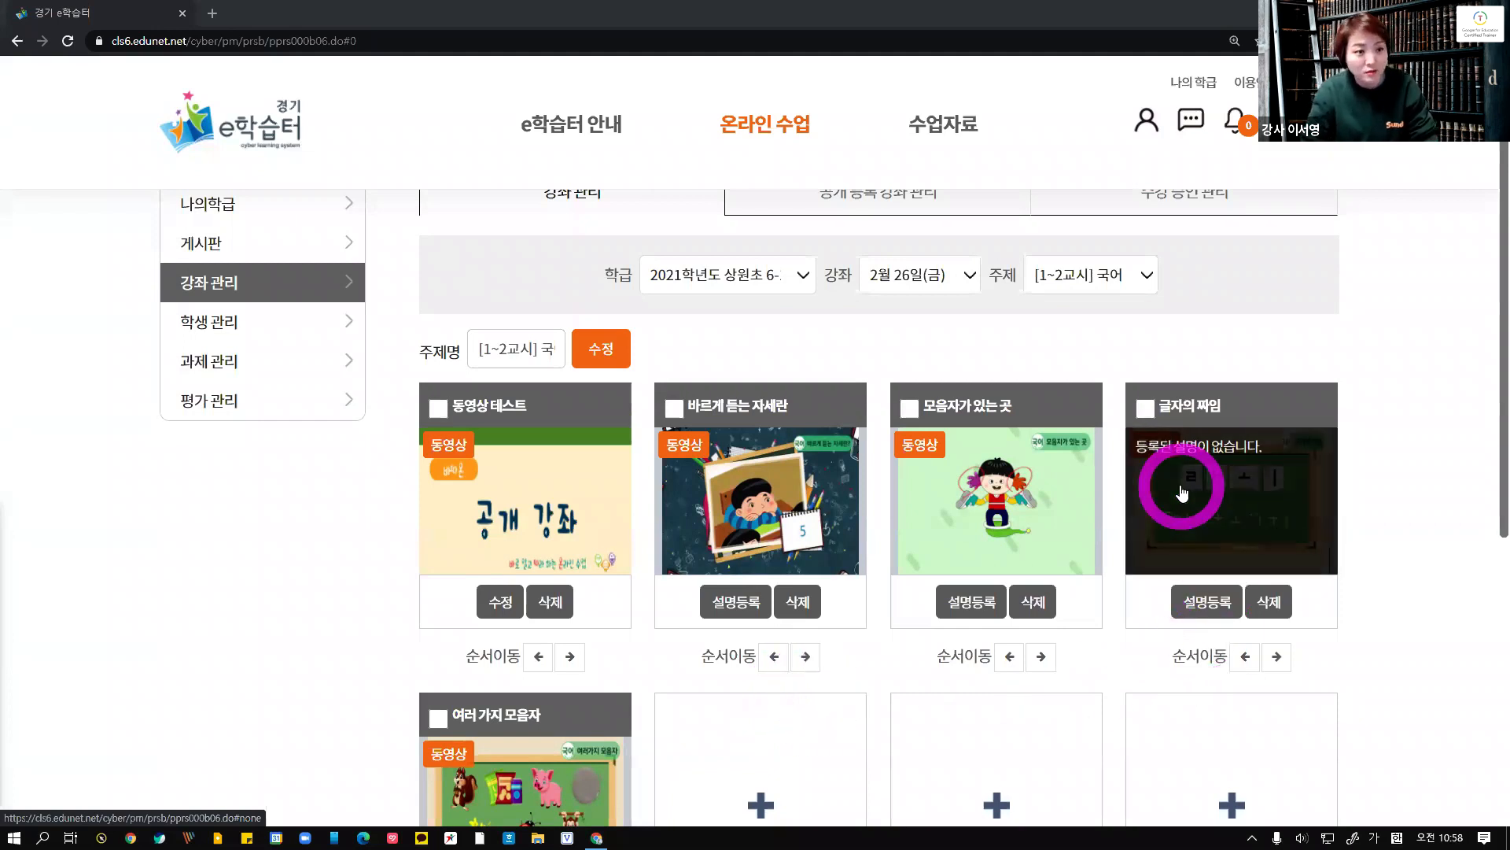
{"action": "scroll", "coordinate": [1156, 608], "scroll_direction": "down", "scroll_amount": 1}
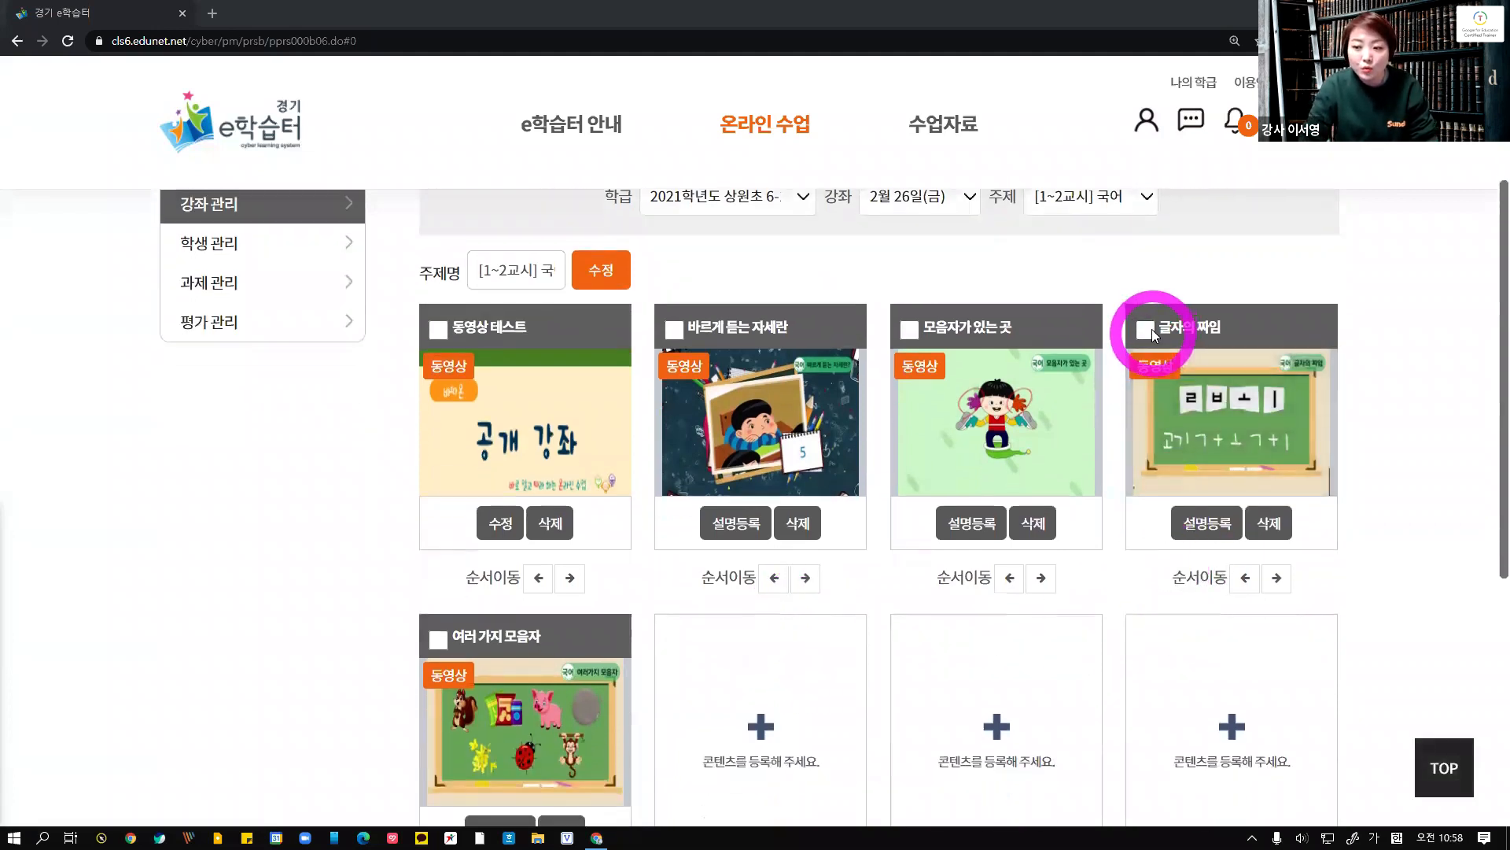
{"action": "left_click", "coordinate": [1150, 332]}
{"action": "left_click", "coordinate": [439, 639]}
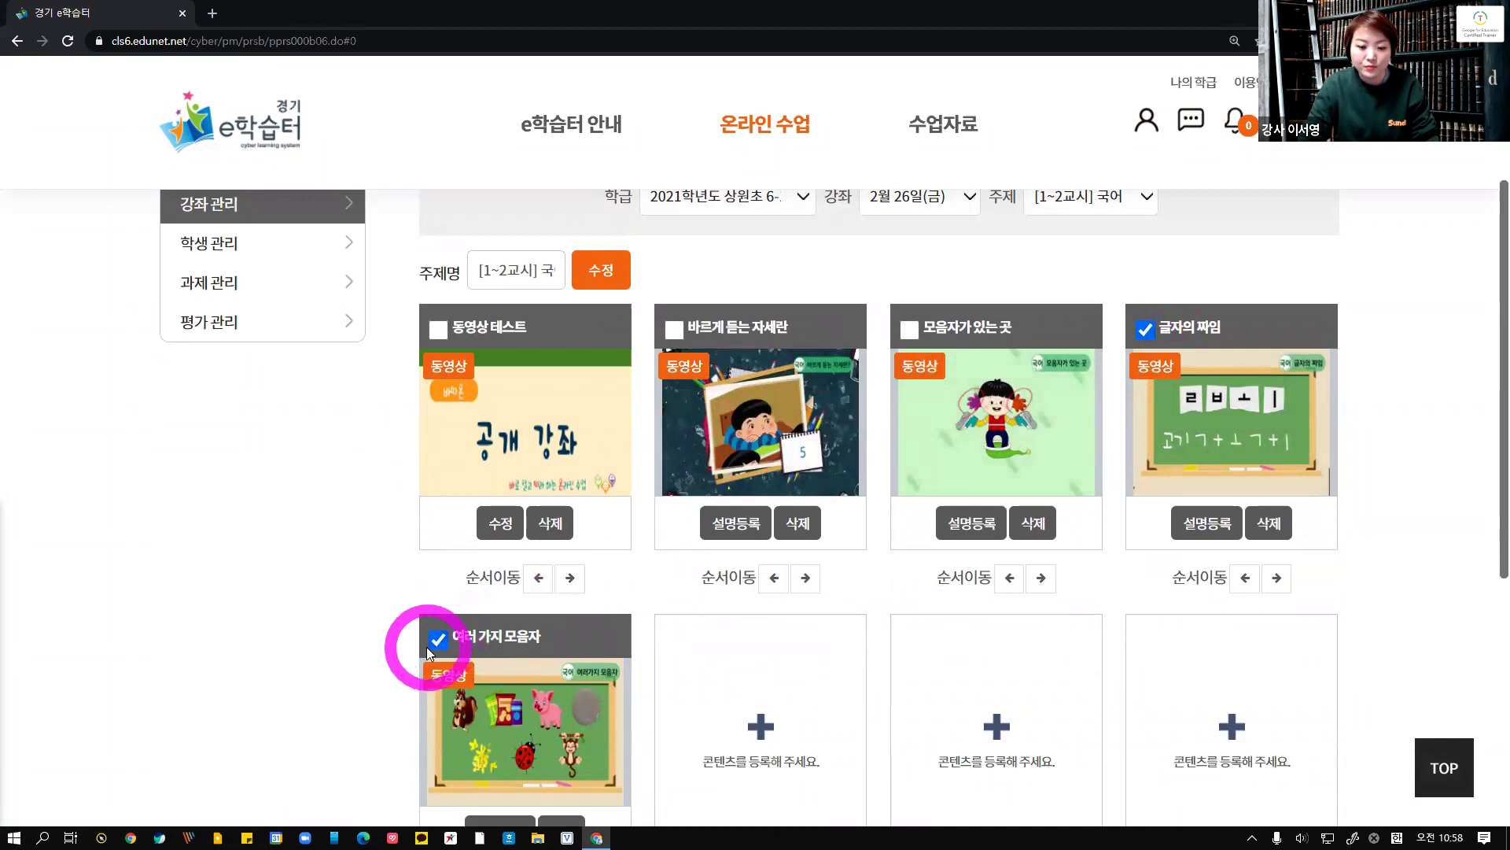
{"action": "mouse_move", "coordinate": [1206, 494]}
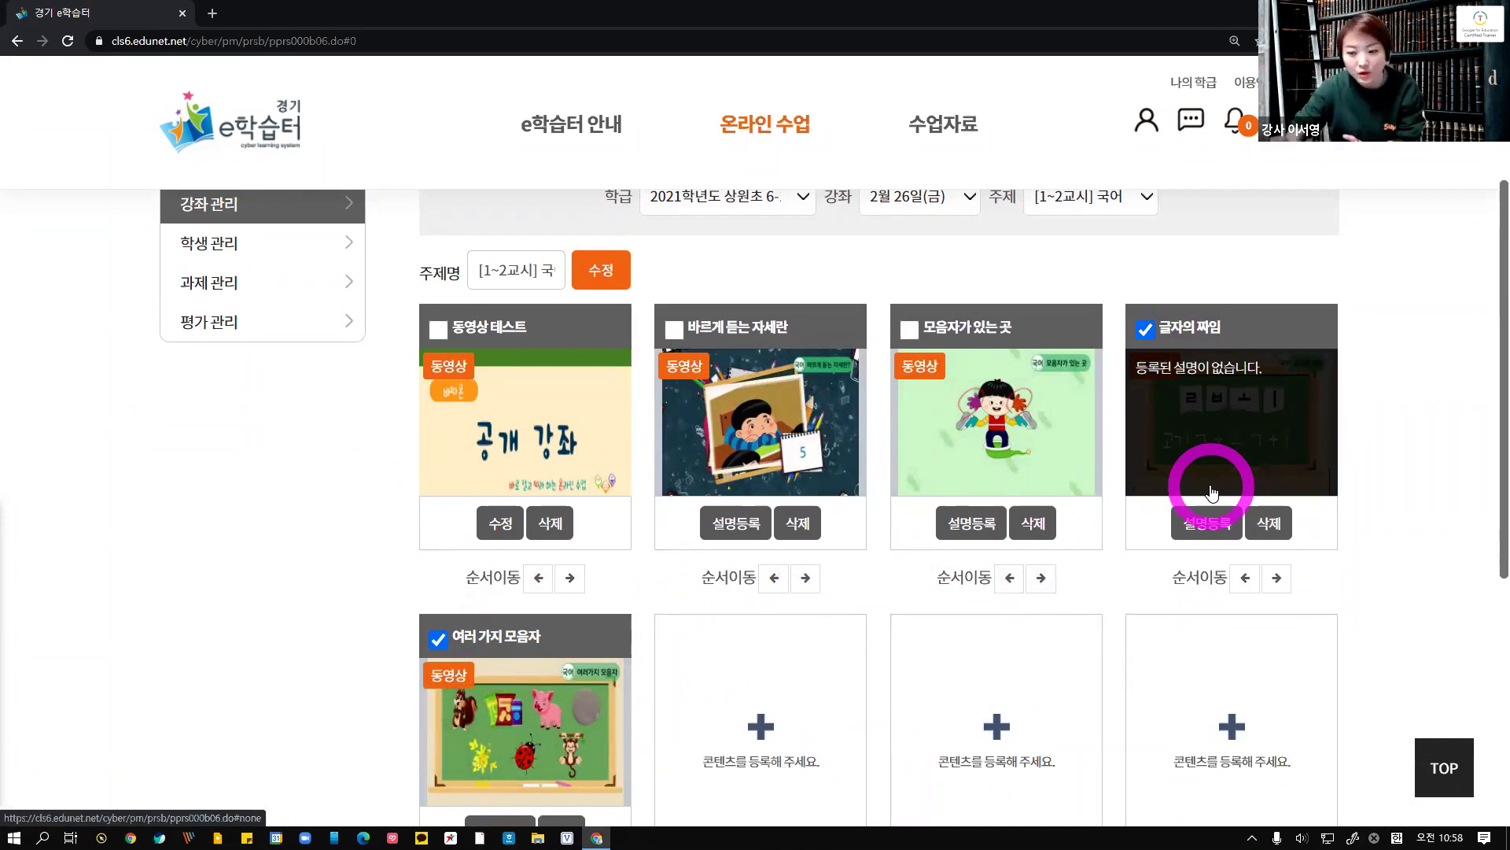
{"action": "scroll", "coordinate": [1211, 503], "scroll_direction": "down", "scroll_amount": 5}
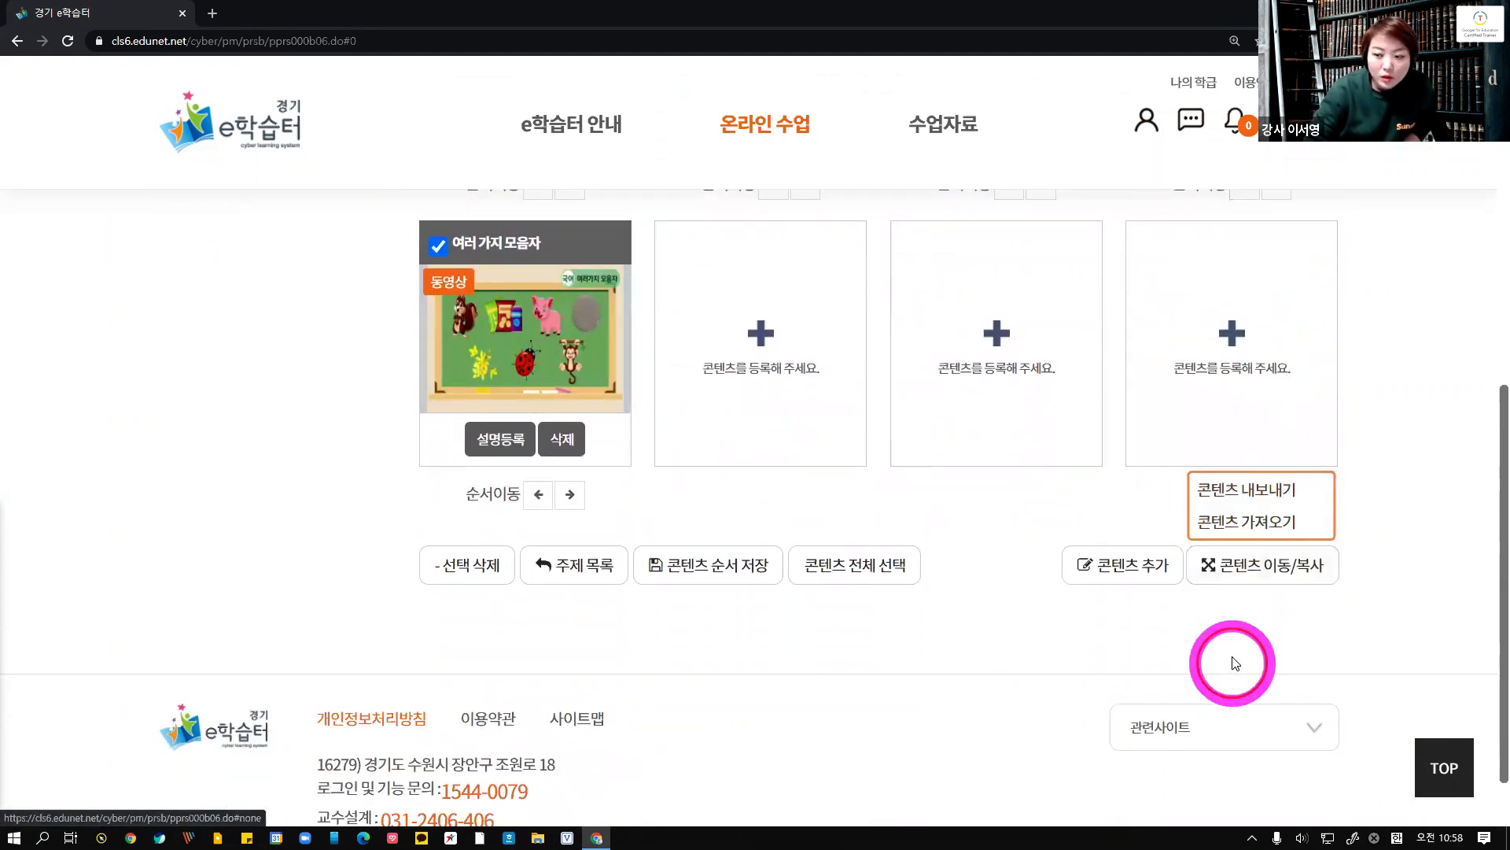
{"action": "left_click", "coordinate": [1239, 576]}
{"action": "left_click", "coordinate": [1278, 568]}
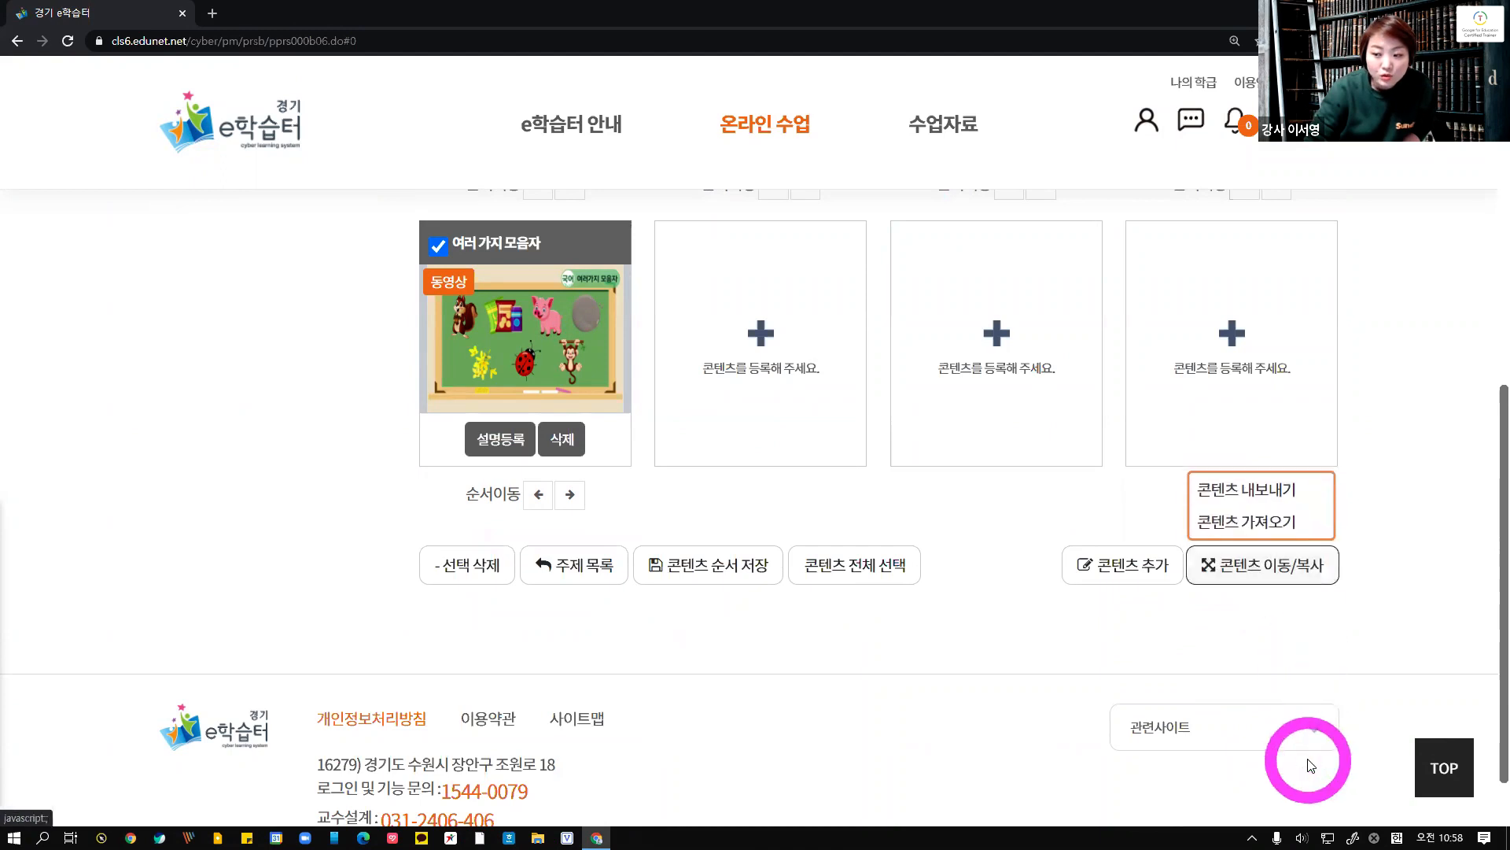
{"action": "left_click", "coordinate": [1243, 490]}
Copy the selected contents to the [3~4교시] 콘텐츠 topic of the 2월 26일(토) course, confirming both prompts
{"action": "scroll", "coordinate": [956, 497], "scroll_direction": "down", "scroll_amount": 1}
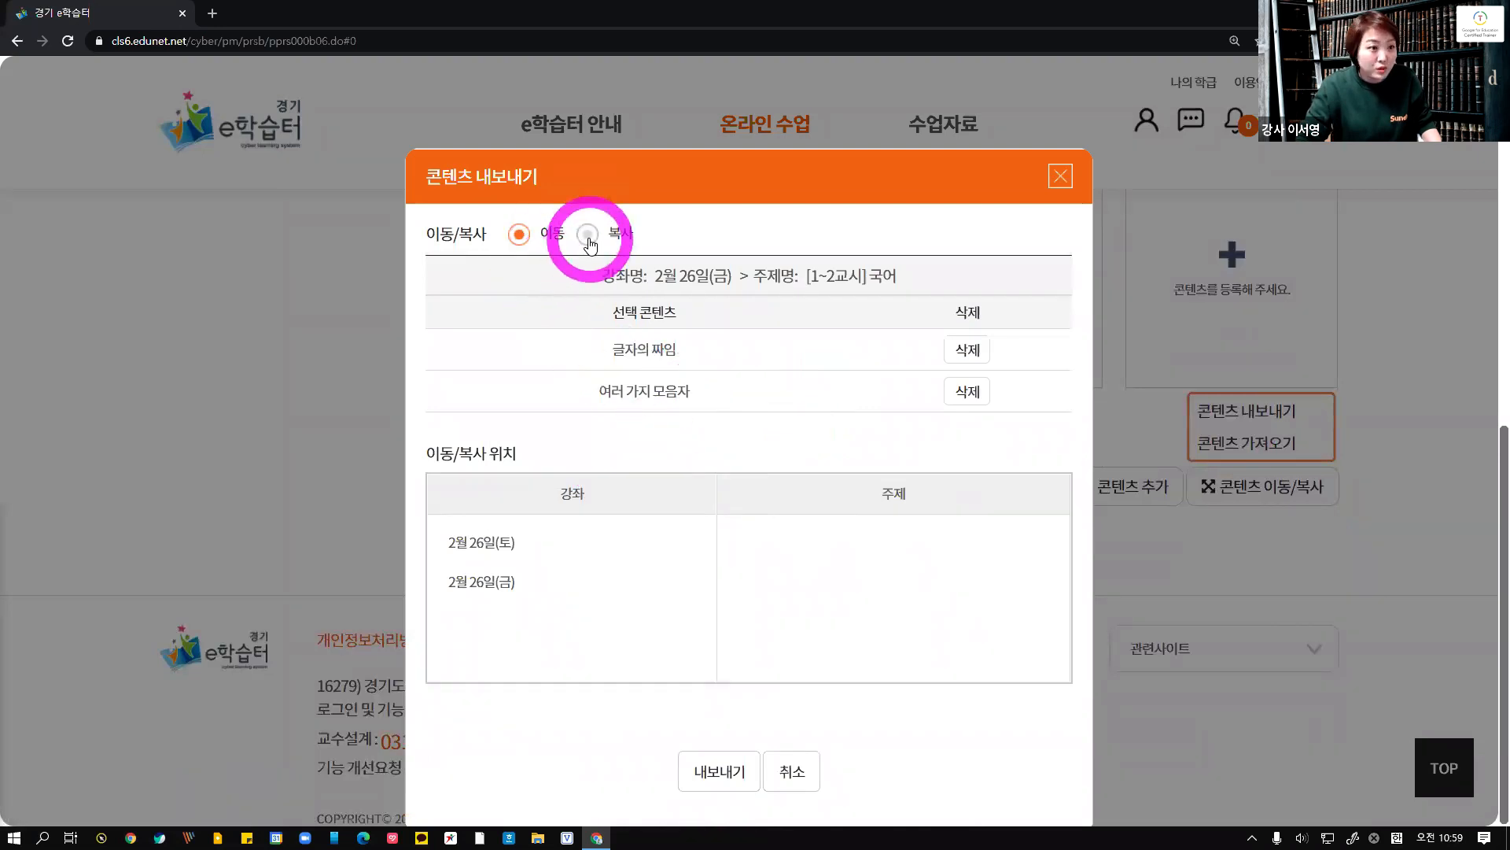
{"action": "left_click", "coordinate": [519, 234]}
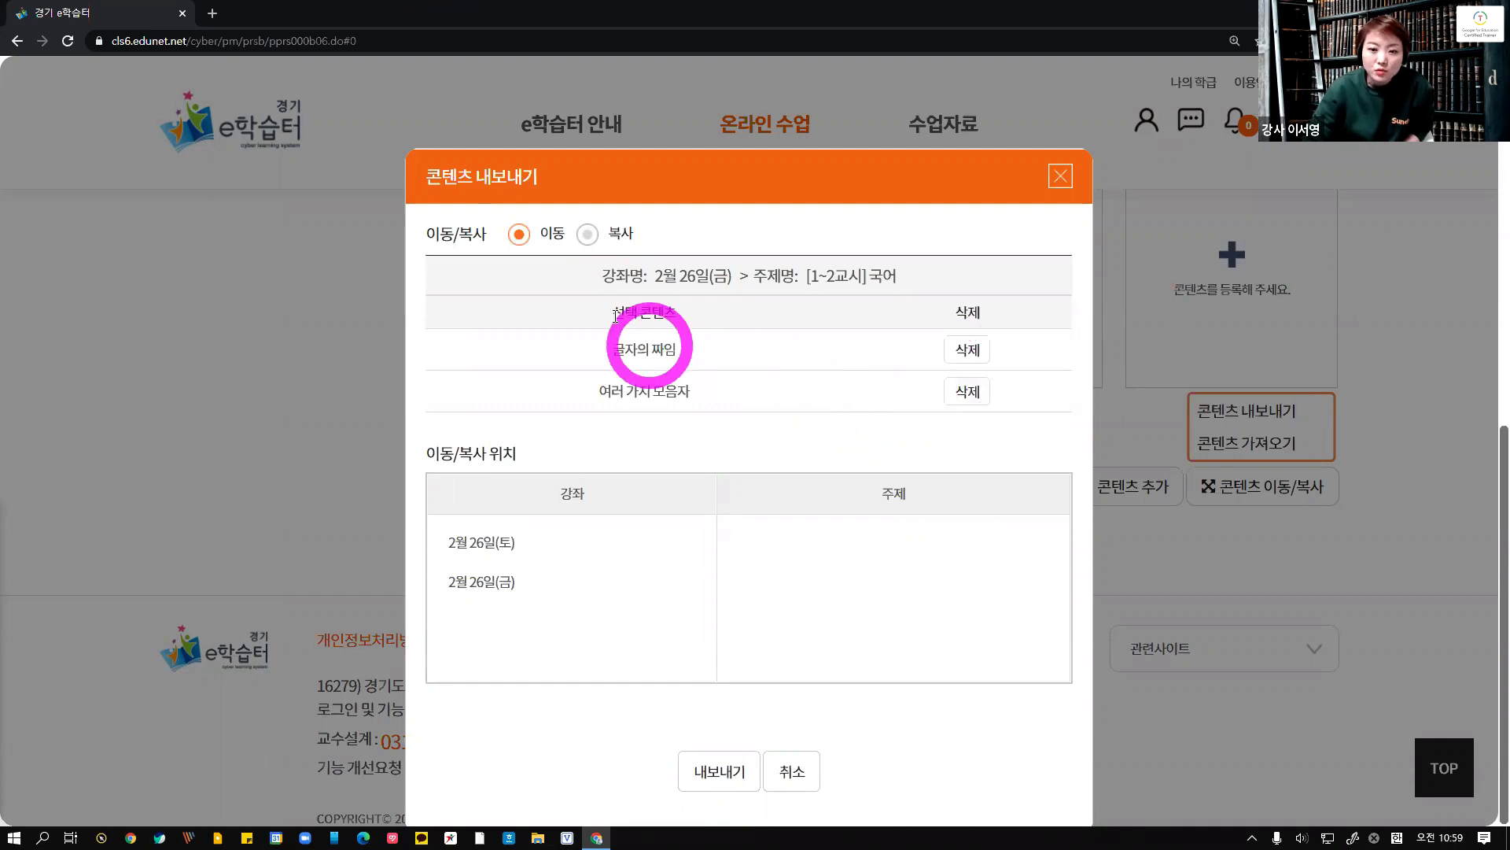
{"action": "left_click", "coordinate": [589, 238]}
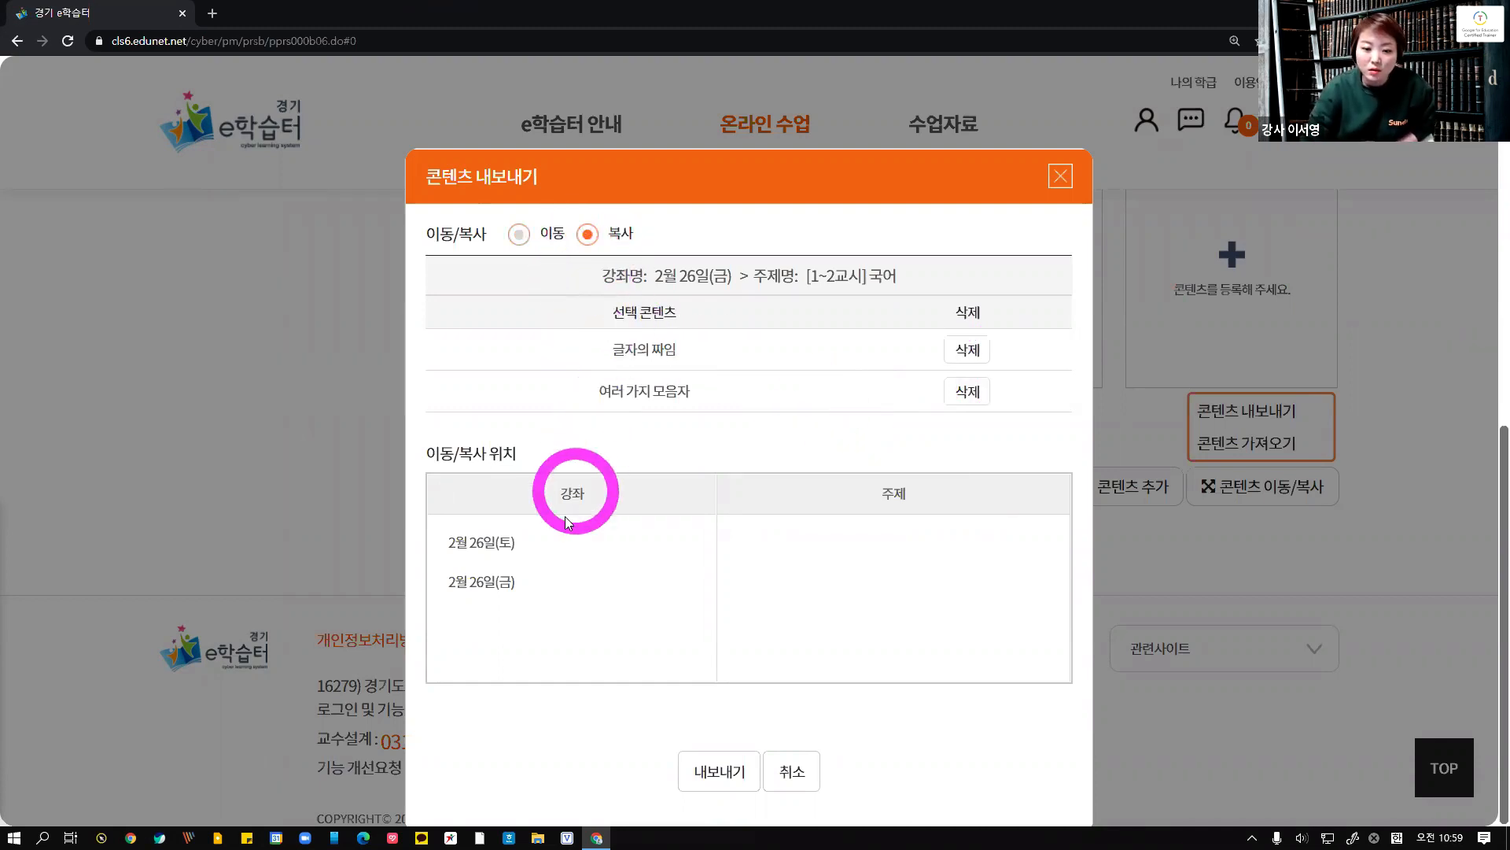
{"action": "left_click", "coordinate": [502, 551]}
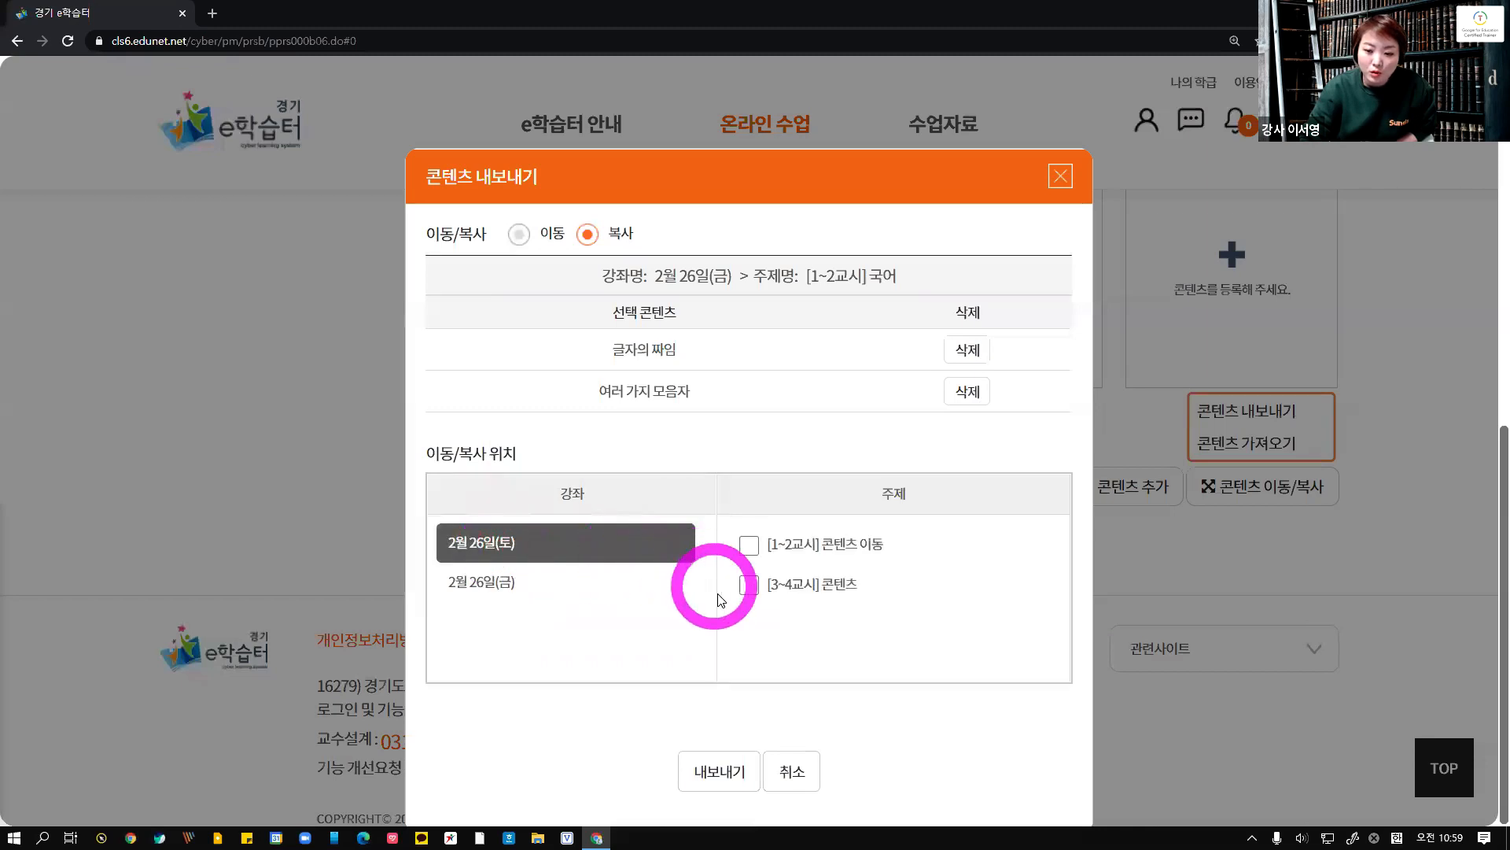
{"action": "left_click", "coordinate": [757, 601]}
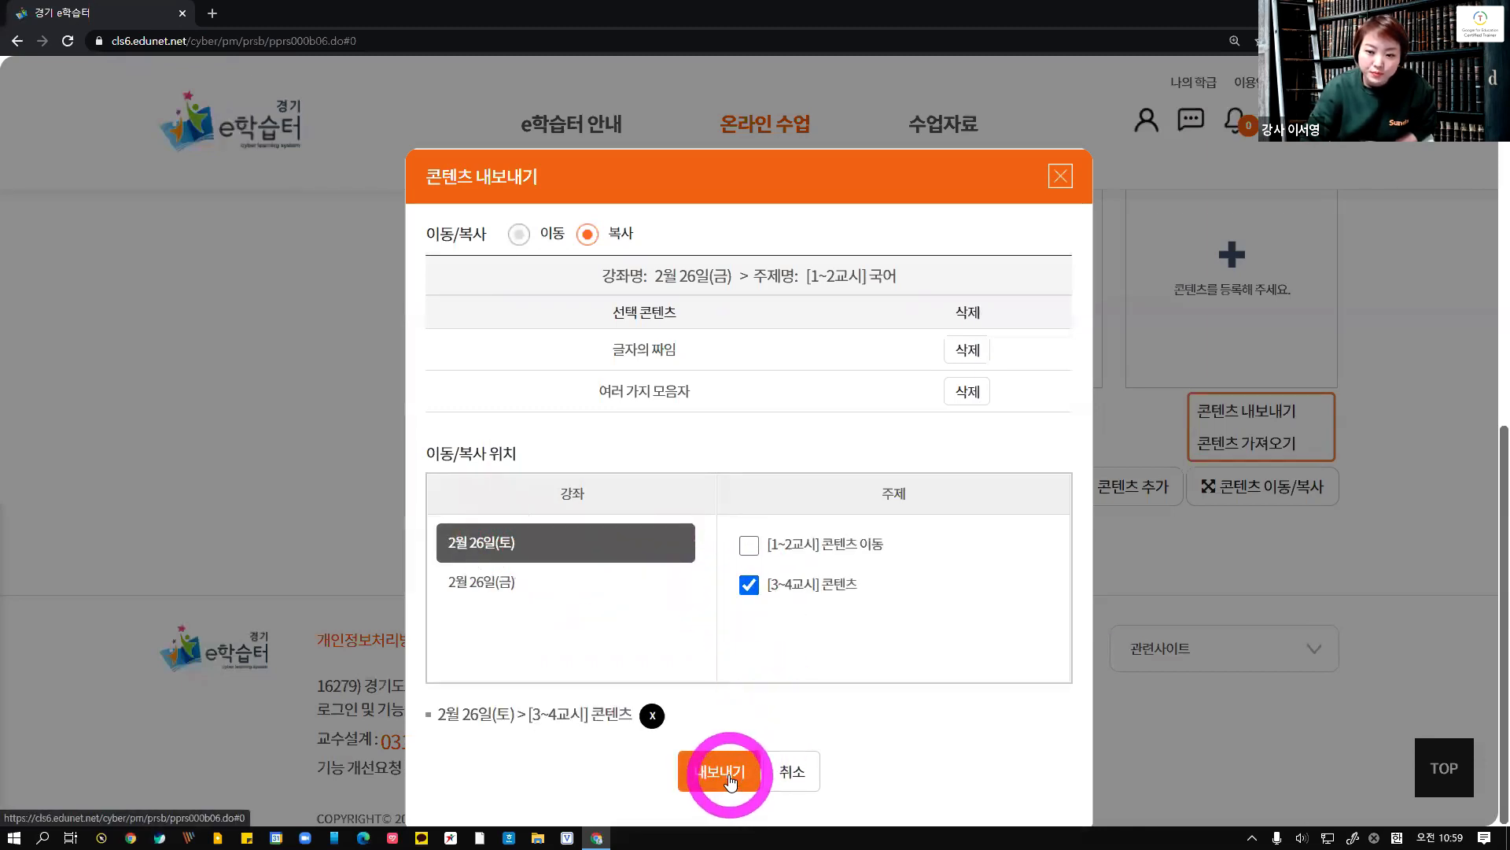
{"action": "left_click", "coordinate": [730, 779]}
{"action": "left_click", "coordinate": [796, 540]}
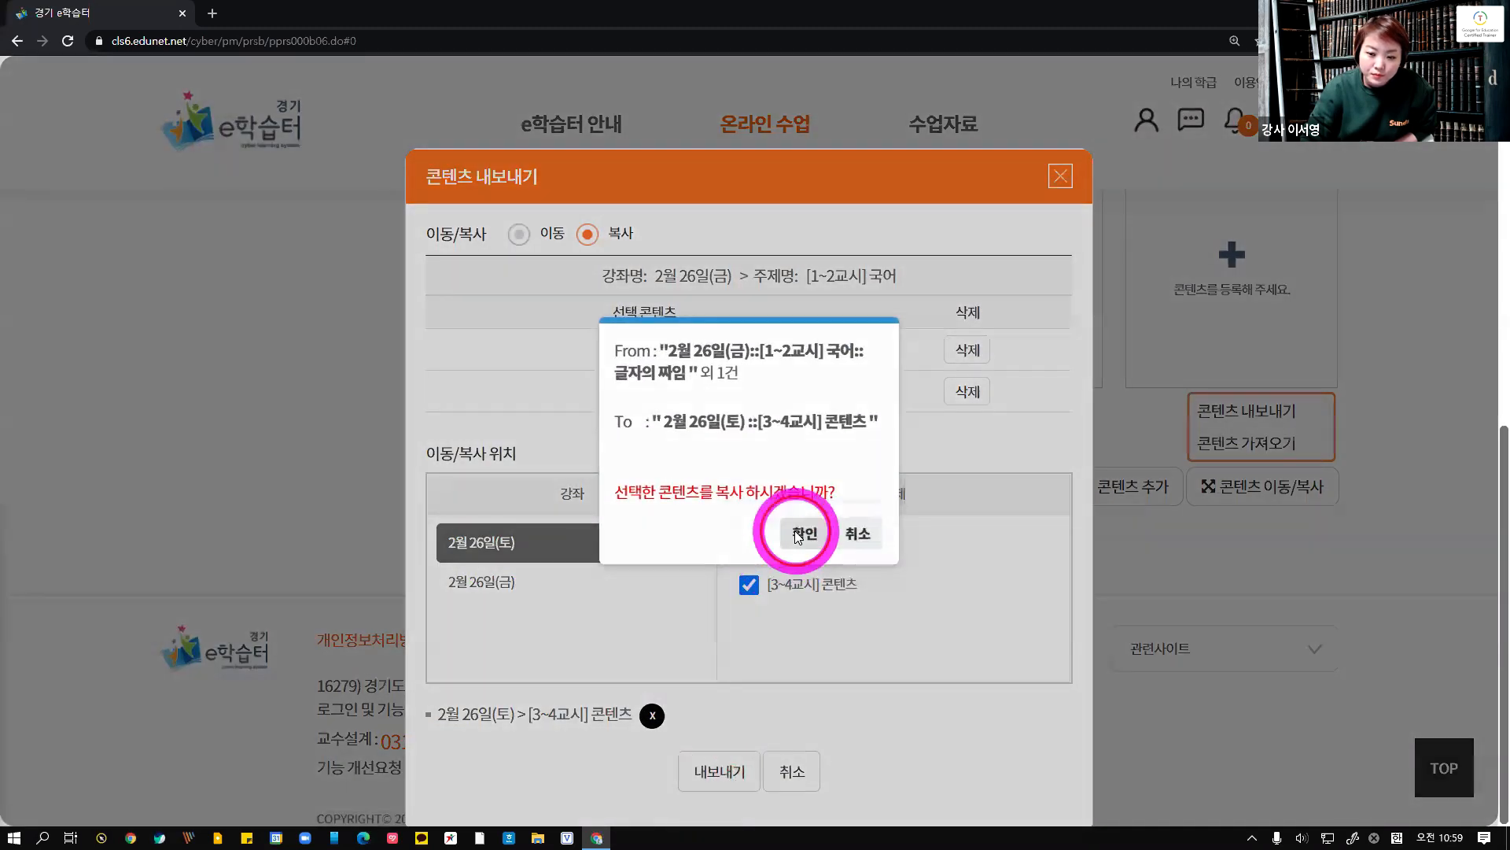
{"action": "left_click", "coordinate": [806, 462]}
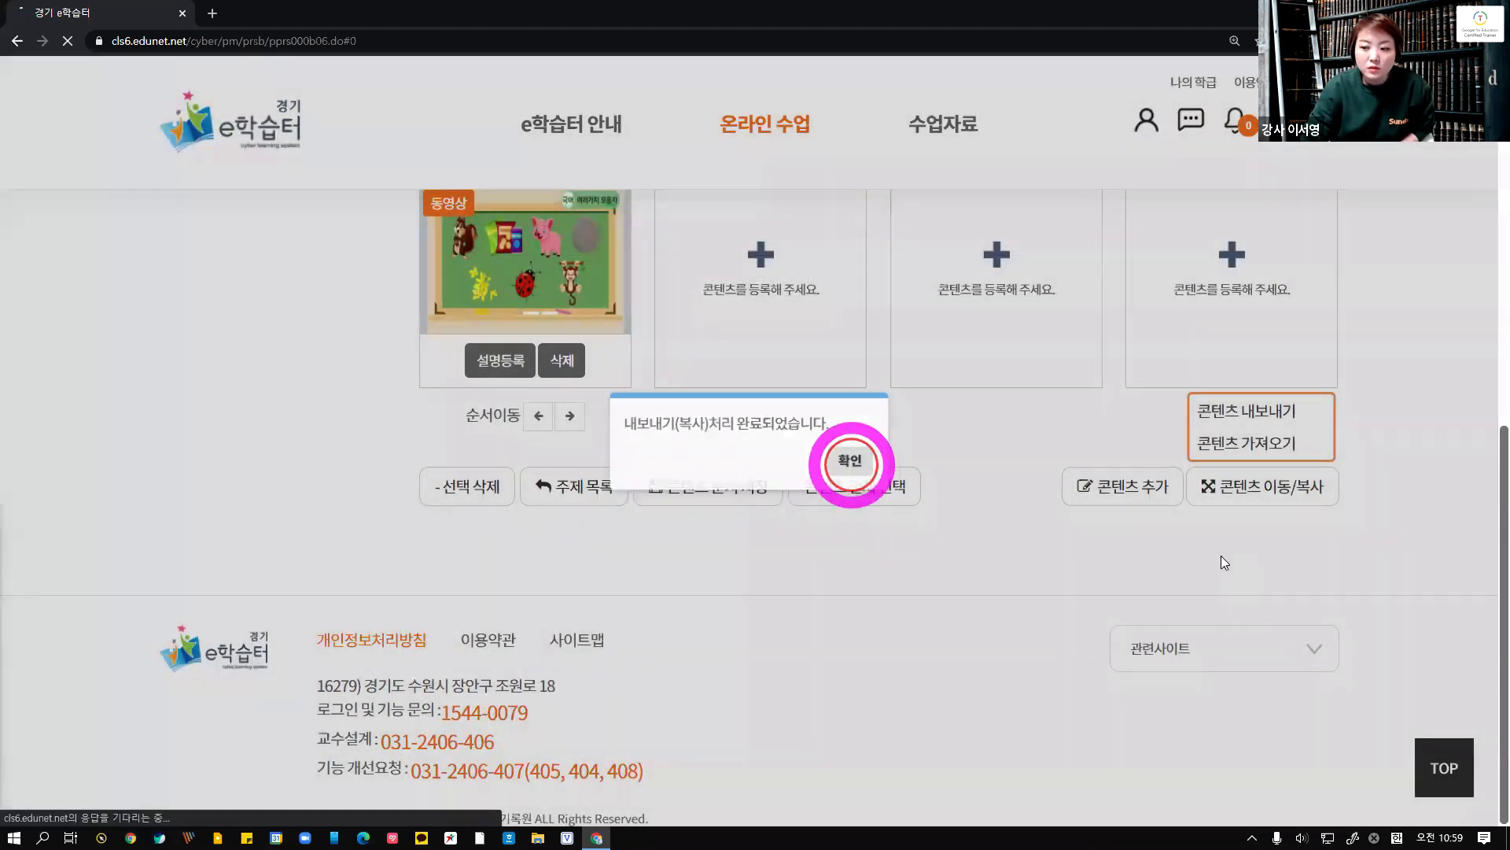
{"action": "left_click", "coordinate": [849, 460]}
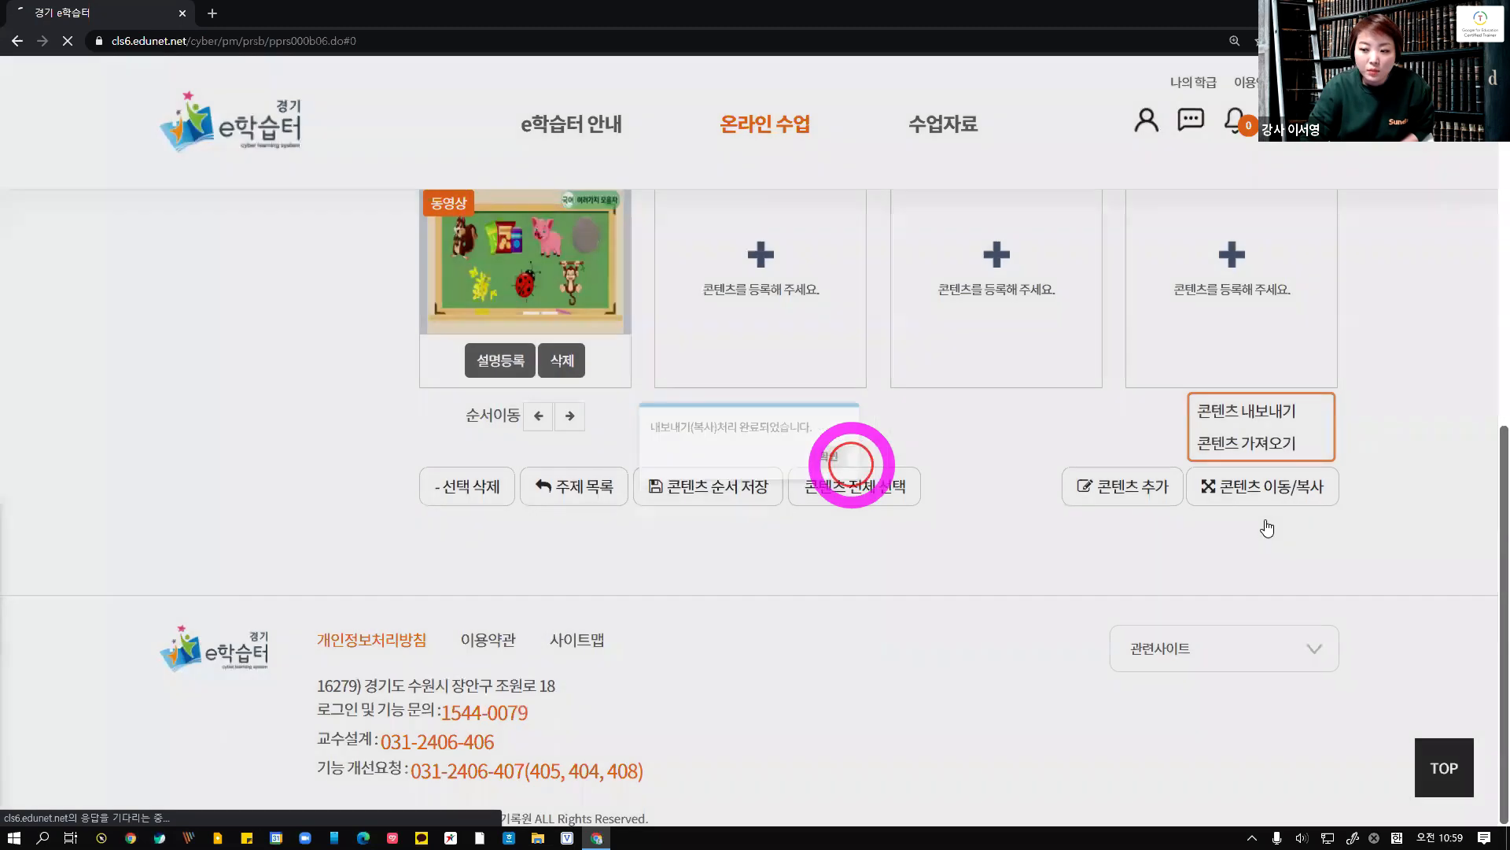
Delete the 글자의 짜임 content from the [1~2교시] 국어 topic, confirming the deletion
{"action": "scroll", "coordinate": [1267, 519], "scroll_direction": "down", "scroll_amount": 2}
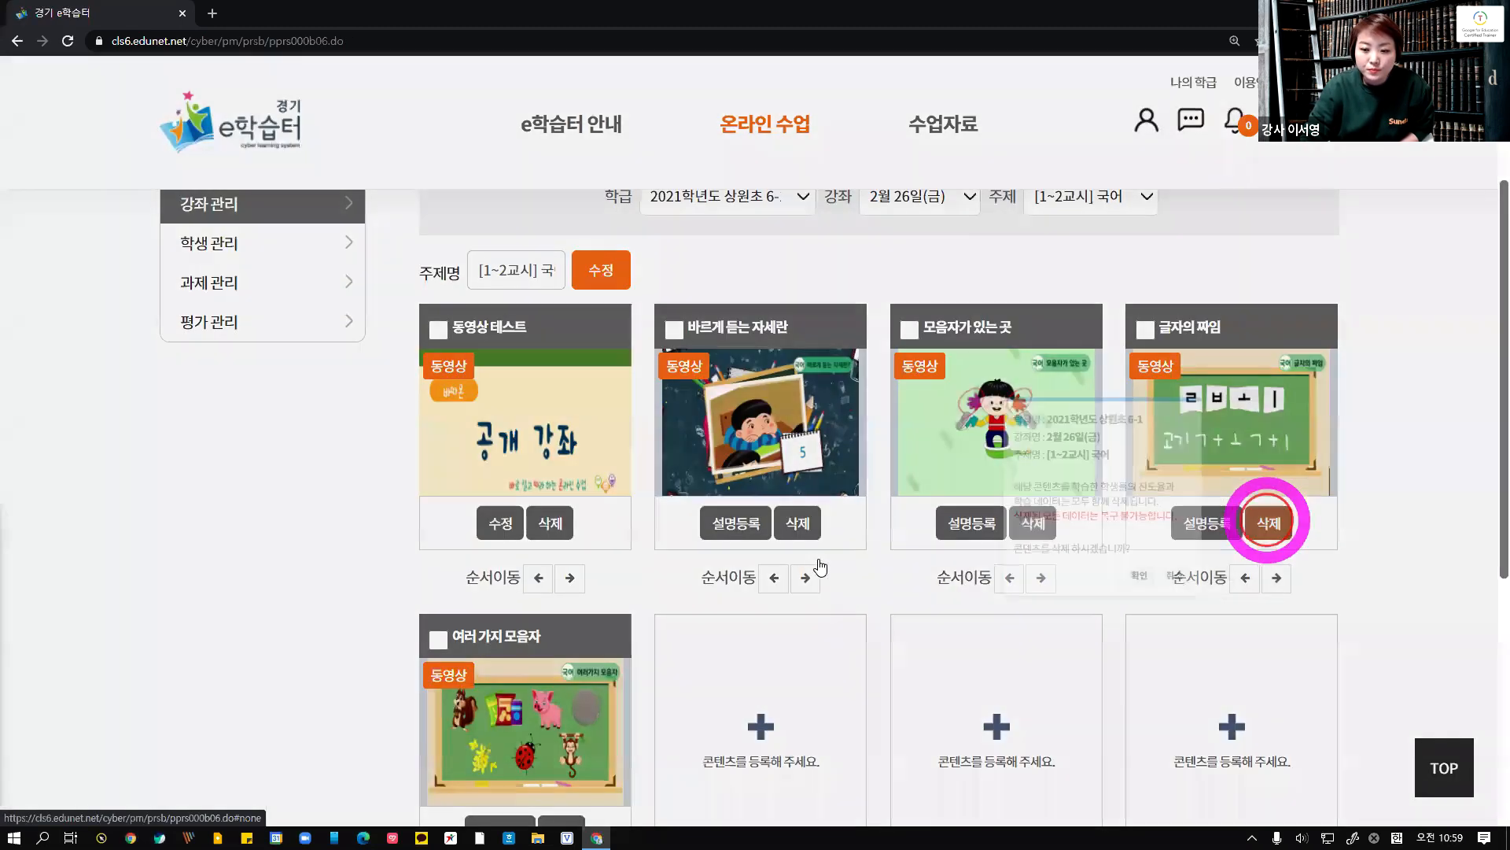
{"action": "left_click", "coordinate": [1268, 522]}
{"action": "left_click", "coordinate": [808, 560]}
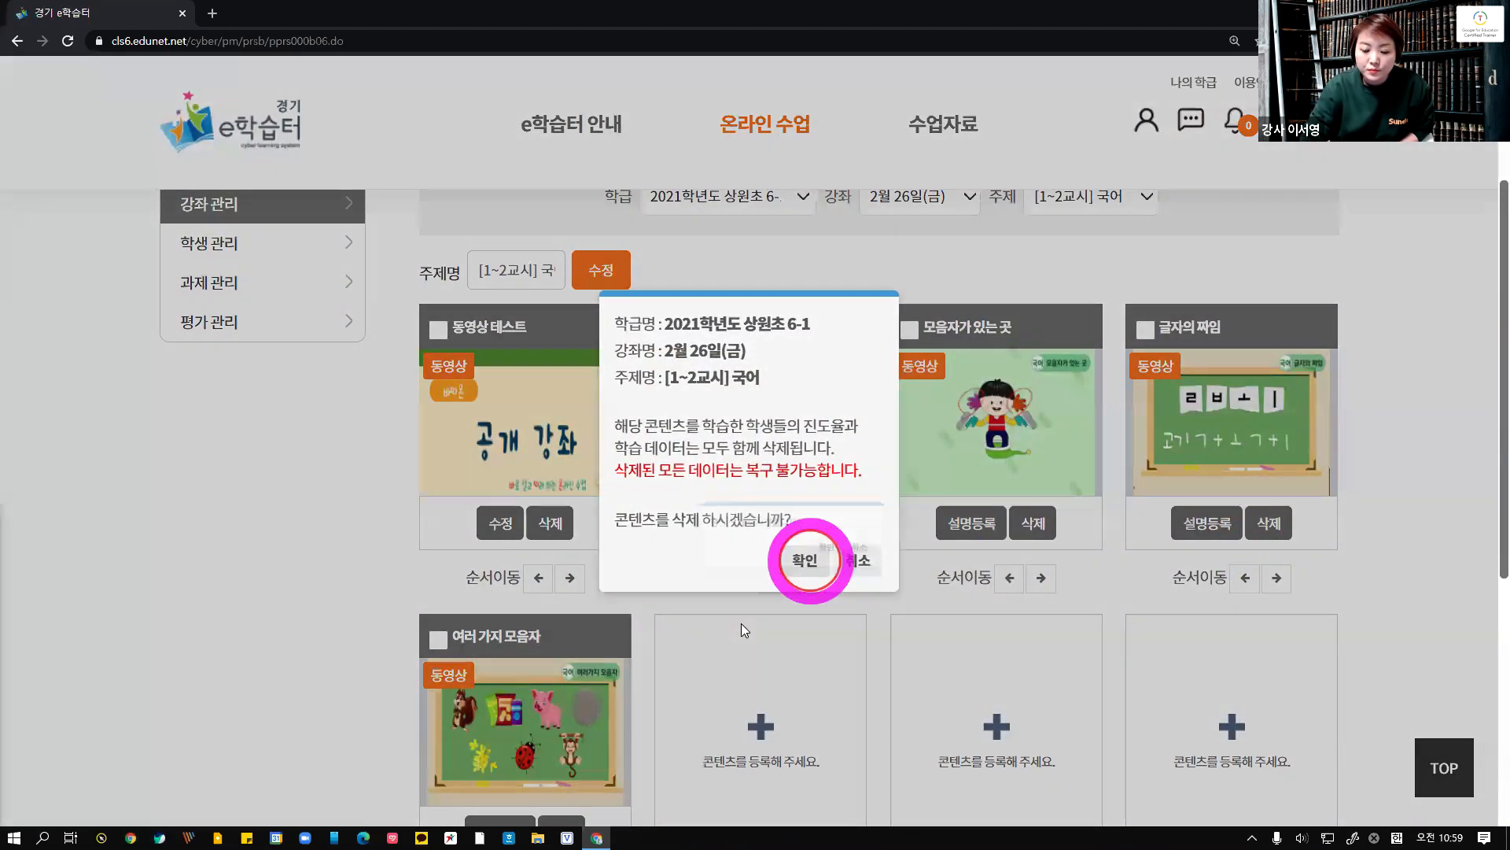
{"action": "left_click", "coordinate": [810, 460]}
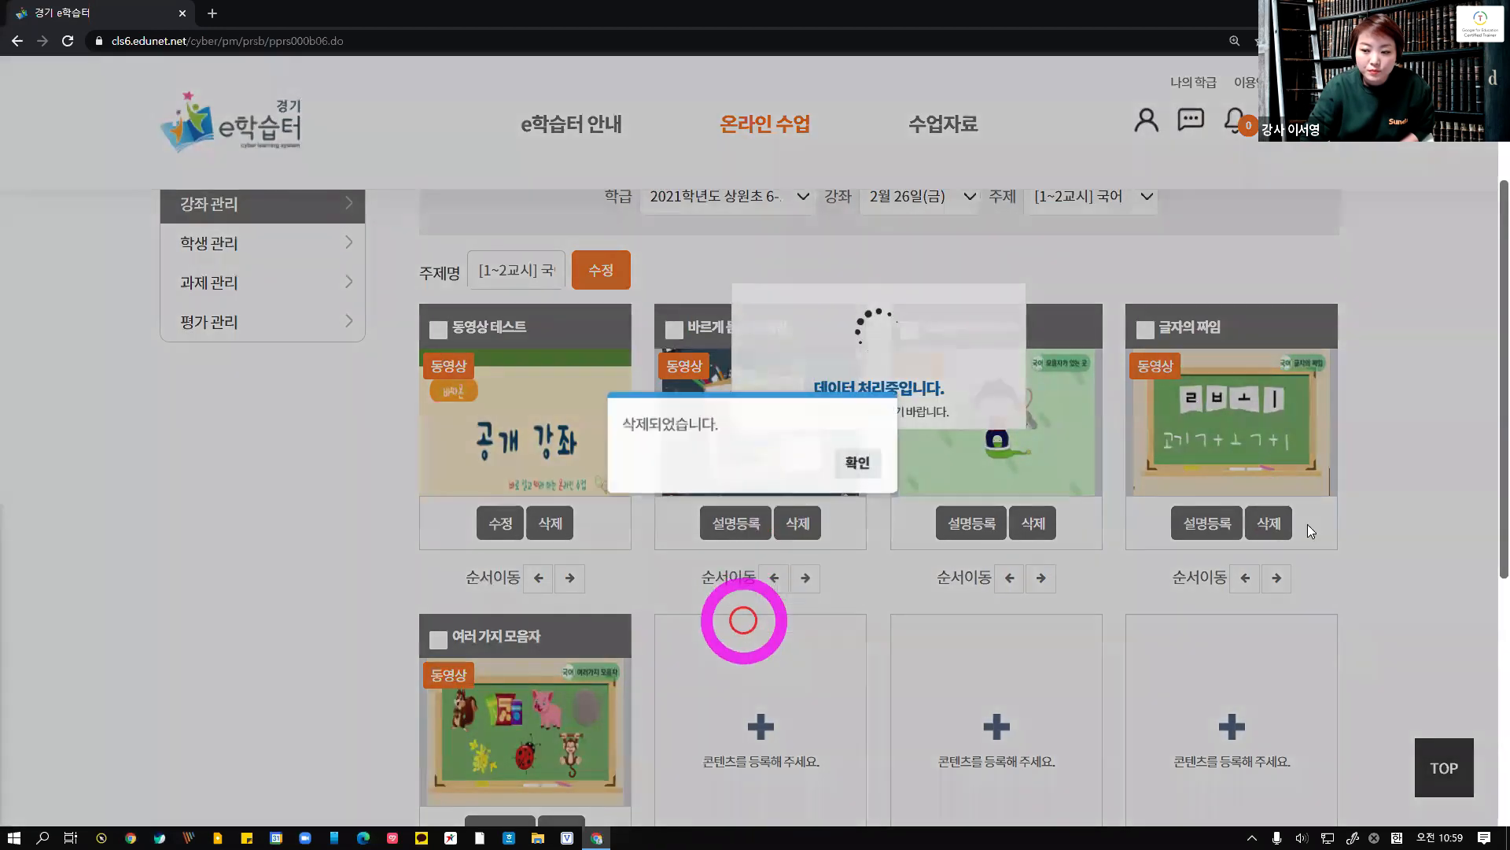
{"action": "left_click", "coordinate": [837, 462]}
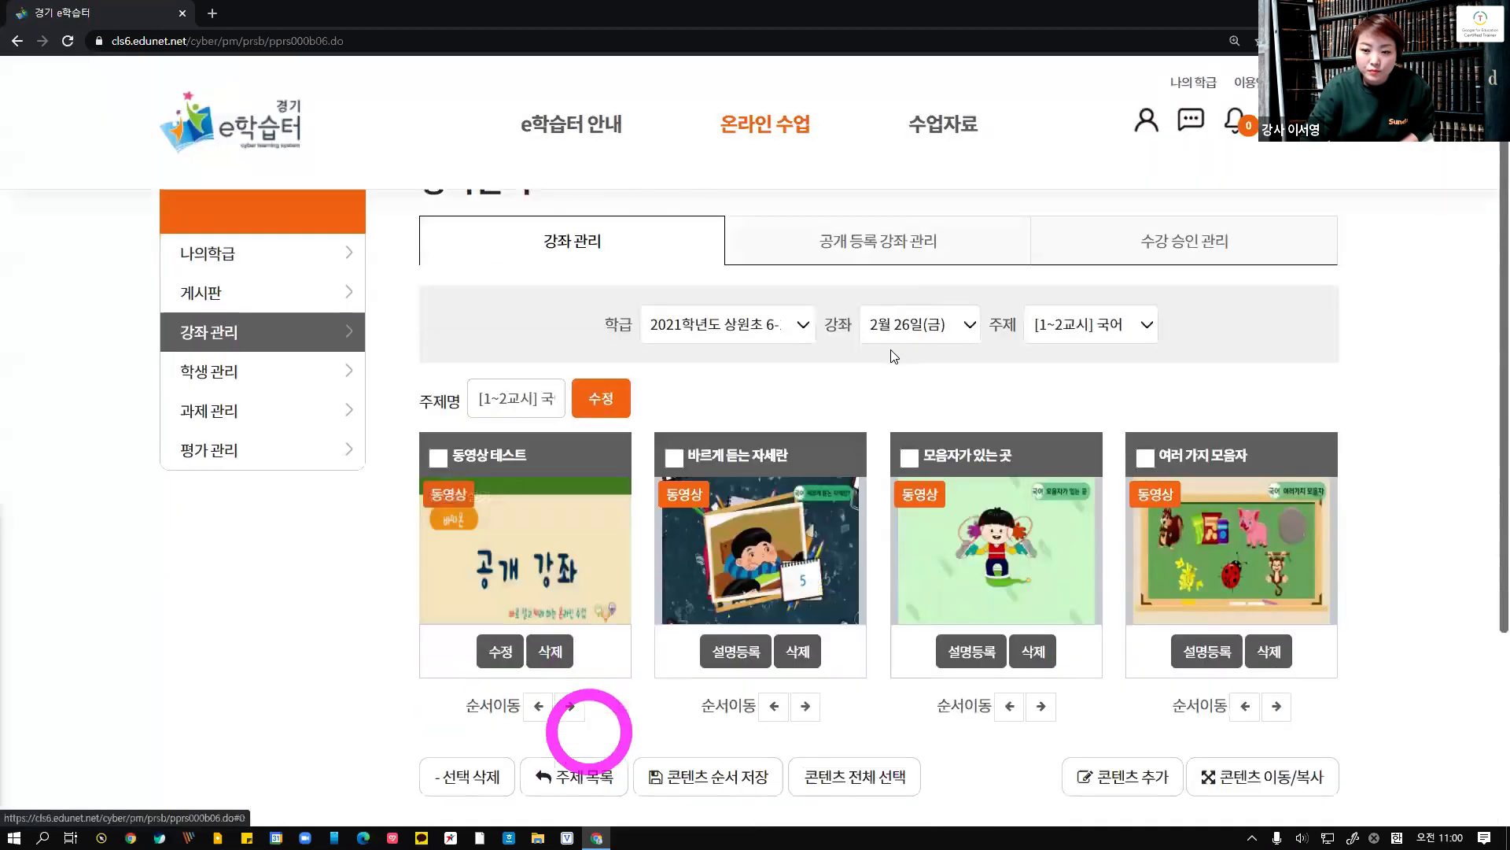
Delete the 여러 가지 모음자 content from the same topic, confirming both prompts
{"action": "scroll", "coordinate": [1274, 441], "scroll_direction": "down", "scroll_amount": 2}
{"action": "left_click", "coordinate": [1269, 444]}
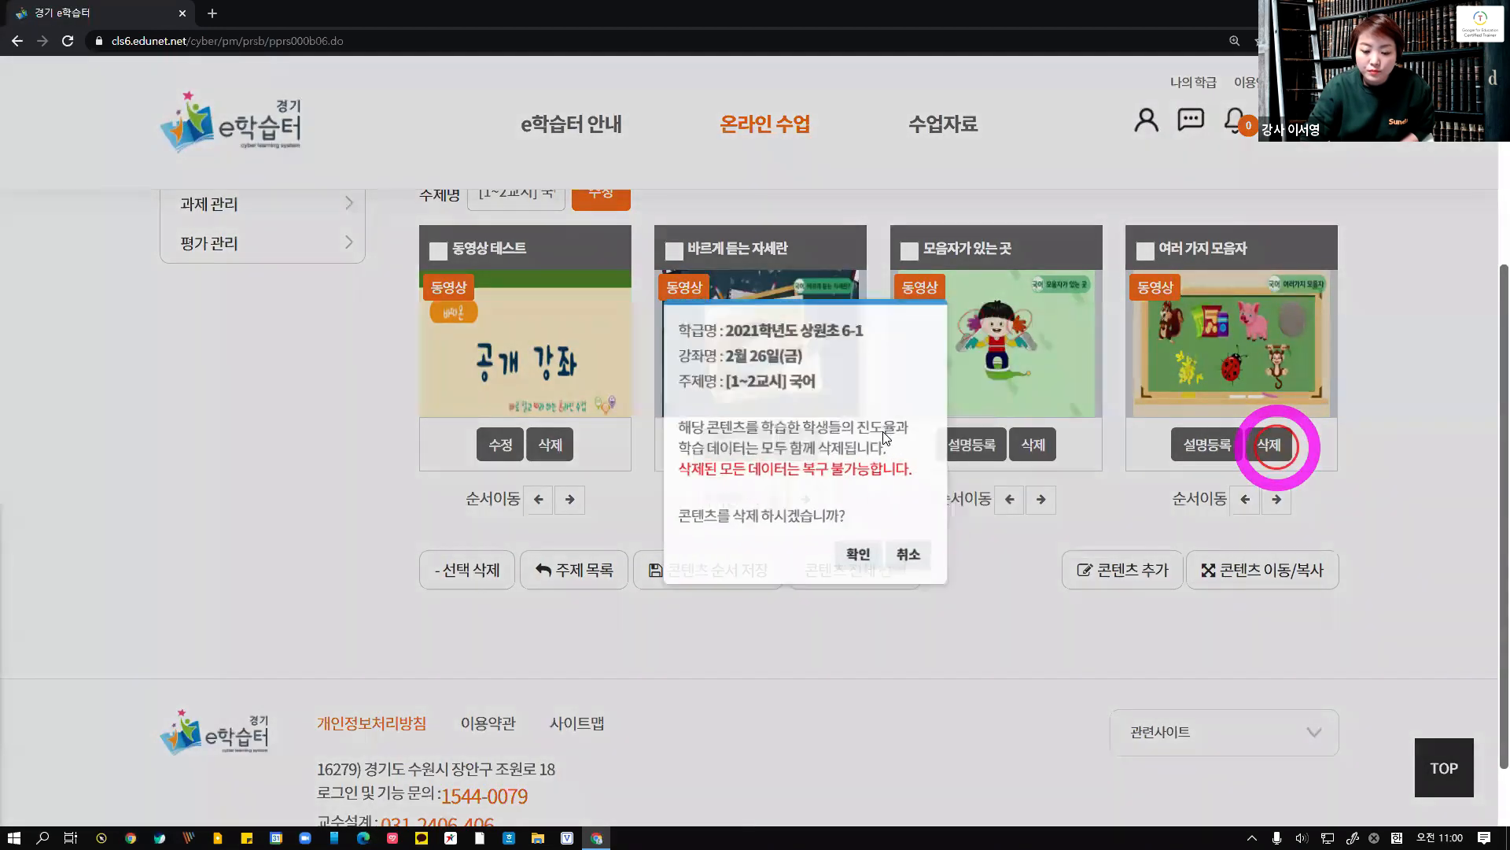
{"action": "left_click", "coordinate": [808, 560]}
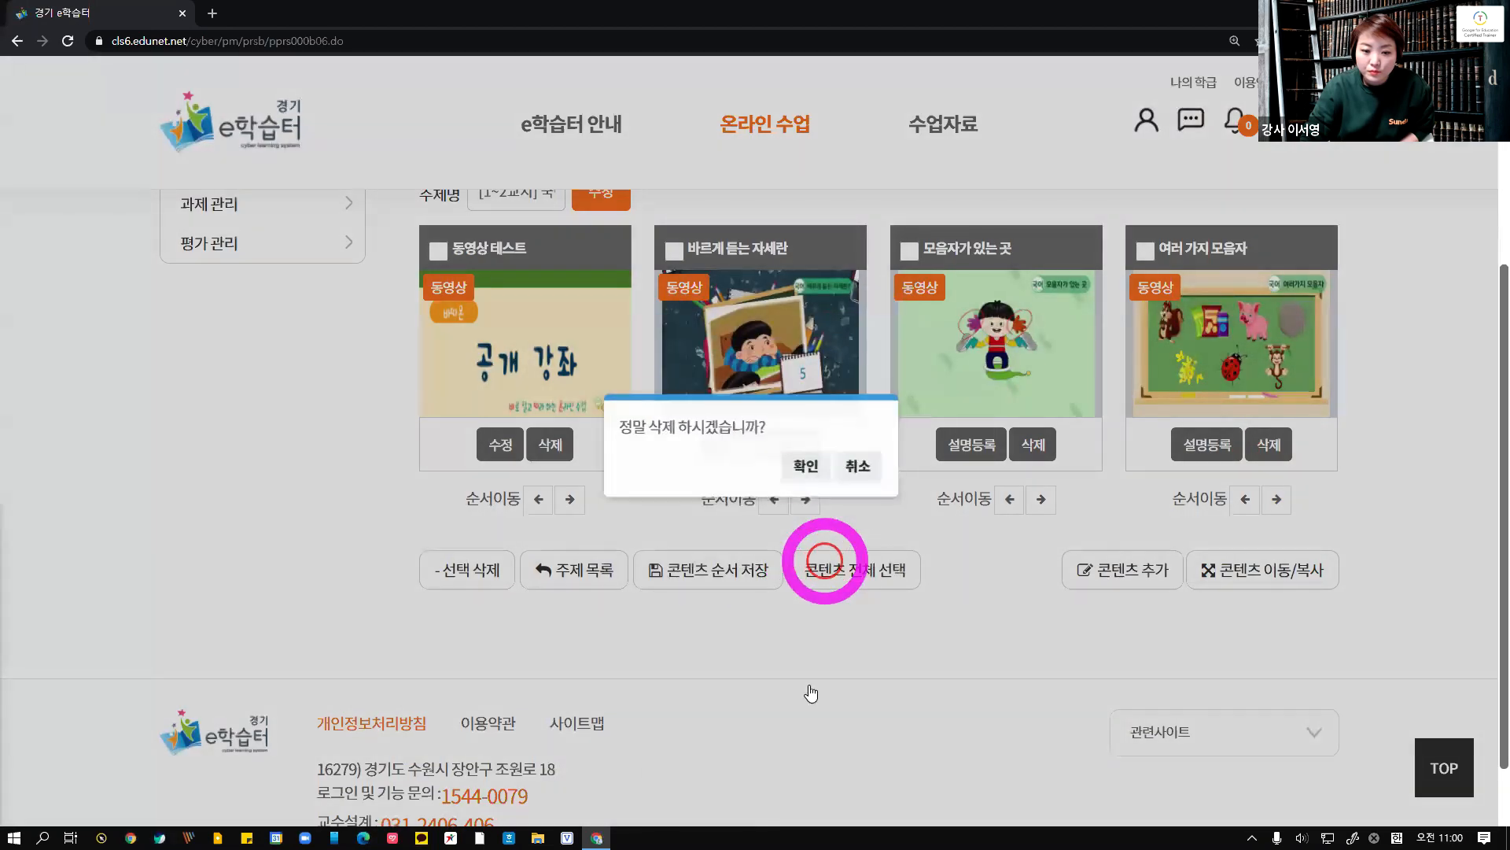
{"action": "left_click", "coordinate": [810, 481]}
{"action": "left_click", "coordinate": [763, 464]}
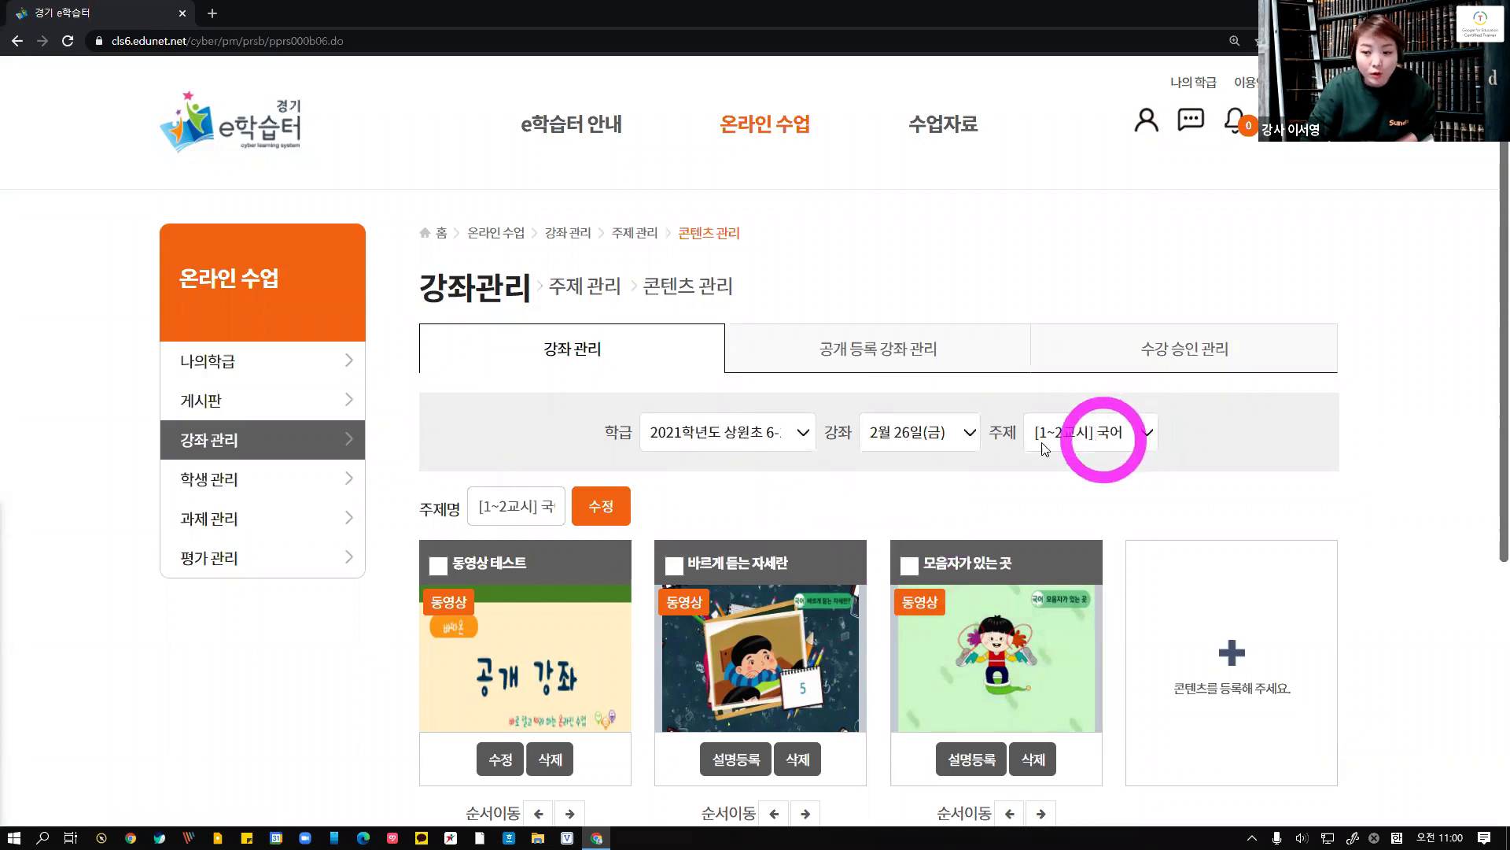
Switch to the 2월 26일(토) course and its [3~4교시] 콘텐츠 topic to check the copied contents
{"action": "left_click", "coordinate": [969, 434]}
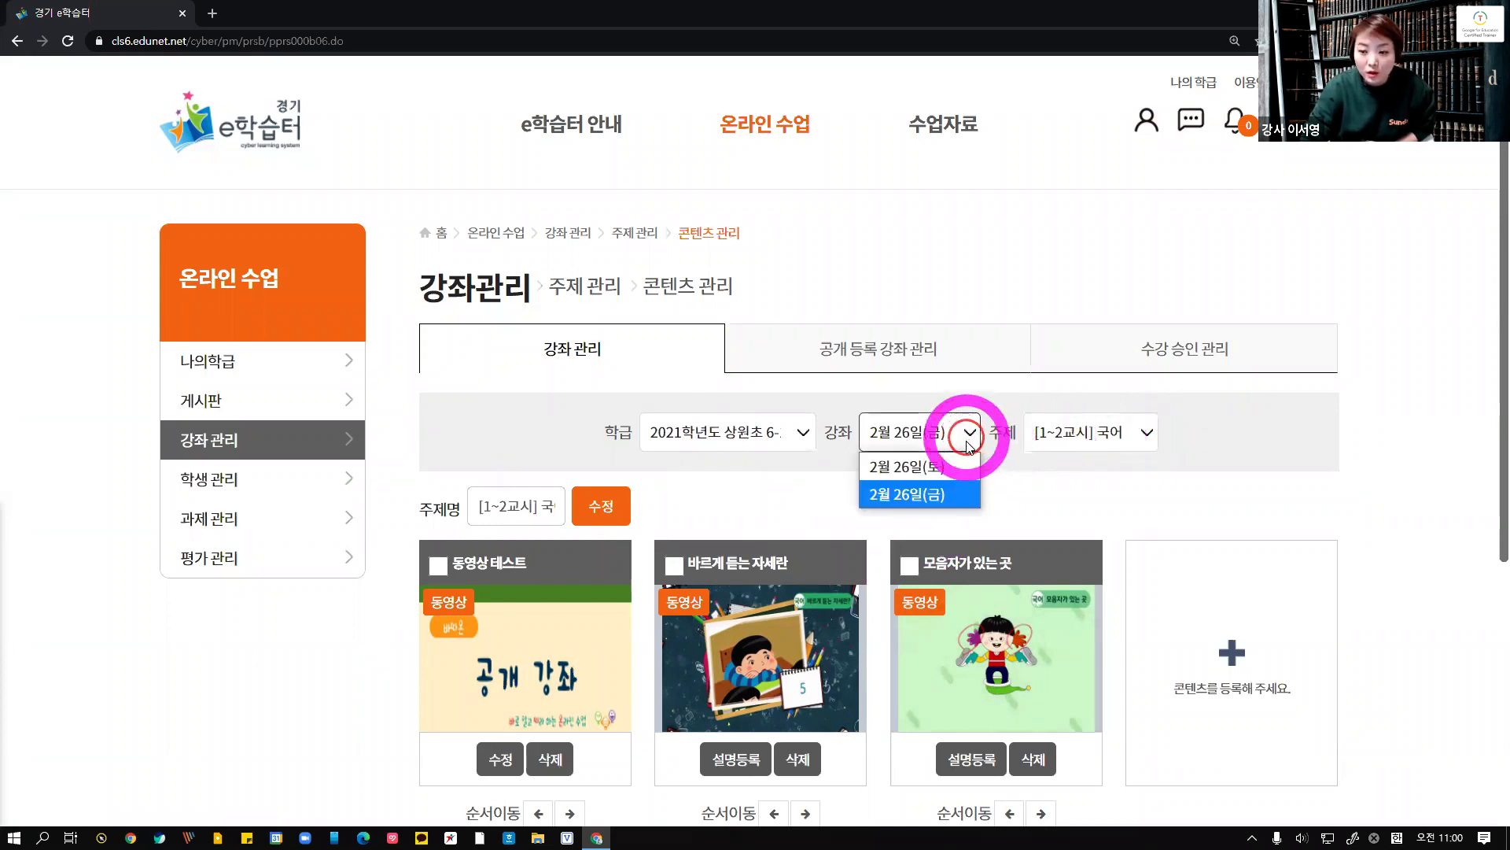
{"action": "left_click", "coordinate": [964, 462]}
{"action": "left_click", "coordinate": [1076, 440]}
{"action": "left_click", "coordinate": [1070, 492]}
{"action": "scroll", "coordinate": [1078, 497], "scroll_direction": "down", "scroll_amount": 2}
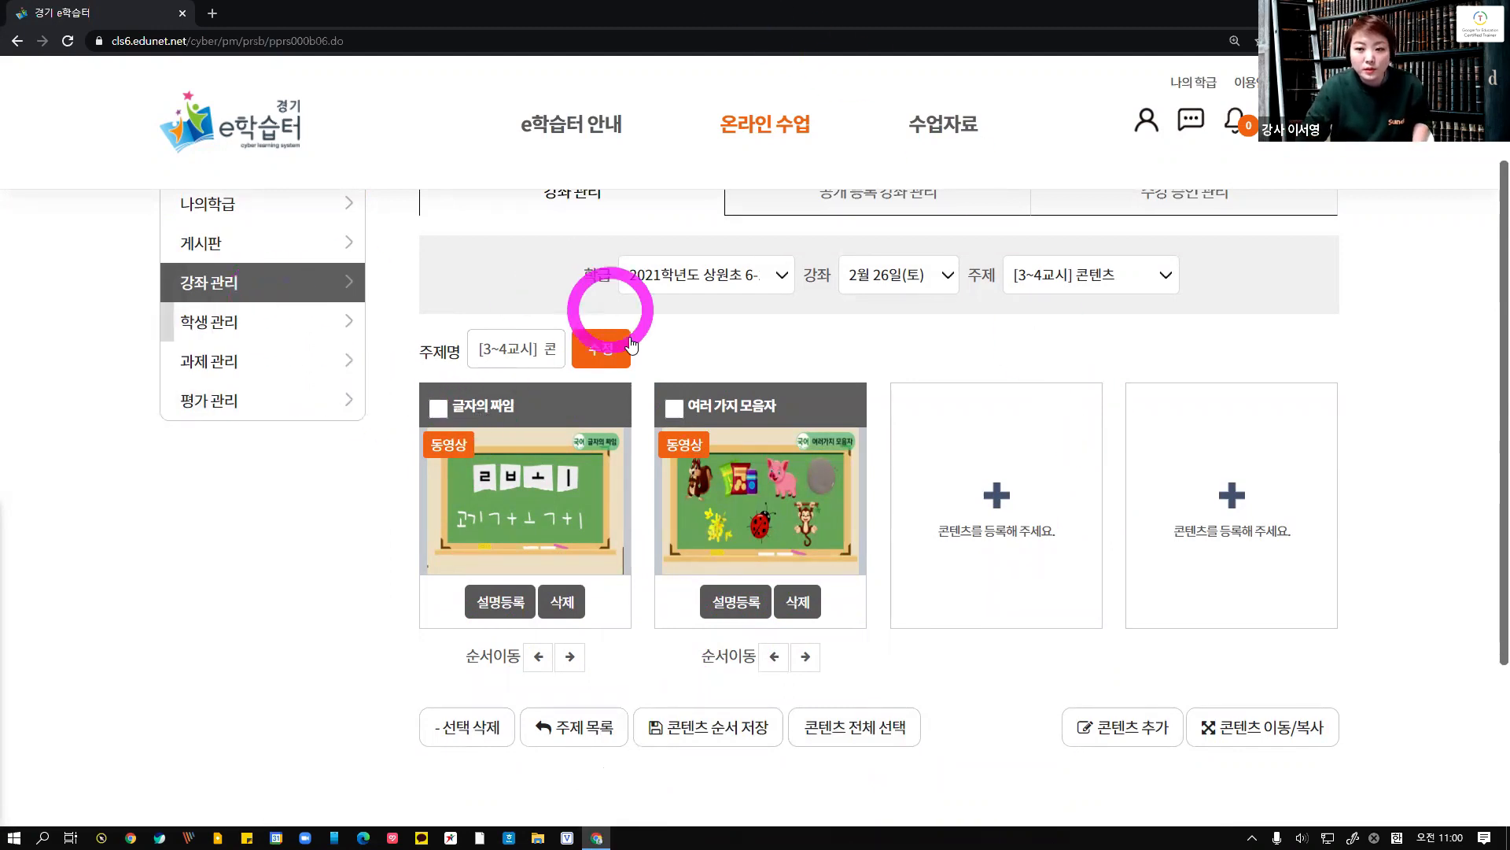
Return to topic management of the 2월 26일(토) course and open topic copy, accepting the copyright notice
{"action": "scroll", "coordinate": [607, 338], "scroll_direction": "up", "scroll_amount": 2}
{"action": "left_click", "coordinate": [635, 234]}
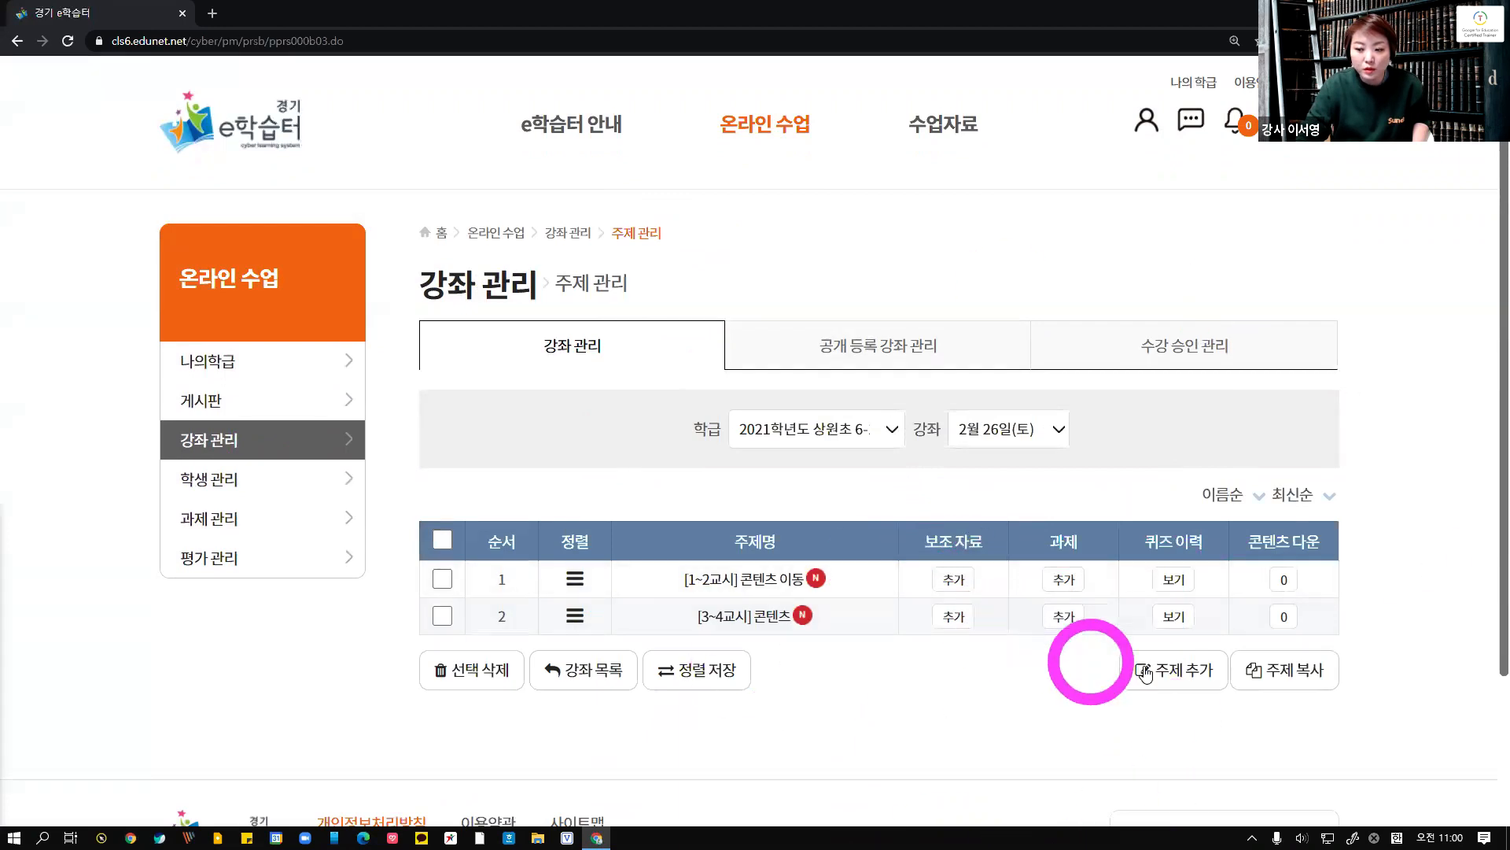
{"action": "left_click", "coordinate": [1177, 683]}
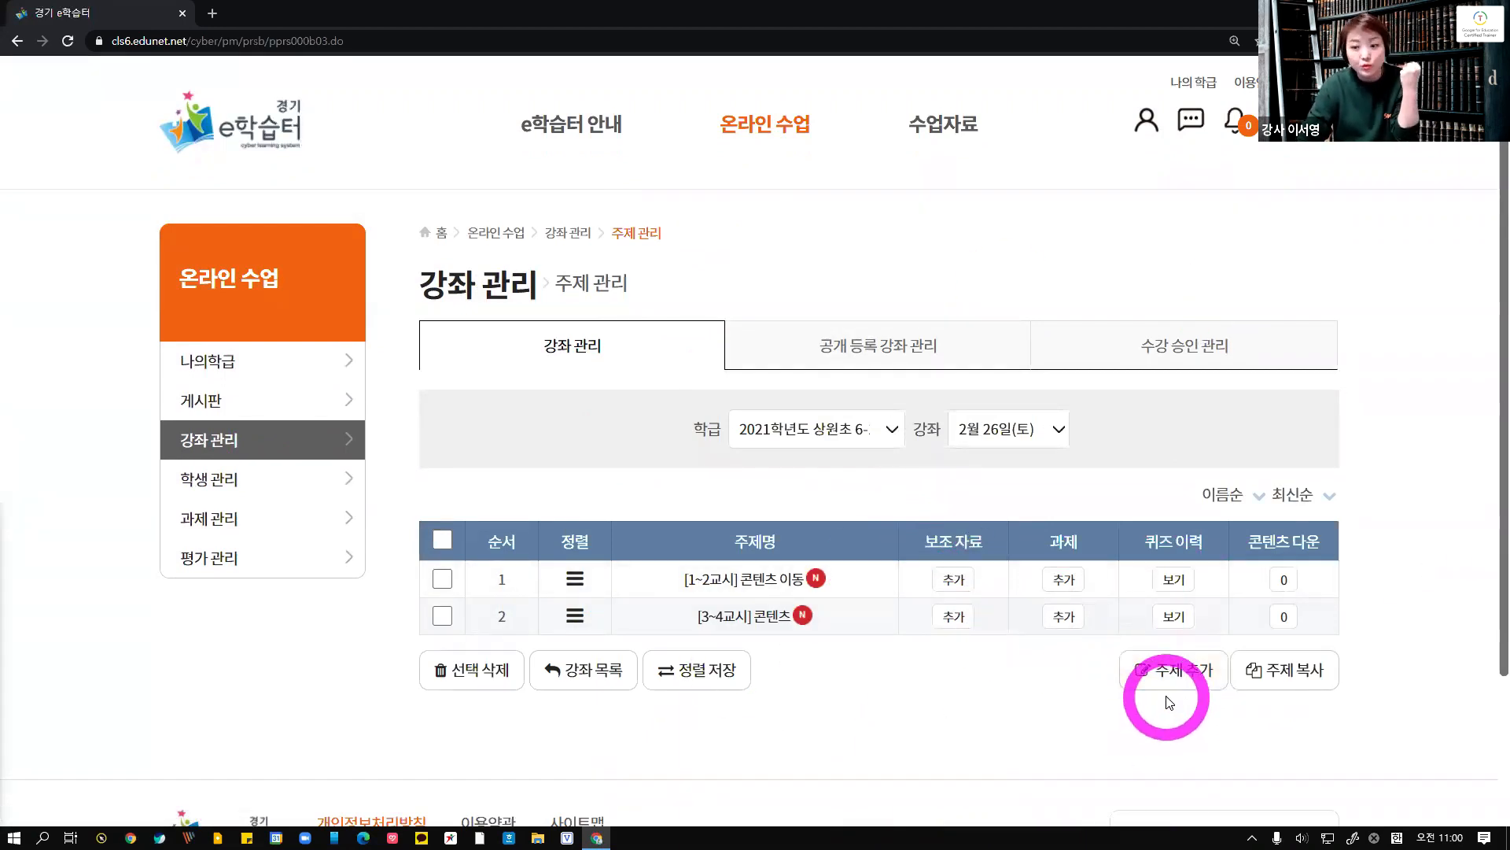
{"action": "scroll", "coordinate": [1235, 678], "scroll_direction": "down", "scroll_amount": 2}
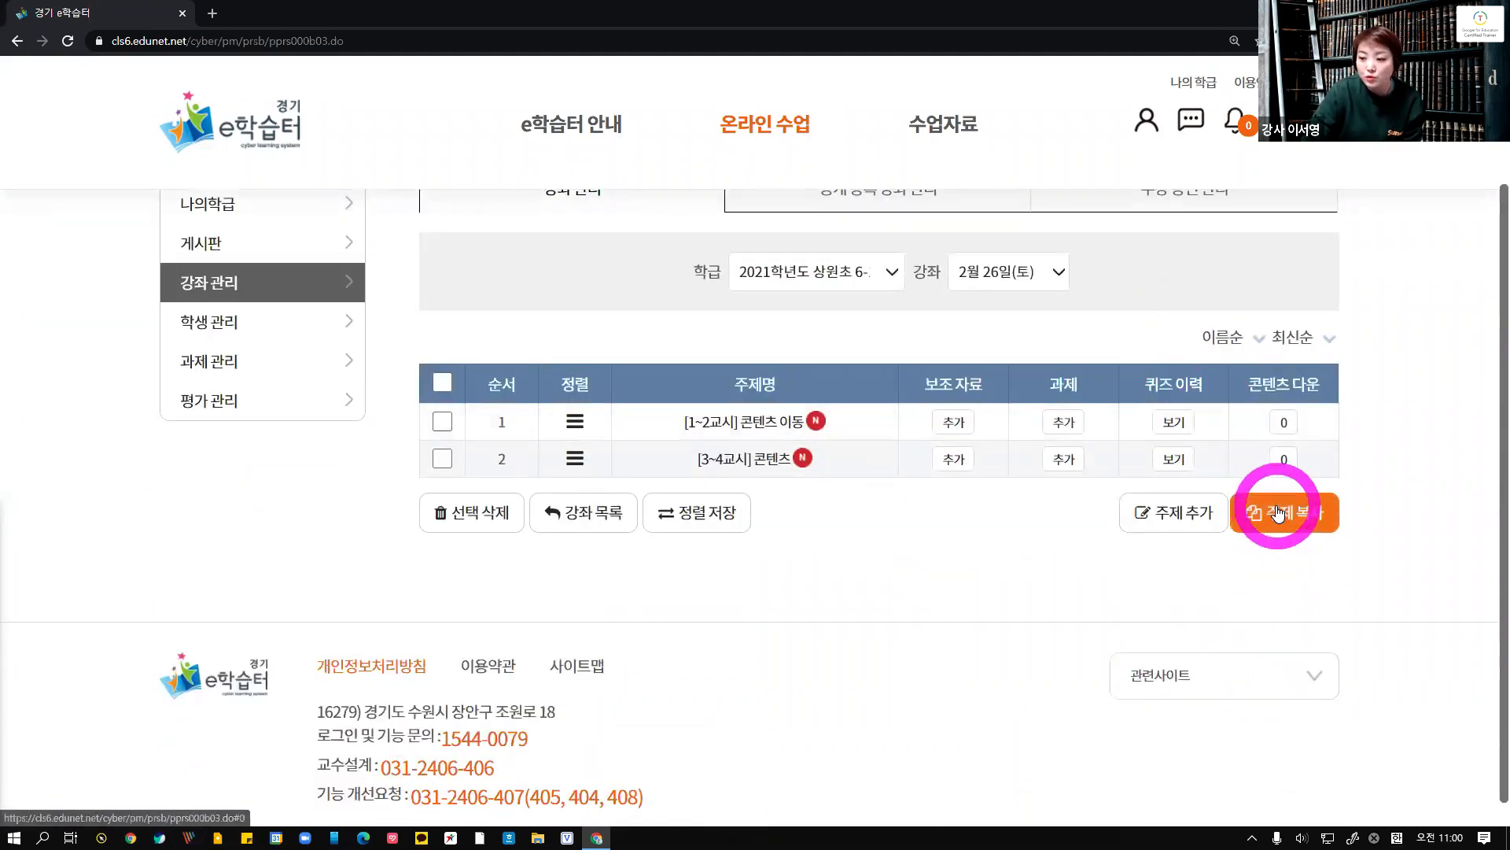
{"action": "left_click", "coordinate": [1278, 512]}
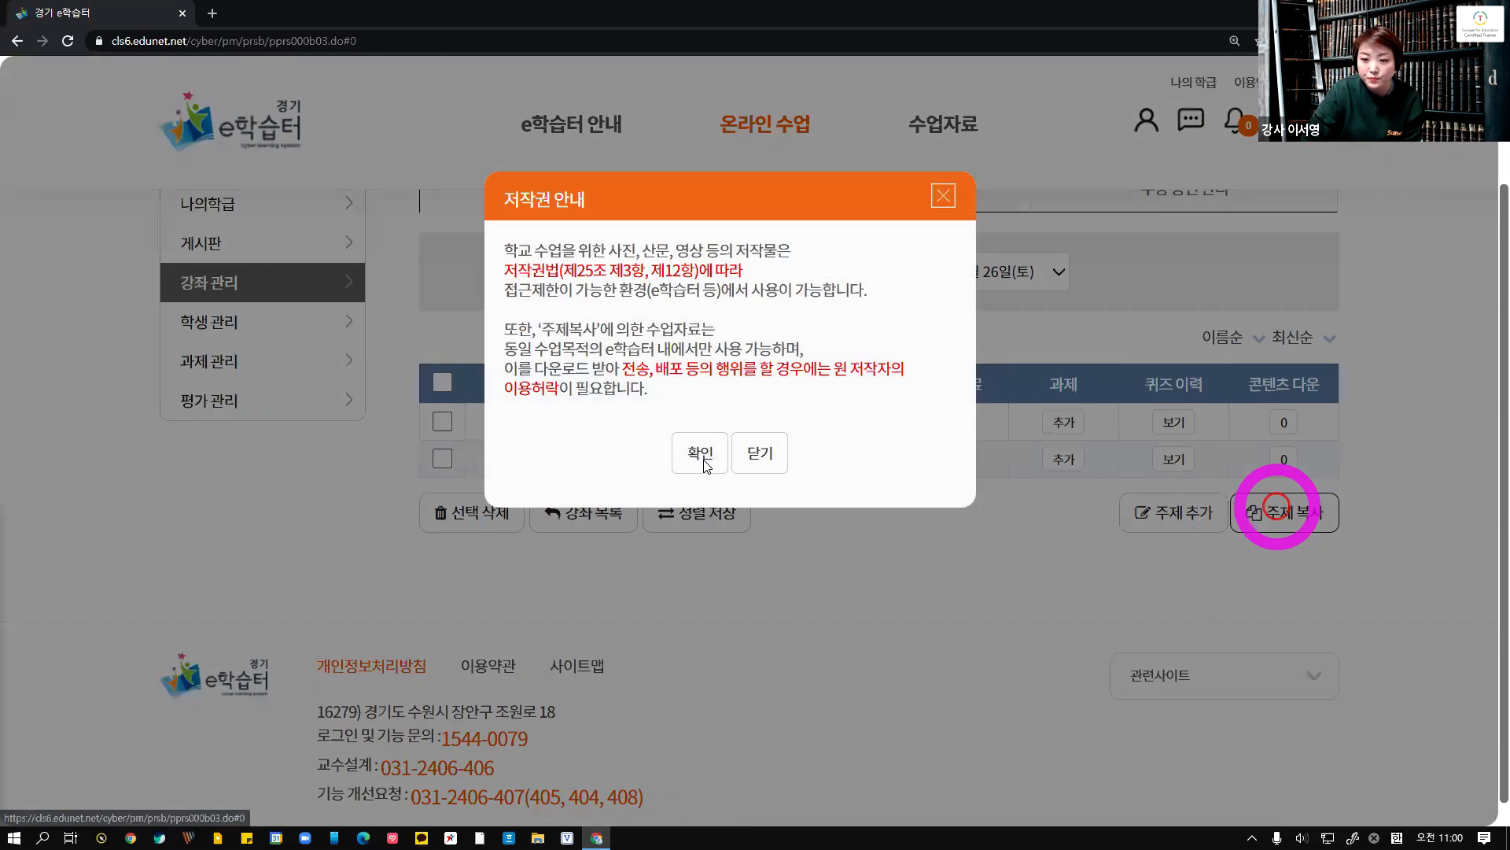
{"action": "left_click", "coordinate": [704, 460]}
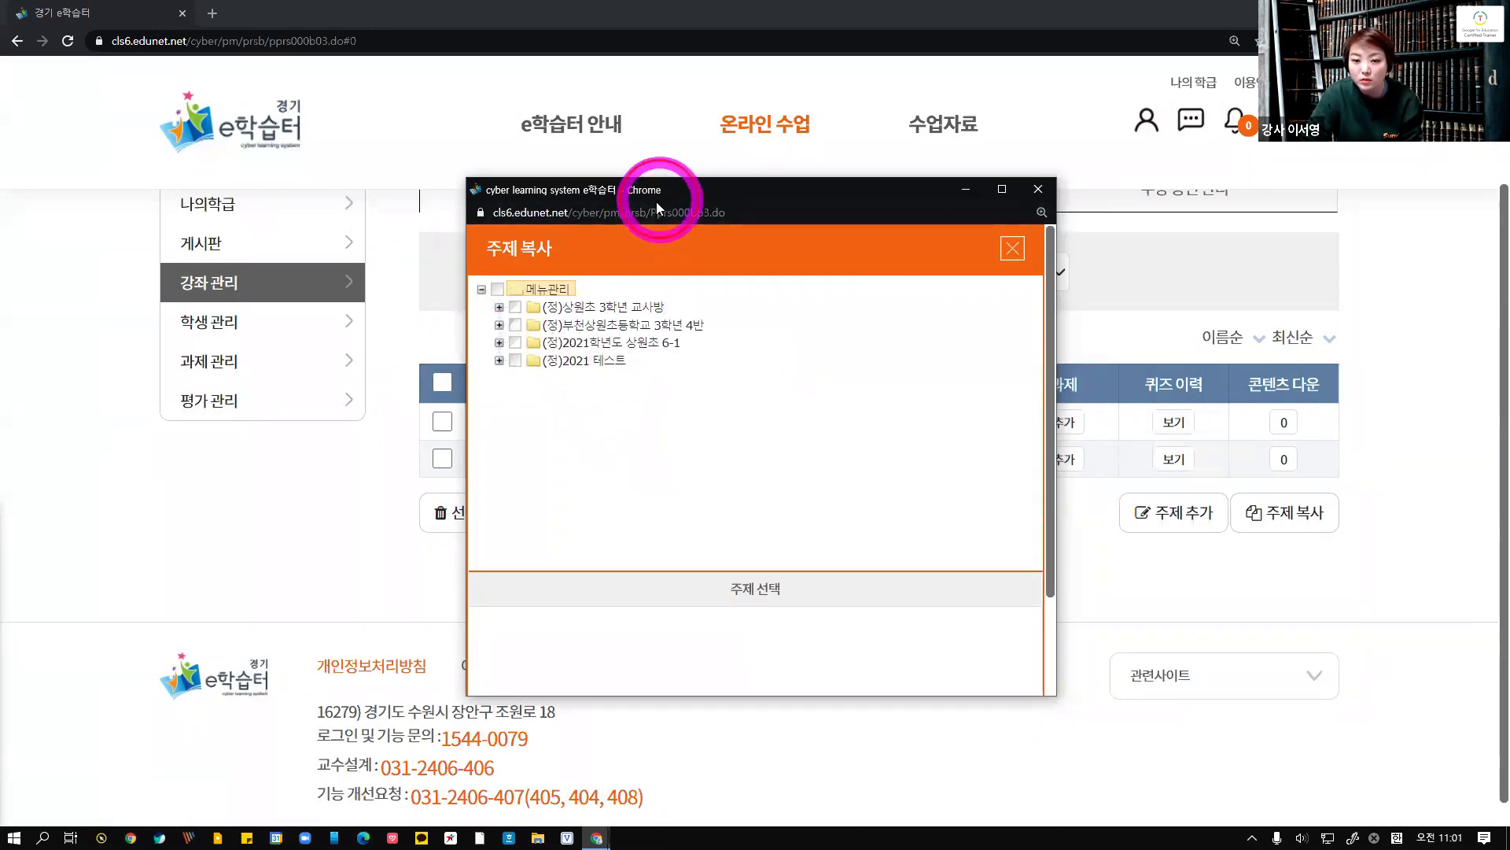
Copy the [1~2교시] 국어 and [3~4교시] 사회 topics from the 2021 테스트 class's 2월 25일(목) course into 2월 26일(토)
{"action": "left_click_drag", "start_coordinate": [656, 201], "coordinate": [613, 207]}
{"action": "double_click", "coordinate": [508, 366]}
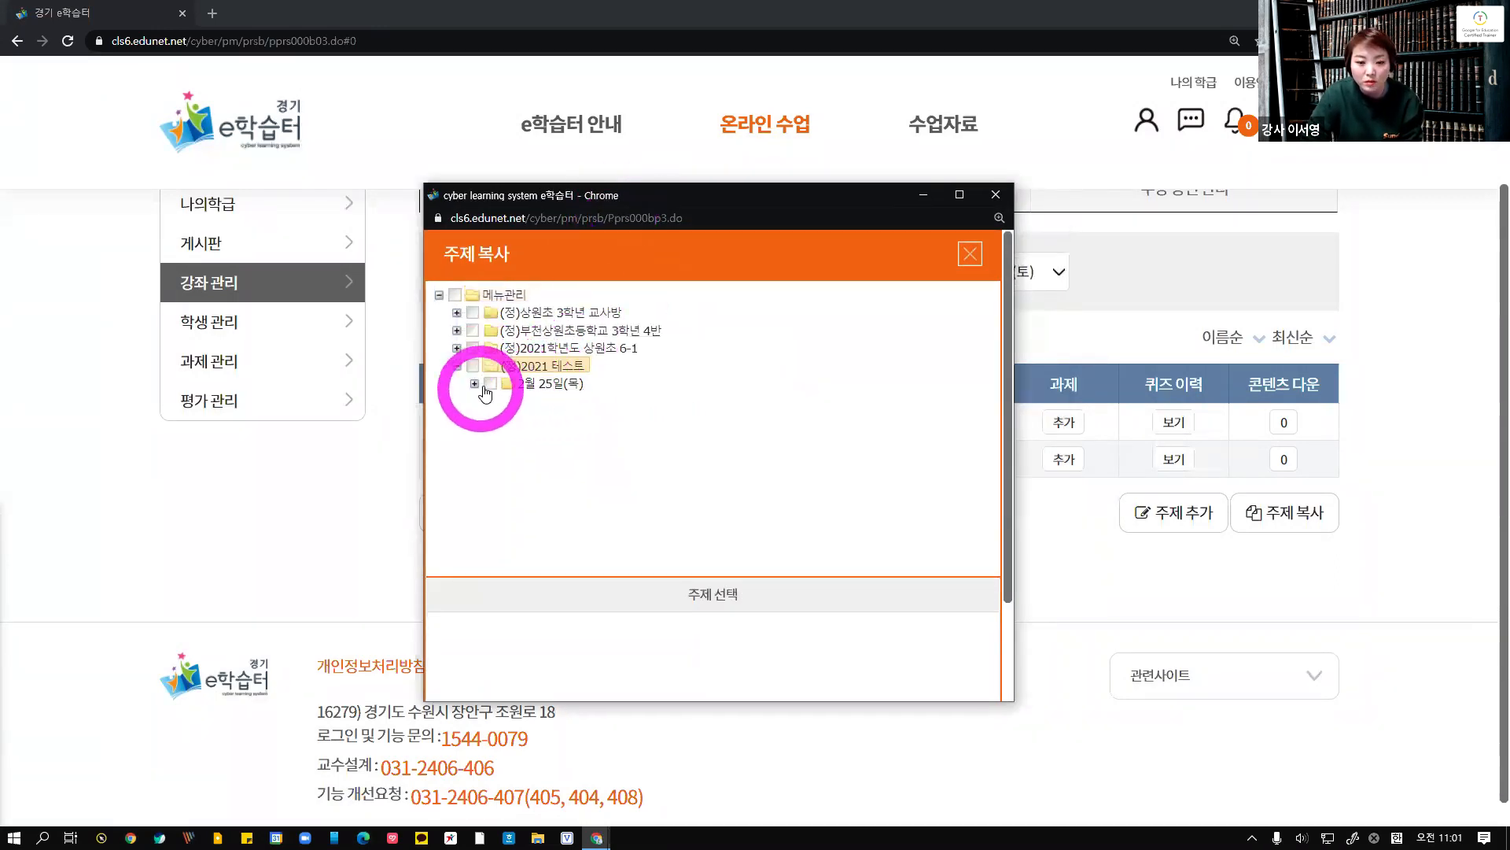
{"action": "left_click", "coordinate": [551, 388]}
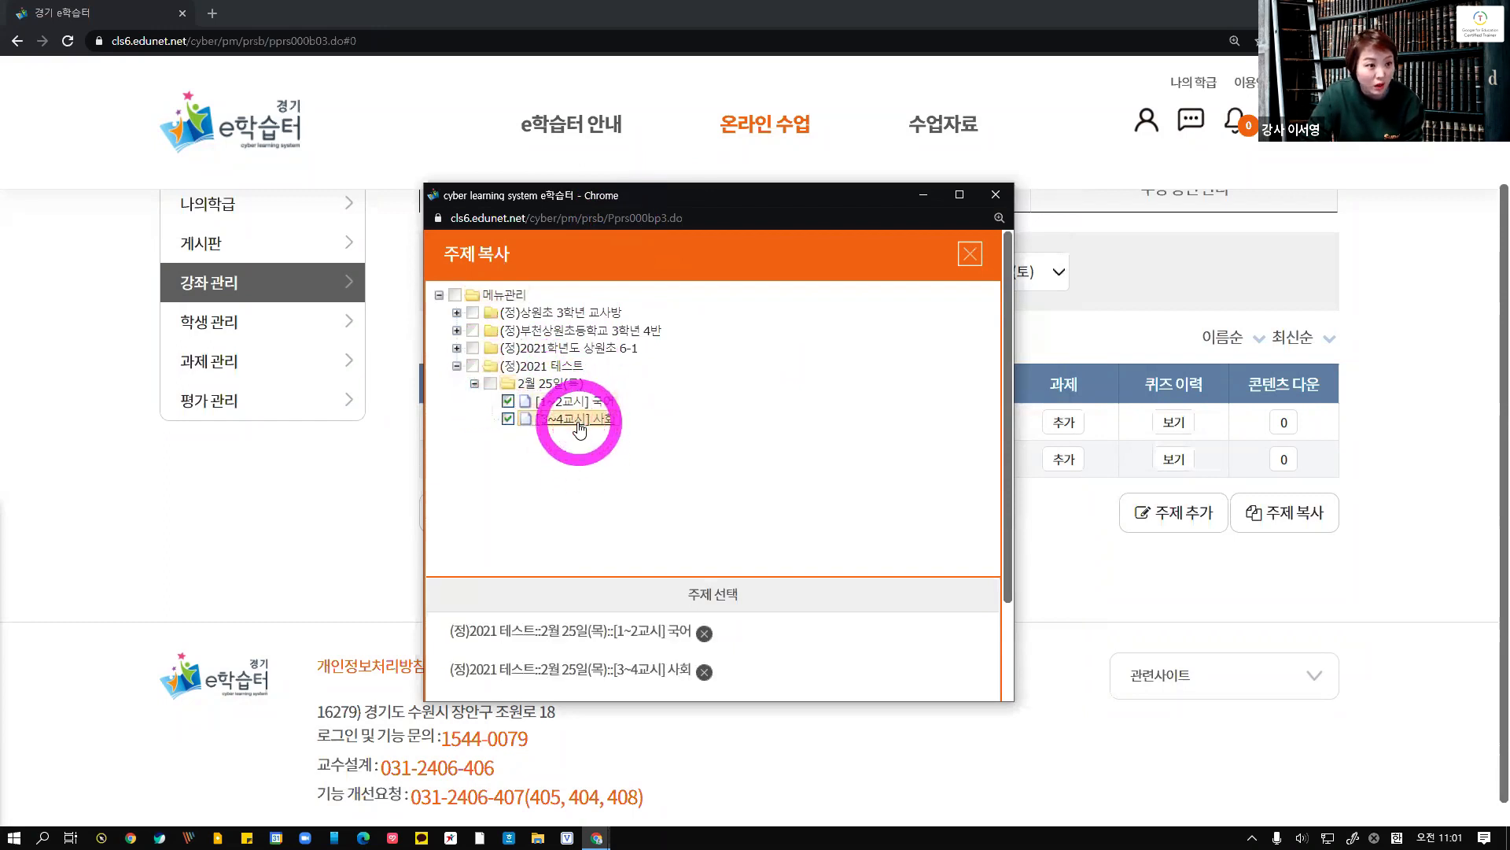
{"action": "left_click", "coordinate": [572, 407]}
{"action": "left_click", "coordinate": [570, 423]}
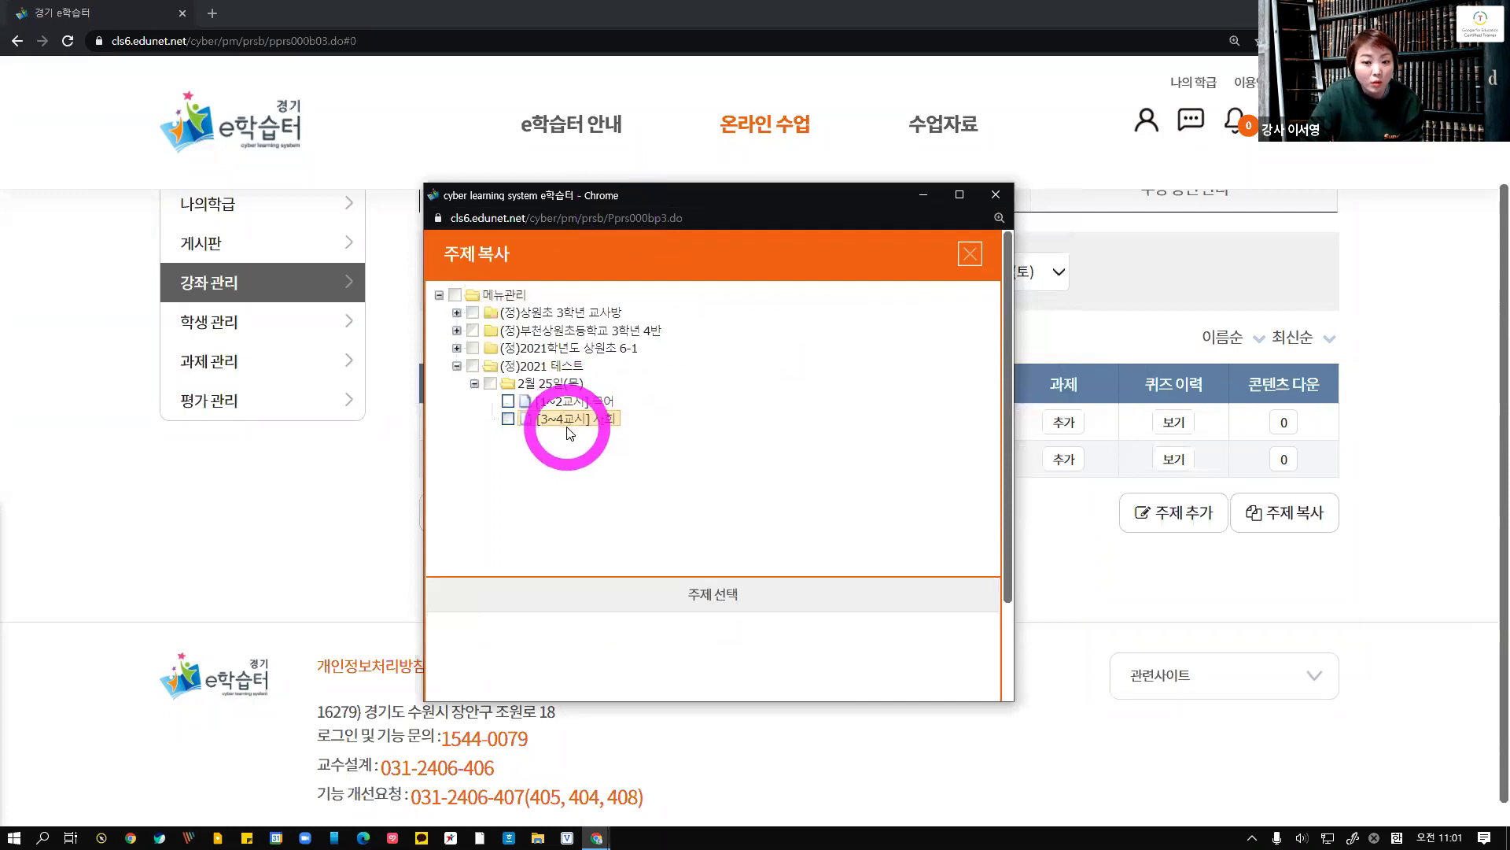
{"action": "left_click", "coordinate": [566, 401]}
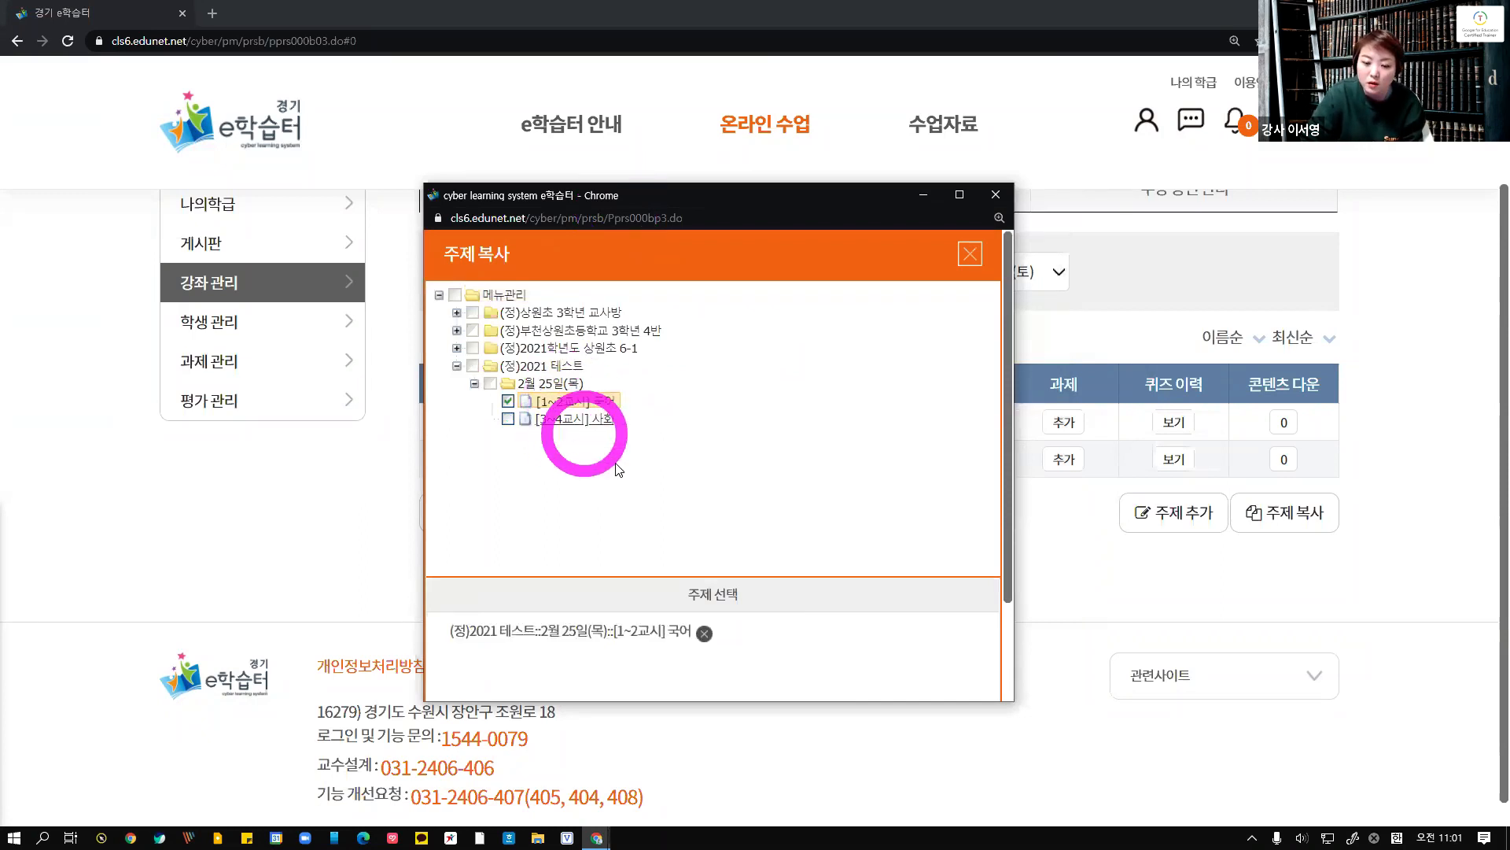
{"action": "left_click", "coordinate": [570, 419]}
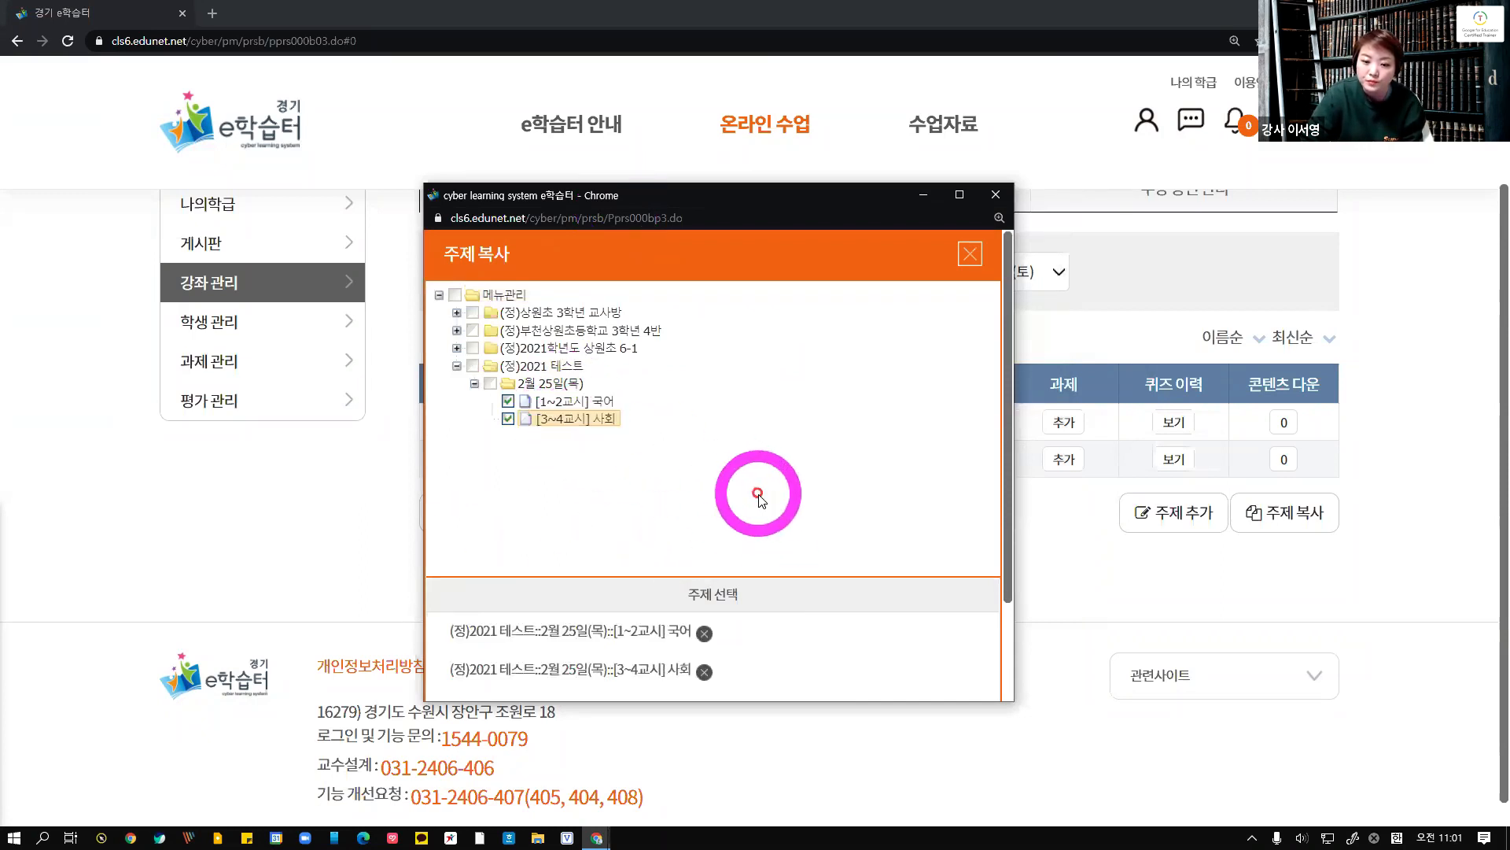
{"action": "scroll", "coordinate": [755, 535], "scroll_direction": "down", "scroll_amount": 2}
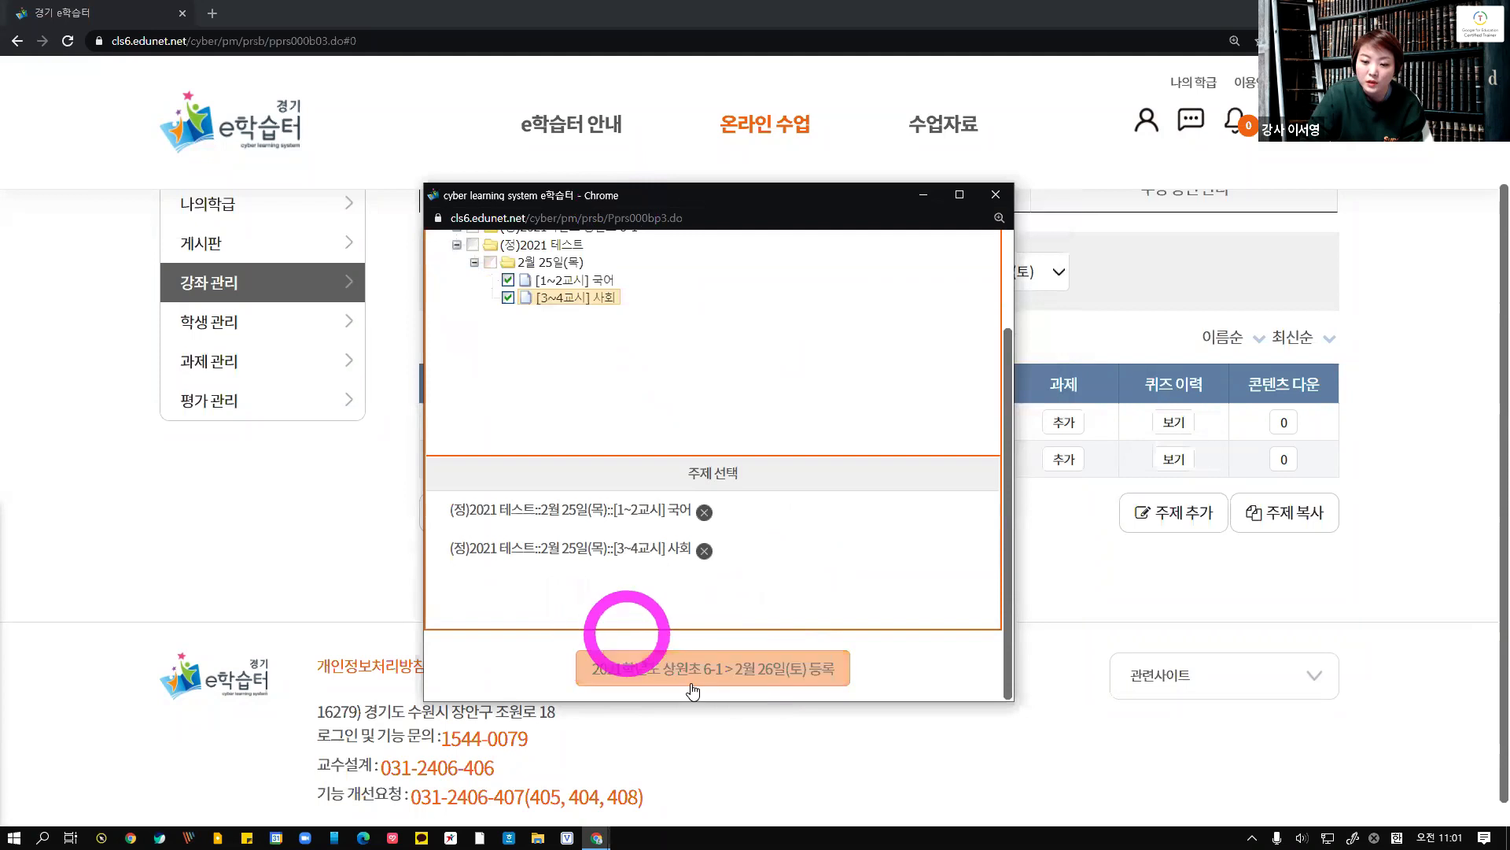
{"action": "left_click", "coordinate": [759, 668]}
{"action": "left_click", "coordinate": [889, 494]}
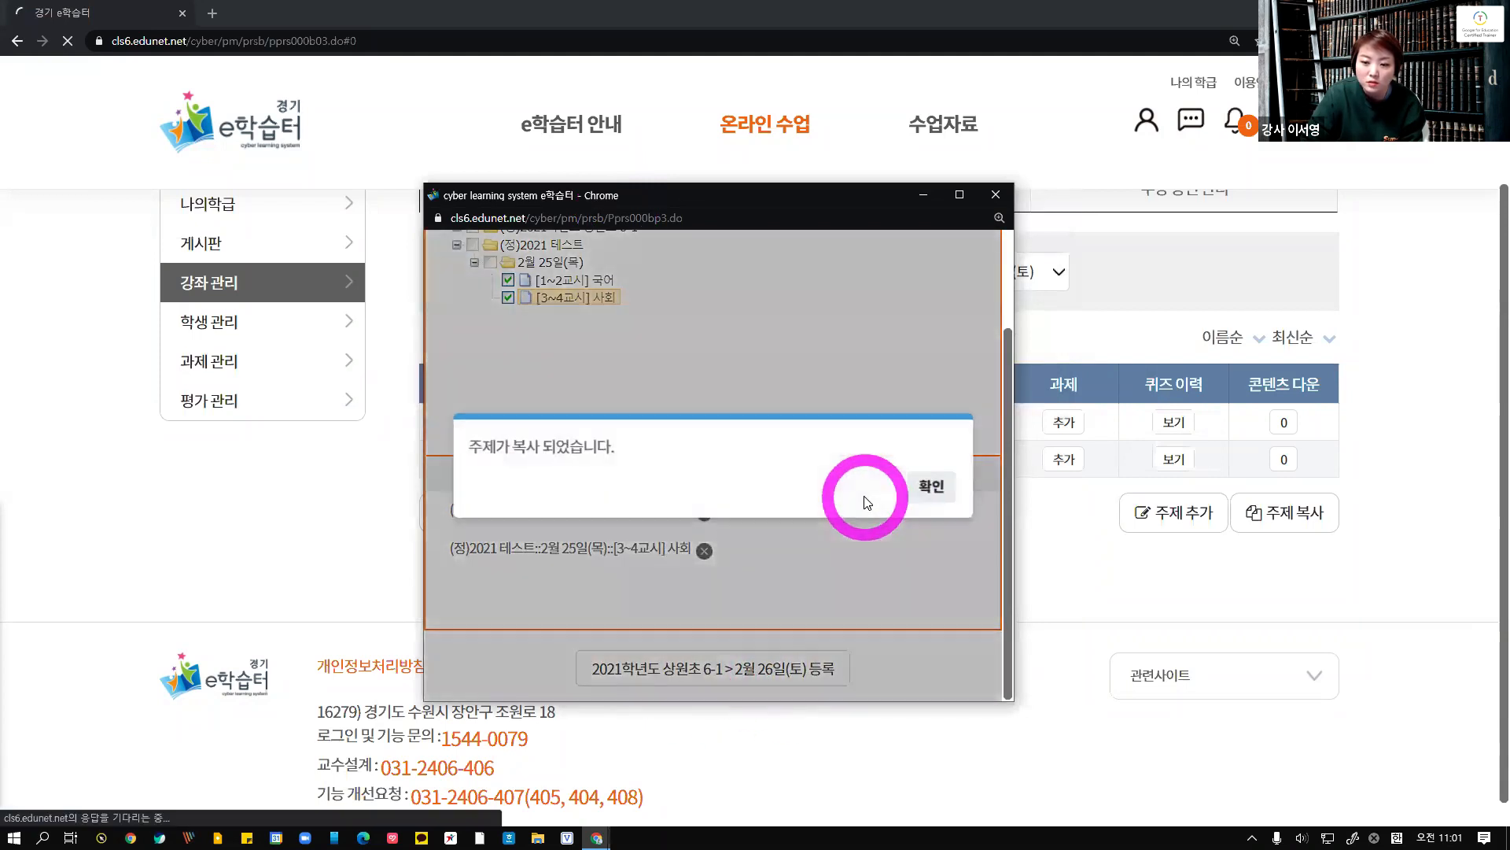
{"action": "left_click", "coordinate": [861, 493]}
{"action": "scroll", "coordinate": [856, 615], "scroll_direction": "down", "scroll_amount": 3}
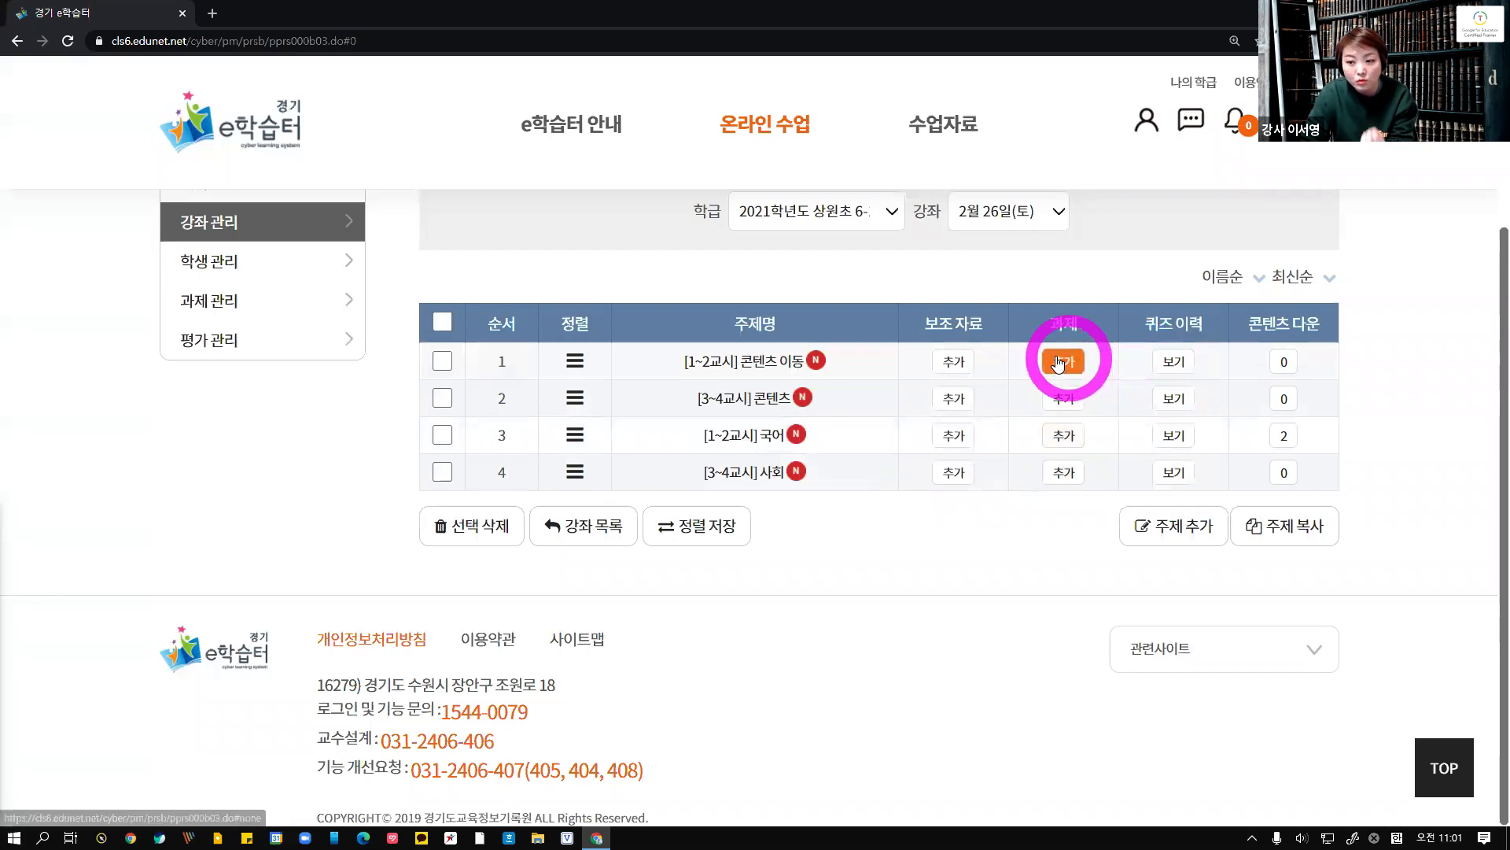
Try to add the e학습터 사용자 매뉴얼(교사) PDF as my material to the [1~2교시] 콘텐츠 이동 topic's supplementary materials, then close the dialog
{"action": "left_click", "coordinate": [955, 363]}
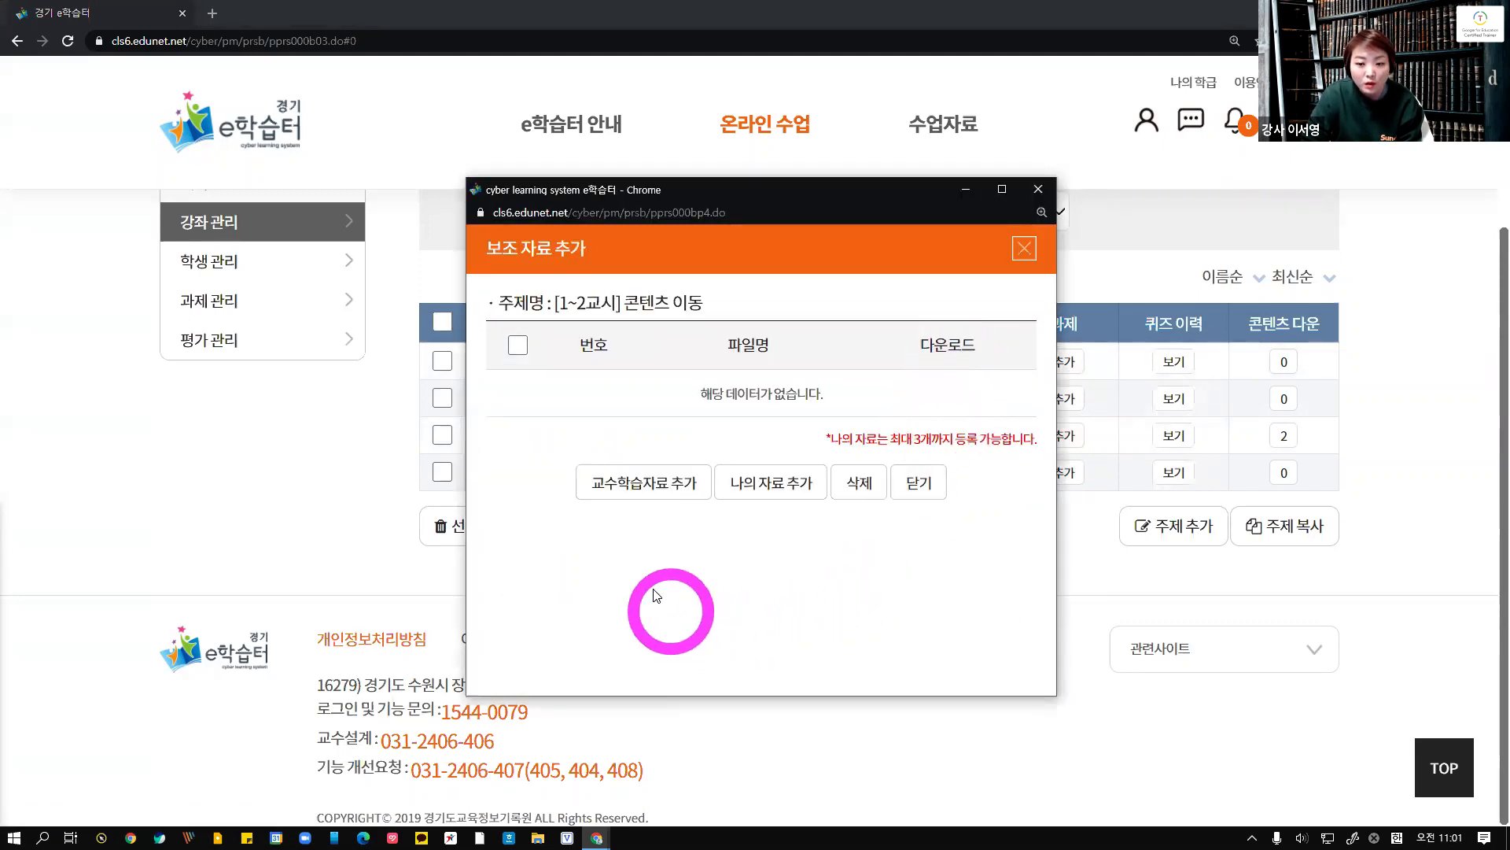
{"action": "left_click", "coordinate": [751, 485]}
{"action": "scroll", "coordinate": [865, 543], "scroll_direction": "down", "scroll_amount": 1}
{"action": "left_click", "coordinate": [942, 548]}
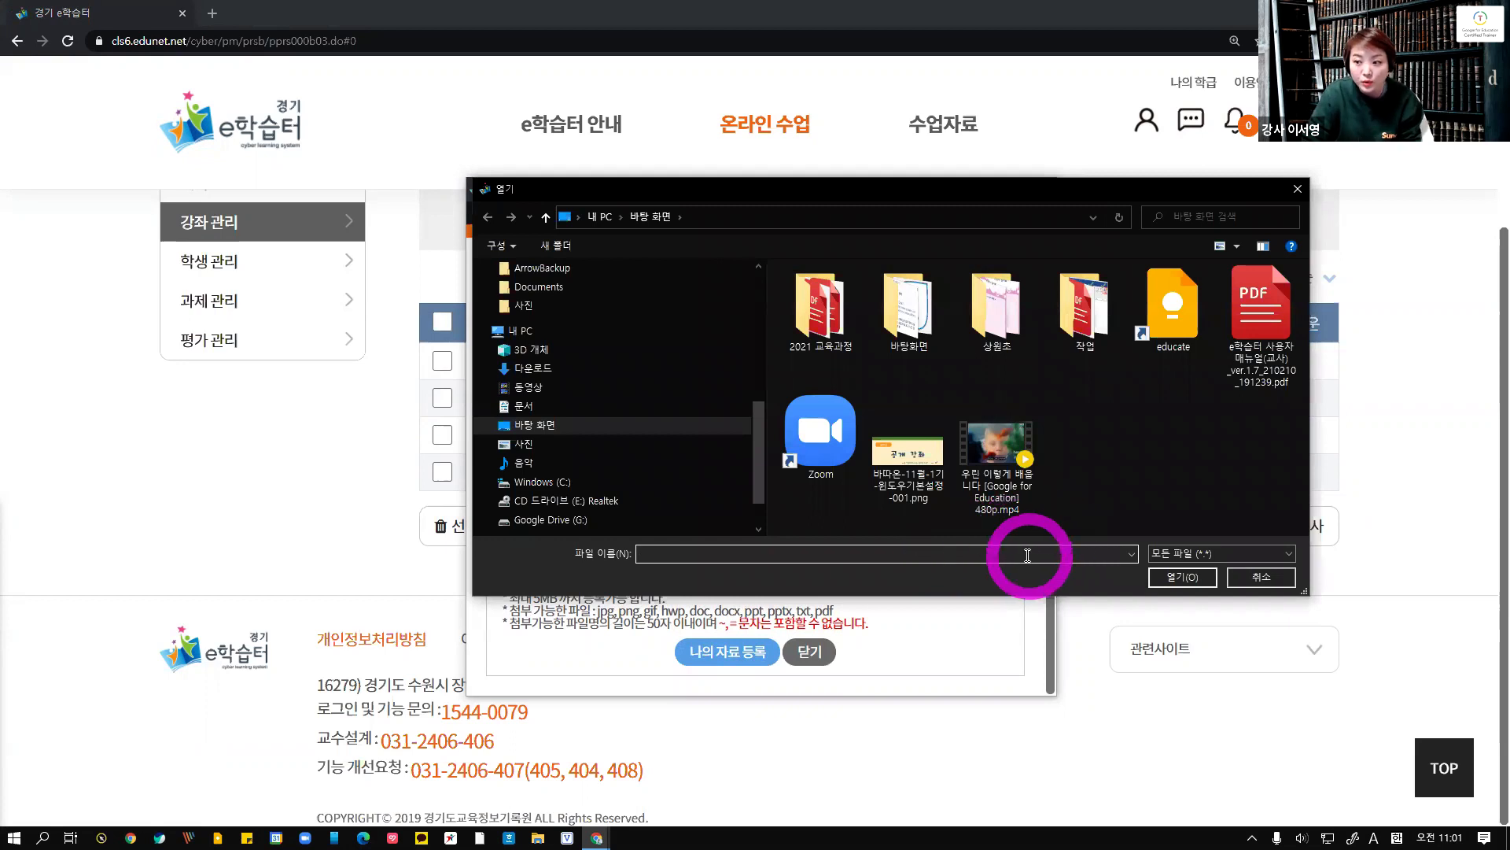
{"action": "left_click", "coordinate": [1280, 317]}
{"action": "left_click", "coordinate": [1193, 583]}
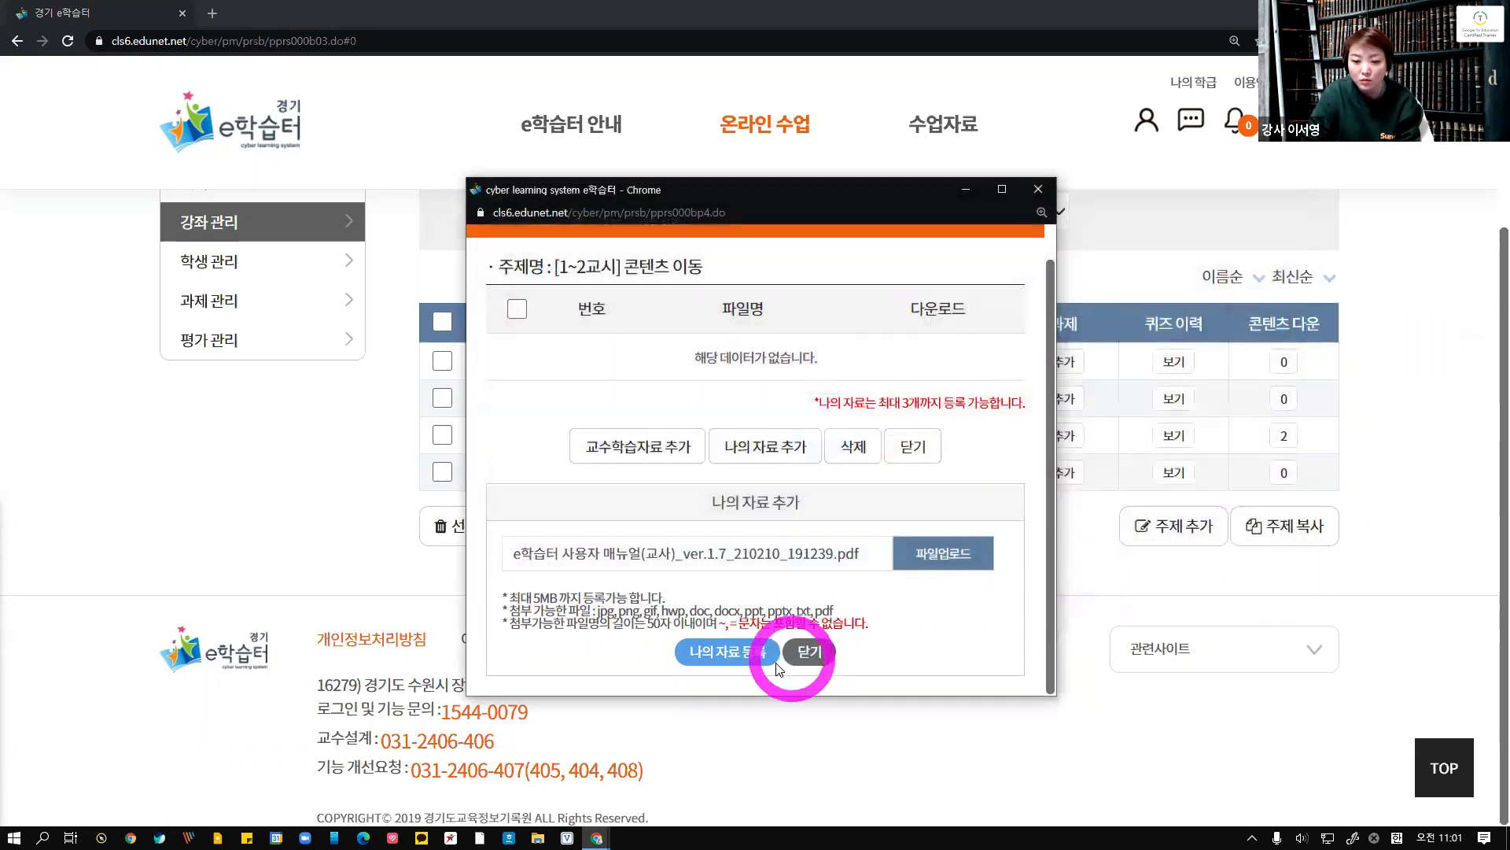
{"action": "left_click", "coordinate": [728, 651]}
{"action": "left_click", "coordinate": [847, 300]}
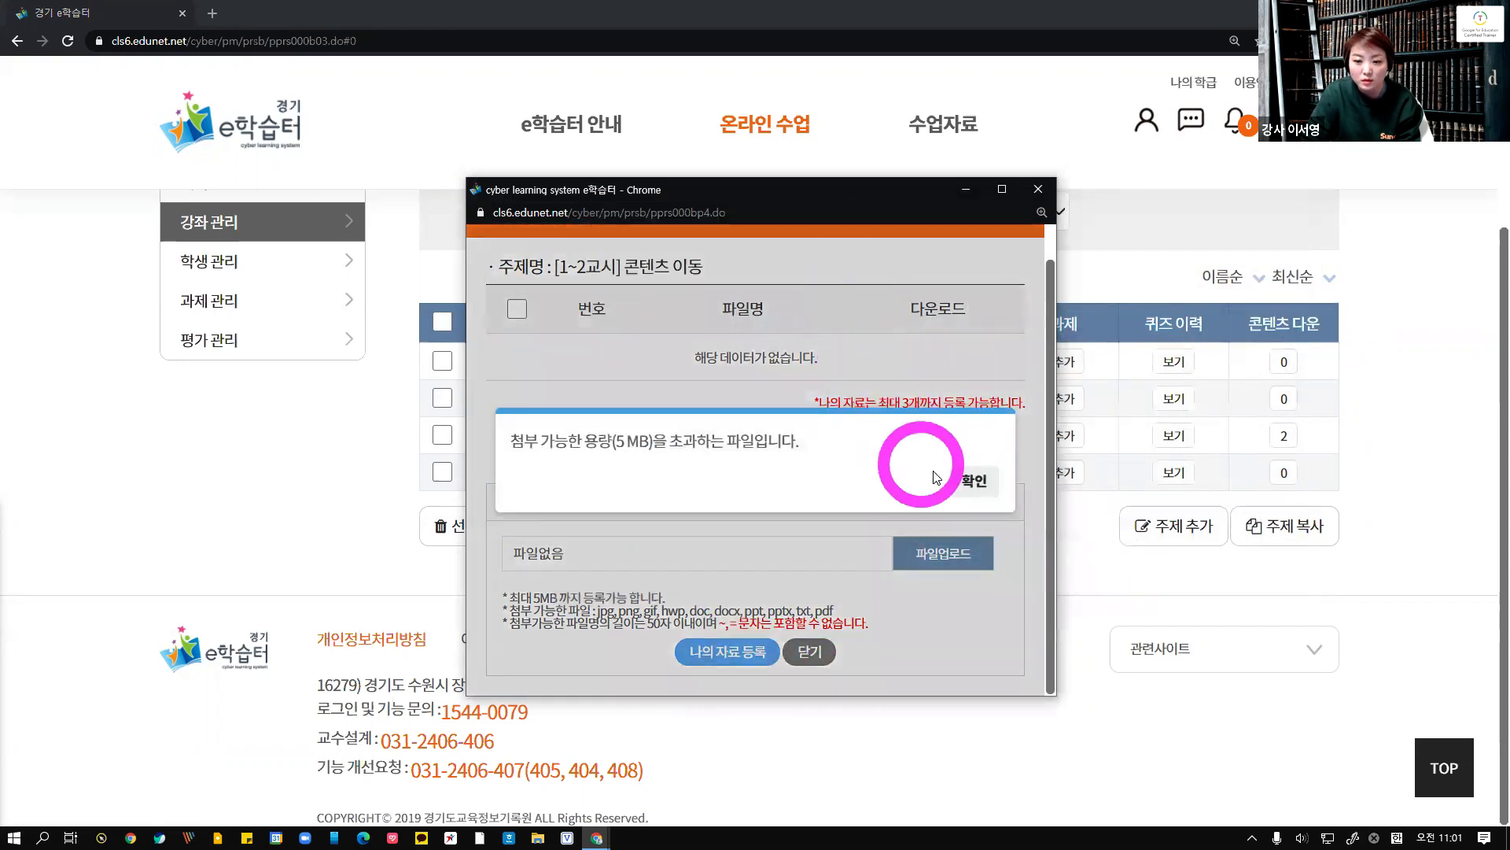
{"action": "left_click", "coordinate": [970, 479]}
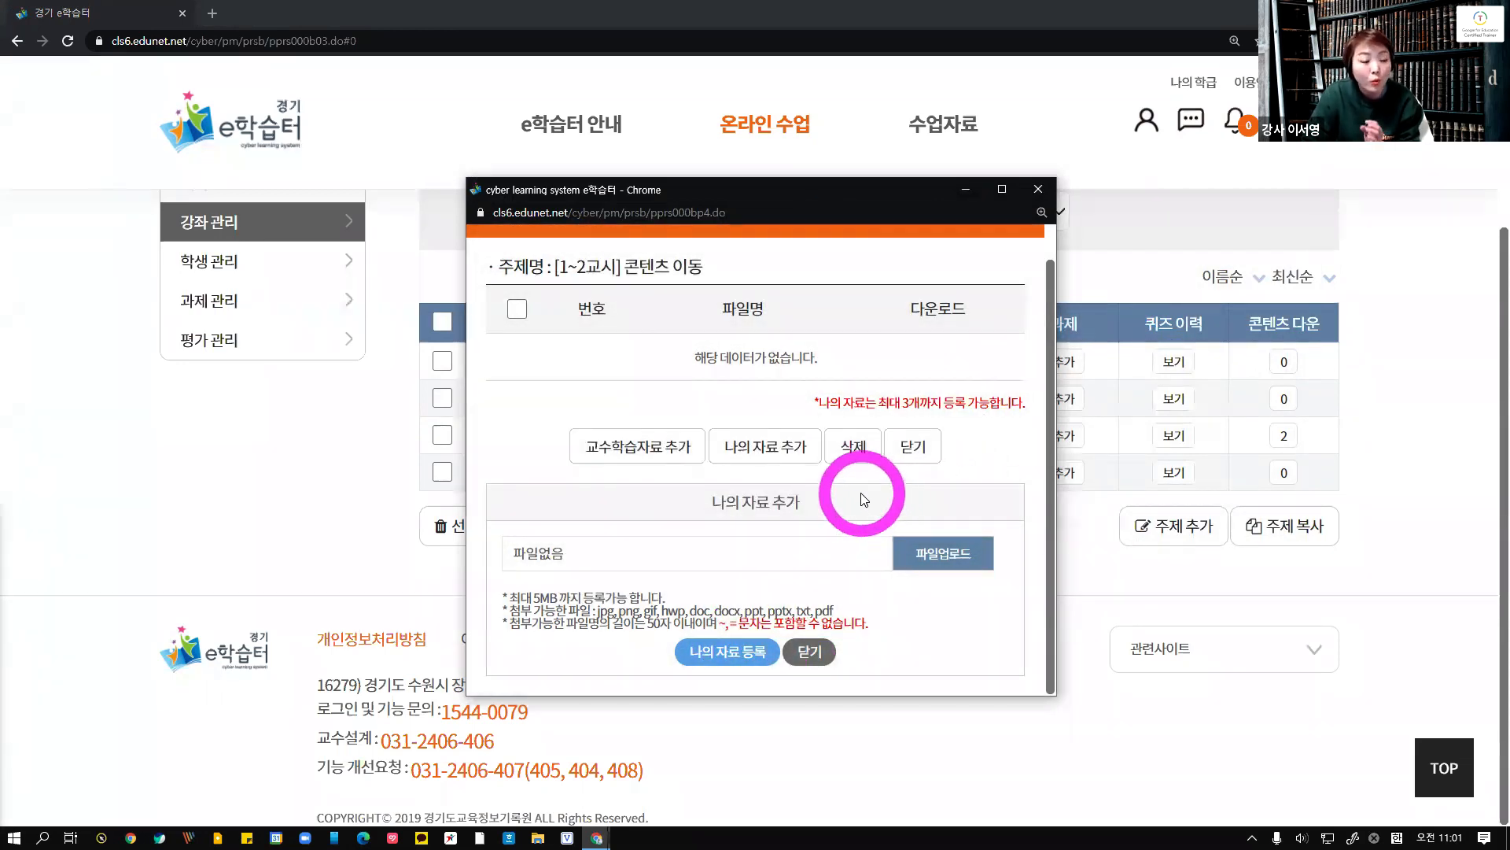
{"action": "left_click_drag", "start_coordinate": [533, 598], "coordinate": [841, 617]}
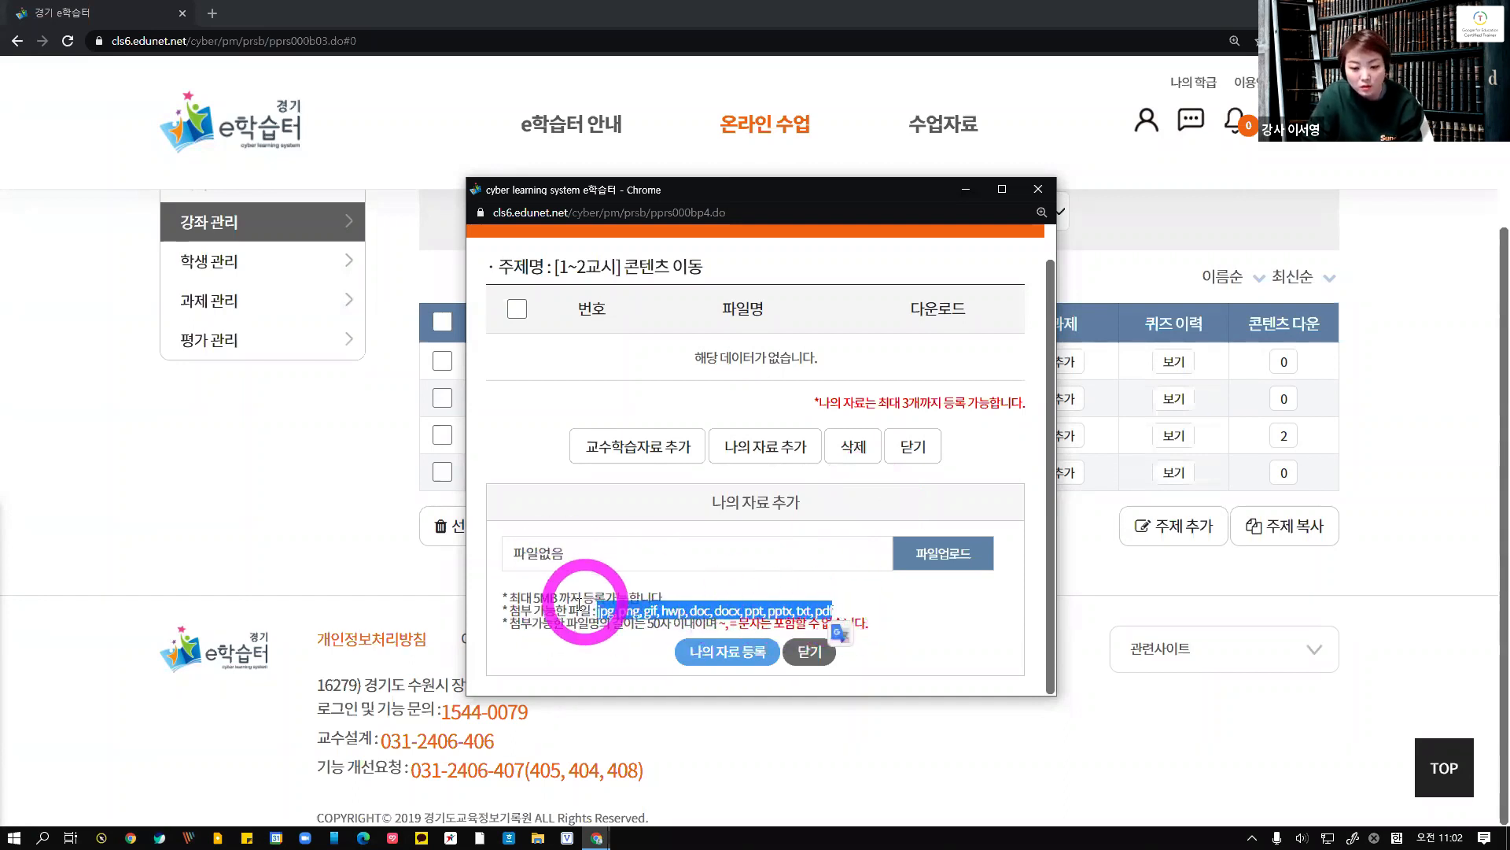
{"action": "left_click", "coordinate": [812, 652]}
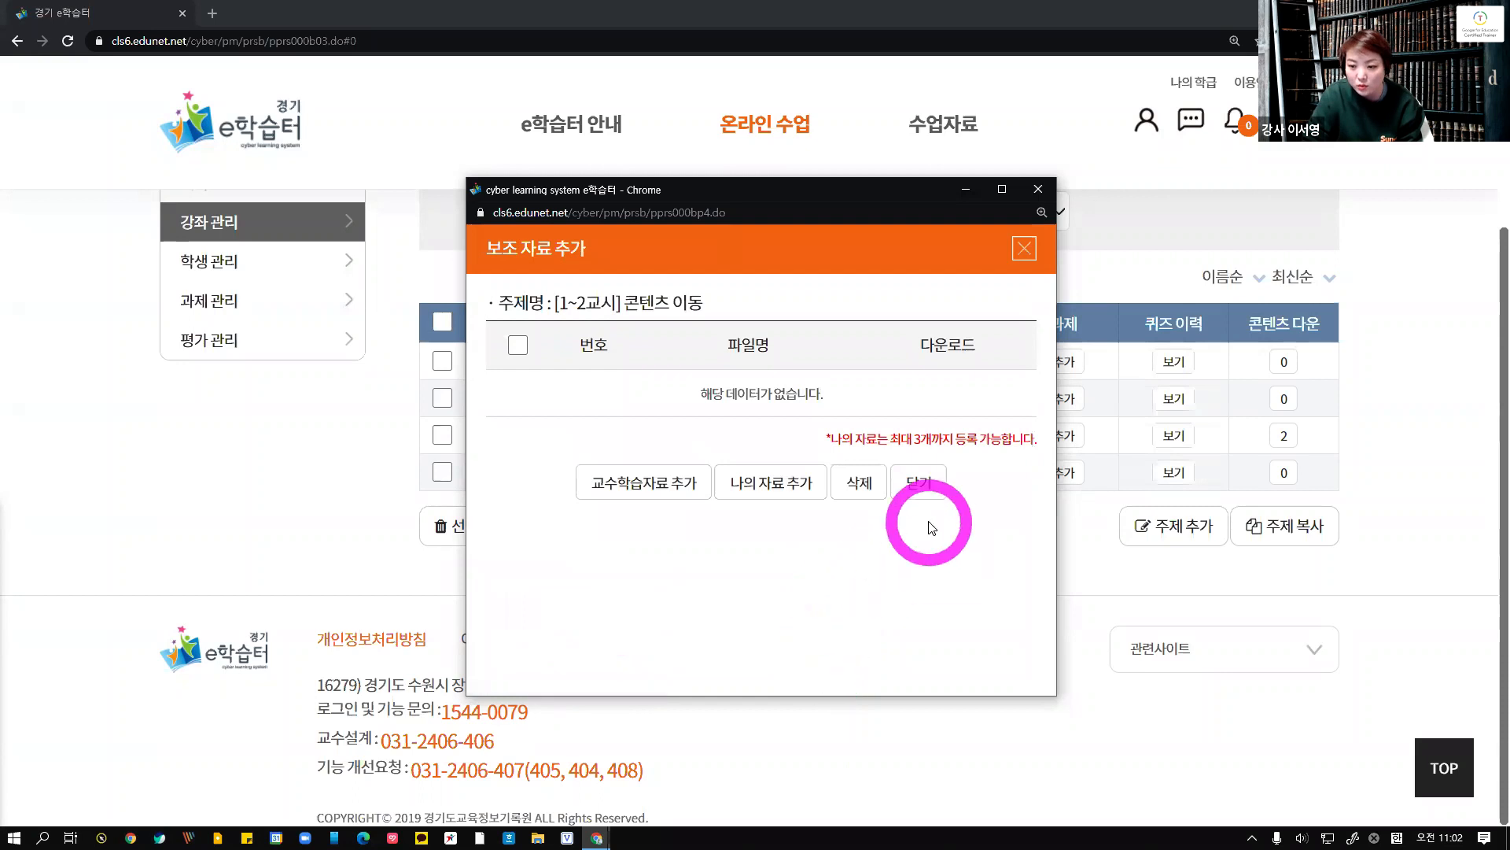
{"action": "left_click", "coordinate": [915, 488]}
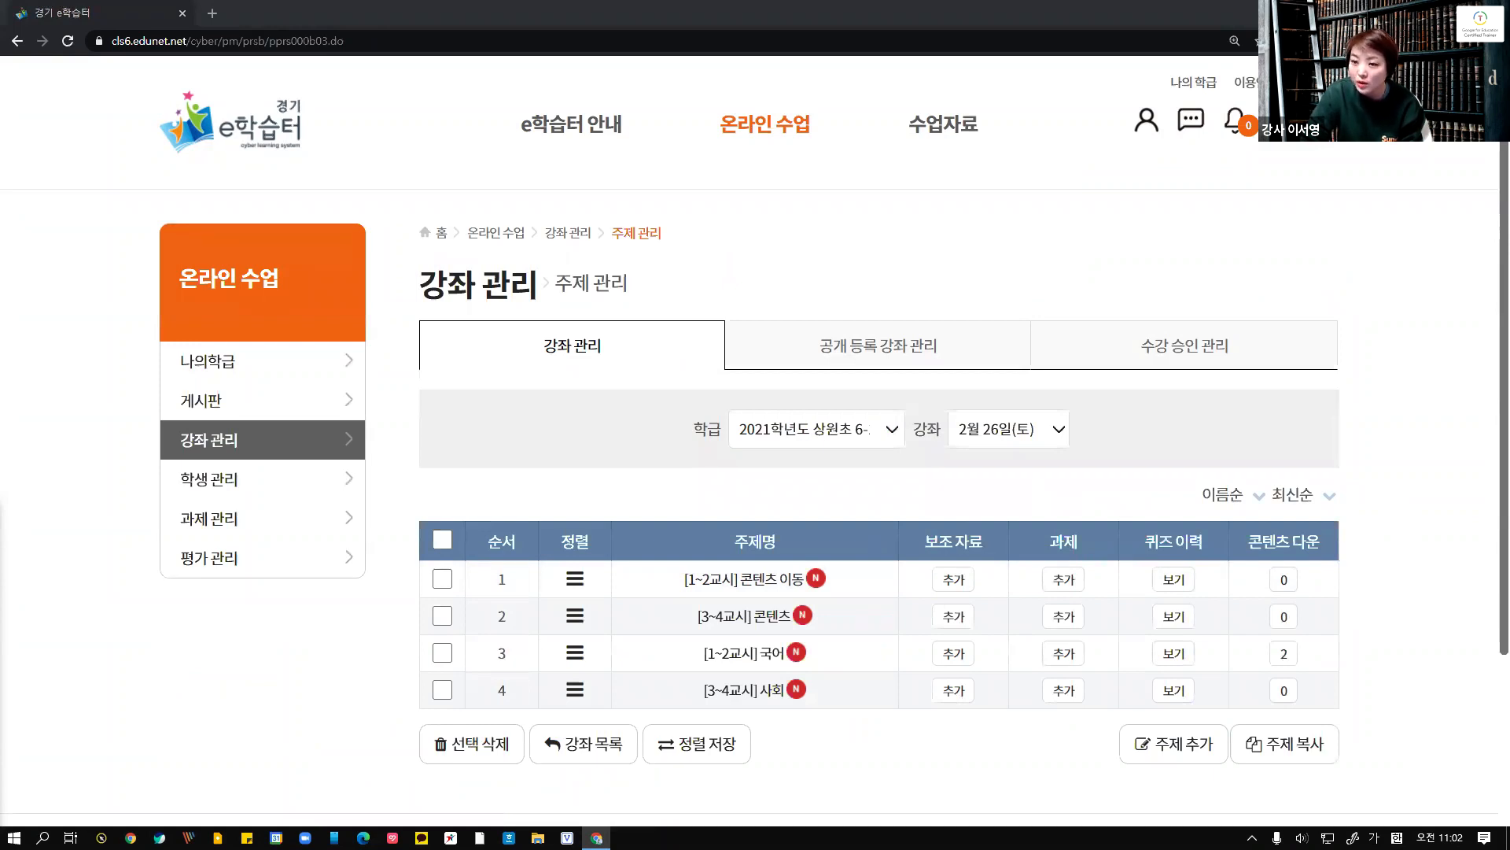
Review the presentation slides on supplementary materials and the communication section
{"action": "left_click_drag", "start_coordinate": [0, 176], "coordinate": [681, 176]}
{"action": "double_click", "coordinate": [681, 175]}
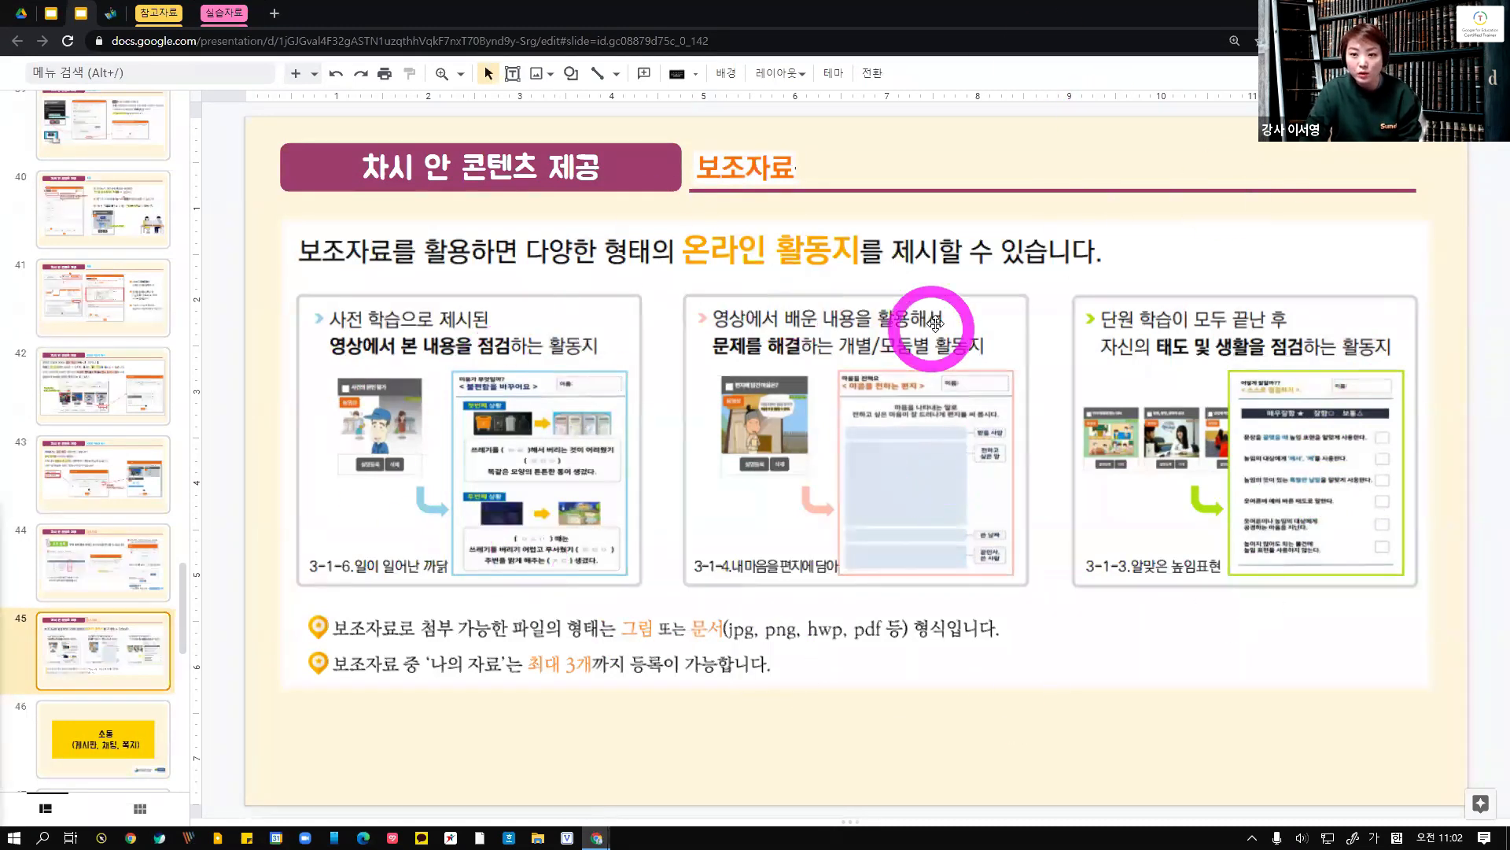
{"action": "scroll", "coordinate": [74, 742], "scroll_direction": "down", "scroll_amount": 2}
{"action": "left_click", "coordinate": [110, 582]}
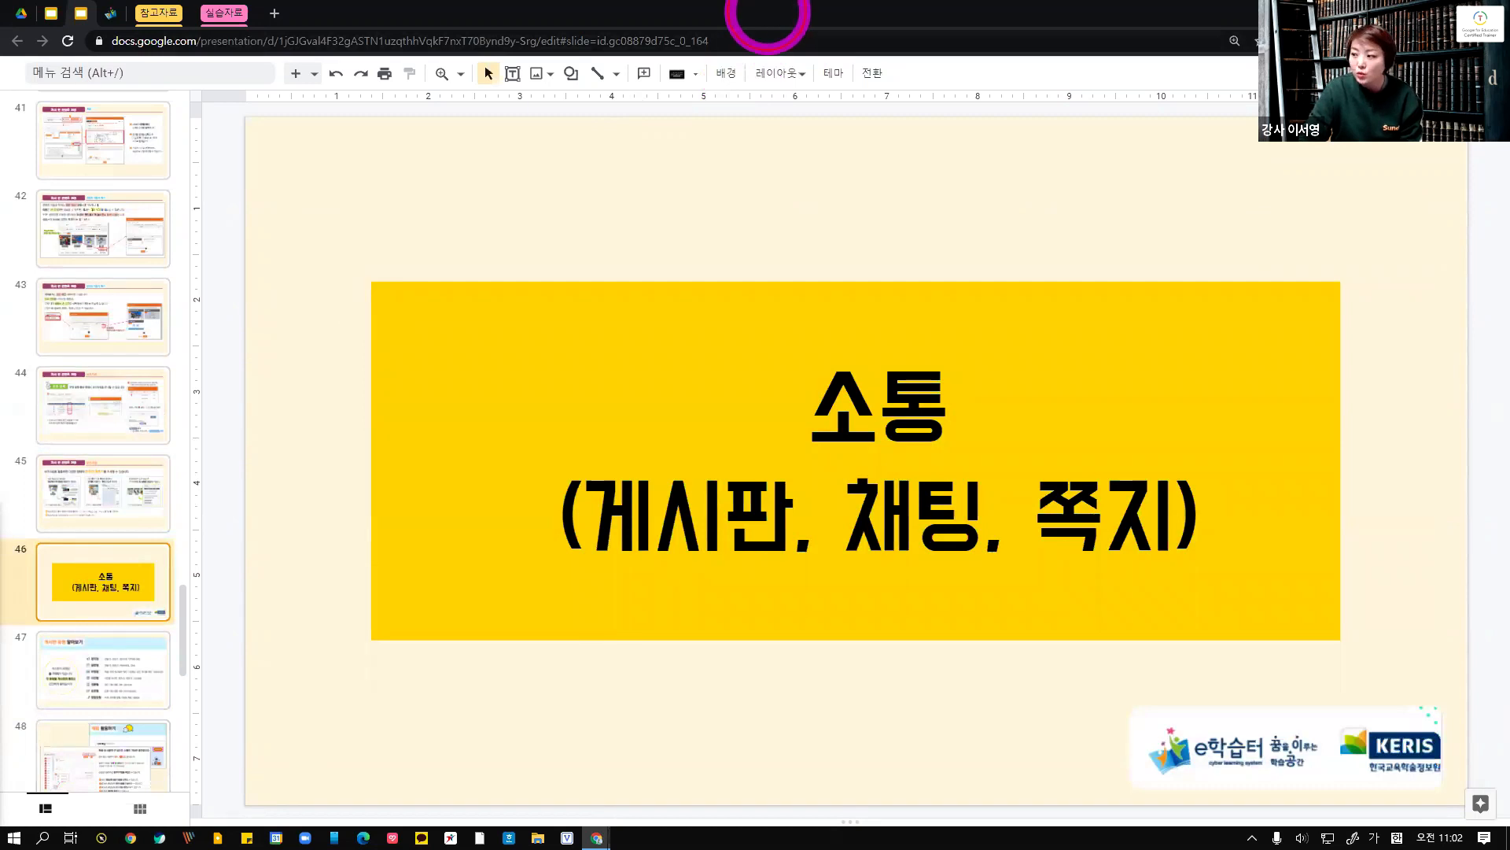
Go back to the e학습터 home page and close the notice popup
{"action": "left_click_drag", "start_coordinate": [768, 14], "coordinate": [775, 1]}
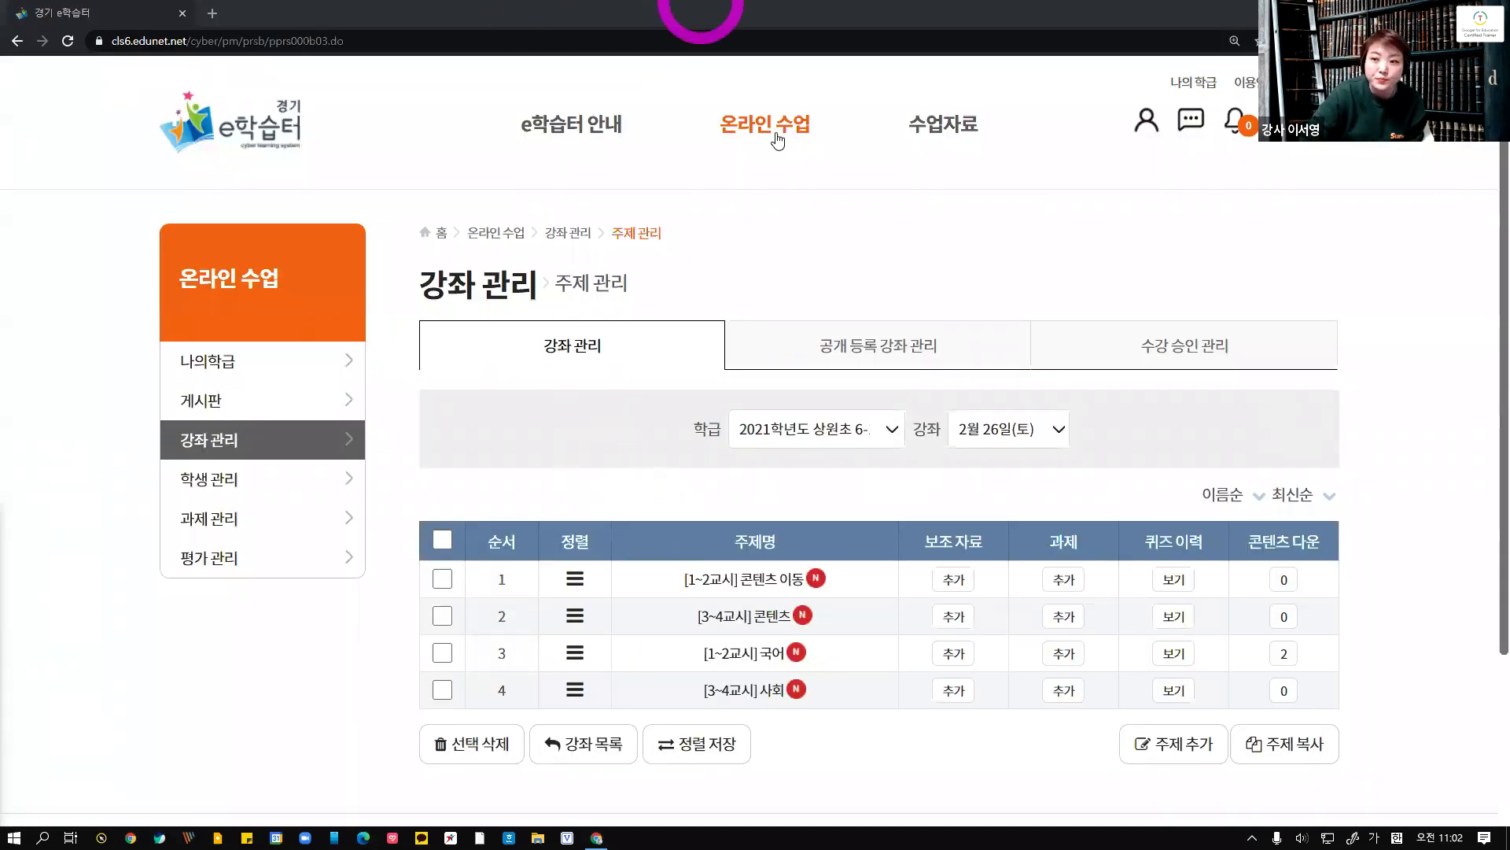
{"action": "left_click", "coordinate": [217, 141]}
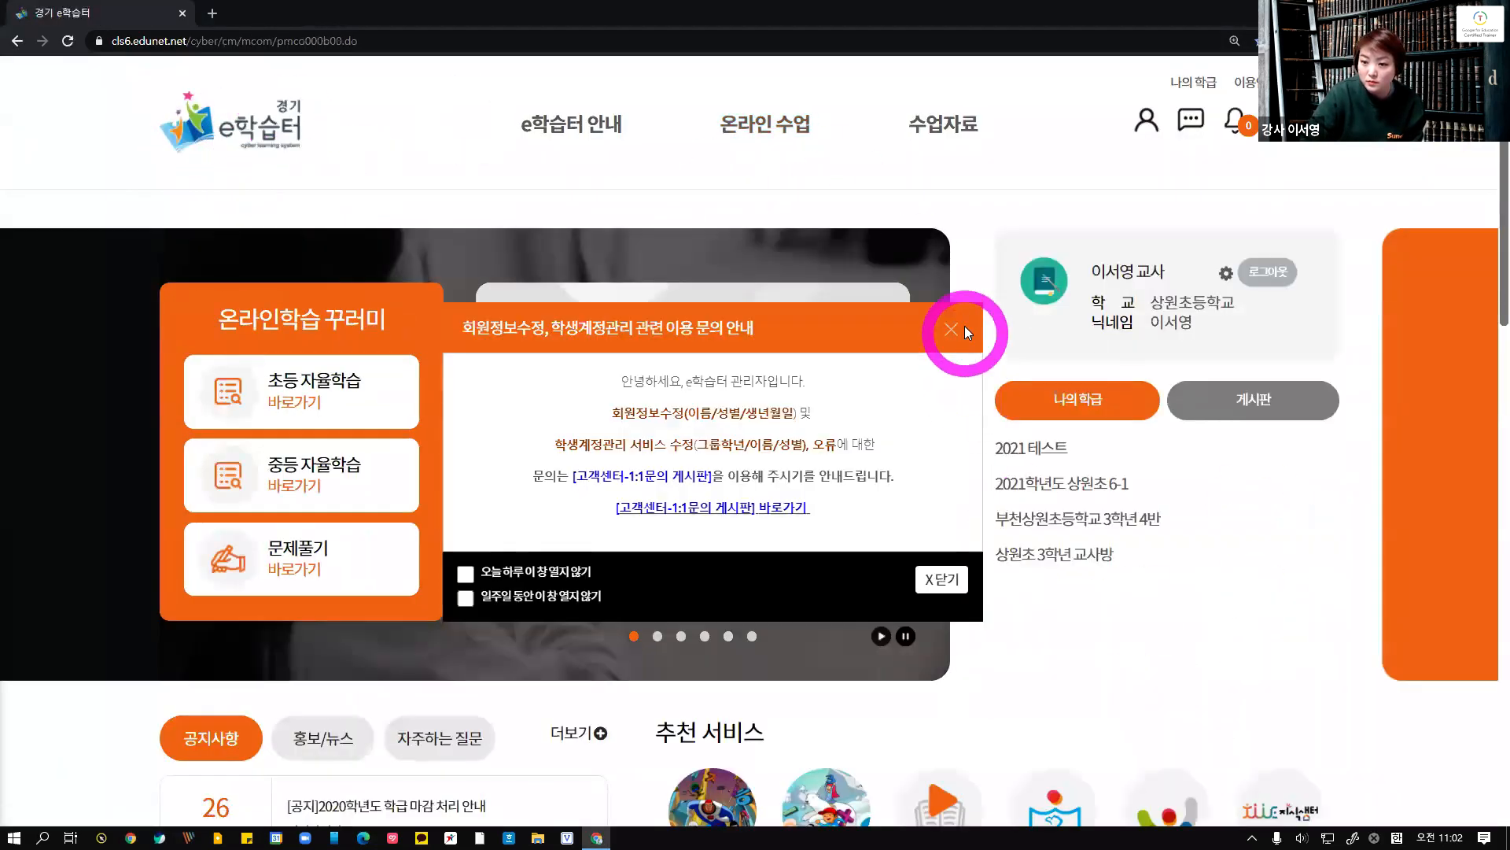
{"action": "left_click", "coordinate": [966, 329]}
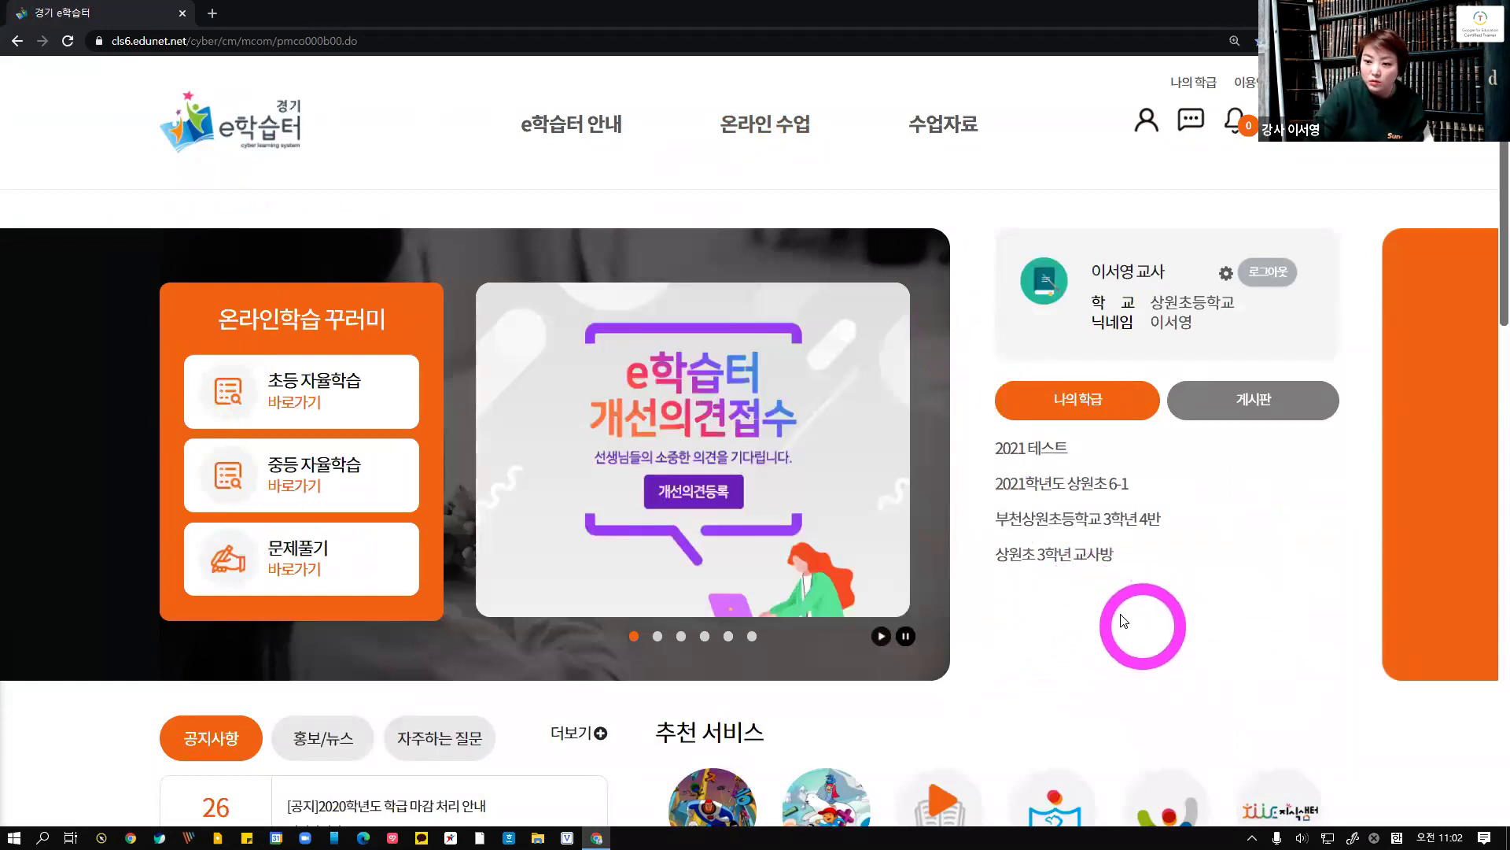
Open the 2021 테스트 class's chat room, view its message-sending options, and close the chat window
{"action": "left_click", "coordinate": [1023, 447]}
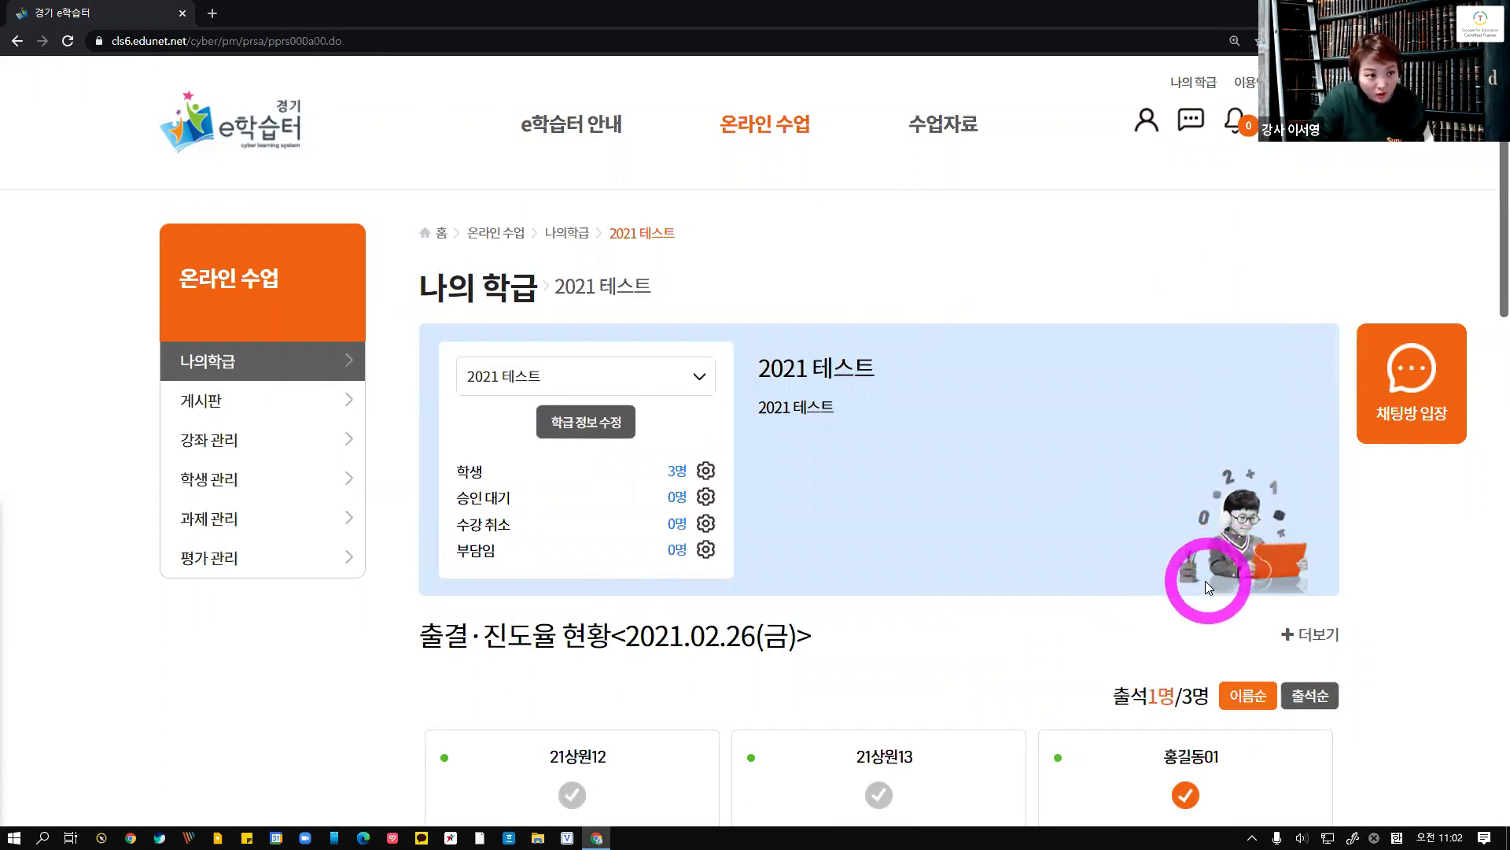
{"action": "left_click", "coordinate": [1421, 432]}
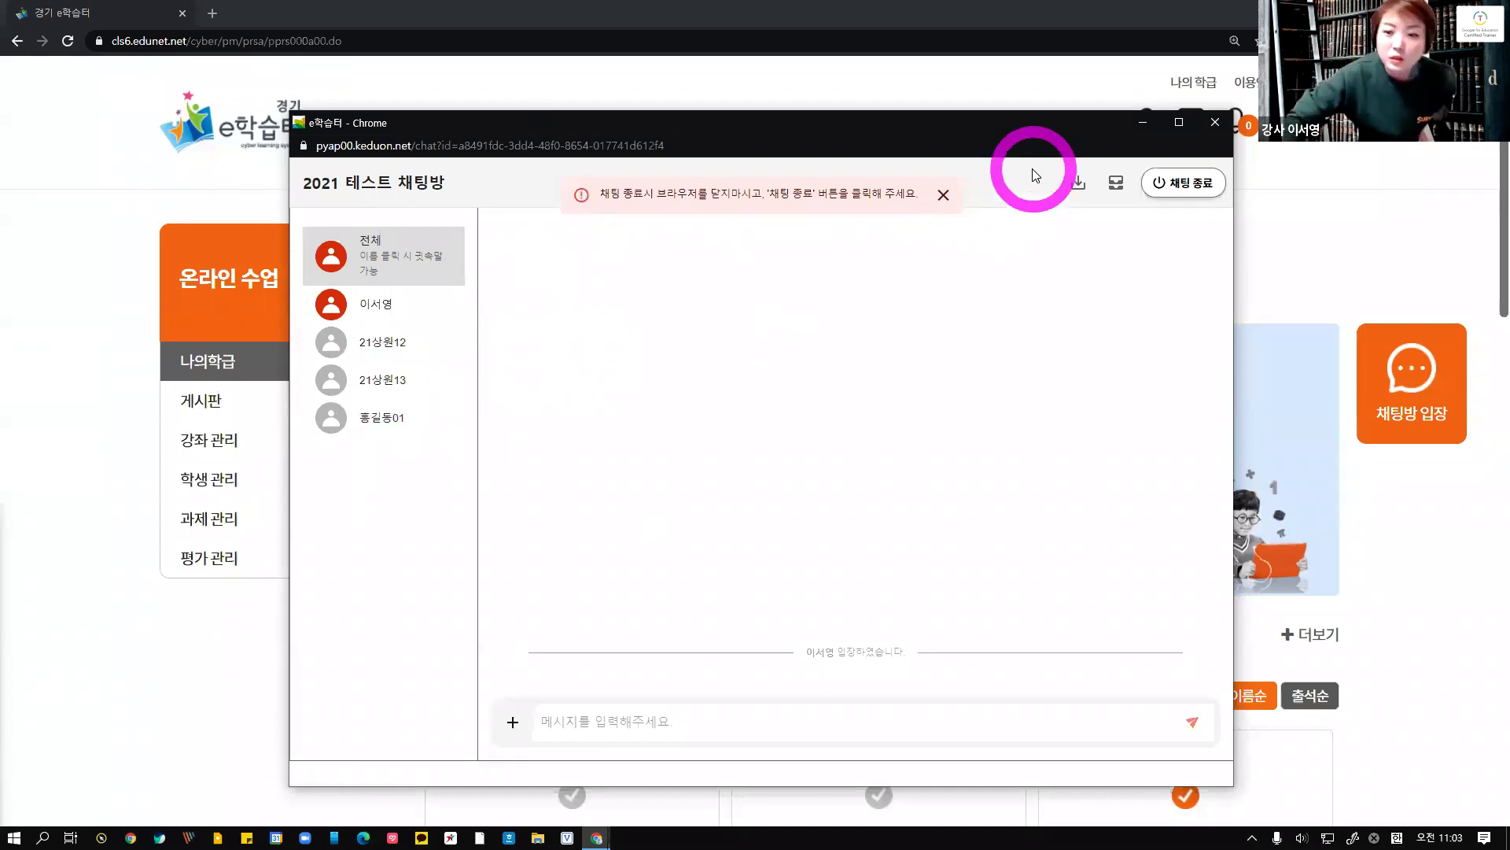
{"action": "left_click", "coordinate": [944, 194]}
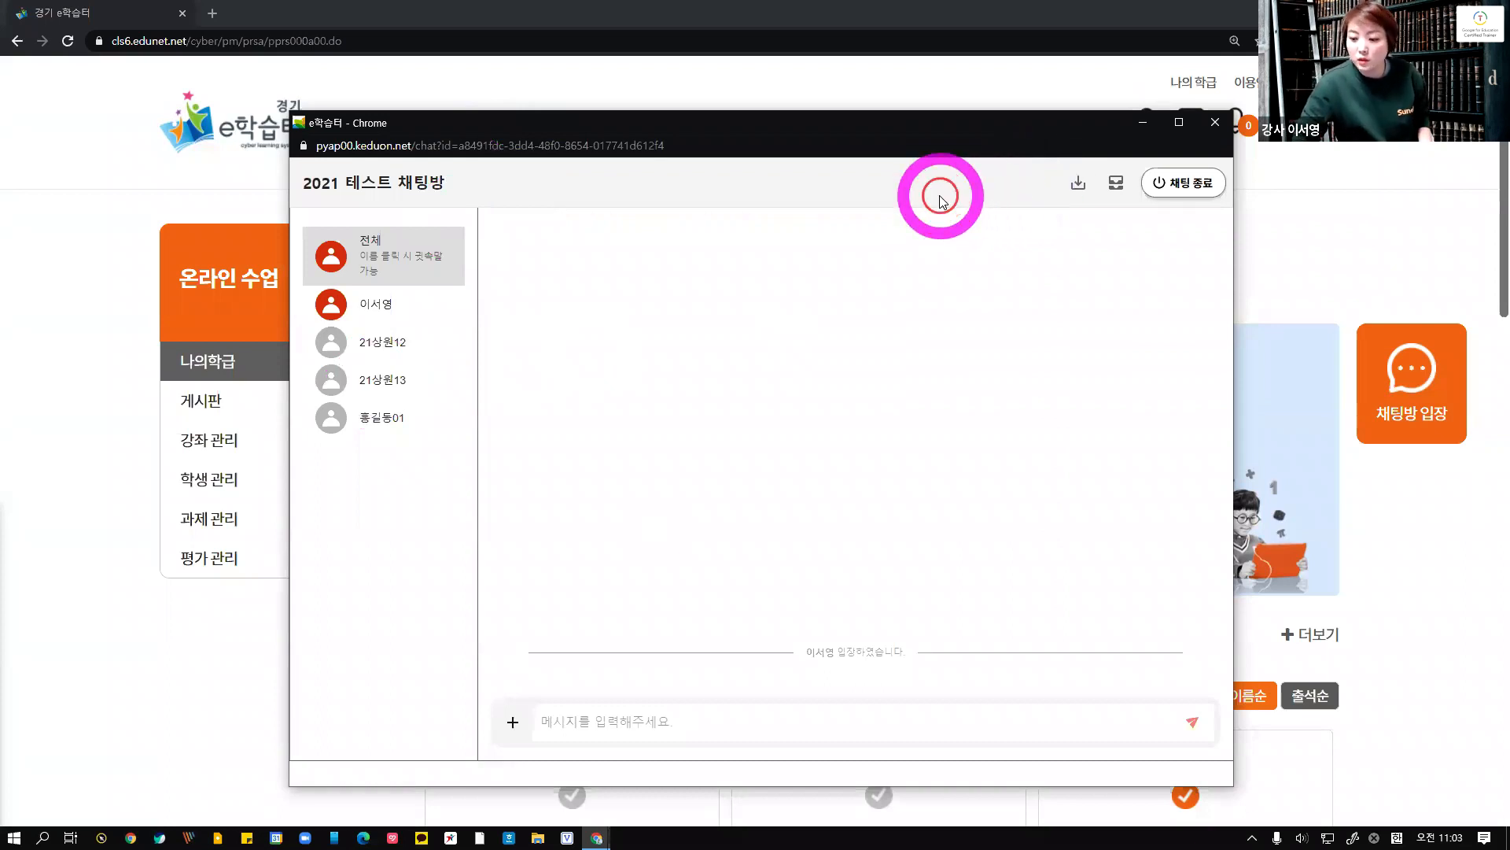
{"action": "left_click", "coordinate": [513, 721]}
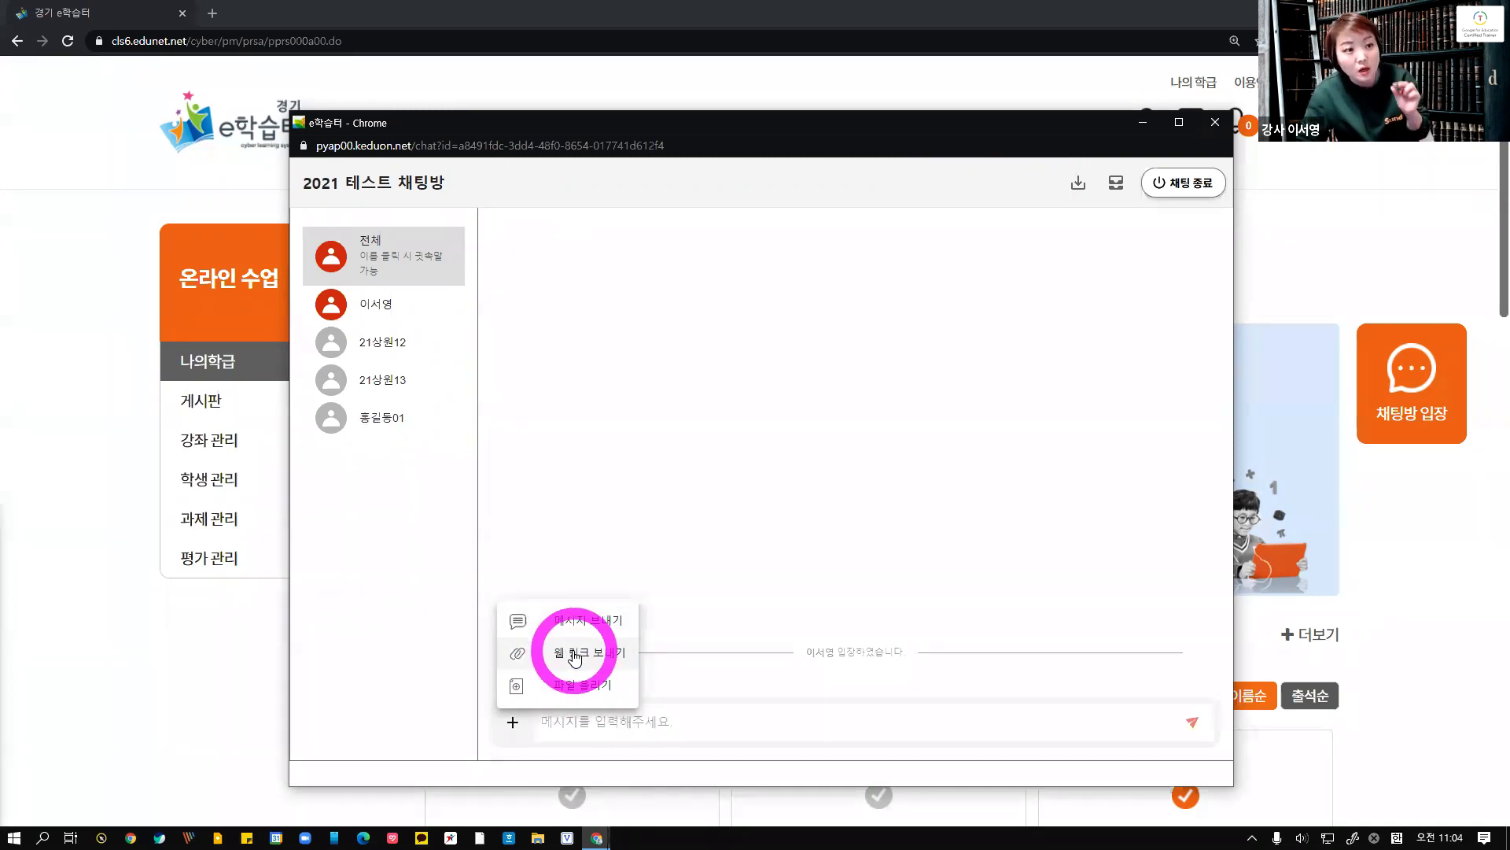
{"action": "left_click", "coordinate": [1213, 122]}
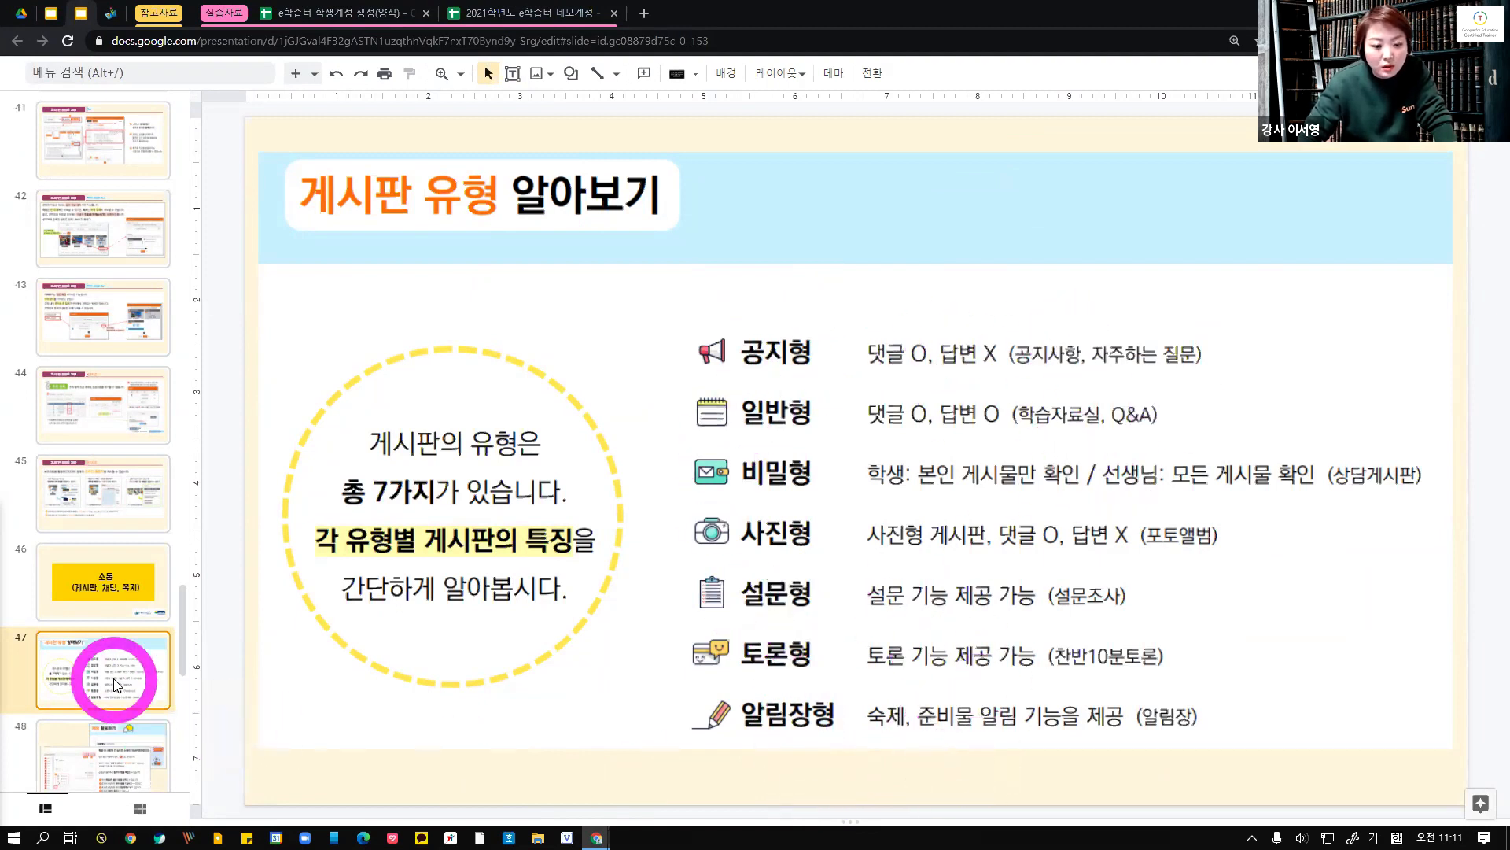
Review the slides on board types and chat usage, then check the class chat room with students and close it
{"action": "scroll", "coordinate": [119, 688], "scroll_direction": "down", "scroll_amount": 3}
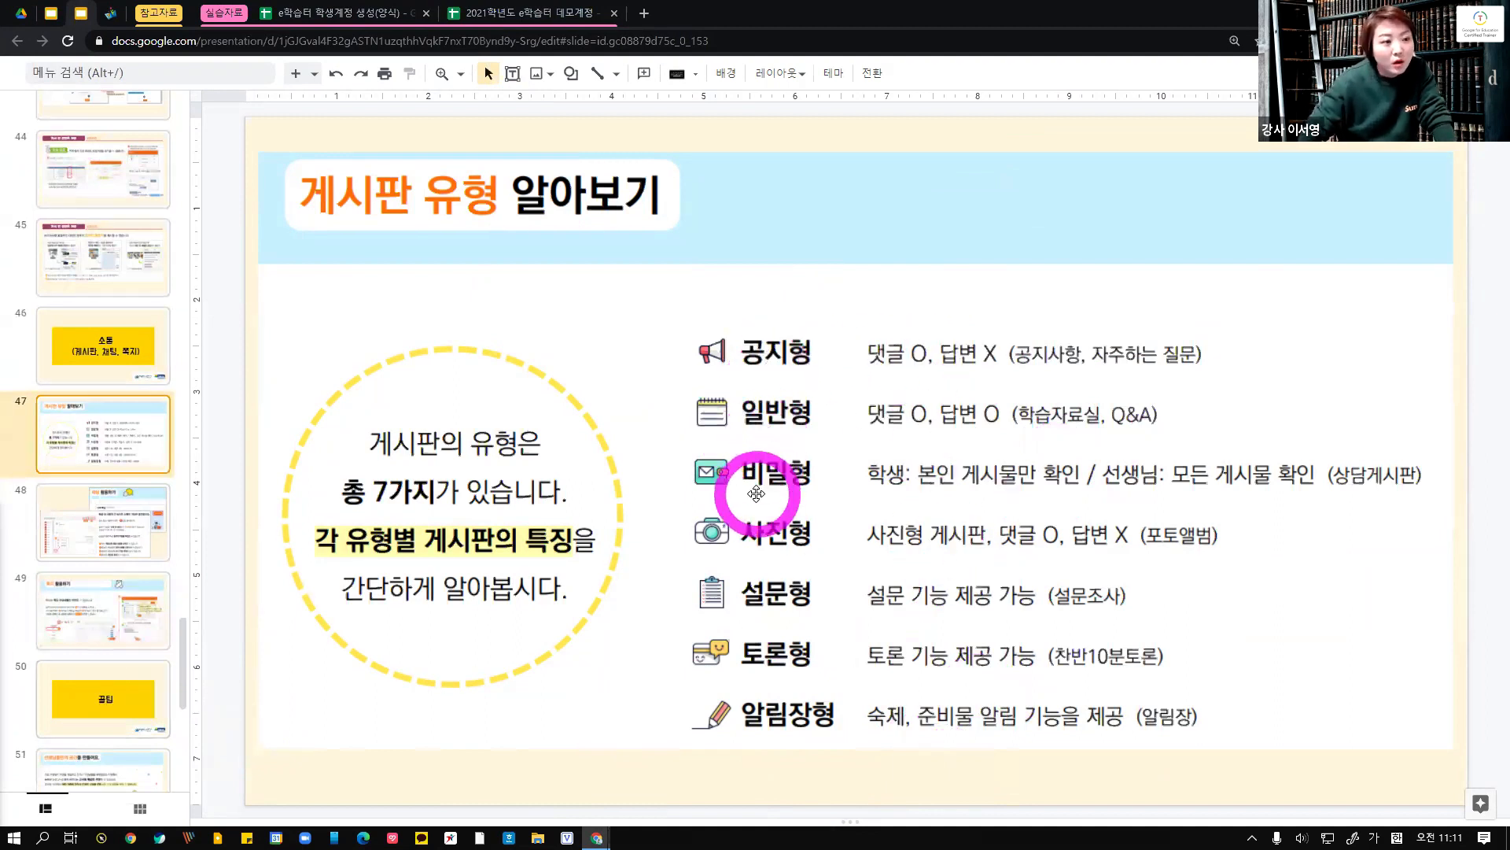
{"action": "left_click", "coordinate": [113, 538]}
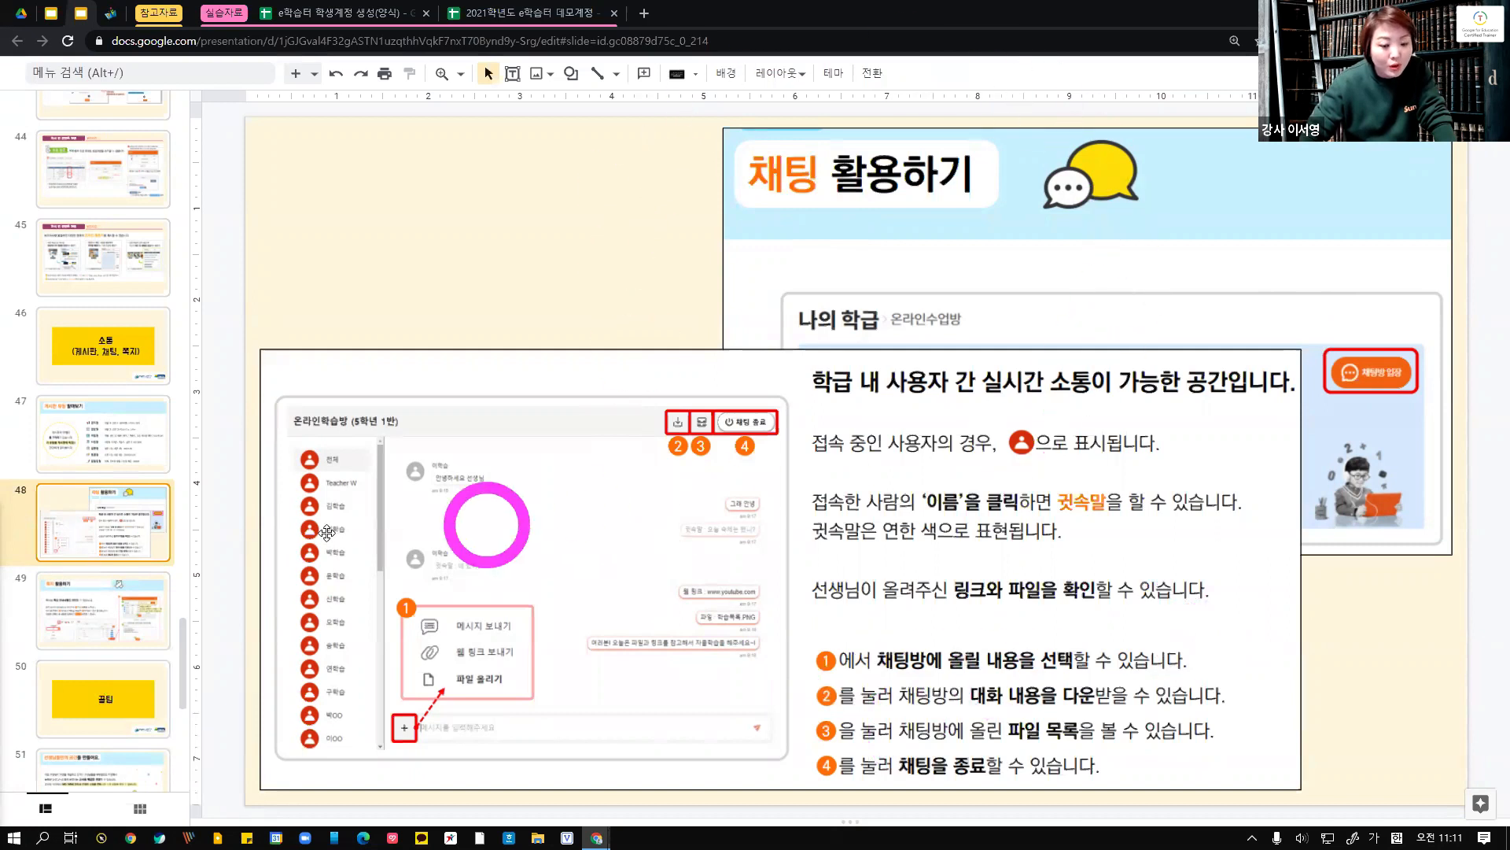
{"action": "left_click", "coordinate": [114, 618]}
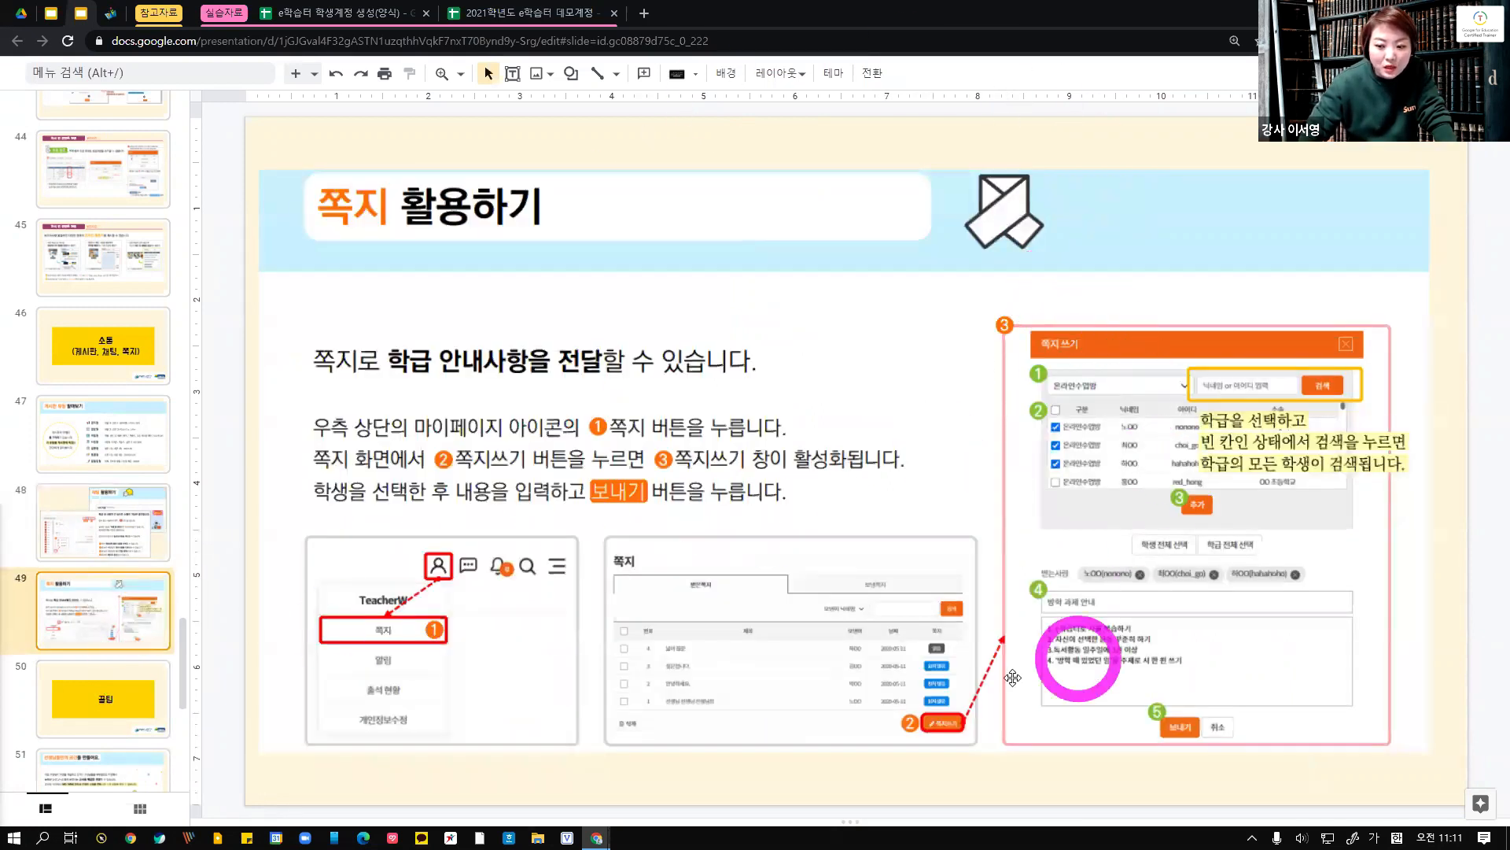
{"action": "left_click", "coordinate": [1419, 11]}
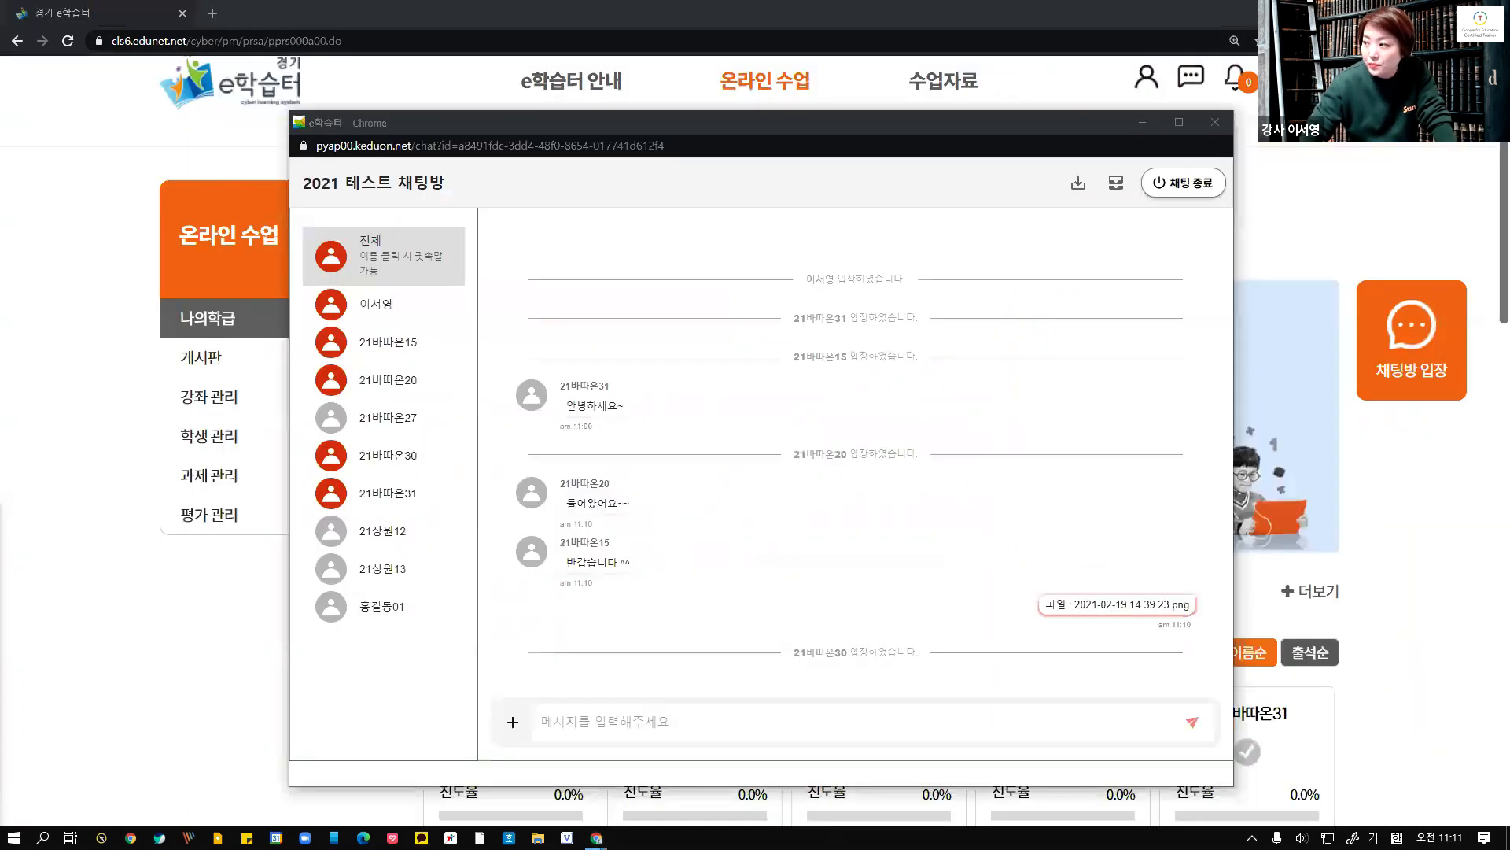
{"action": "left_click", "coordinate": [1214, 123]}
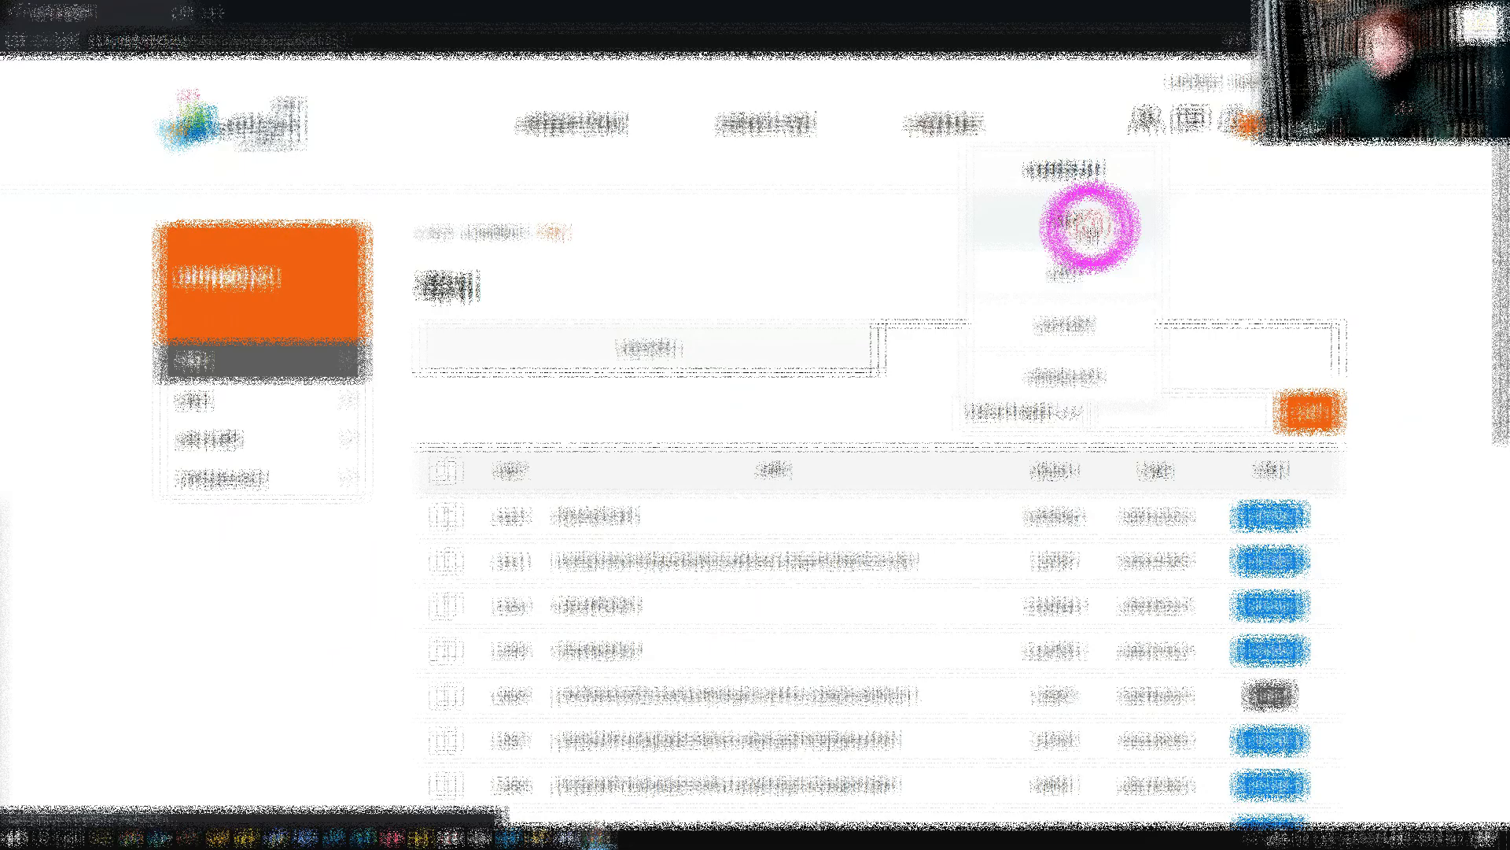
Start writing a new note and add all students of the class as its recipients
{"action": "scroll", "coordinate": [1298, 607], "scroll_direction": "down", "scroll_amount": 5}
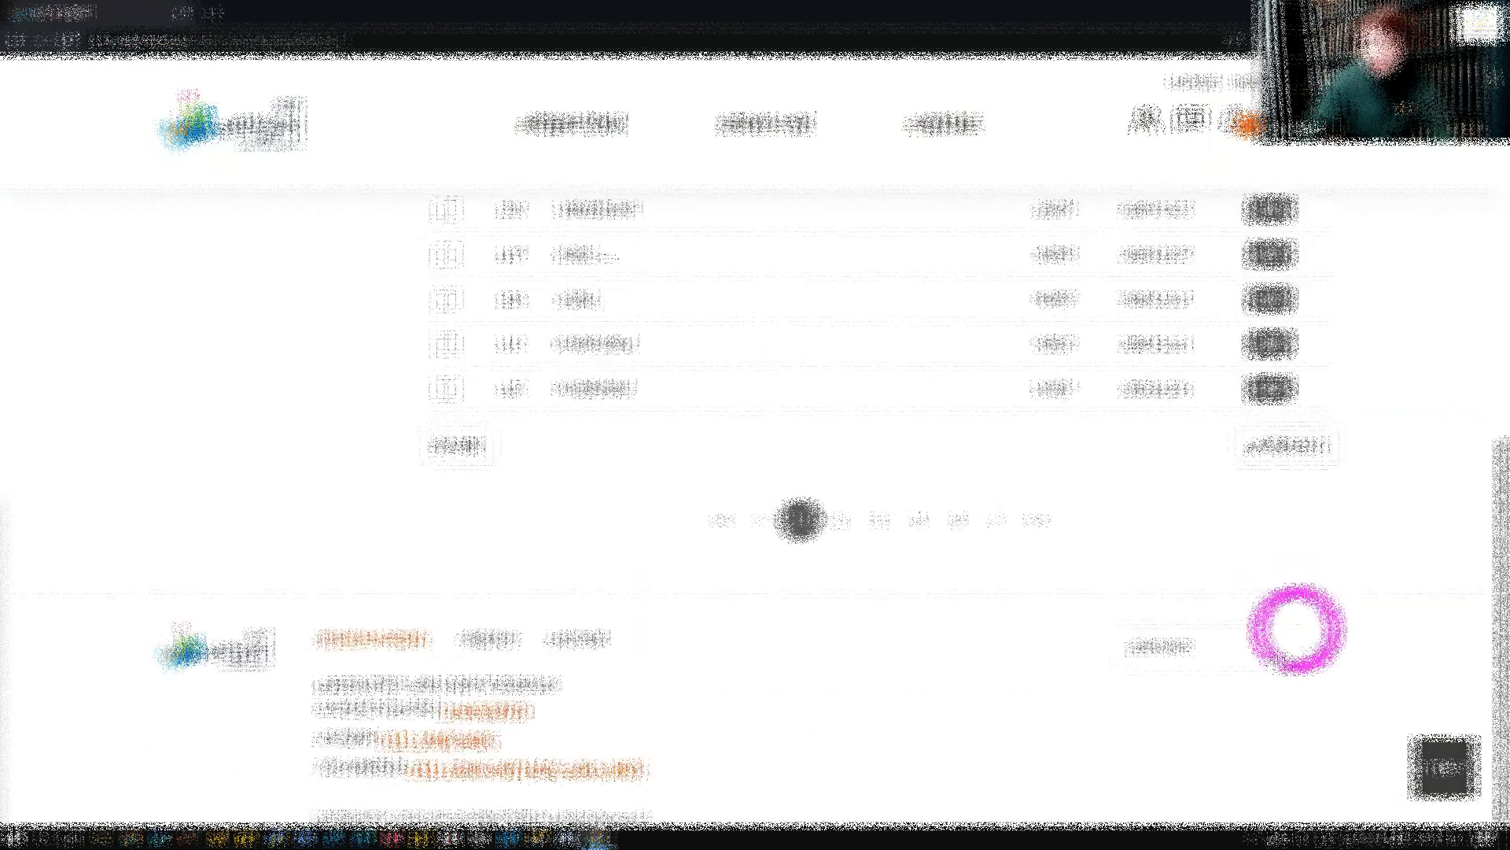
{"action": "left_click", "coordinate": [1305, 445]}
{"action": "left_click", "coordinate": [931, 320]}
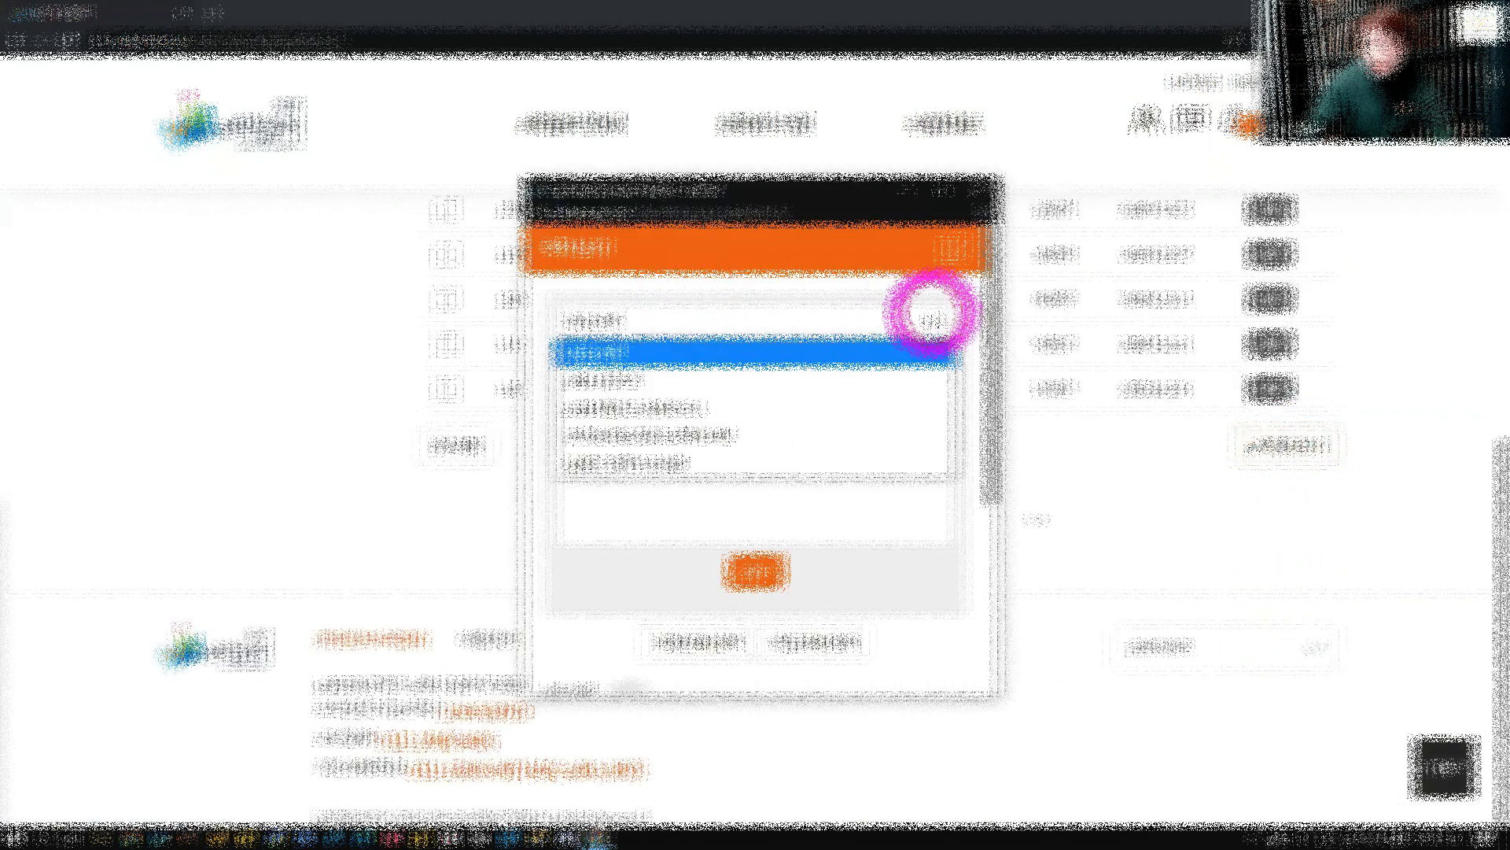
{"action": "left_click", "coordinate": [917, 405]}
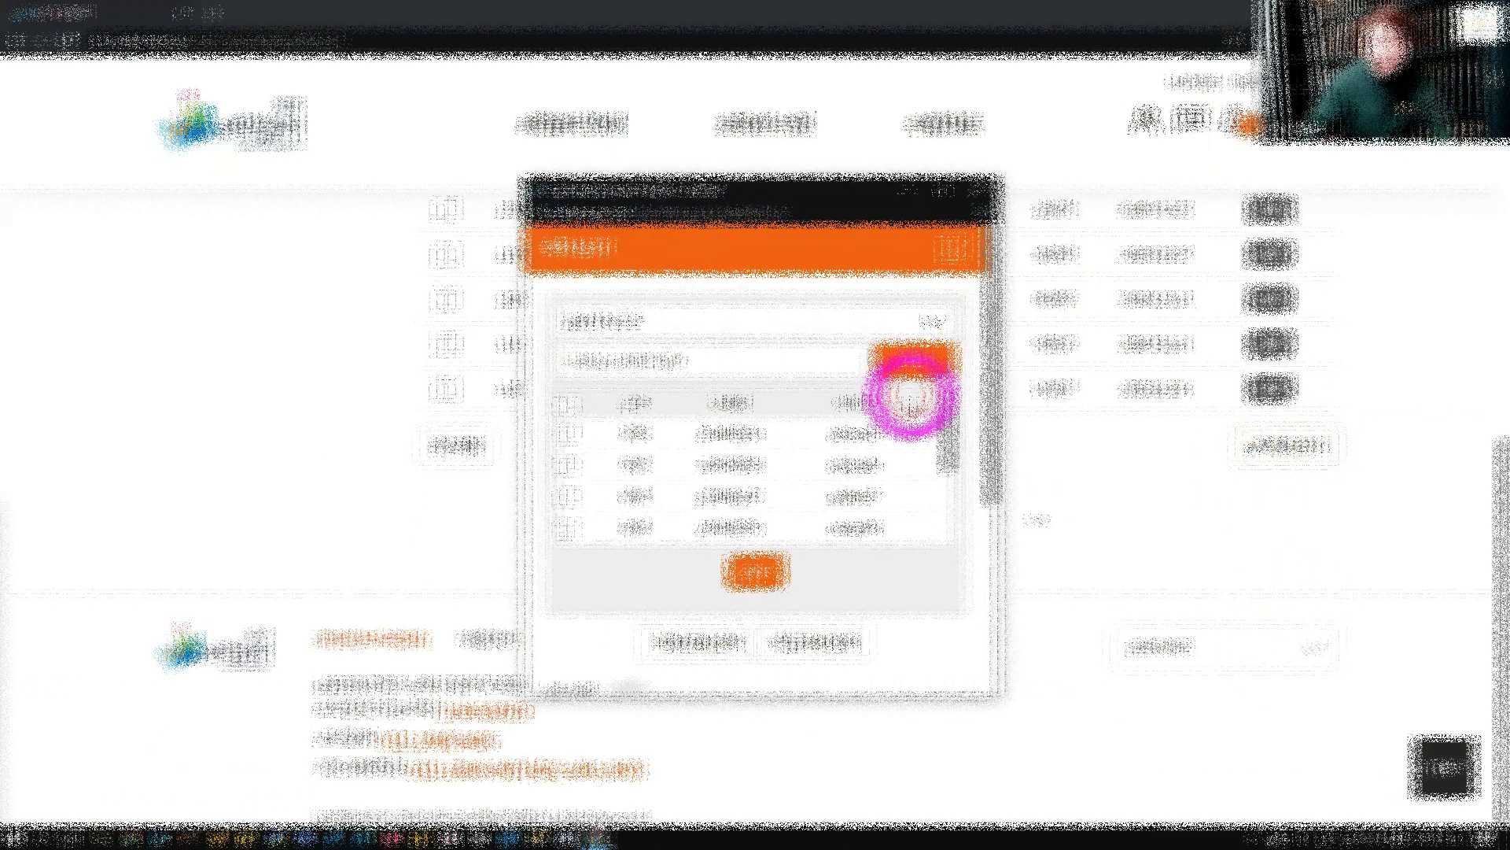
{"action": "scroll", "coordinate": [731, 522], "scroll_direction": "down", "scroll_amount": 3}
{"action": "scroll", "coordinate": [818, 531], "scroll_direction": "up", "scroll_amount": 3}
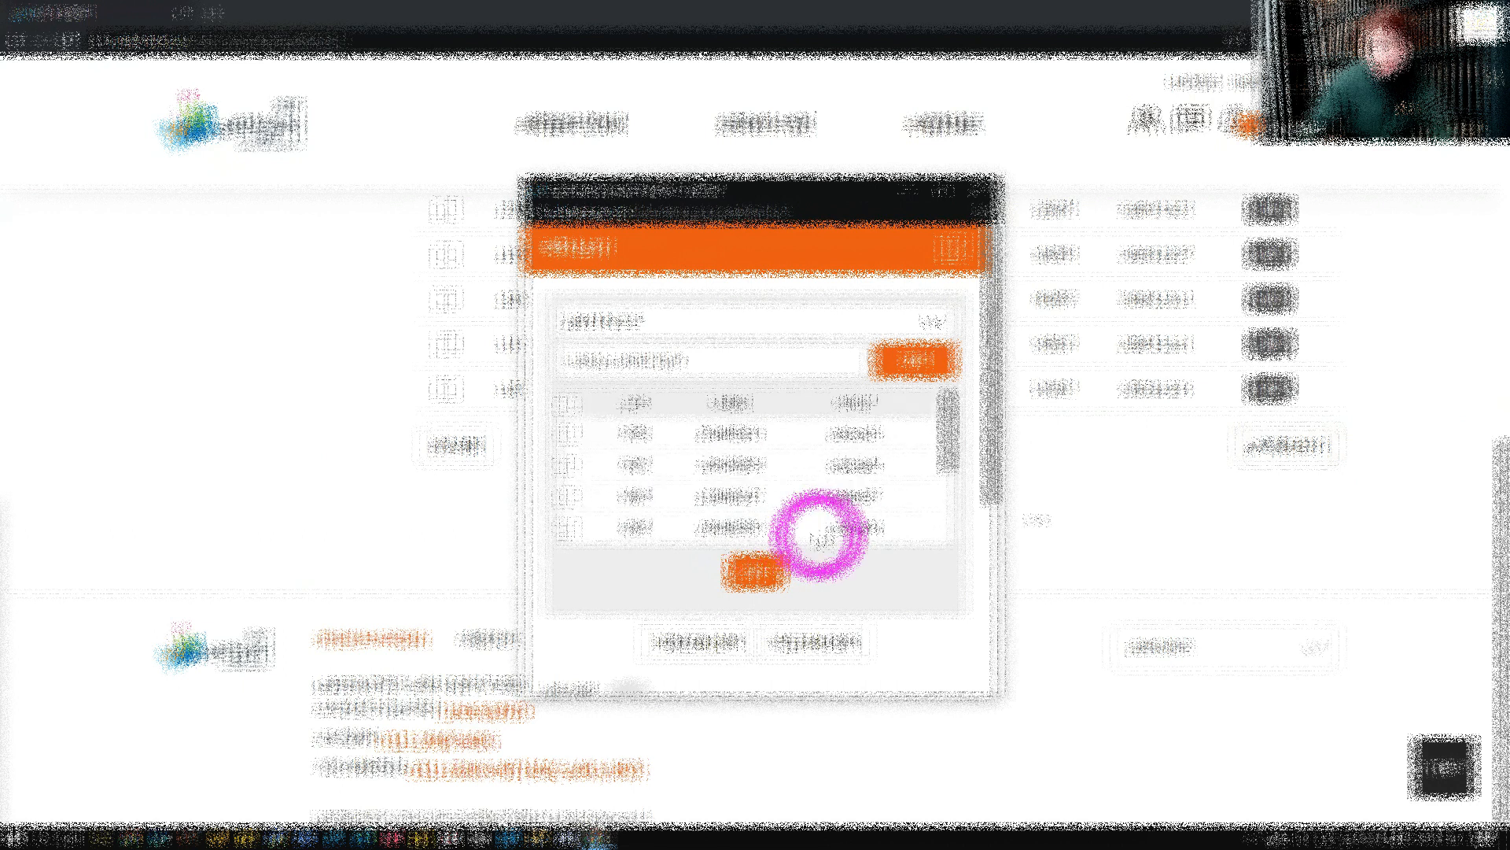
{"action": "left_click", "coordinate": [565, 404]}
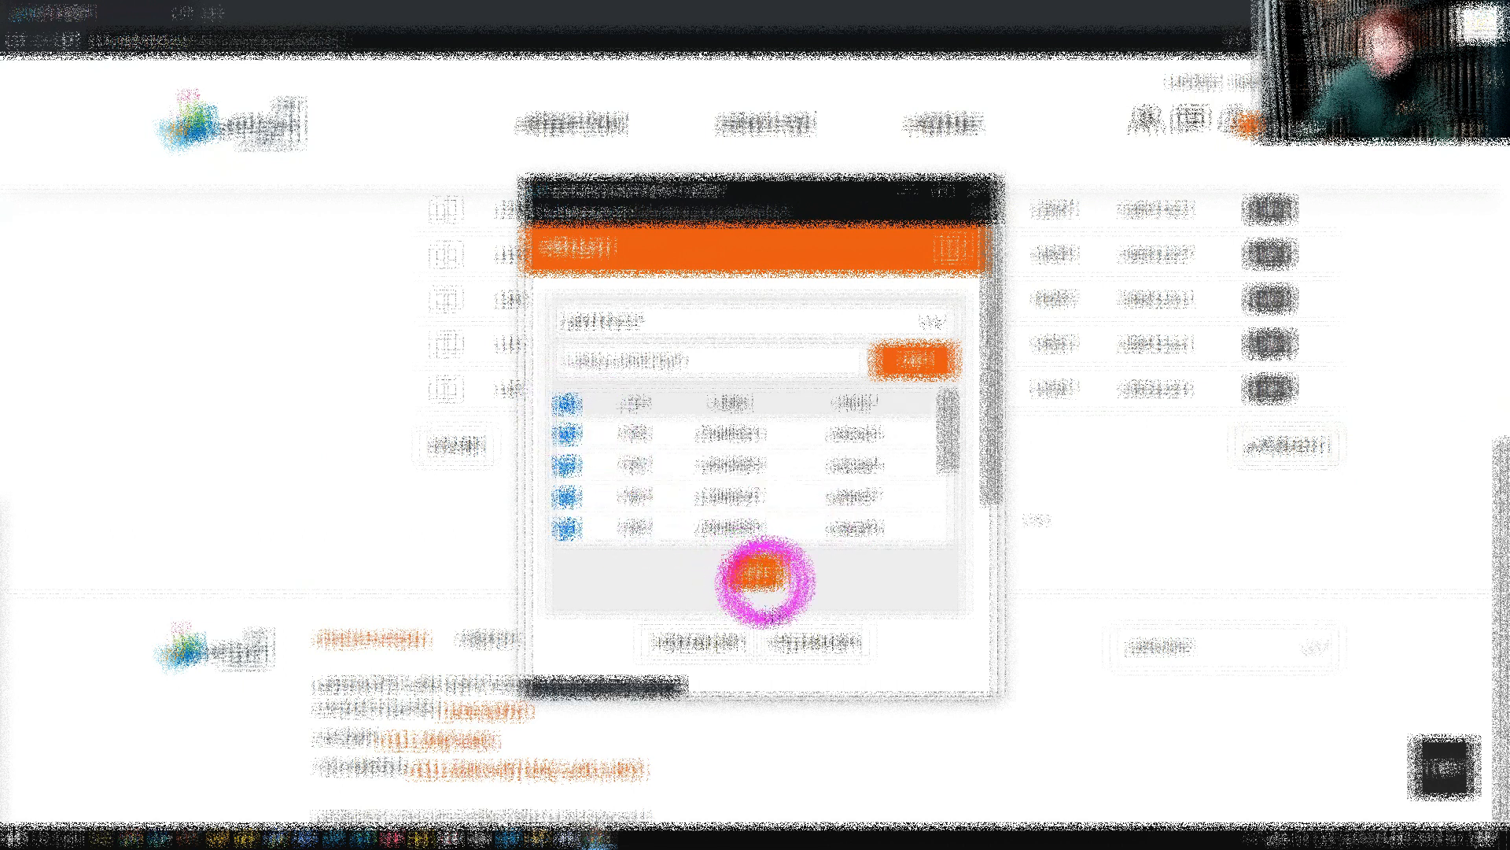
{"action": "left_click", "coordinate": [730, 647]}
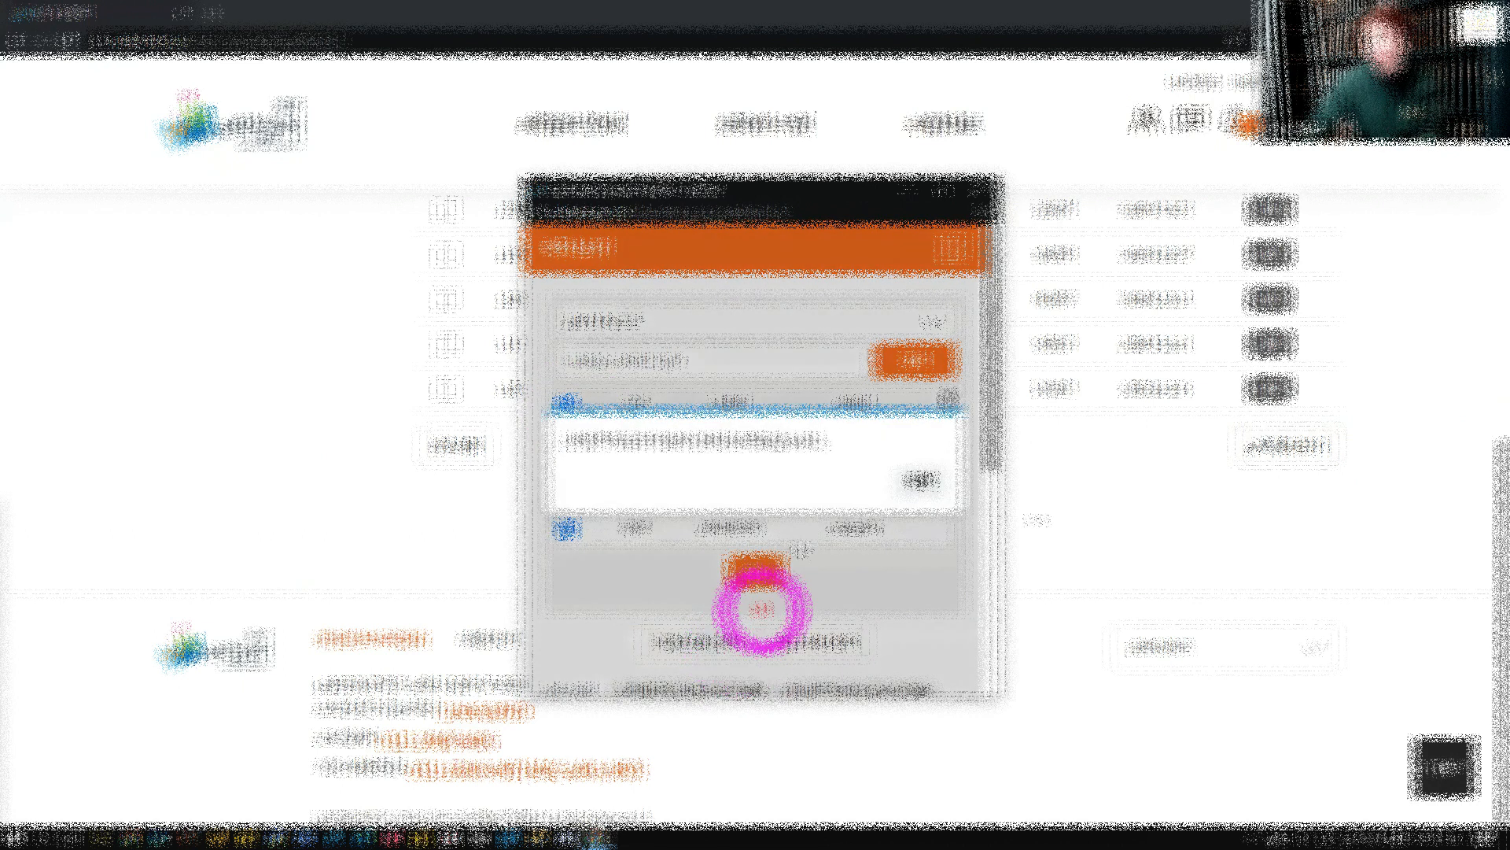
{"action": "left_click", "coordinate": [910, 489]}
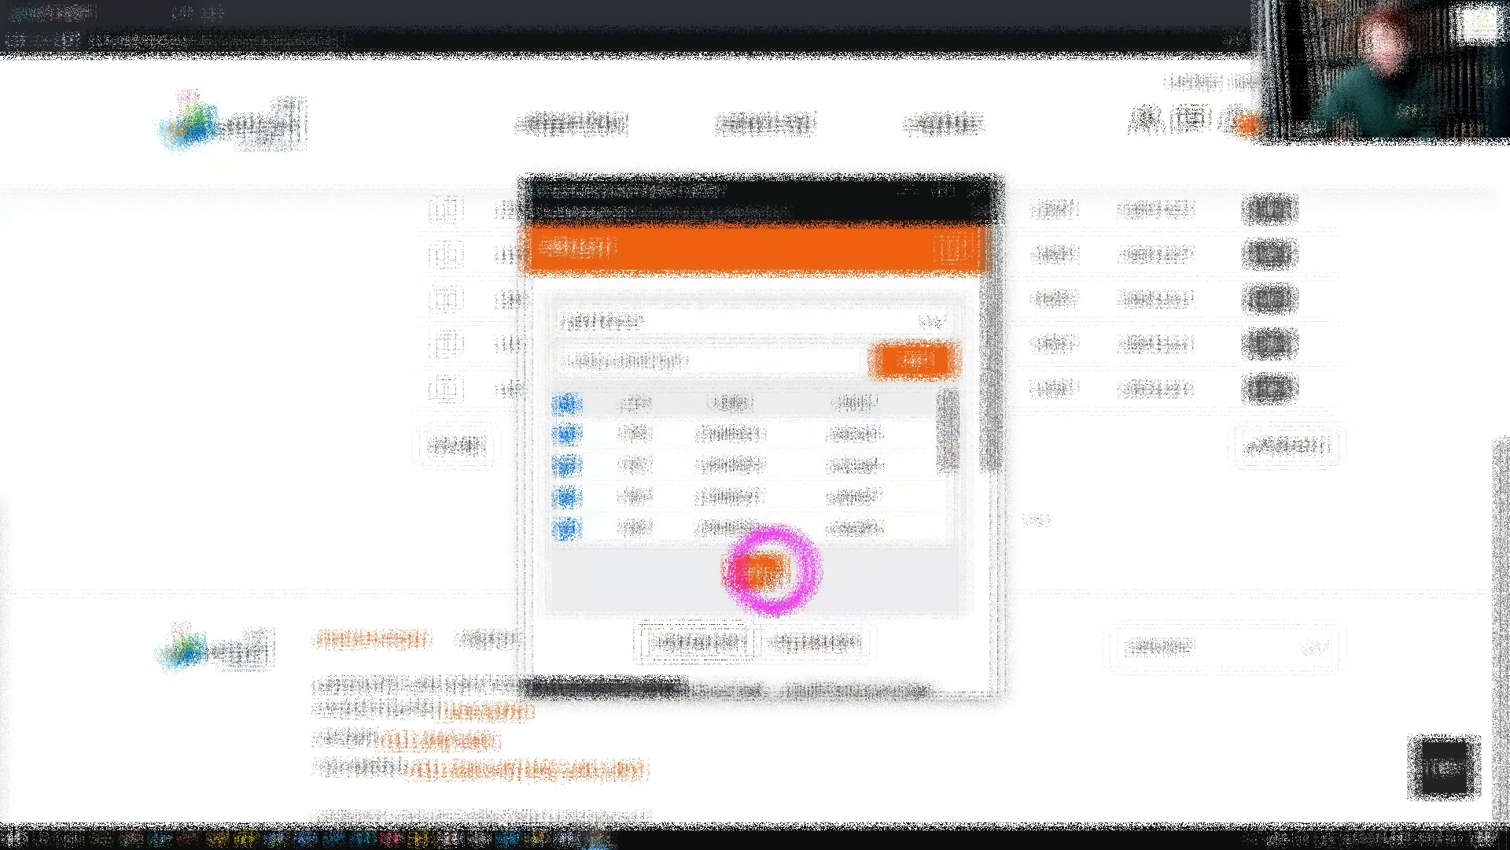
{"action": "left_click", "coordinate": [767, 572]}
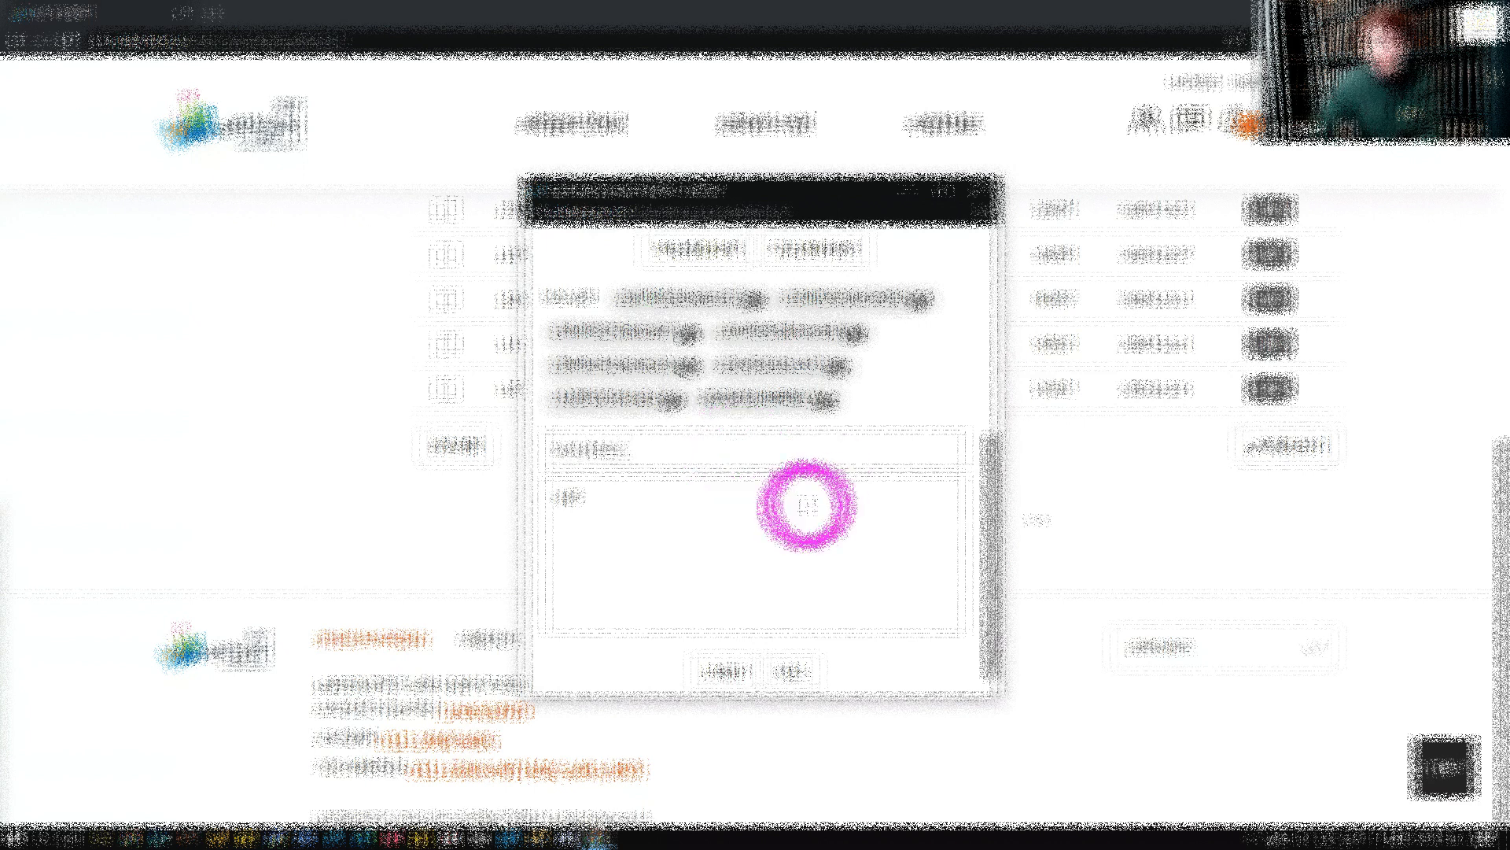
Enter "test email" as the note's content, send it, and return to the home page
{"action": "left_click", "coordinate": [806, 504]}
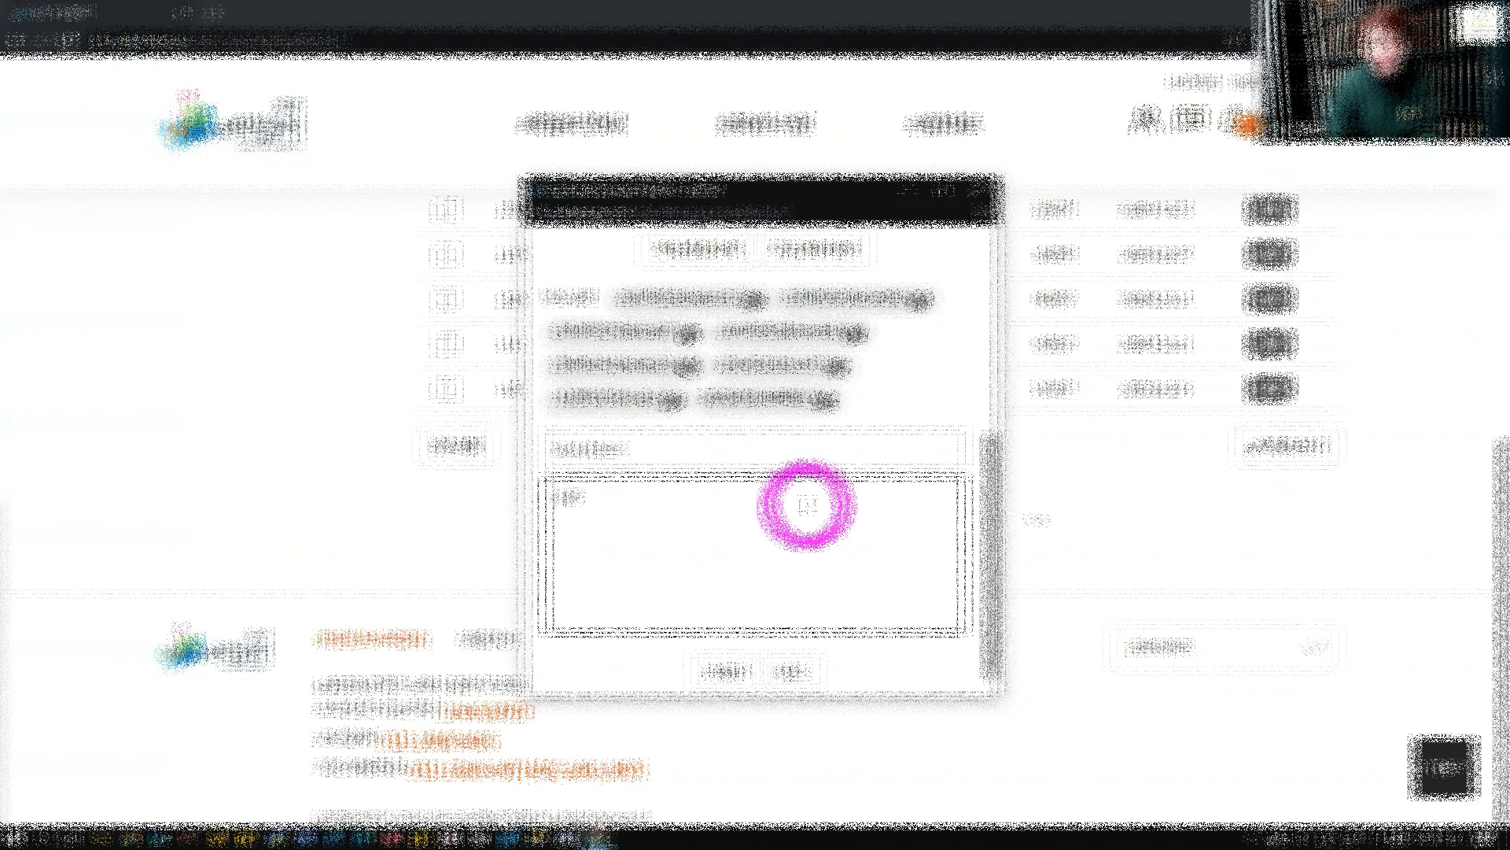
{"action": "type", "text": "test email"}
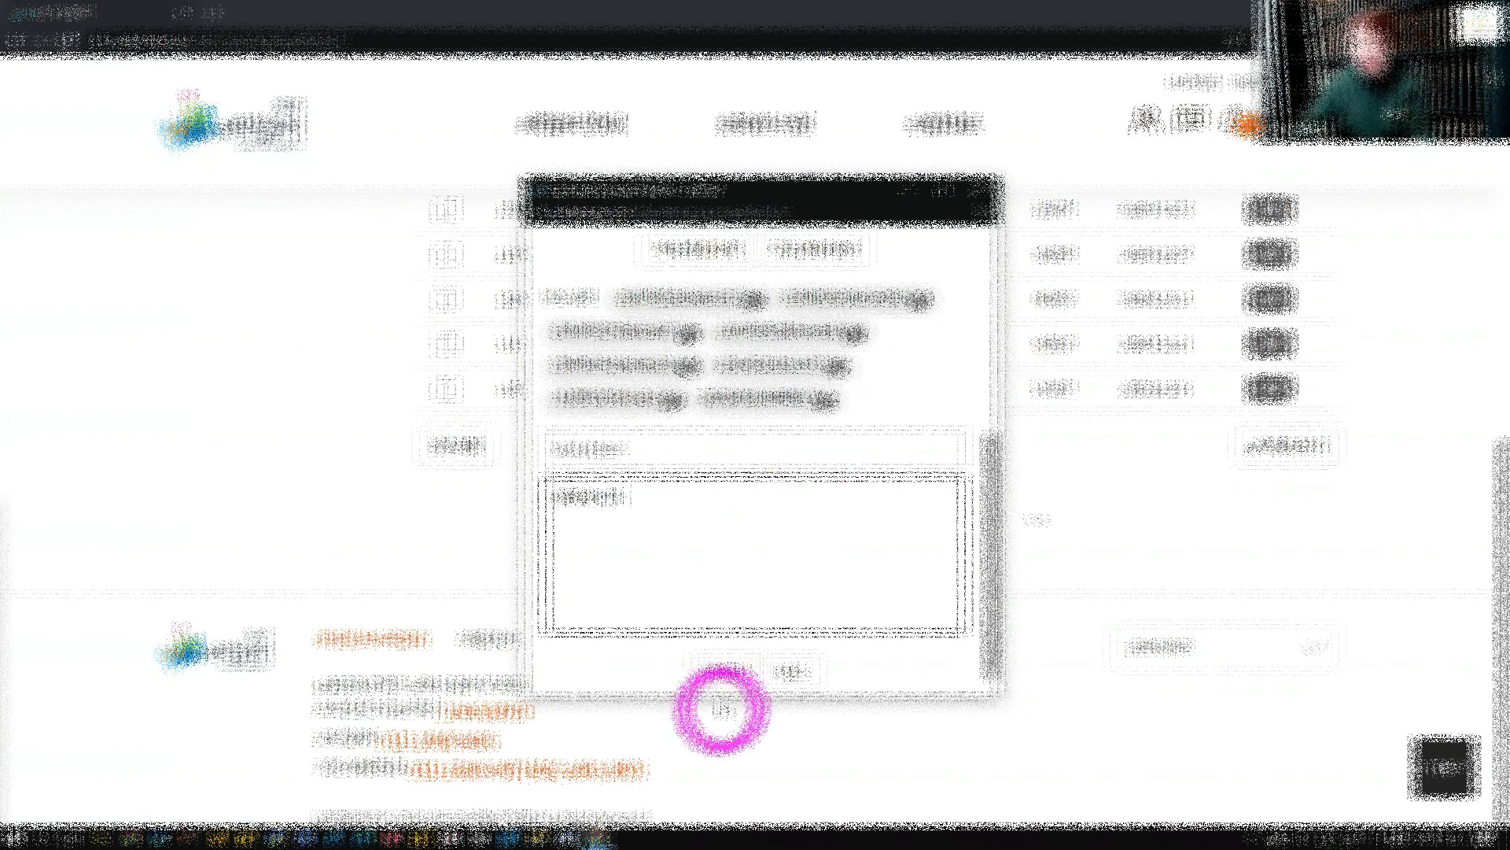
{"action": "left_click", "coordinate": [723, 675]}
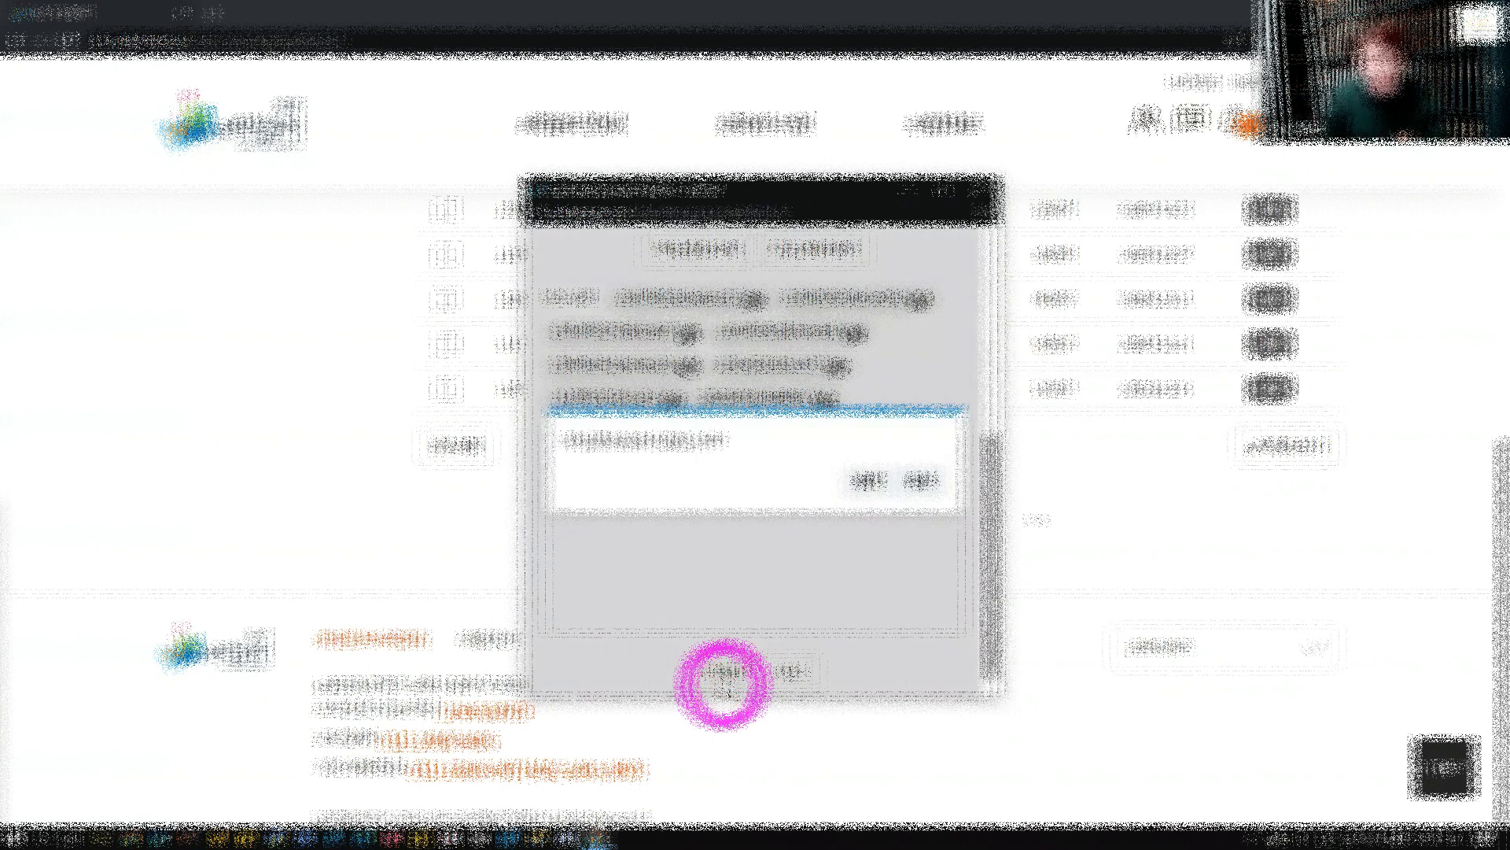
{"action": "left_click", "coordinate": [881, 484]}
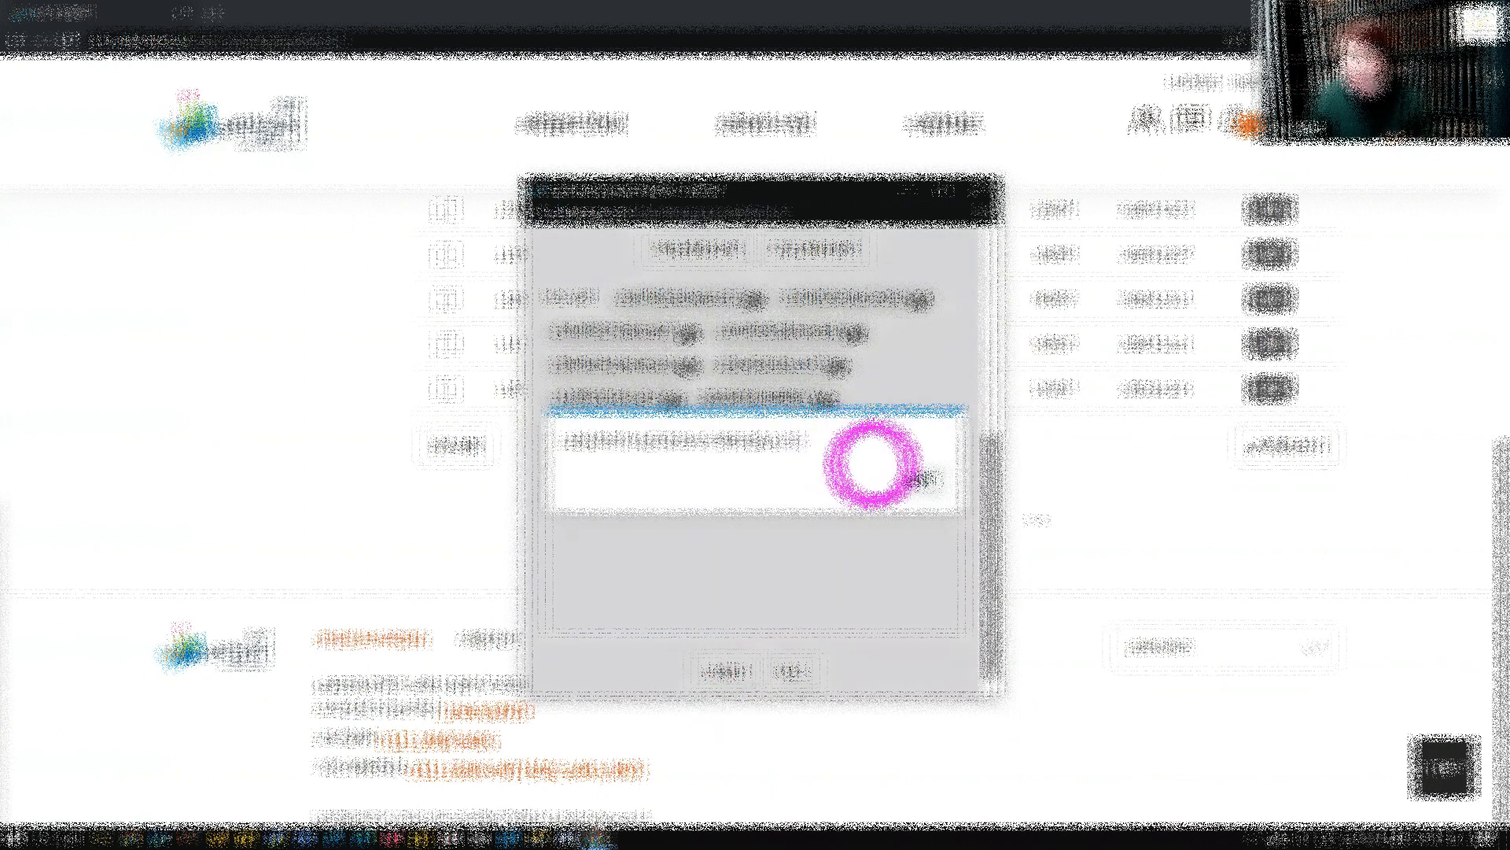
{"action": "left_click", "coordinate": [922, 475]}
{"action": "left_click", "coordinate": [297, 123]}
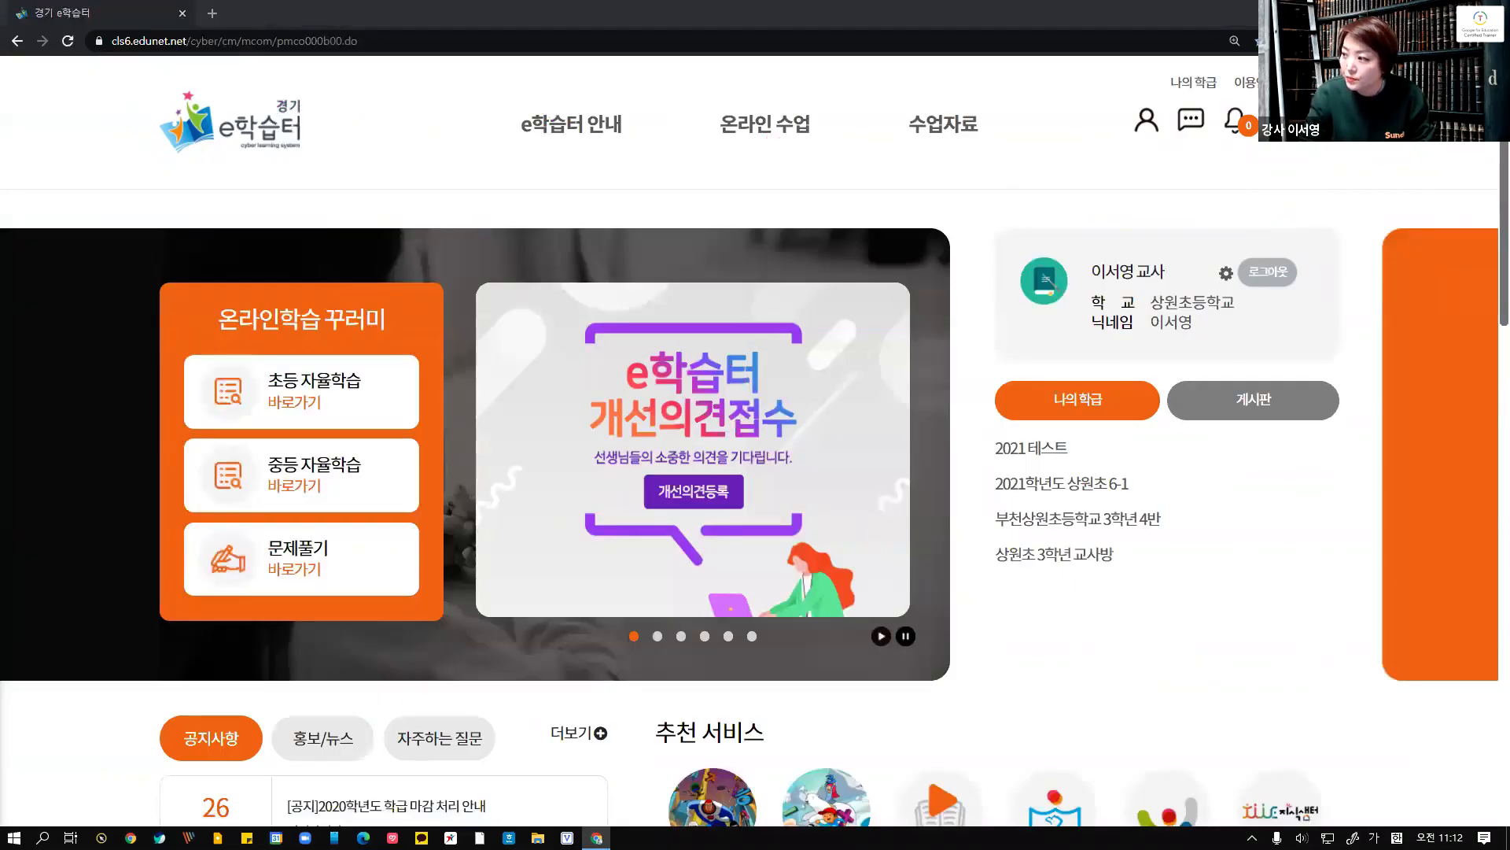
Switch to the presentation and open the tip slide on creating a teachers-only class
{"action": "key", "text": "alt+Tab"}
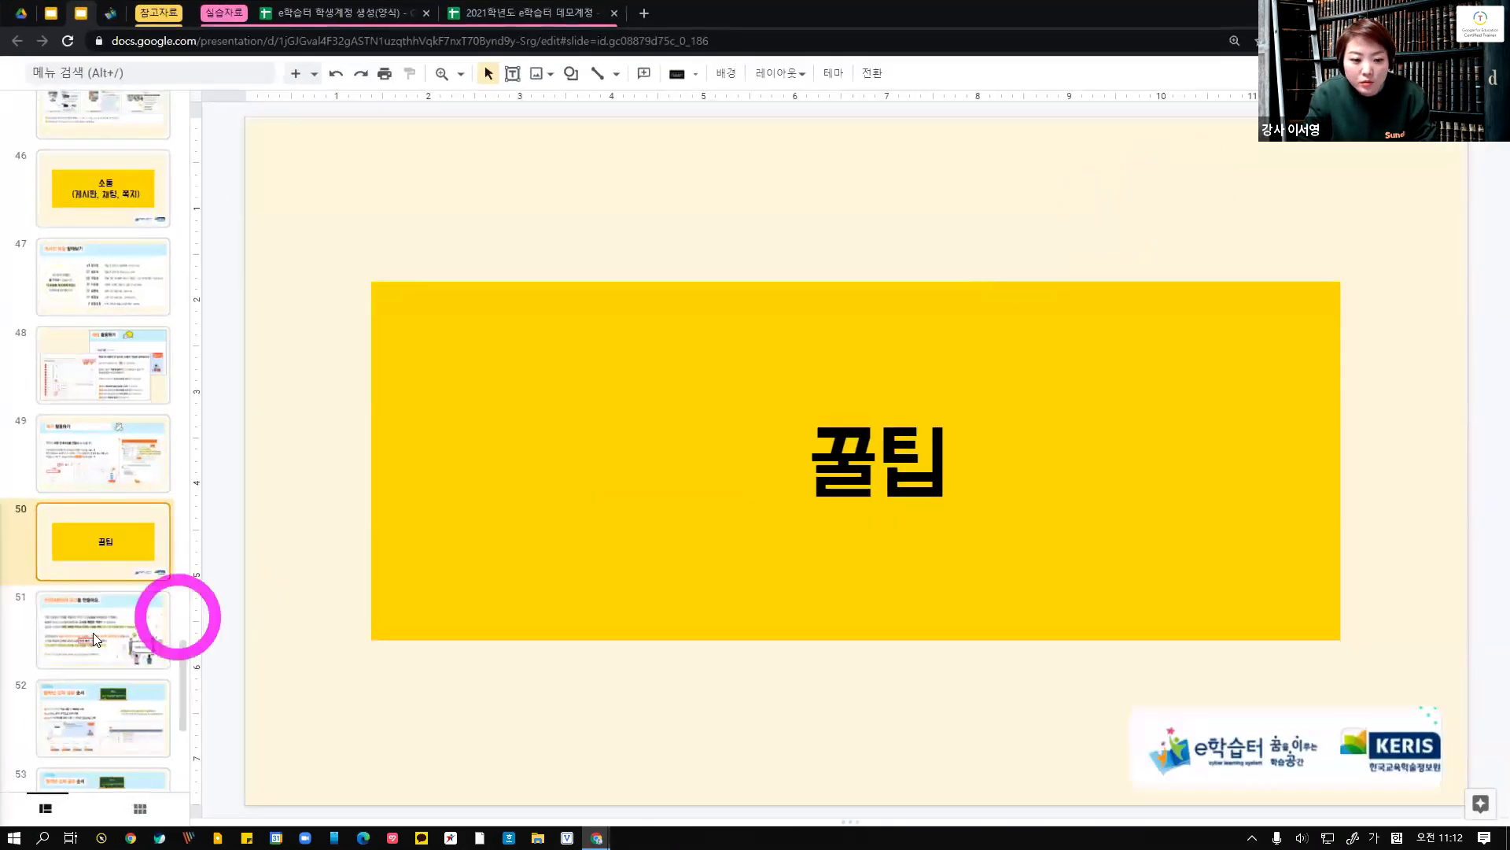
{"action": "left_click", "coordinate": [66, 641]}
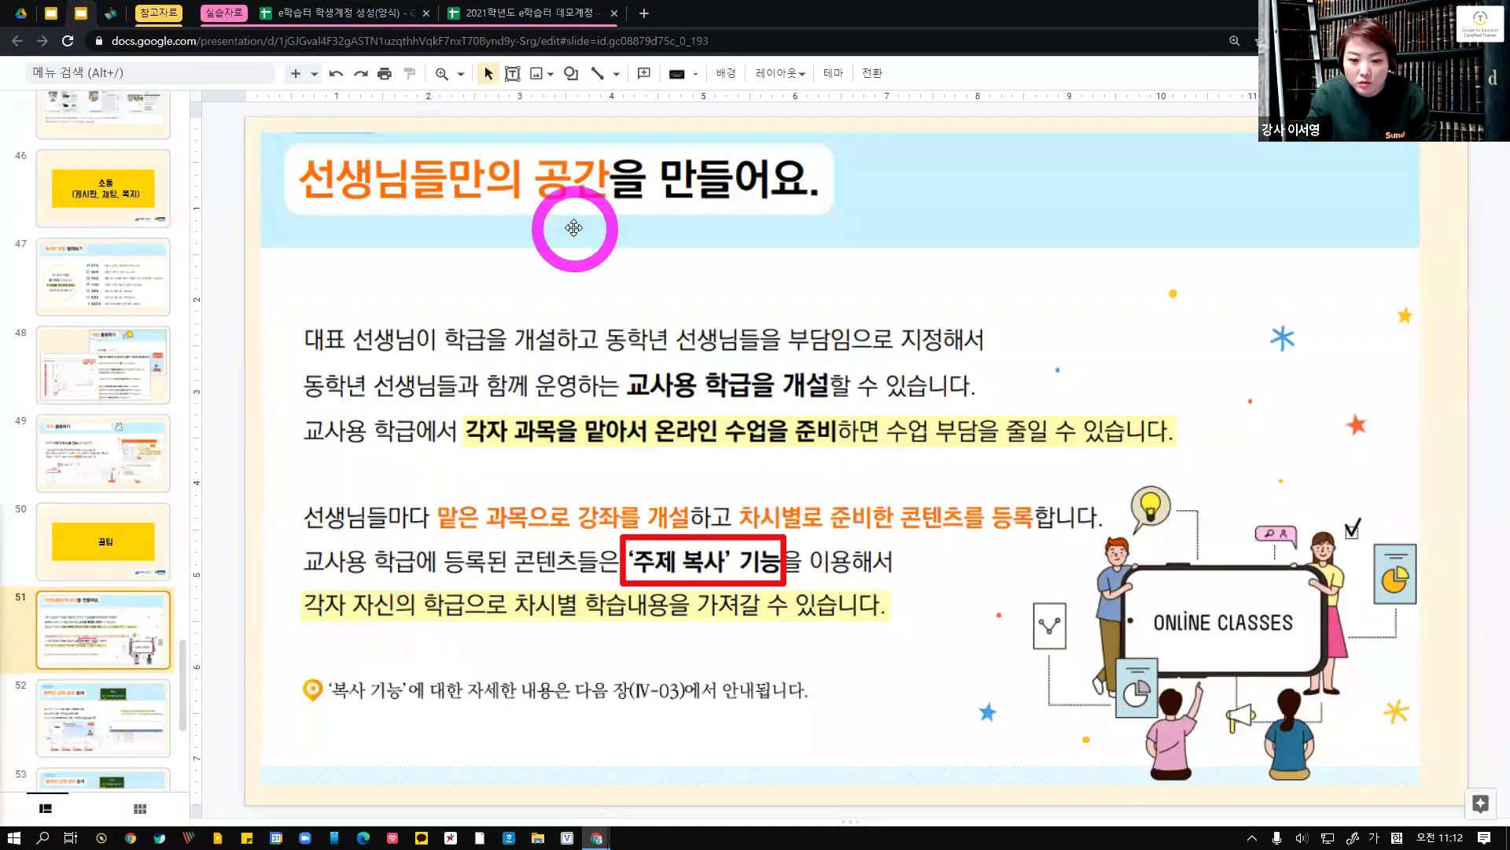
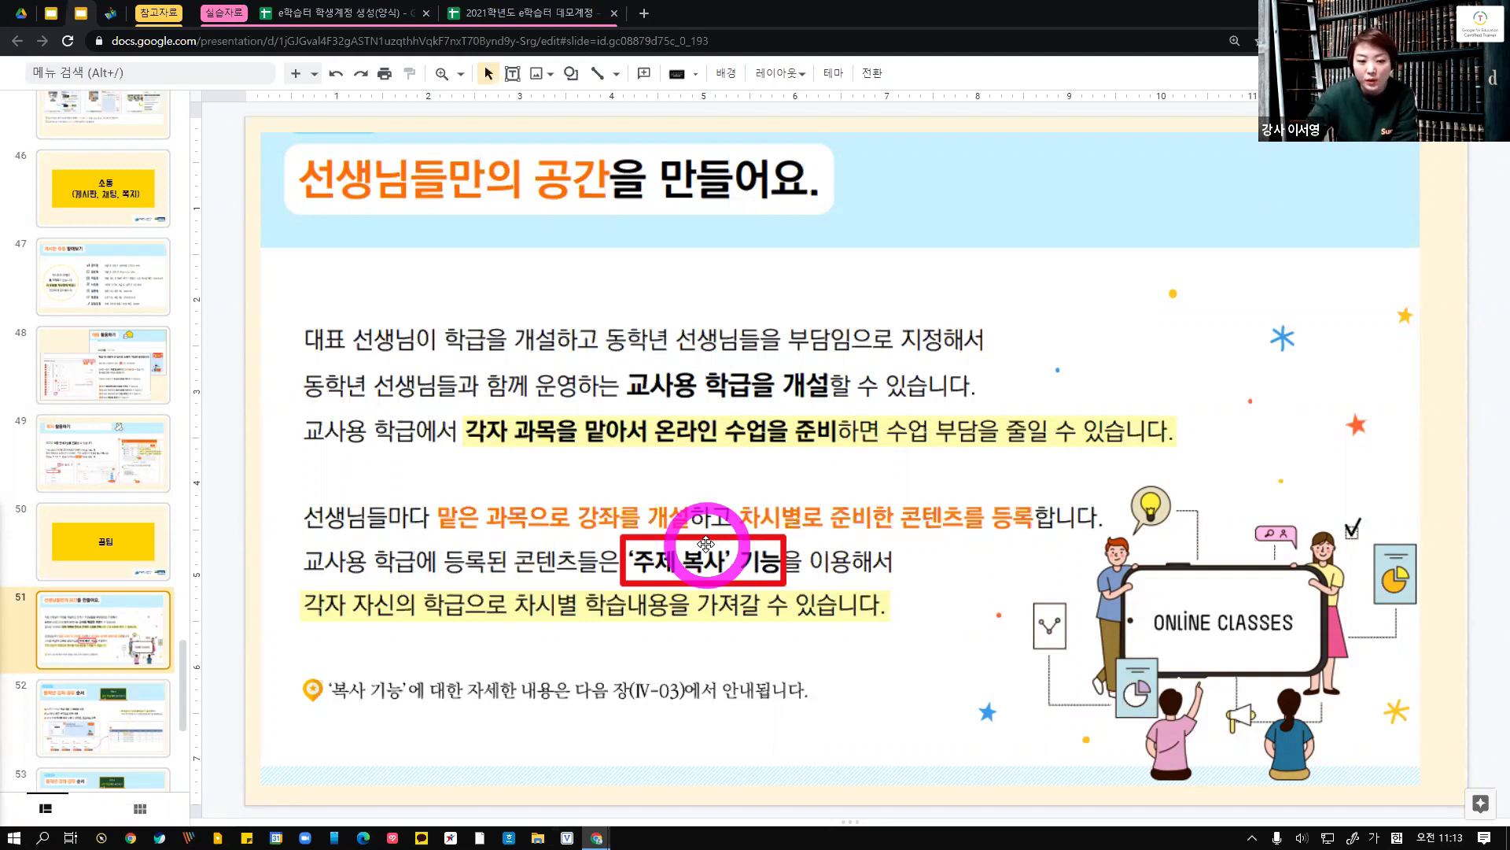
Page through the slides on same-grade course sharing, the learner's-view reminder and the video player screen
{"action": "scroll", "coordinate": [125, 641], "scroll_direction": "down", "scroll_amount": 1}
{"action": "left_click", "coordinate": [125, 640]}
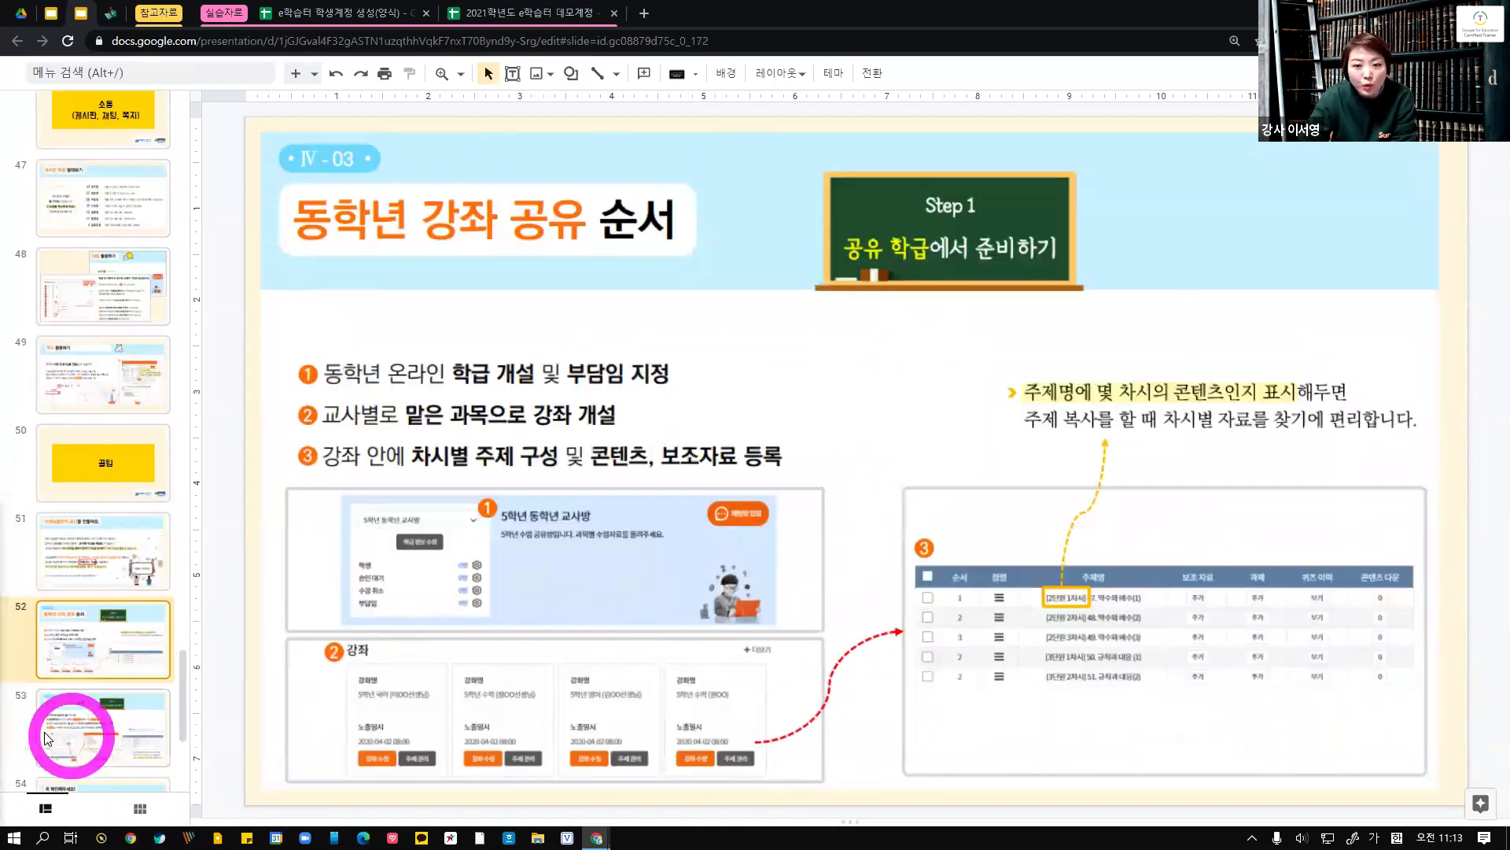
{"action": "scroll", "coordinate": [49, 710], "scroll_direction": "down", "scroll_amount": 1}
{"action": "scroll", "coordinate": [49, 710], "scroll_direction": "down", "scroll_amount": 2}
{"action": "left_click", "coordinate": [84, 499]}
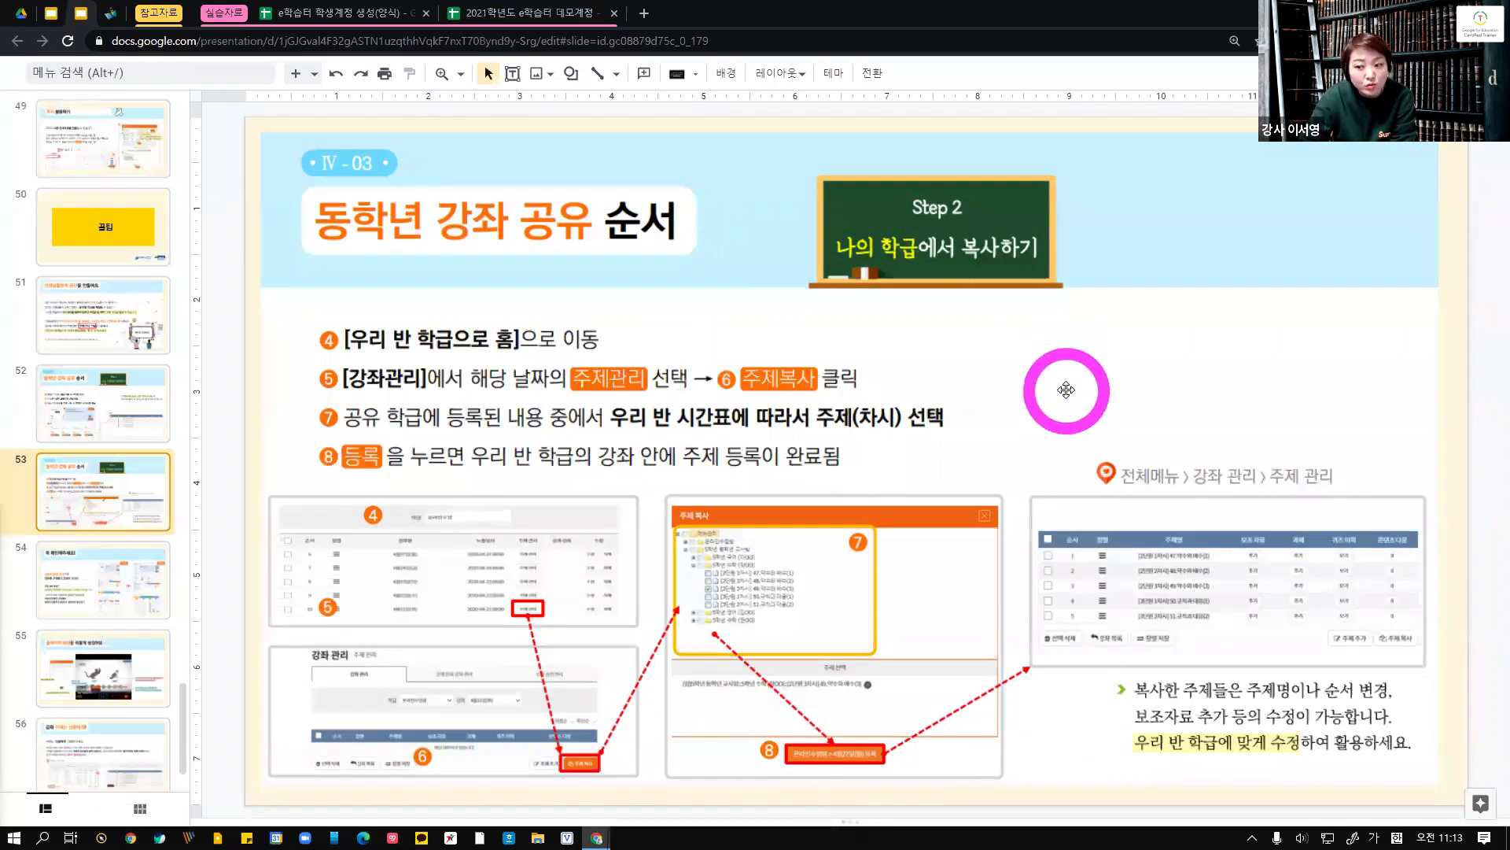
{"action": "left_click", "coordinate": [132, 586]}
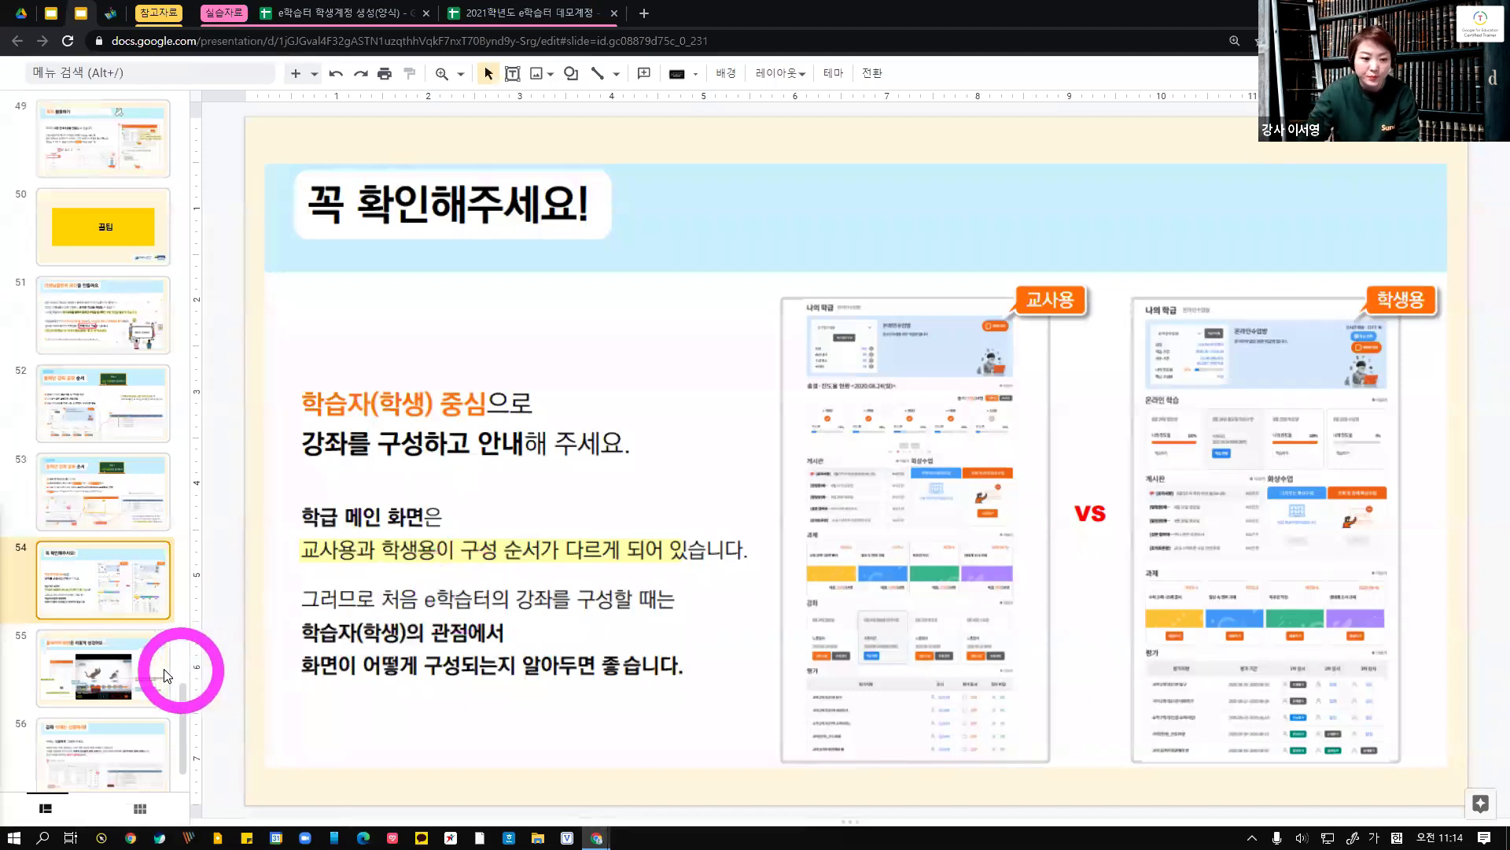
{"action": "left_click", "coordinate": [116, 680]}
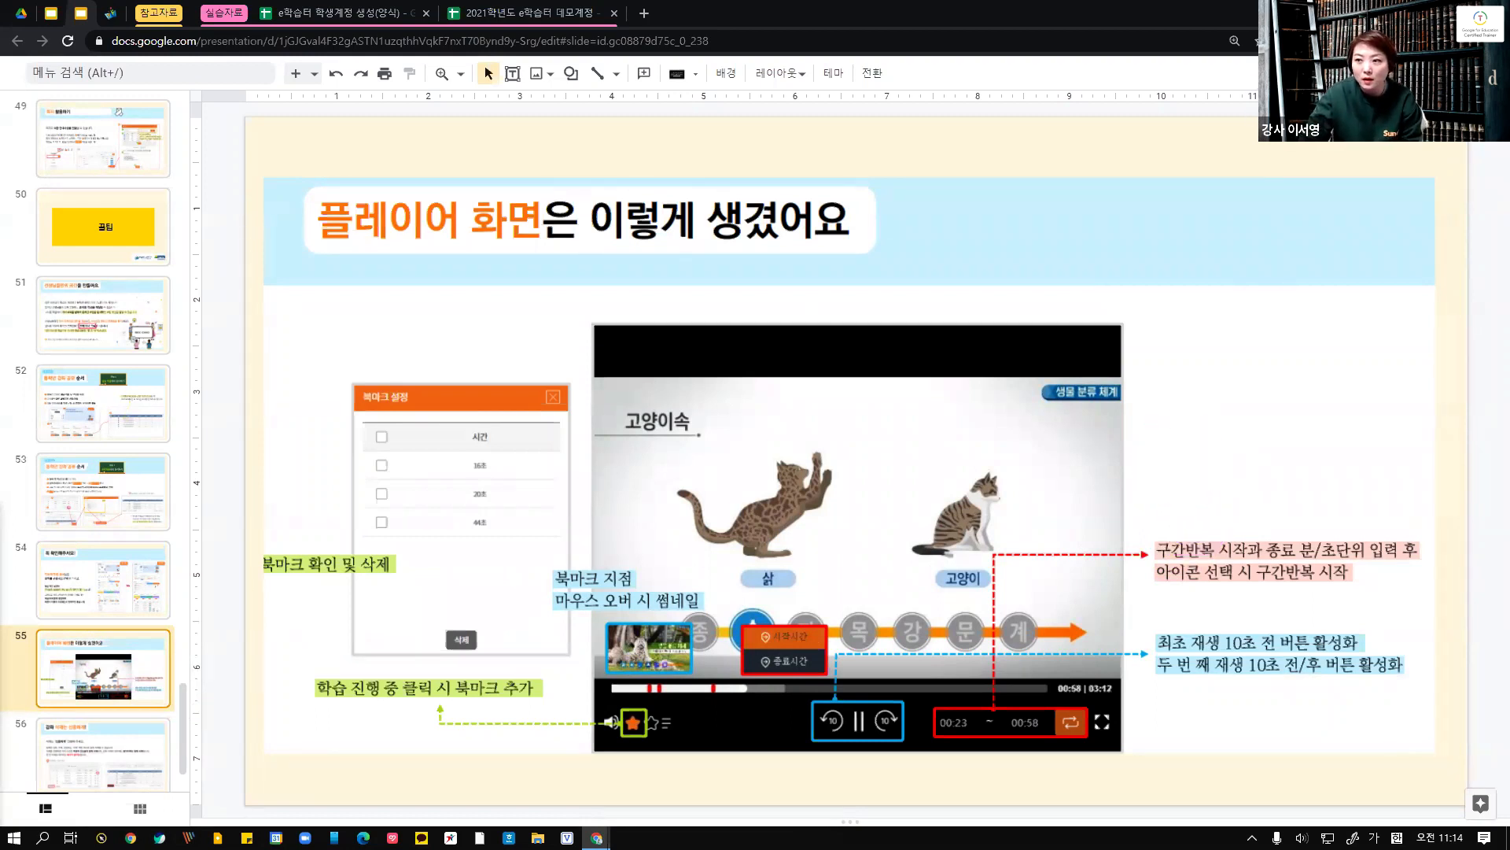
Switch to the browser, log out of the teacher account and sign in with a saved student account and its password
{"action": "key", "text": "alt+Tab"}
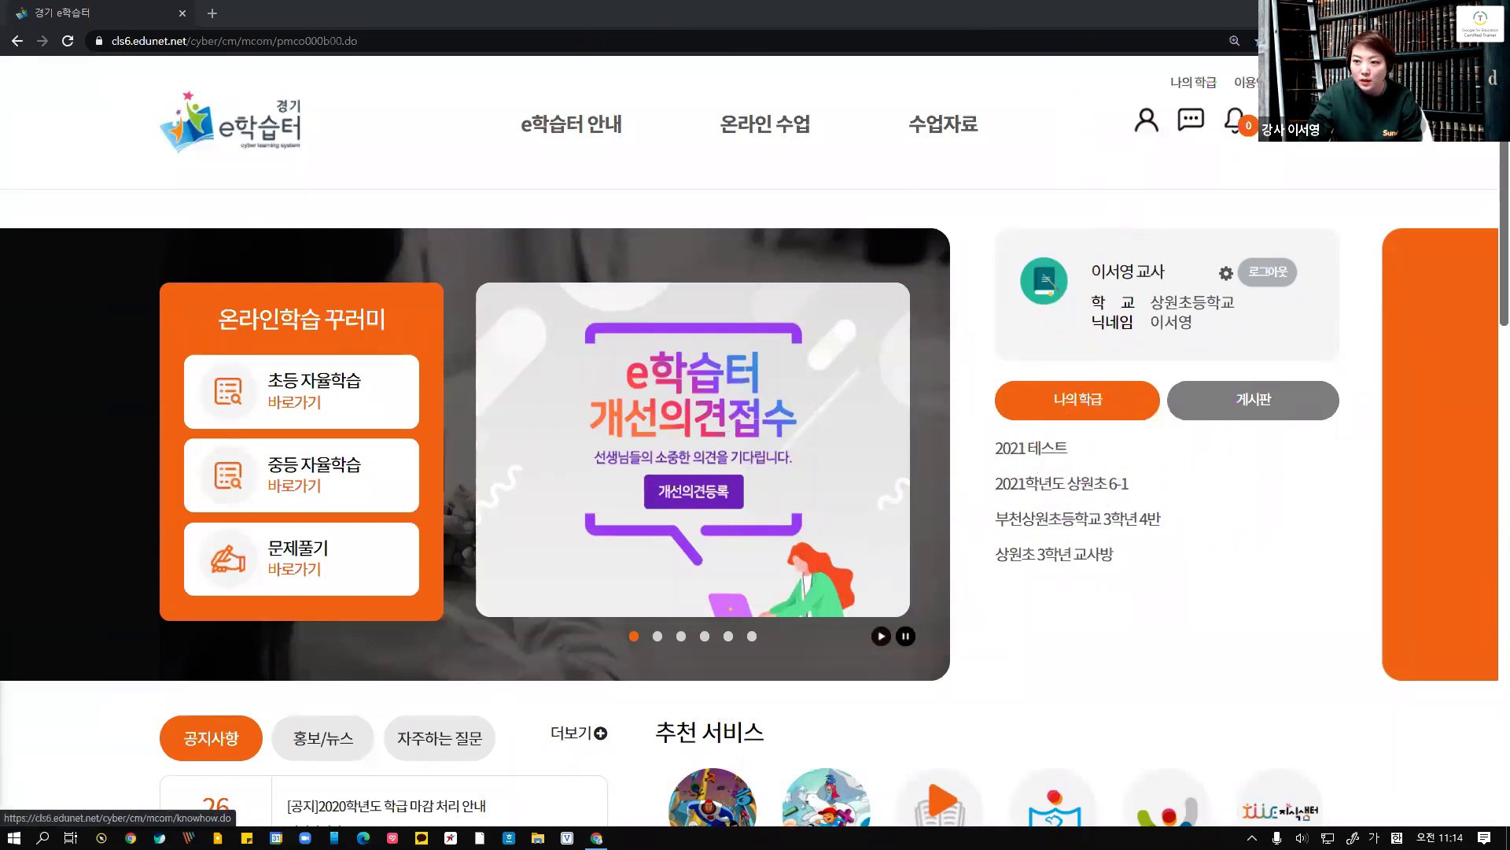
{"action": "left_click", "coordinate": [1318, 82]}
{"action": "left_click", "coordinate": [1188, 403]}
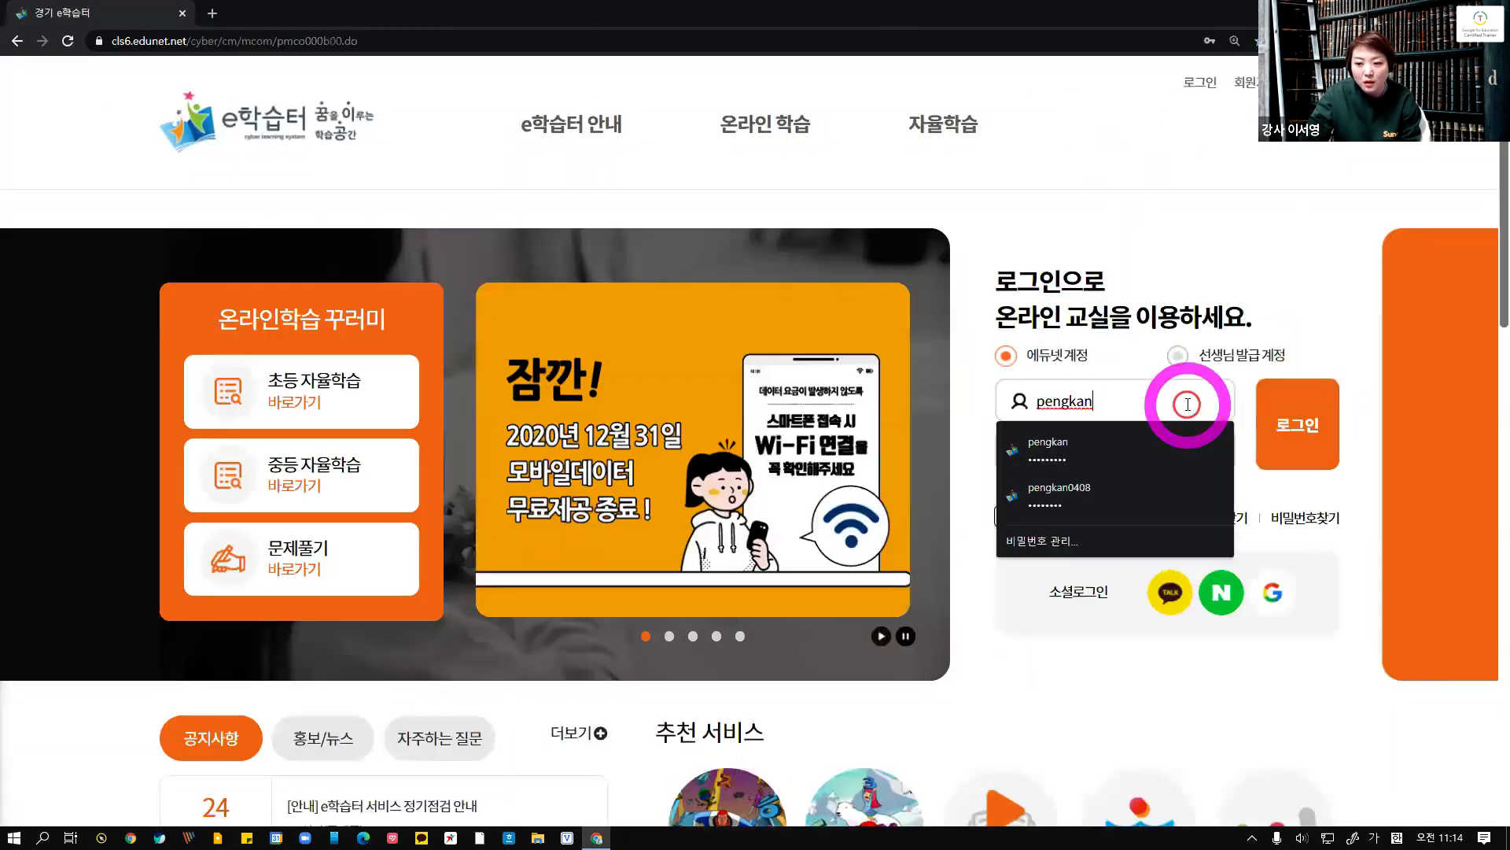
{"action": "left_click_drag", "start_coordinate": [1102, 406], "coordinate": [896, 395]}
{"action": "key", "text": "BackSpace"}
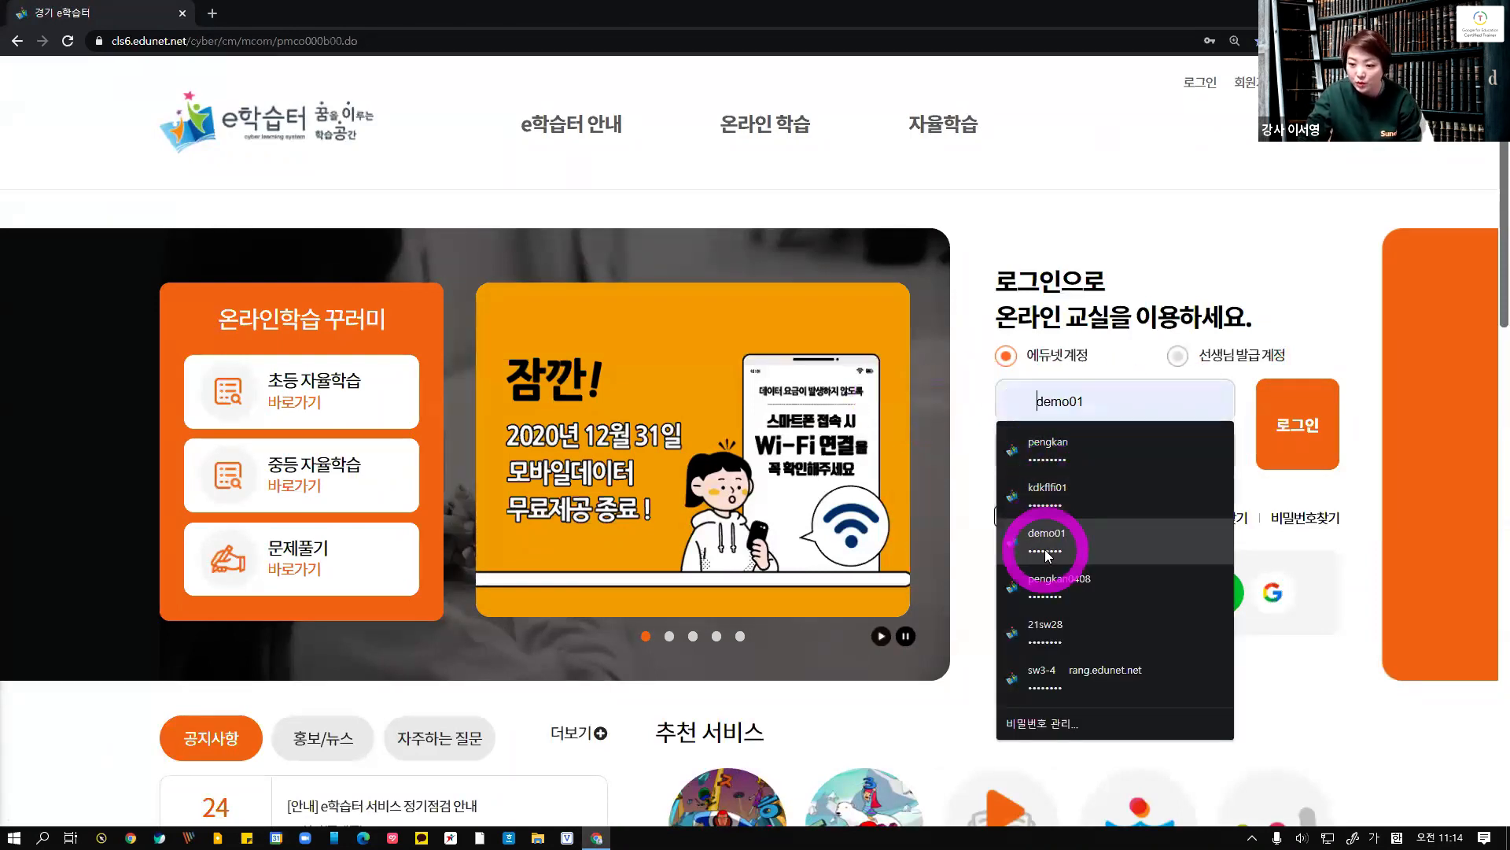
{"action": "left_click", "coordinate": [1047, 503]}
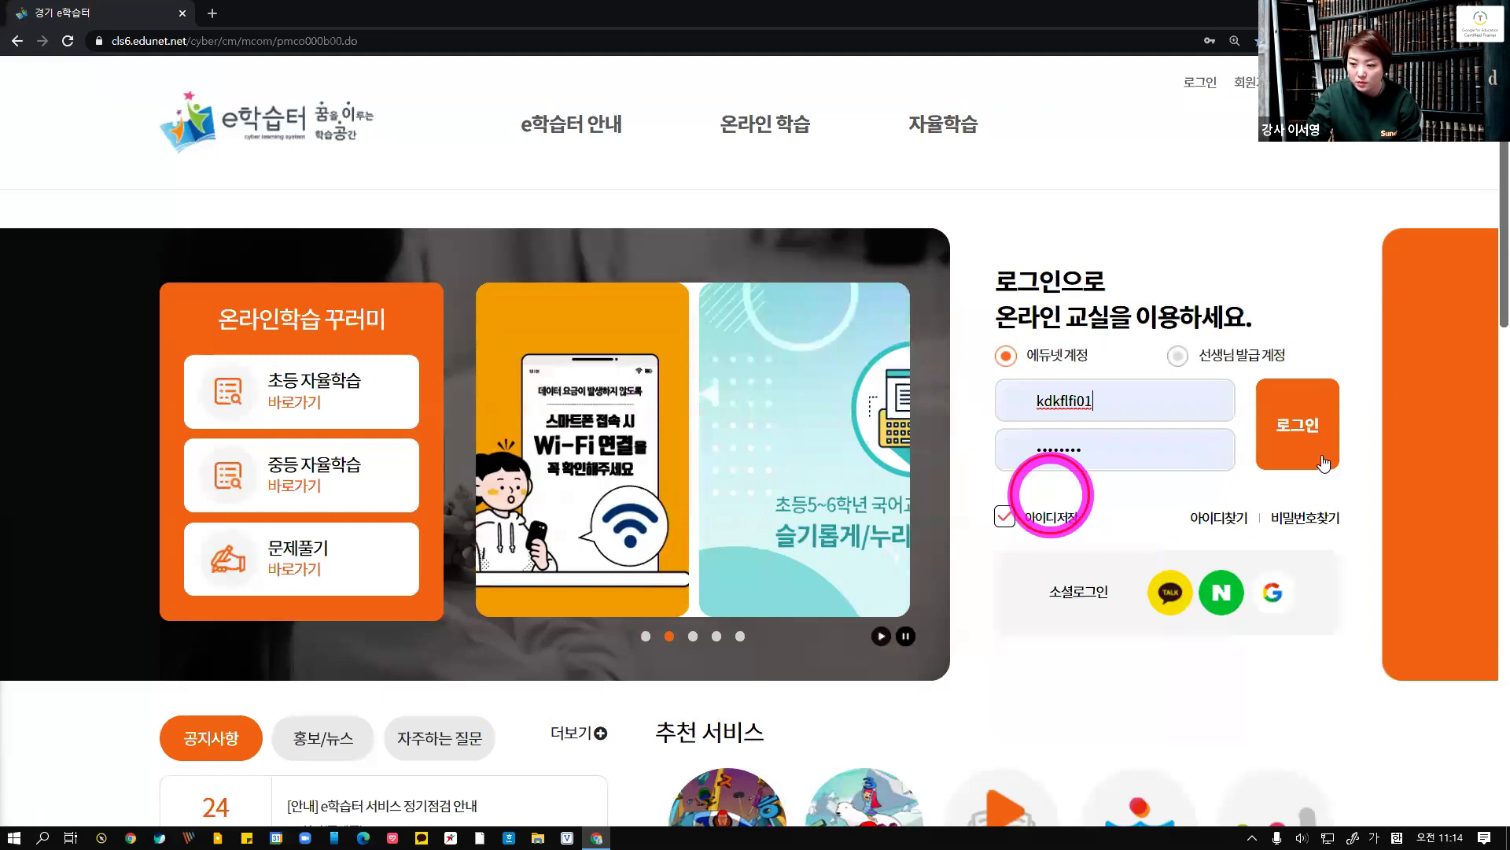
{"action": "left_click", "coordinate": [1314, 450]}
Open the student's online lesson for 2월 25일(목) and start playing its video
{"action": "left_click", "coordinate": [1020, 464]}
{"action": "scroll", "coordinate": [522, 658], "scroll_direction": "down", "scroll_amount": 5}
{"action": "left_click", "coordinate": [499, 699]}
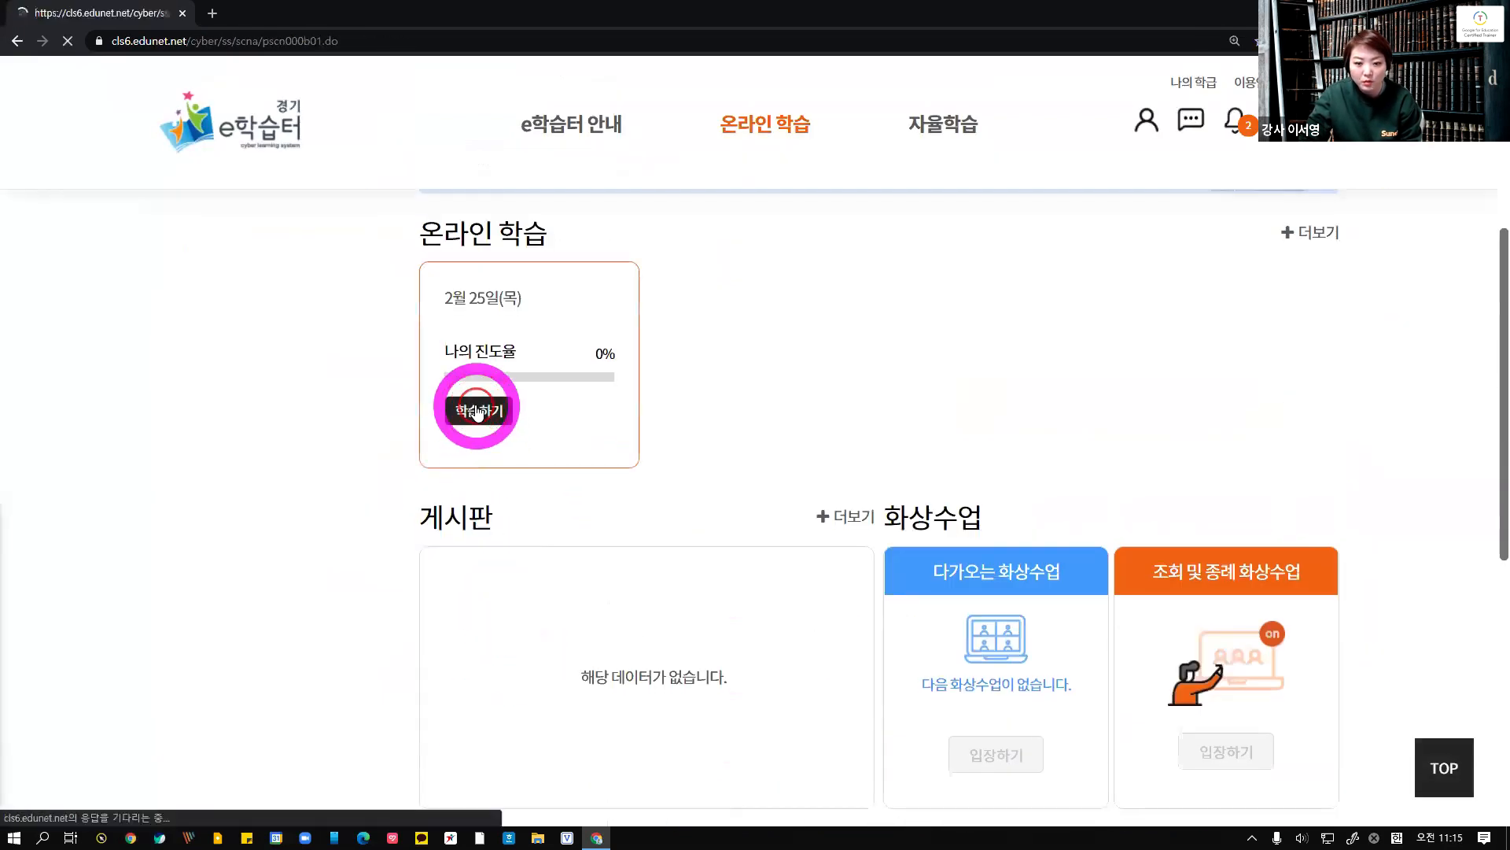
{"action": "scroll", "coordinate": [550, 624], "scroll_direction": "down", "scroll_amount": 5}
{"action": "left_click", "coordinate": [556, 526]}
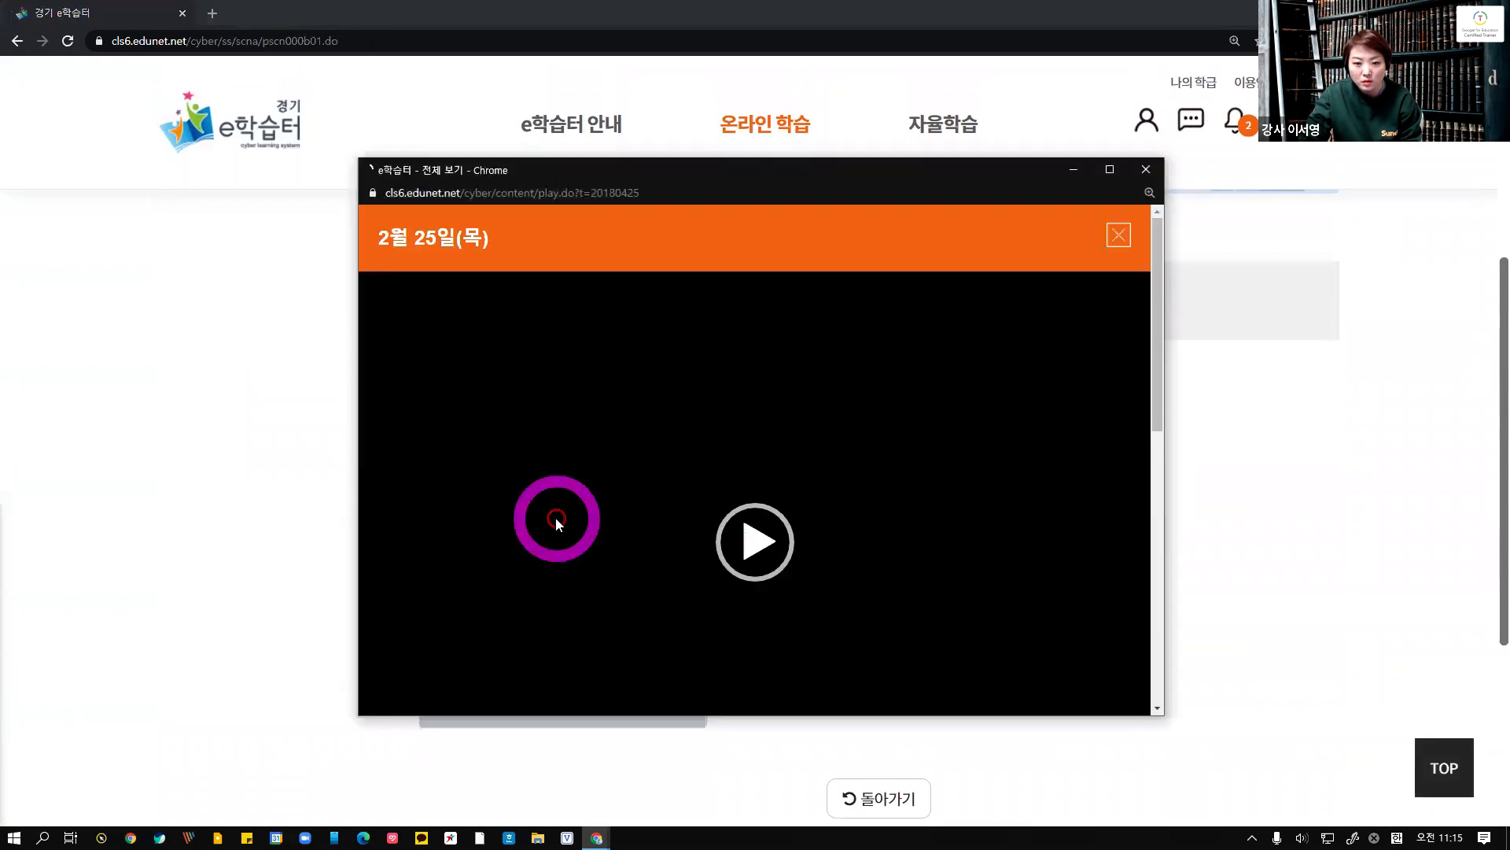
{"action": "left_click", "coordinate": [763, 530]}
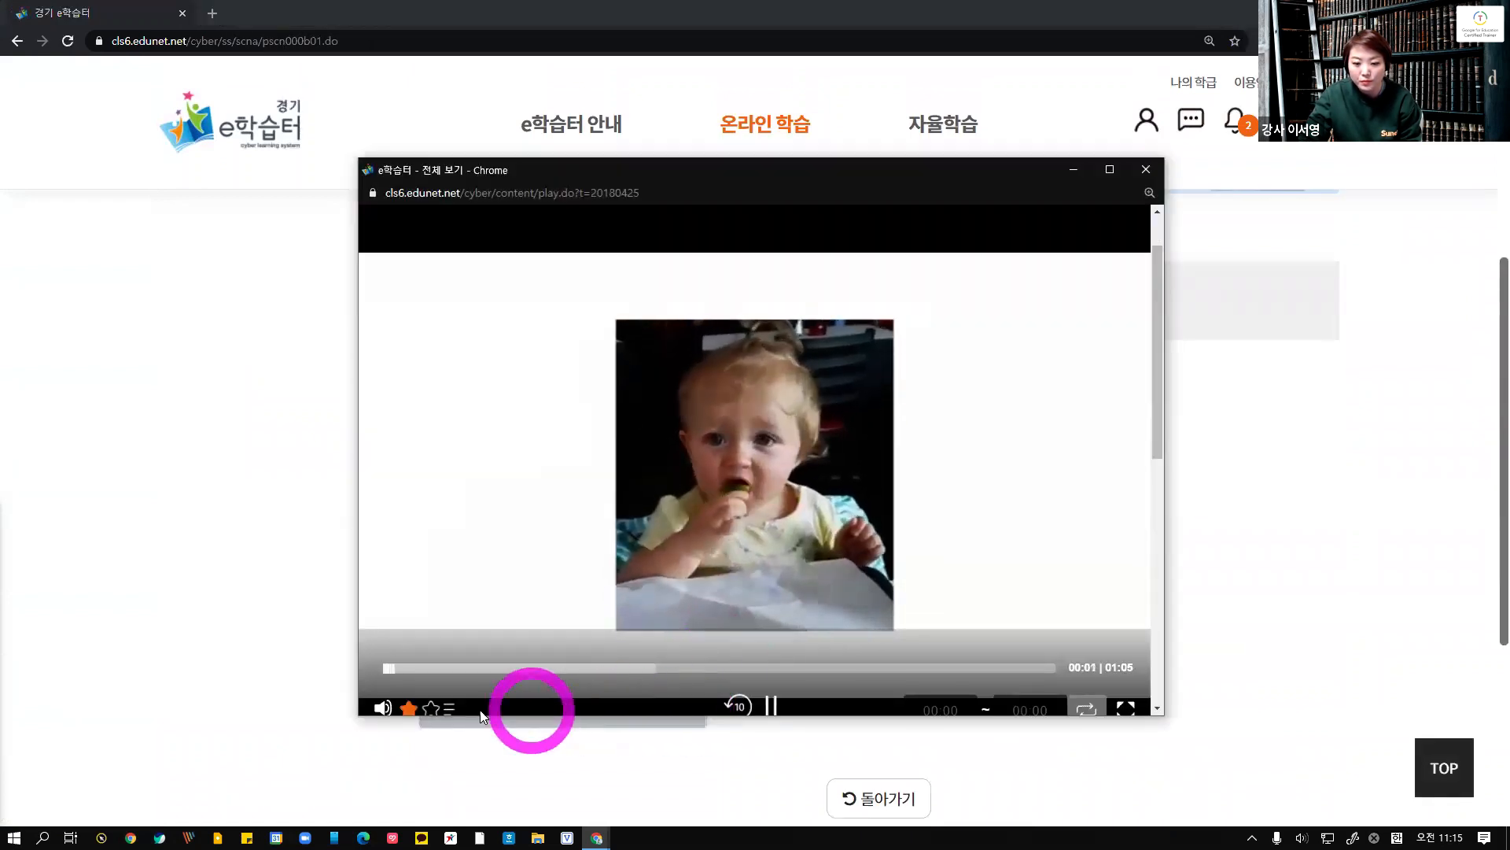
Scroll the player window to examine the video controls and the topic list with progress rates
{"action": "scroll", "coordinate": [734, 634], "scroll_direction": "down", "scroll_amount": 2}
{"action": "scroll", "coordinate": [735, 616], "scroll_direction": "up", "scroll_amount": 1}
{"action": "scroll", "coordinate": [738, 617], "scroll_direction": "down", "scroll_amount": 5}
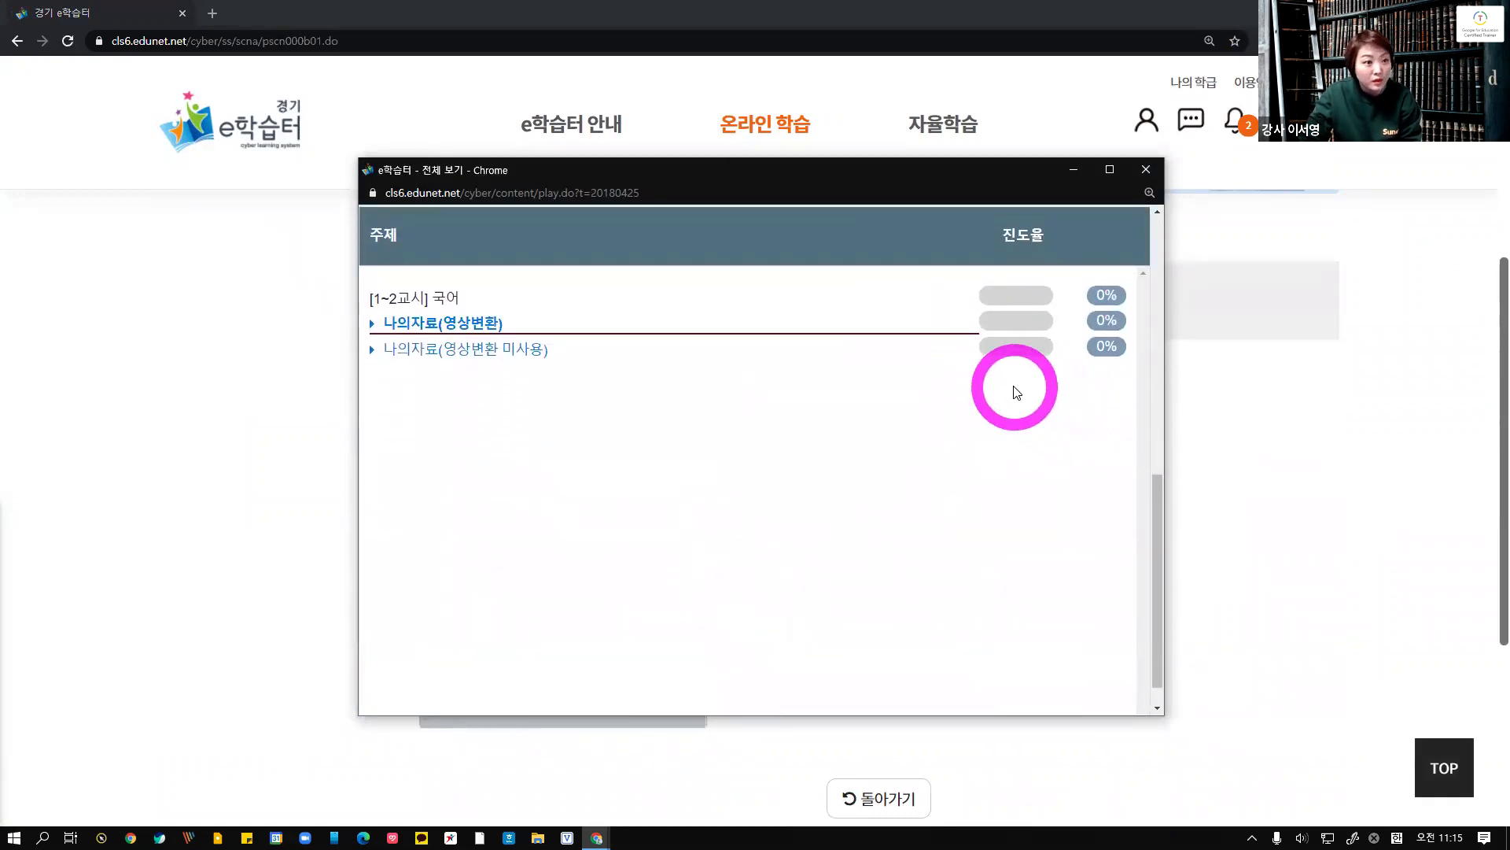
{"action": "scroll", "coordinate": [1038, 425], "scroll_direction": "up", "scroll_amount": 5}
{"action": "mouse_move", "coordinate": [391, 496]}
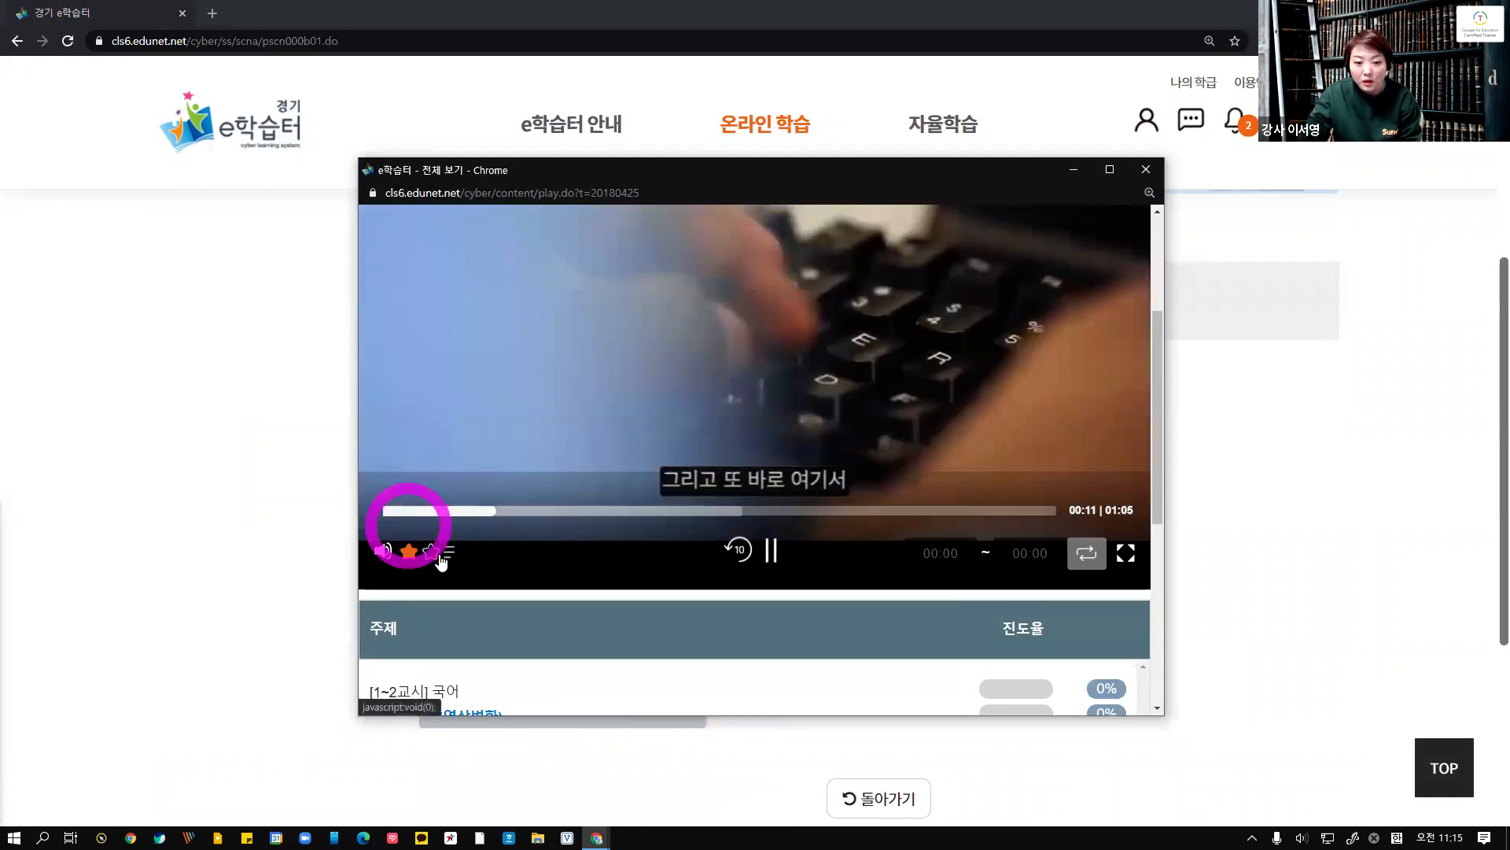
{"action": "scroll", "coordinate": [440, 556], "scroll_direction": "down", "scroll_amount": 2}
{"action": "scroll", "coordinate": [444, 535], "scroll_direction": "up", "scroll_amount": 1}
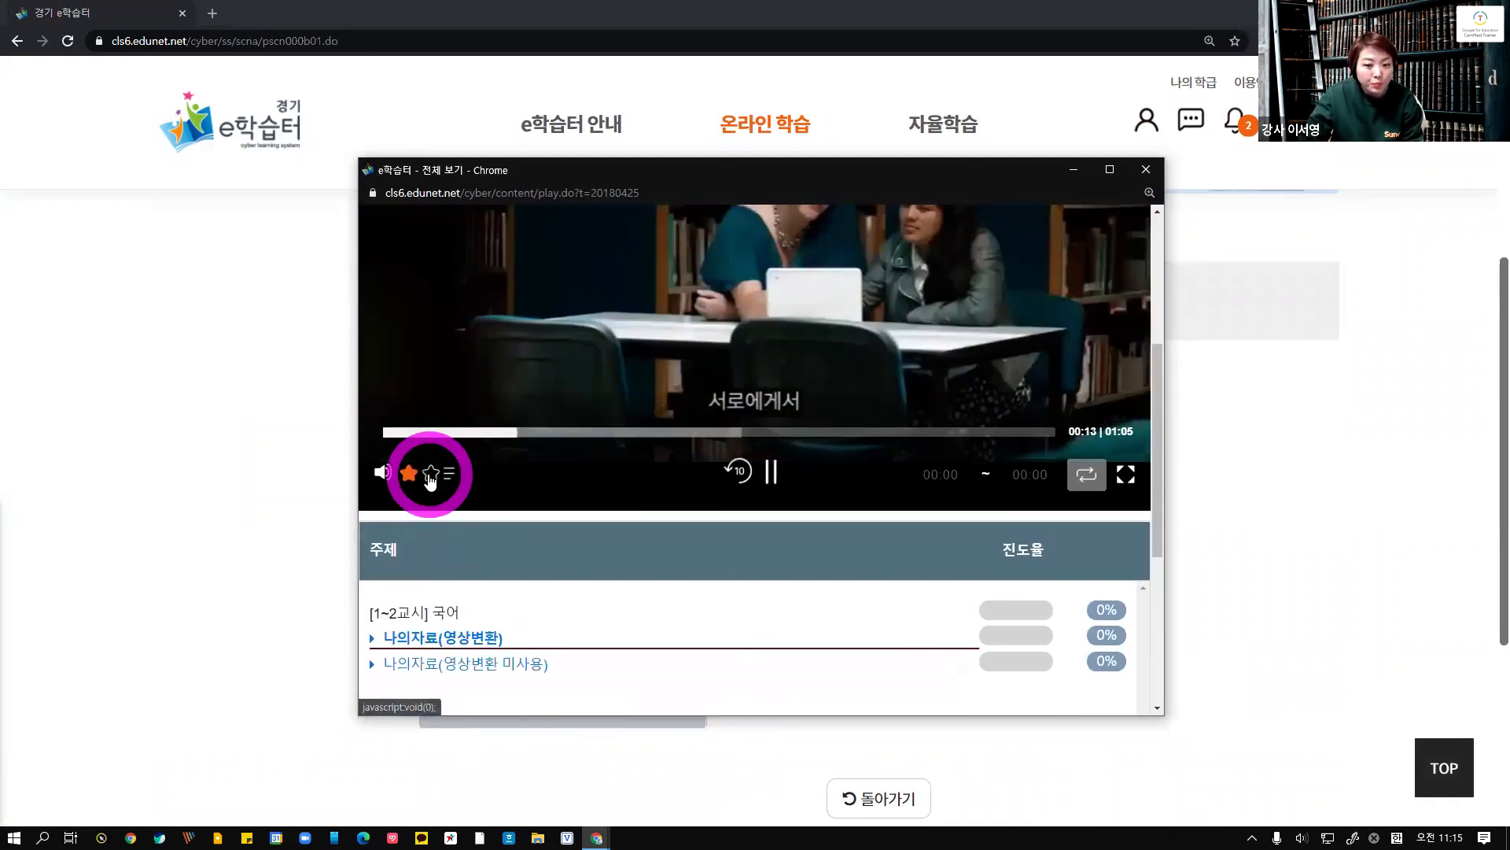
Open the bookmark settings of the video, tick the select-all box and close the panel
{"action": "left_click", "coordinate": [430, 476]}
{"action": "left_click", "coordinate": [634, 327]}
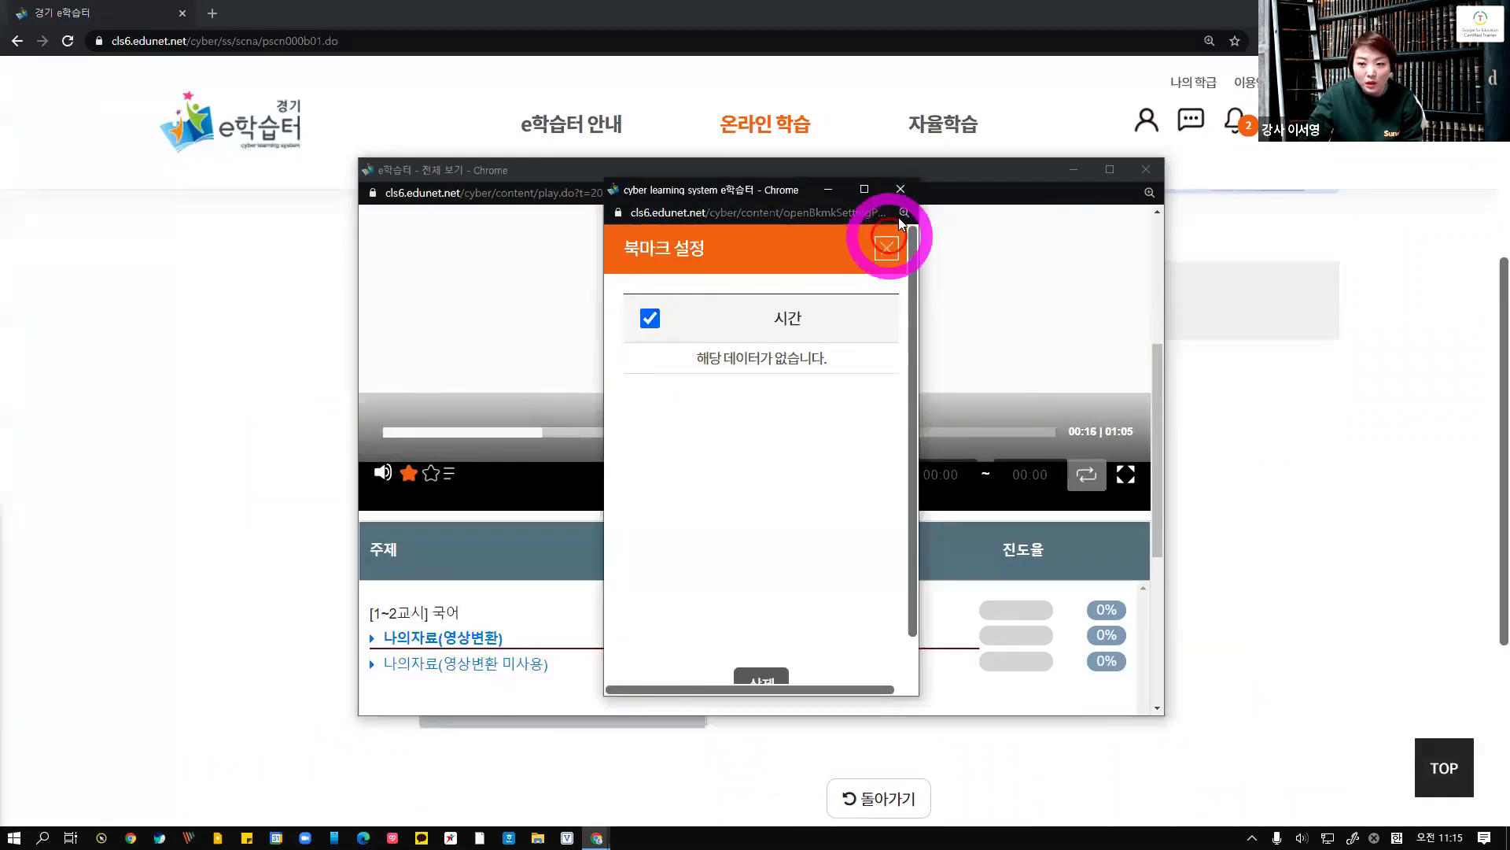
{"action": "left_click", "coordinate": [896, 228]}
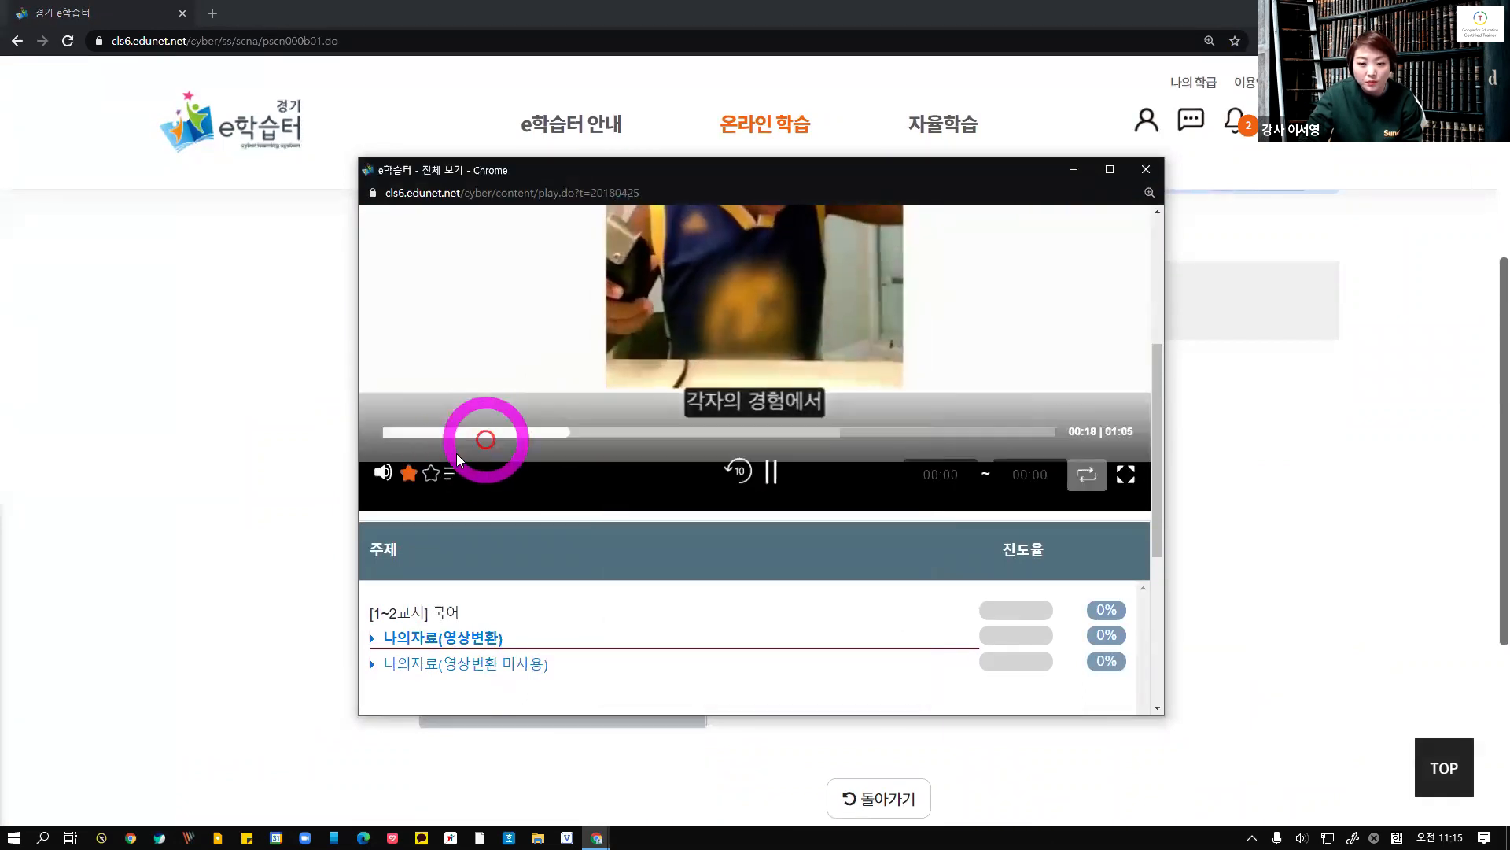
Pause the video, reopen the bookmark settings, tick the select-all box and close it again
{"action": "left_click", "coordinate": [771, 472]}
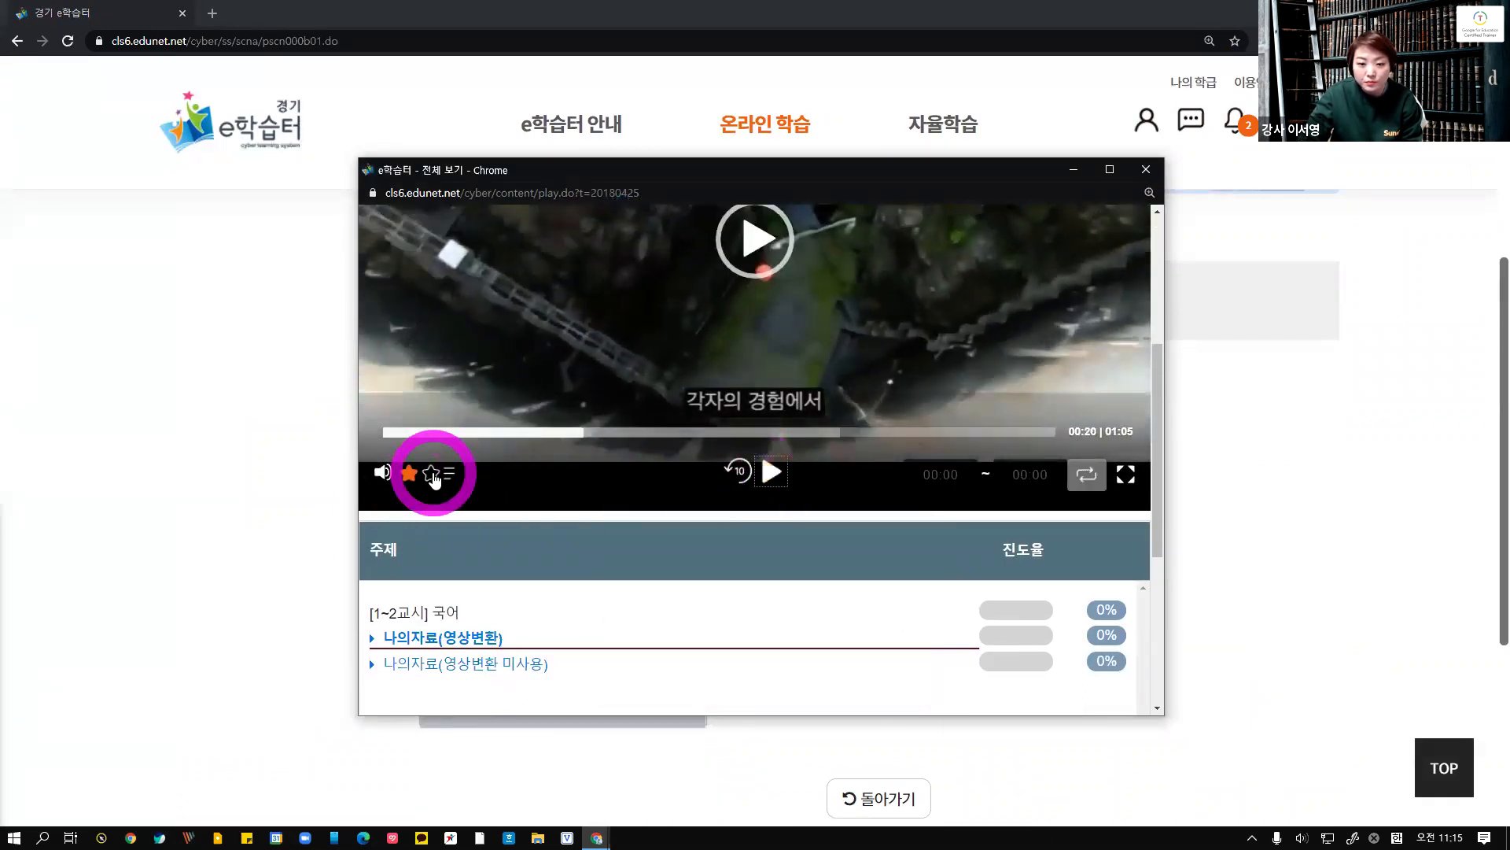
{"action": "left_click", "coordinate": [431, 473]}
{"action": "left_click", "coordinate": [650, 318]}
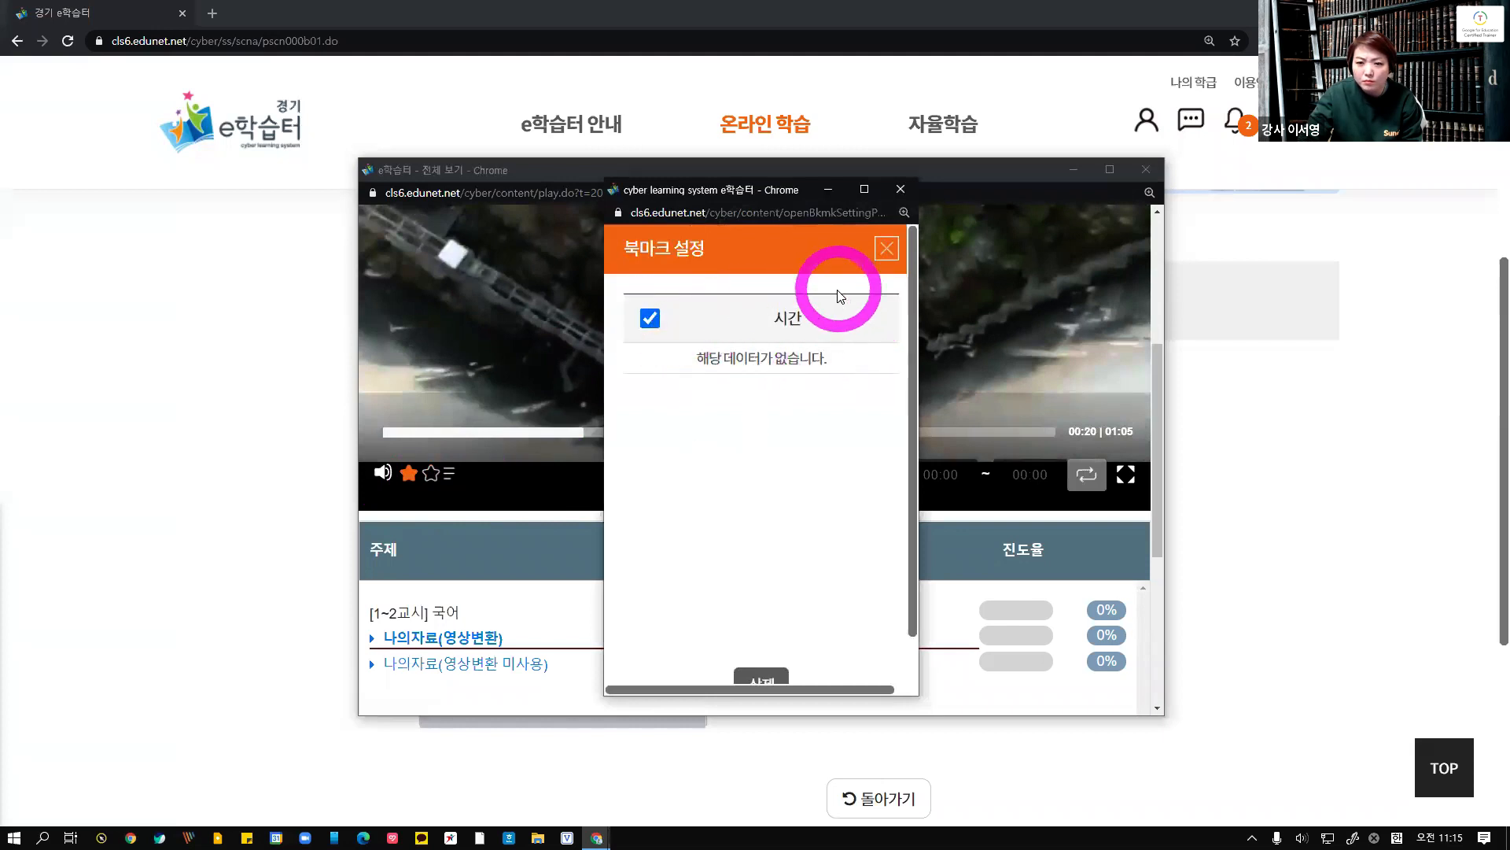
{"action": "left_click", "coordinate": [884, 249]}
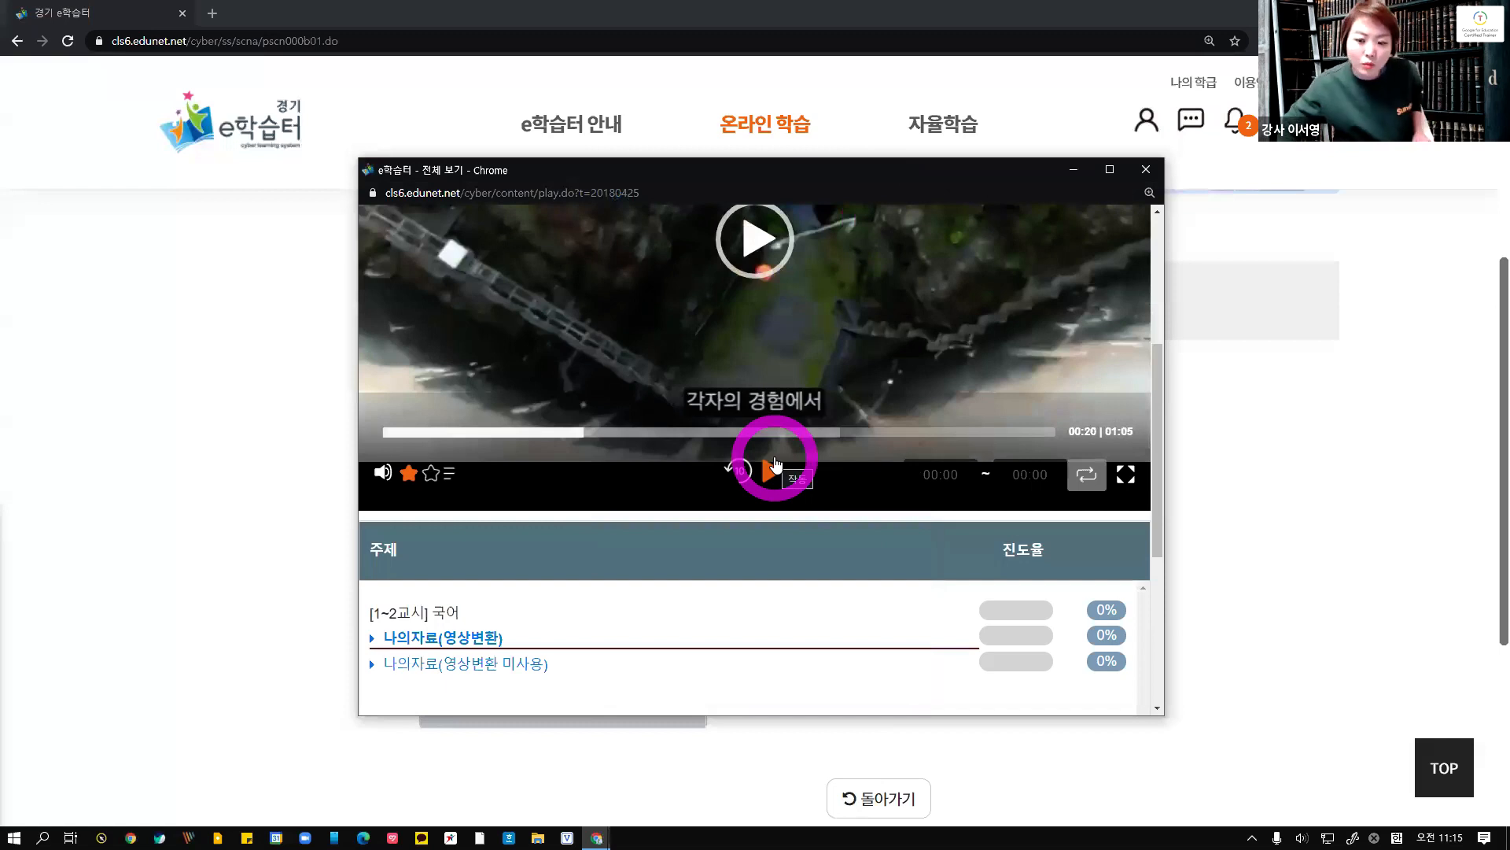
Rewind the video 10 seconds, dismiss the alert, and select the section-repeat start and end time fields
{"action": "left_click", "coordinate": [757, 473]}
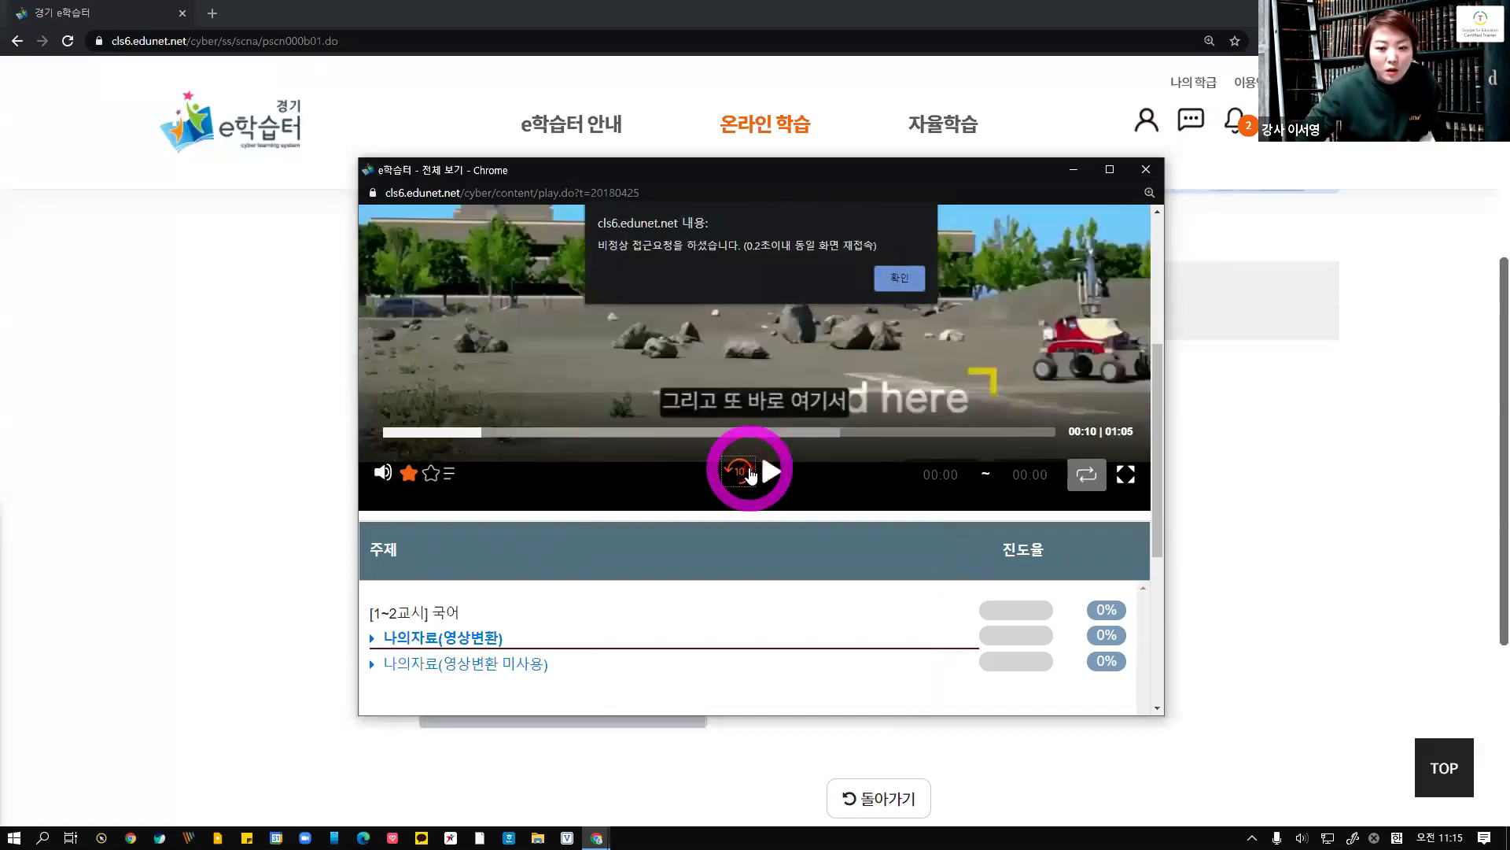
{"action": "left_click", "coordinate": [902, 280]}
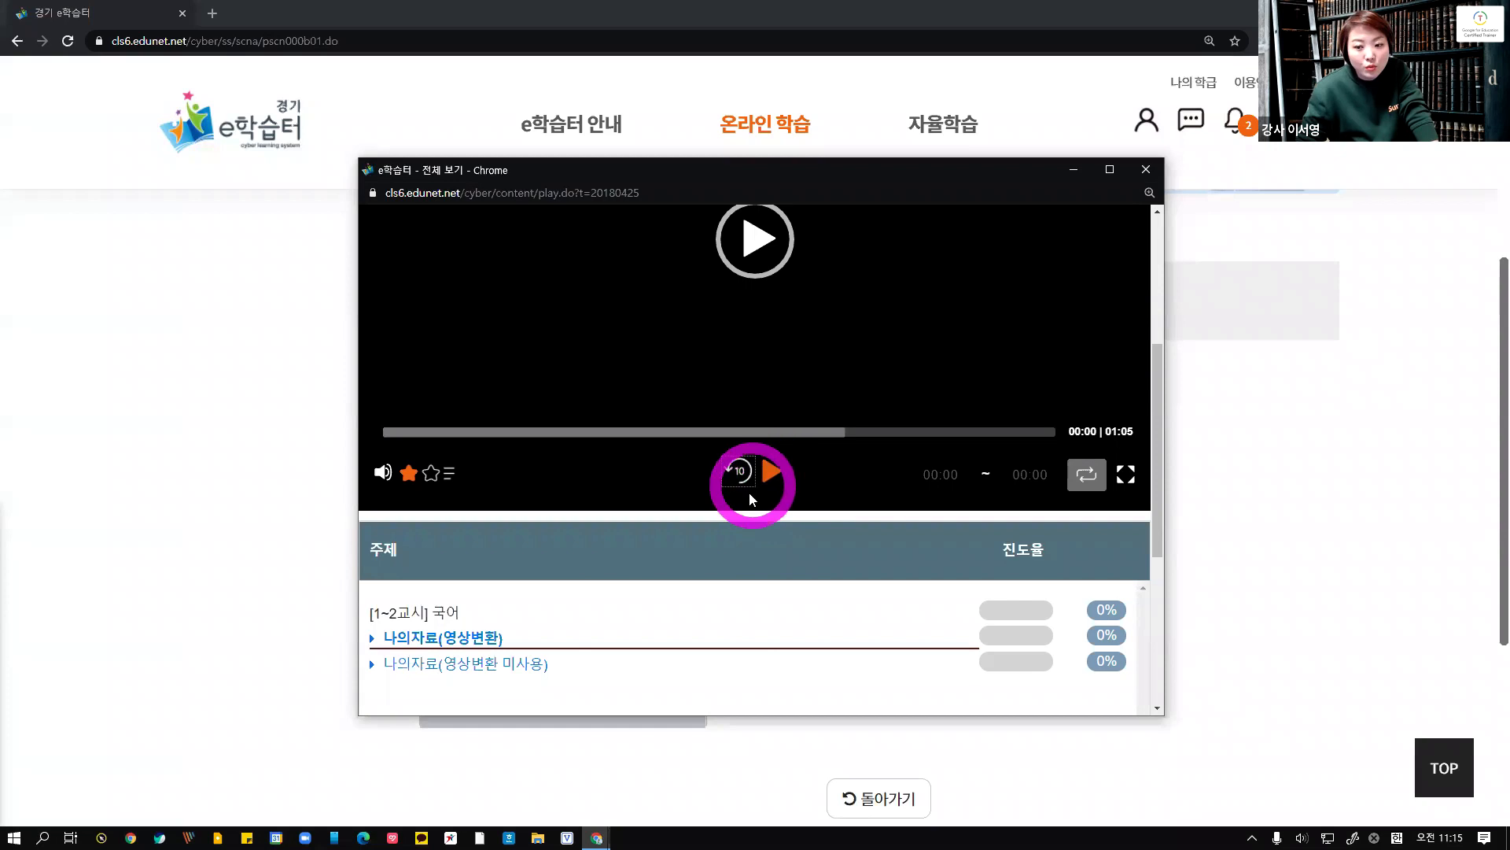
{"action": "left_click", "coordinate": [941, 475]}
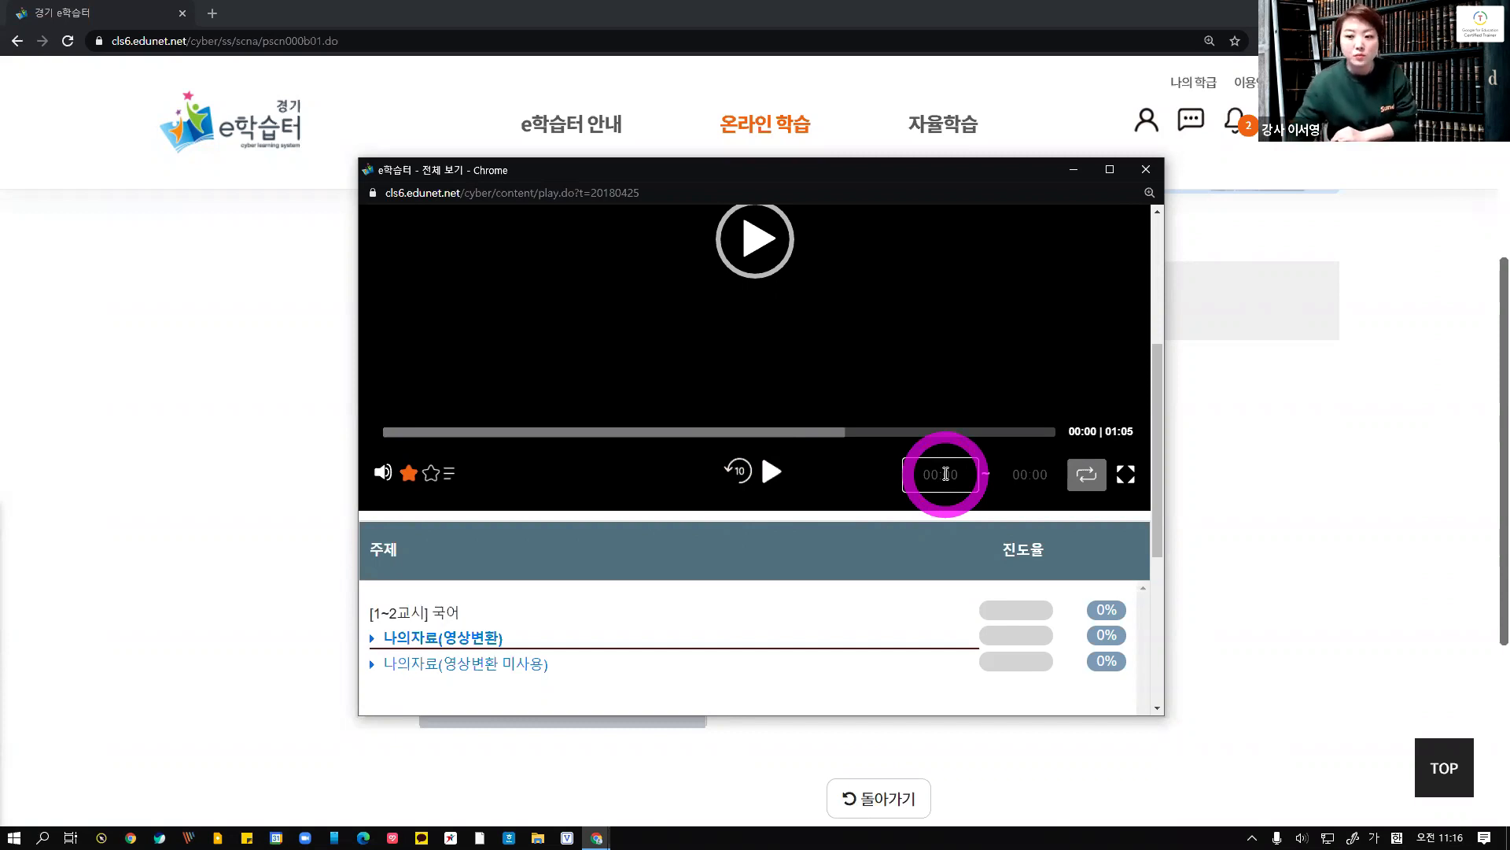
{"action": "left_click", "coordinate": [1028, 472]}
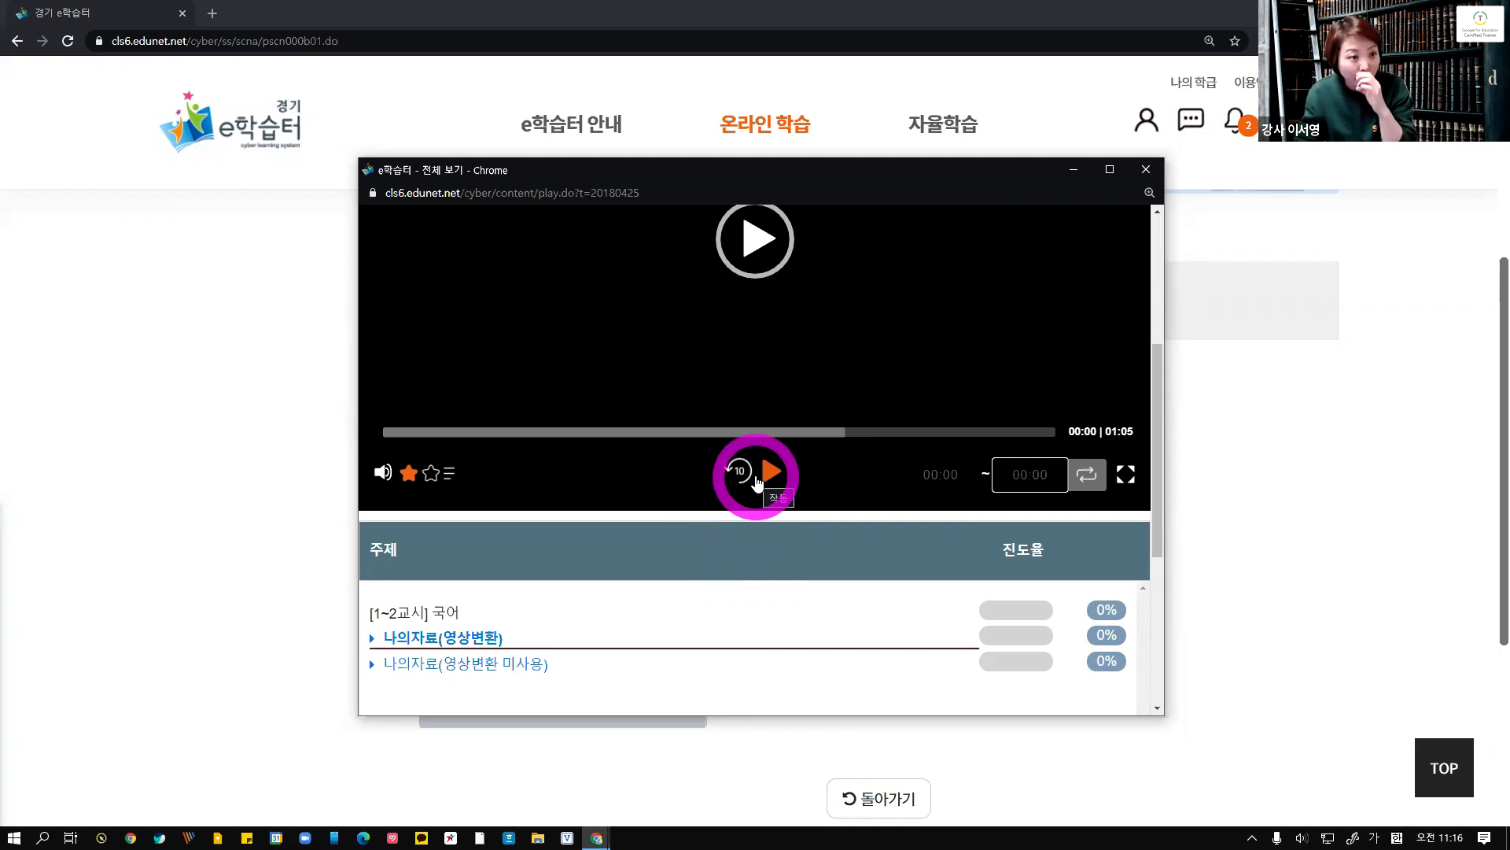
Close the player window and return to the e학습터 home page
{"action": "left_click", "coordinate": [1145, 169]}
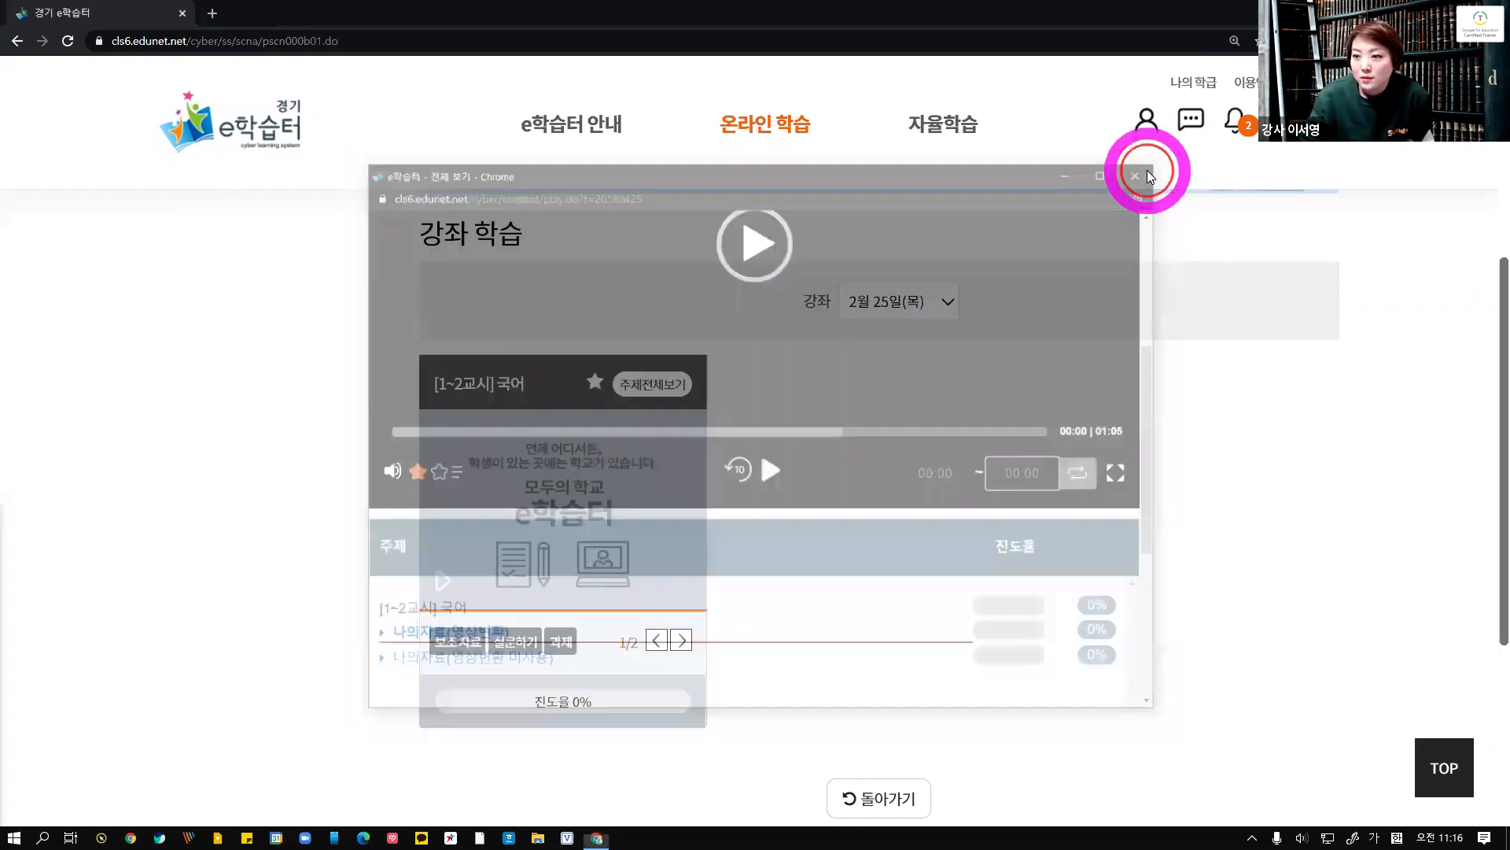
{"action": "left_click", "coordinate": [226, 126]}
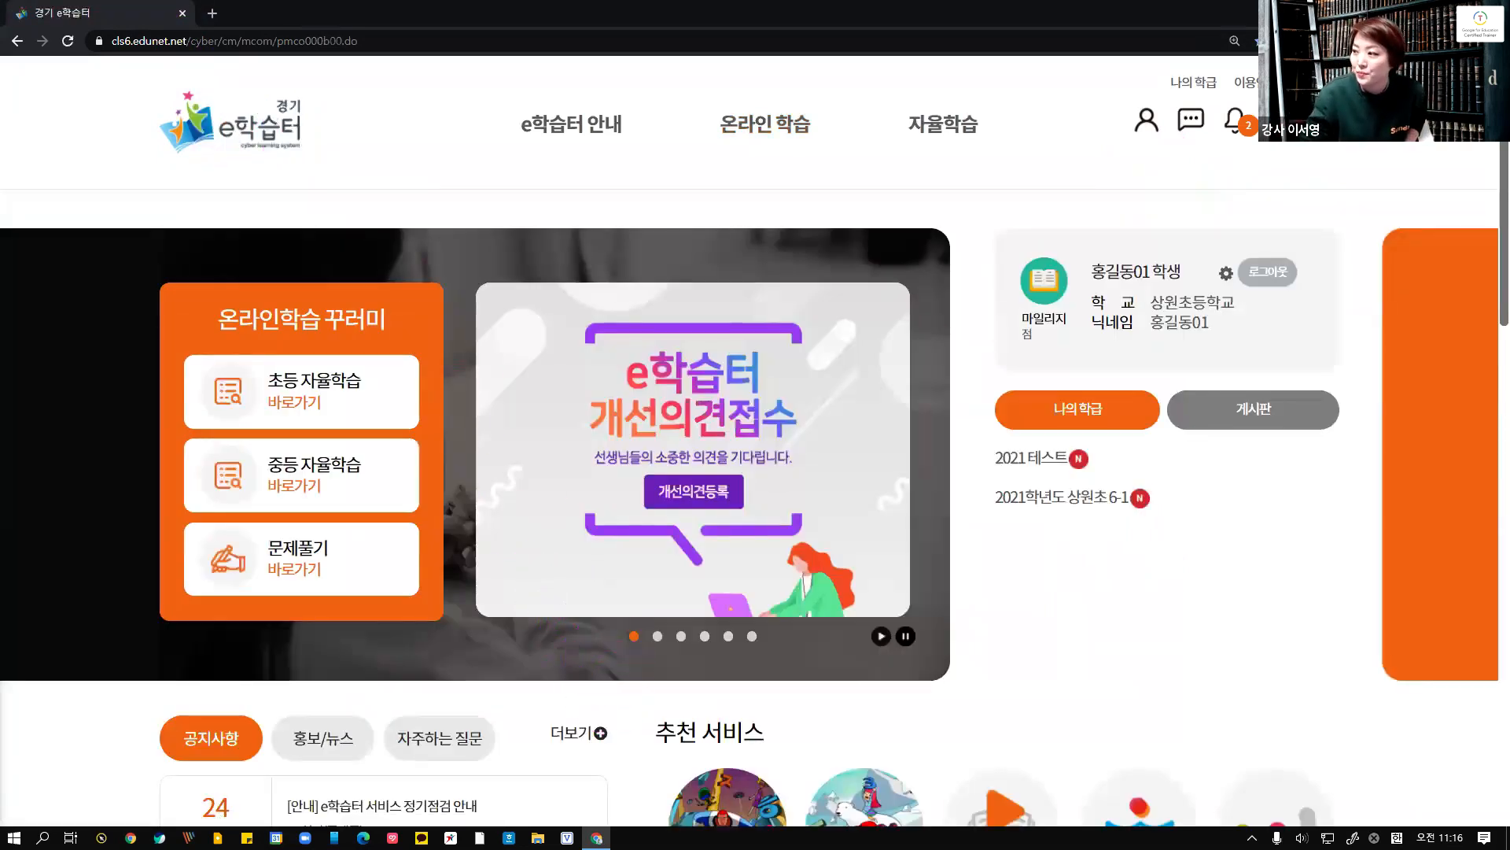
Switch back to the presentation, maximise its window and open the slide on deleting courses carefully
{"action": "left_click_drag", "start_coordinate": [1509, 46], "coordinate": [951, 45]}
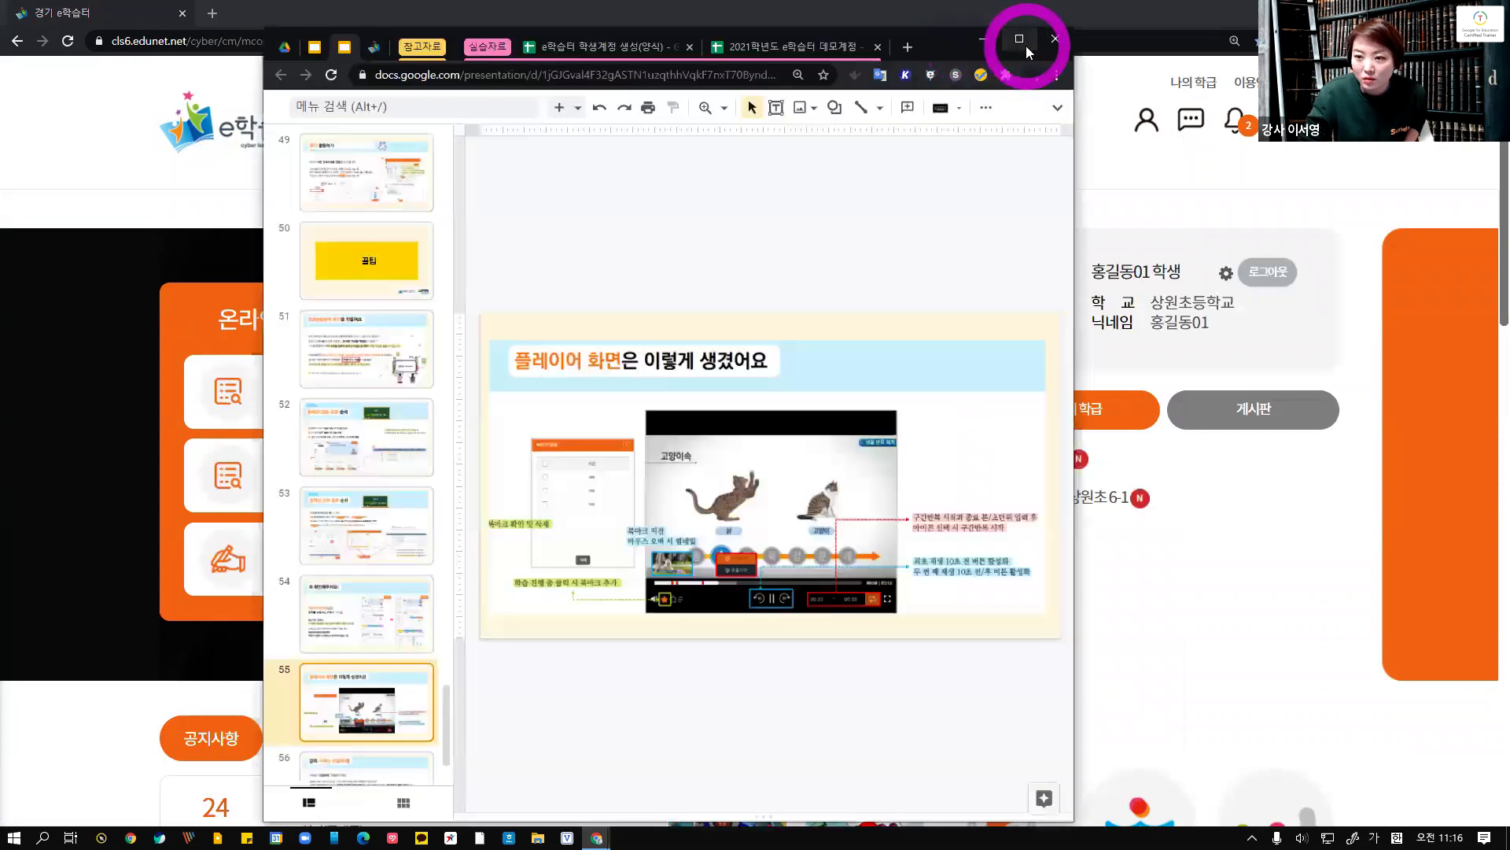
{"action": "left_click", "coordinate": [1026, 46]}
{"action": "scroll", "coordinate": [110, 569], "scroll_direction": "down", "scroll_amount": 1}
{"action": "left_click", "coordinate": [91, 657]}
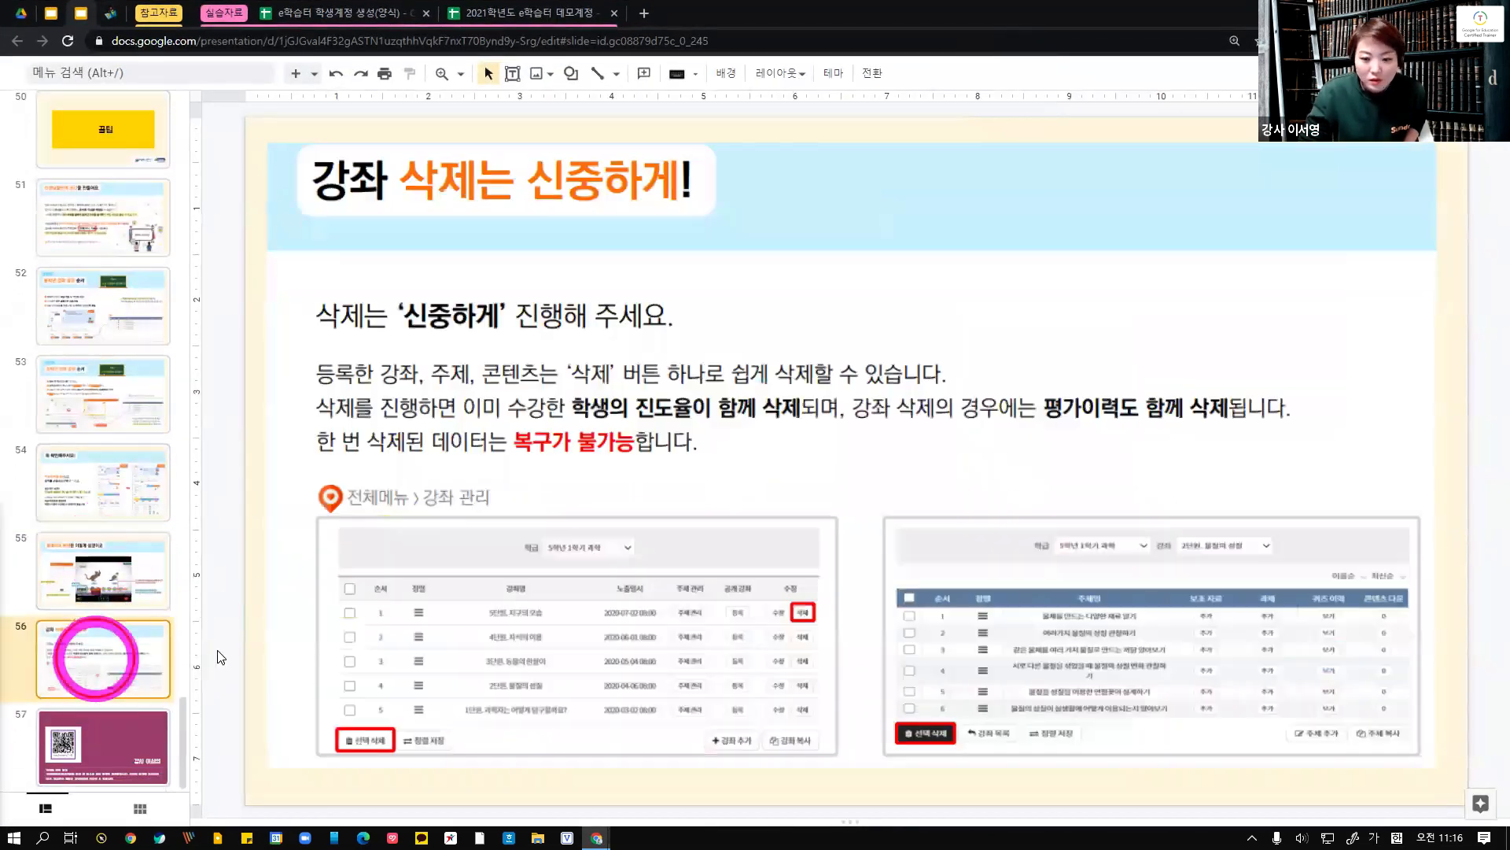